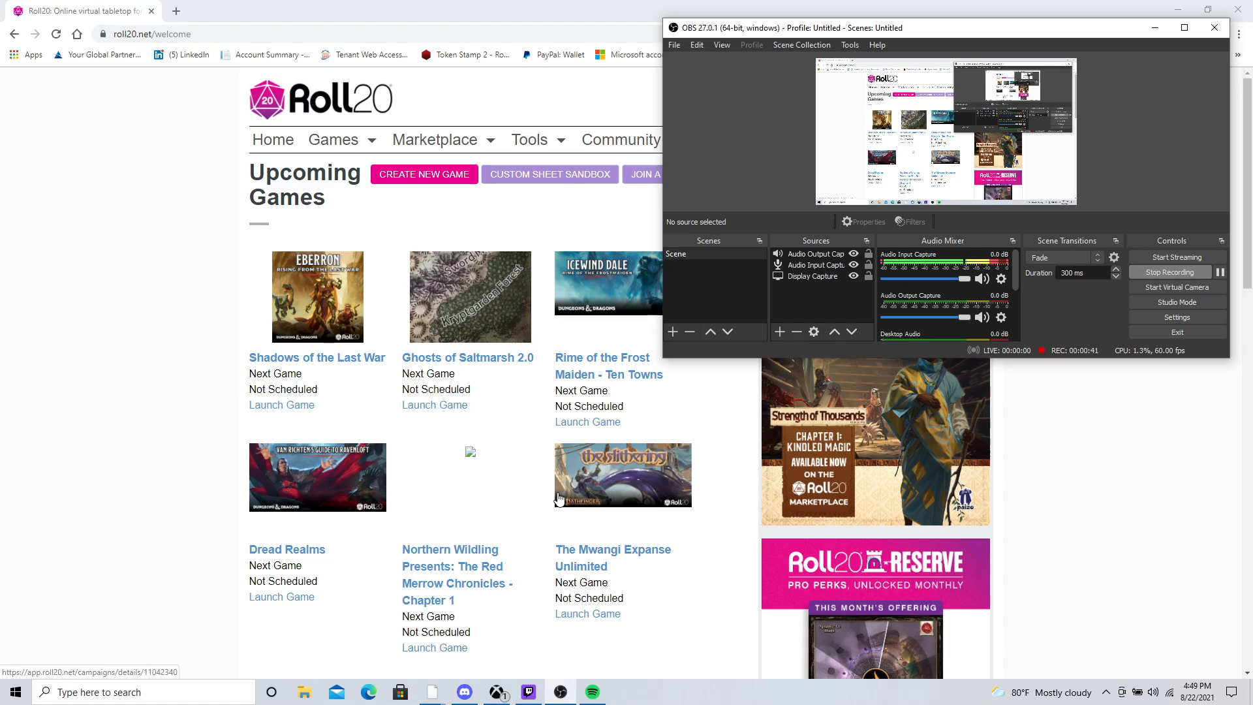
Step: Minimize OBS, view the D&D Beyond home page in its own window, and return to the Roll20 window
left_click(1154, 27)
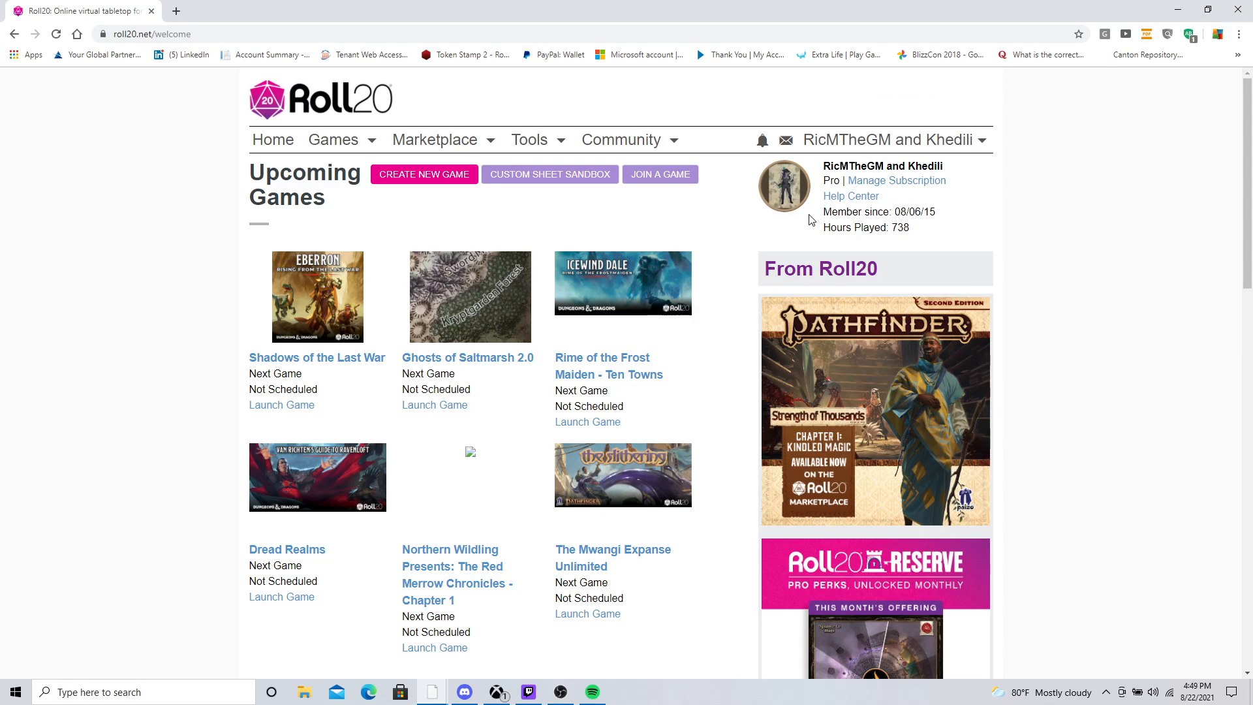
left_click(433, 690)
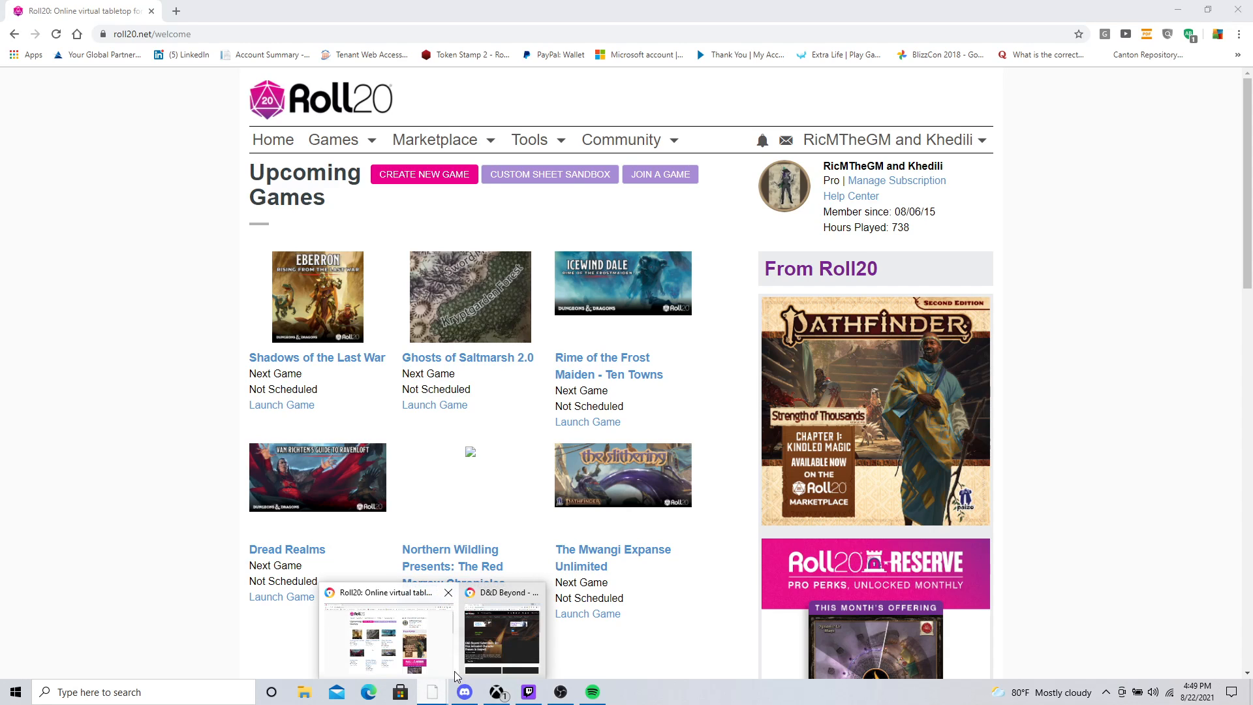
left_click(481, 653)
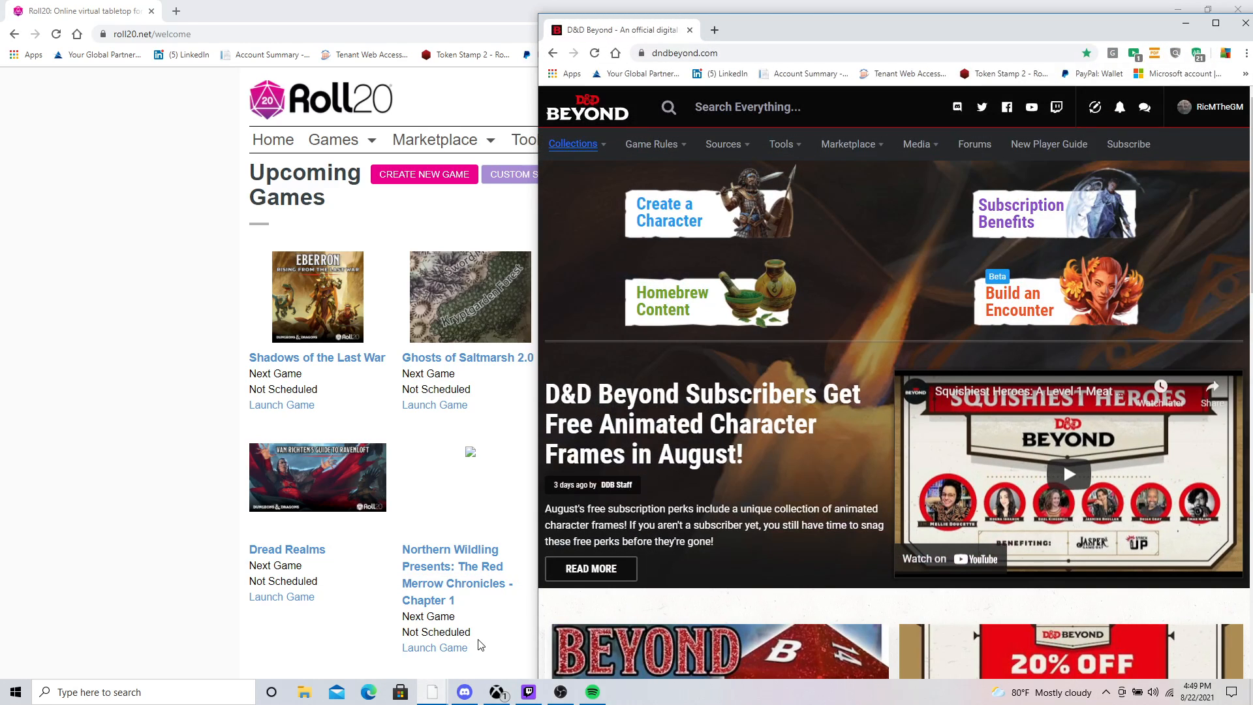
left_click(1186, 23)
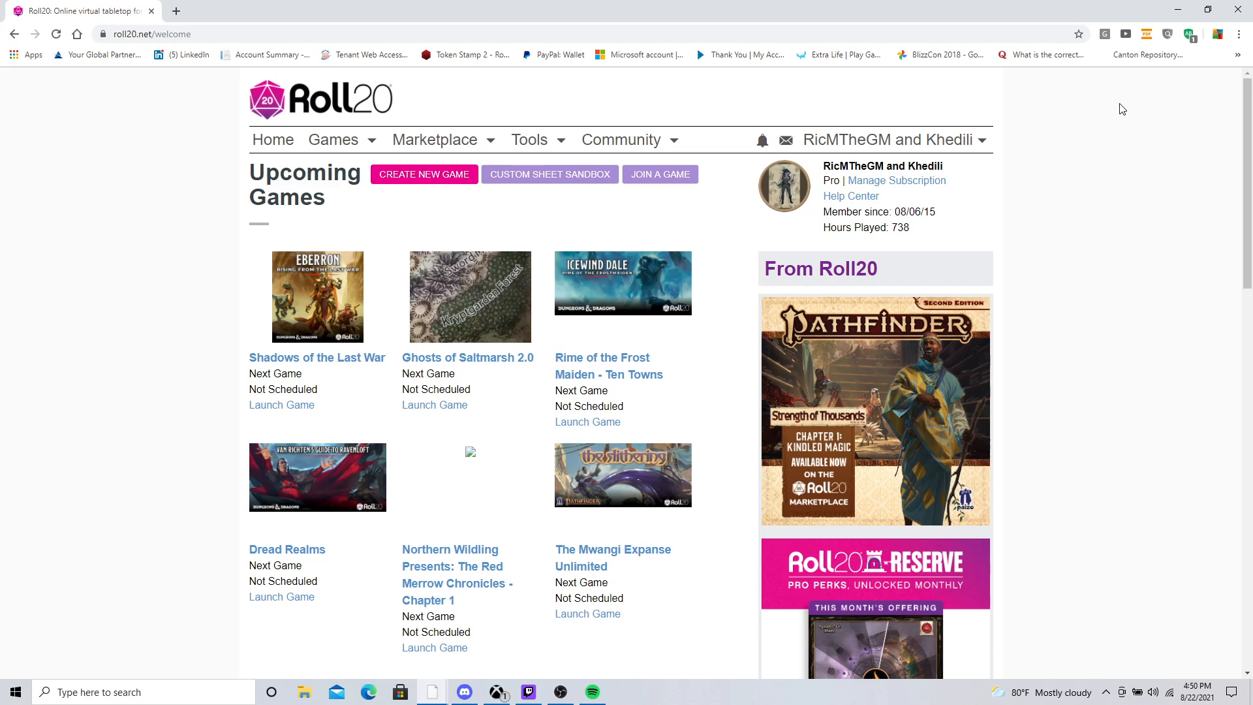
Step: Open the details page of the Shadows of the Last War game and close the stray ad tab
left_click(979, 33)
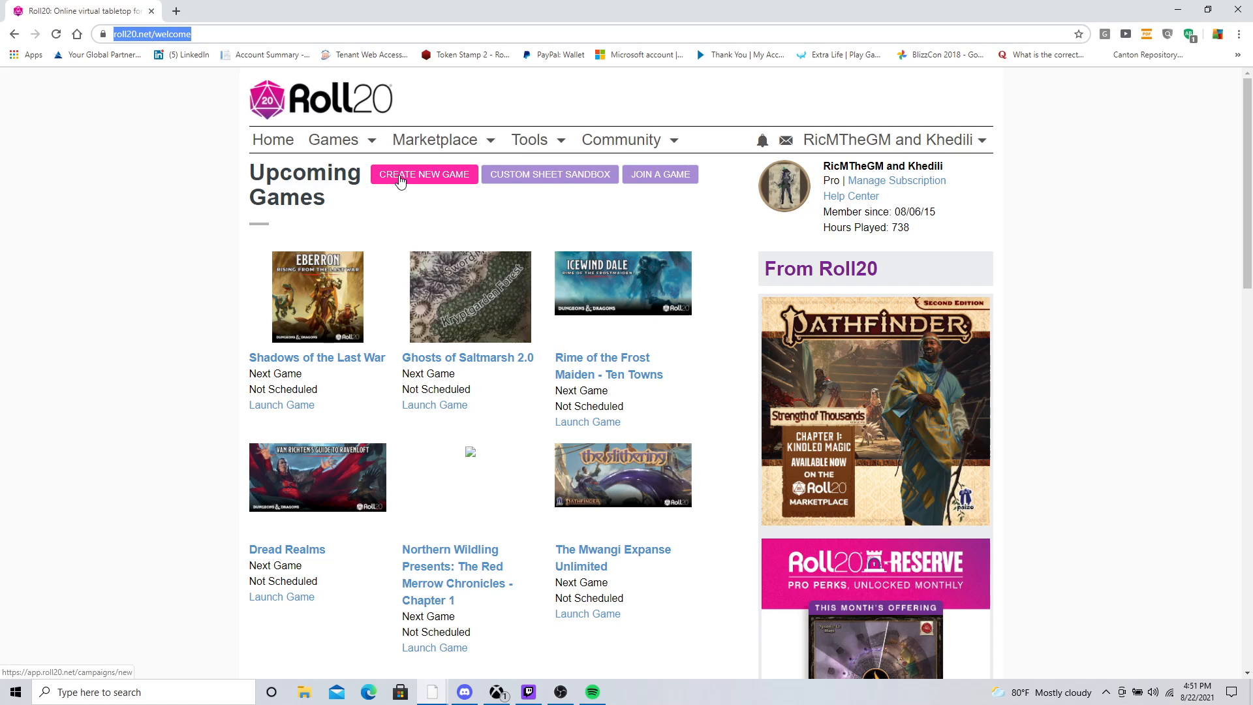
left_click(297, 366)
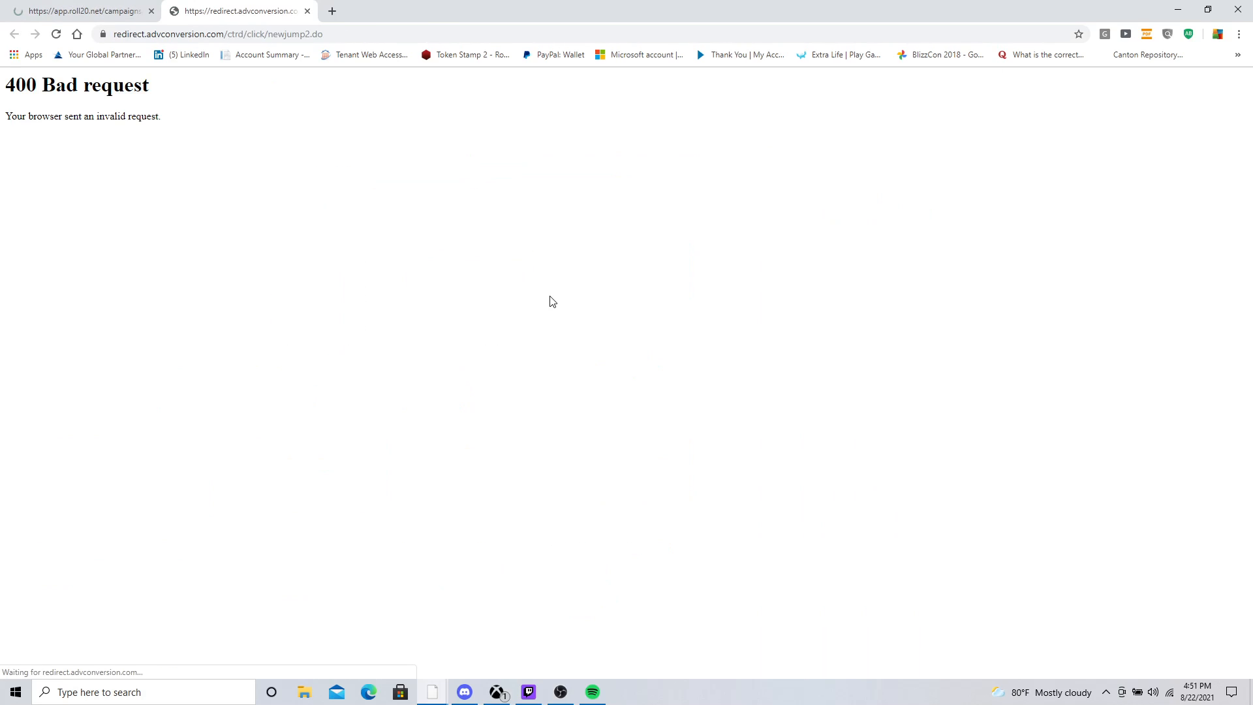
left_click(306, 11)
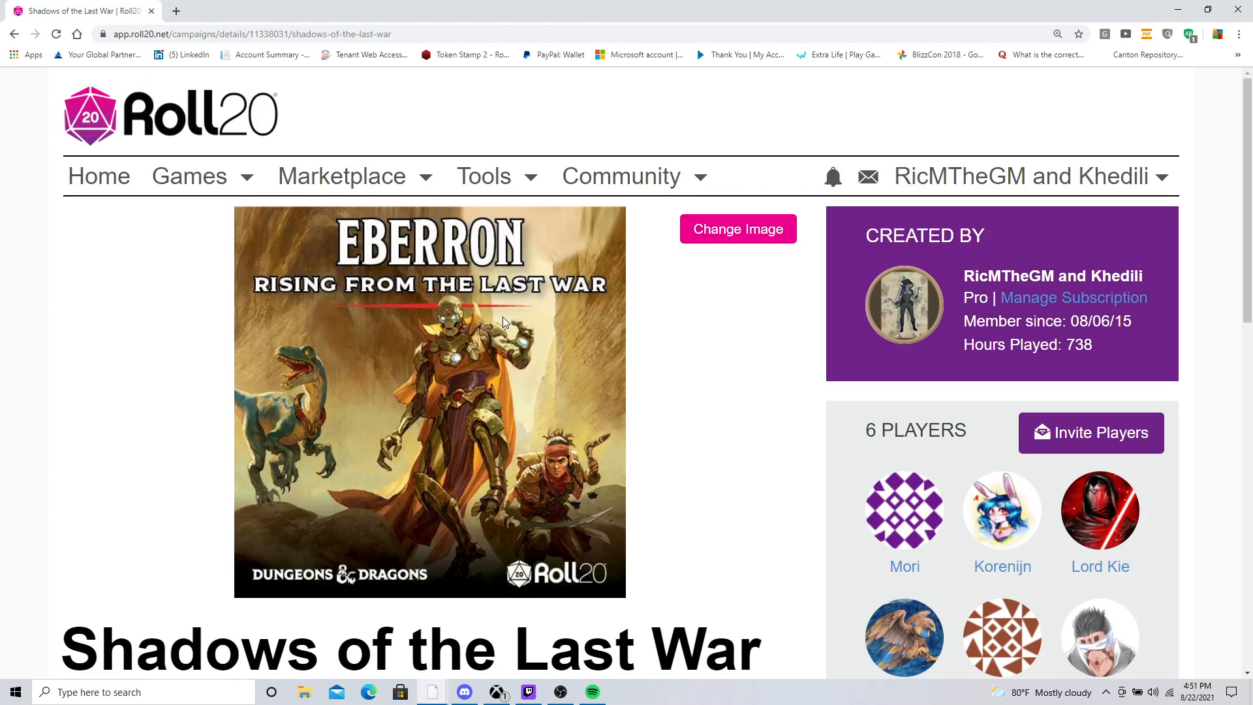
Step: Browse the game systems offered for the game's Playing field without changing the selection
scroll(522, 316, "down", 4)
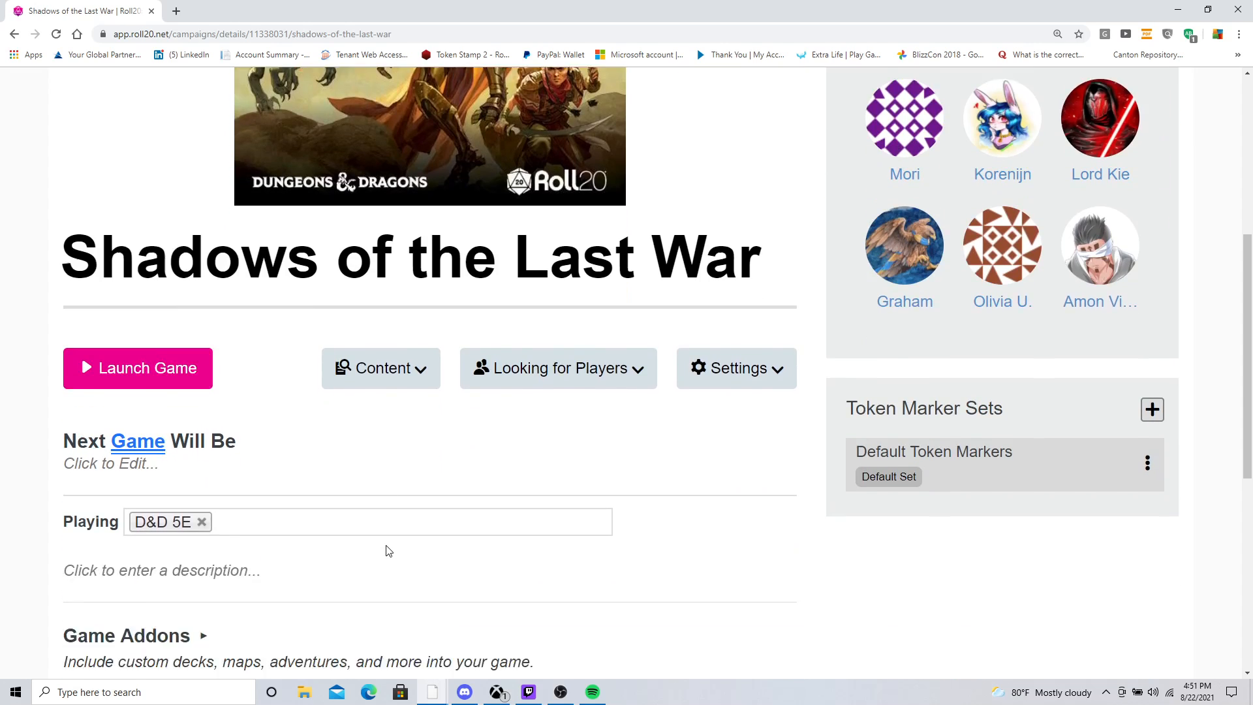
scroll(386, 551, "down", 3)
left_click(266, 464)
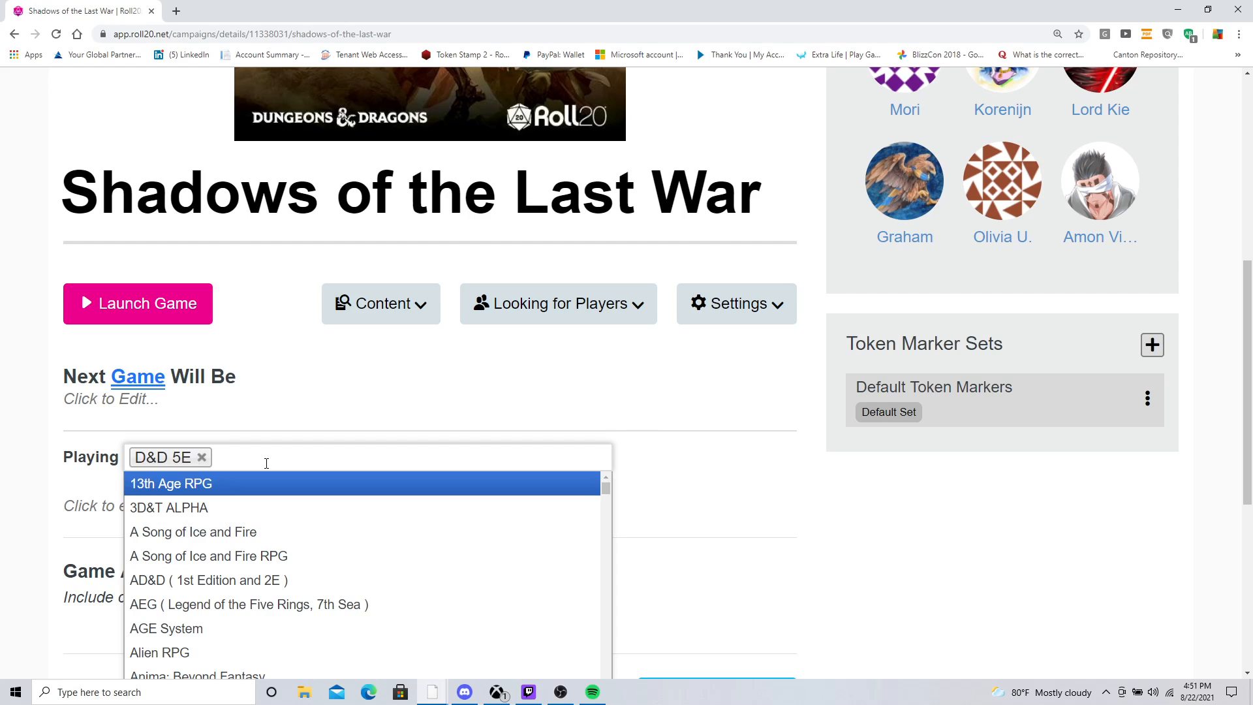
scroll(255, 543, "down", 10)
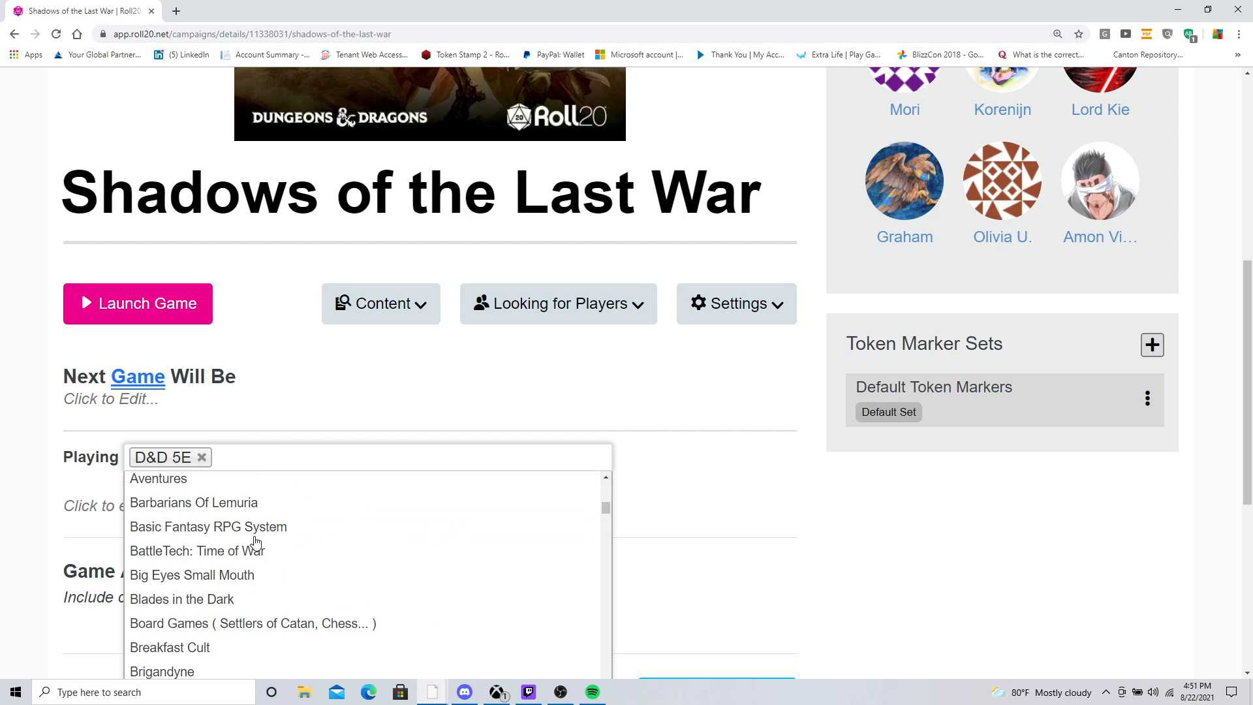
scroll(256, 543, "down", 3)
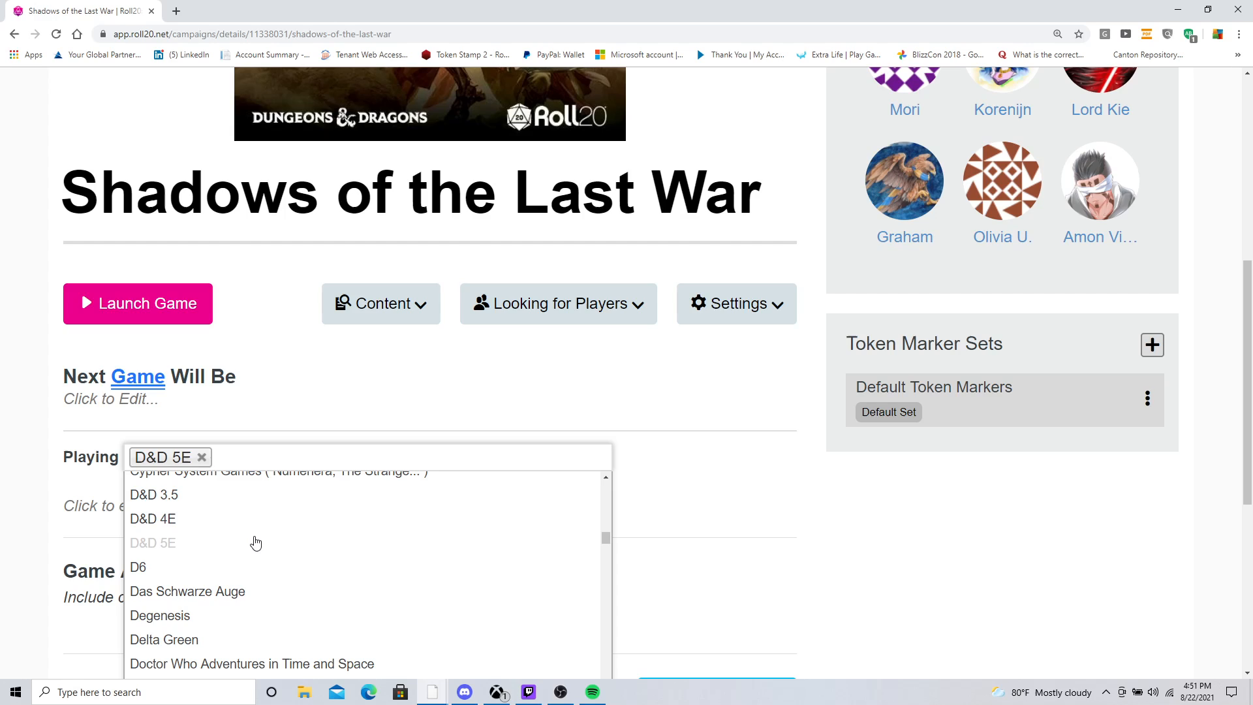
scroll(255, 542, "up", 2)
scroll(255, 543, "down", 2)
scroll(256, 543, "up", 2)
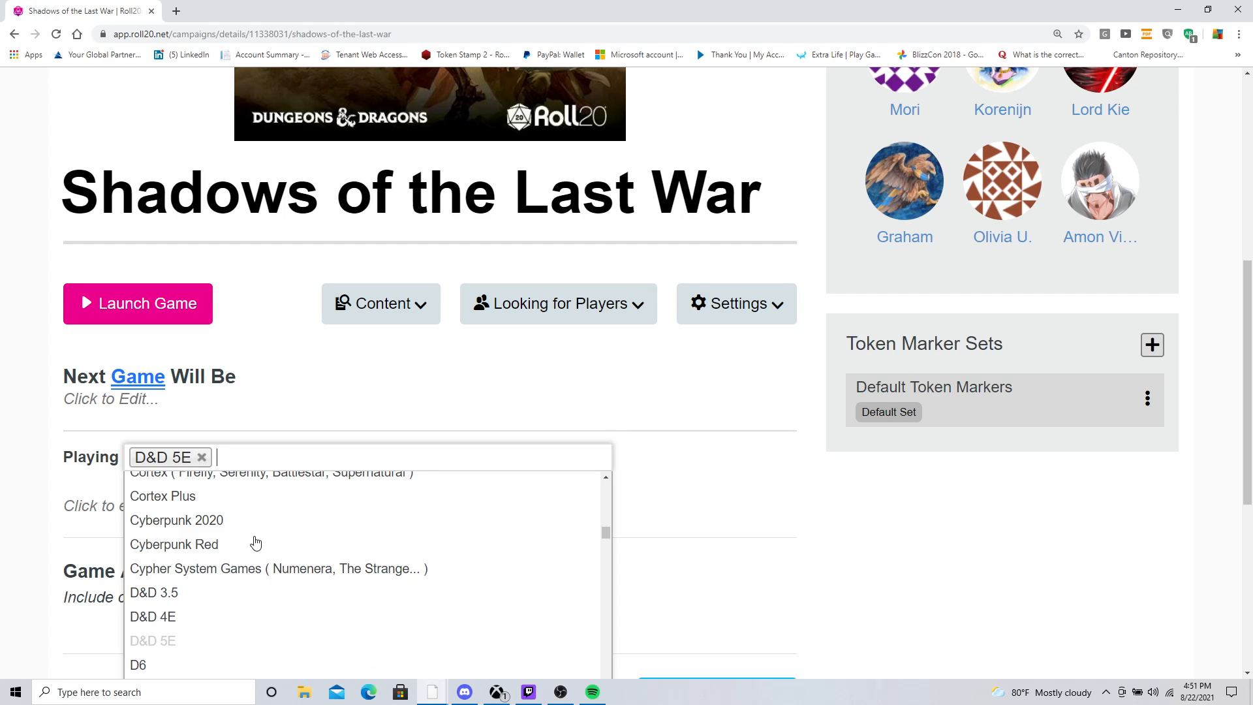
scroll(255, 543, "down", 6)
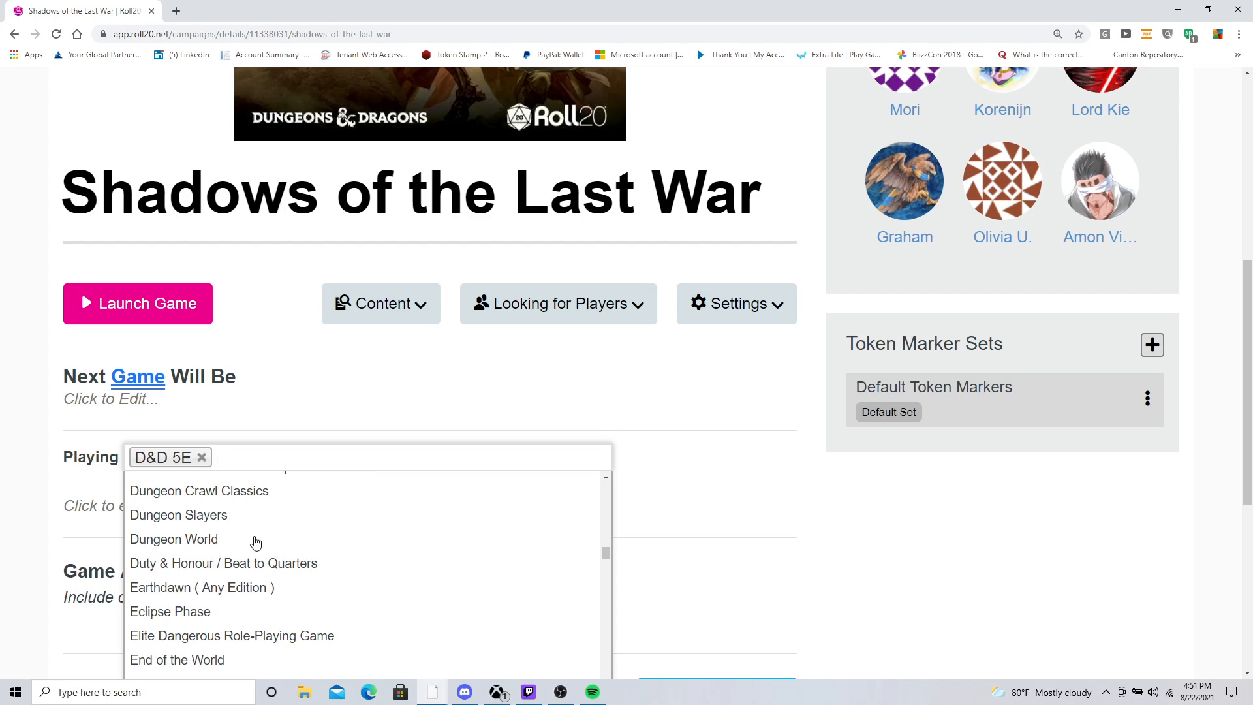
scroll(255, 543, "down", 5)
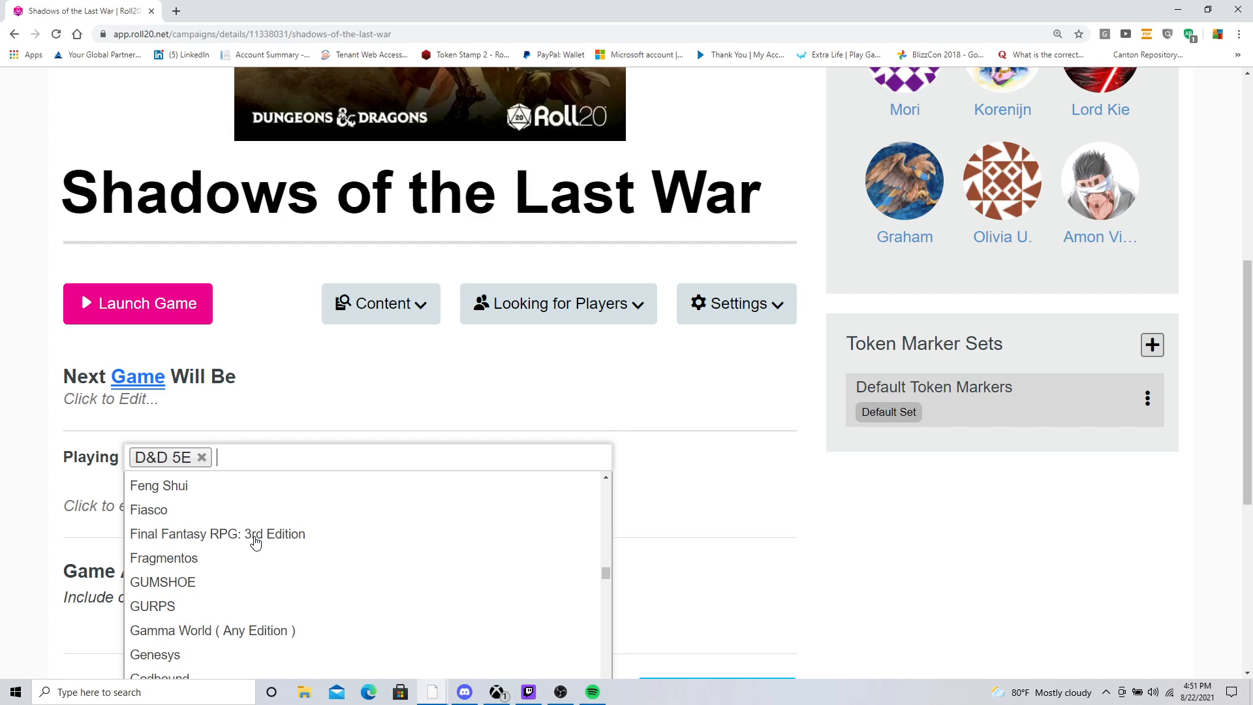
left_click(390, 415)
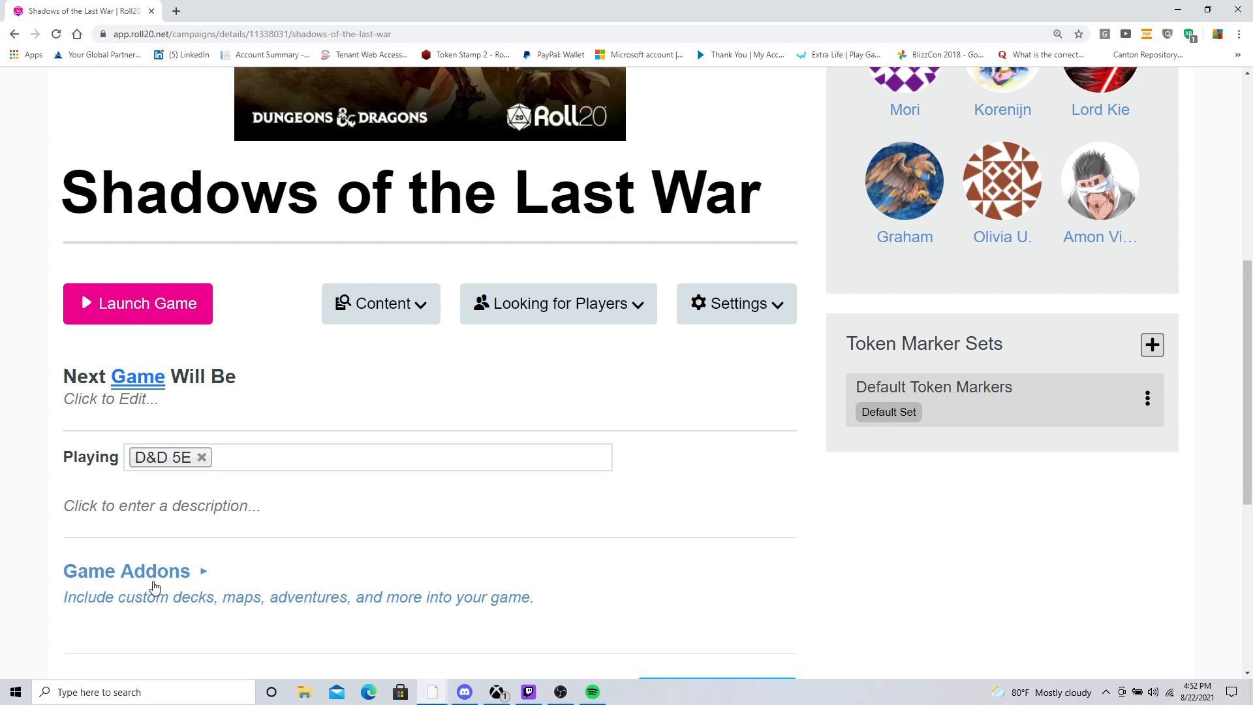
Step: Add the Monsters custom set to the game's token marker sets
scroll(154, 587, "down", 5)
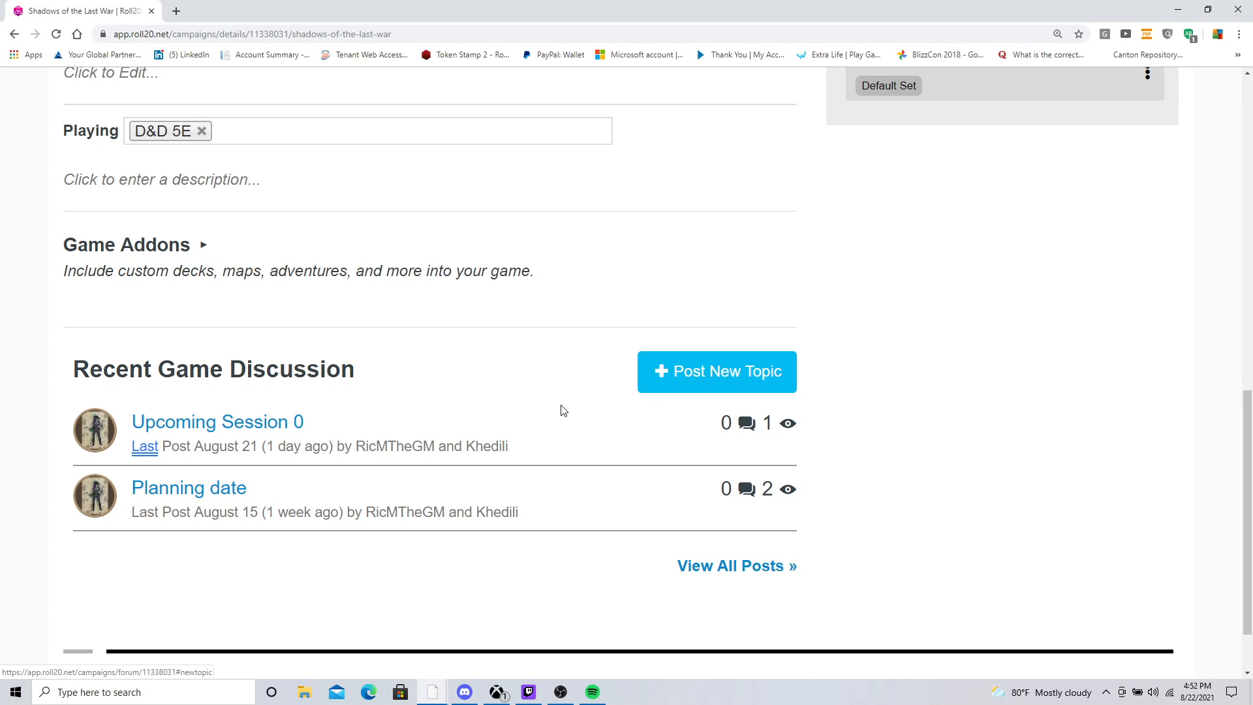
scroll(557, 410, "up", 2)
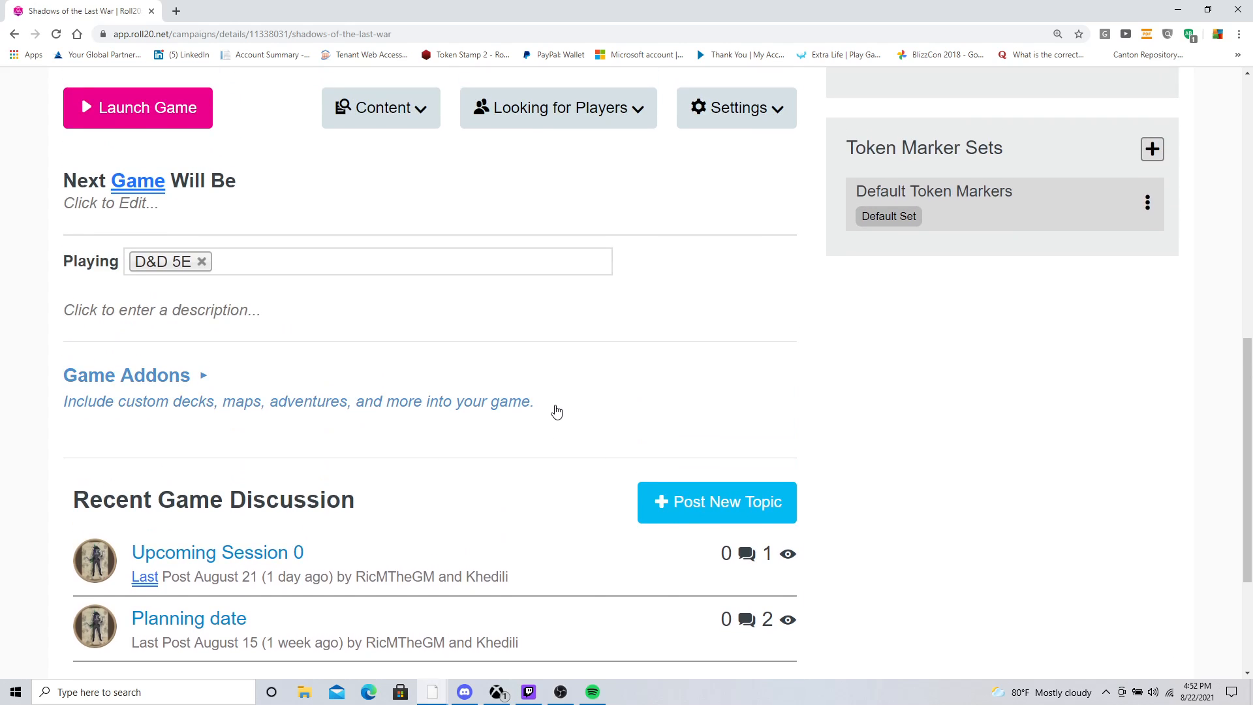
scroll(704, 398, "up", 3)
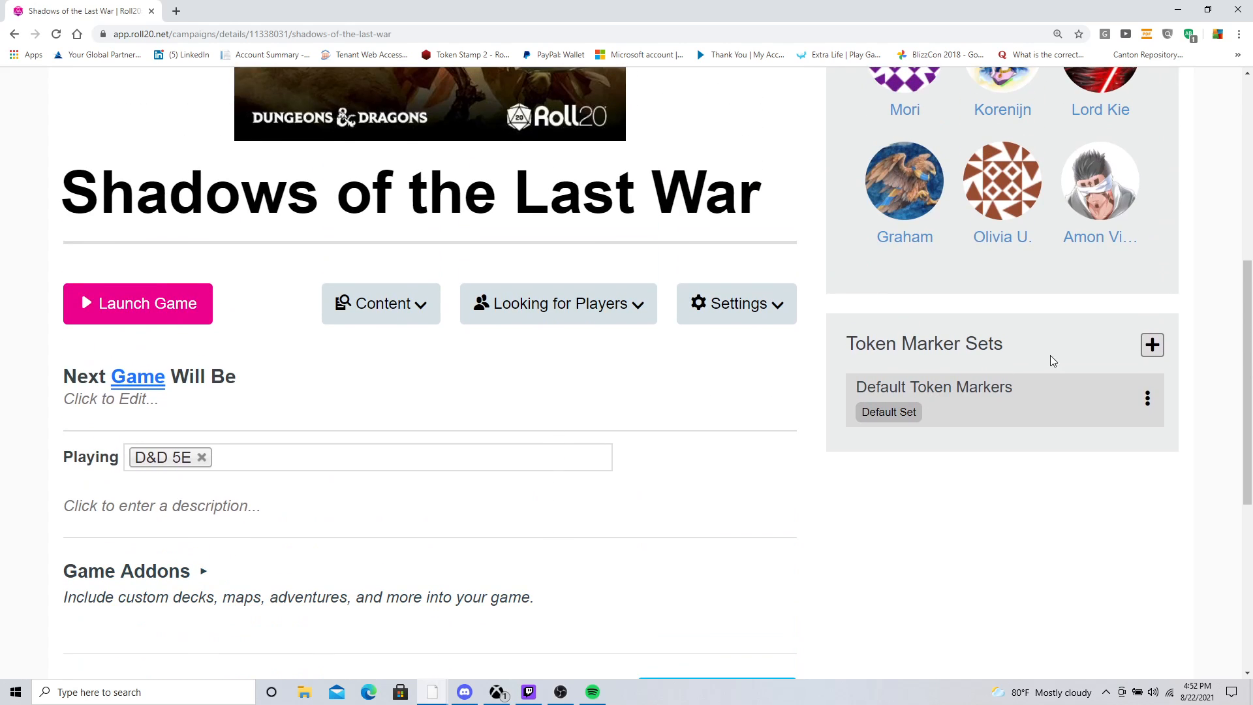
left_click(1150, 345)
scroll(1043, 390, "down", 3)
scroll(1134, 312, "up", 2)
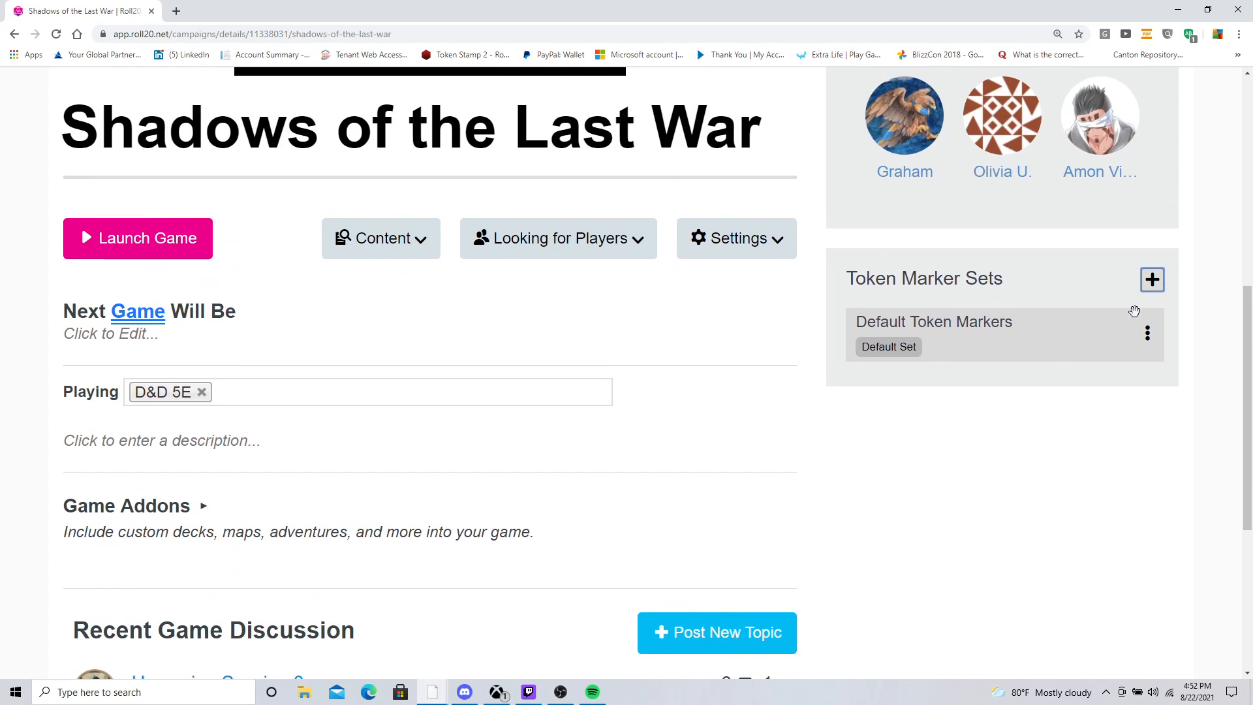
left_click(1152, 279)
left_click(601, 285)
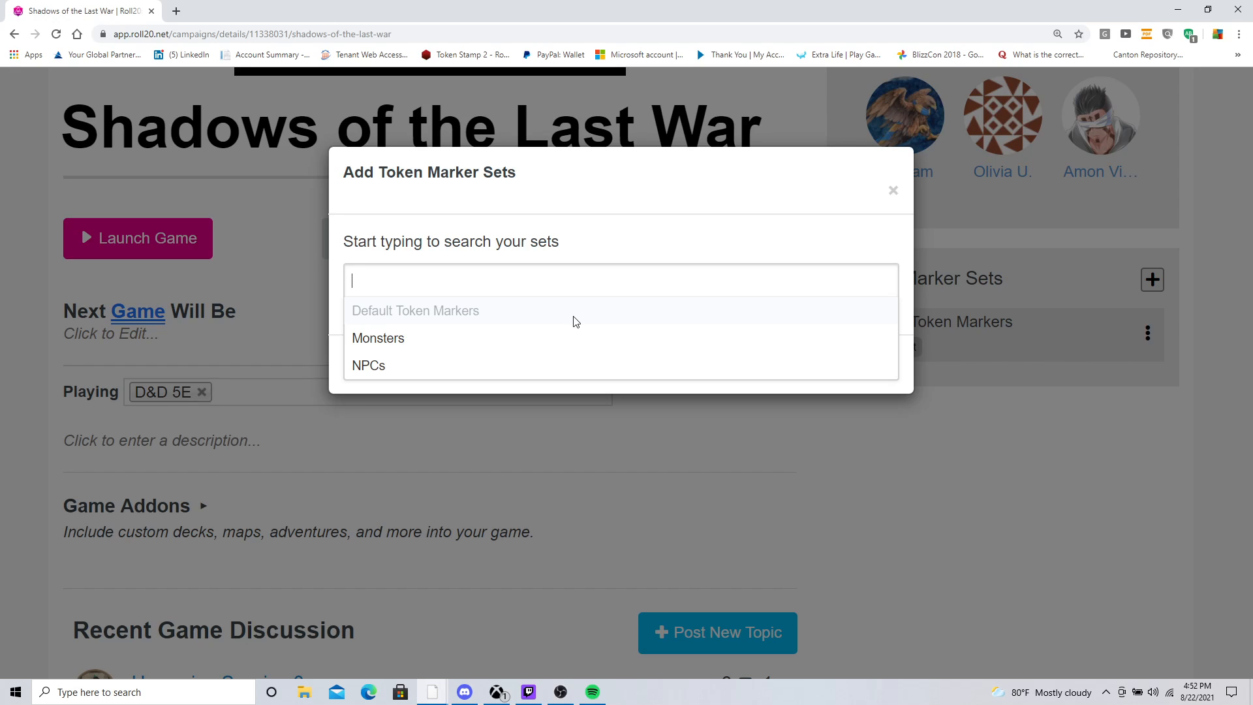
type("d")
key("BackSpace")
left_click(500, 336)
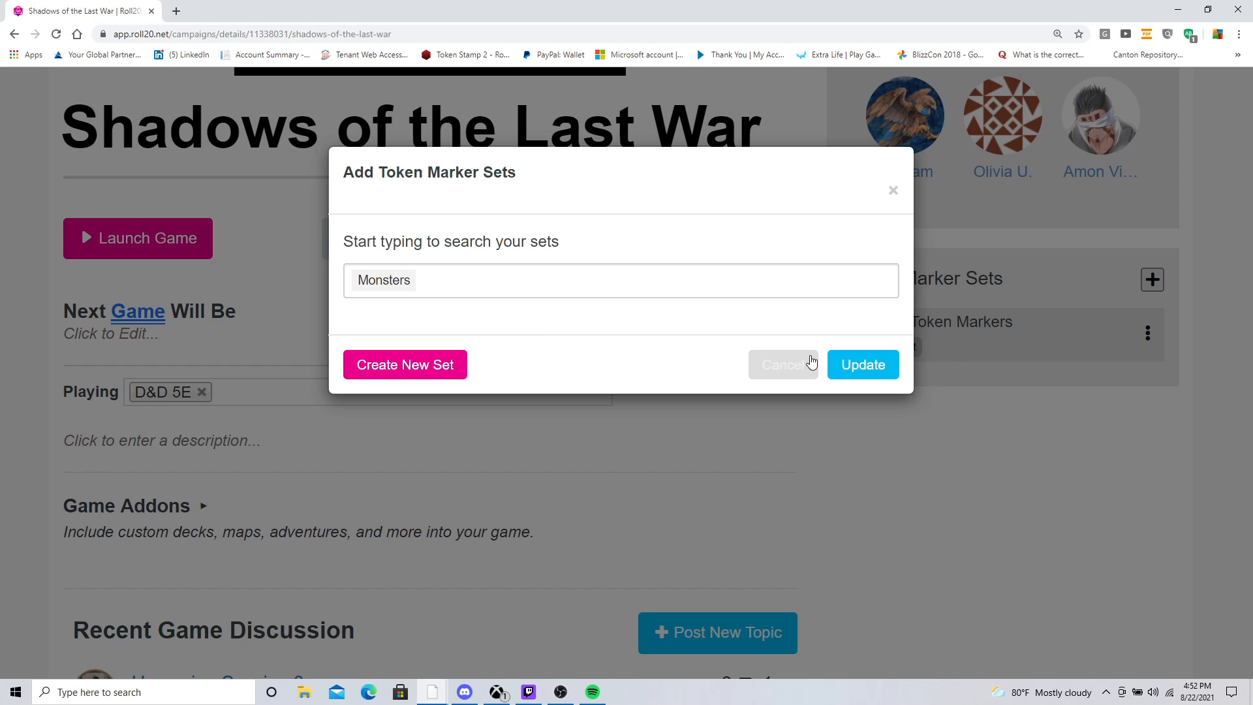
left_click(837, 363)
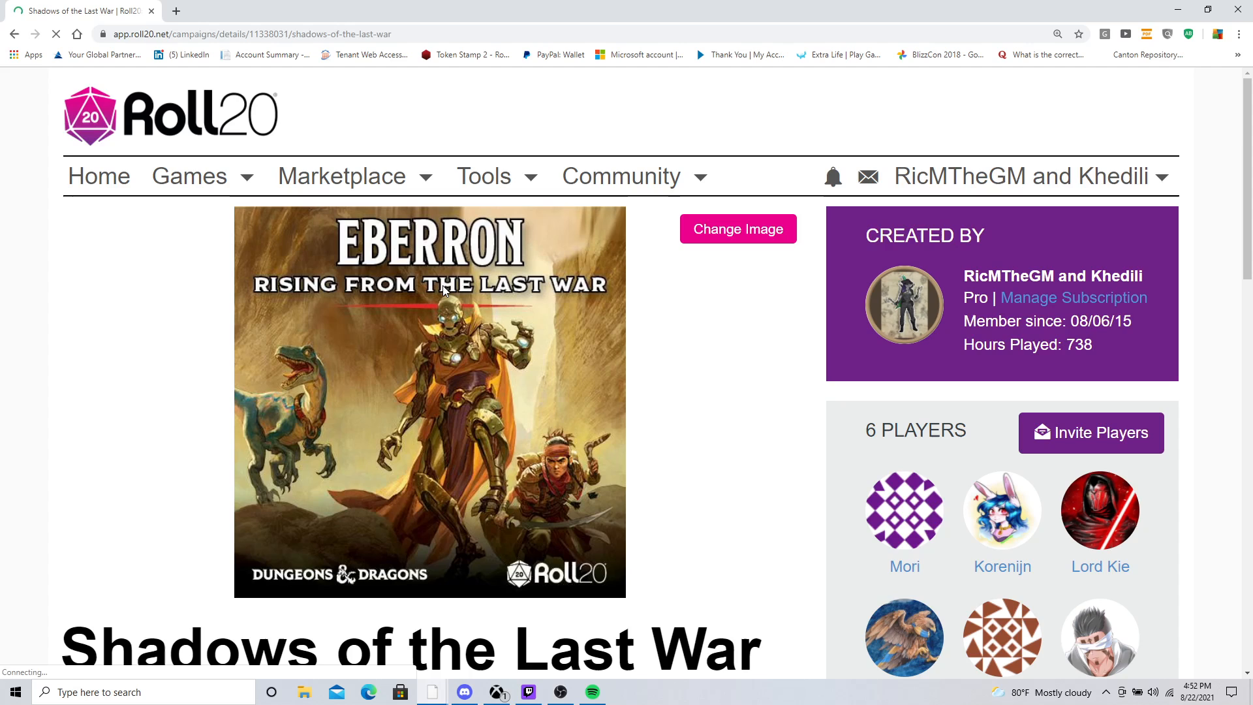
Step: Add the NPCs custom set to the game's token marker sets
scroll(914, 470, "down", 5)
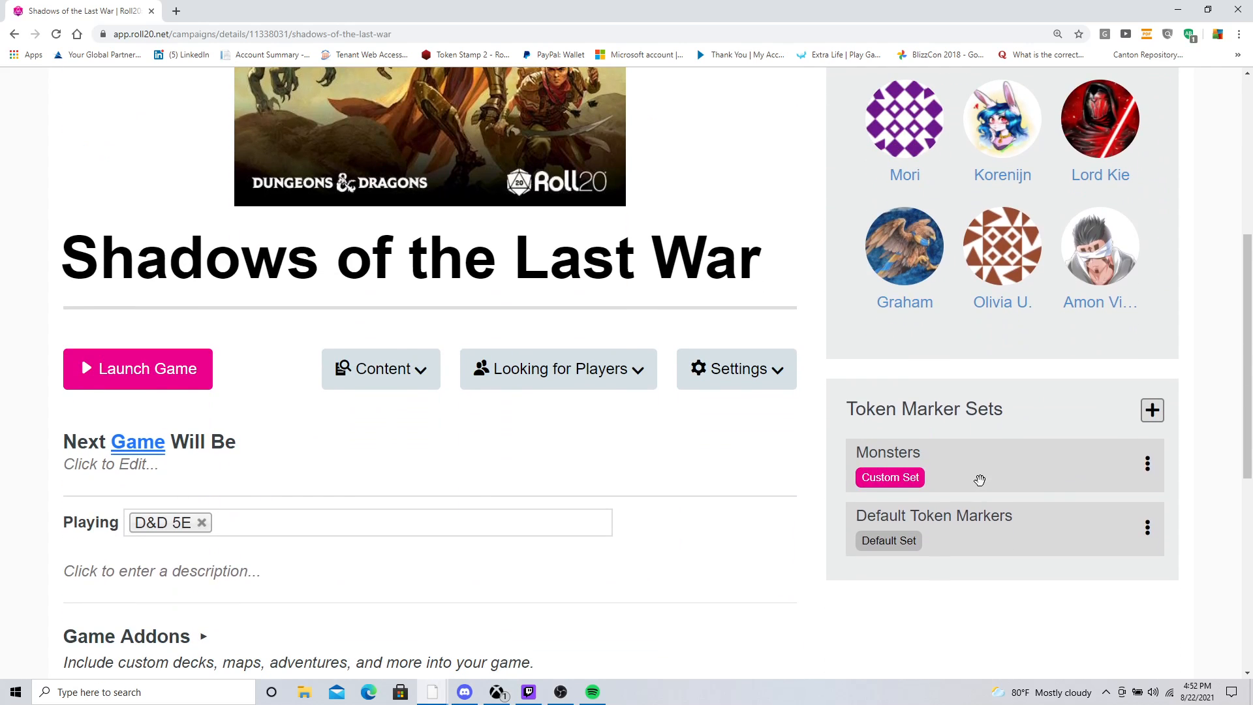
left_click(1151, 410)
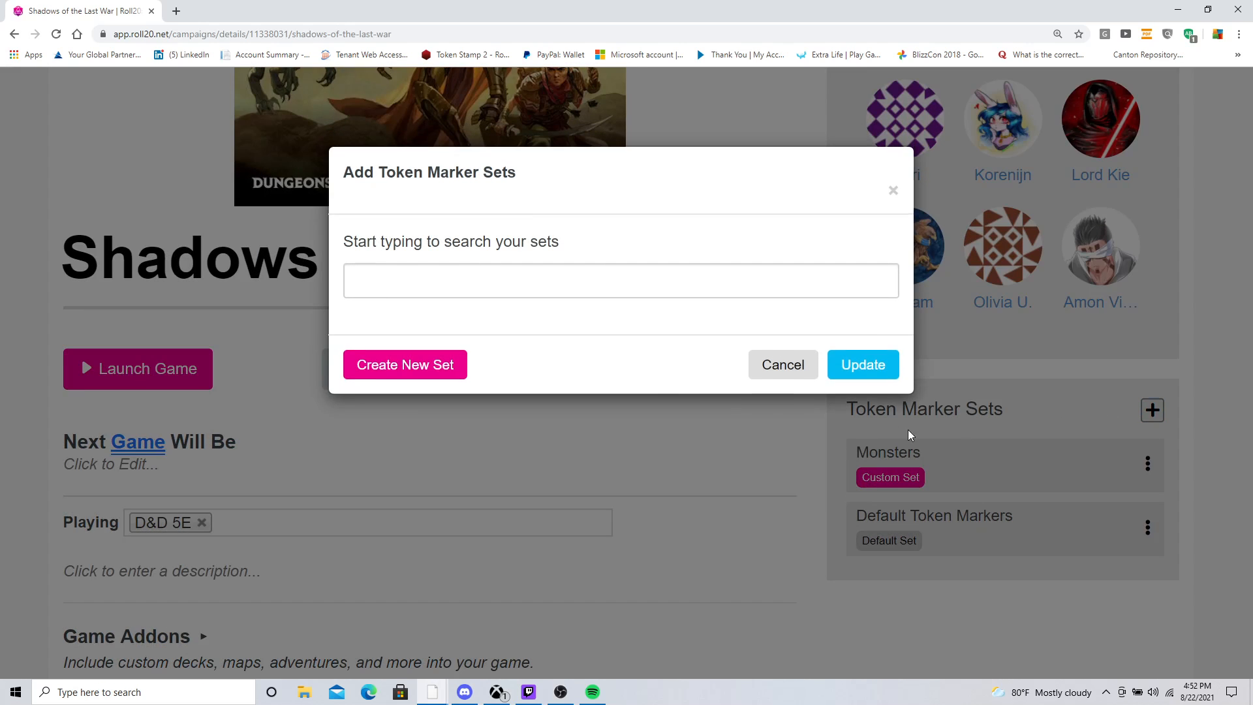
left_click(608, 277)
left_click(483, 366)
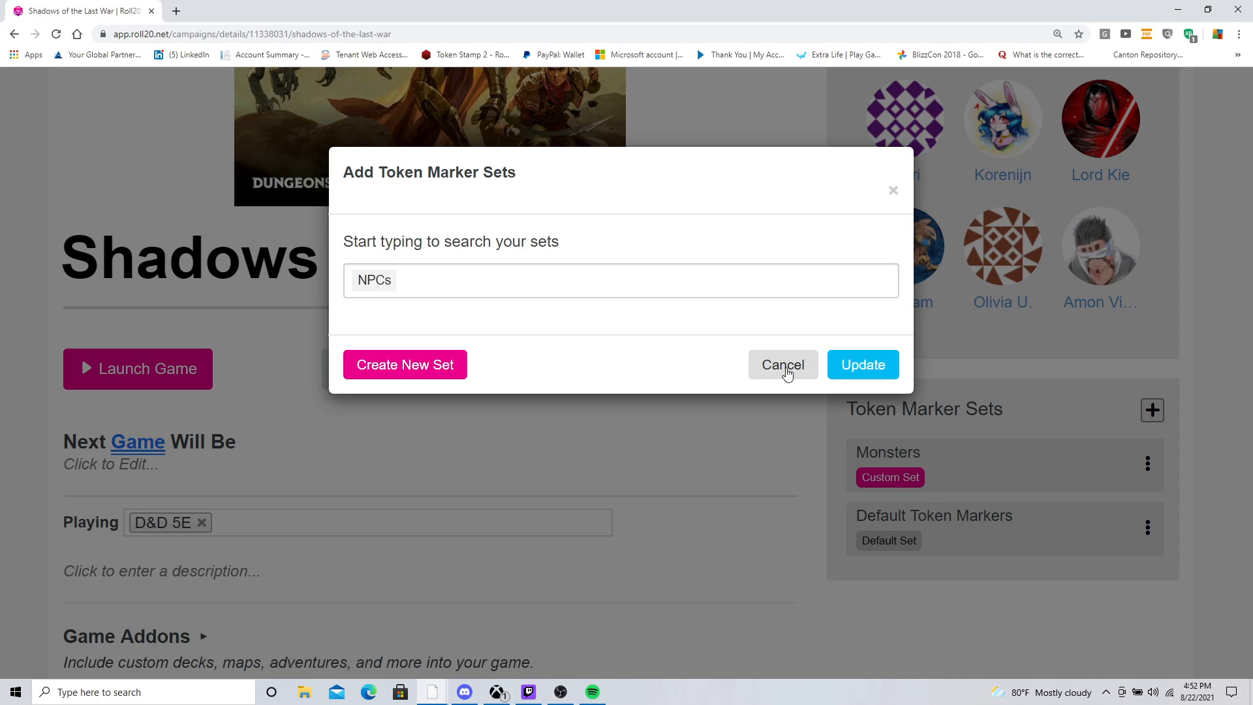
left_click(893, 370)
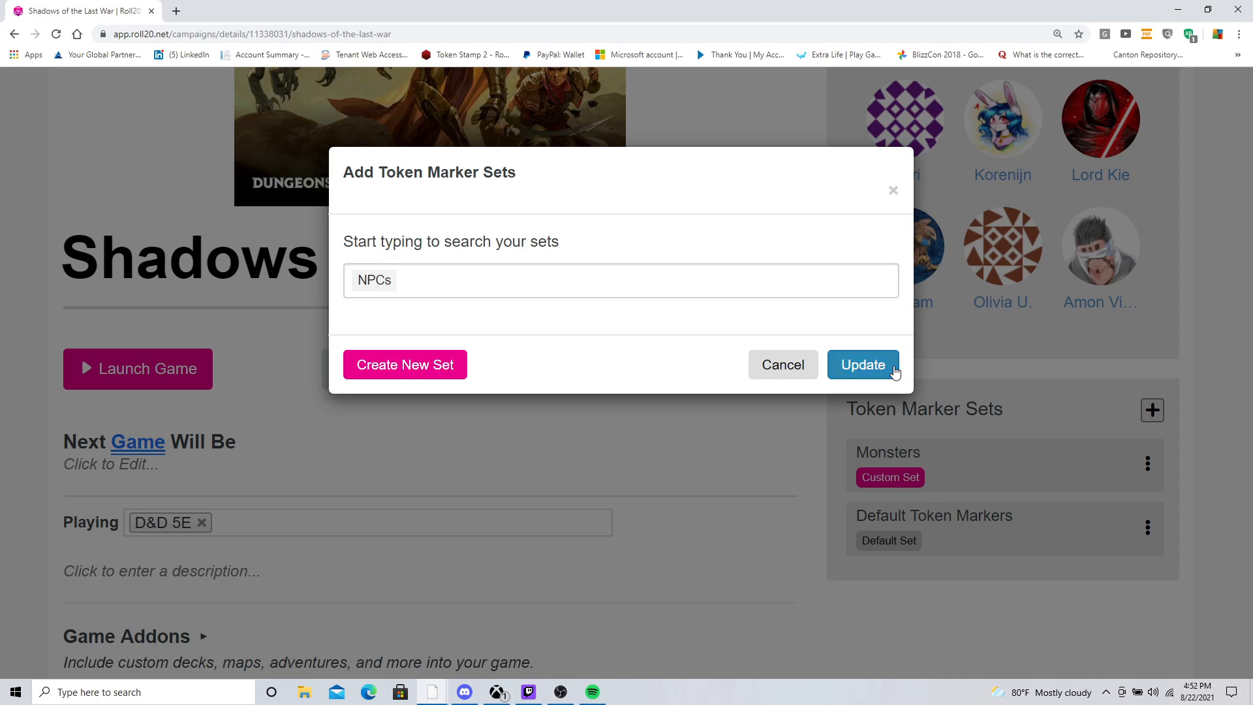
Step: Open the game settings page for Shadows of the Last War
scroll(829, 389, "down", 8)
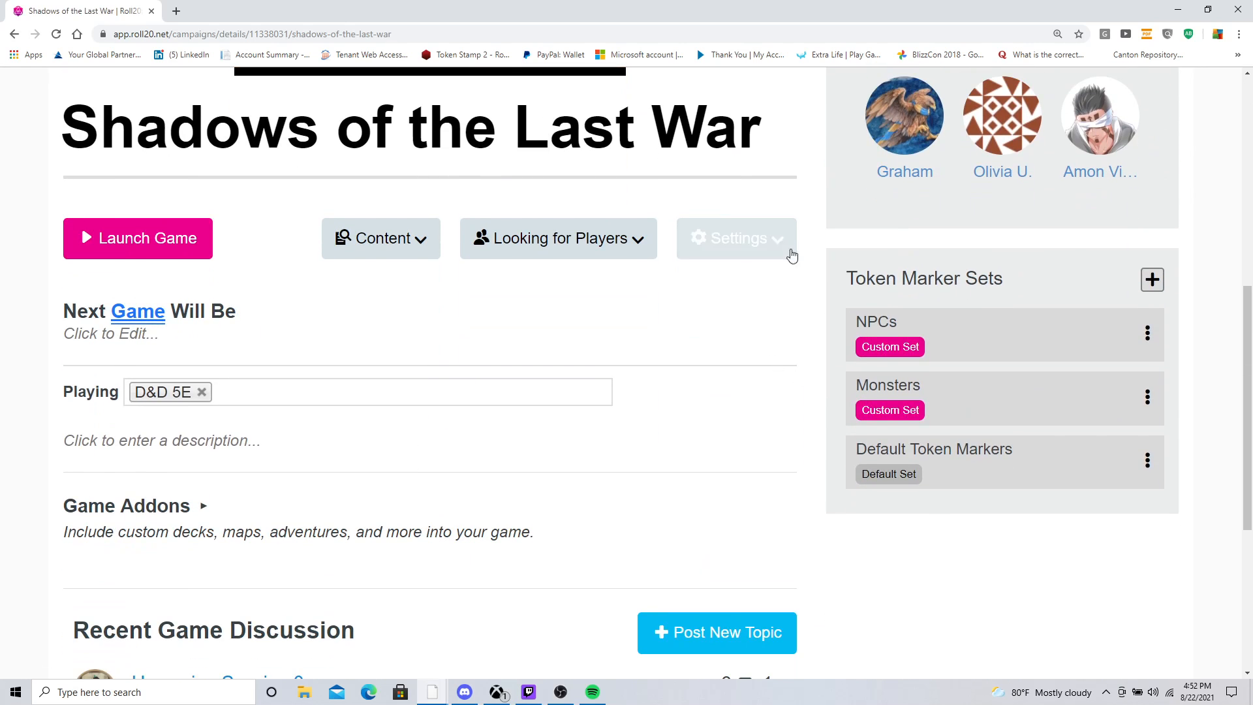
left_click(772, 238)
left_click(733, 292)
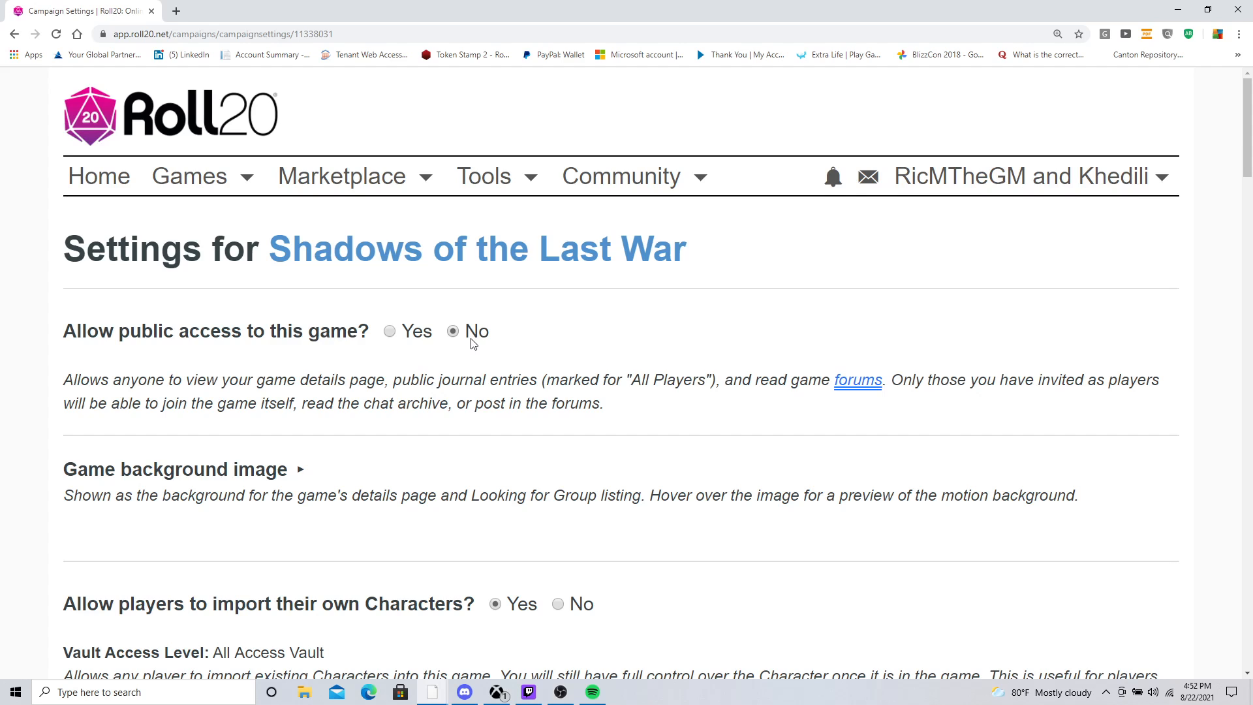
Step: Review the game settings from public access to the character sheet template, reducing the page zoom to 110%
scroll(471, 345, "down", 2)
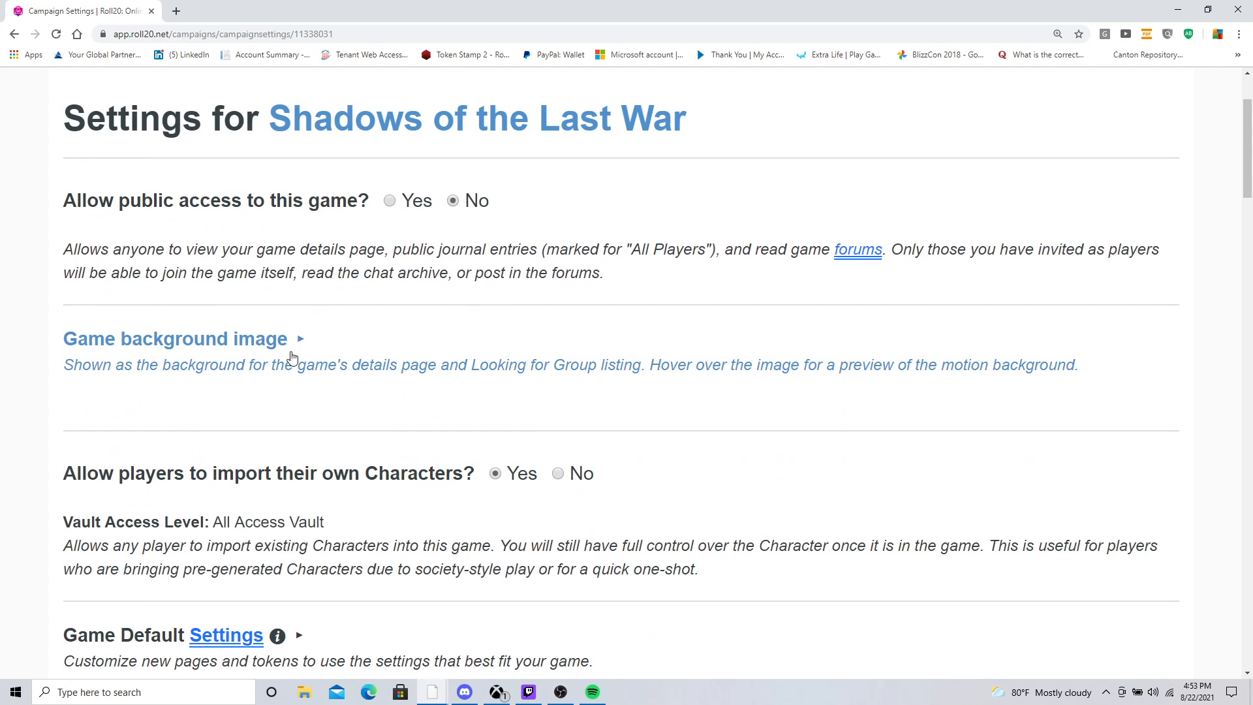
scroll(365, 358, "up", 2)
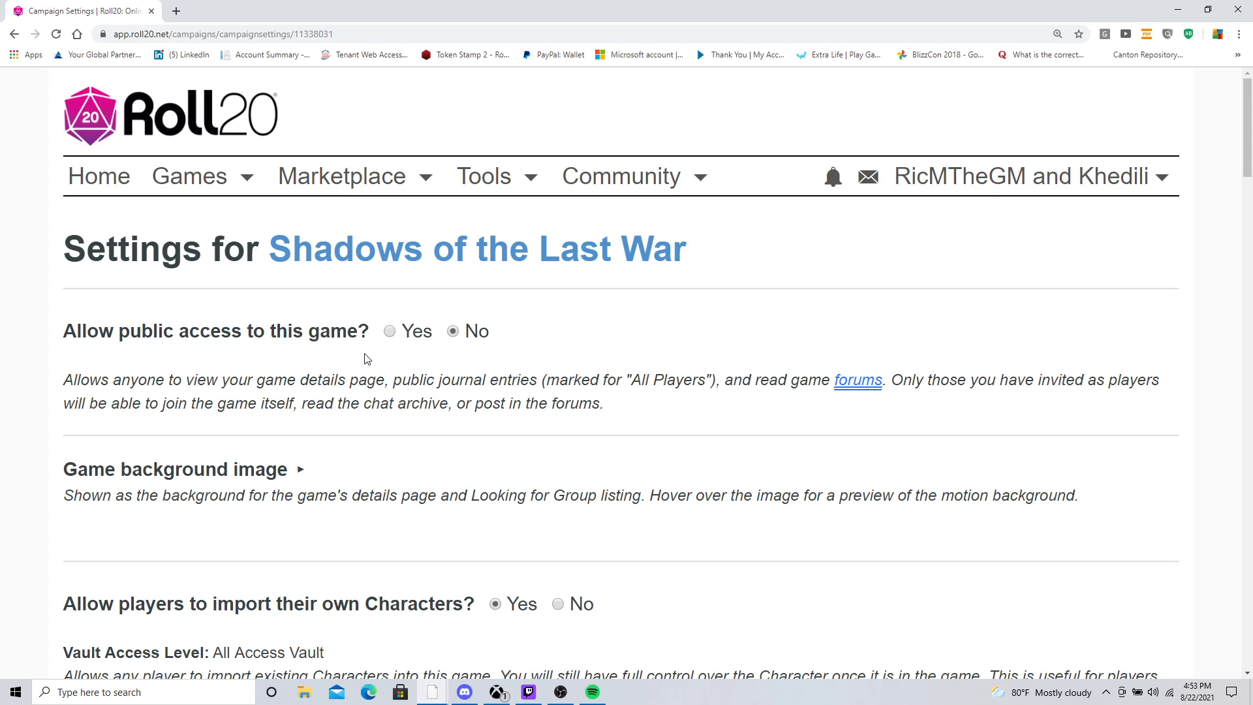
scroll(365, 358, "down", 3)
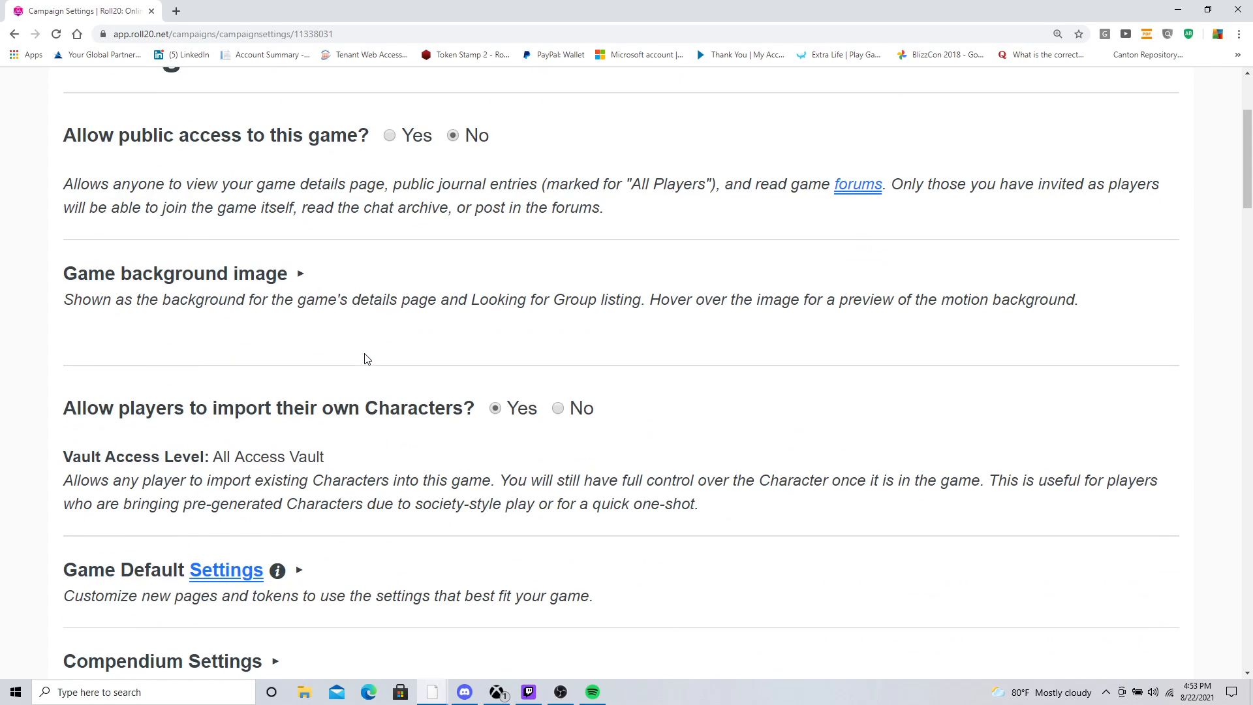
scroll(365, 359, "down", 1)
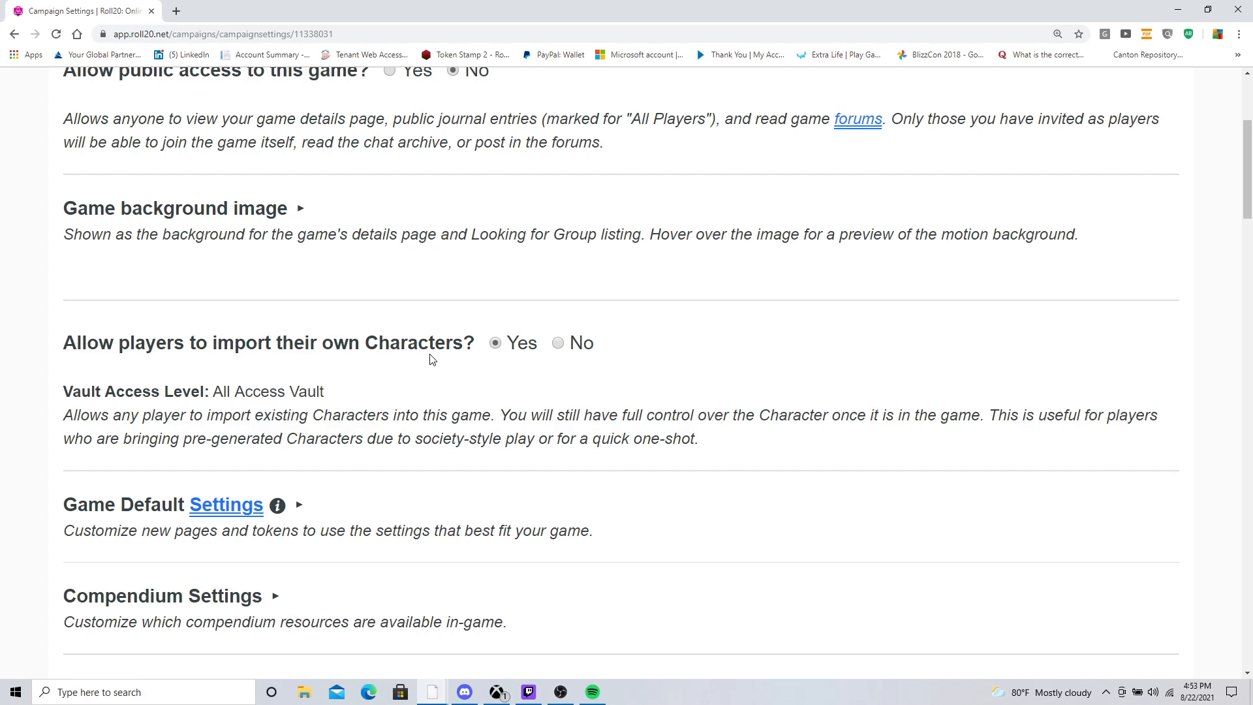
key("ctrl+minus")
key("ctrl+minus")
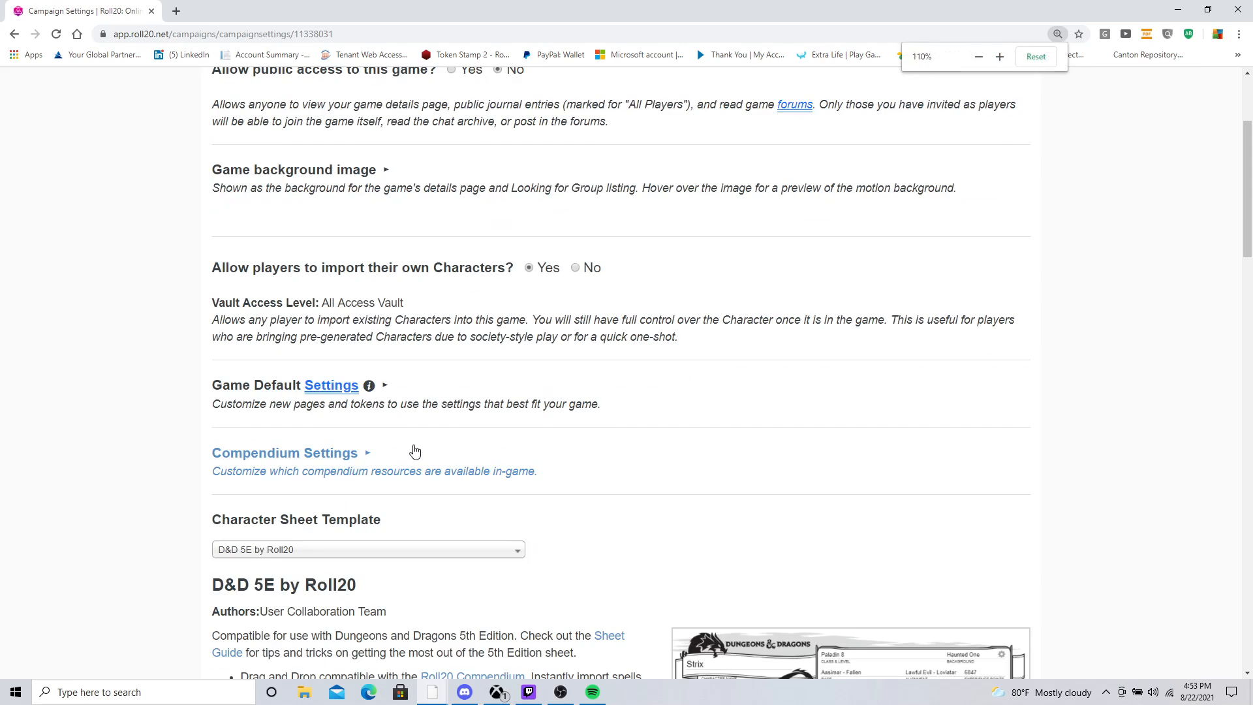
scroll(409, 443, "up", 2)
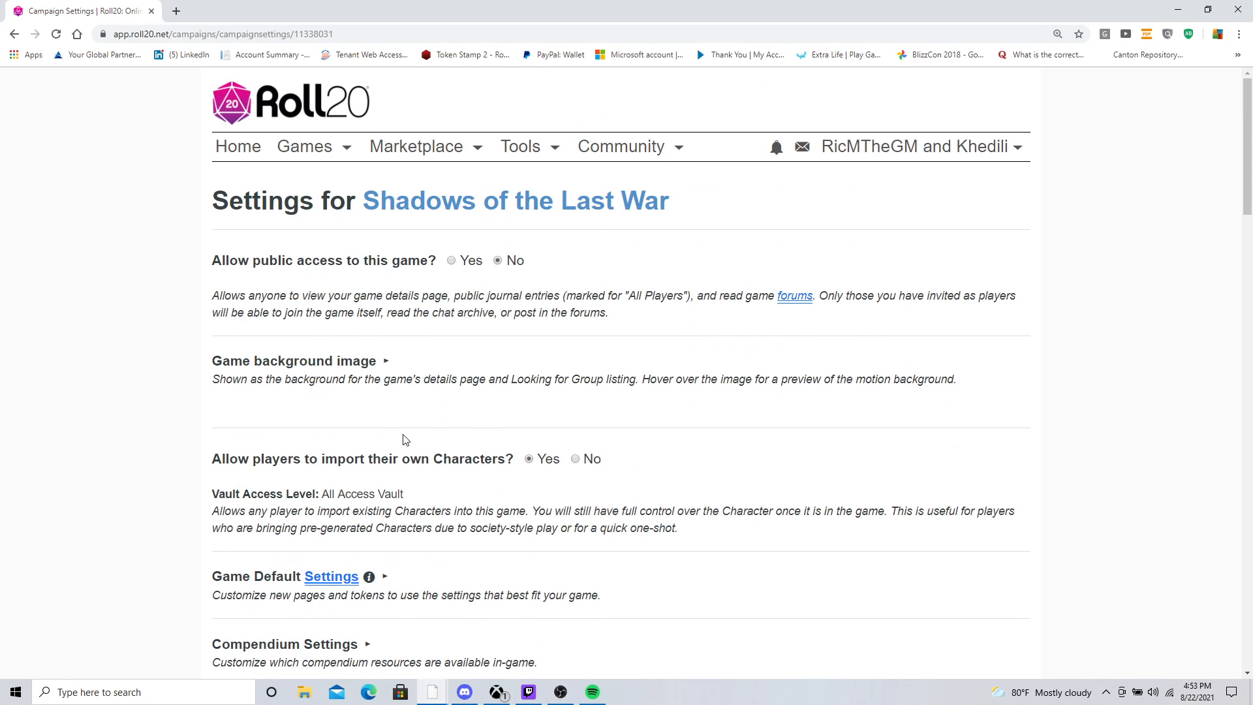
scroll(406, 442, "down", 6)
scroll(403, 437, "up", 1)
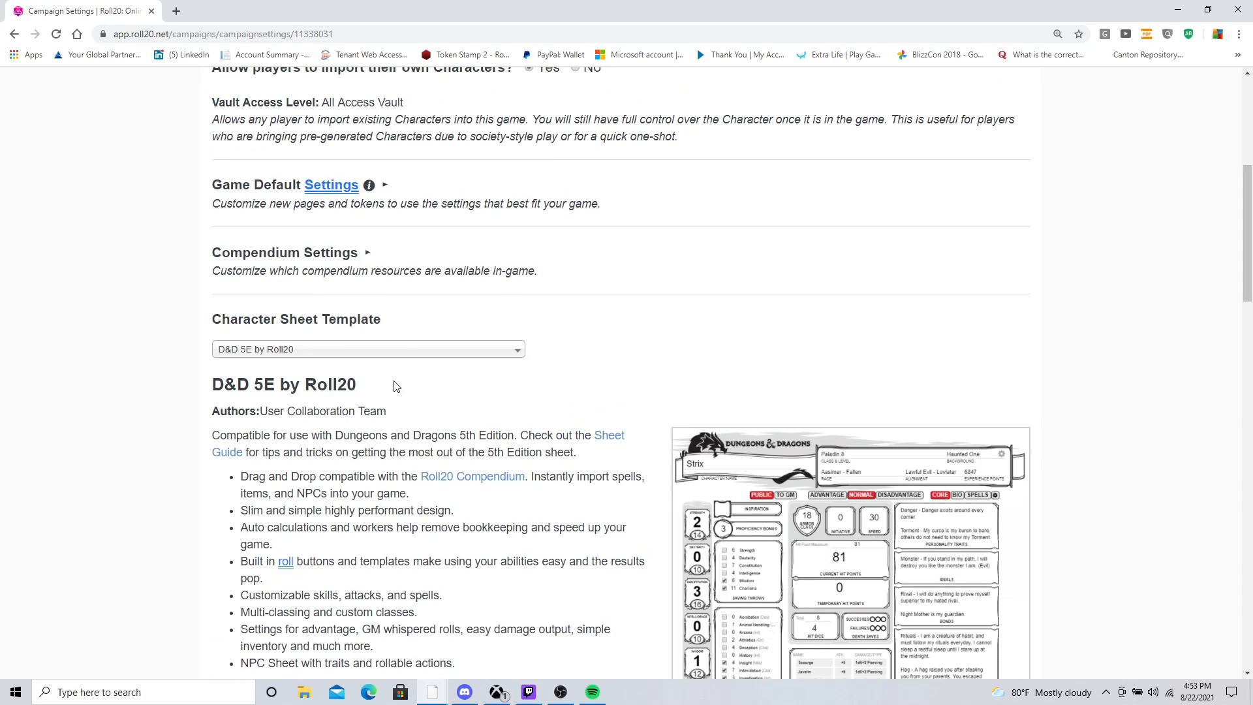
Step: Expand the compendium settings and review the sharing slots and the full list of available expansions
left_click(325, 255)
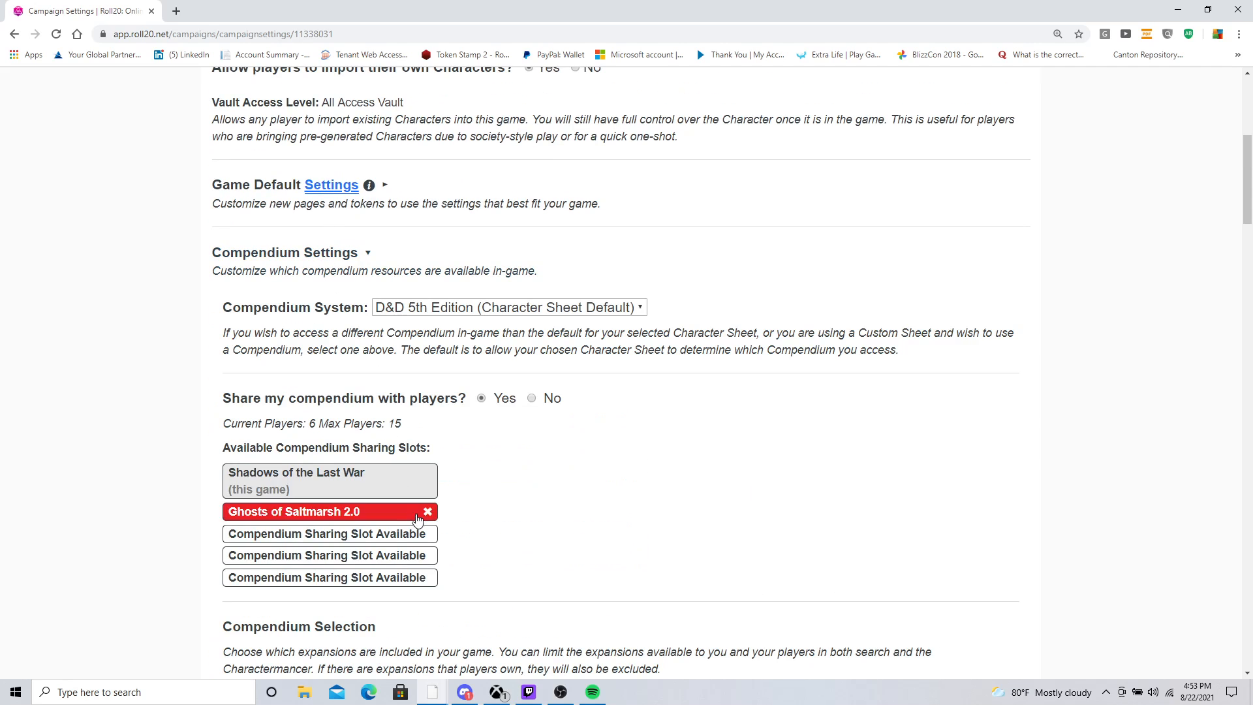
scroll(421, 519, "down", 3)
scroll(415, 506, "down", 2)
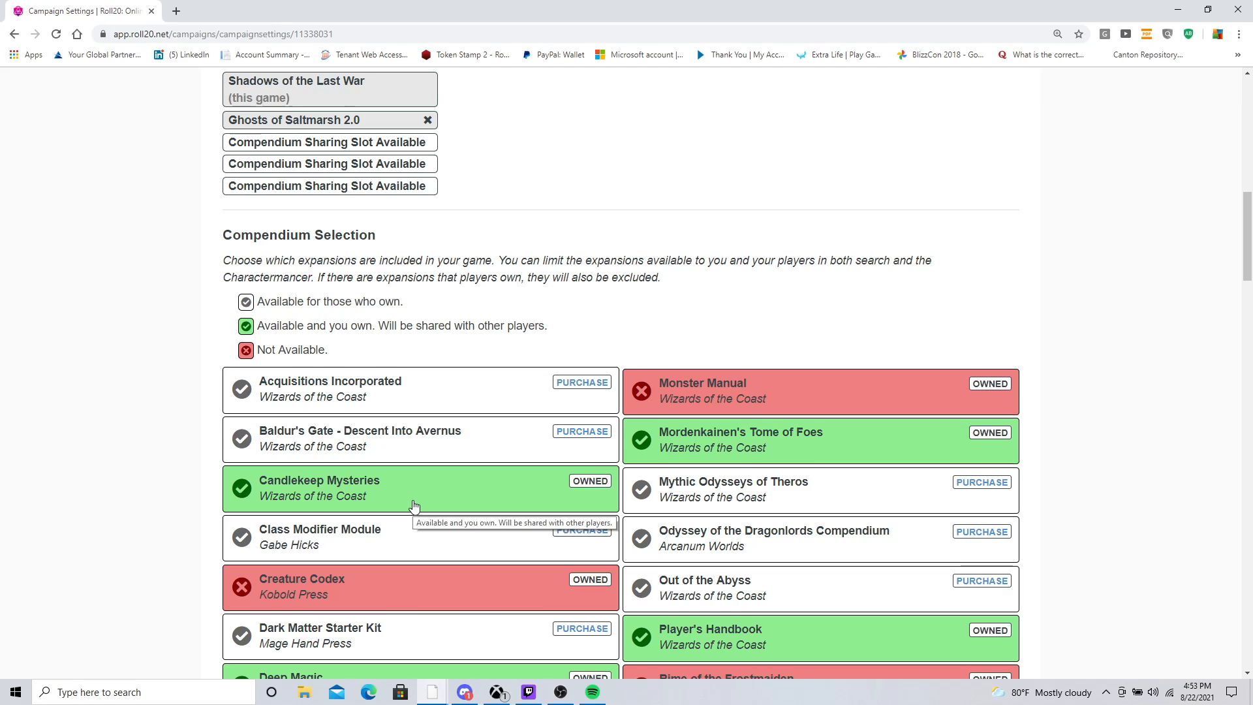
scroll(414, 505, "up", 1)
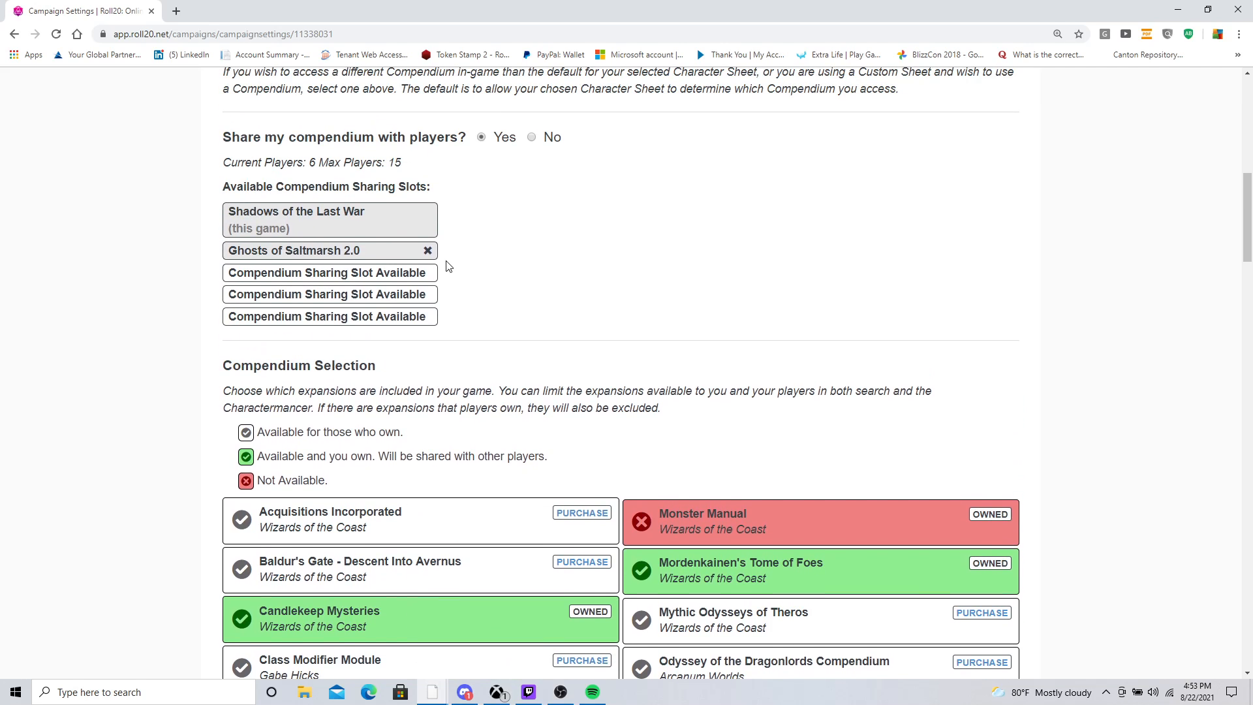
scroll(444, 267, "down", 6)
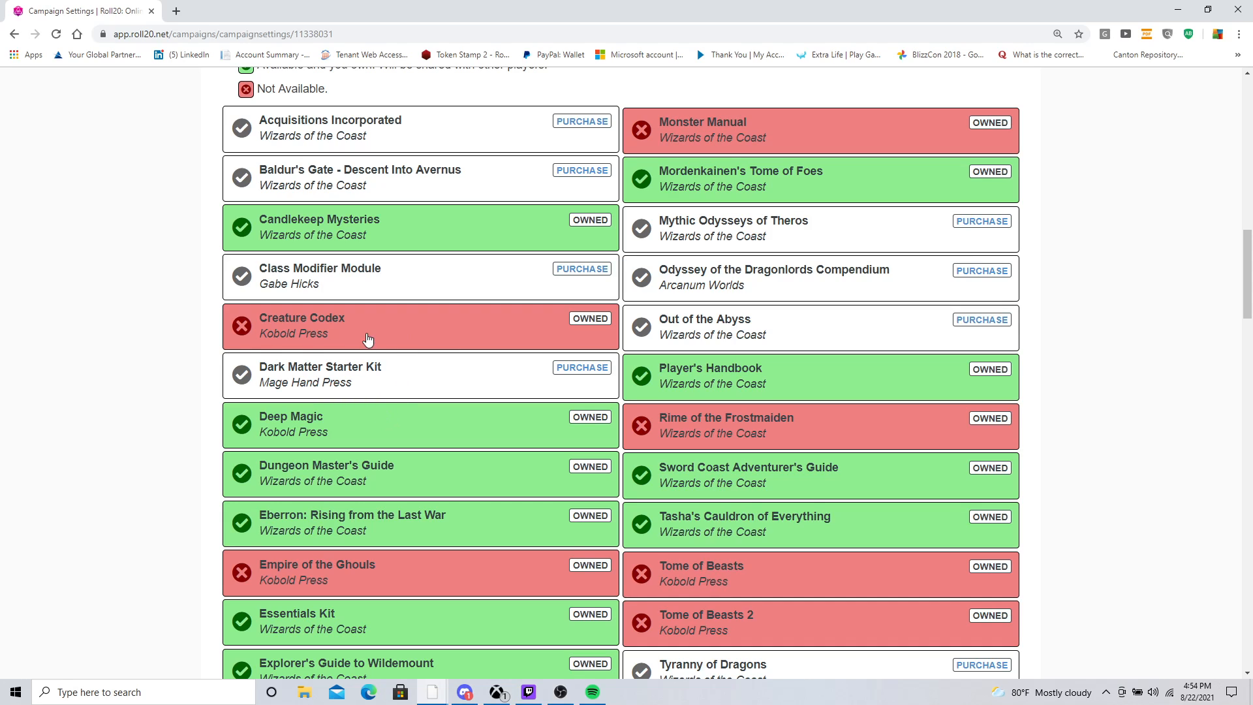
scroll(332, 436, "down", 2)
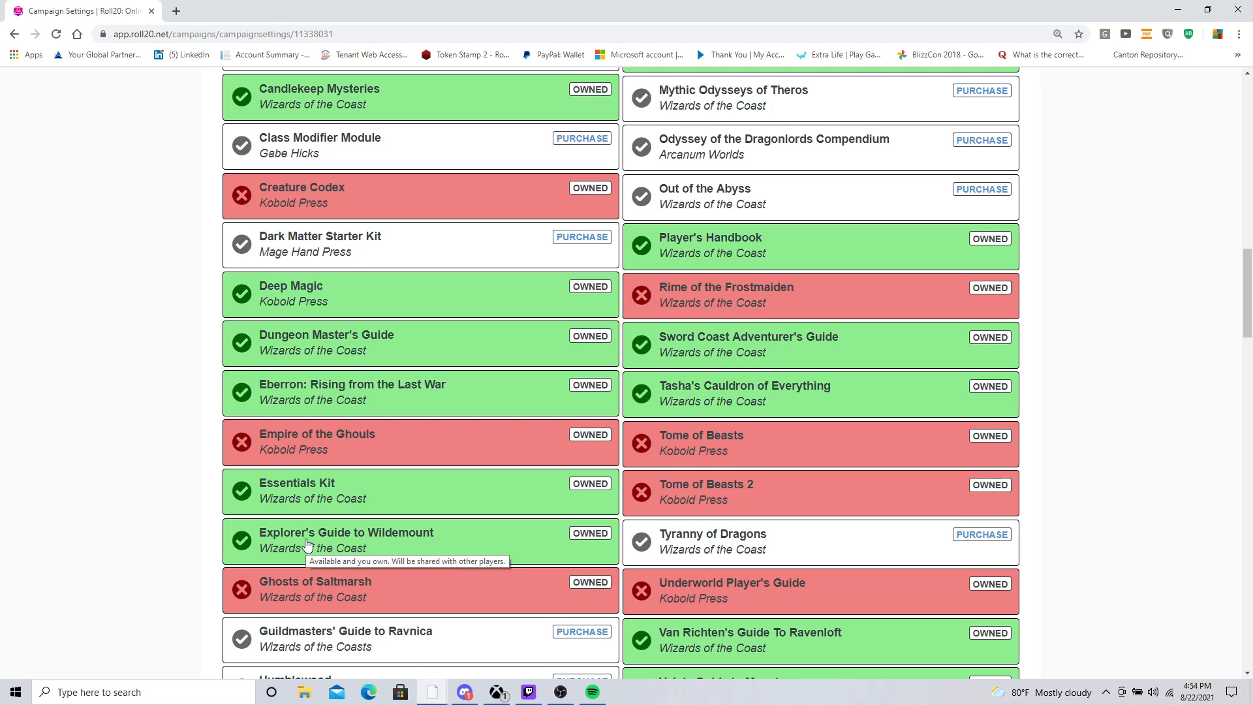
scroll(303, 512, "down", 1)
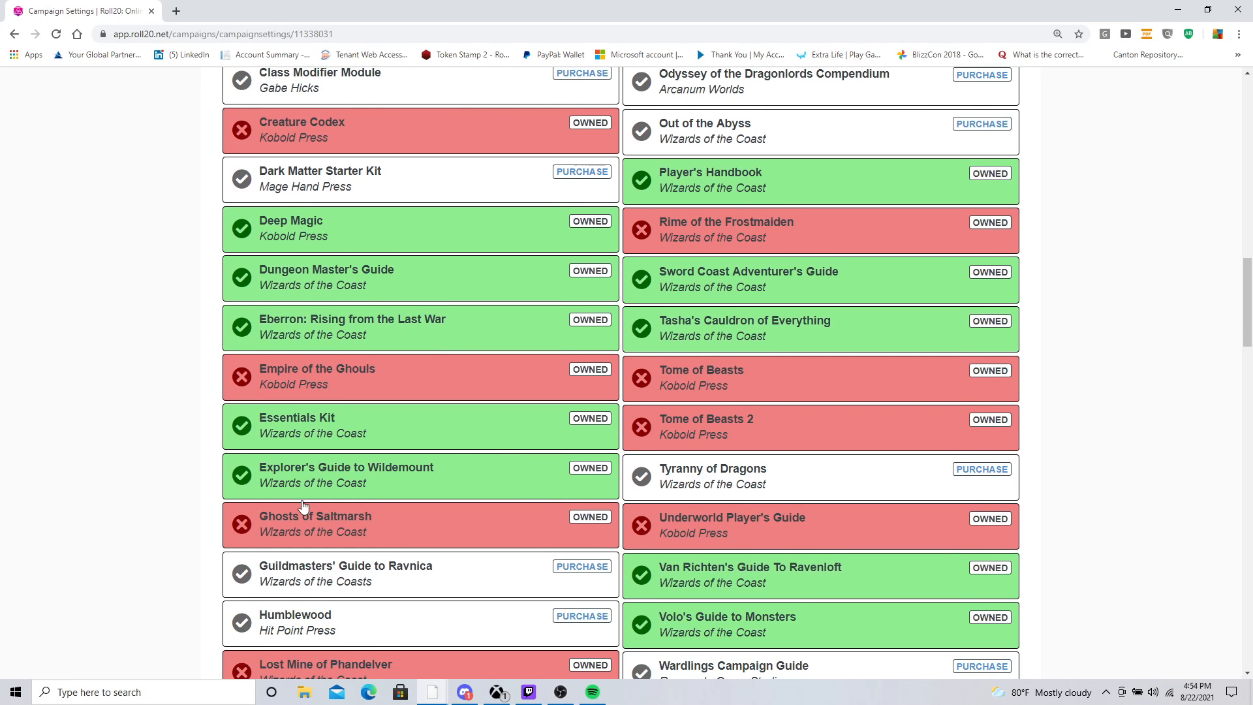
scroll(302, 503, "down", 1)
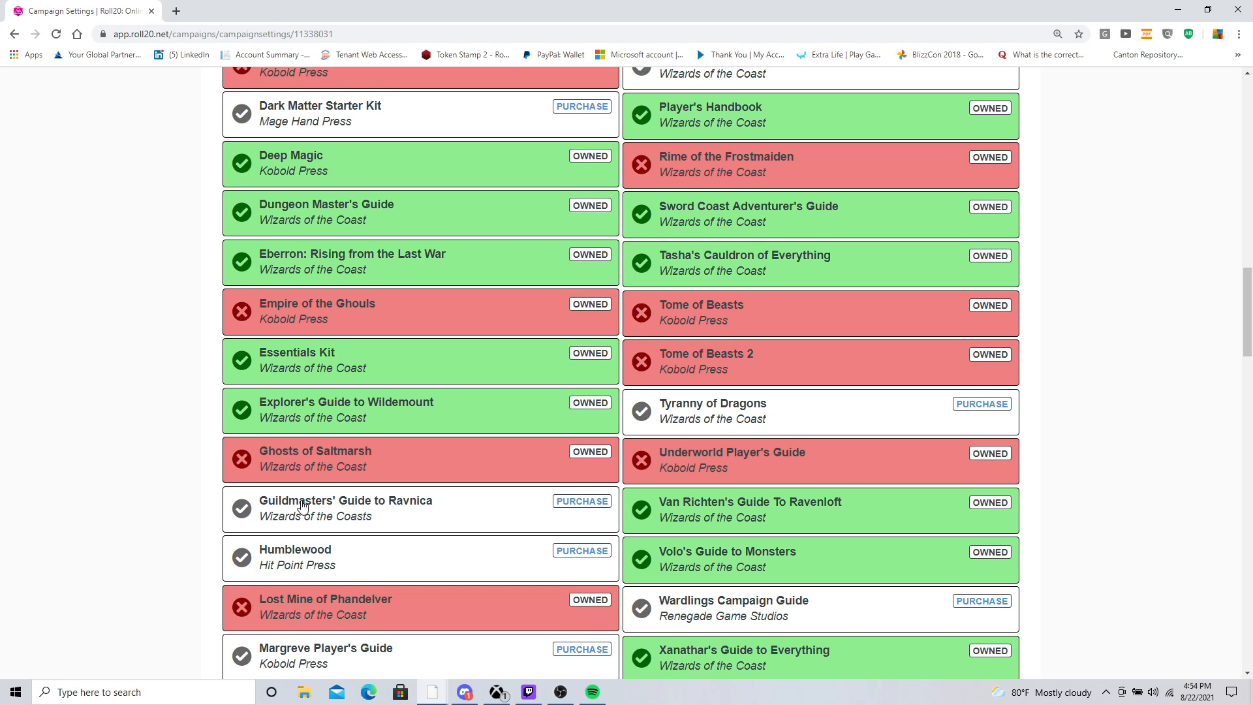
scroll(302, 506, "down", 1)
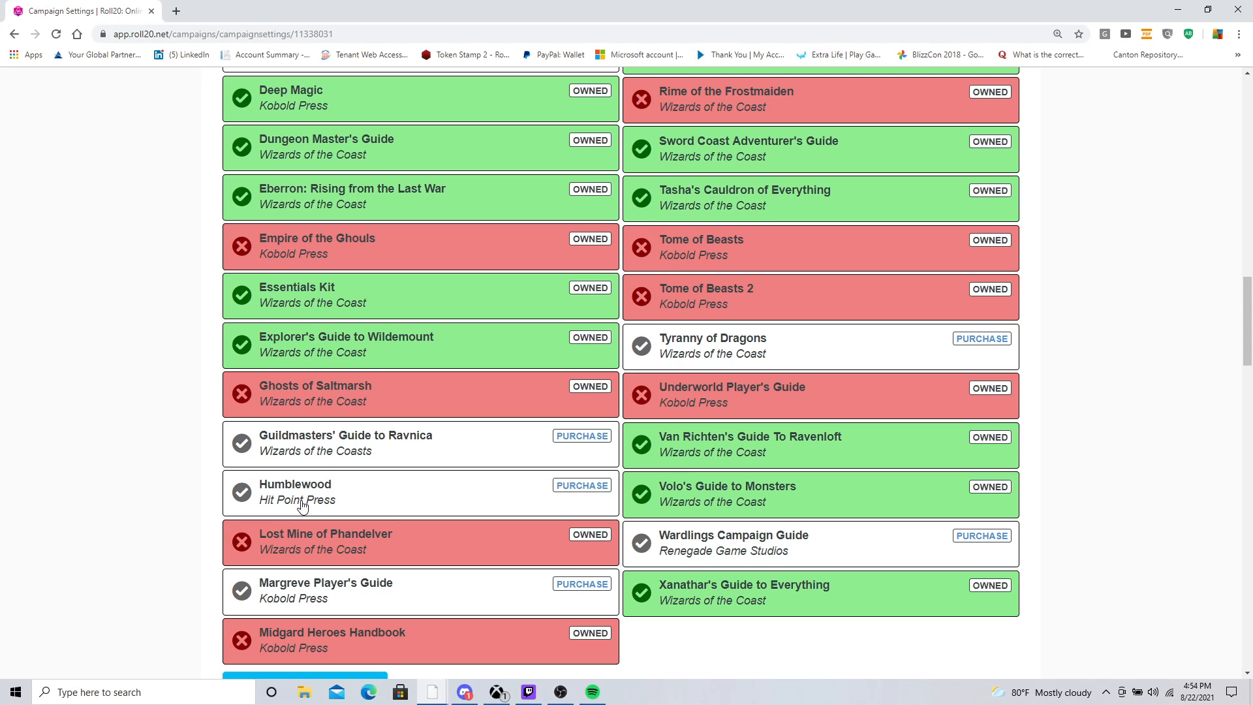
scroll(303, 504, "down", 1)
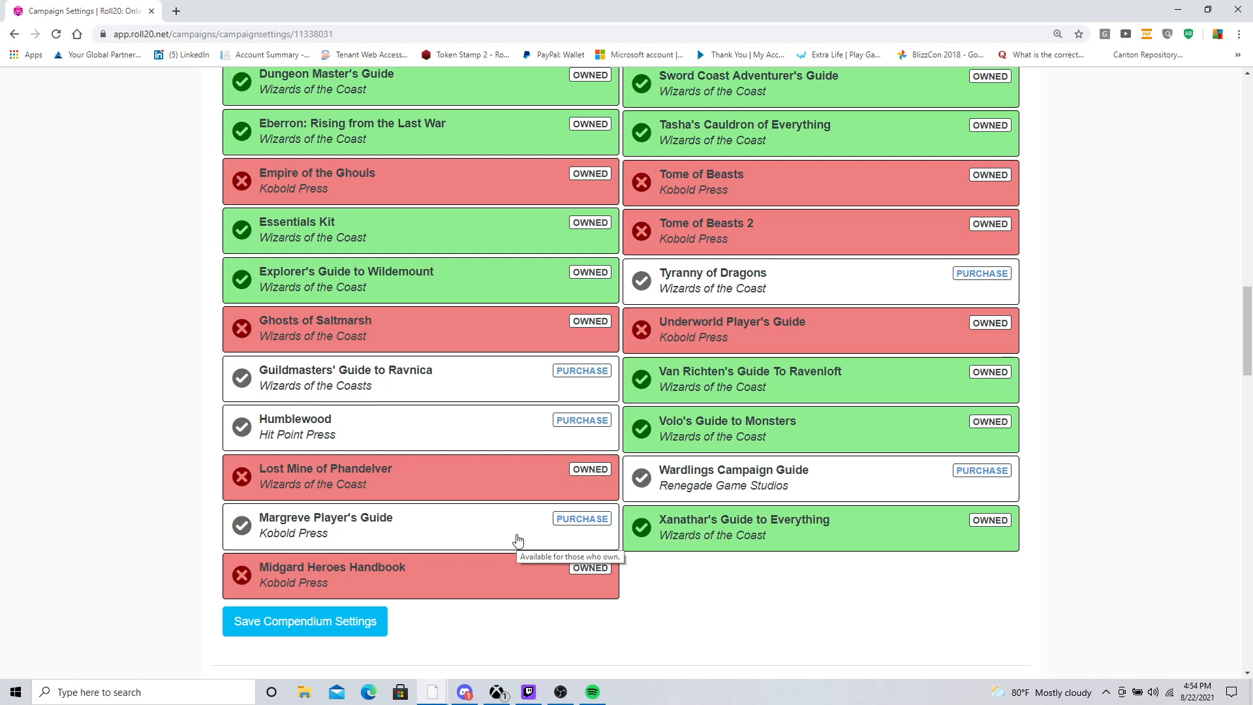
Step: Toggle the availability of Rime of the Frostmaiden and Mythic Odysseys of Theros in the compendium selection, restoring each one
scroll(511, 570, "up", 3)
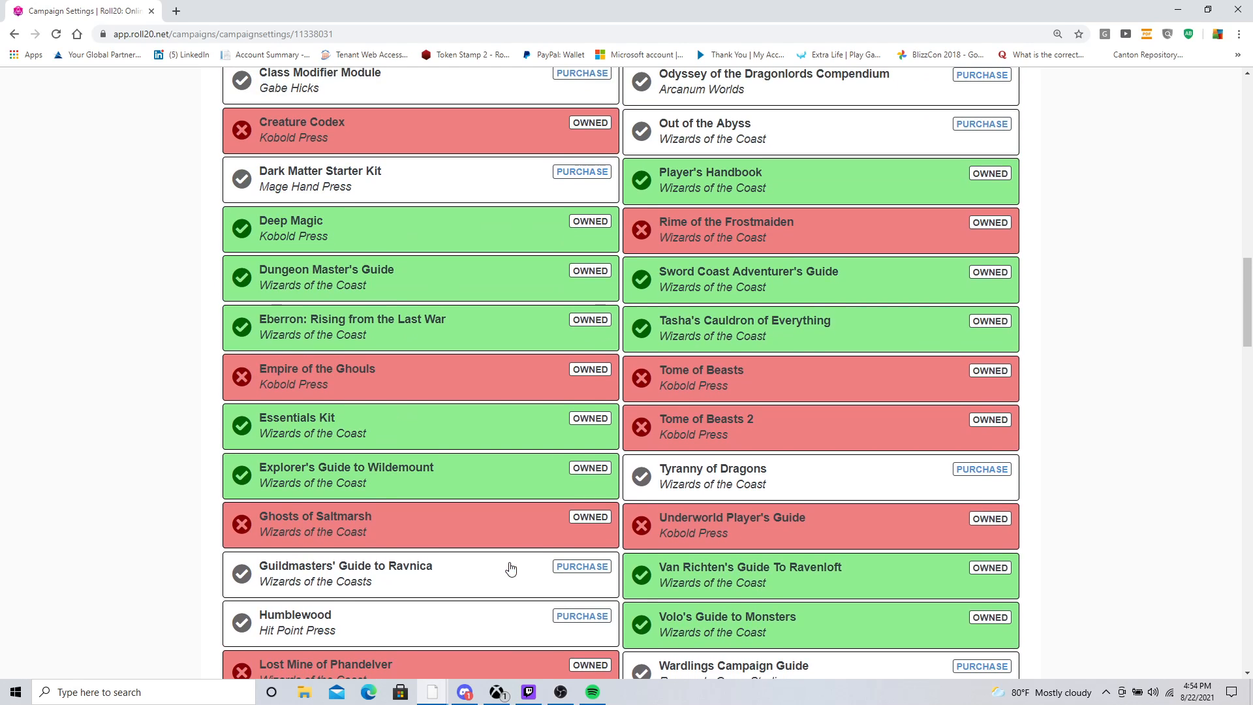
scroll(512, 570, "up", 1)
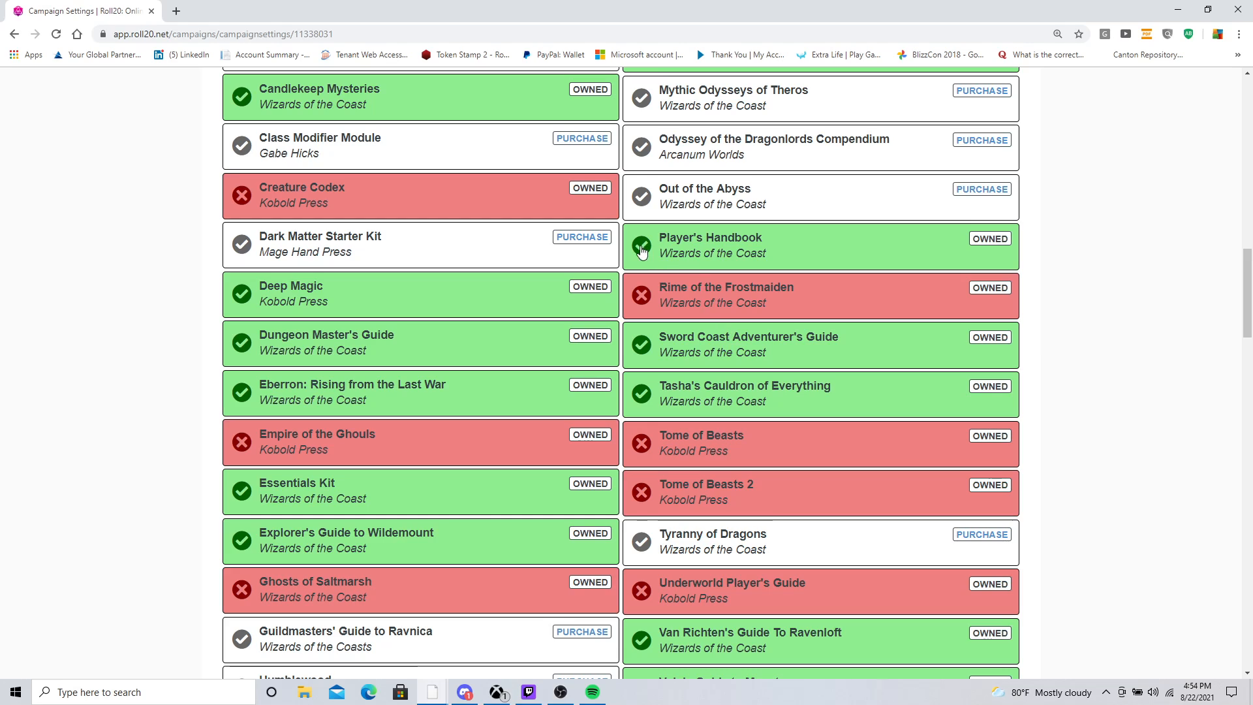
left_click(641, 295)
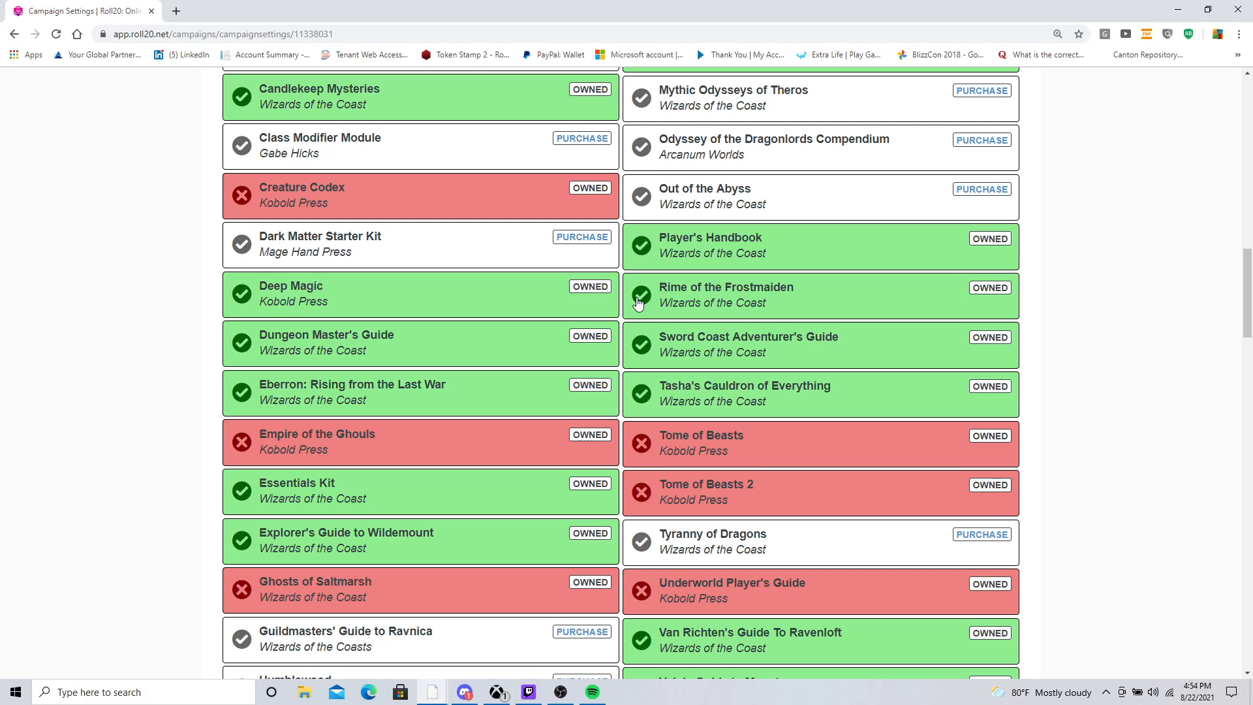
left_click(639, 298)
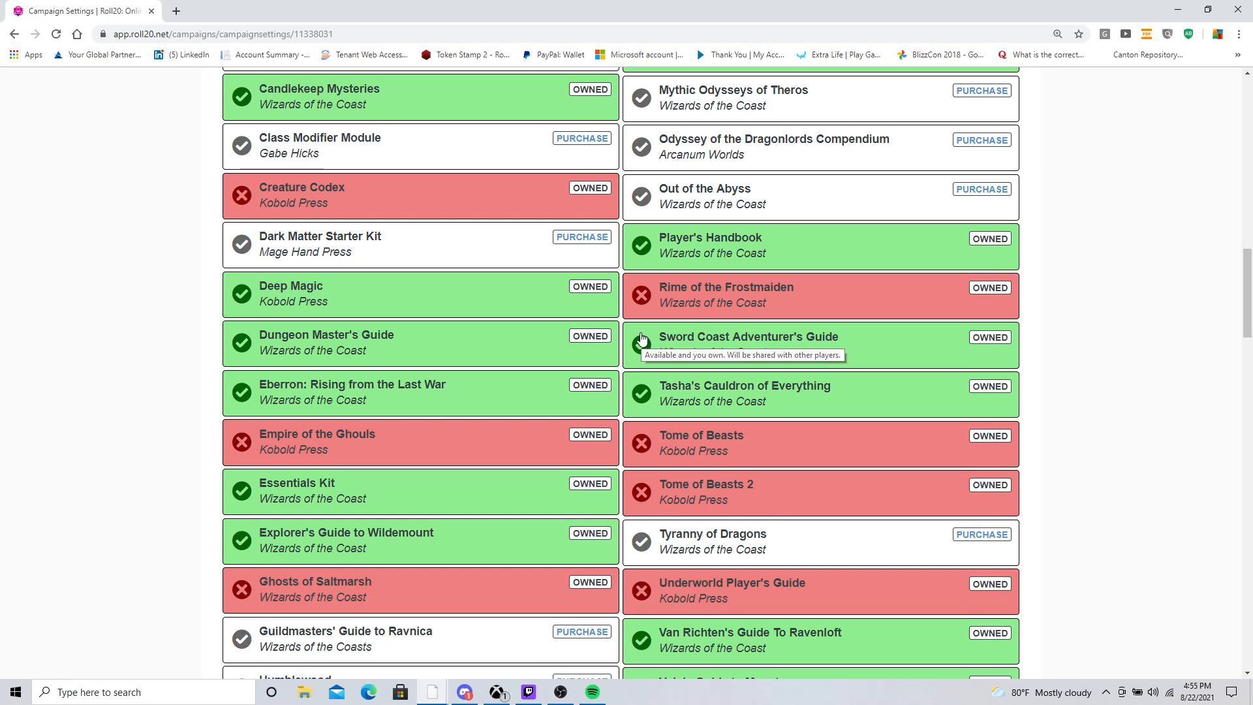
scroll(641, 338, "up", 1)
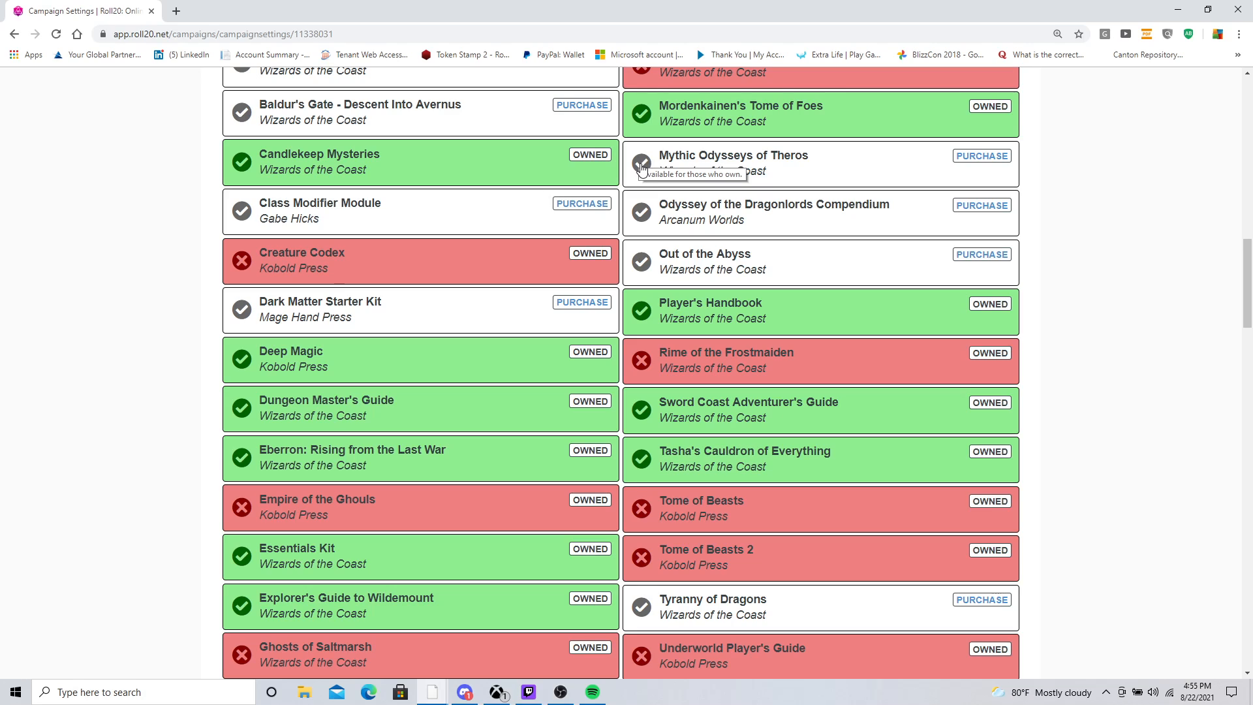
left_click(641, 168)
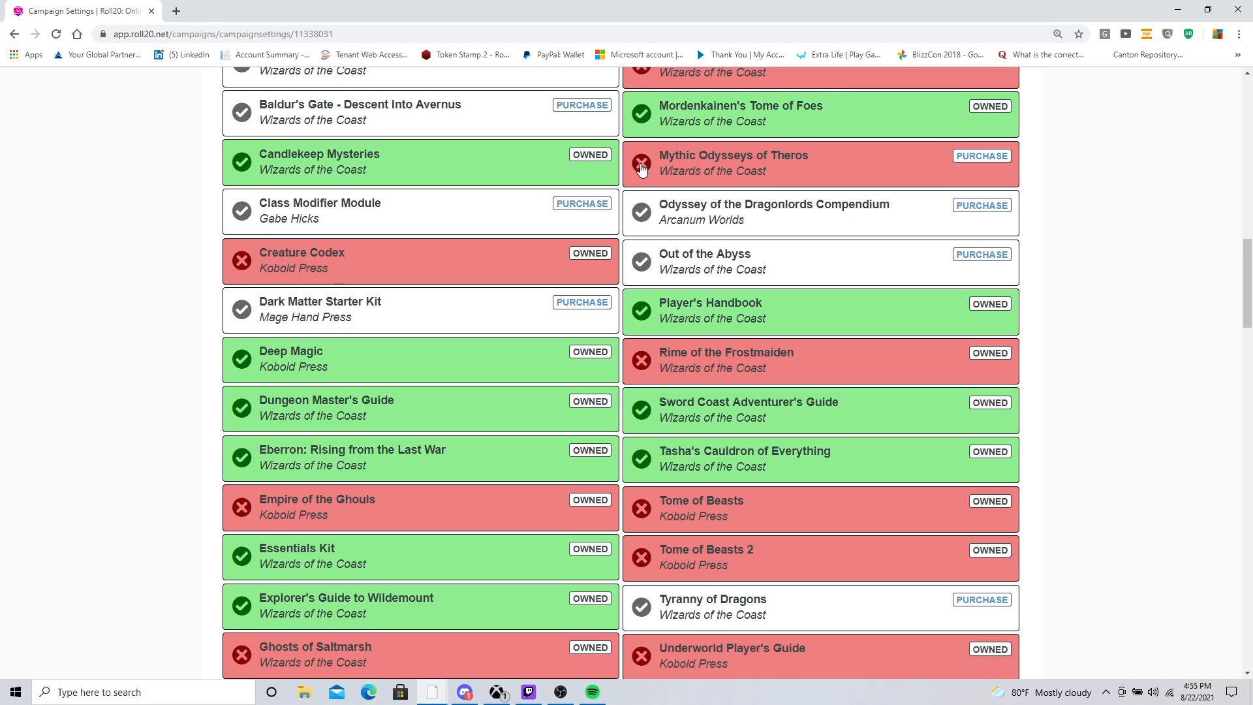
left_click(642, 168)
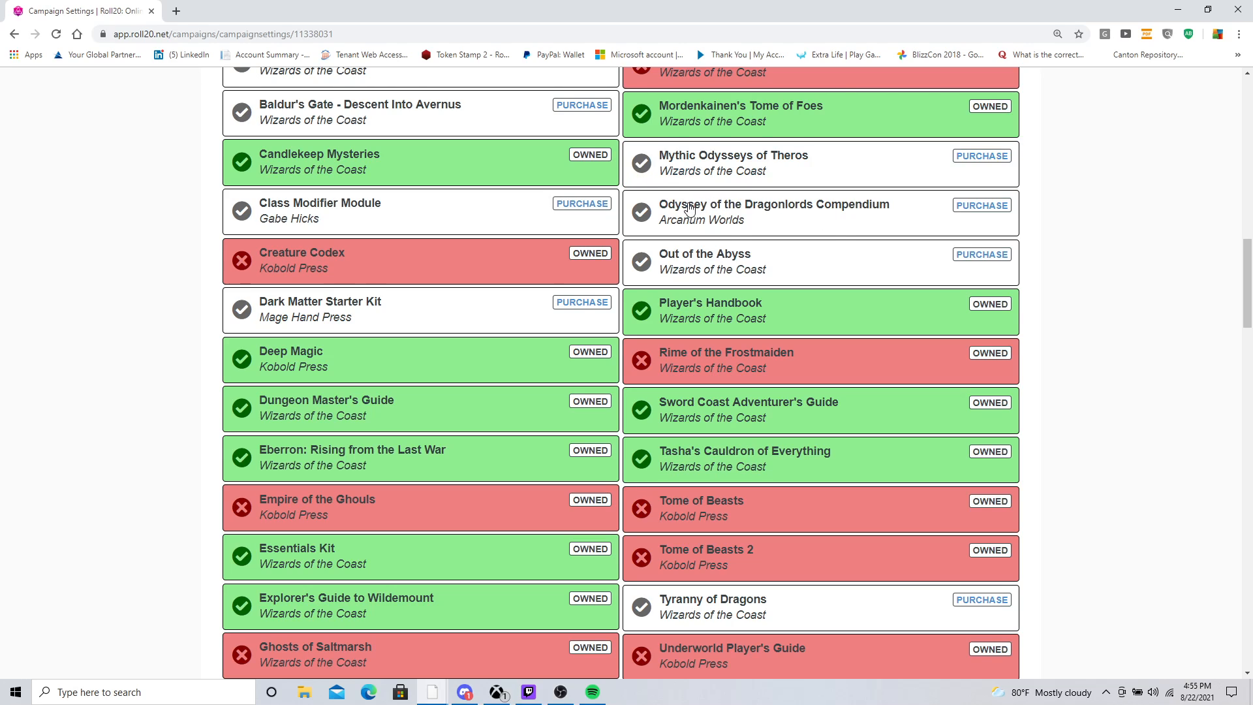
Step: Look over the compendium selection list again, along with the compendium system and sharing settings
scroll(708, 205, "up", 2)
scroll(689, 208, "down", 5)
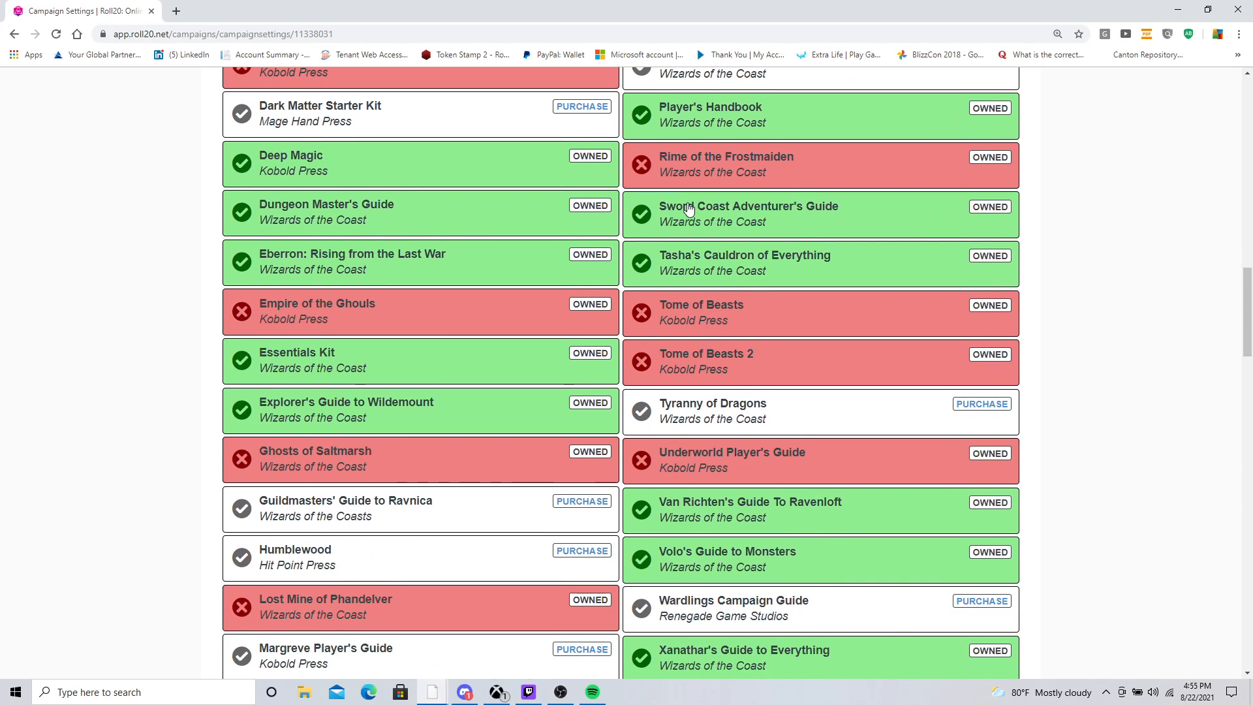
scroll(689, 208, "down", 1)
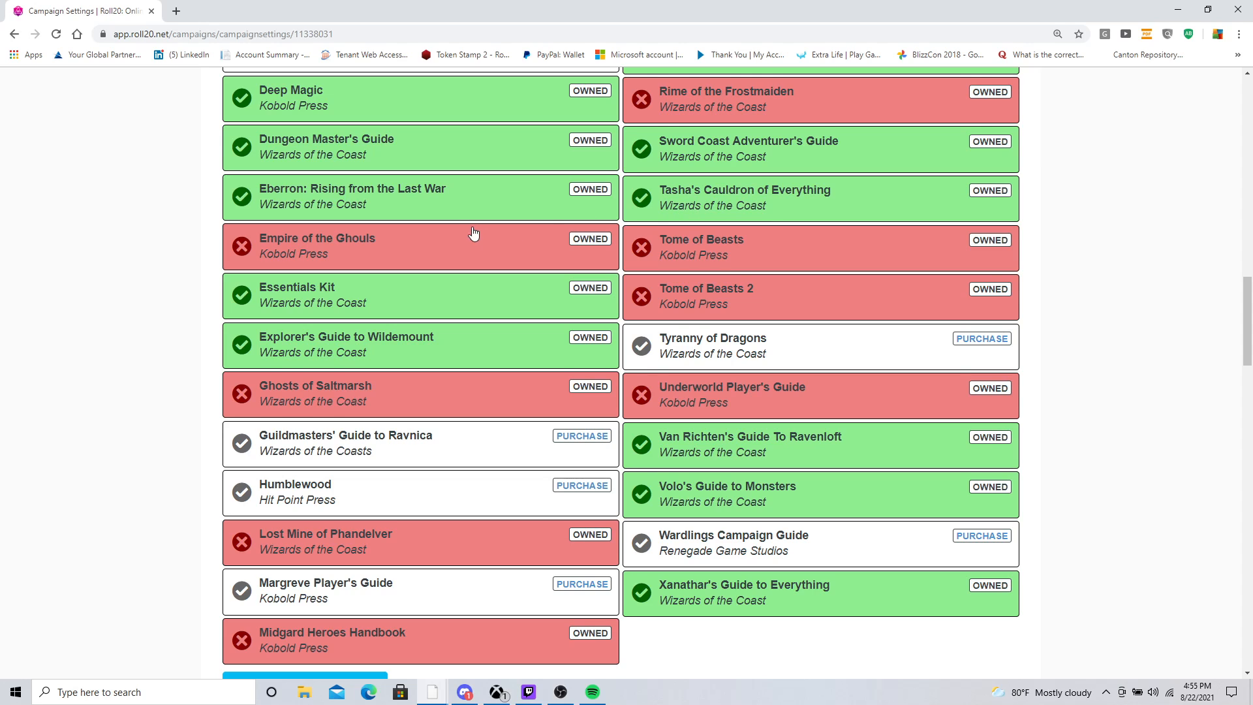
scroll(471, 233, "up", 5)
scroll(471, 233, "up", 6)
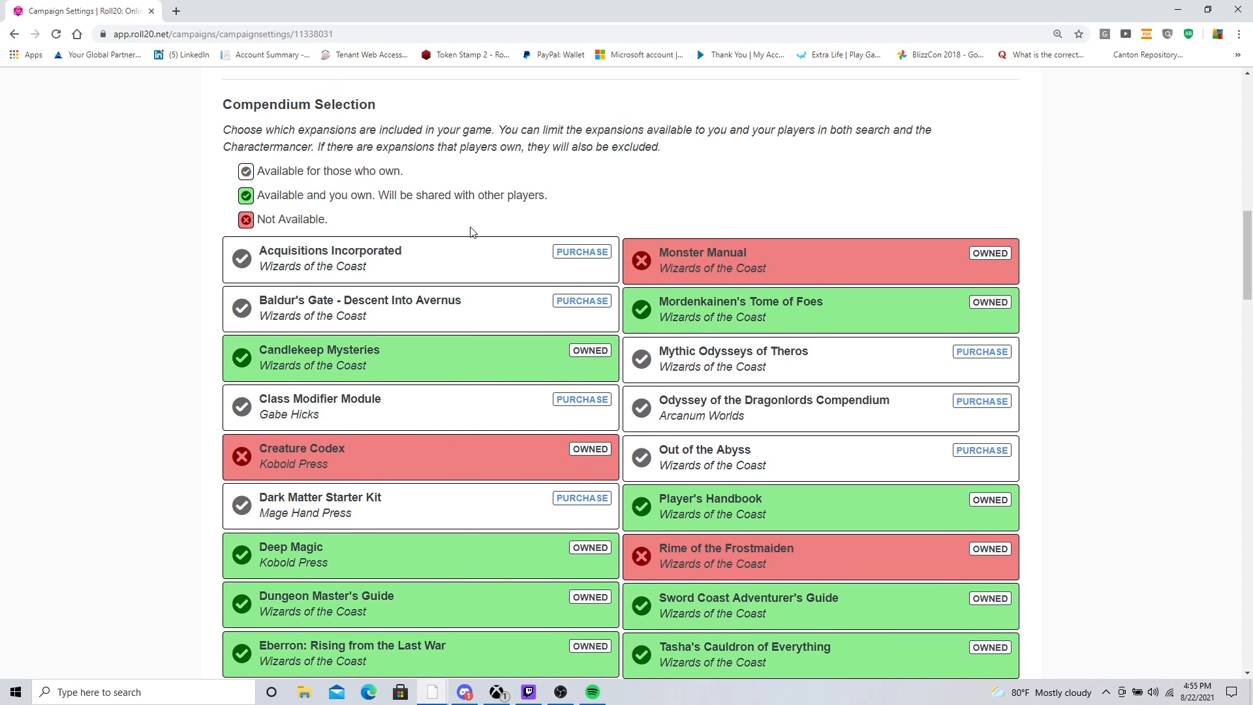
scroll(472, 233, "up", 2)
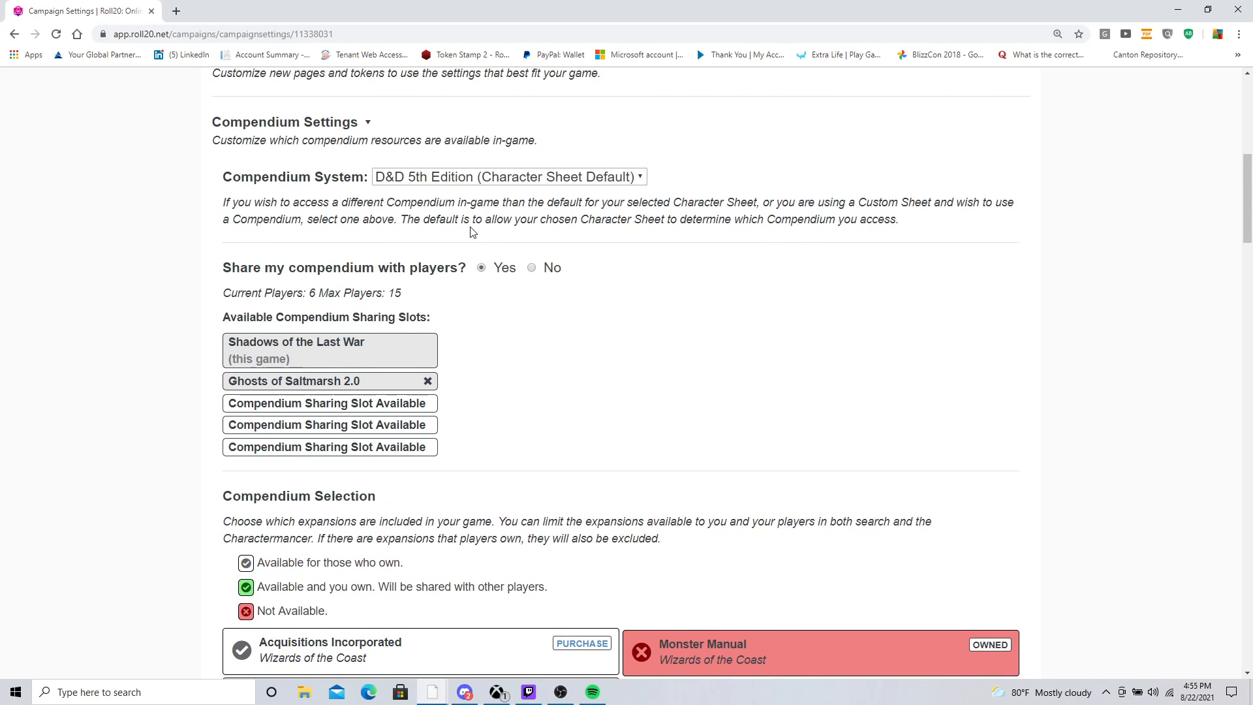
Step: Choose D&D 5E by Roll20 as the character sheet template from the Dungeons & Dragons 5th Edition group
scroll(473, 233, "down", 12)
scroll(471, 233, "down", 8)
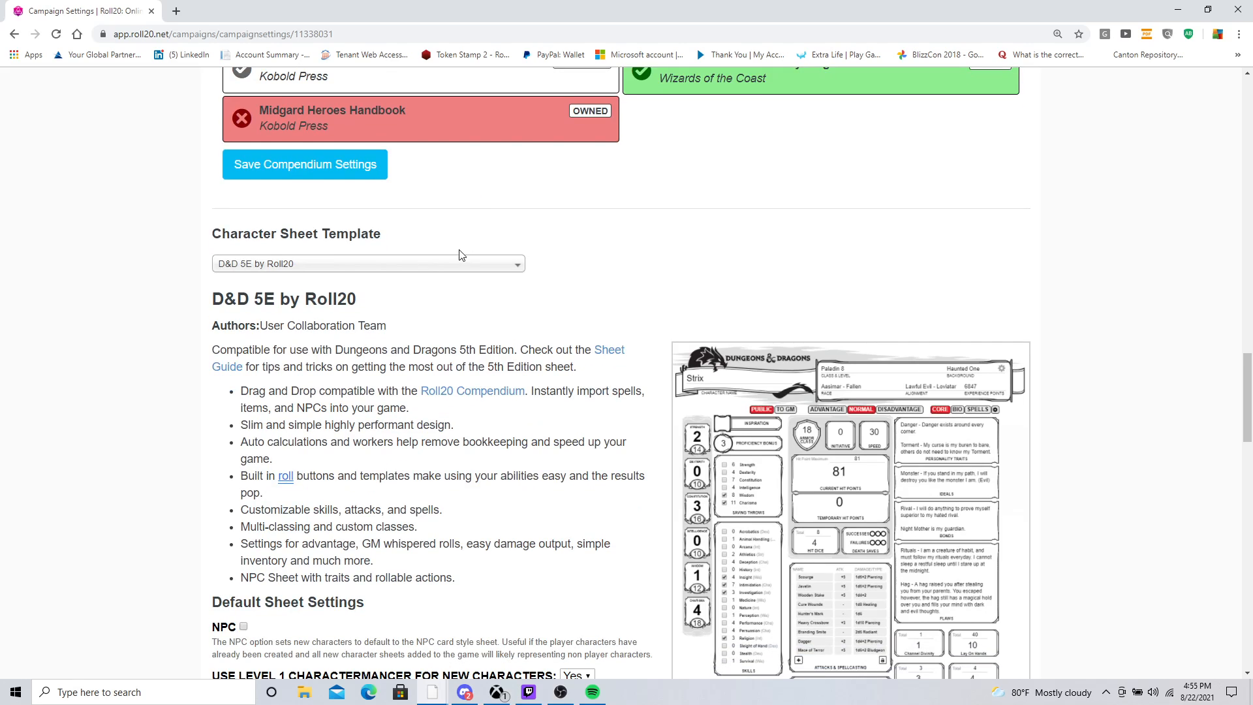
left_click(381, 274)
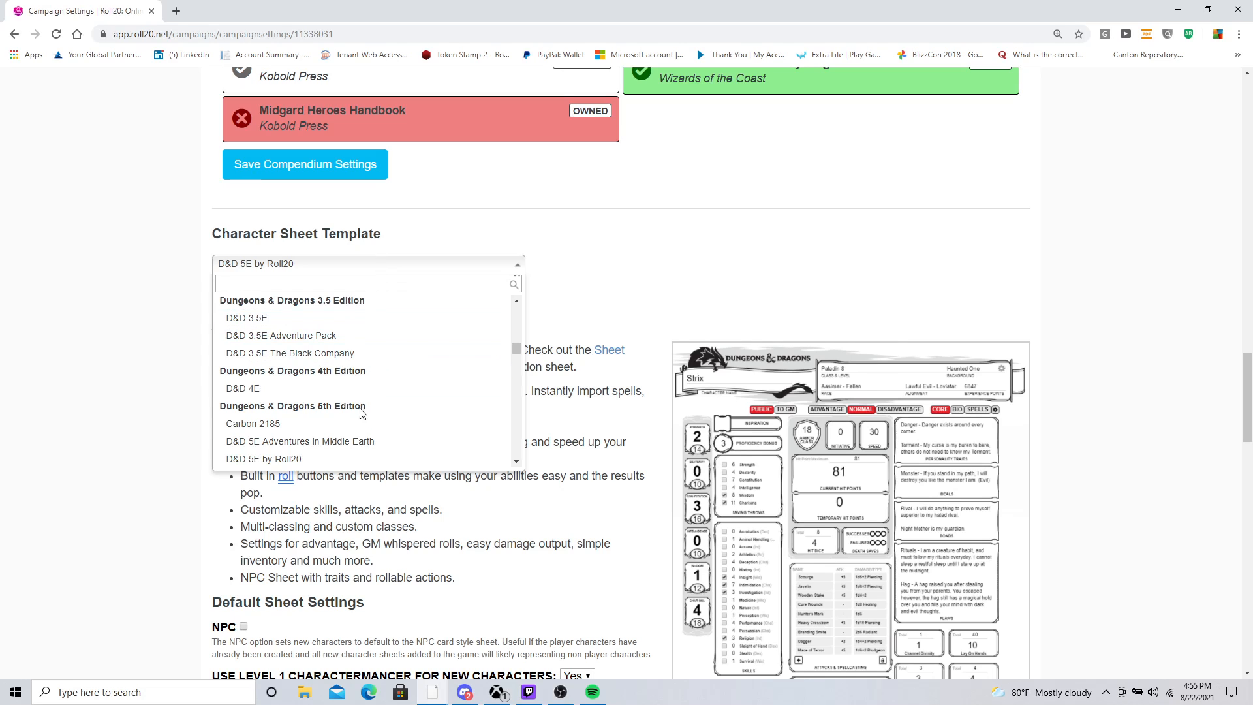
scroll(336, 449, "down", 1)
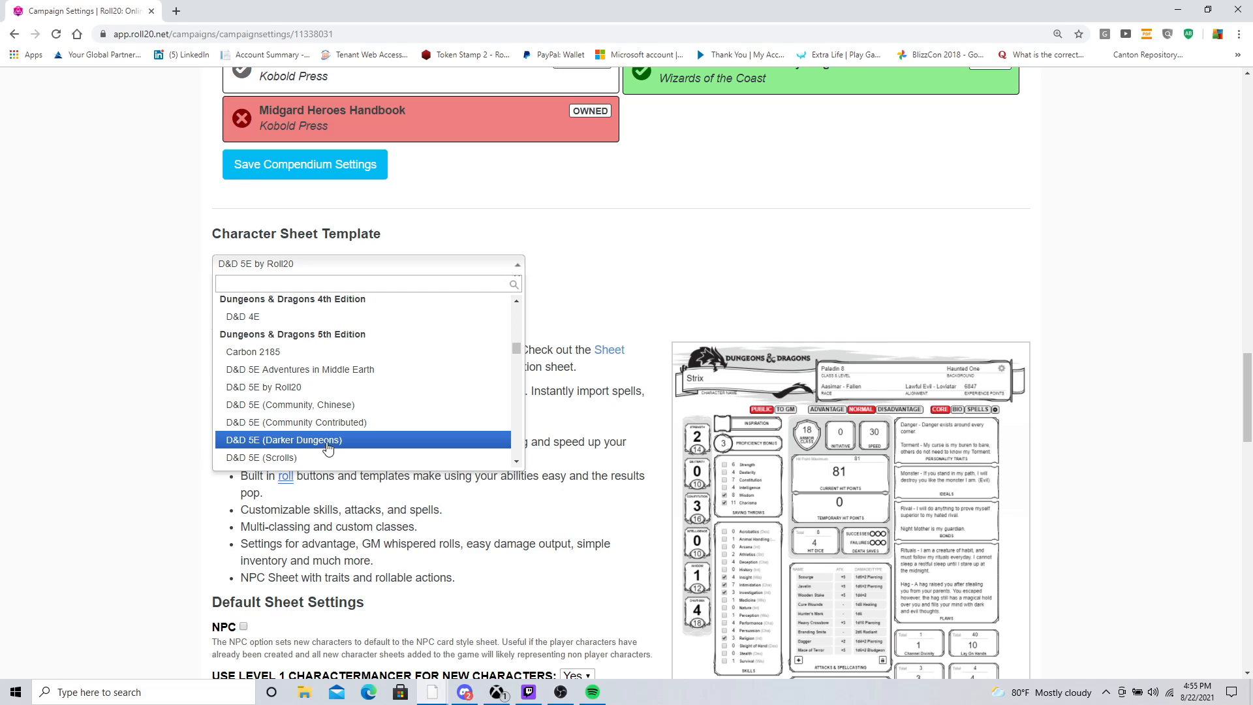
left_click(327, 389)
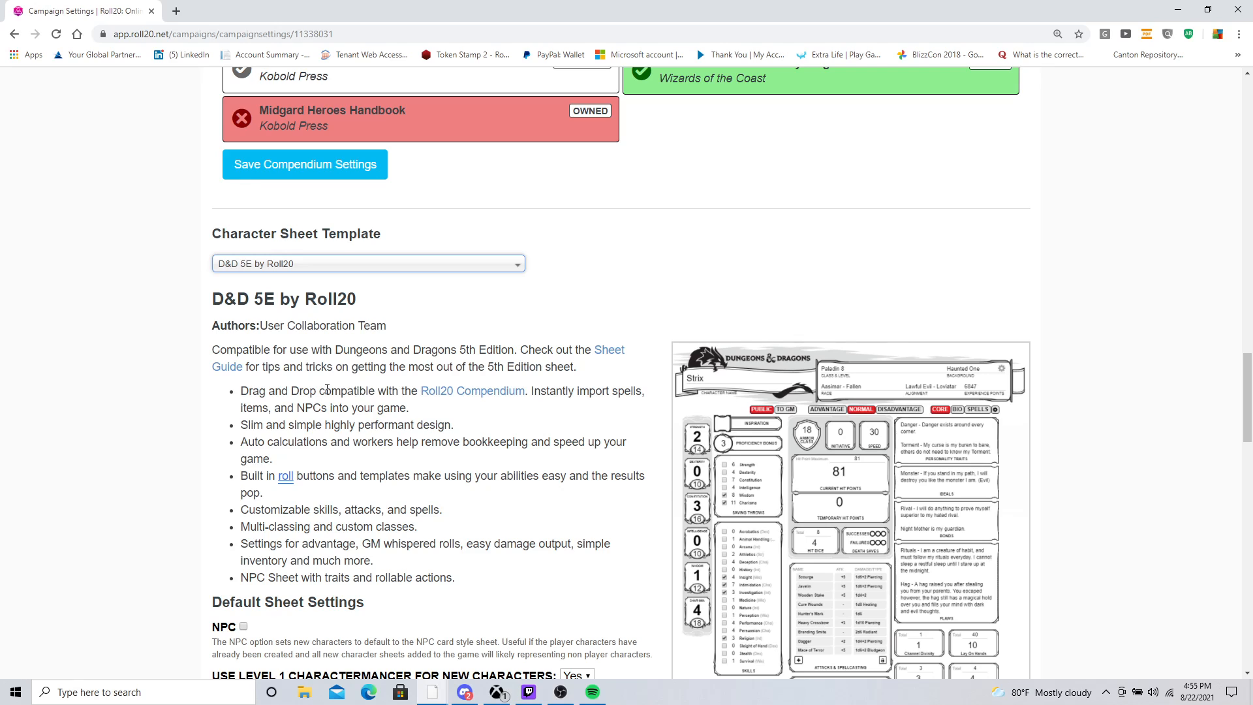
Step: Examine the sheet template preview and the roll query options in the default sheet settings, keeping Query Advantage
scroll(763, 509, "down", 1)
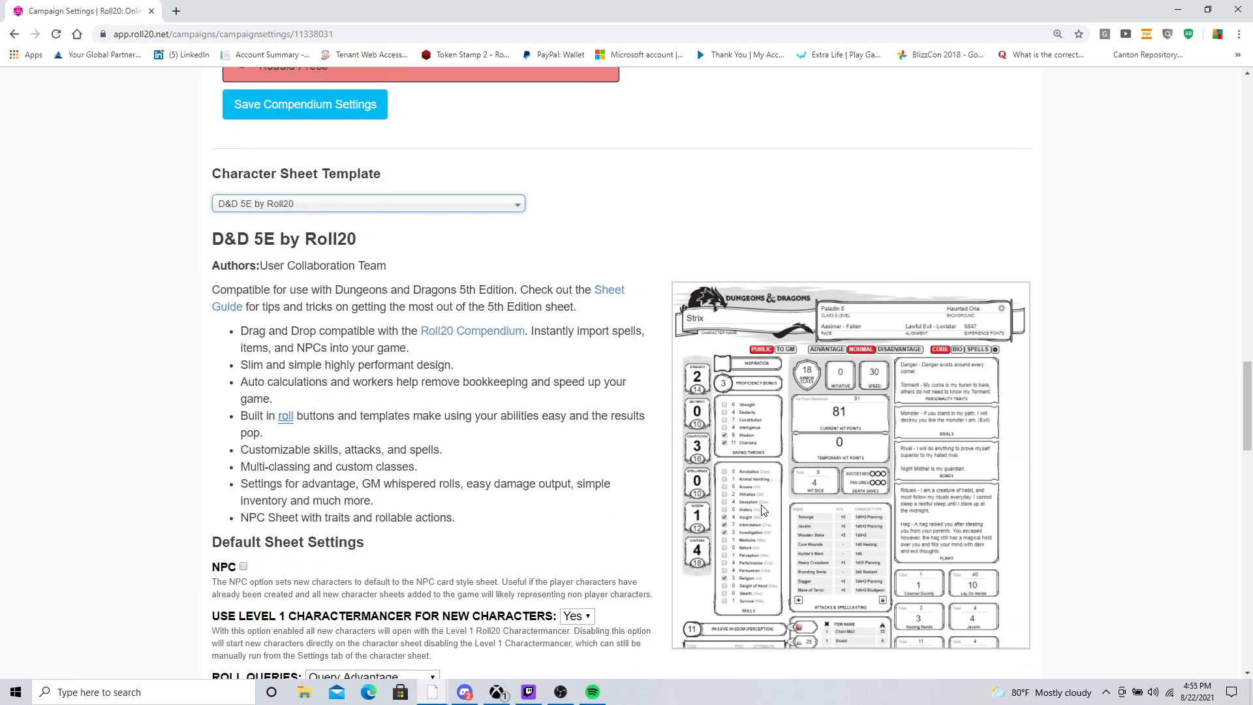
scroll(764, 509, "down", 1)
scroll(763, 509, "down", 1)
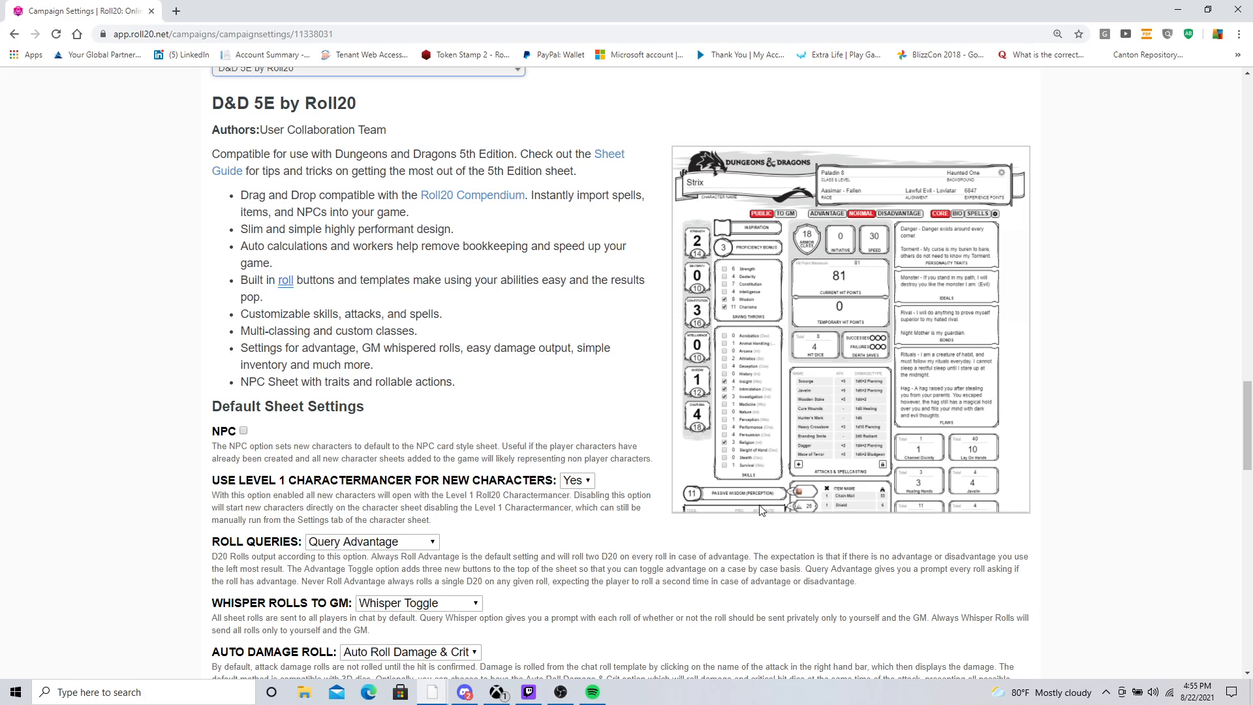
left_click(412, 546)
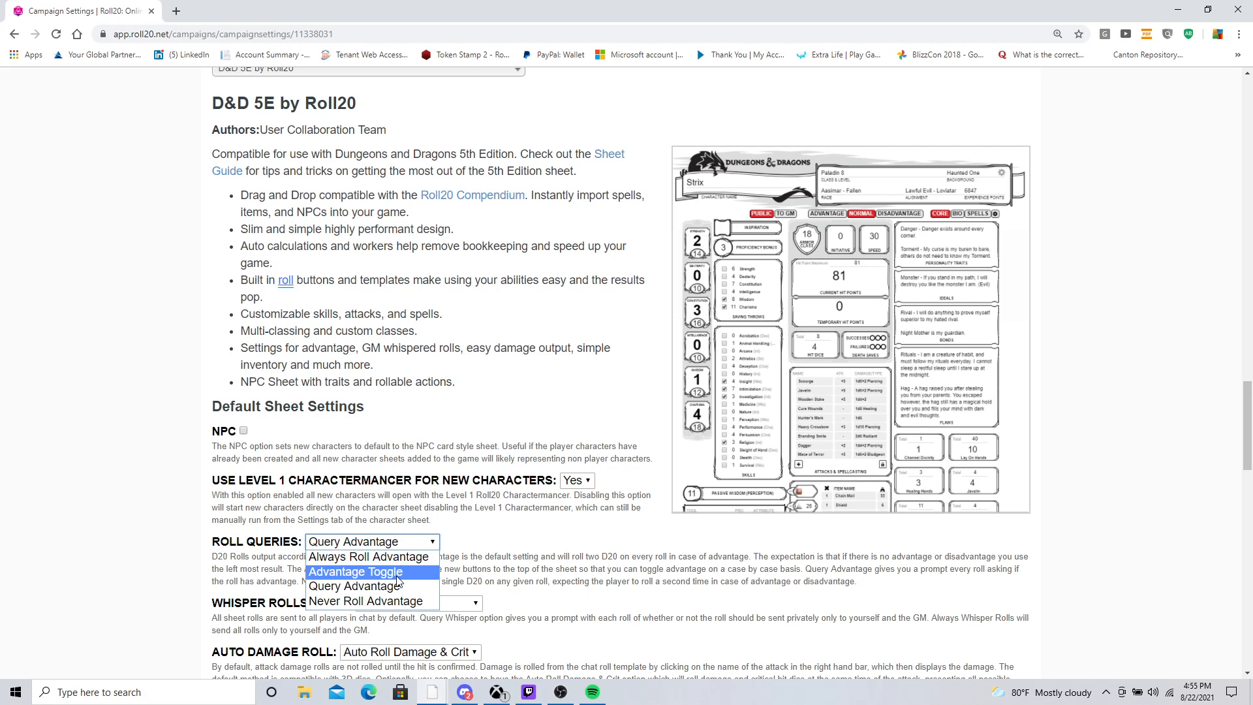
left_click(515, 558)
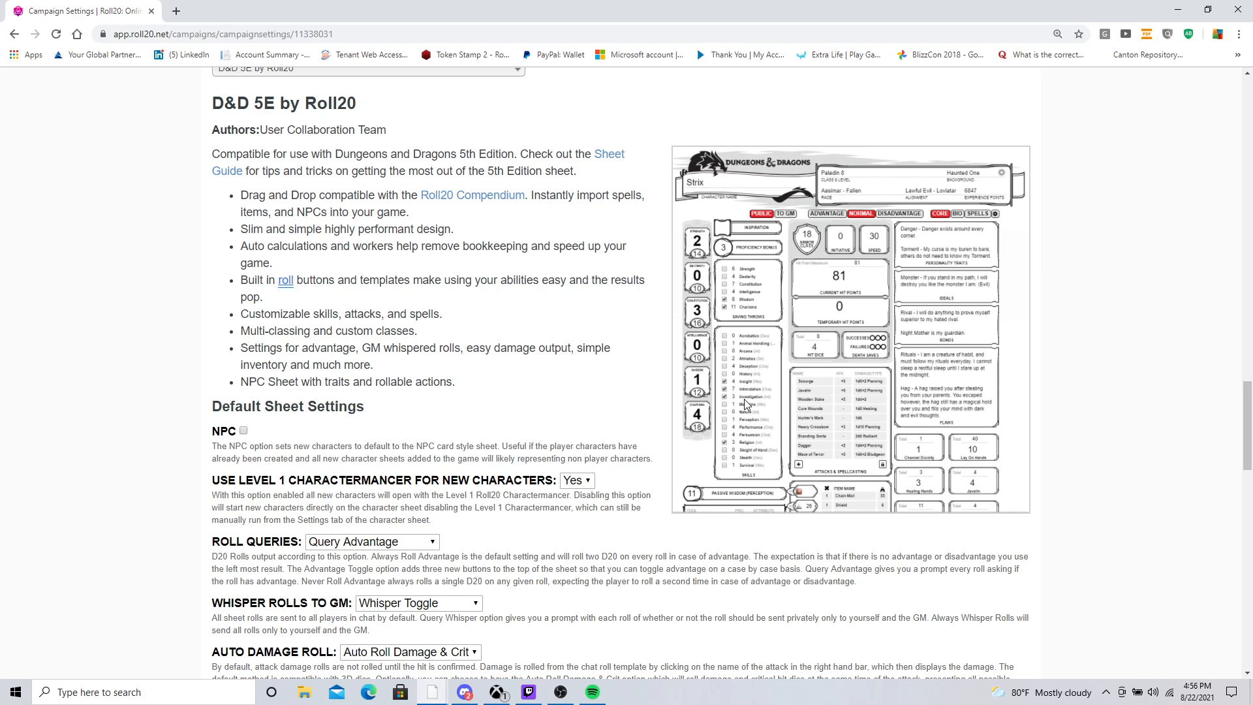
Step: Set the default sheet's auto damage roll to Don't Auto Roll Damage
scroll(728, 400, "down", 2)
scroll(727, 399, "down", 2)
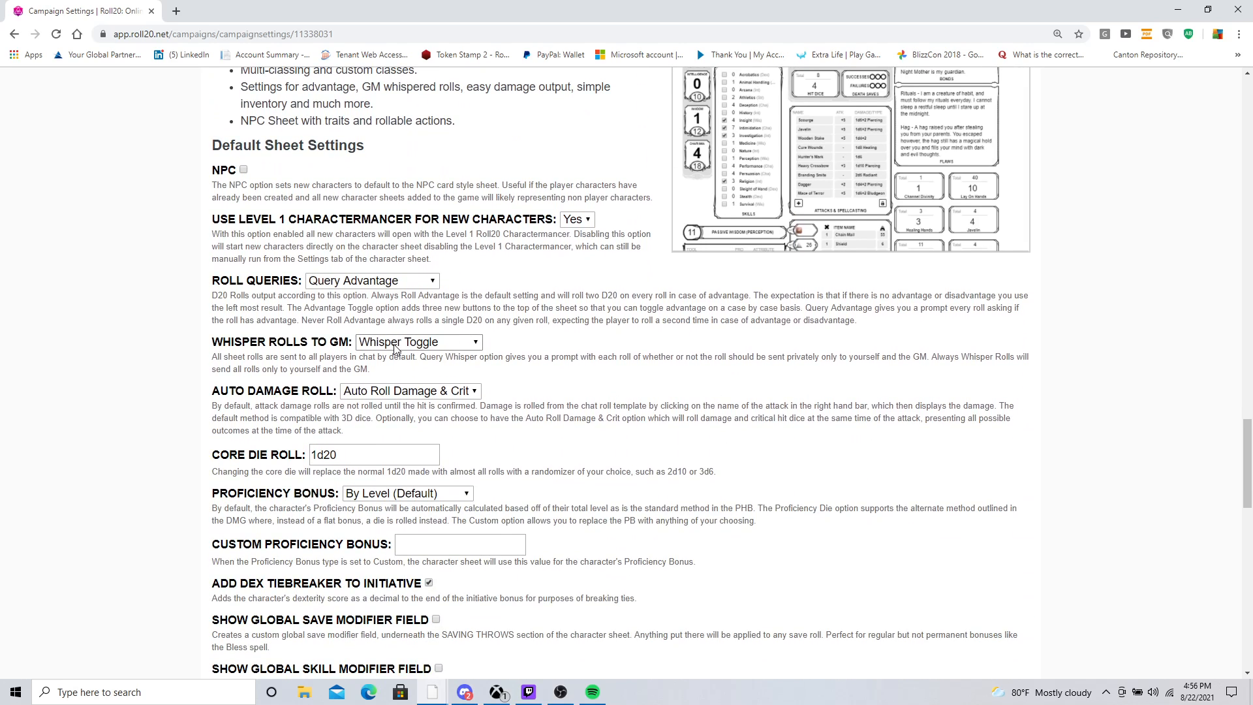
left_click(399, 398)
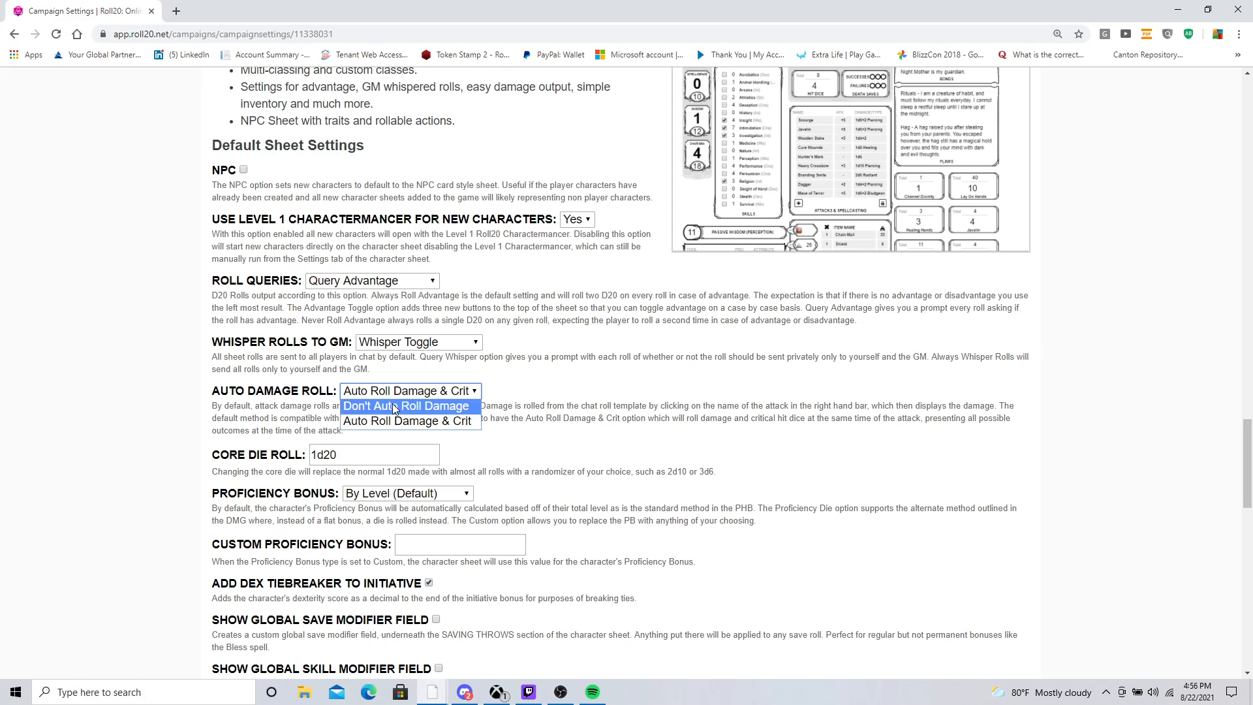
left_click(393, 406)
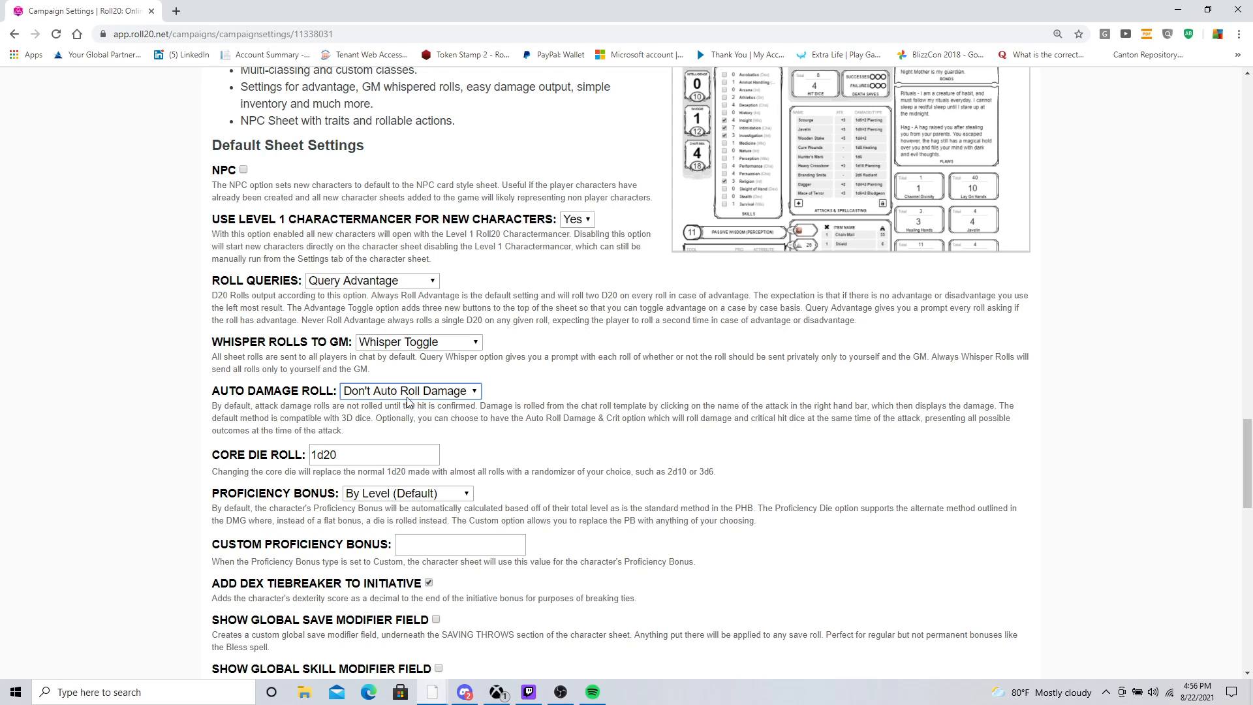
Step: Review the other default sheet settings, from the roll options through the modifier fields to ammo tracking
scroll(725, 293, "up", 3)
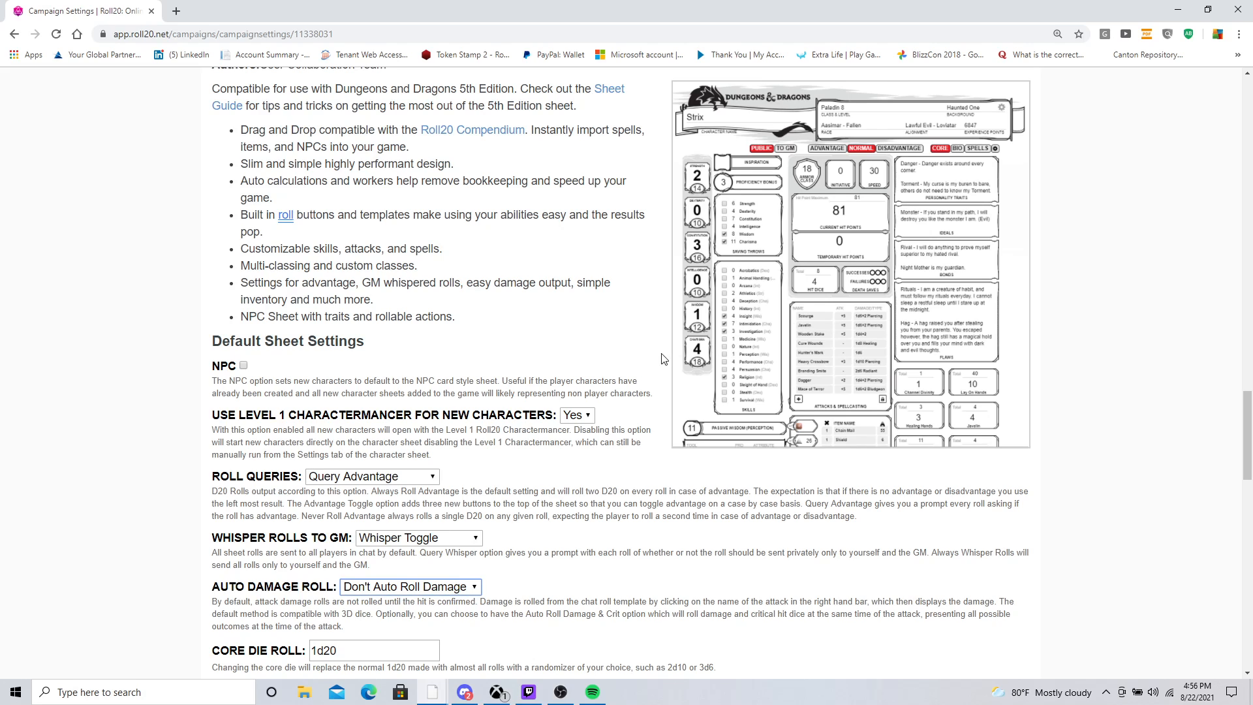
scroll(584, 353, "down", 3)
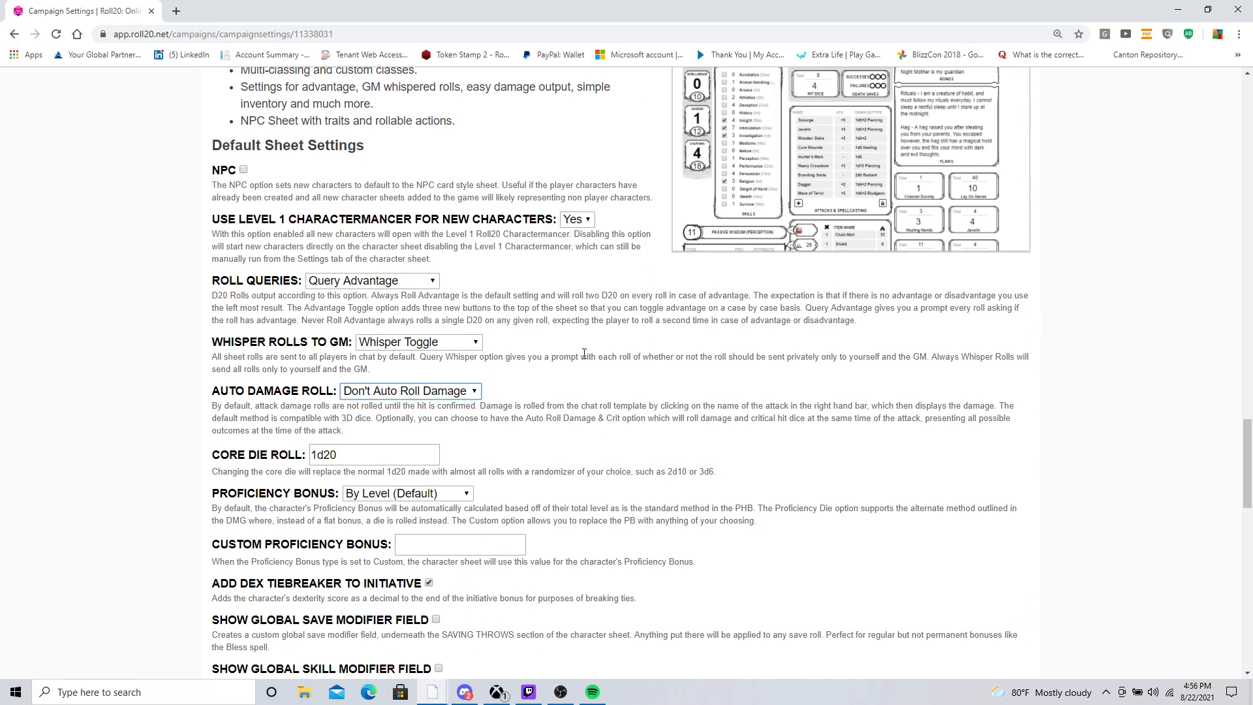
scroll(584, 353, "down", 8)
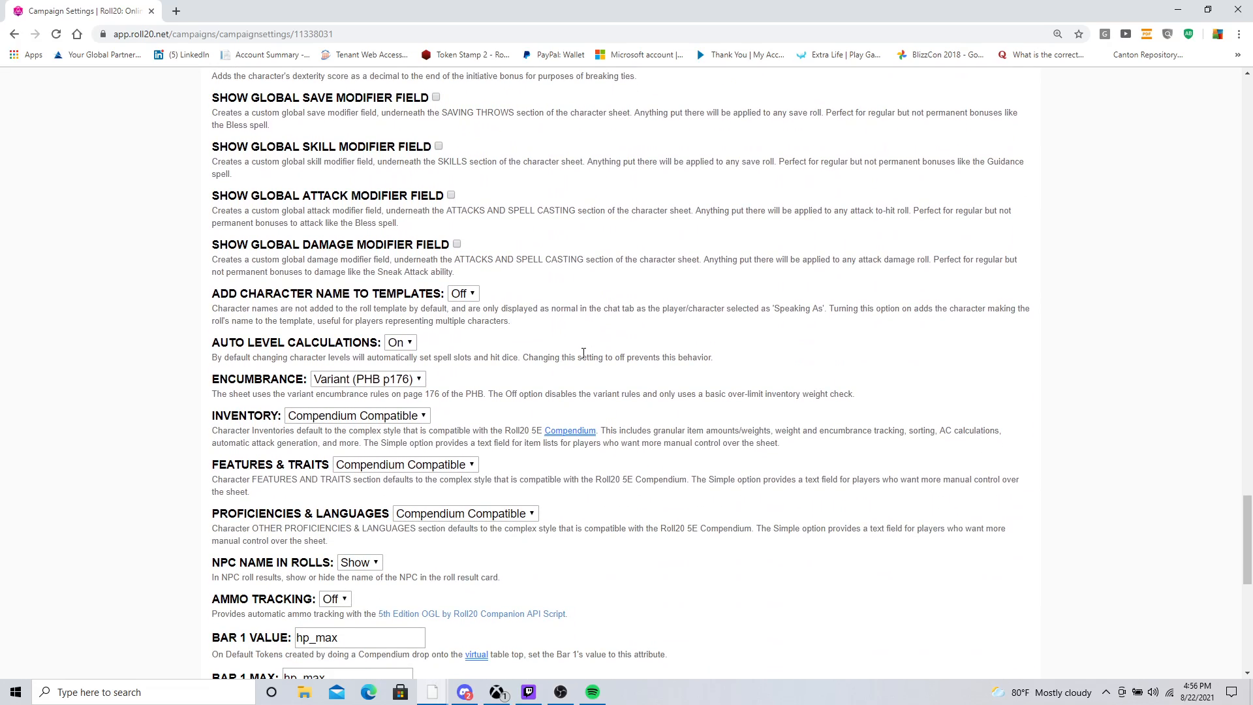
scroll(582, 357, "up", 4)
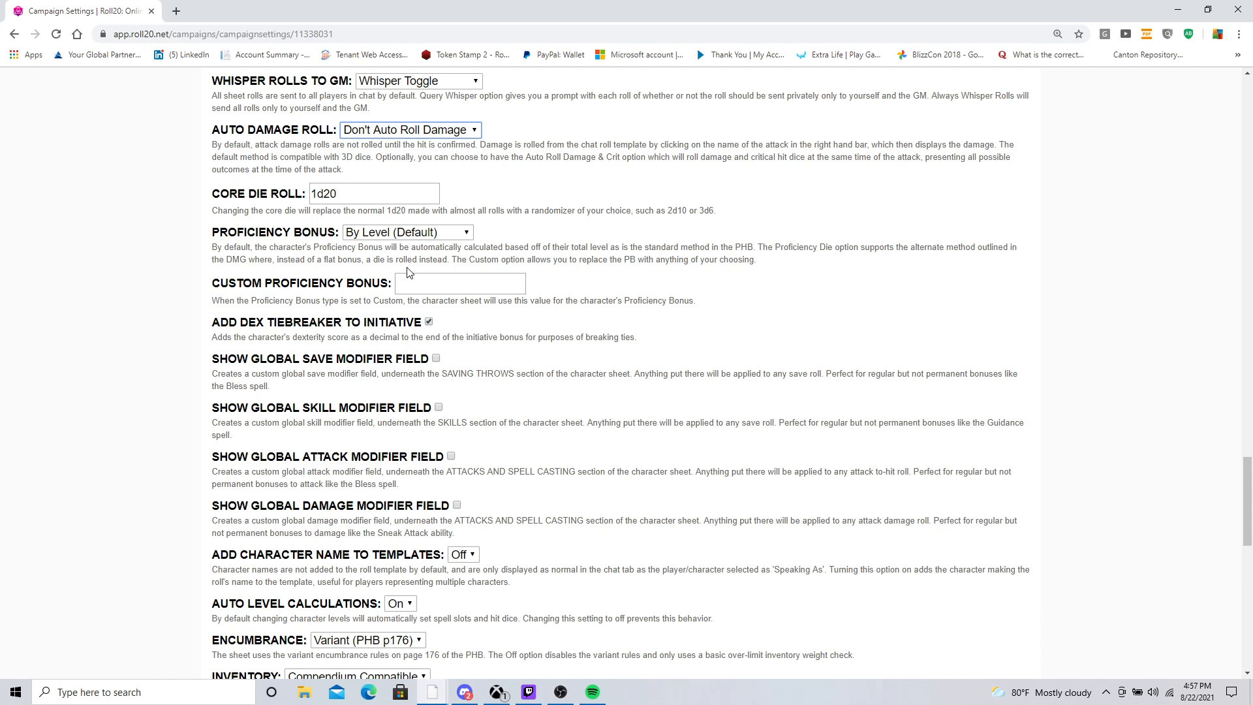
Step: Review the remaining default sheet settings through the token bars, honor and sanity scores, and save the game settings
scroll(406, 271, "down", 5)
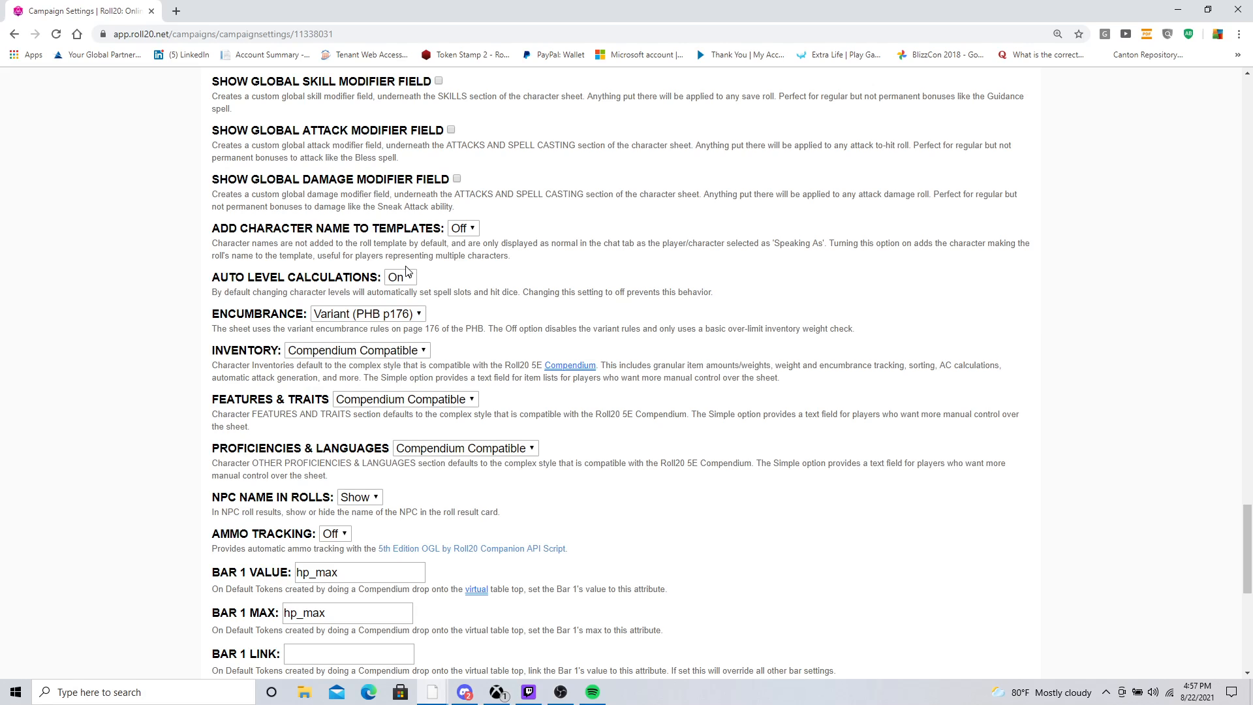
scroll(405, 270, "down", 8)
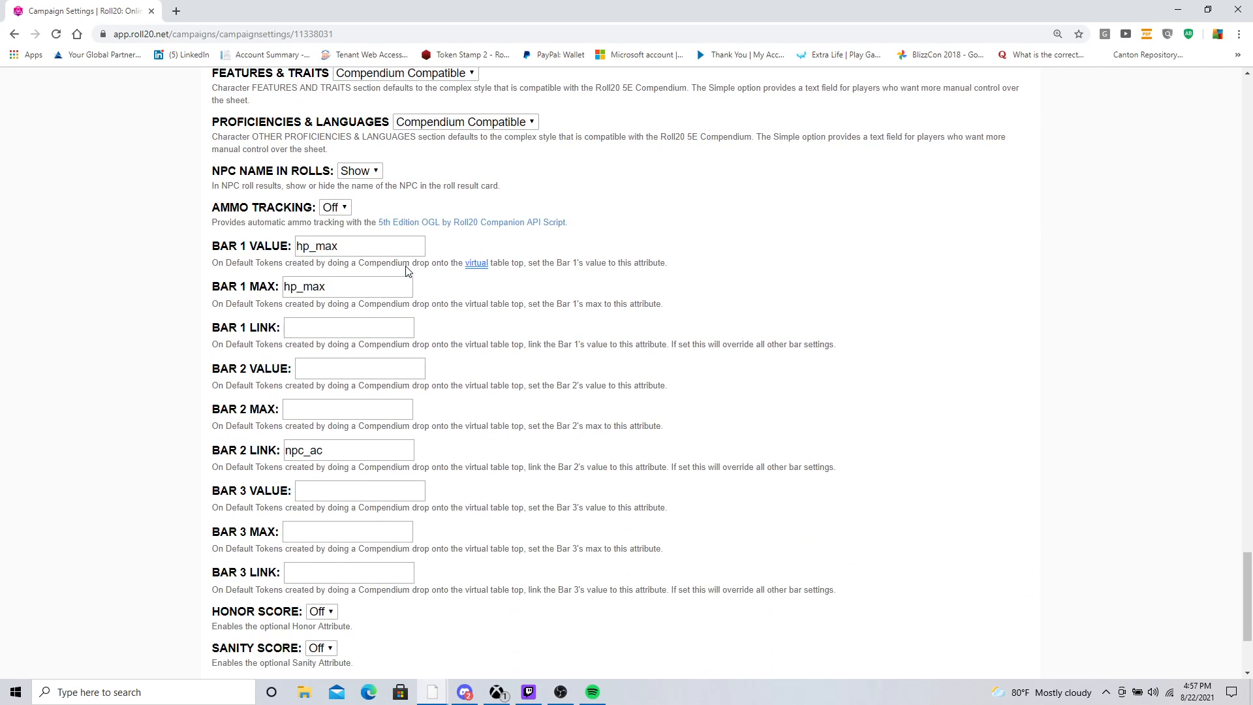
scroll(406, 266, "up", 2)
scroll(406, 266, "down", 2)
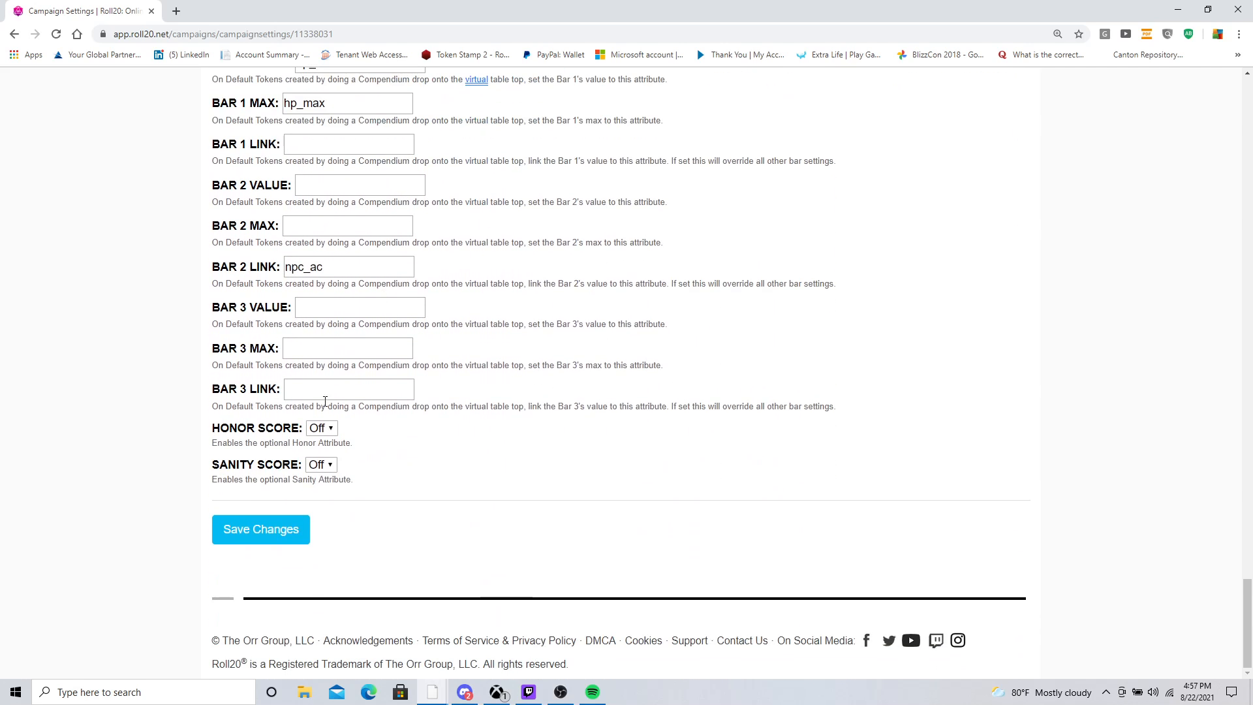
left_click(229, 529)
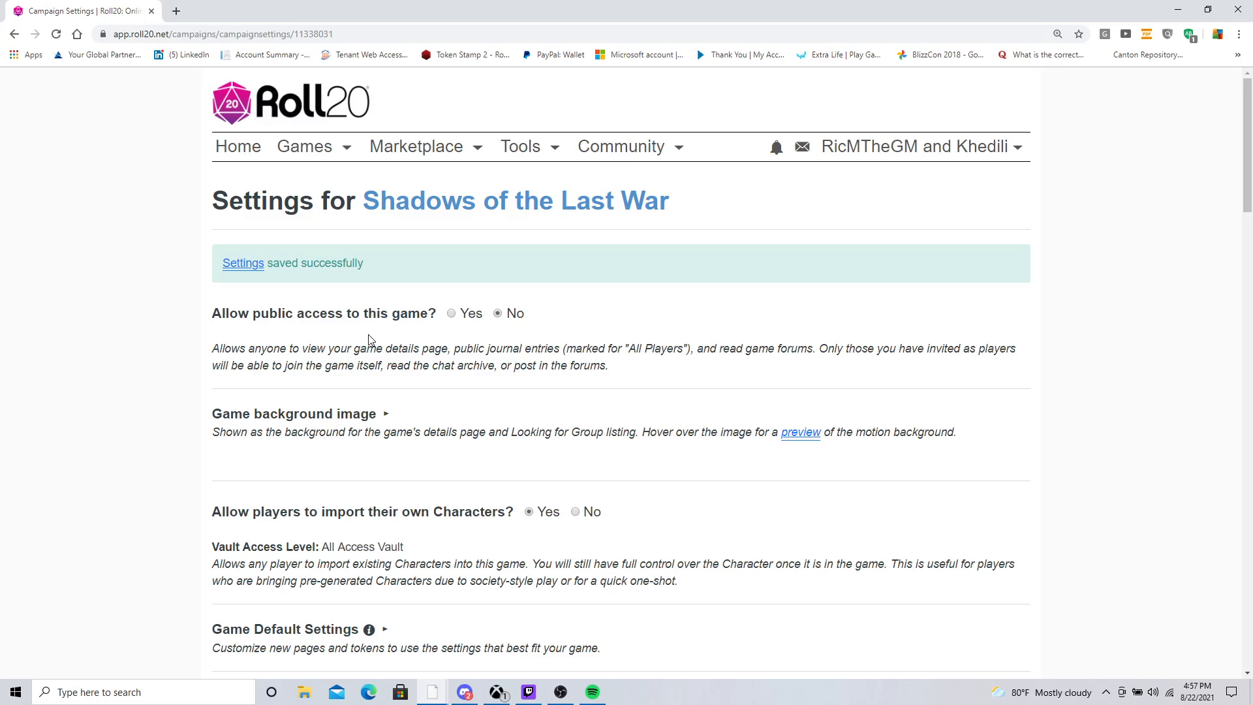
Step: Check the saved sheet settings, return to the Shadows of the Last War details page and launch the game
scroll(369, 338, "down", 15)
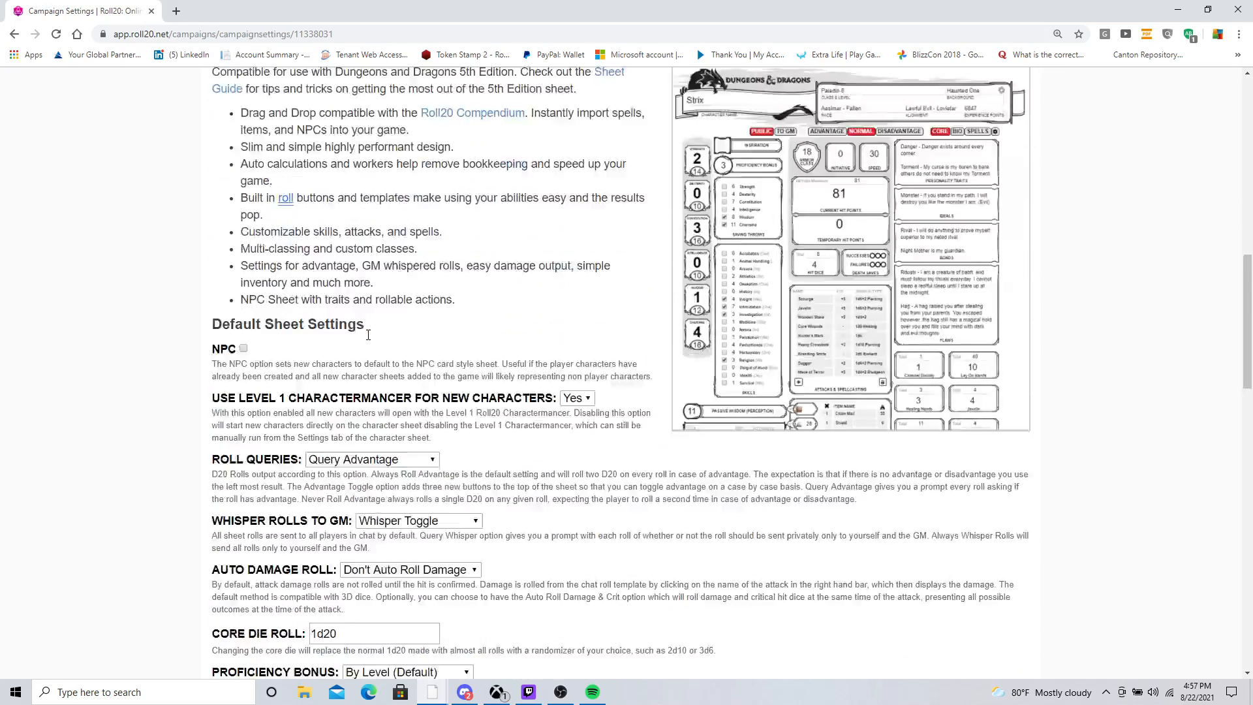
scroll(369, 338, "down", 10)
scroll(366, 339, "up", 8)
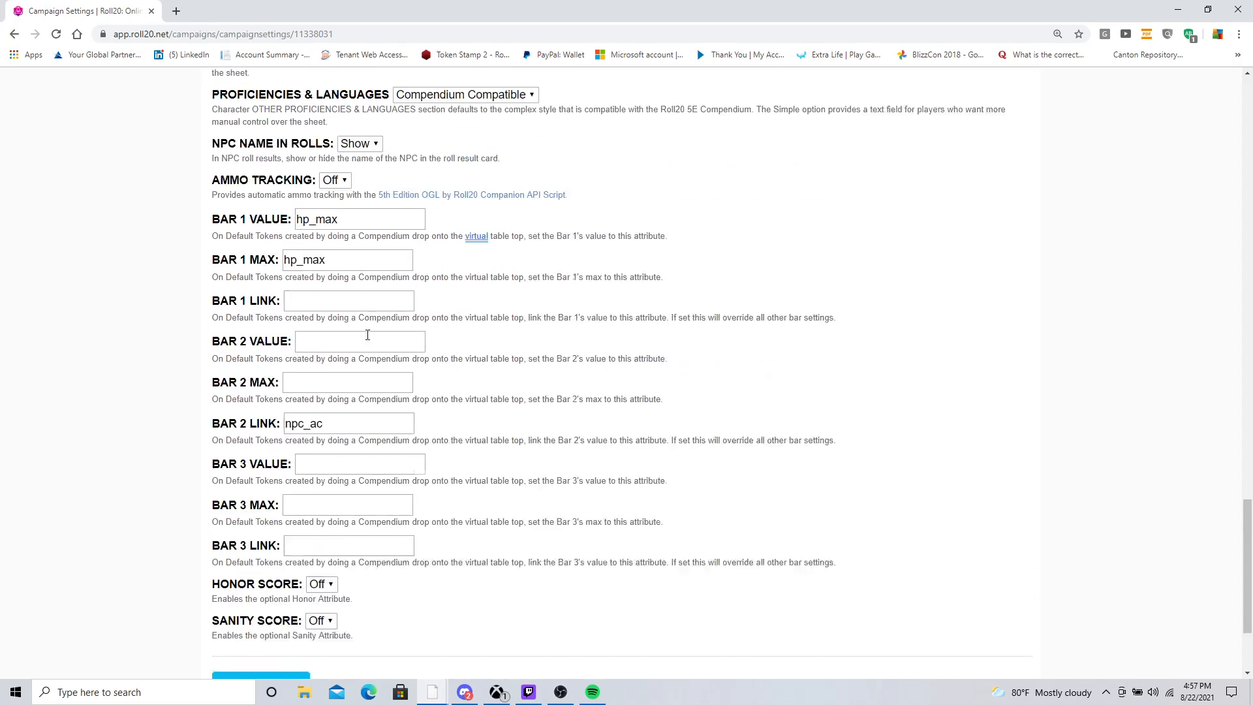
scroll(365, 339, "up", 20)
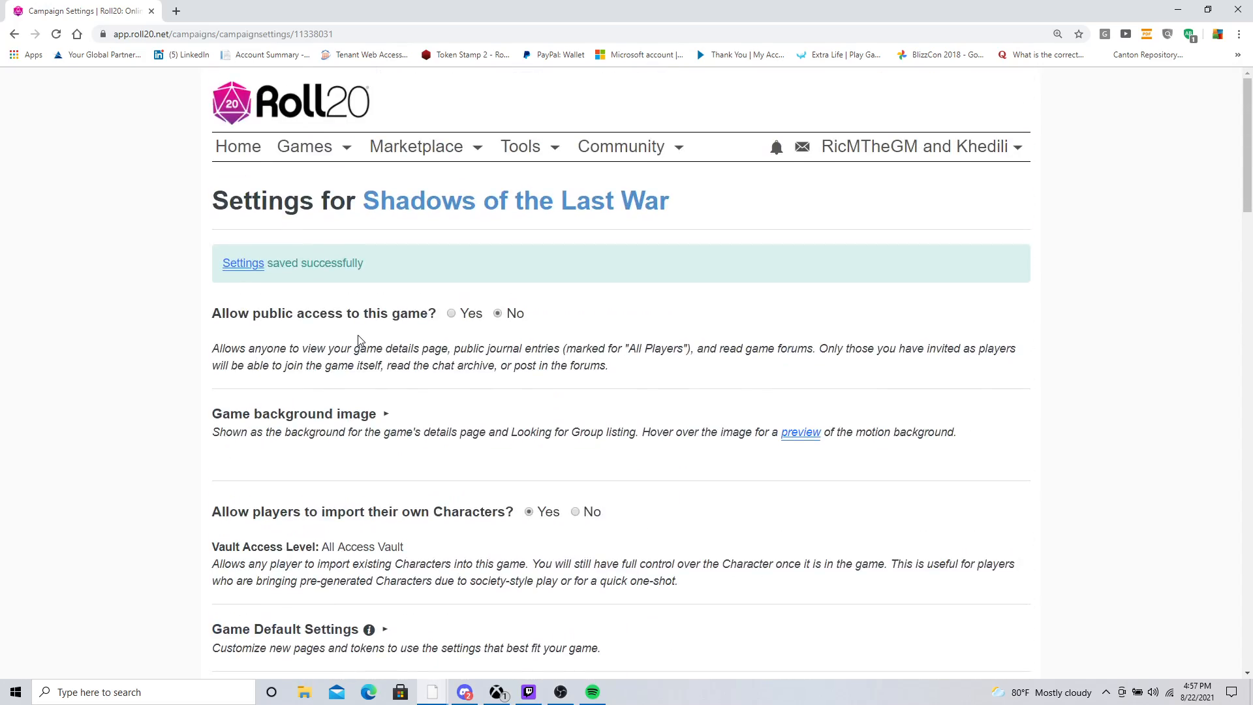
left_click(411, 207)
left_click(690, 108)
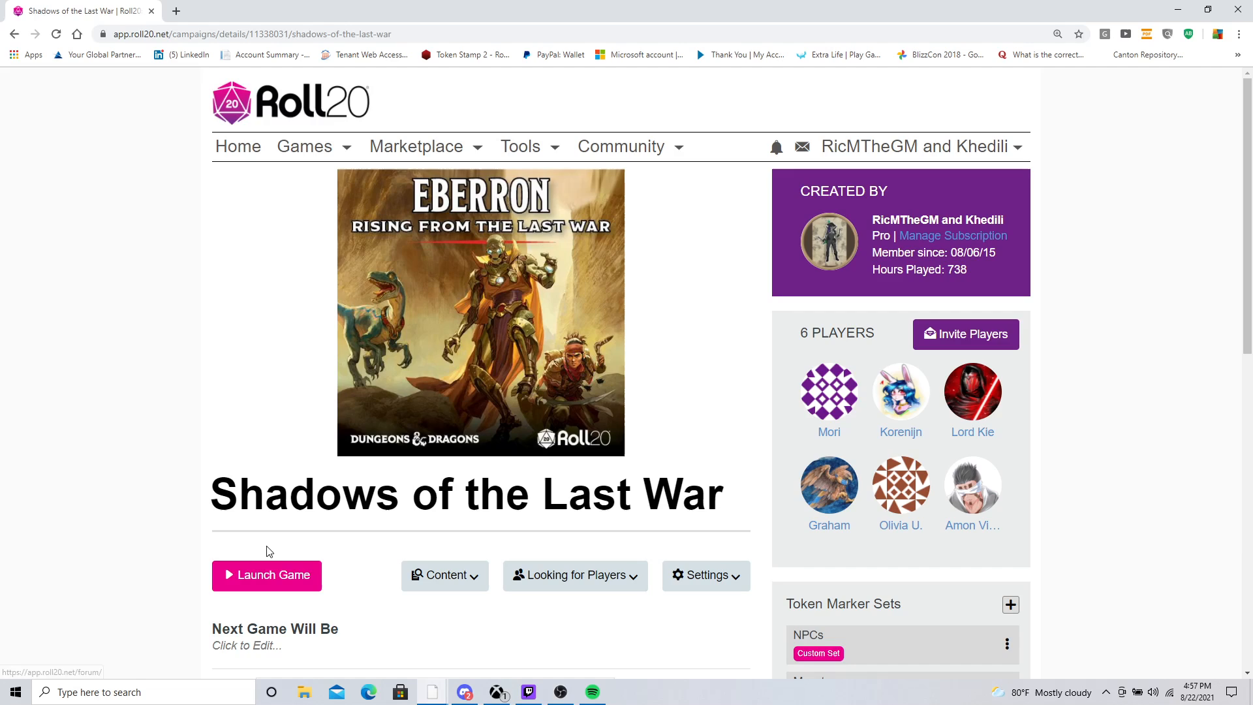
left_click(269, 583)
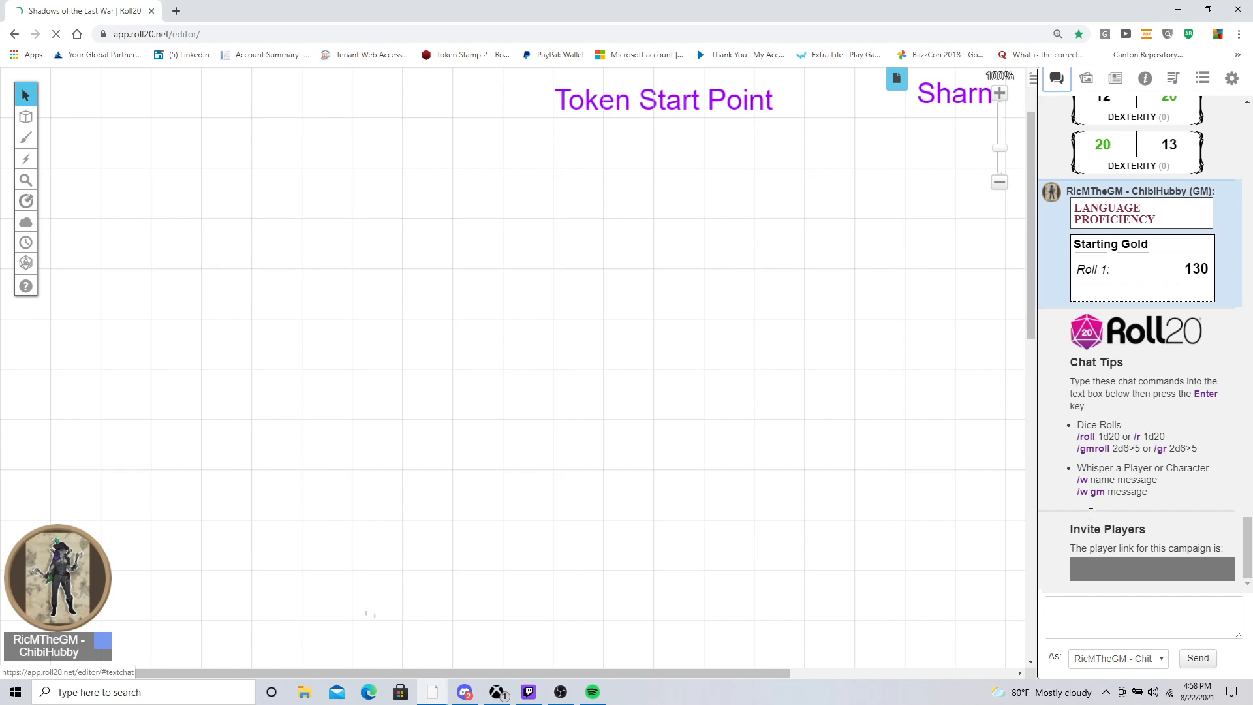
Step: Look through the earlier dice rolls in the chat log and the files in the art library
scroll(1095, 390, "up", 2)
scroll(1095, 390, "up", 10)
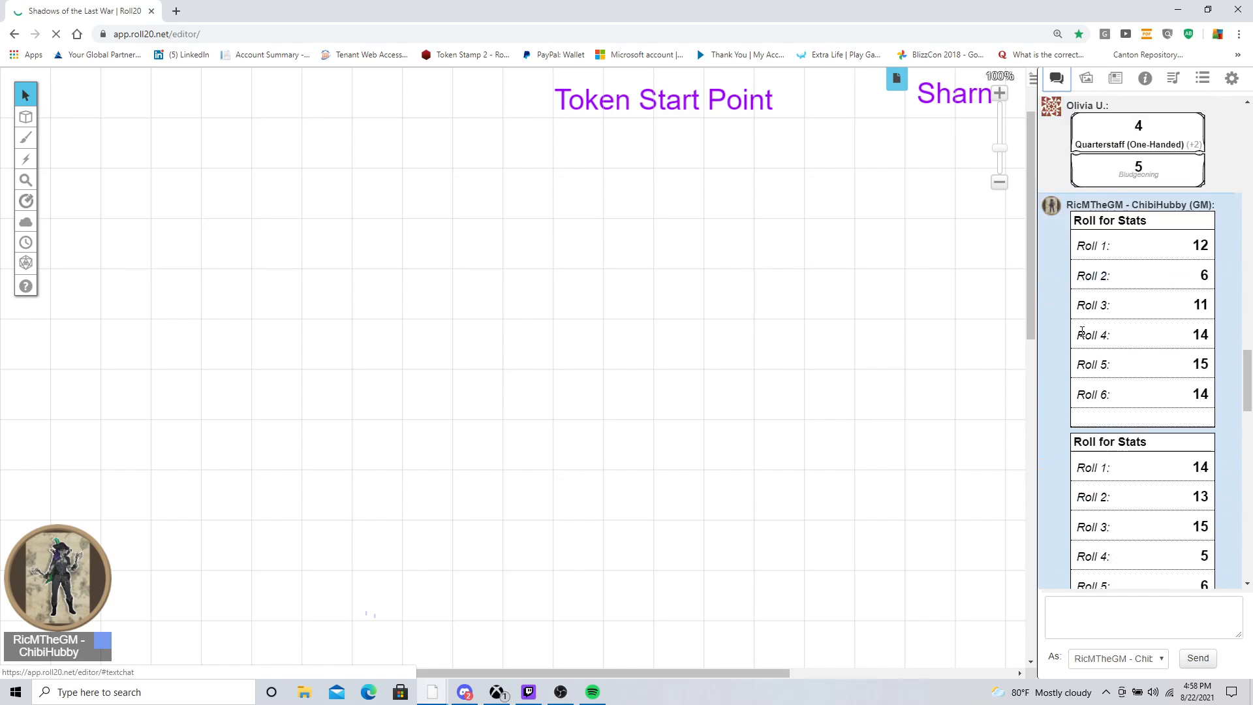
scroll(1085, 309, "down", 1)
left_click(1085, 80)
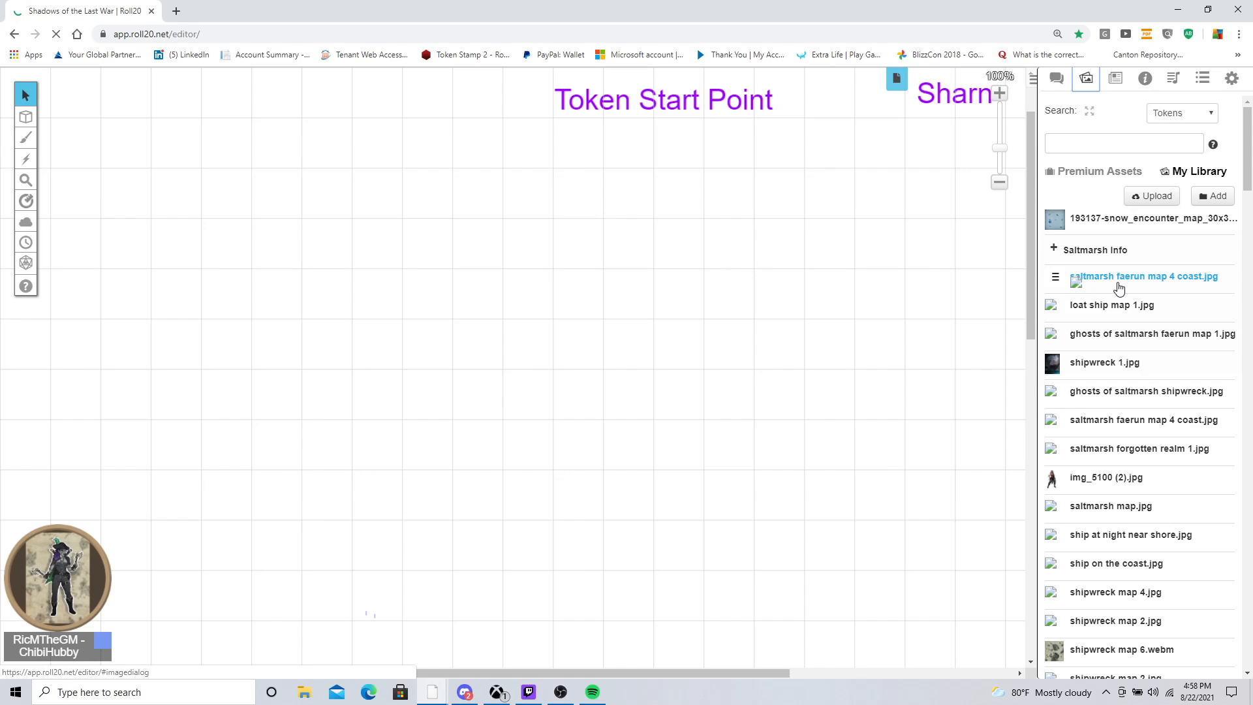
left_click_drag(1116, 284, 1112, 288)
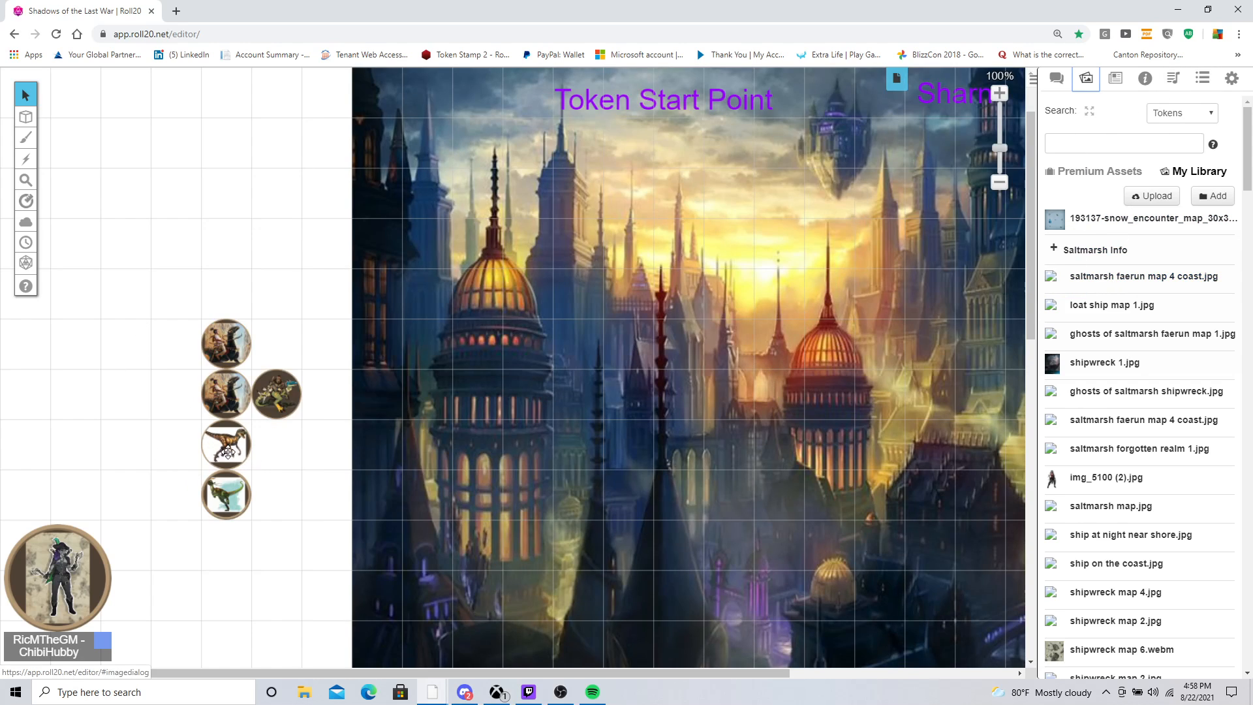
Step: Add a new character to the journal and name it Bubba Placeholder
left_click(1114, 80)
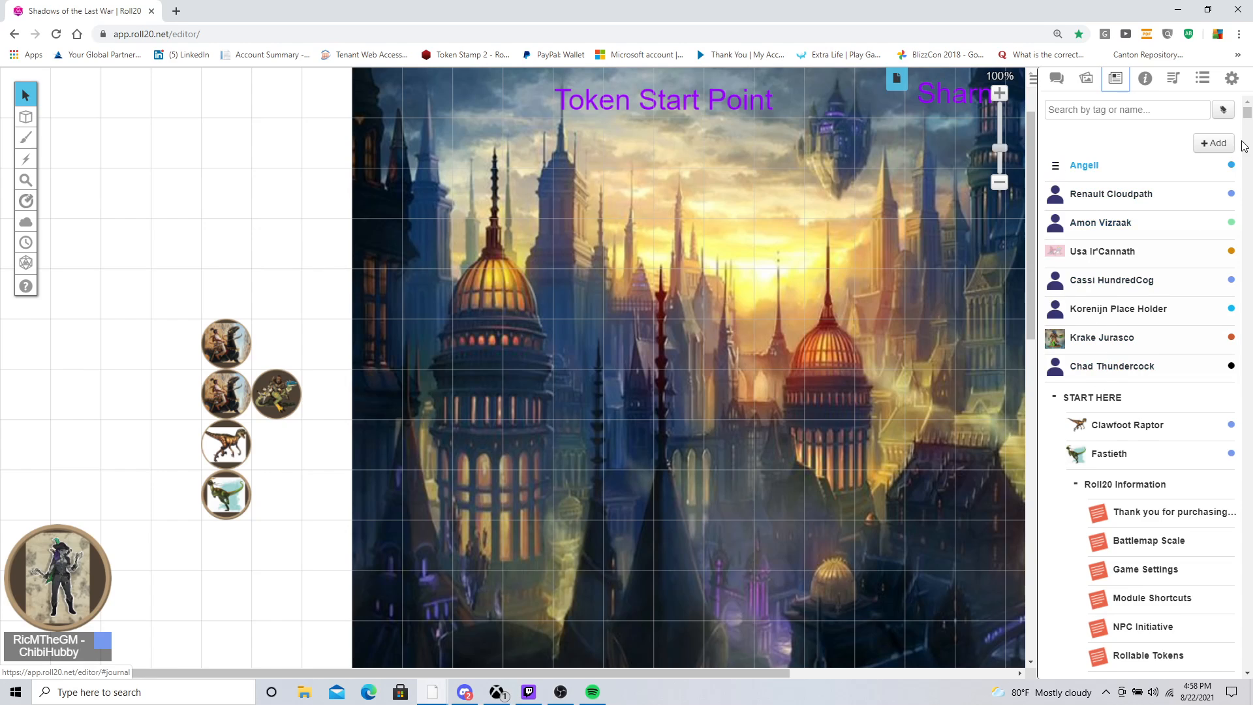
left_click(1212, 144)
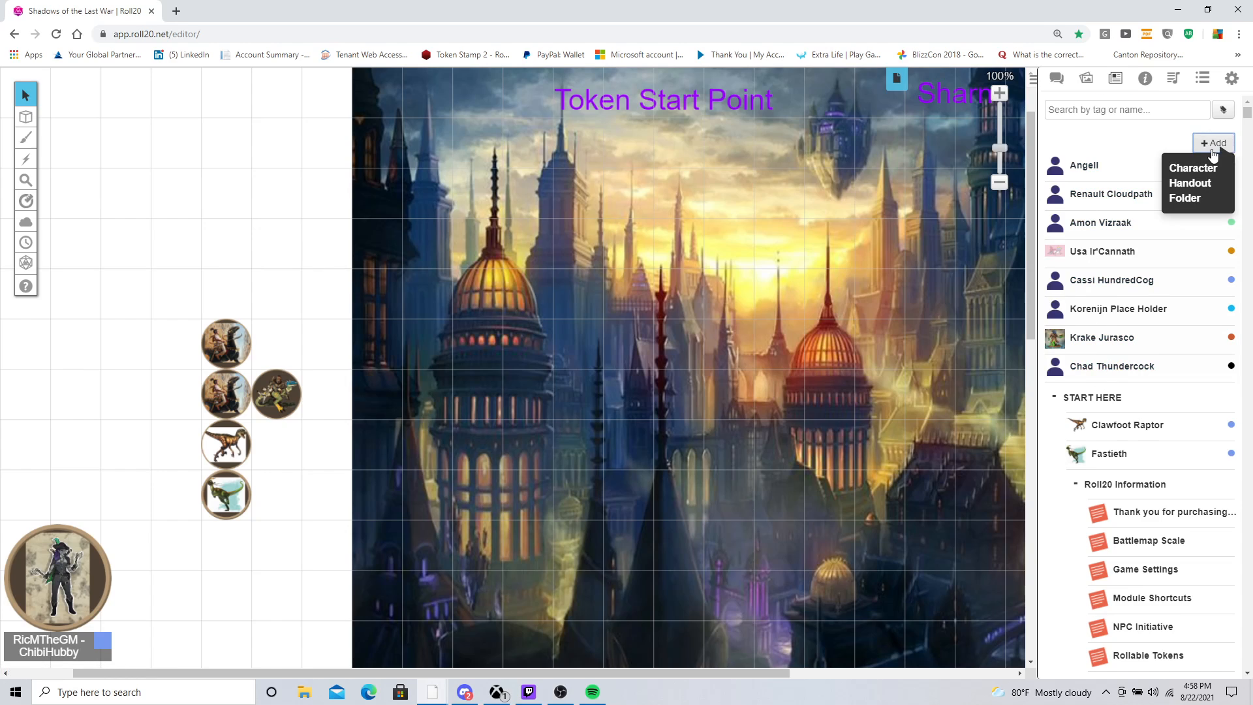
left_click(1190, 178)
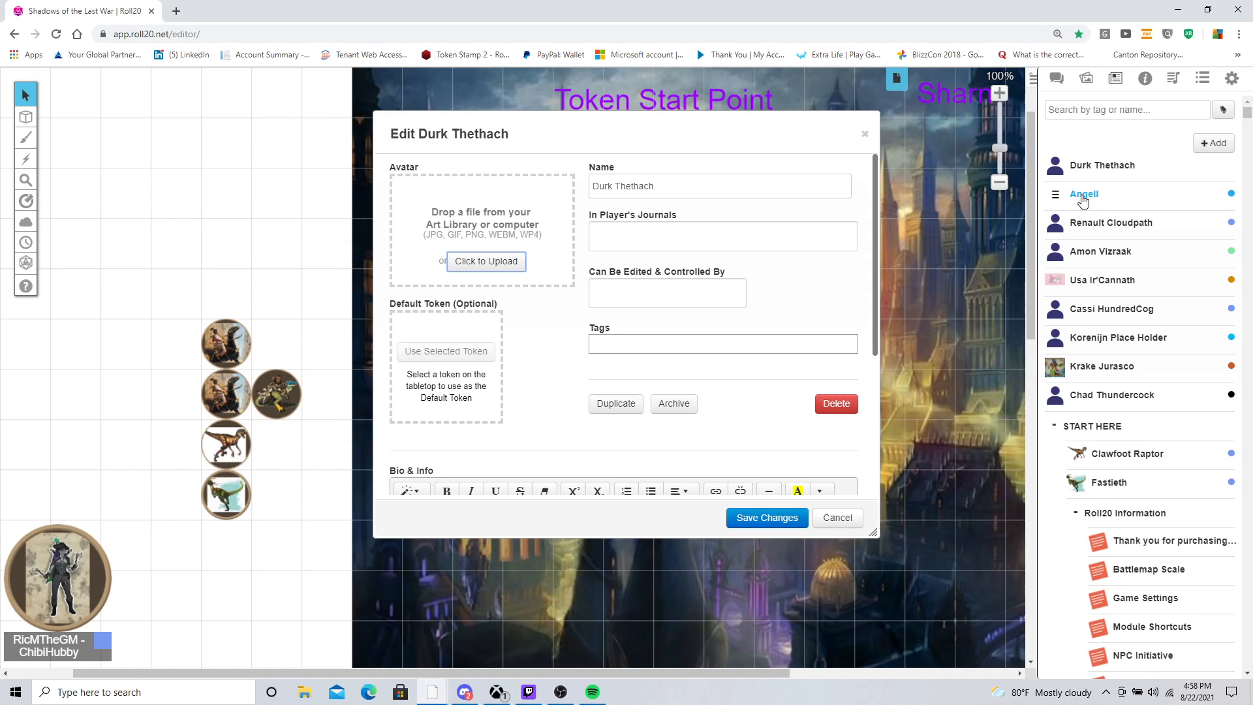
left_click_drag(655, 186, 493, 177)
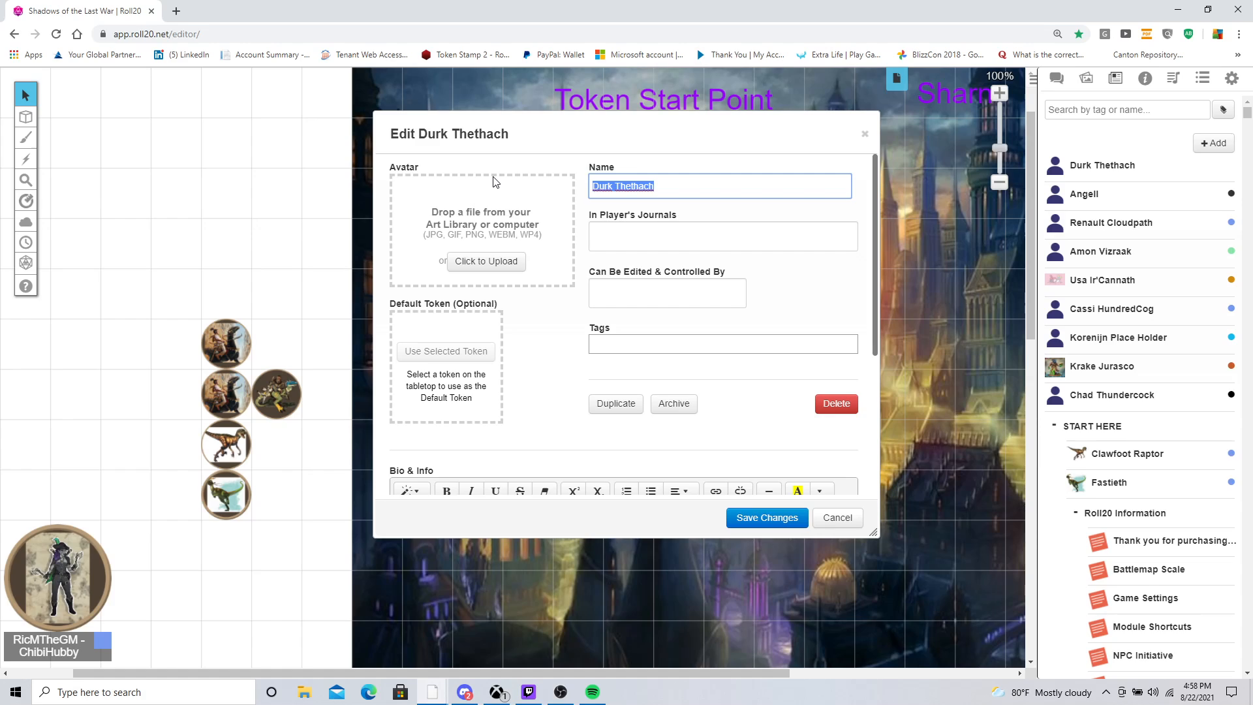
type("Bubba Placeholder")
Step: Share the character with the GM's own account, both in its journal and with edit and control rights
left_click(659, 247)
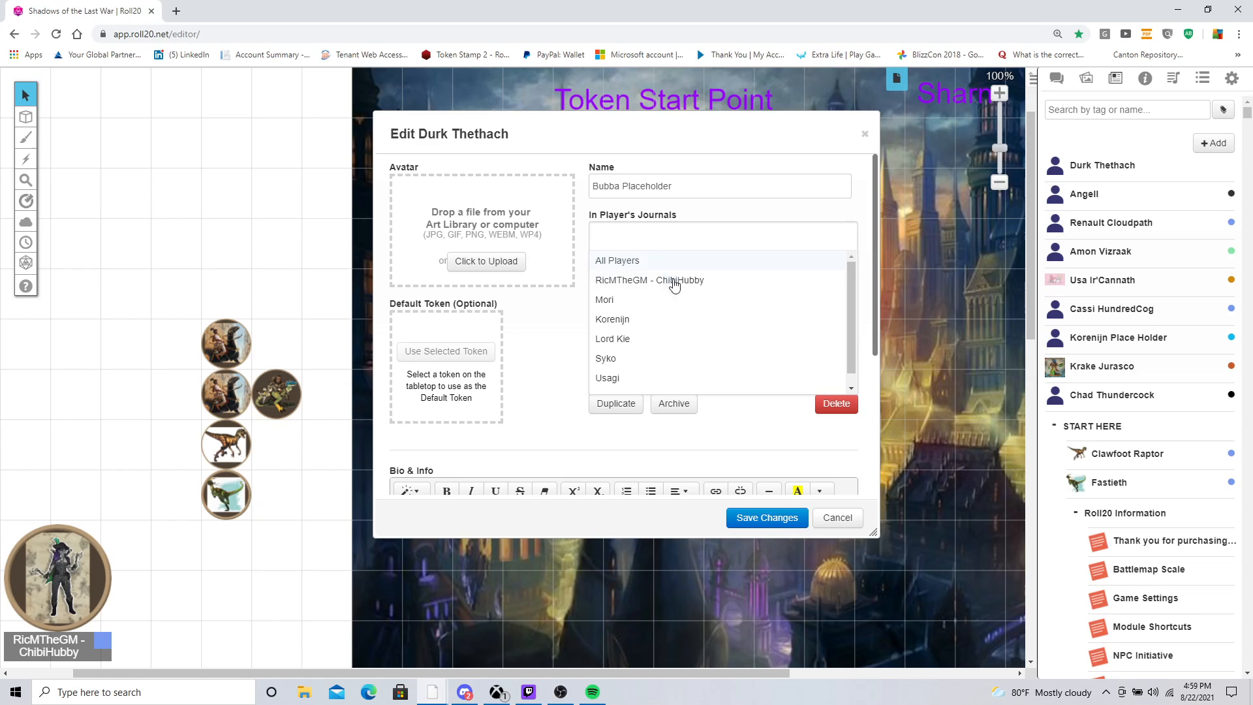
scroll(711, 331, "down", 1)
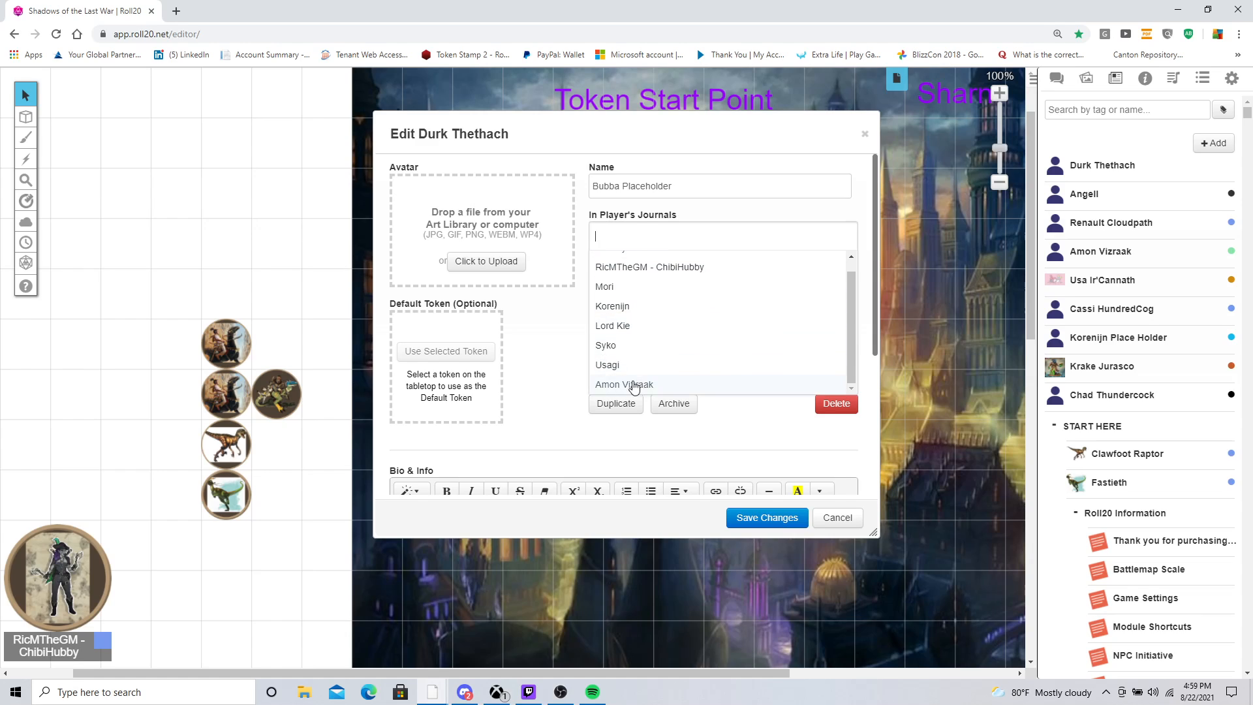
left_click(668, 269)
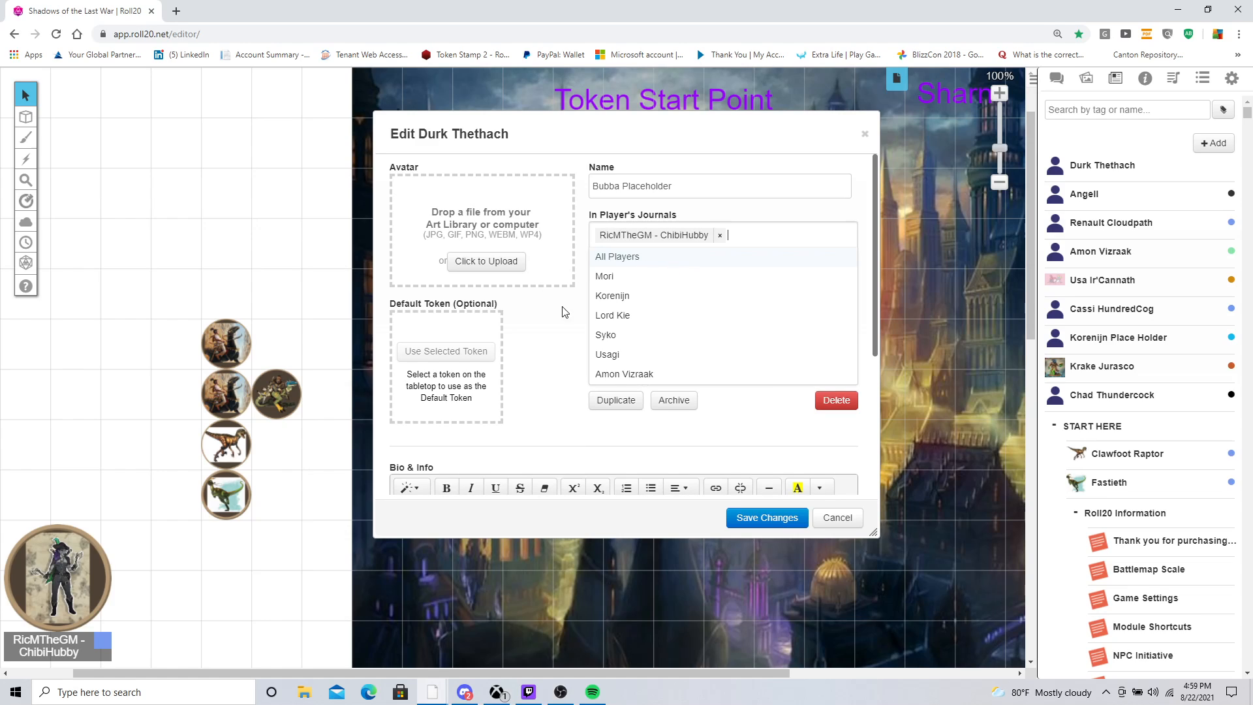
left_click(564, 308)
left_click(646, 288)
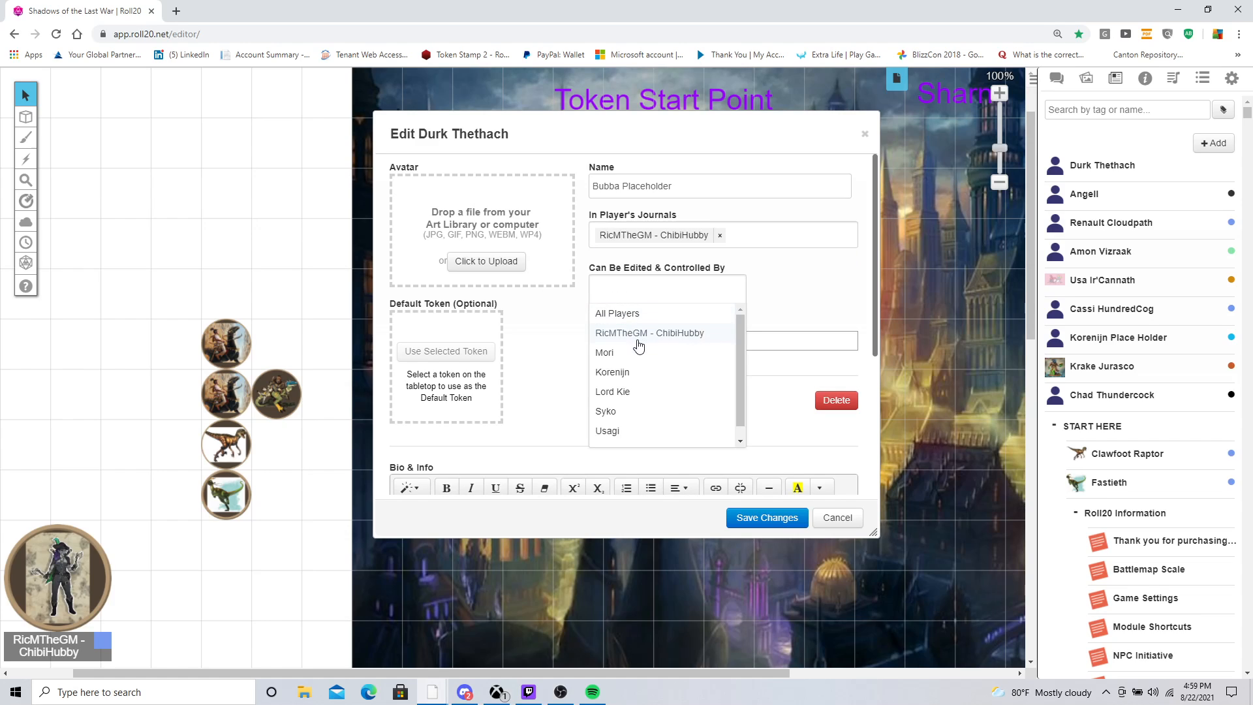
left_click(639, 334)
left_click(556, 354)
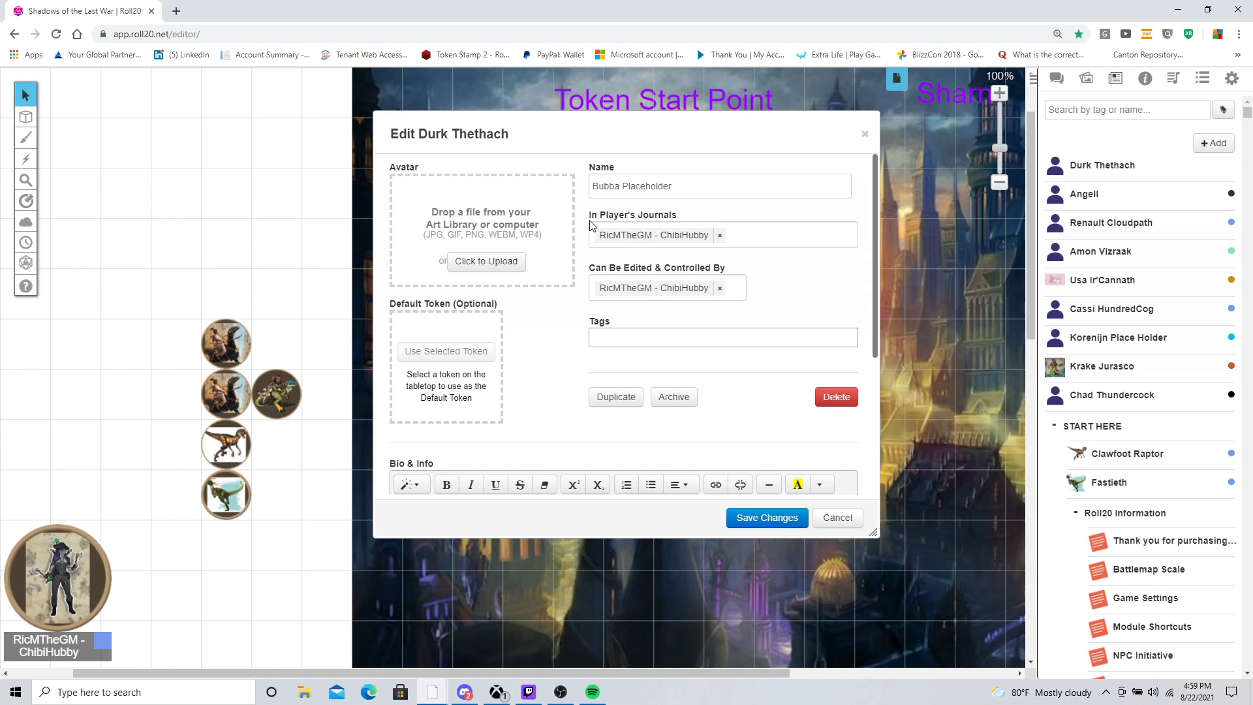
Step: Give a second player edit and control rights on the character, and remove that player again
left_click(739, 293)
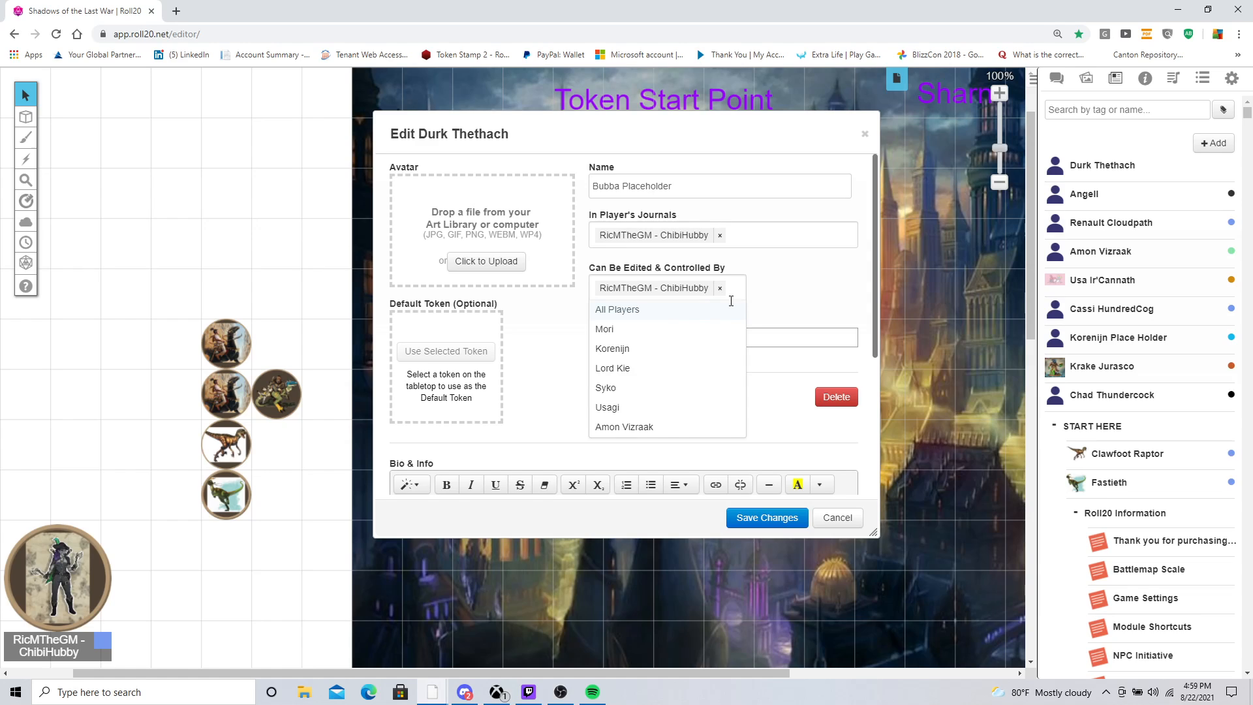
left_click(705, 329)
left_click(770, 295)
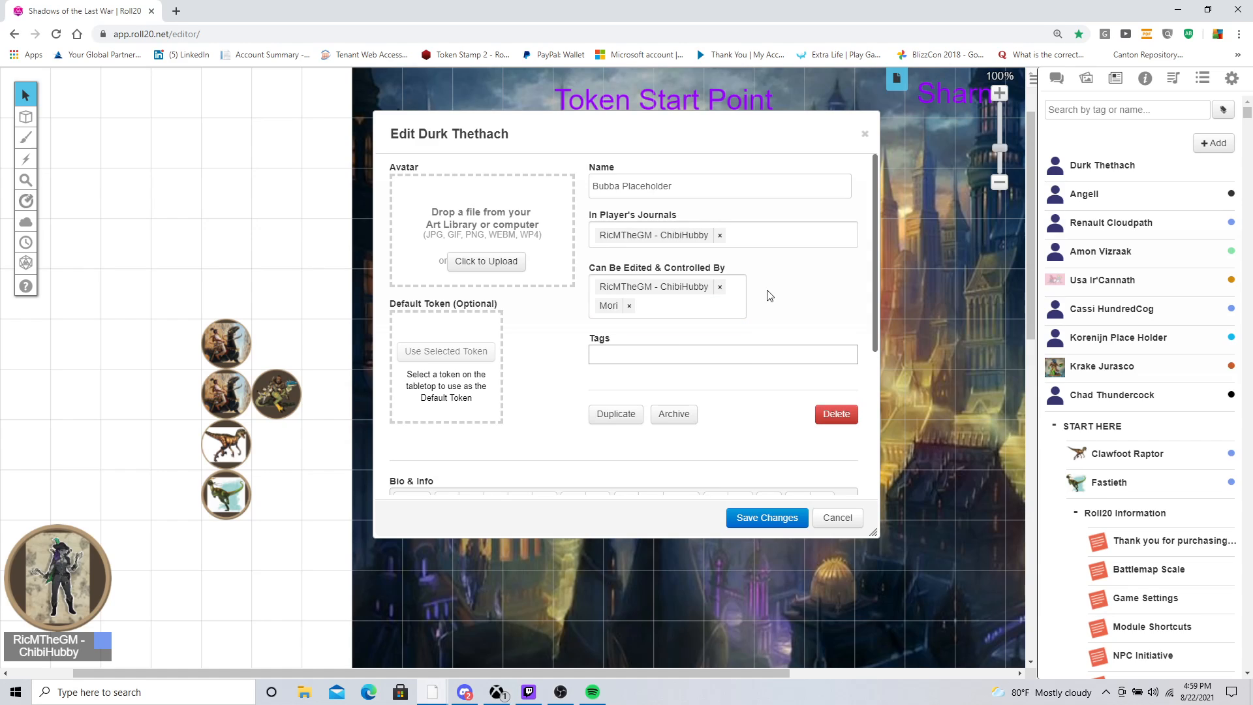
left_click(629, 306)
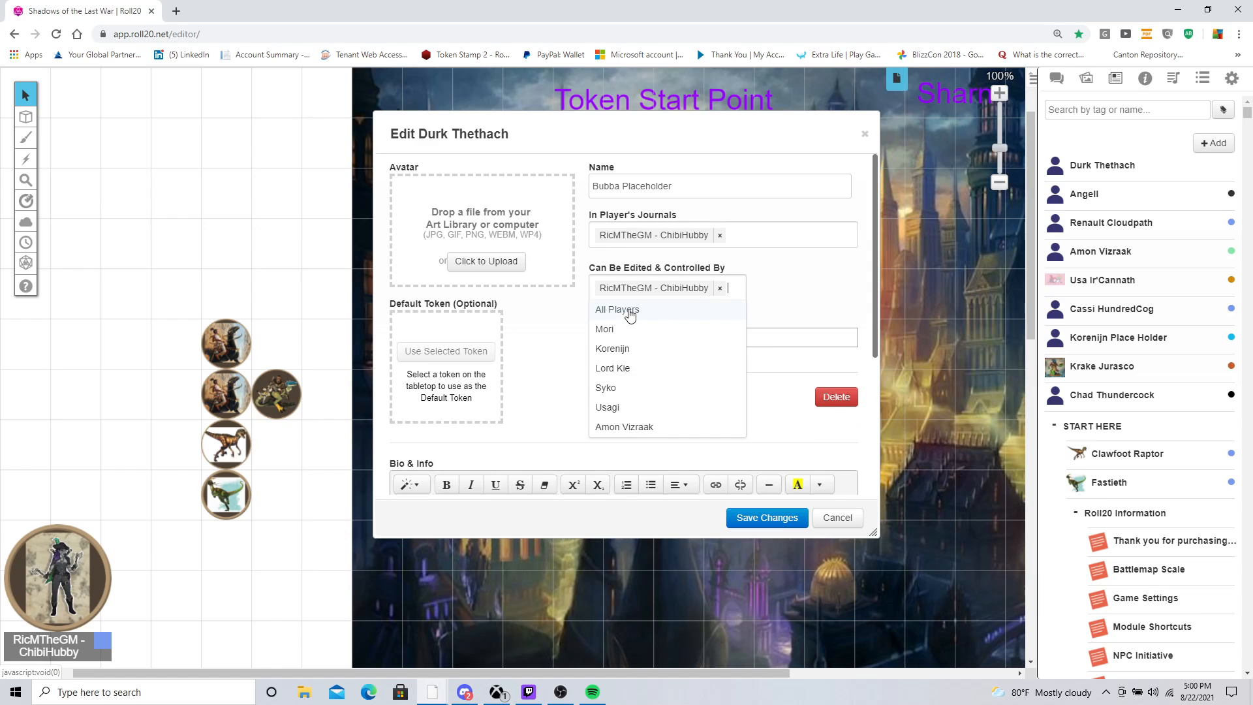
left_click(787, 285)
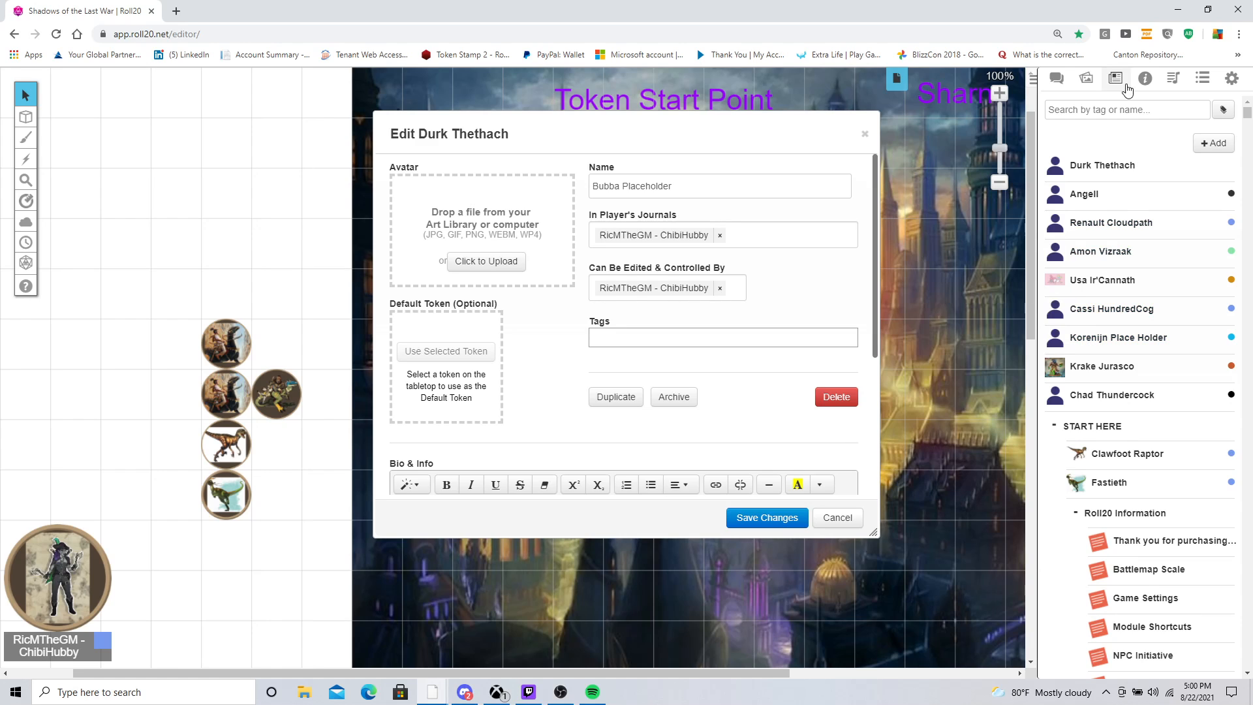
Step: Browse the art library folders and recent uploads for an image that suits the character
left_click(1085, 78)
scroll(1136, 518, "down", 3)
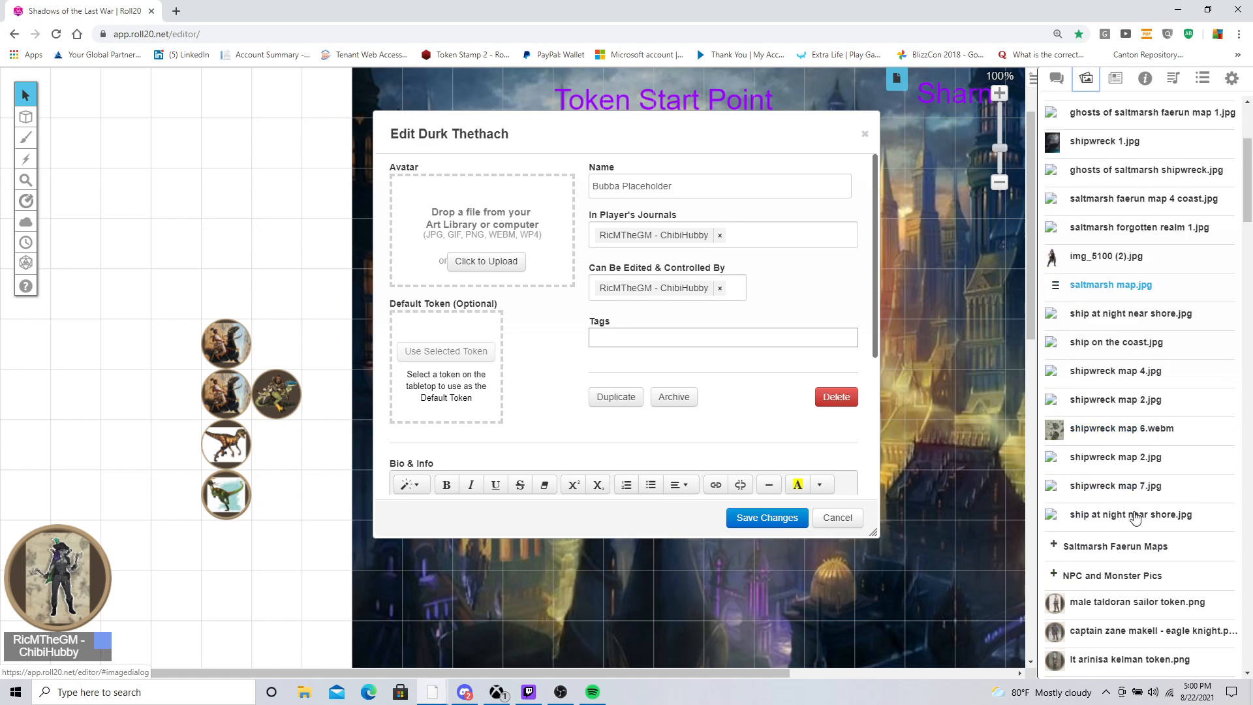
scroll(1135, 517, "down", 10)
mouse_move(1129, 516)
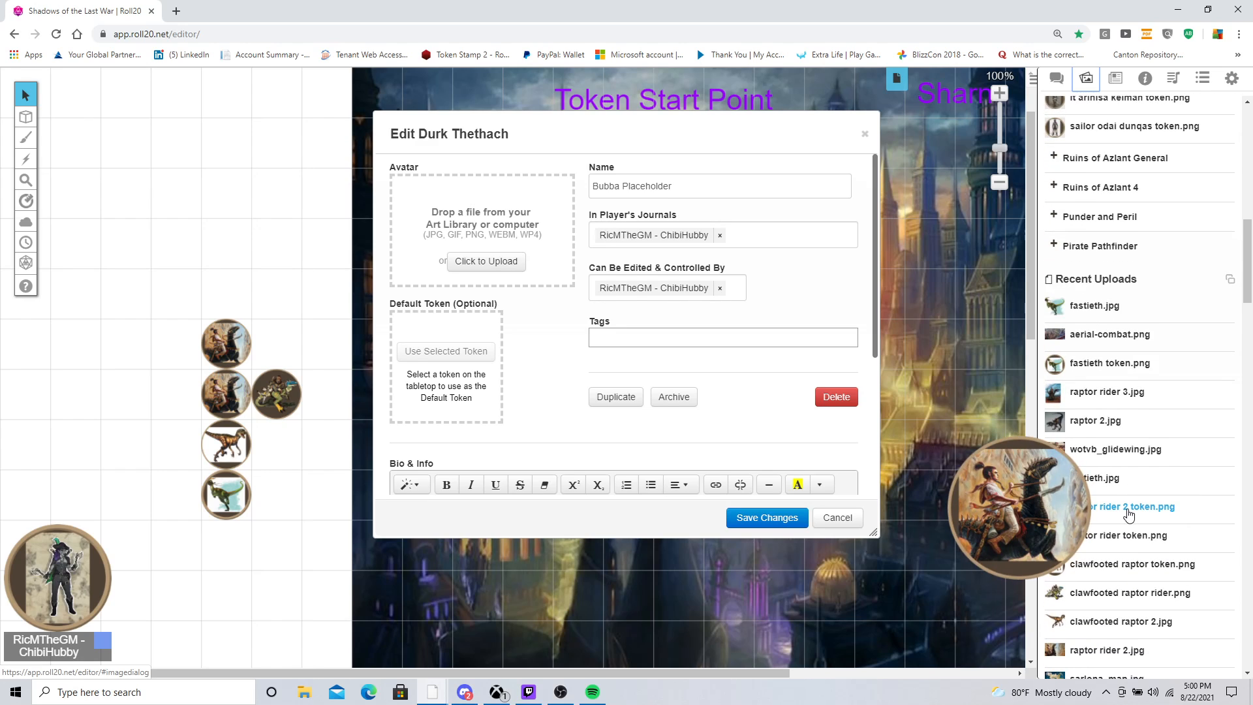
scroll(1129, 515, "down", 7)
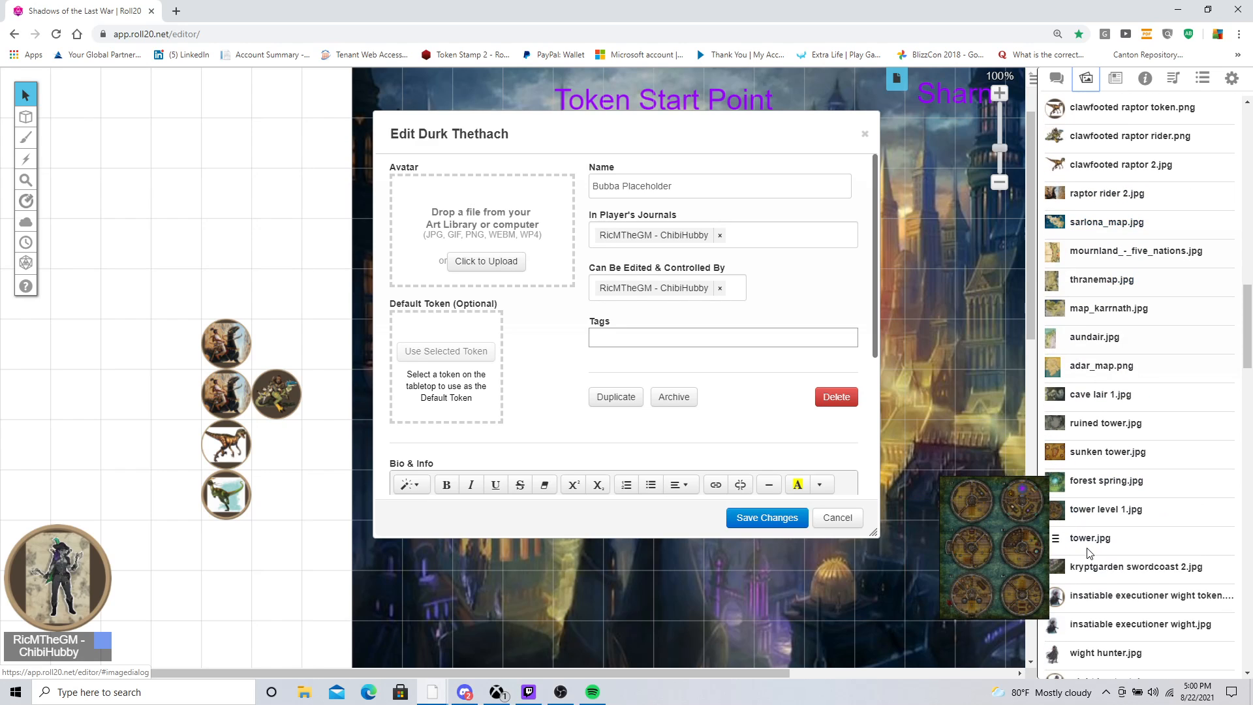
scroll(1087, 553, "down", 5)
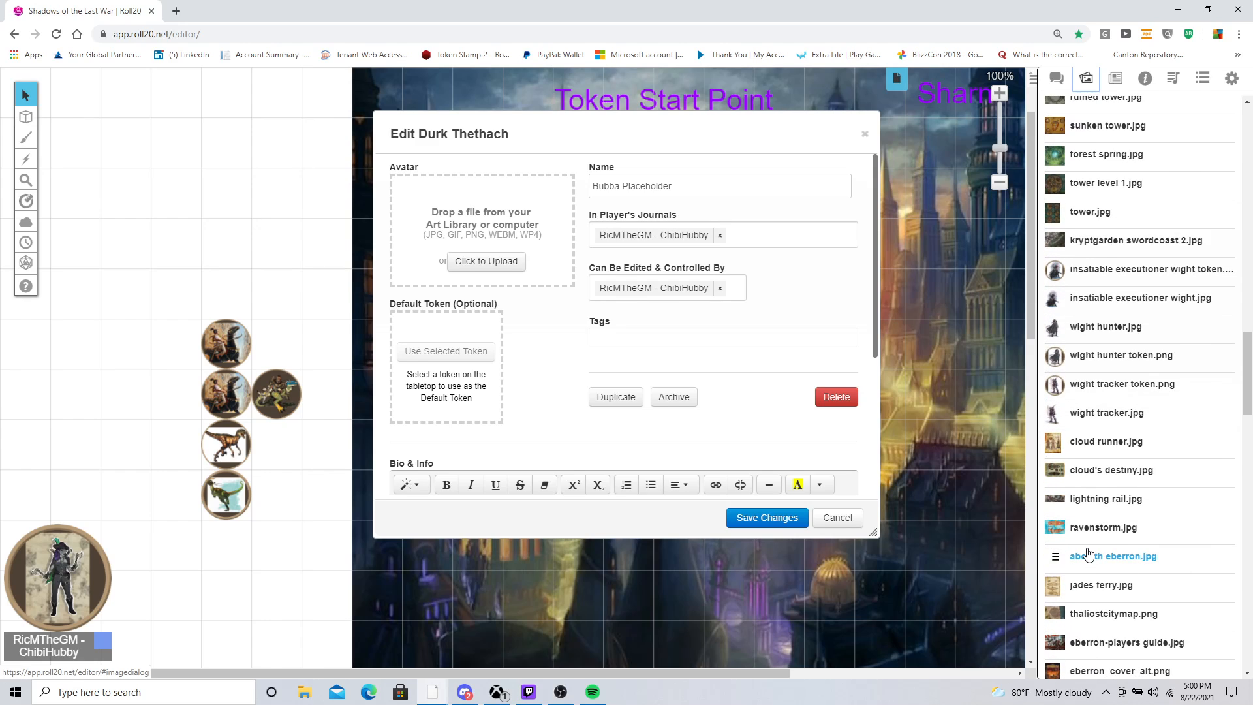
scroll(1087, 553, "down", 4)
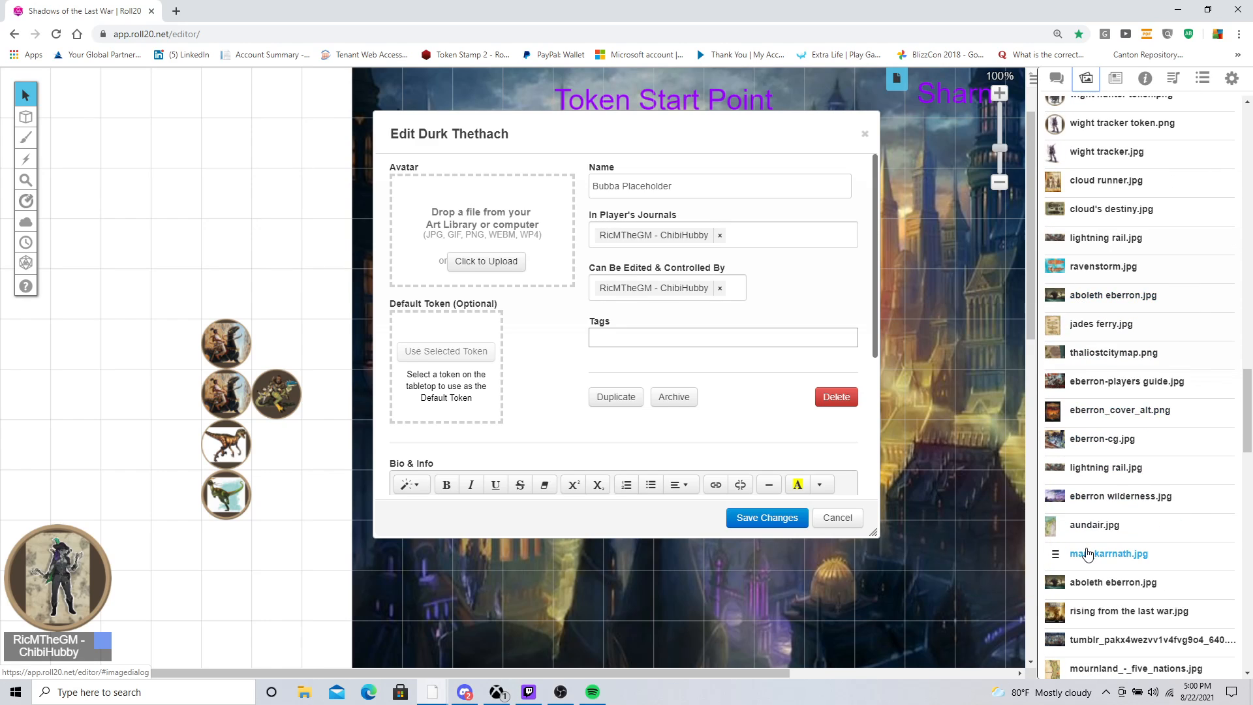
scroll(1088, 554, "down", 6)
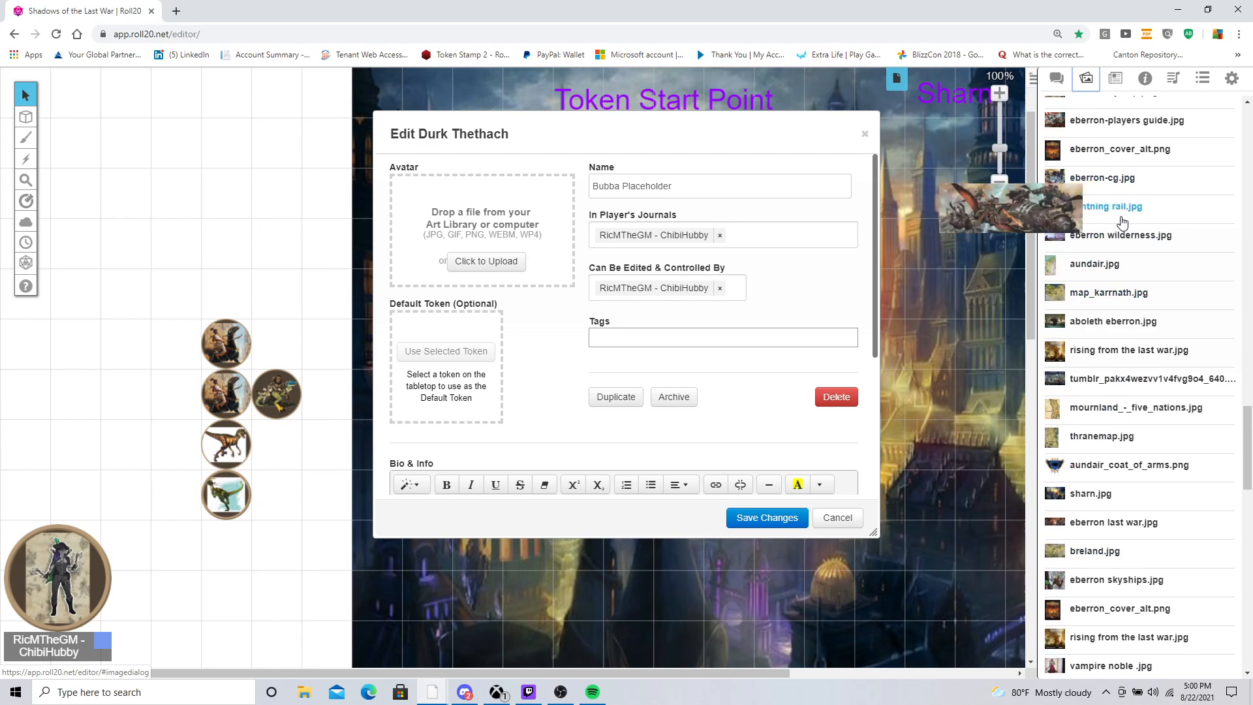
scroll(1141, 230, "up", 7)
scroll(1141, 229, "up", 15)
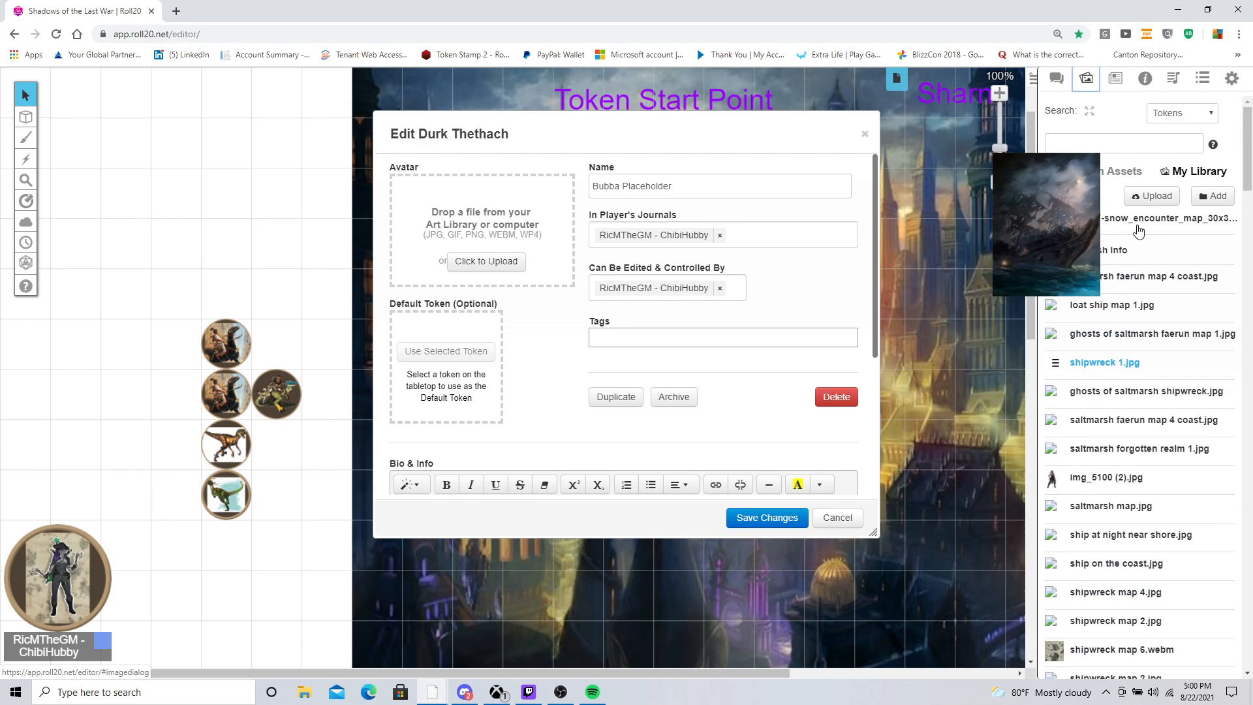
Step: Search the art library for Fighter and use the aquatic elf male fighter token as the character's avatar
left_click(1087, 142)
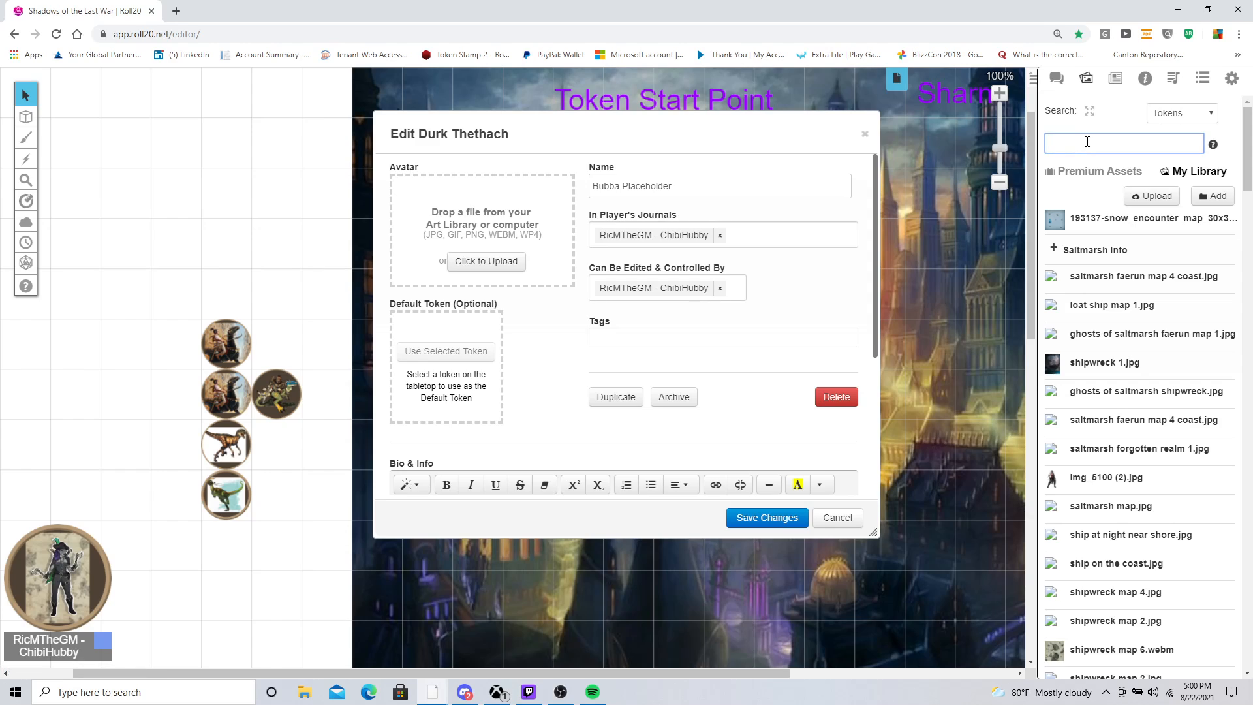
type("Fighter")
key("Return")
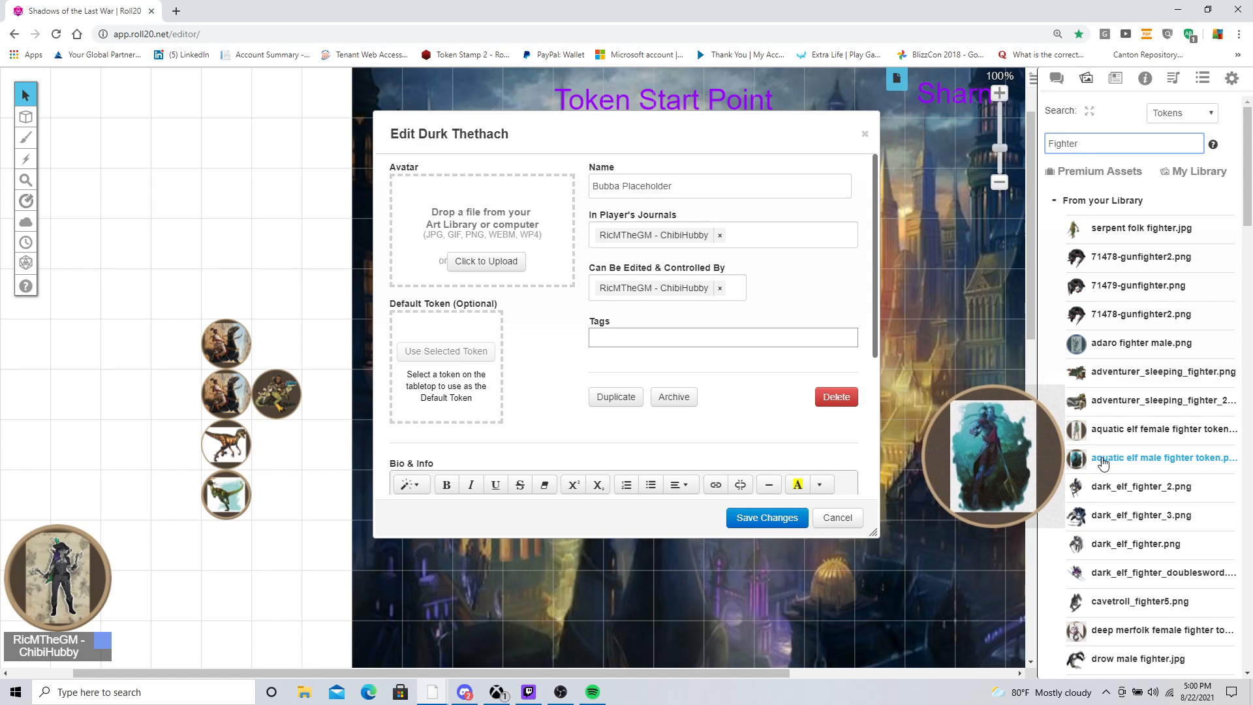
left_click_drag(1102, 462, 508, 246)
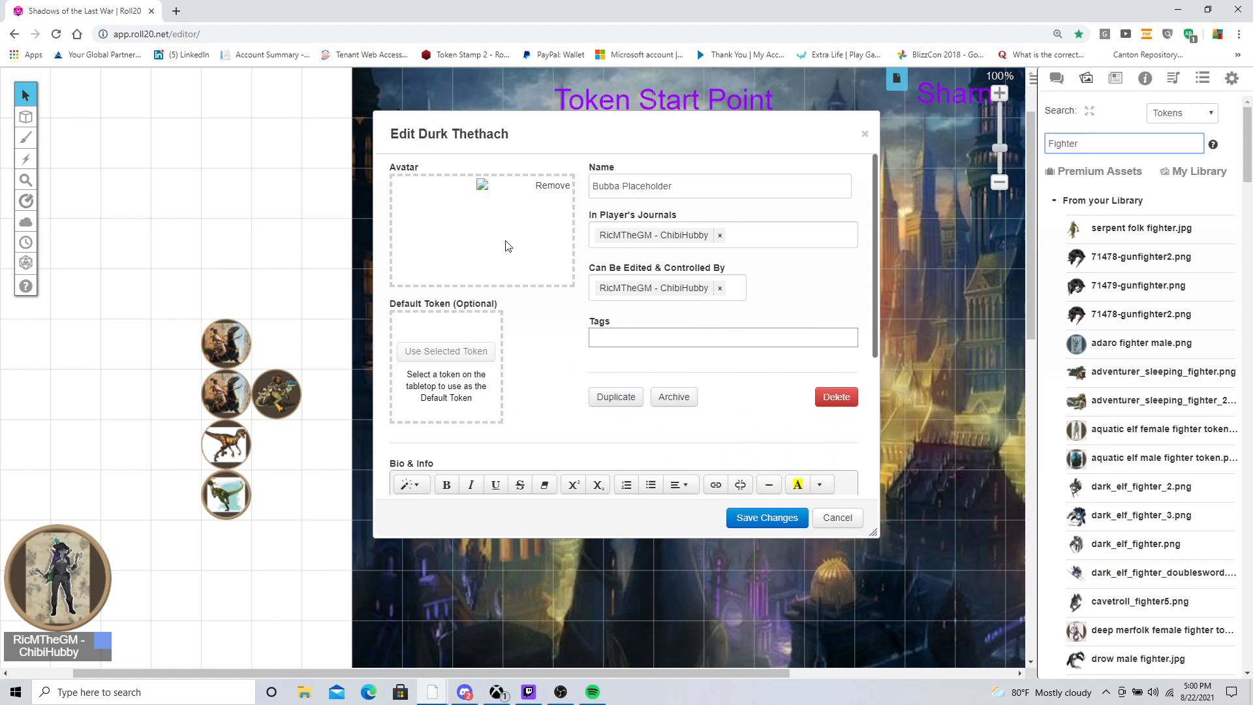
Step: Replace the character's avatar with the gnome female fighter image from the art library's Fighter results
left_click(557, 188)
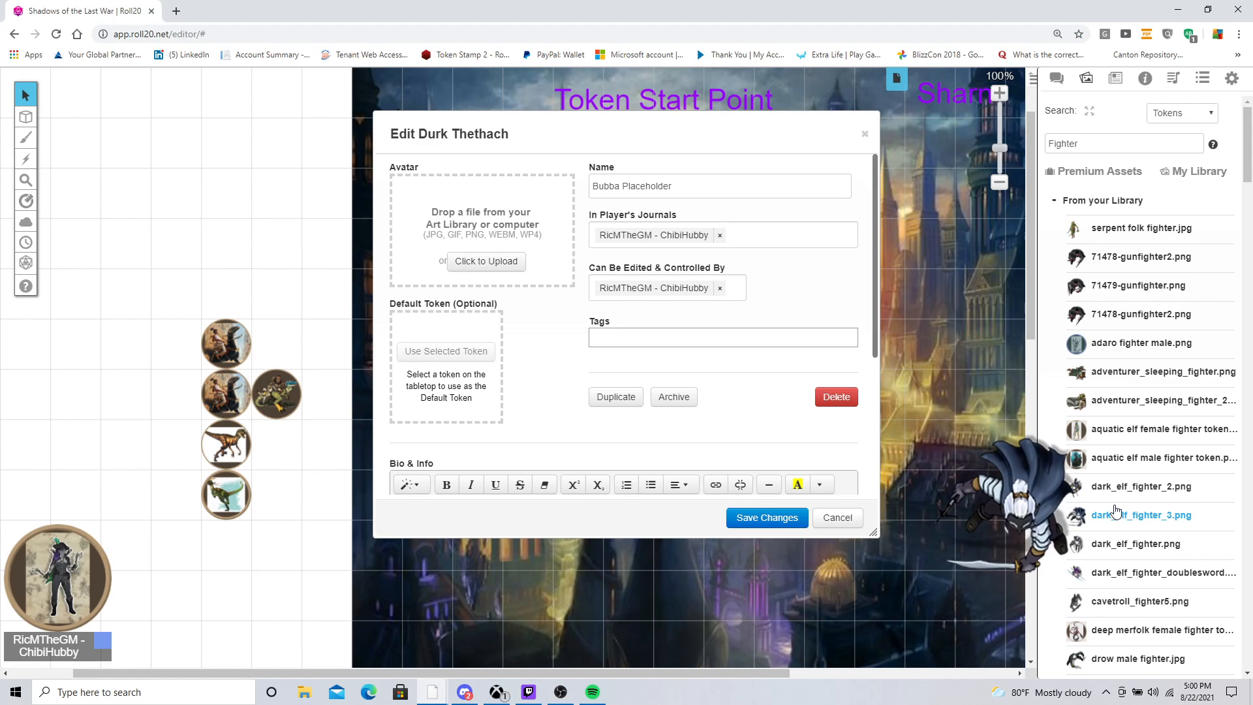
scroll(1120, 520, "down", 5)
scroll(1115, 505, "down", 3)
scroll(1115, 505, "down", 8)
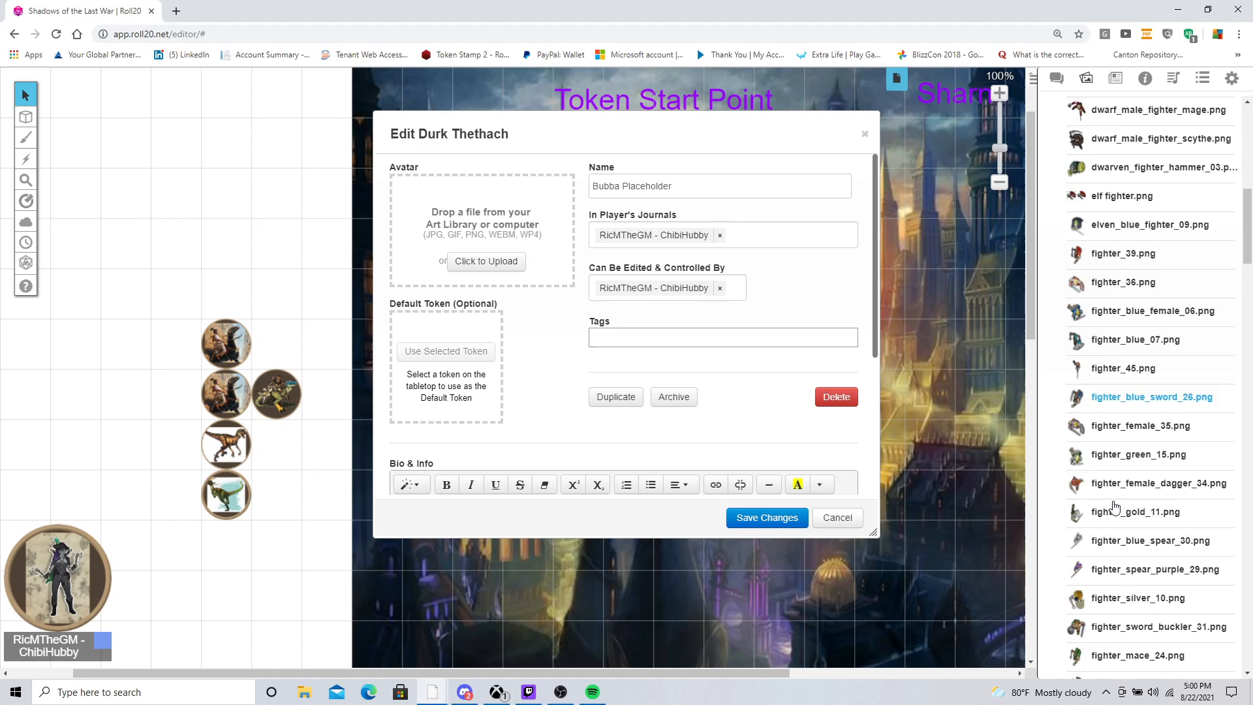
mouse_move(1115, 426)
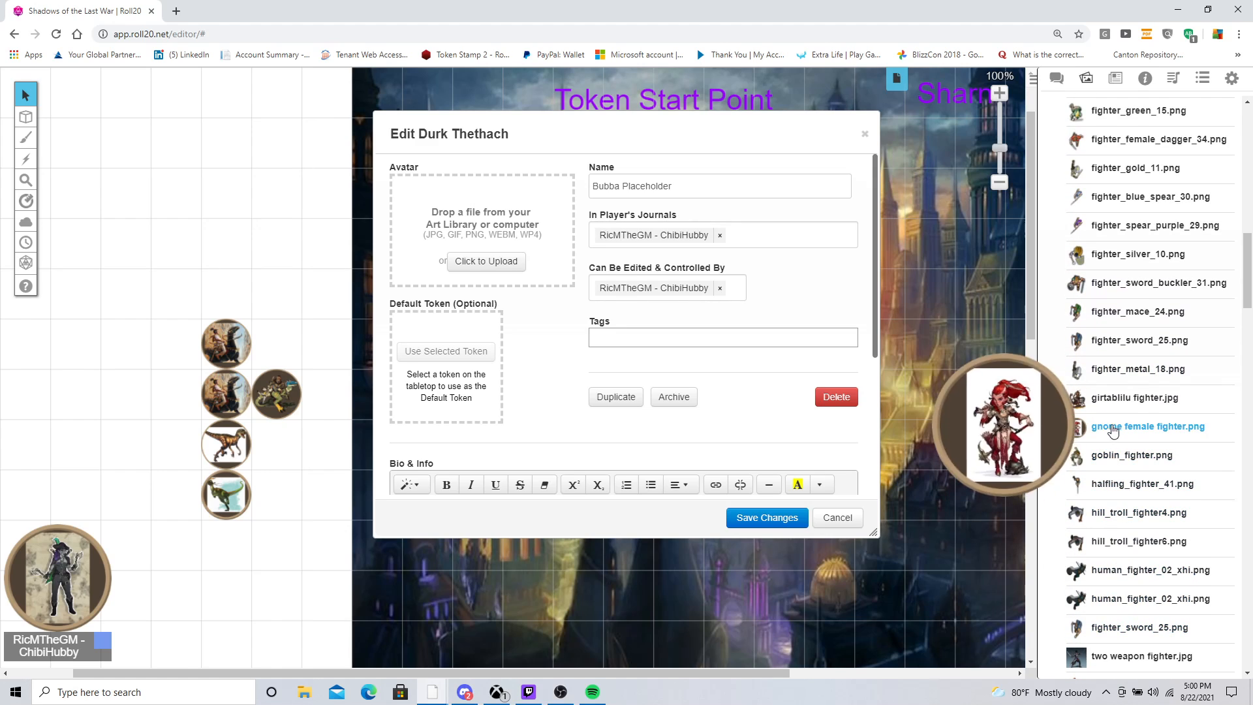
left_click_drag(1114, 427, 492, 223)
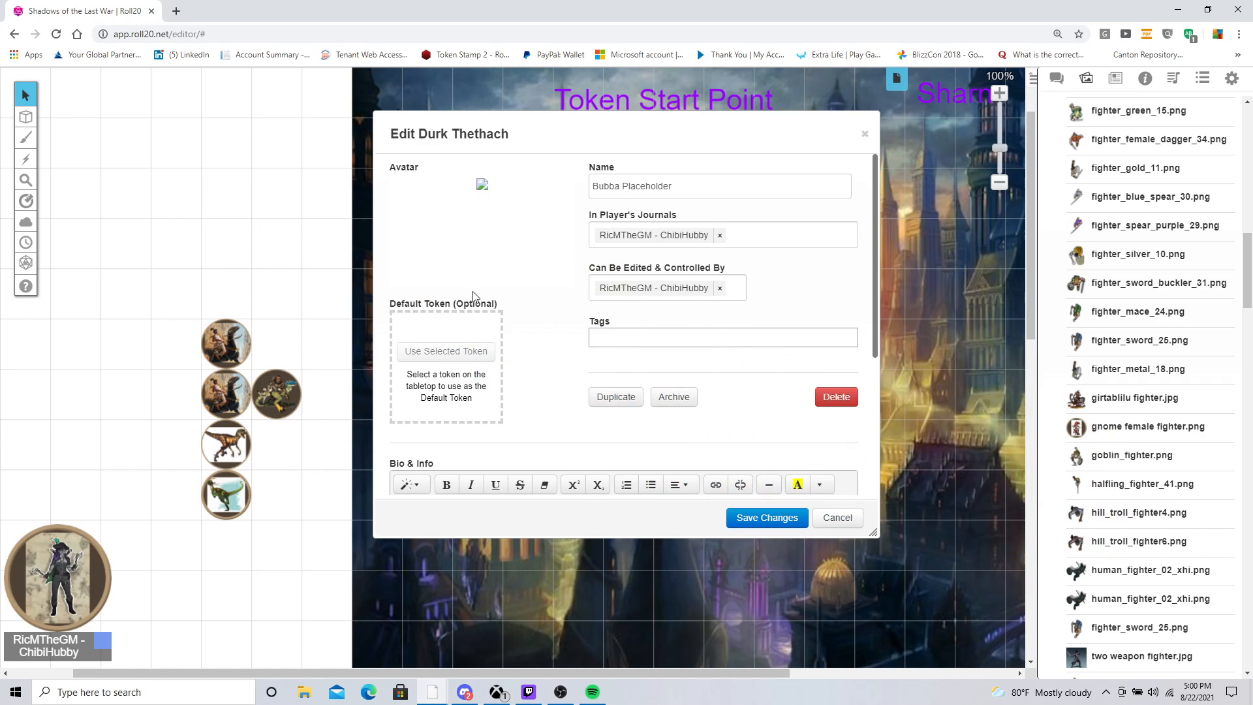
Step: Place the gnome female fighter token on the tabletop, make it the character's default token, and save the character
mouse_move(1124, 427)
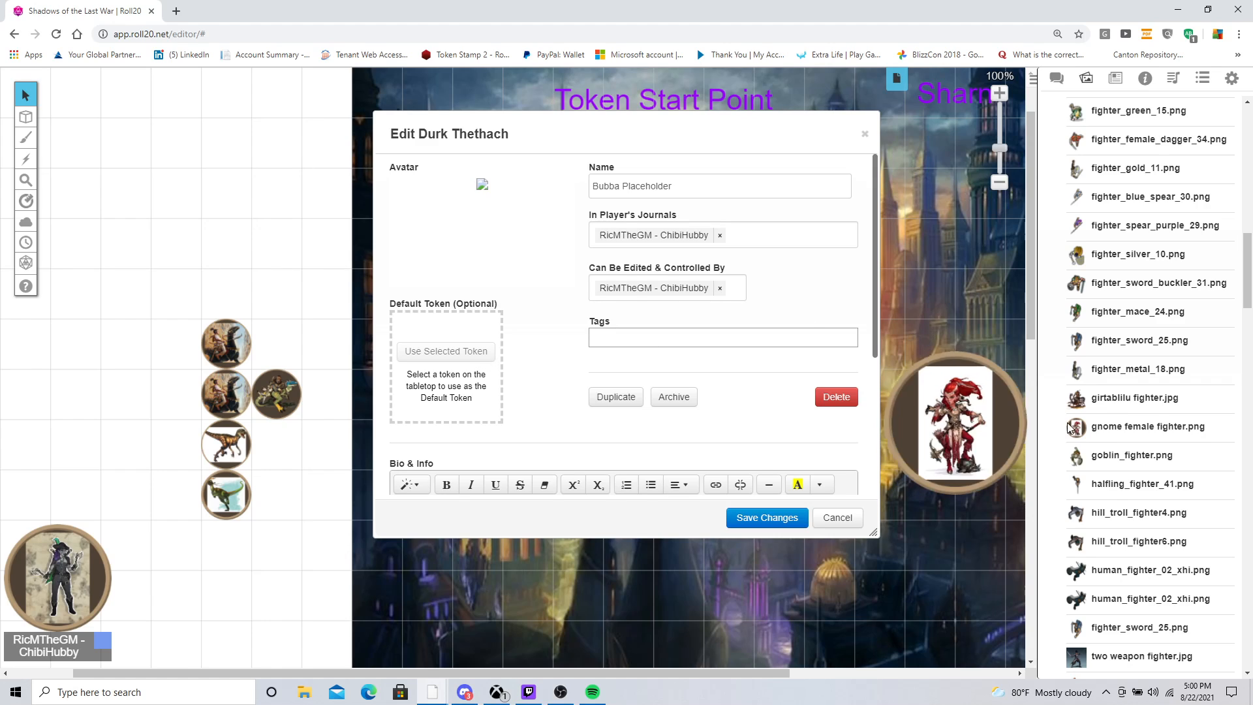
left_click_drag(1123, 427, 215, 185)
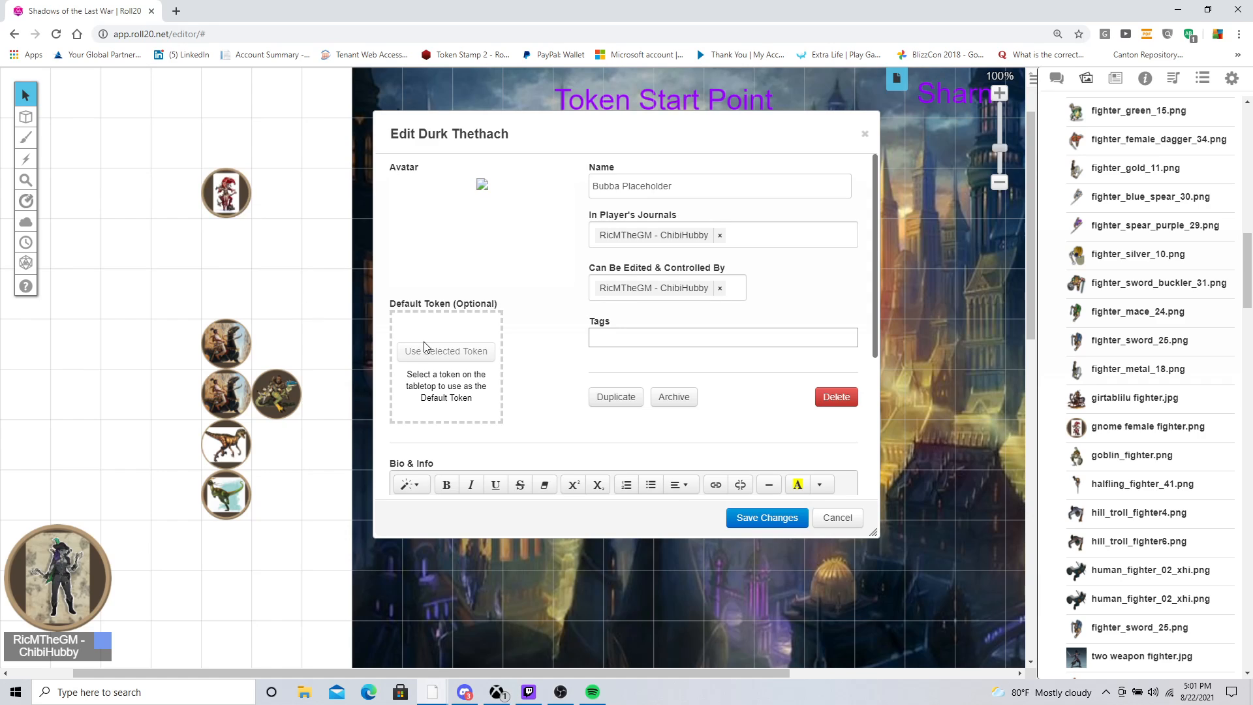
left_click(212, 184)
left_click(421, 352)
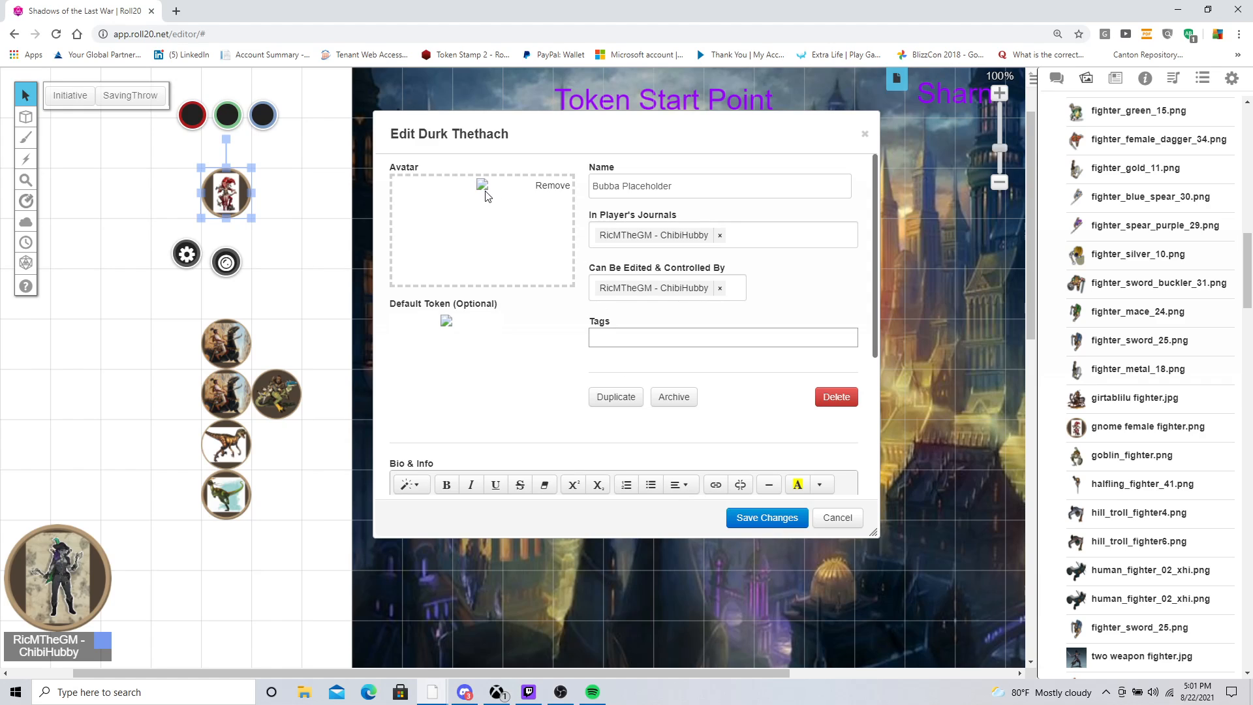
left_click(750, 515)
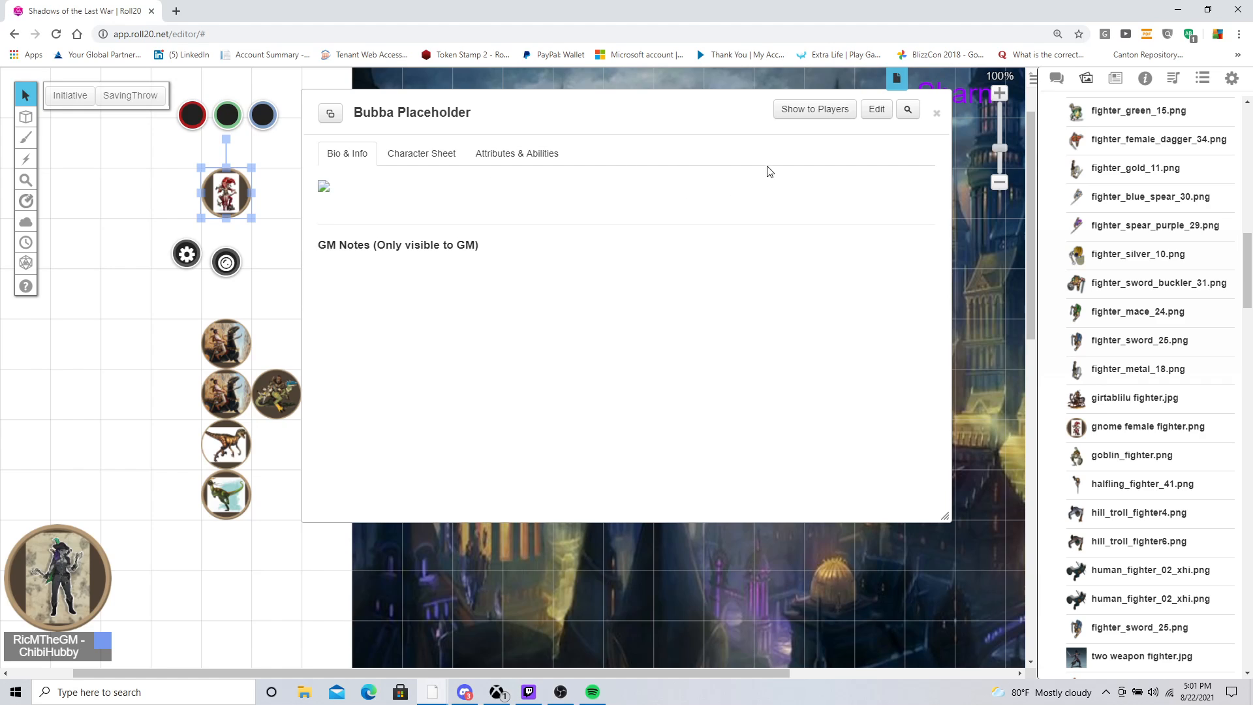
Step: Add the bio text "Sareil is a rock gnome from the realm of Zilargo." to the character and save it
left_click(874, 111)
scroll(451, 326, "down", 3)
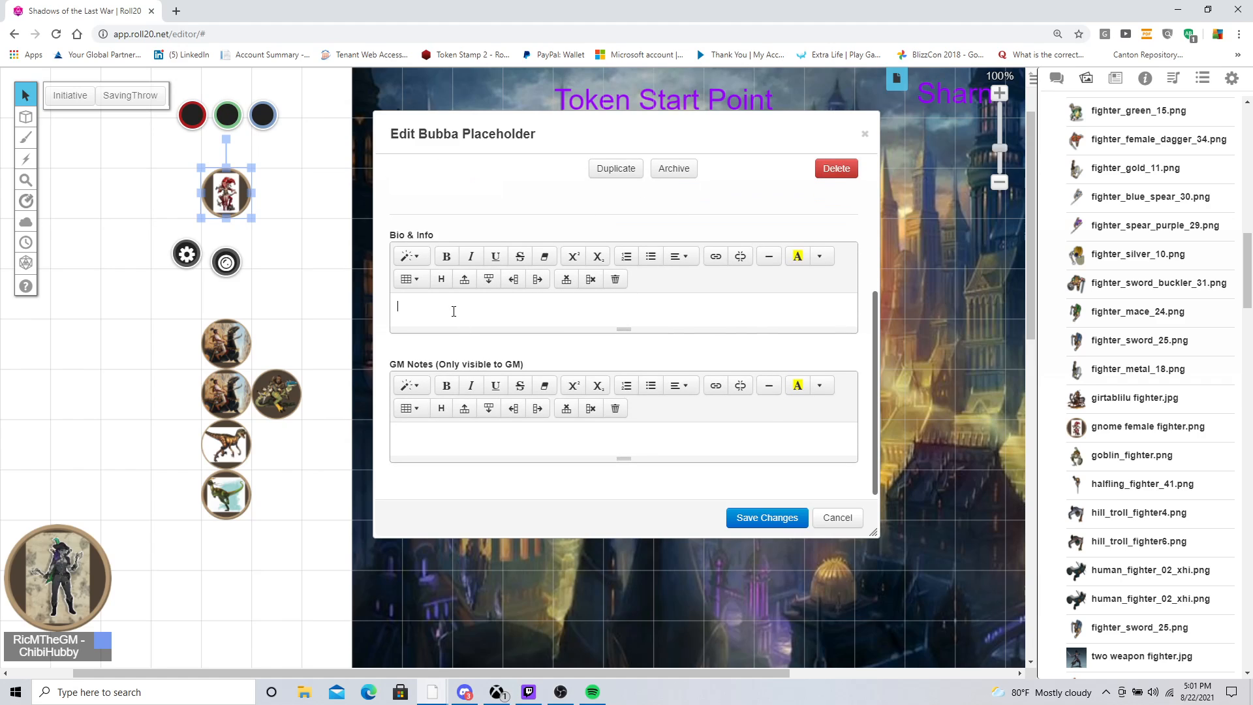
type("ubba")
key("BackSpace")
key("BackSpace")
key("BackSpace")
key("BackSpace")
key("BackSpace")
key("BackSpace")
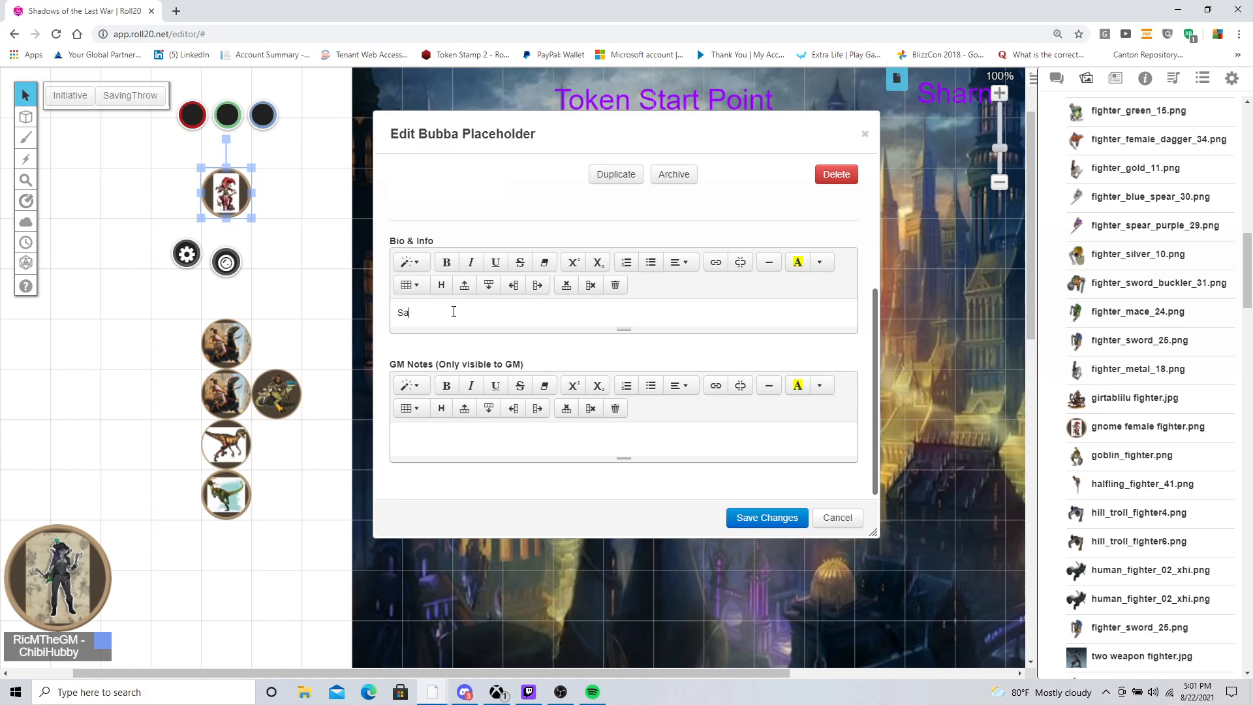
type("Sareil is a rock gnome from the realm of Zilargo.")
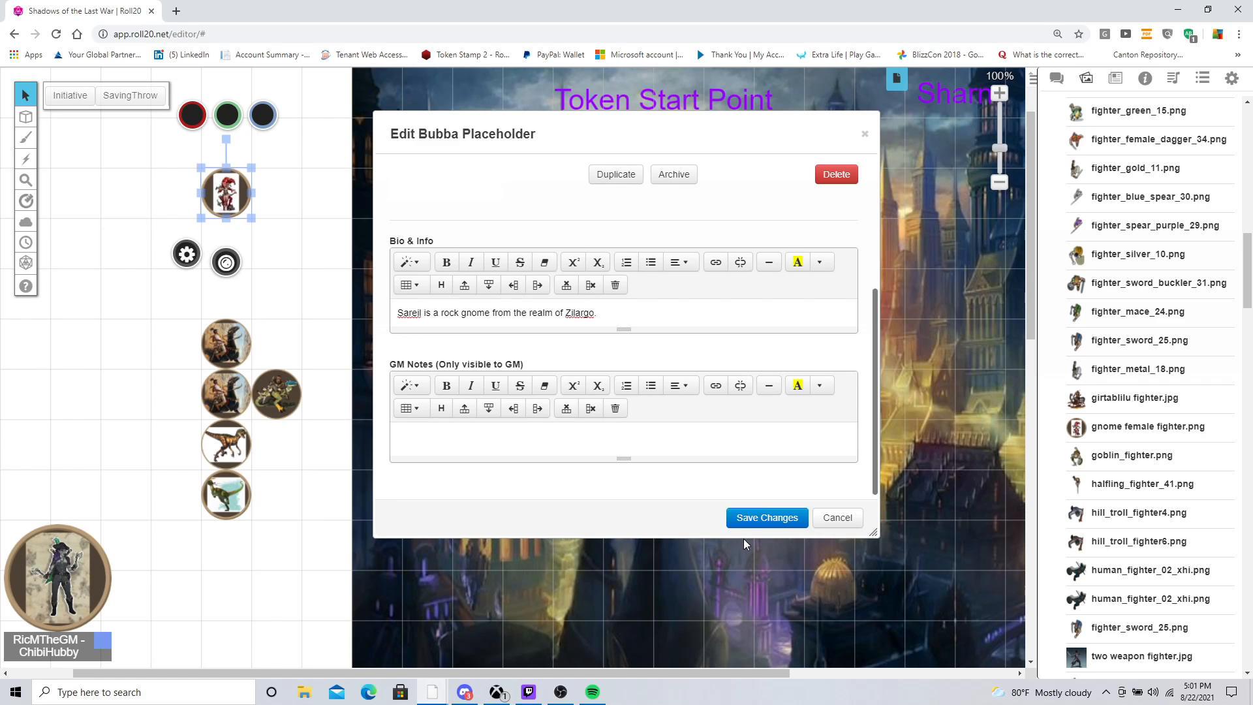
left_click(748, 519)
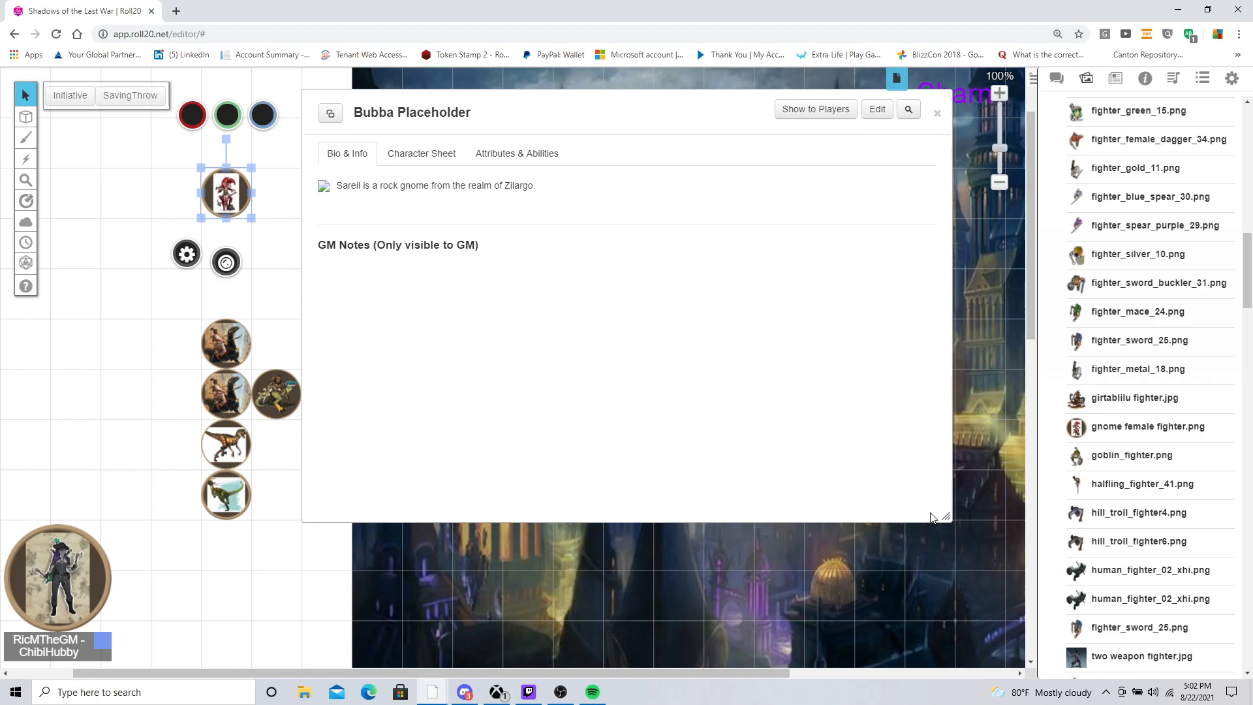
Step: Enlarge and reposition the character window, and check its character sheet before returning to the bio
left_click_drag(944, 515, 1245, 672)
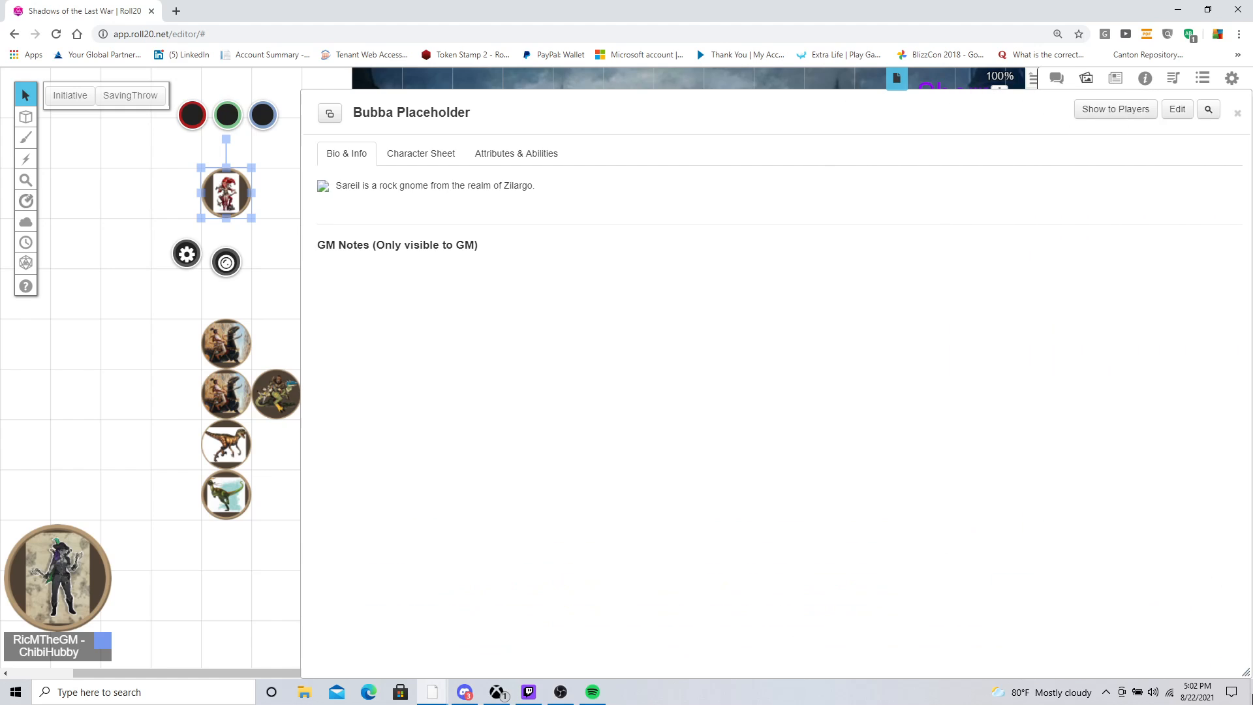
left_click_drag(780, 101, 544, 70)
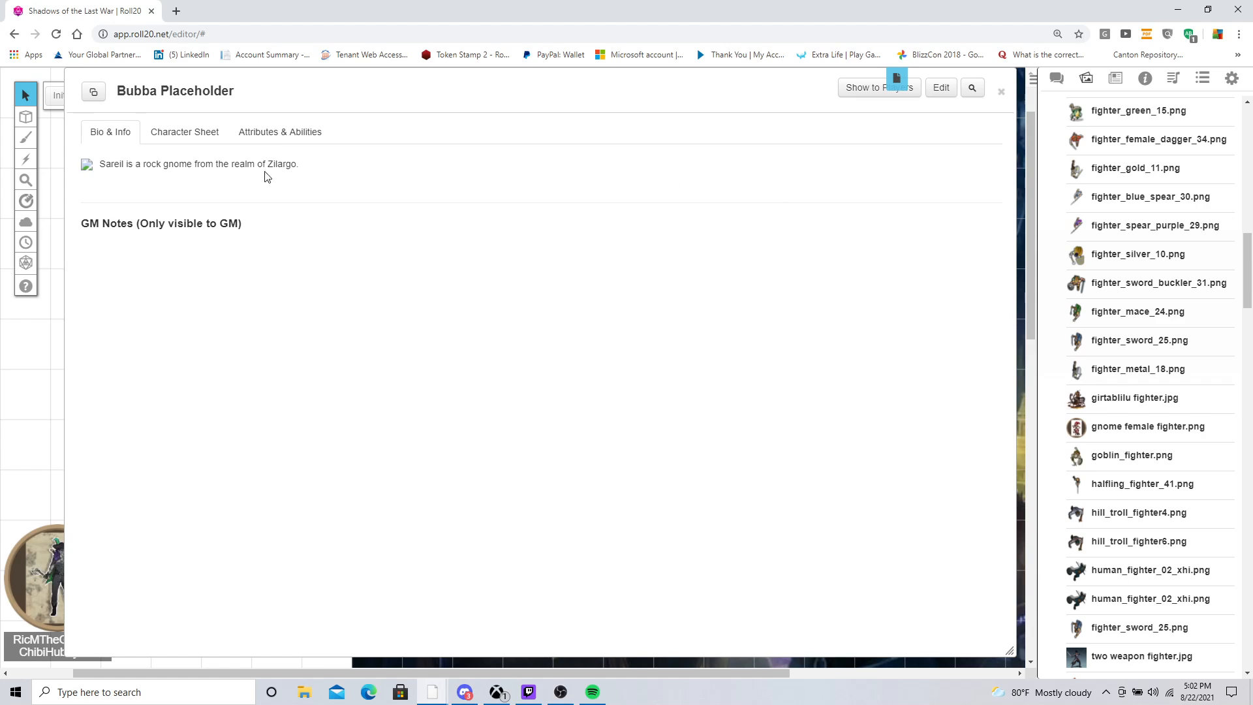
left_click(185, 134)
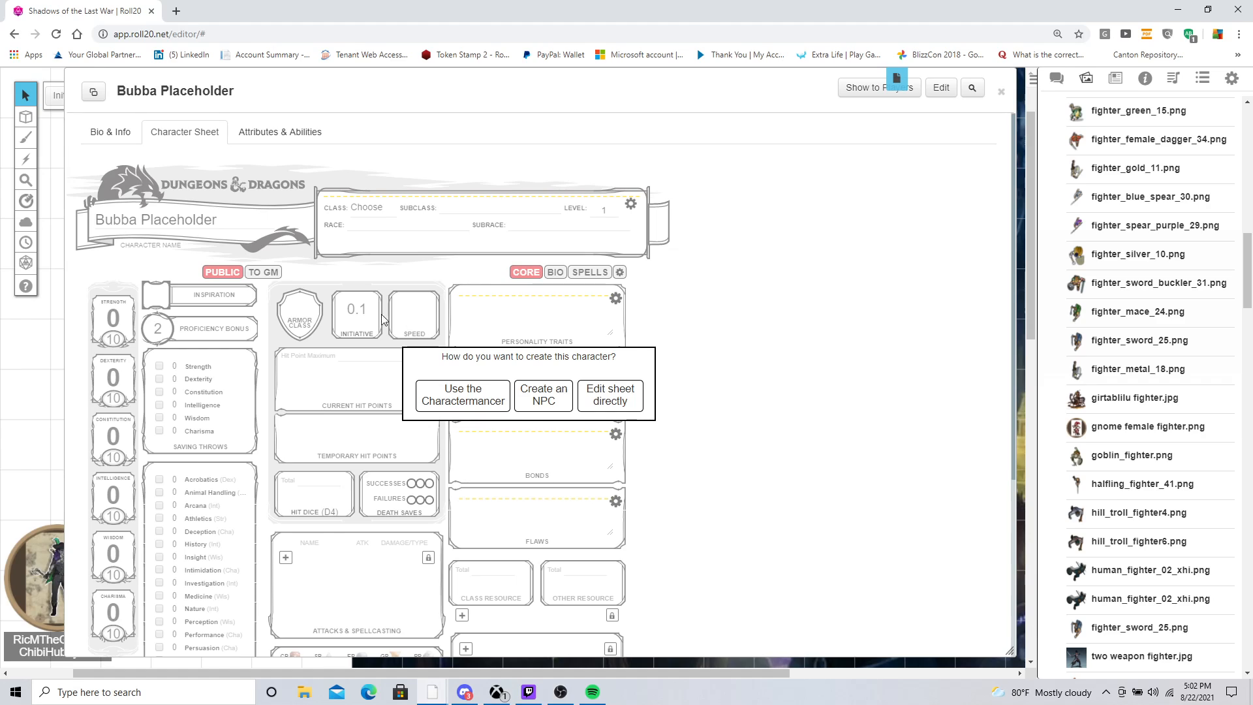
left_click(108, 133)
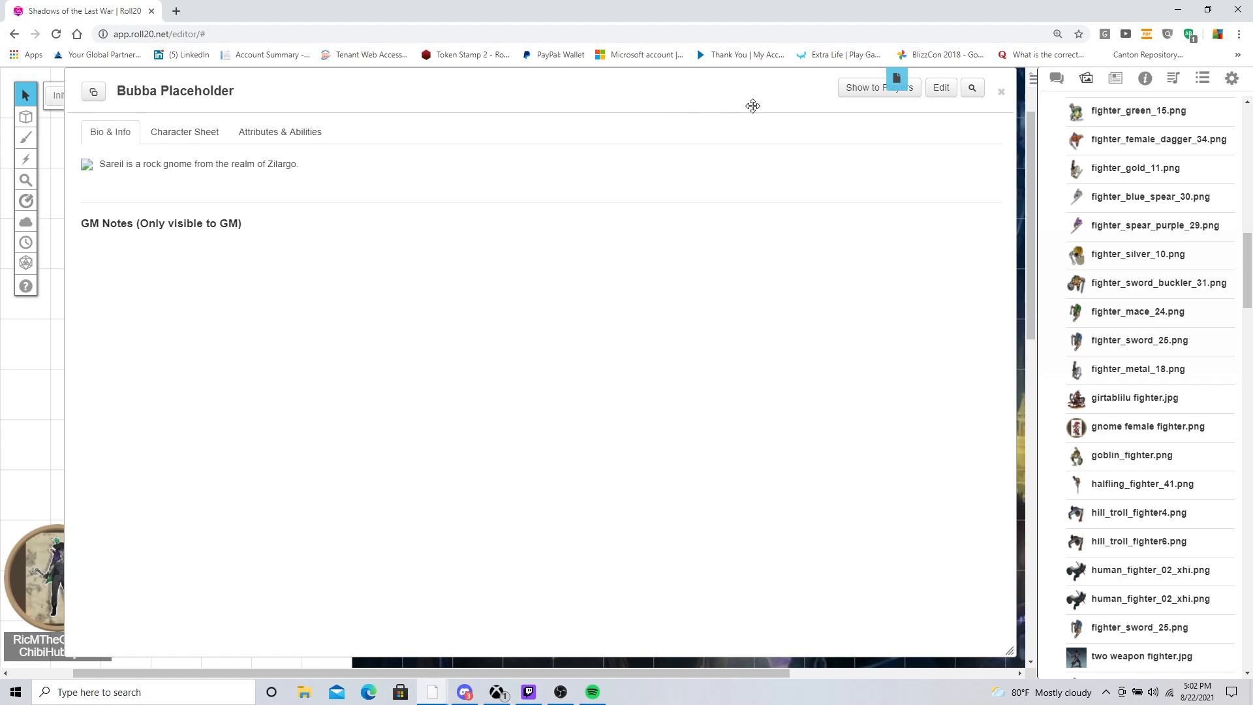
Step: Rename the character Bubba Placeholder as Sariel and save the change
left_click(941, 87)
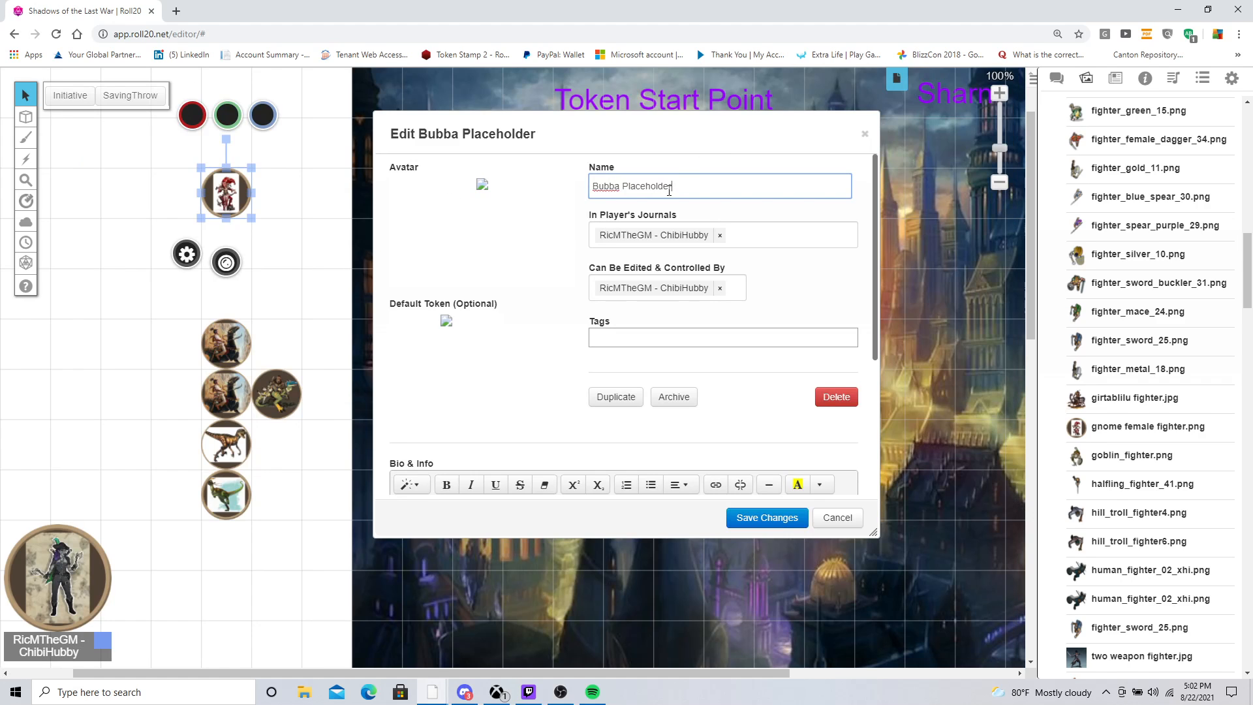
left_click_drag(678, 187, 532, 188)
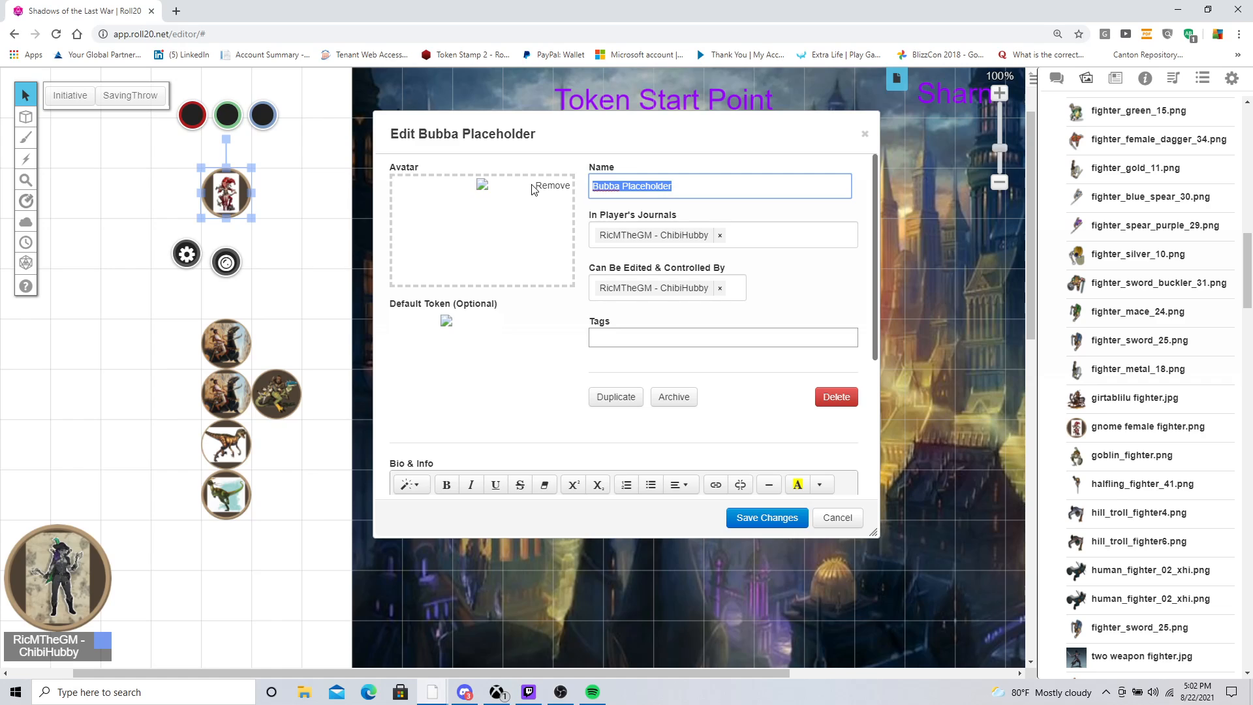
type("Sir")
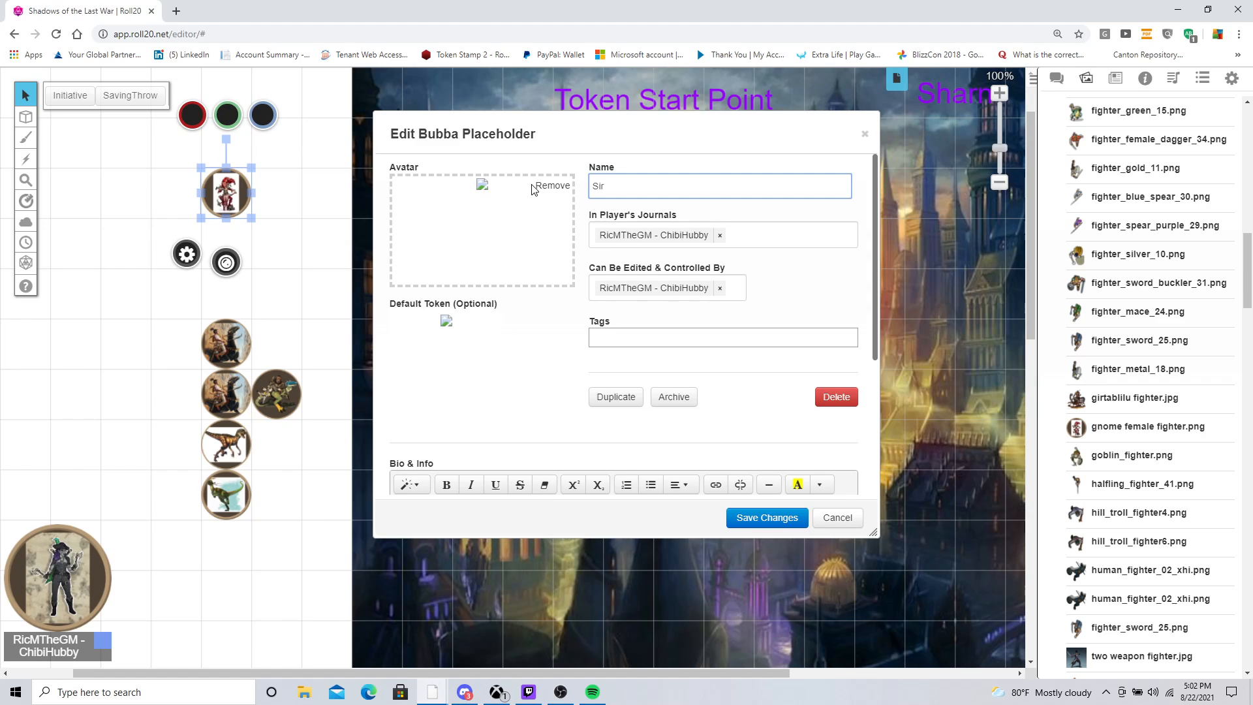
type("iel")
scroll(558, 275, "down", 3)
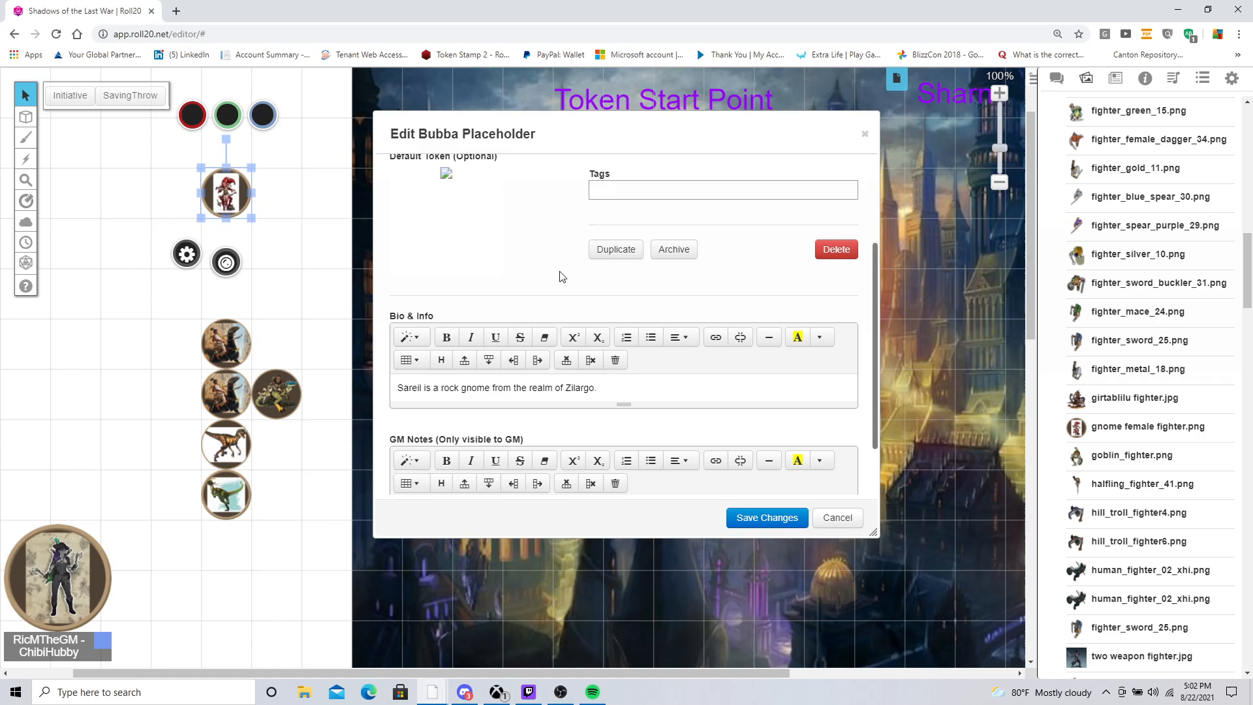
scroll(558, 275, "up", 3)
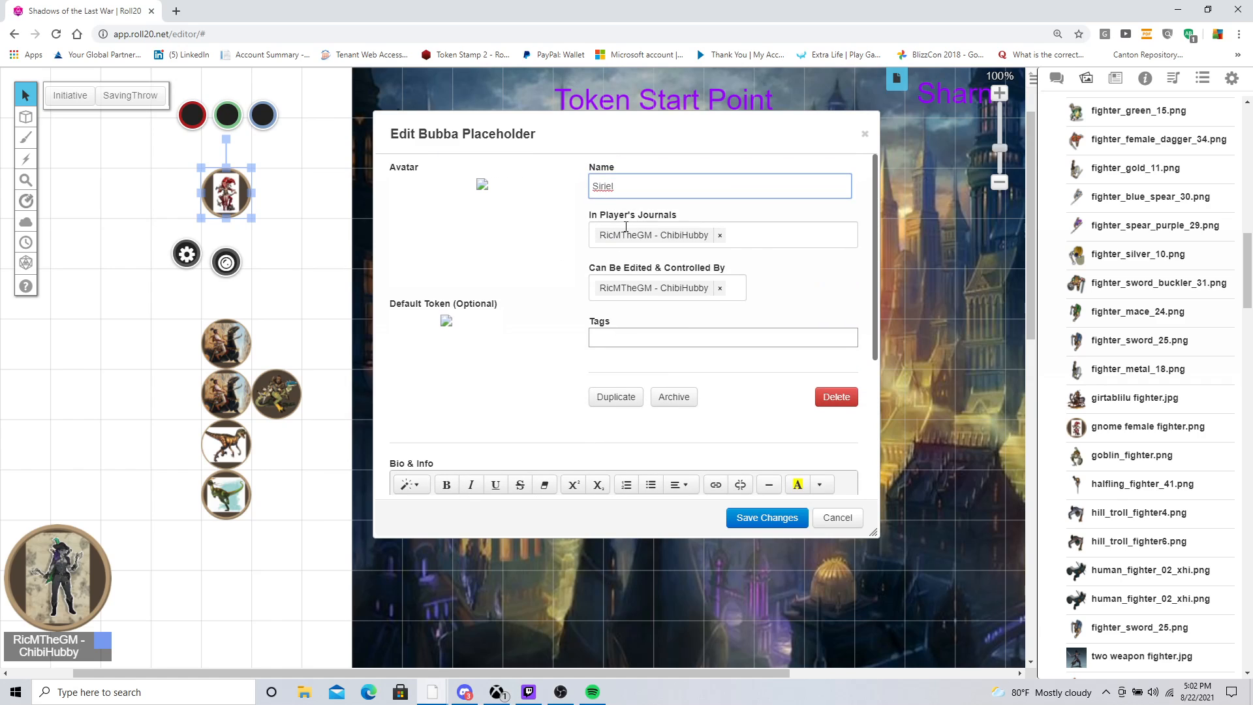
key("BackSpace")
type("a")
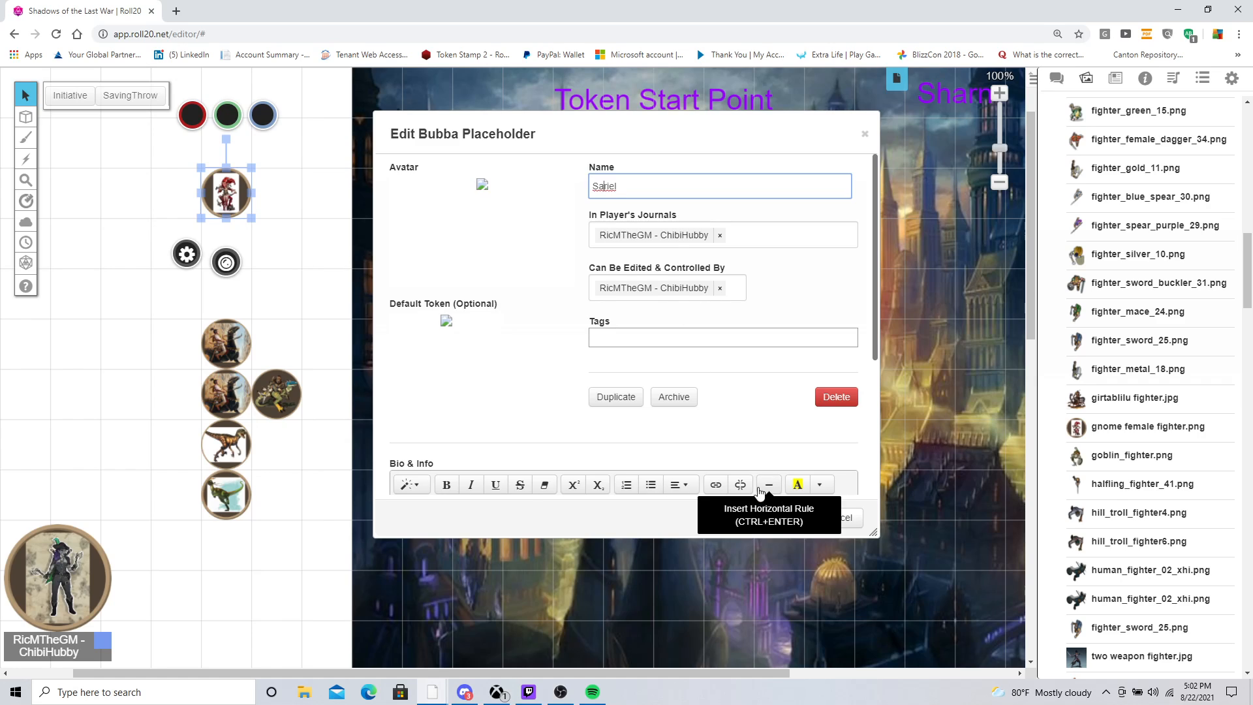
left_click(763, 526)
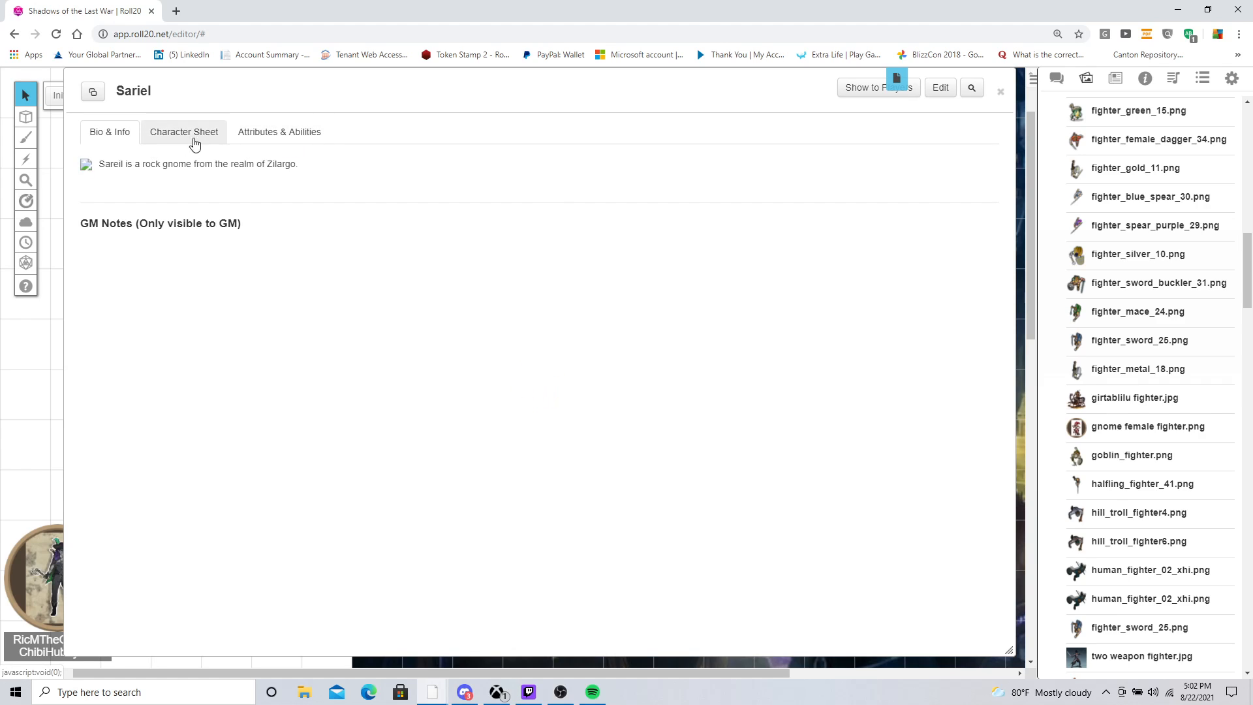
Step: Start building Sariel's character sheet with the Charactermancer and proceed to the race selection
left_click(194, 137)
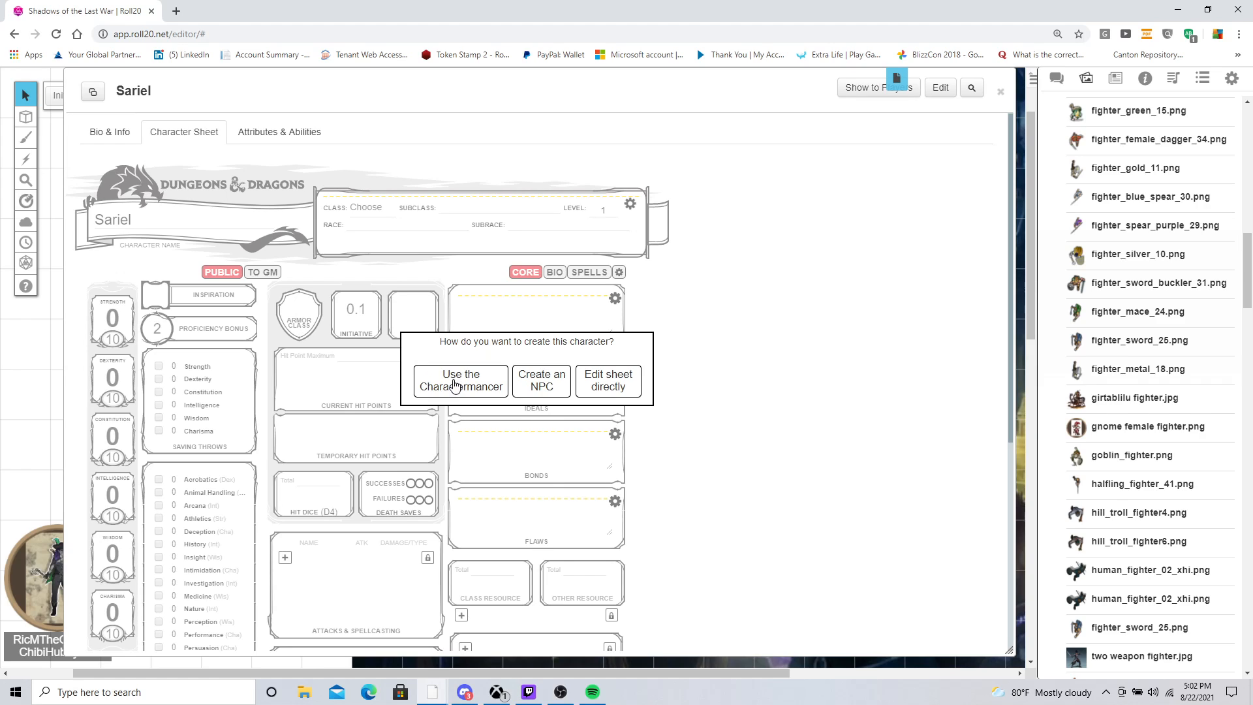
left_click(456, 385)
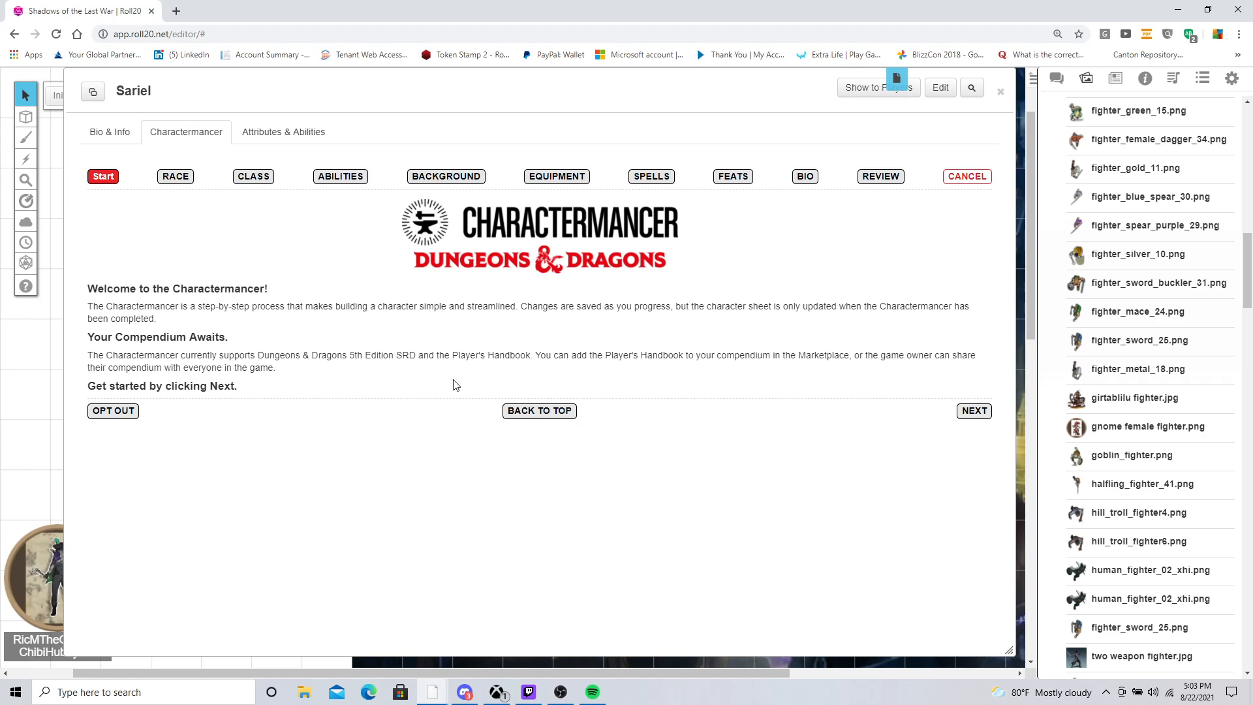
left_click(960, 411)
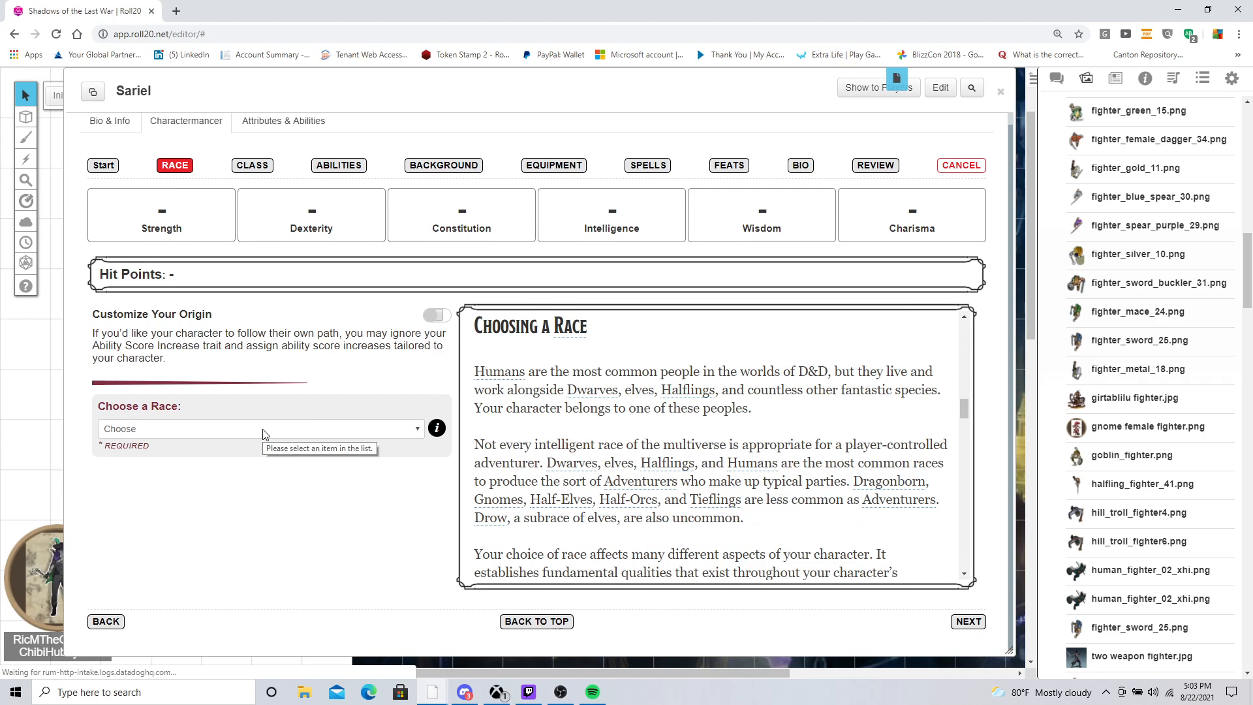
Step: Choose Gnome (PHB) as Sariel's race
left_click(263, 429)
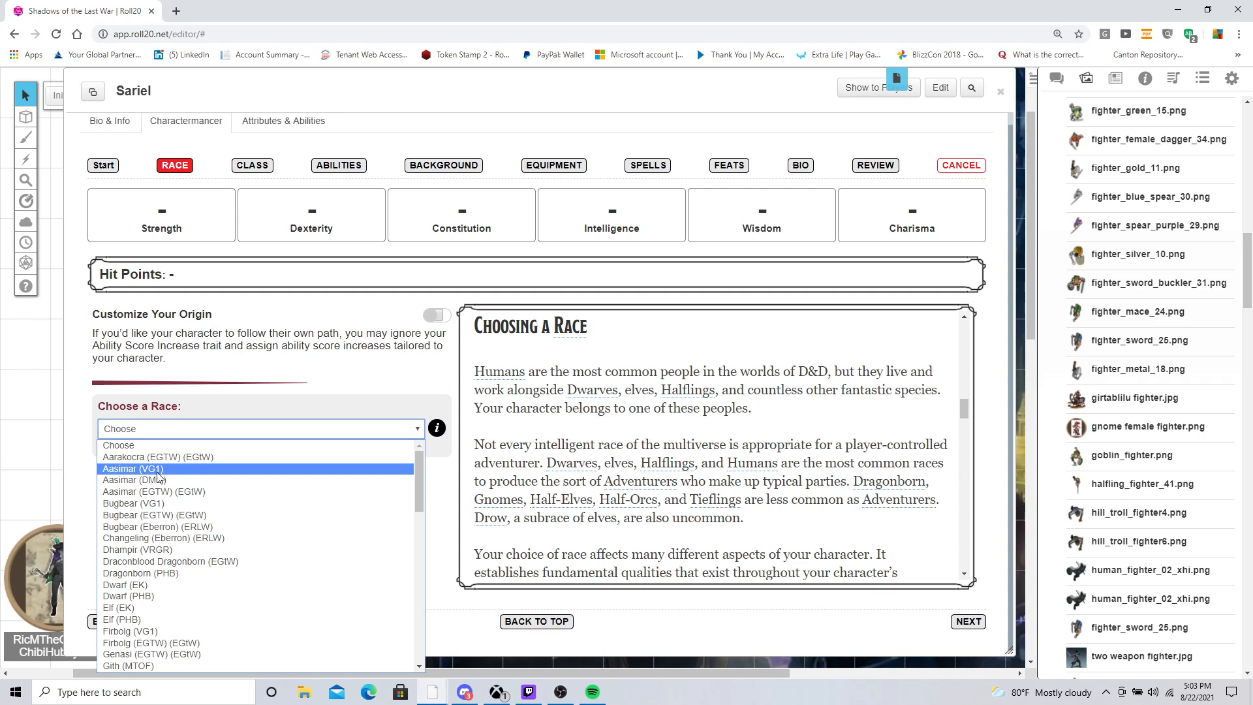
scroll(176, 516, "down", 5)
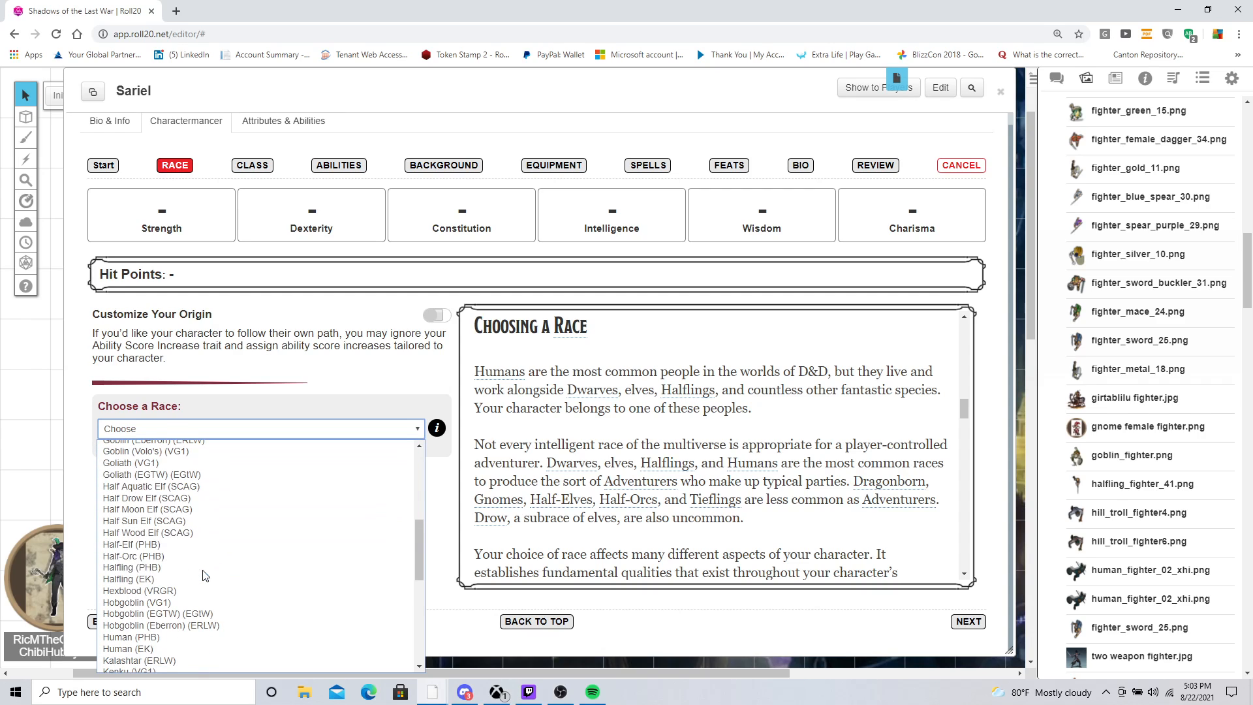
scroll(179, 518, "up", 3)
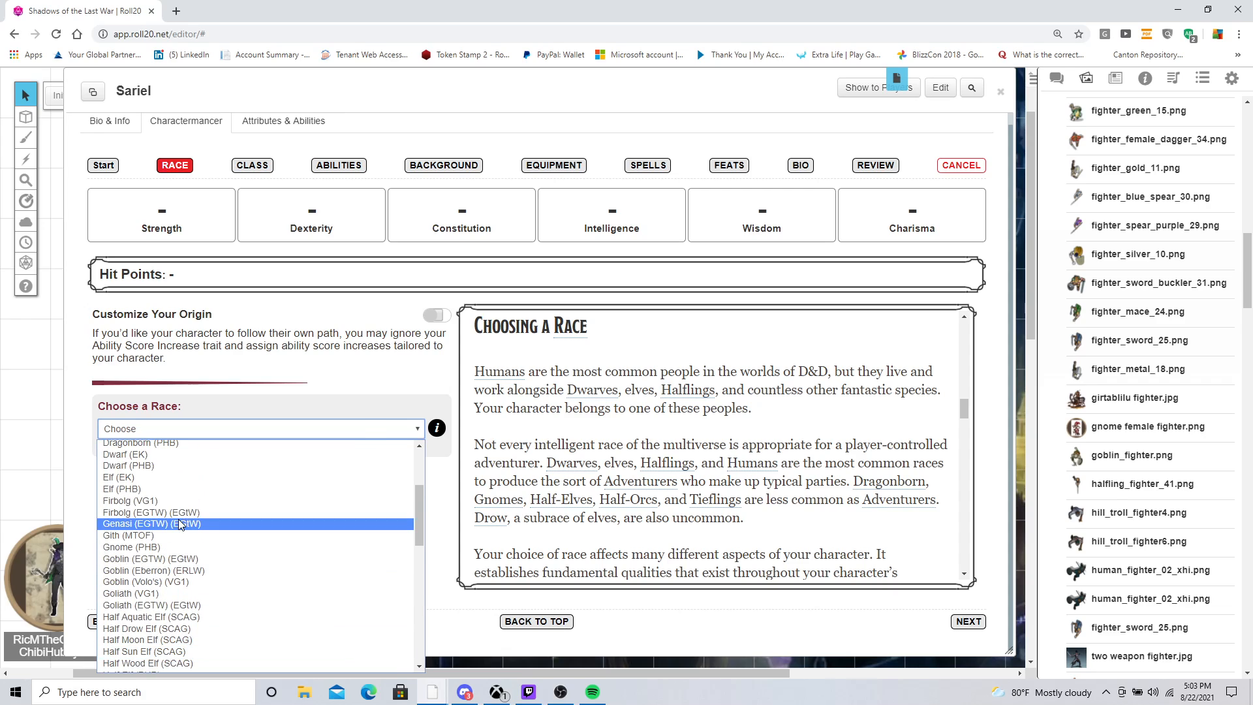
left_click(161, 548)
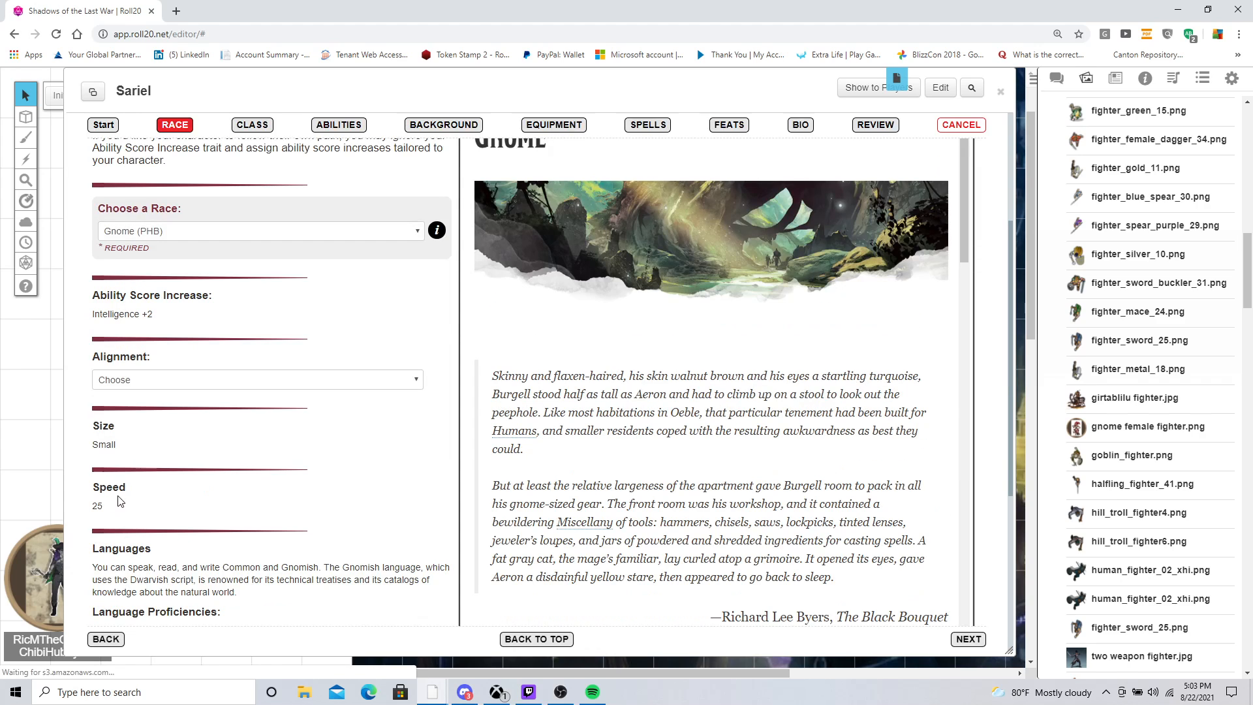
Step: Read through the gnome race traits and the compendium description, including the gnome names and lore
scroll(620, 518, "down", 10)
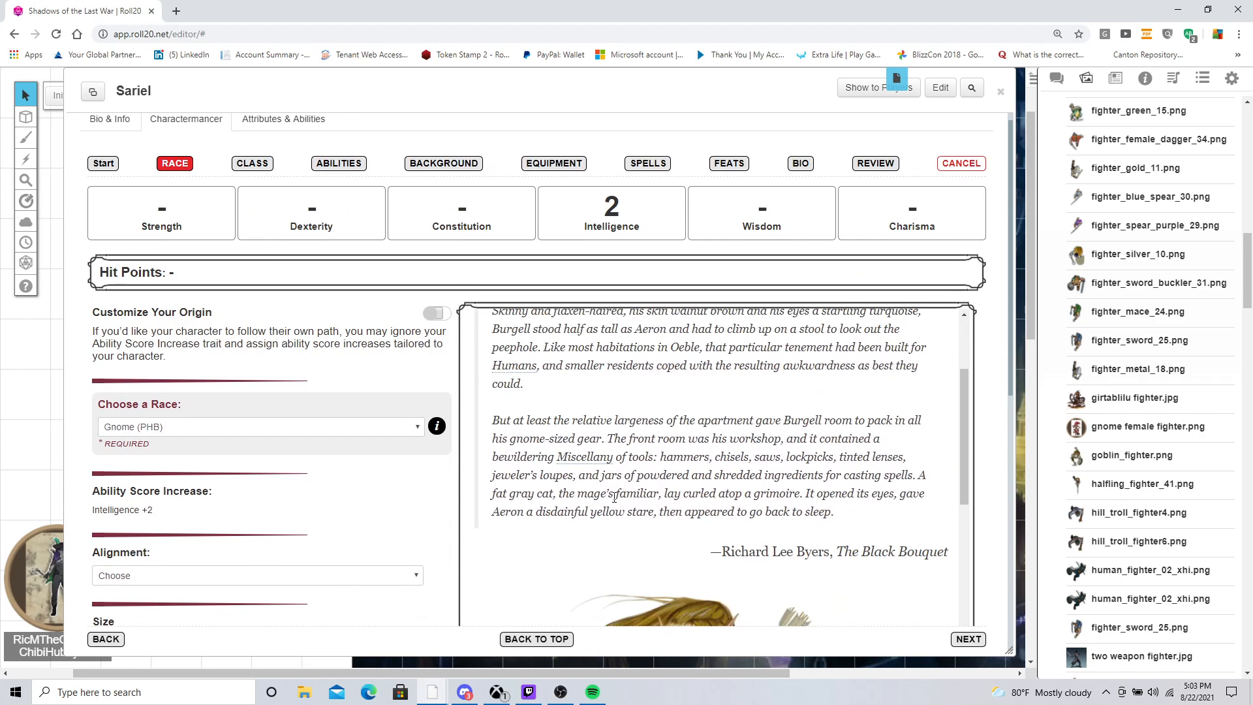
scroll(615, 500, "down", 8)
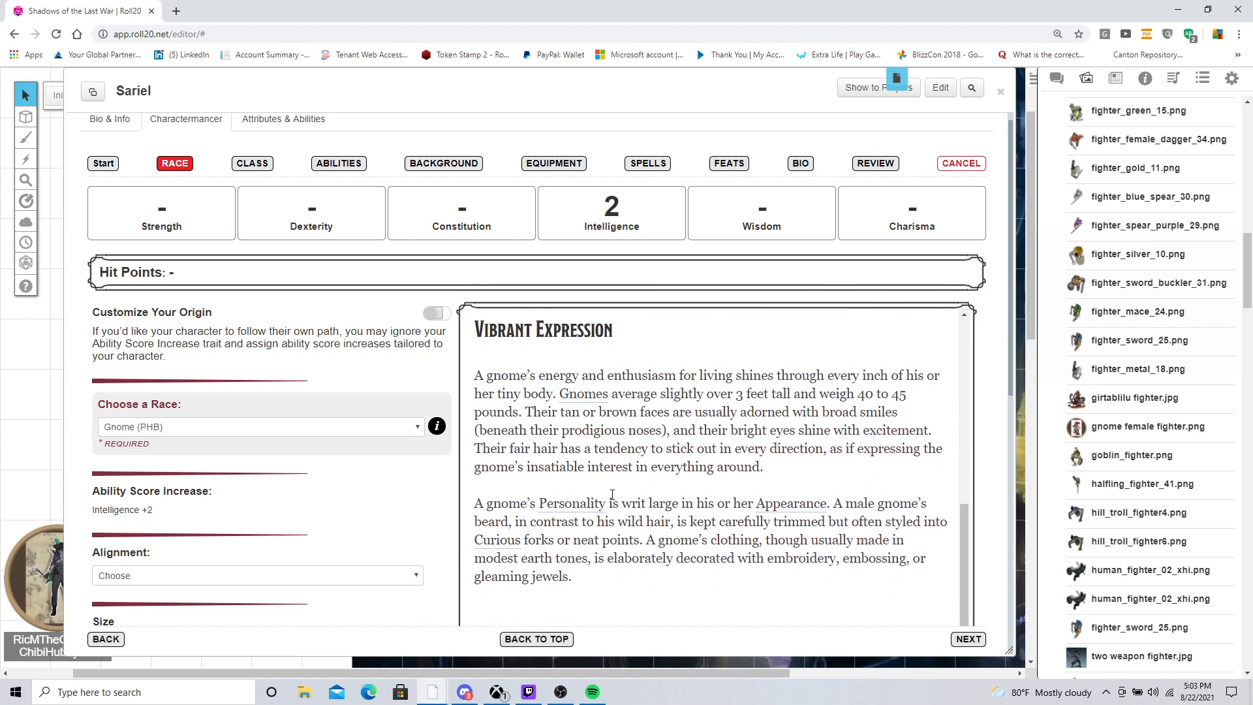
scroll(614, 497, "down", 8)
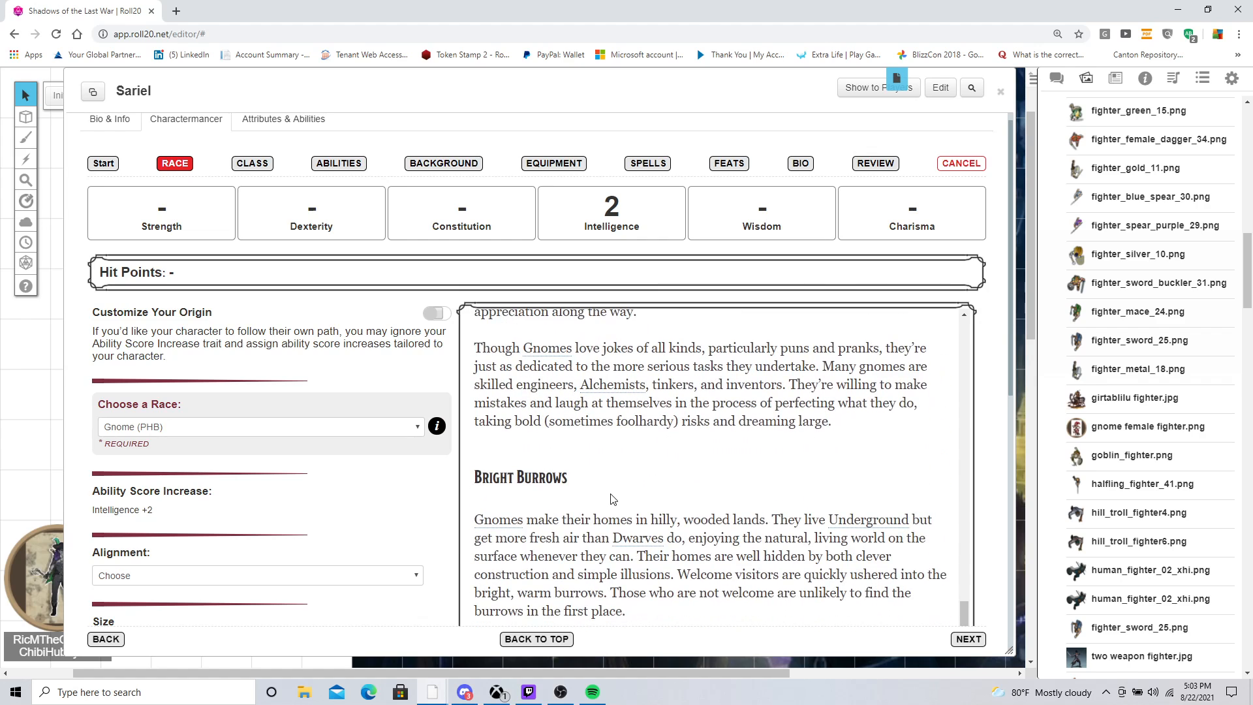
scroll(614, 500, "down", 8)
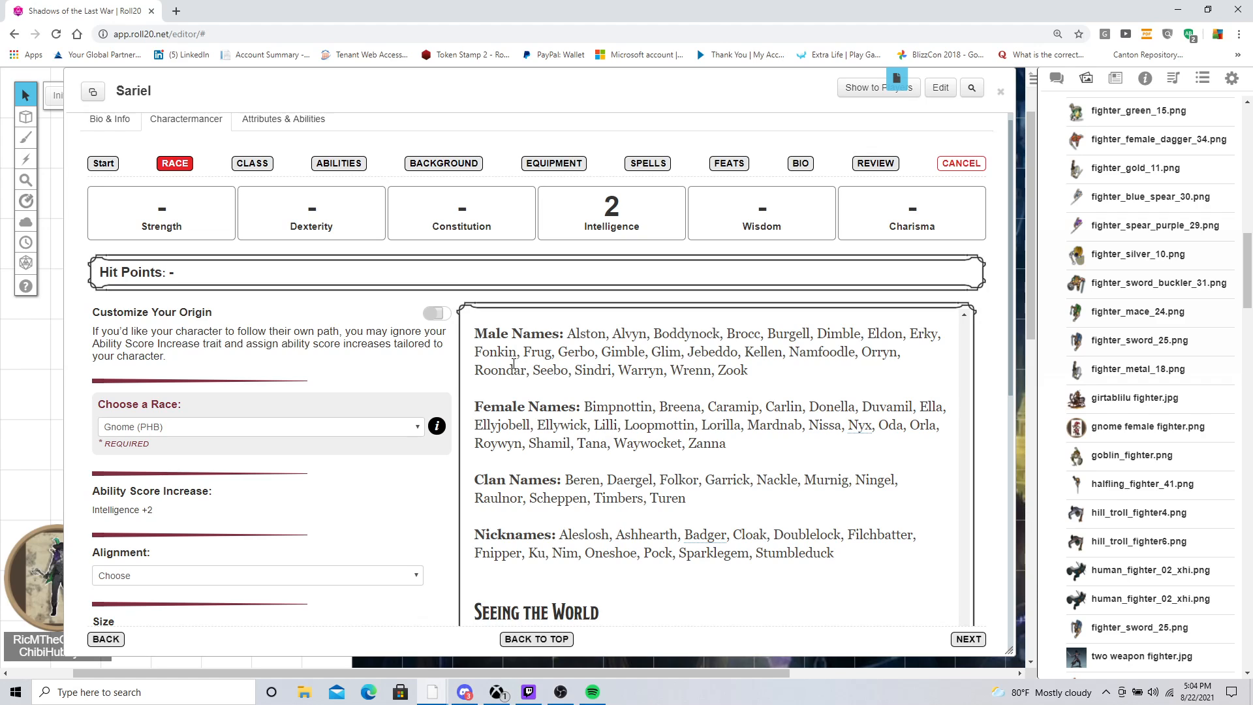
scroll(526, 533, "down", 2)
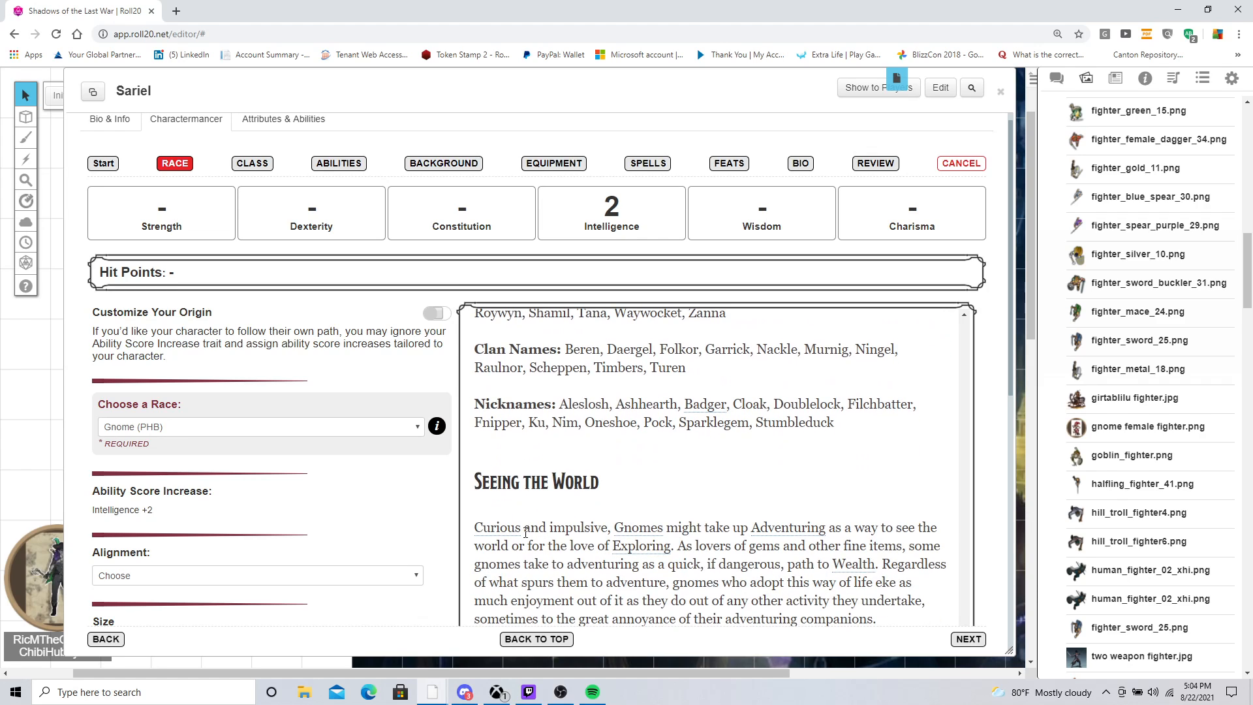
Step: Read the Gnome Traits section of the compendium, from the ability score increase through languages and subraces
scroll(525, 533, "down", 7)
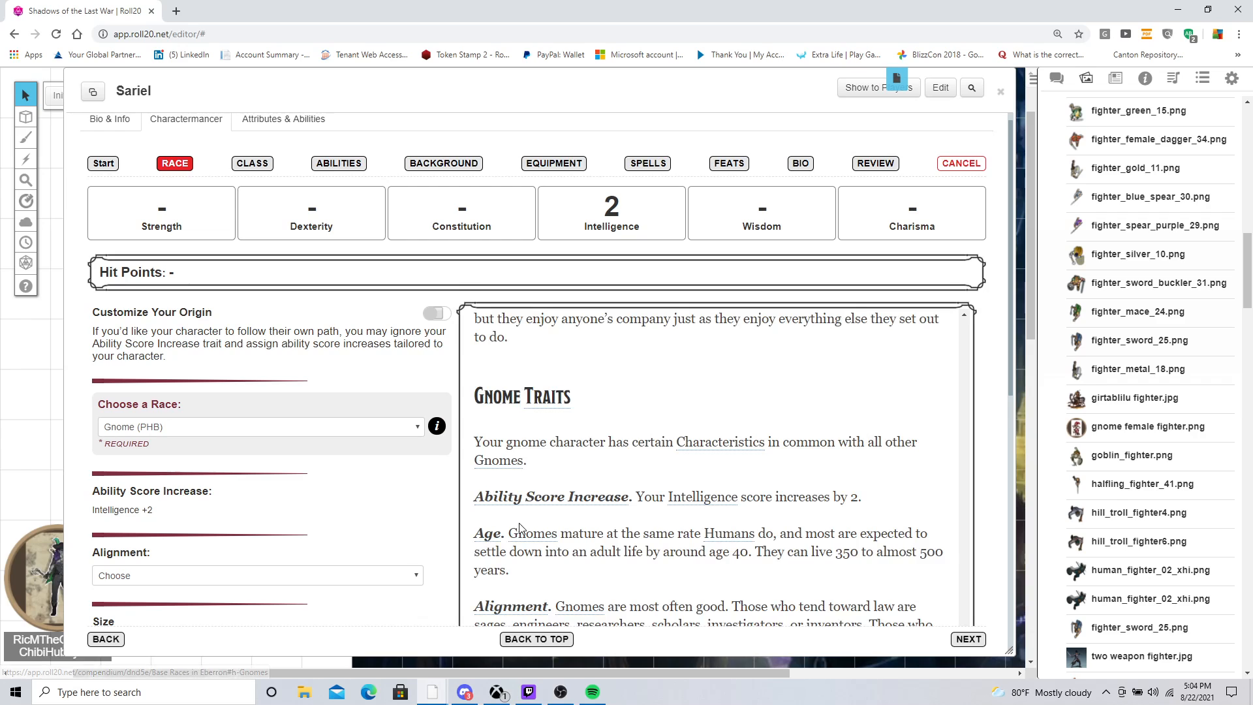
scroll(522, 531, "down", 2)
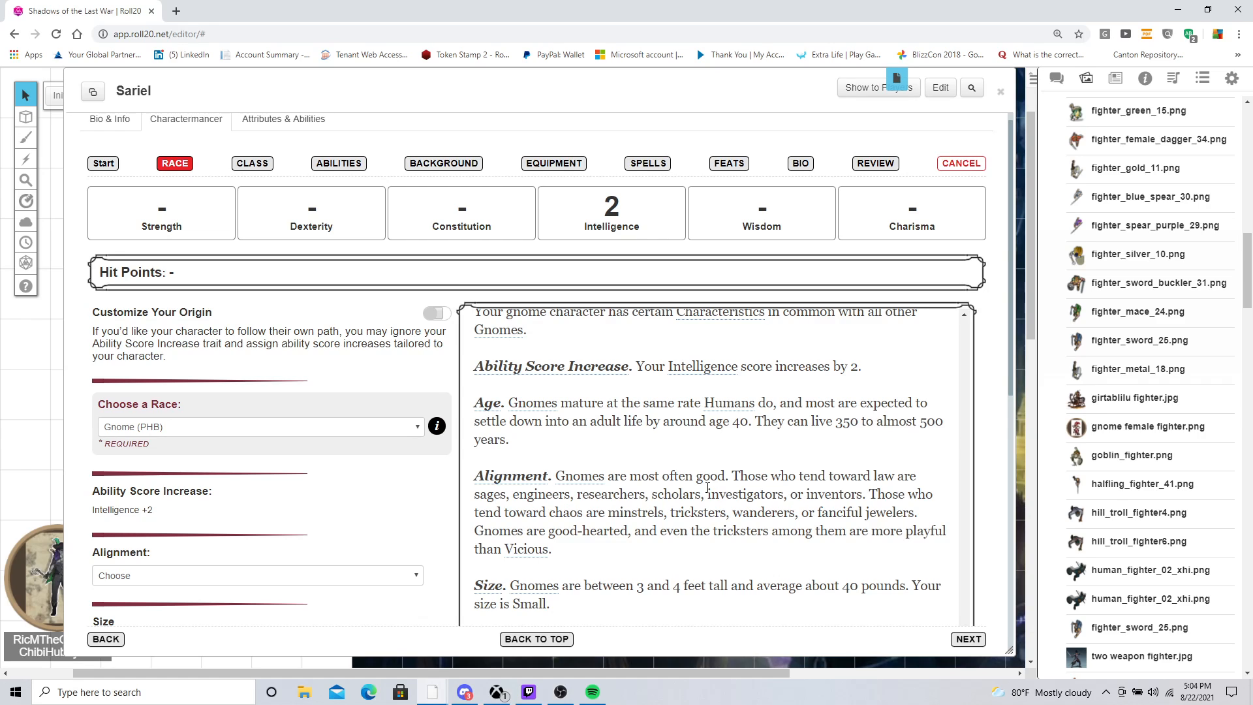
scroll(578, 390, "down", 2)
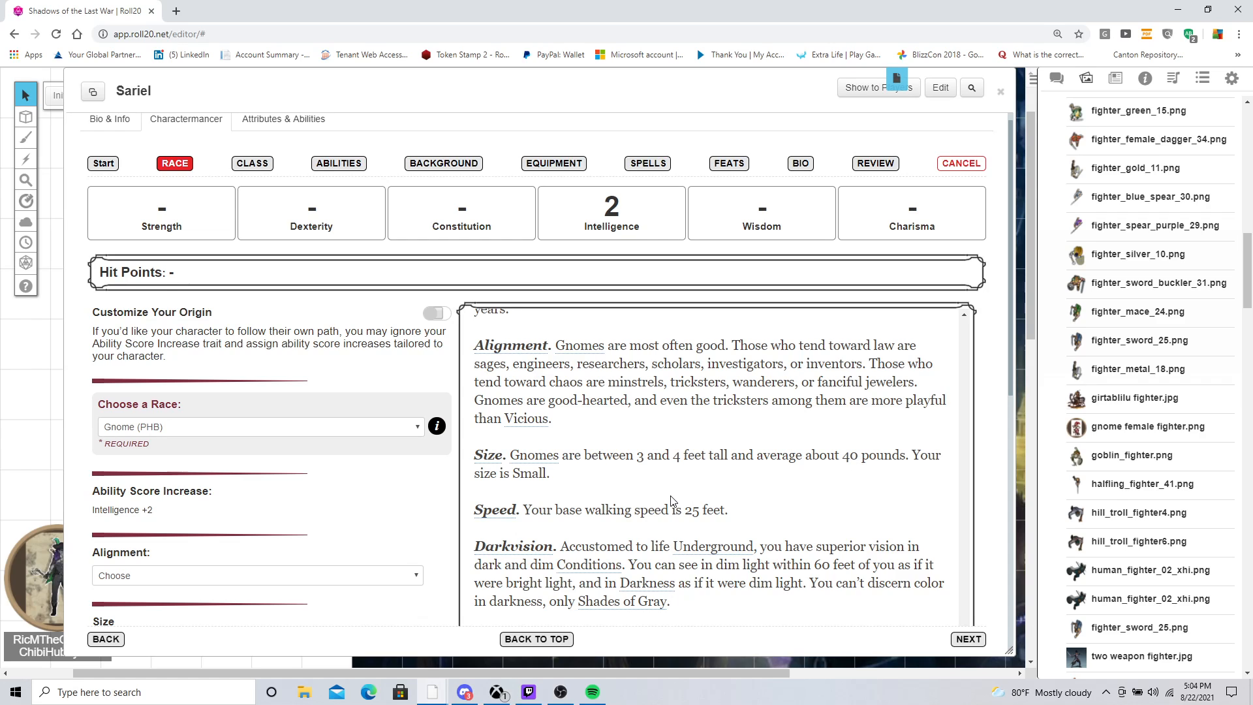
scroll(674, 503, "down", 1)
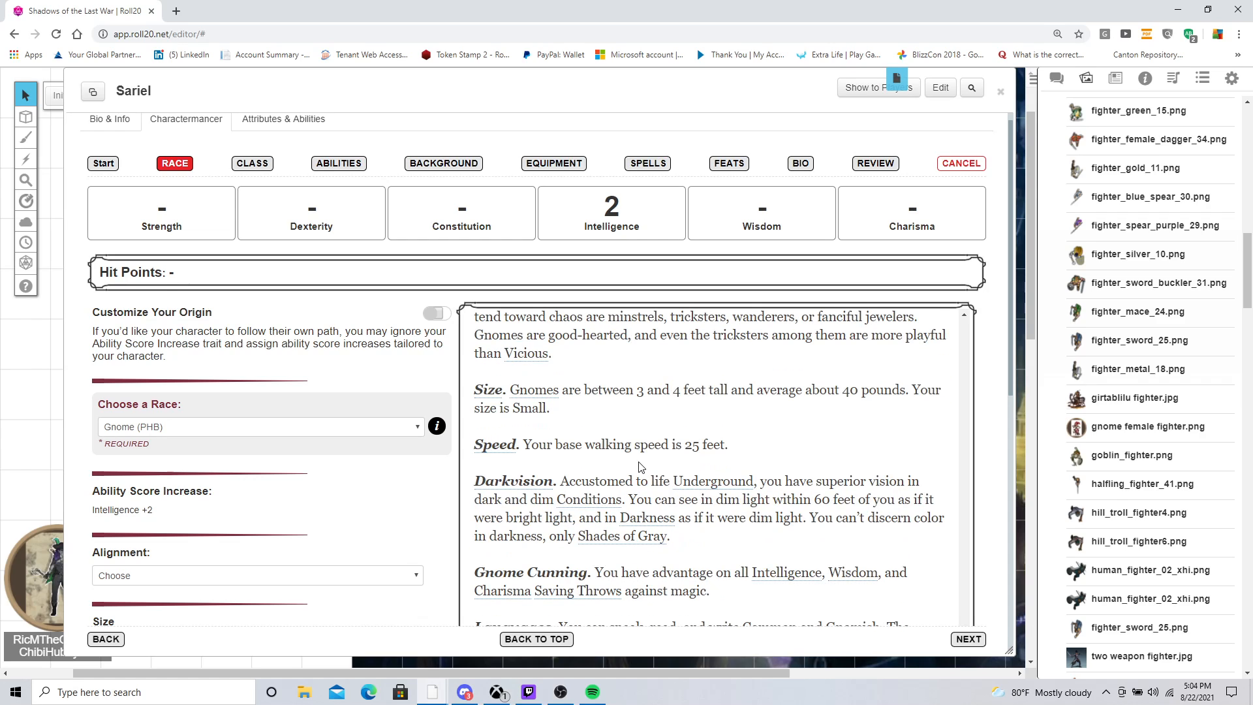
scroll(639, 466, "down", 2)
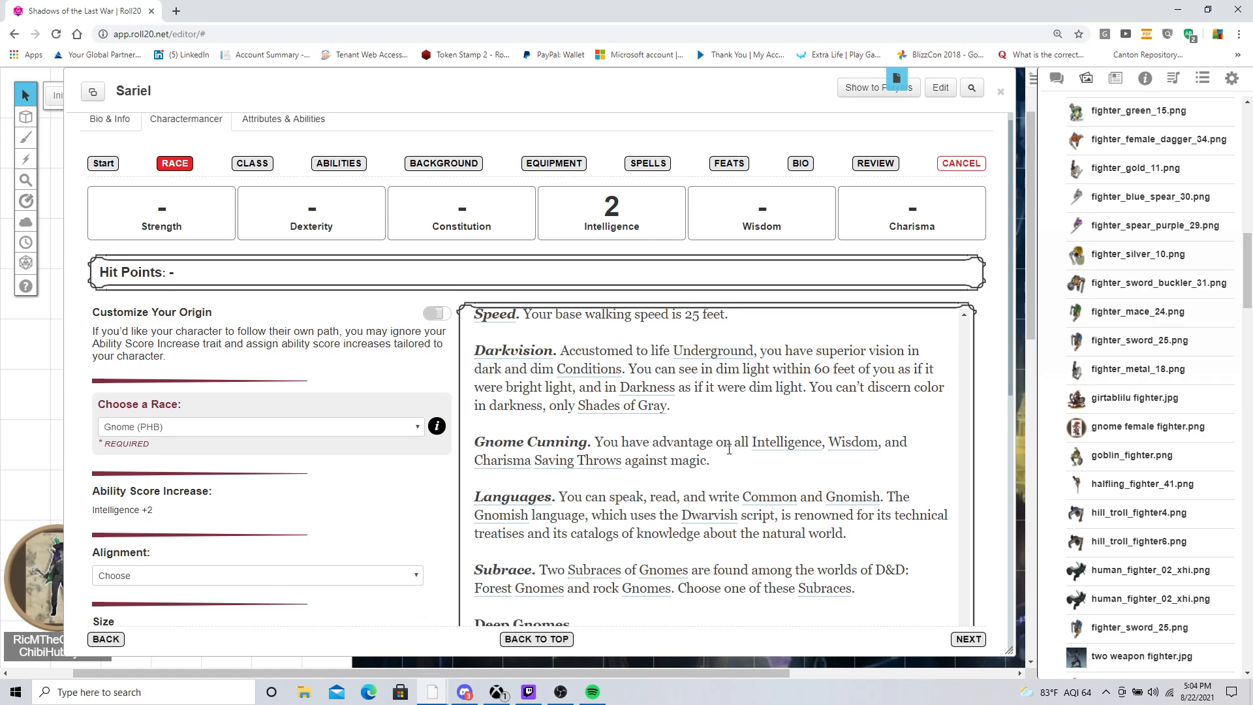
scroll(718, 519, "down", 1)
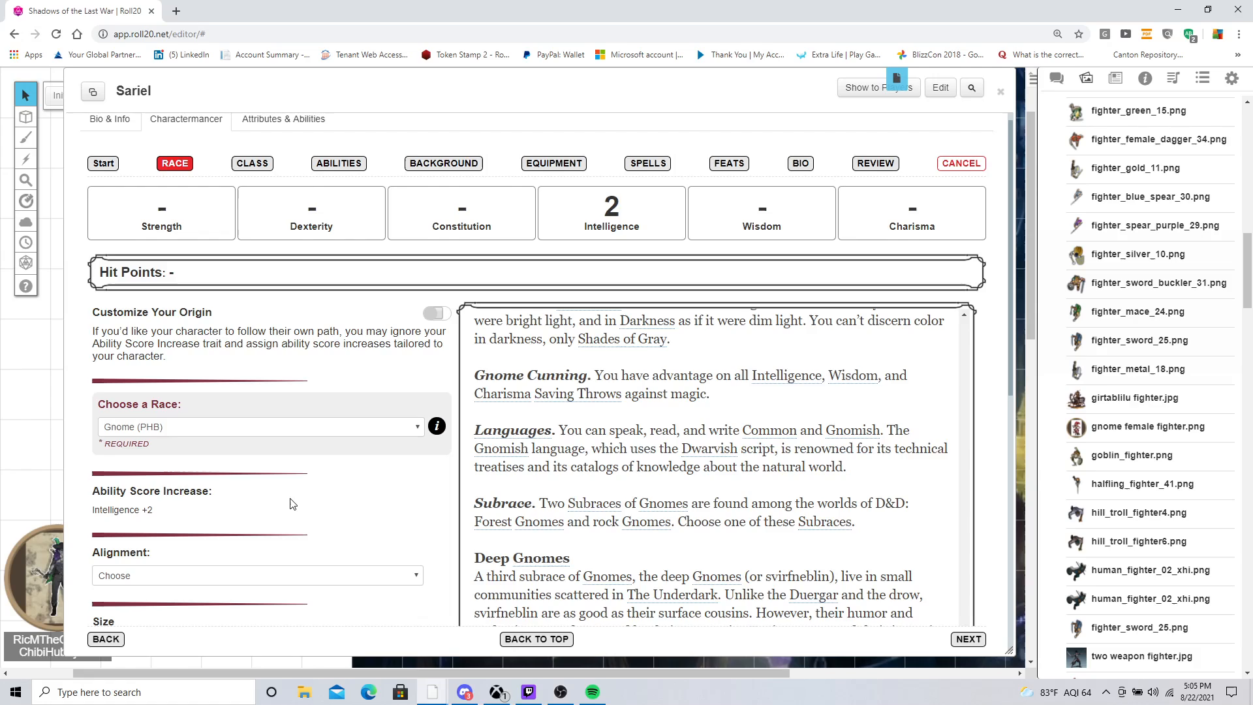
Step: Set Sariel's alignment to Chaotic Neutral and check the choice against the other alignments
scroll(294, 503, "down", 3)
left_click(193, 380)
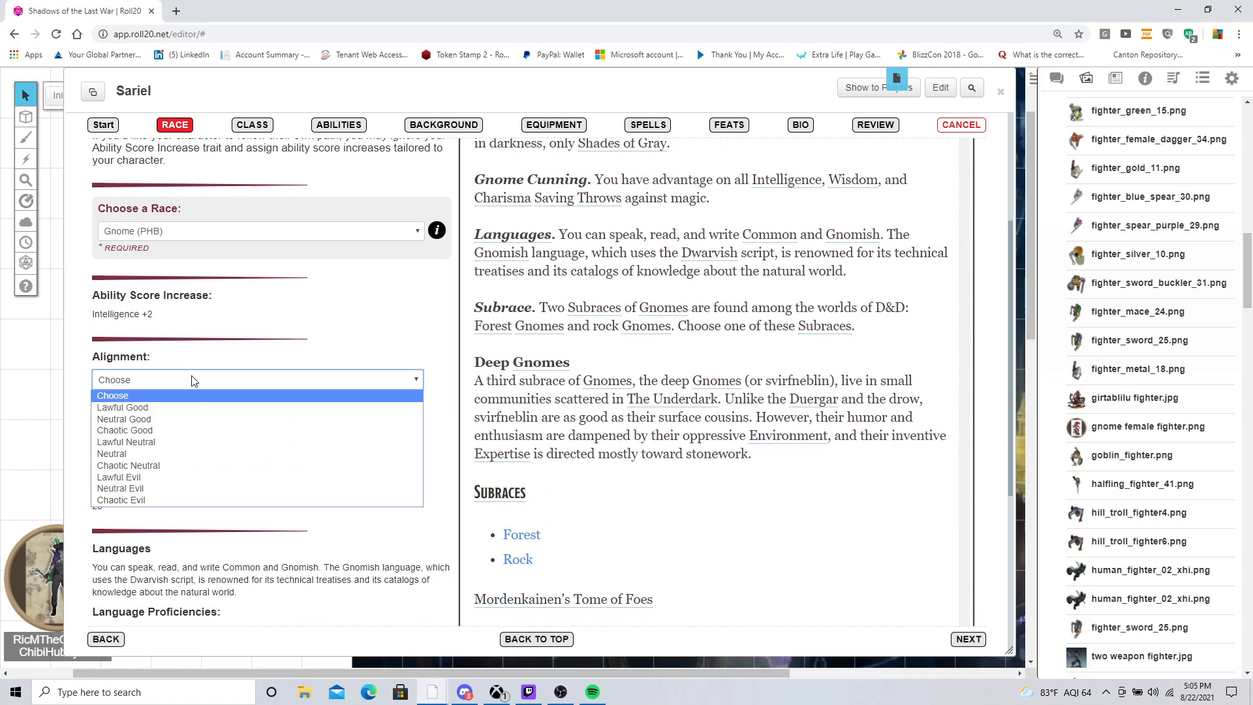
left_click(196, 464)
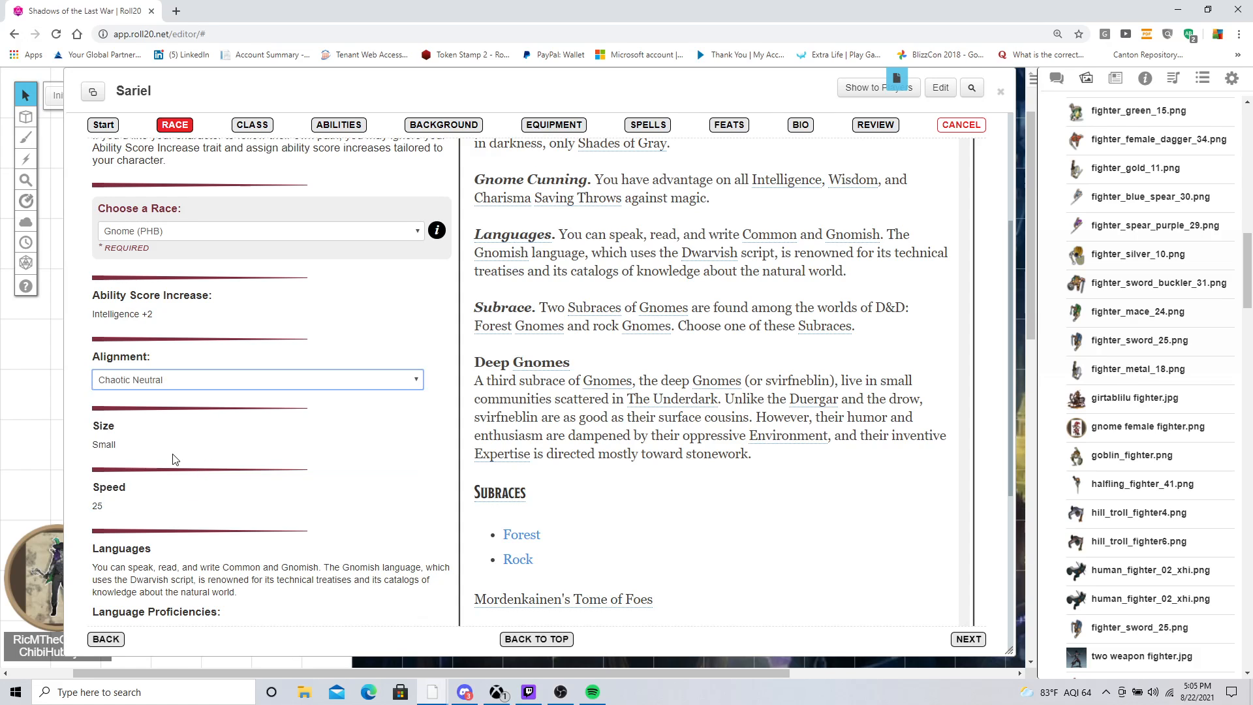
scroll(175, 459, "down", 5)
scroll(135, 460, "up", 4)
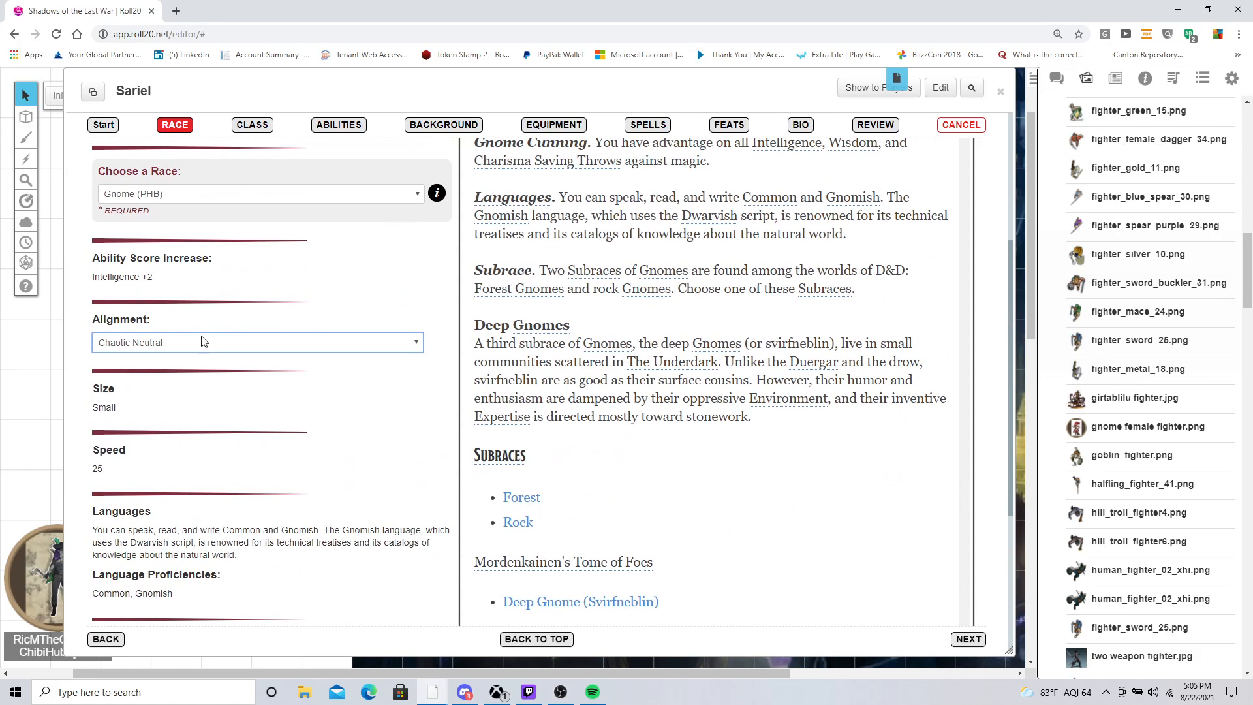
left_click(194, 343)
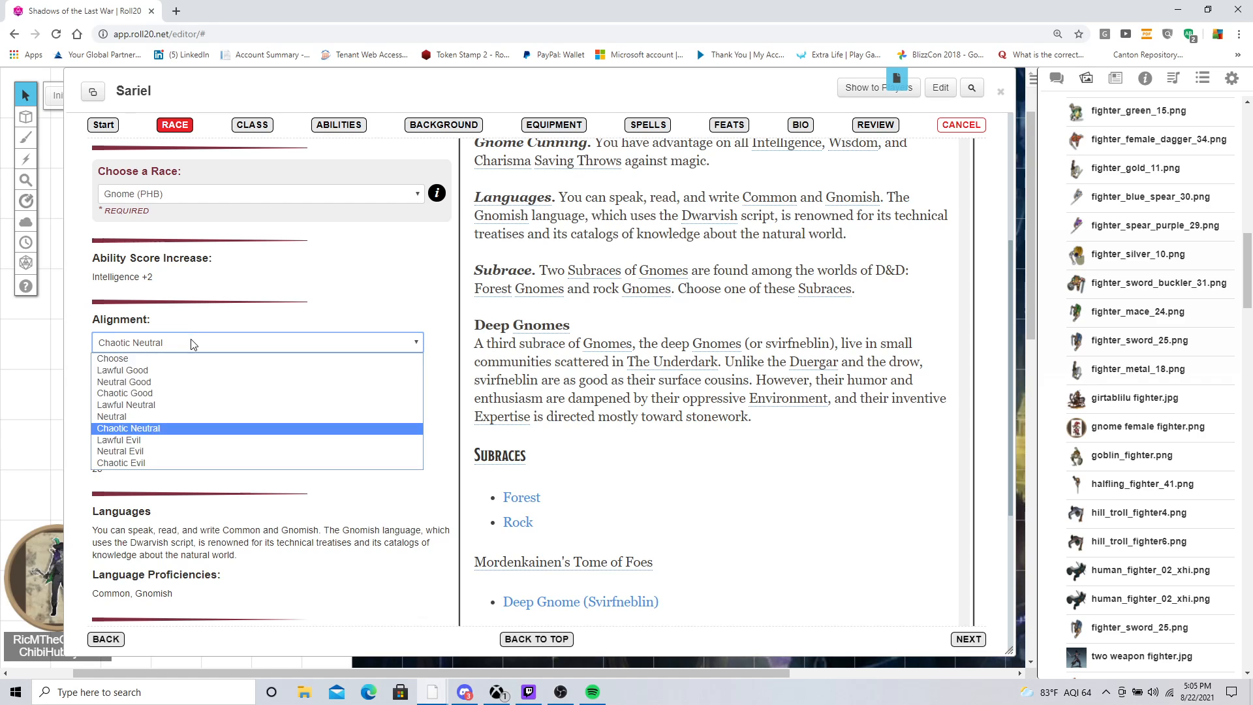
left_click(193, 344)
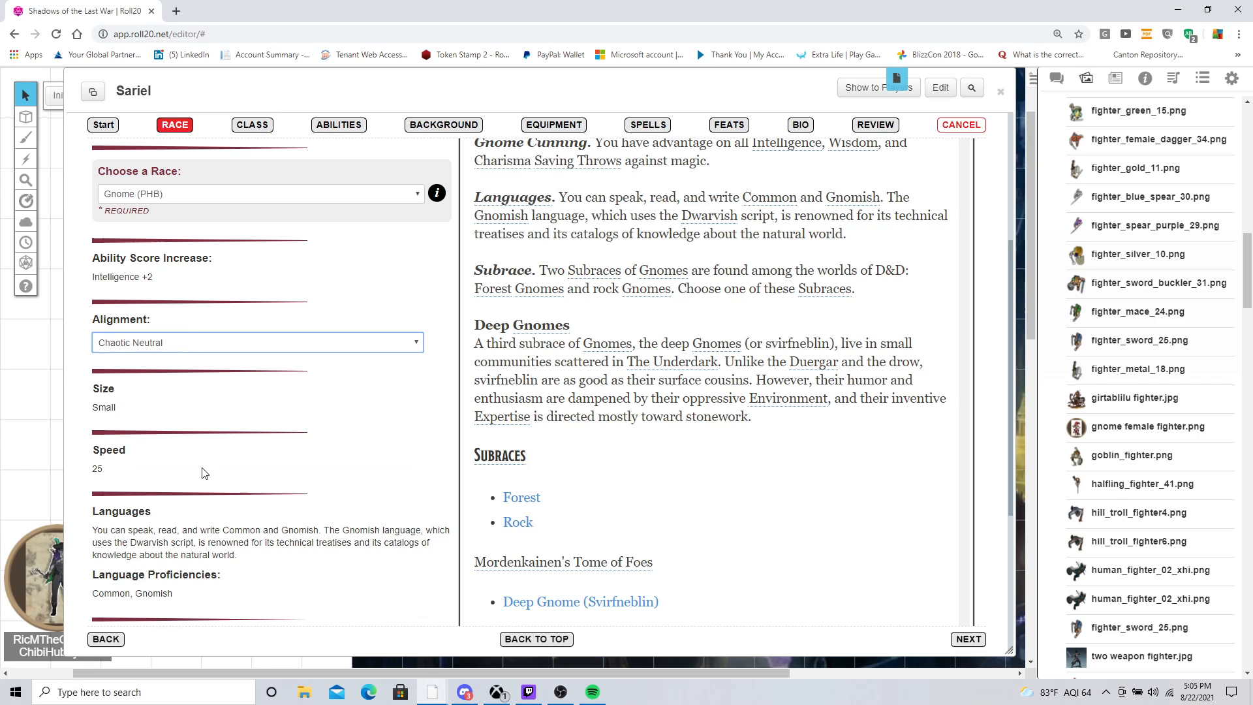
Step: Choose Mark of Scribing Gnome (ERLW) as Sariel's subrace
scroll(203, 471, "down", 2)
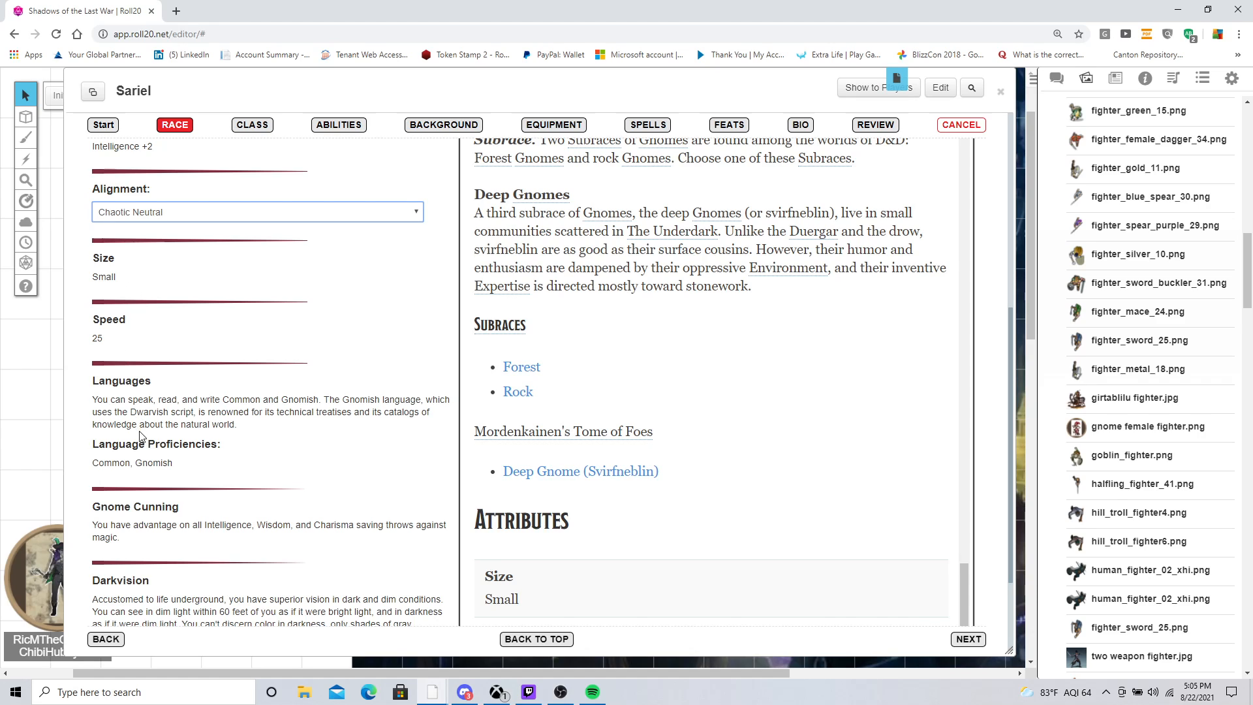
scroll(111, 545, "down", 2)
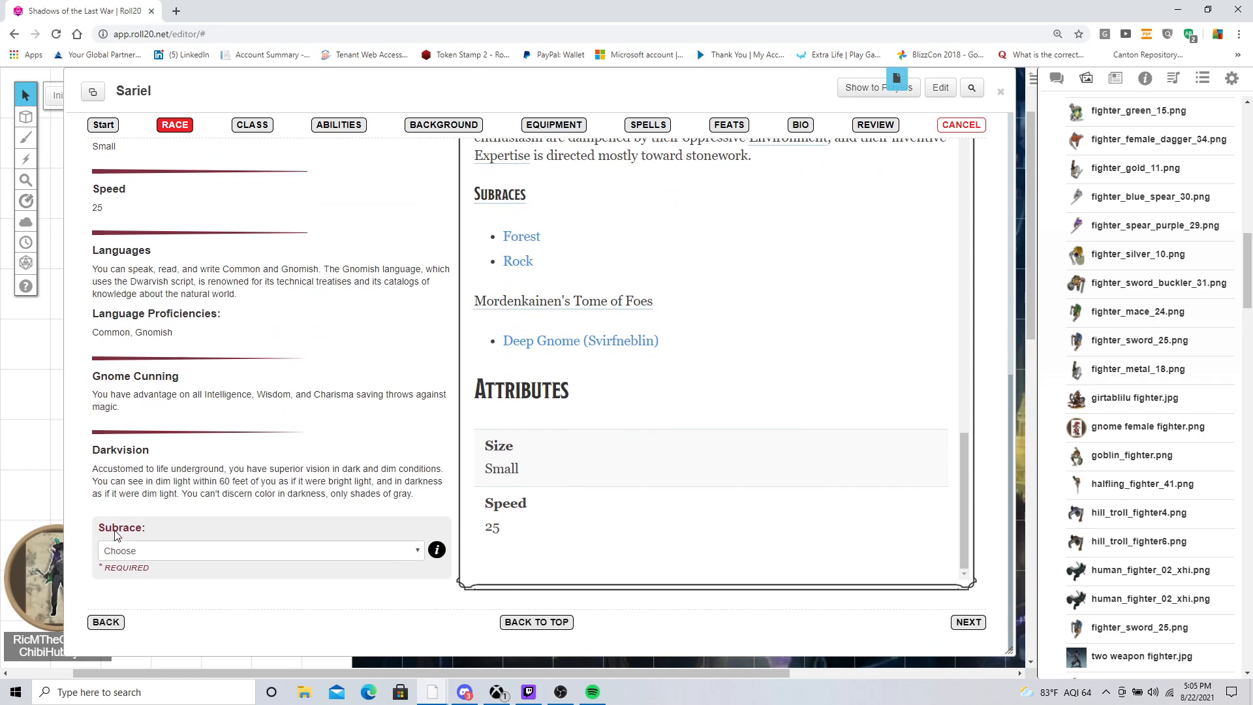
left_click(135, 550)
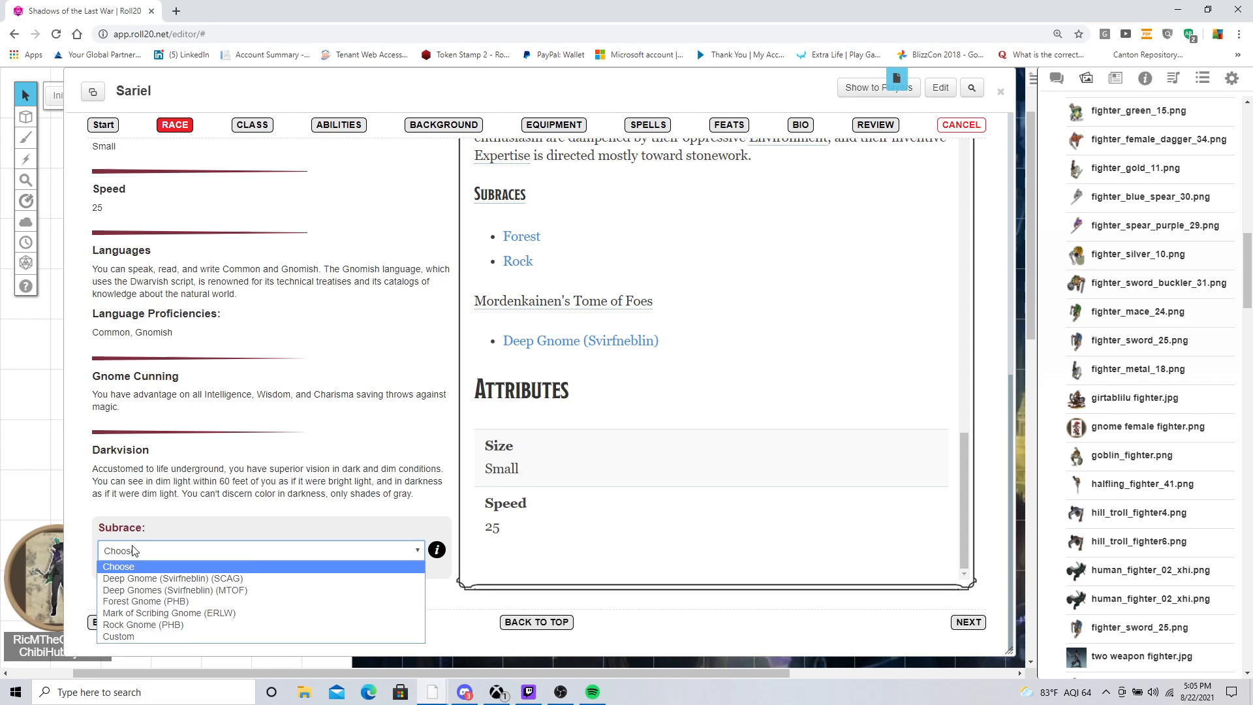
left_click(209, 614)
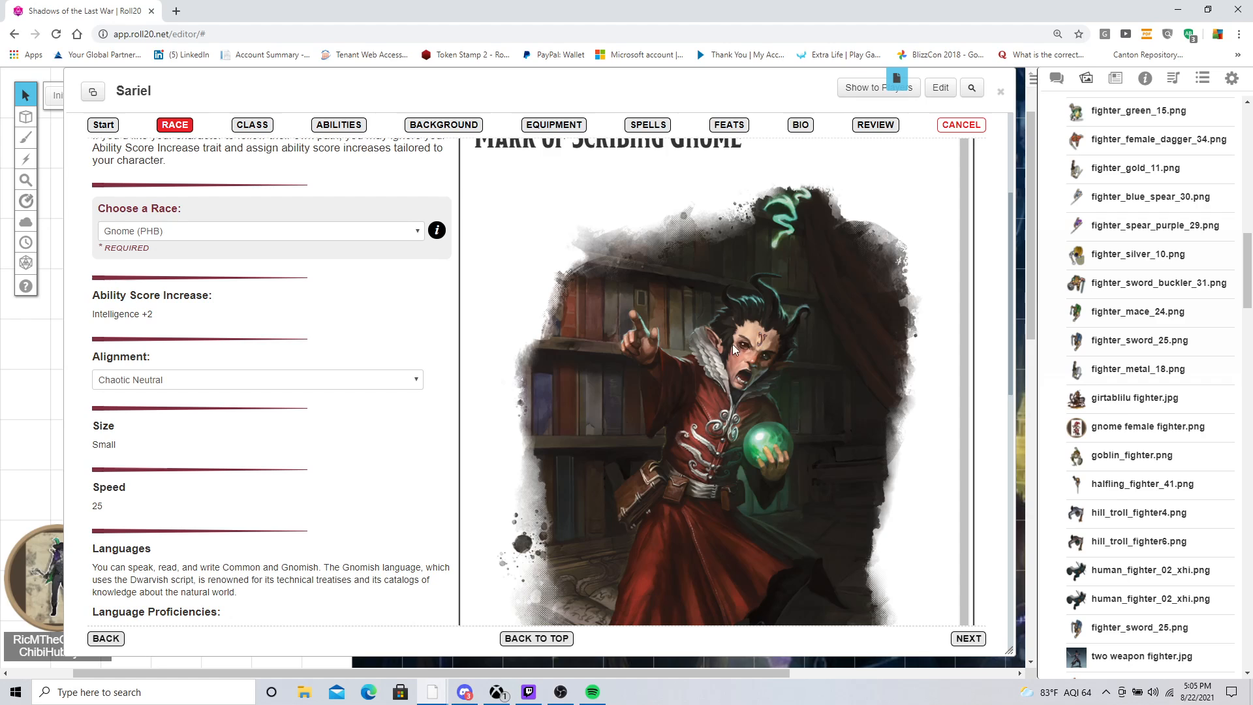
Step: Review the Mark of Scribing subrace traits, including Gifted Scribe, Scribe's Insight and Spells of the Mark
scroll(363, 425, "down", 2)
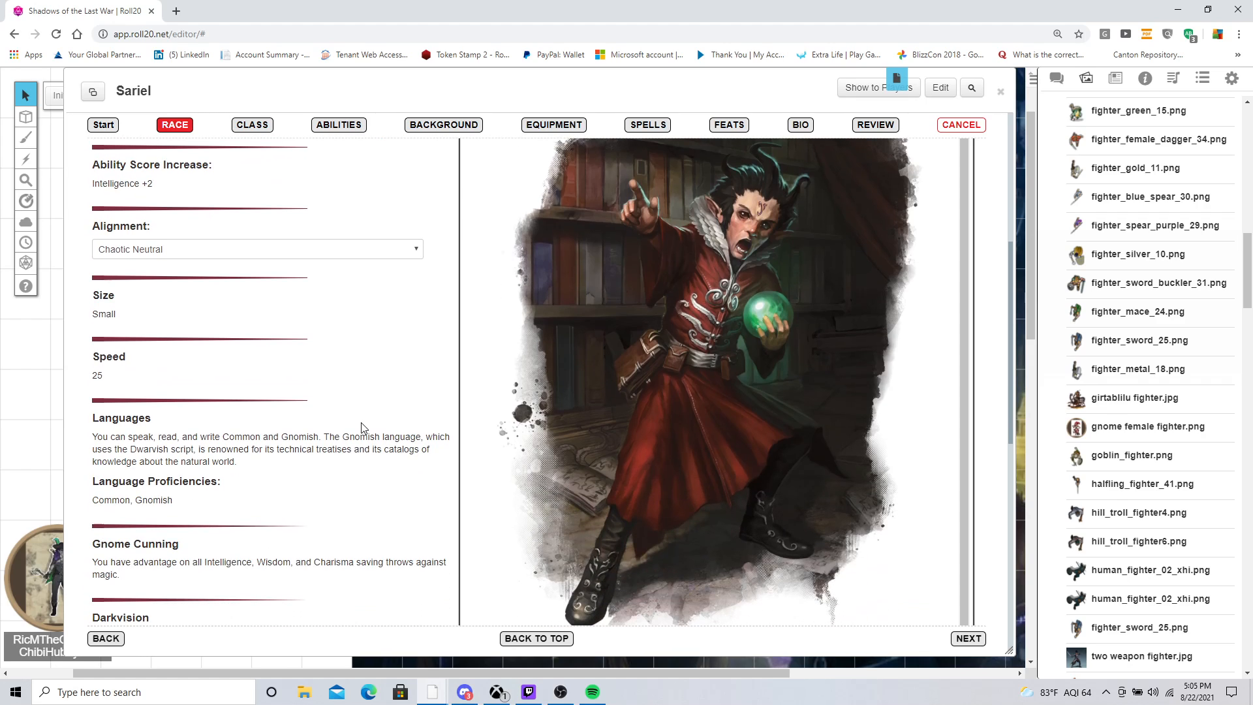
scroll(363, 427, "down", 2)
scroll(363, 427, "down", 1)
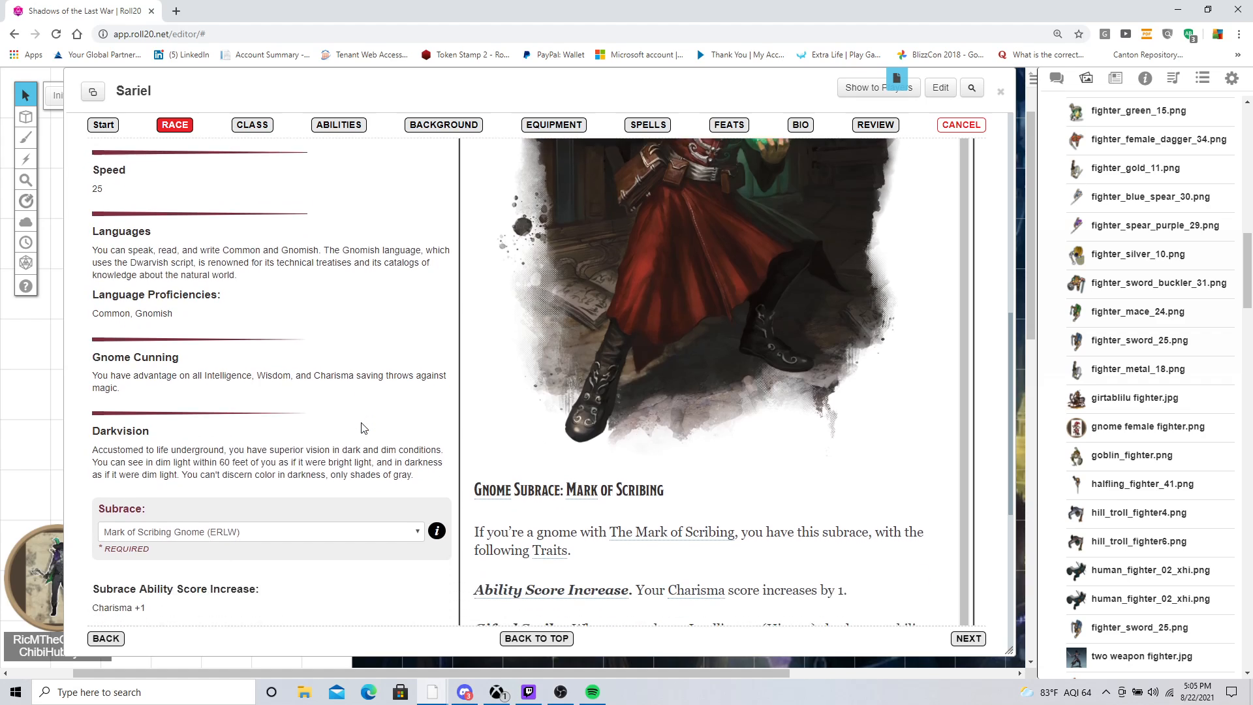
scroll(364, 426, "down", 2)
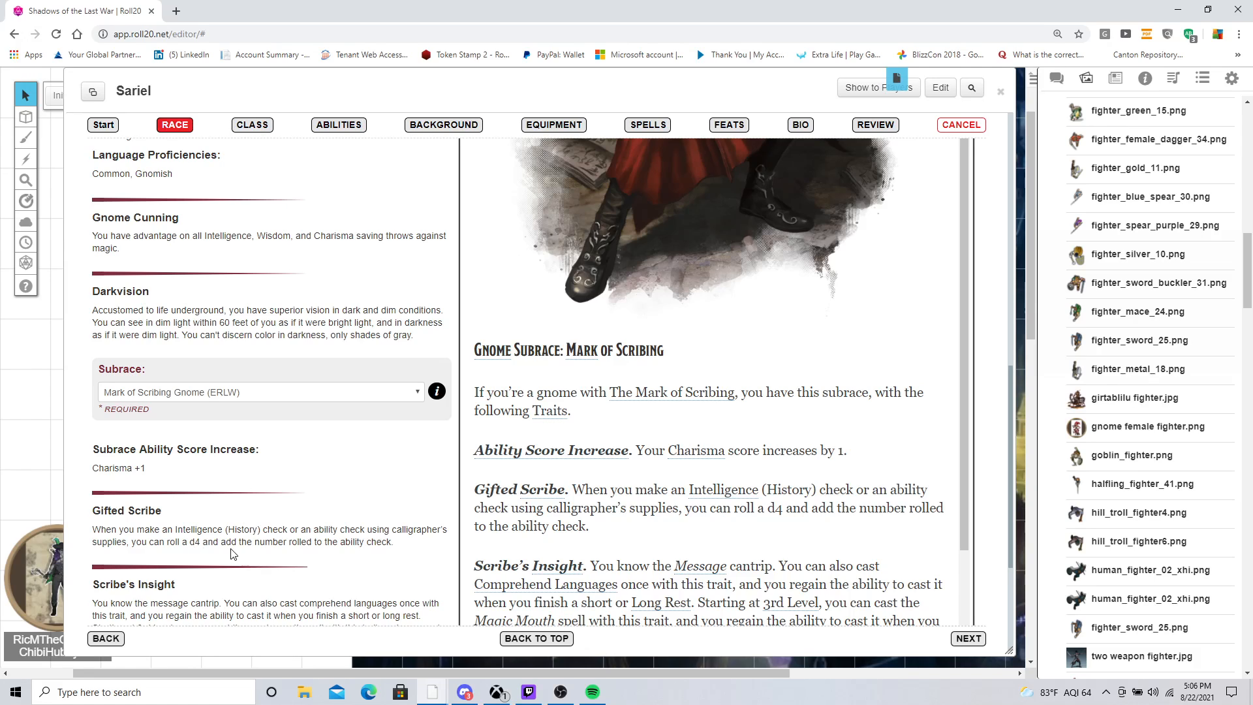
scroll(230, 551, "down", 1)
scroll(229, 551, "down", 1)
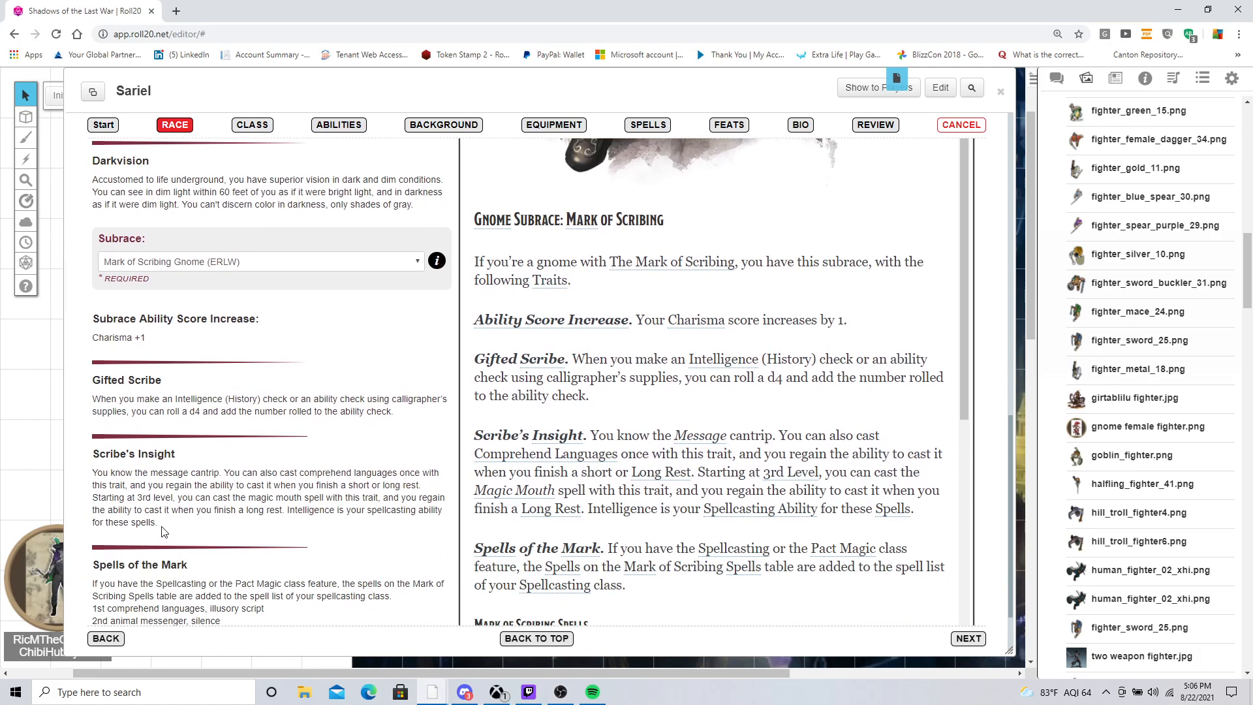
scroll(138, 554, "down", 1)
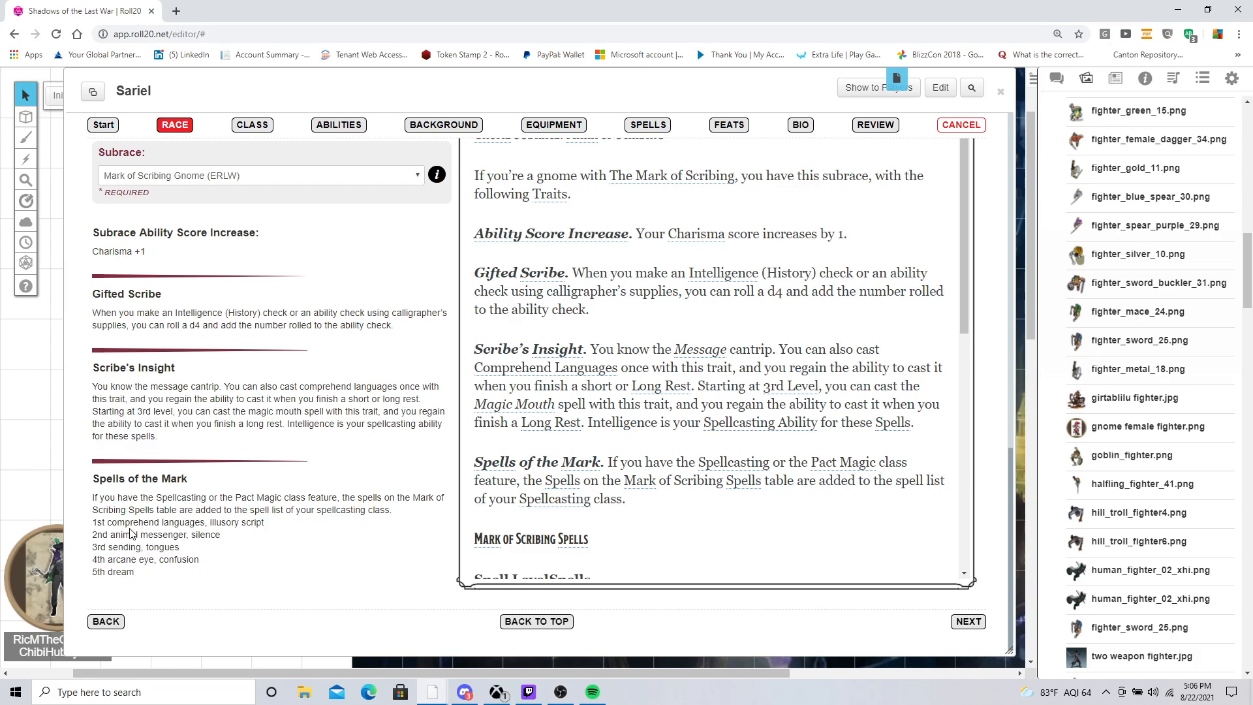
Step: Proceed to the class selection and choose Artificer (ERLW) as Sariel's class
left_click(968, 622)
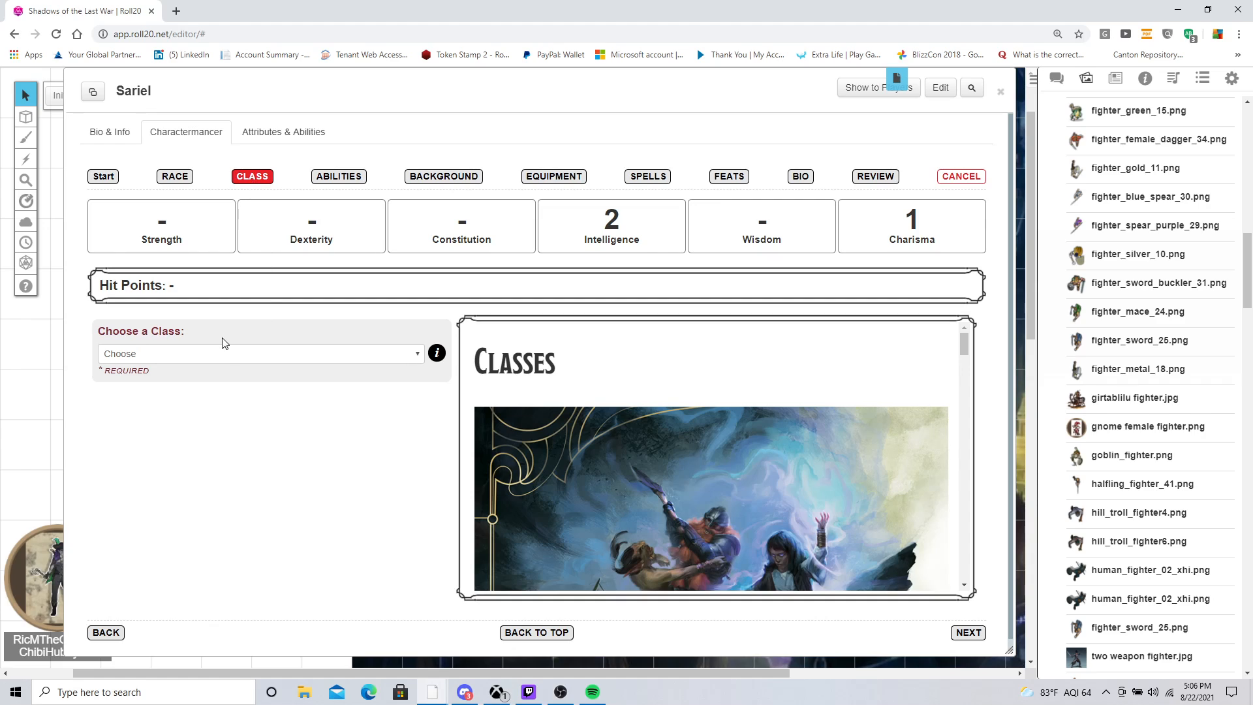
left_click(193, 358)
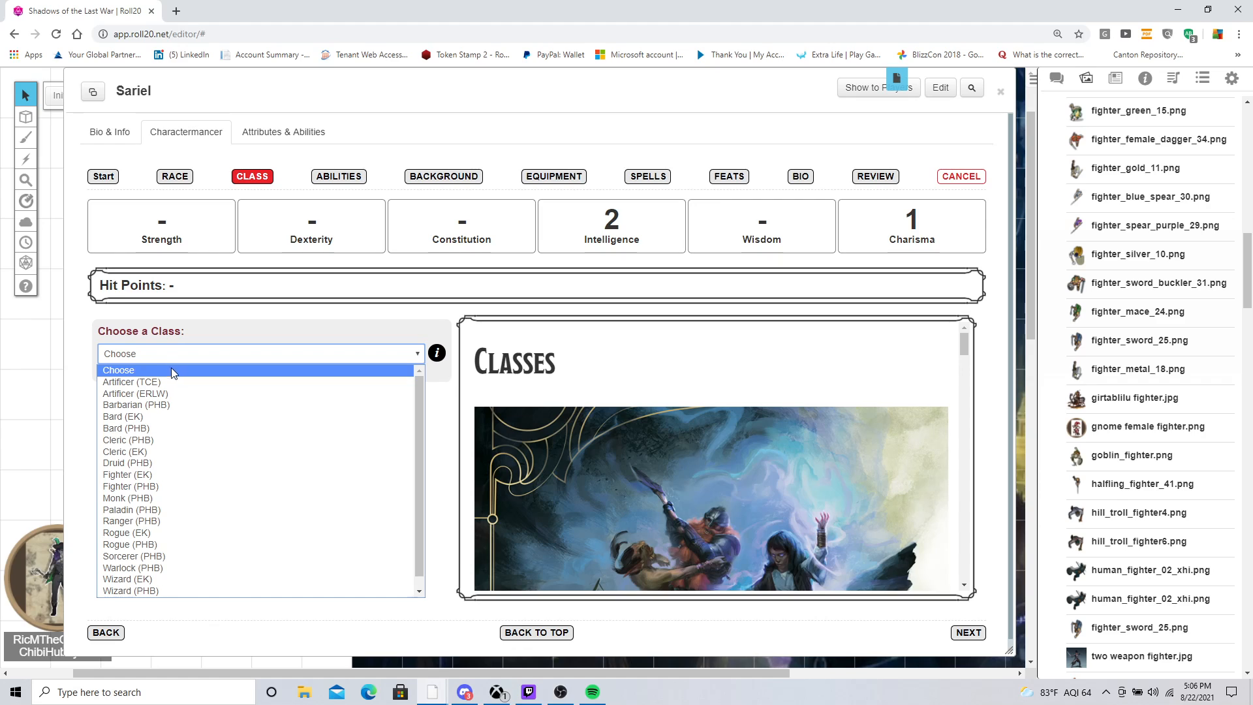
left_click(161, 394)
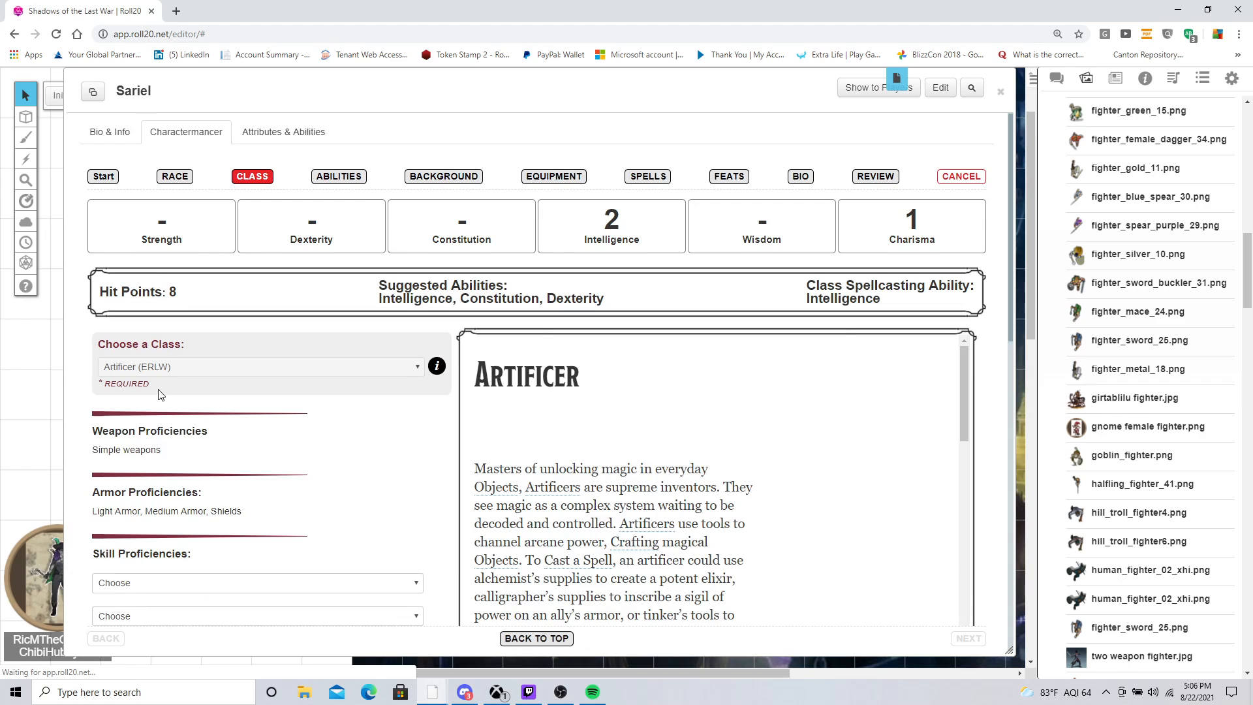
scroll(161, 394, "down", 4)
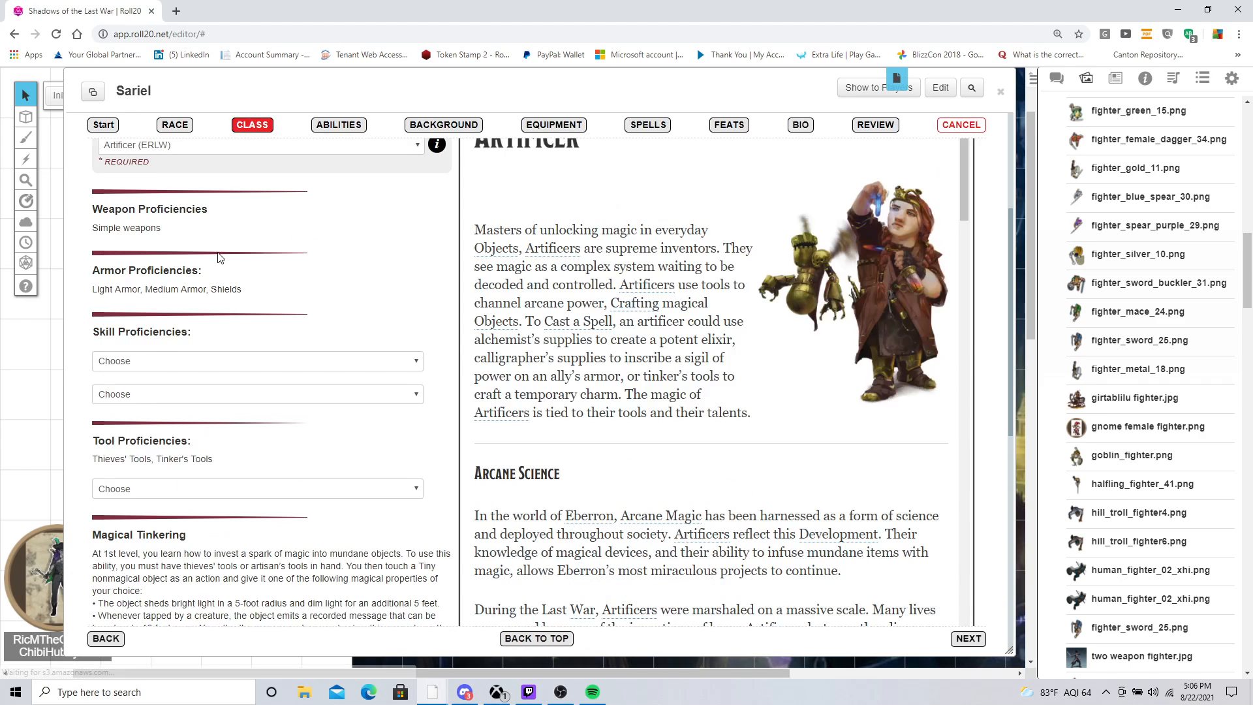
scroll(219, 257, "up", 1)
left_click(205, 211)
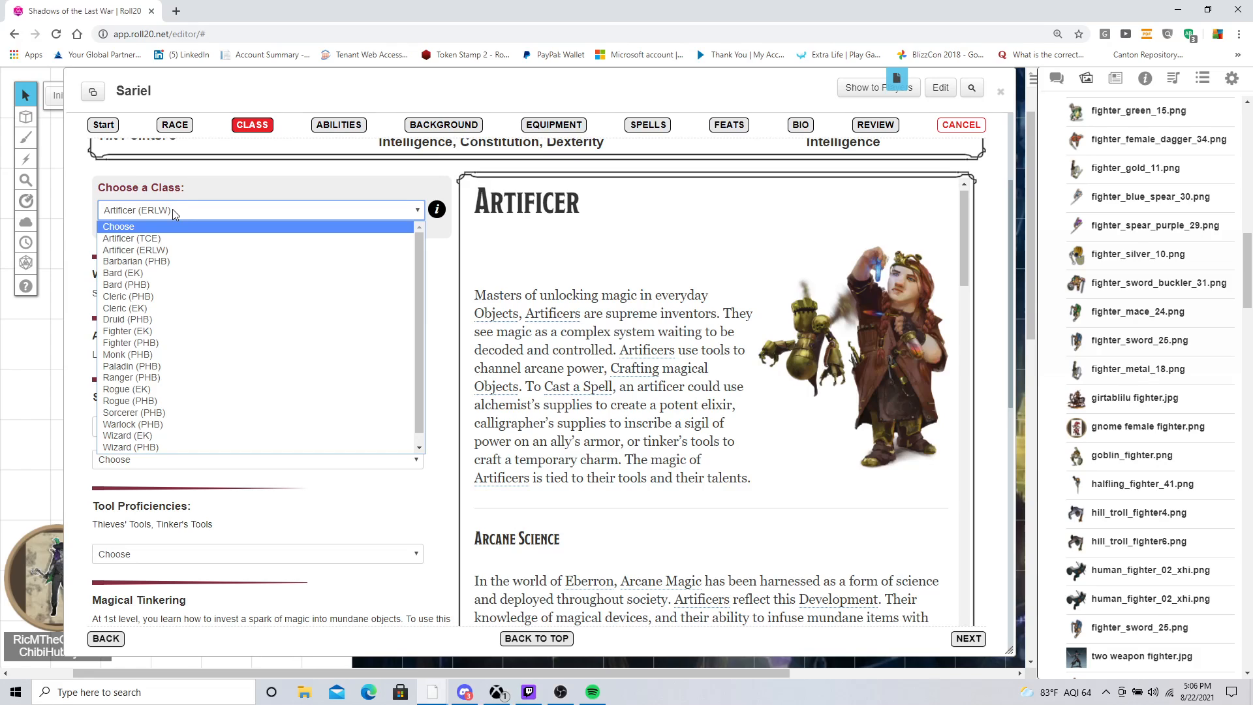
left_click(227, 528)
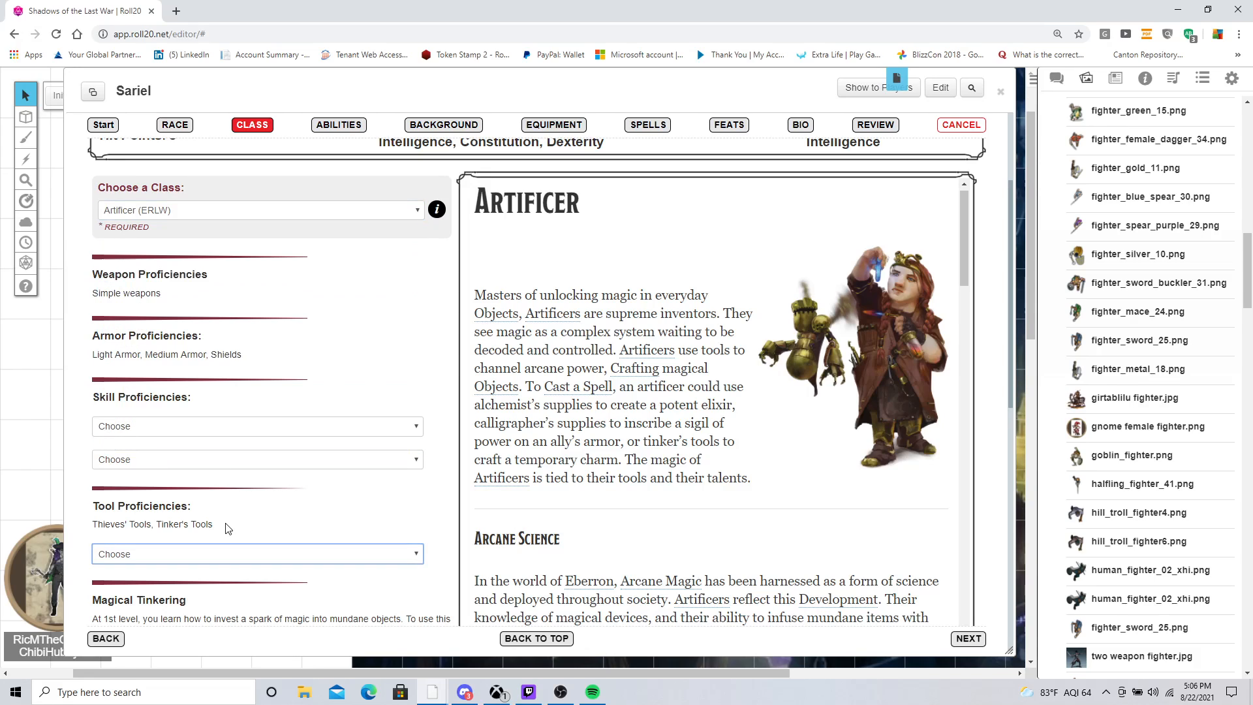
Step: Choose Arcana and History as the artificer's two skill proficiencies
left_click(148, 428)
left_click(150, 450)
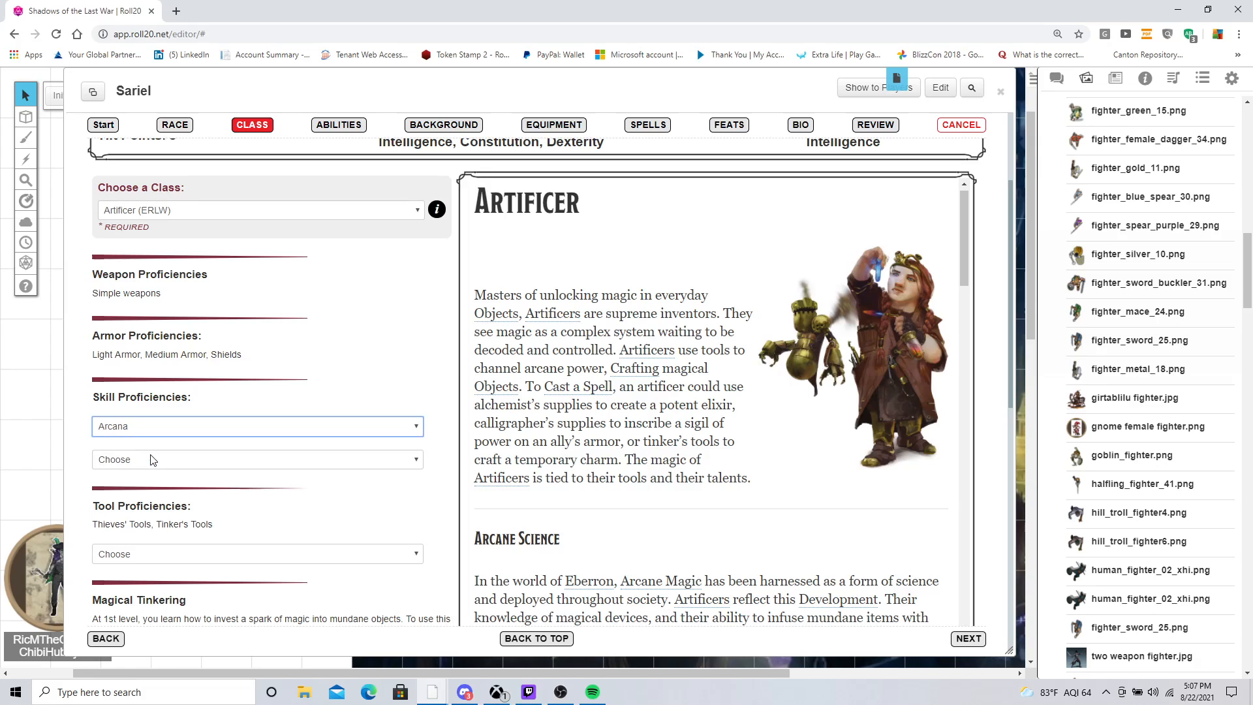
left_click(150, 461)
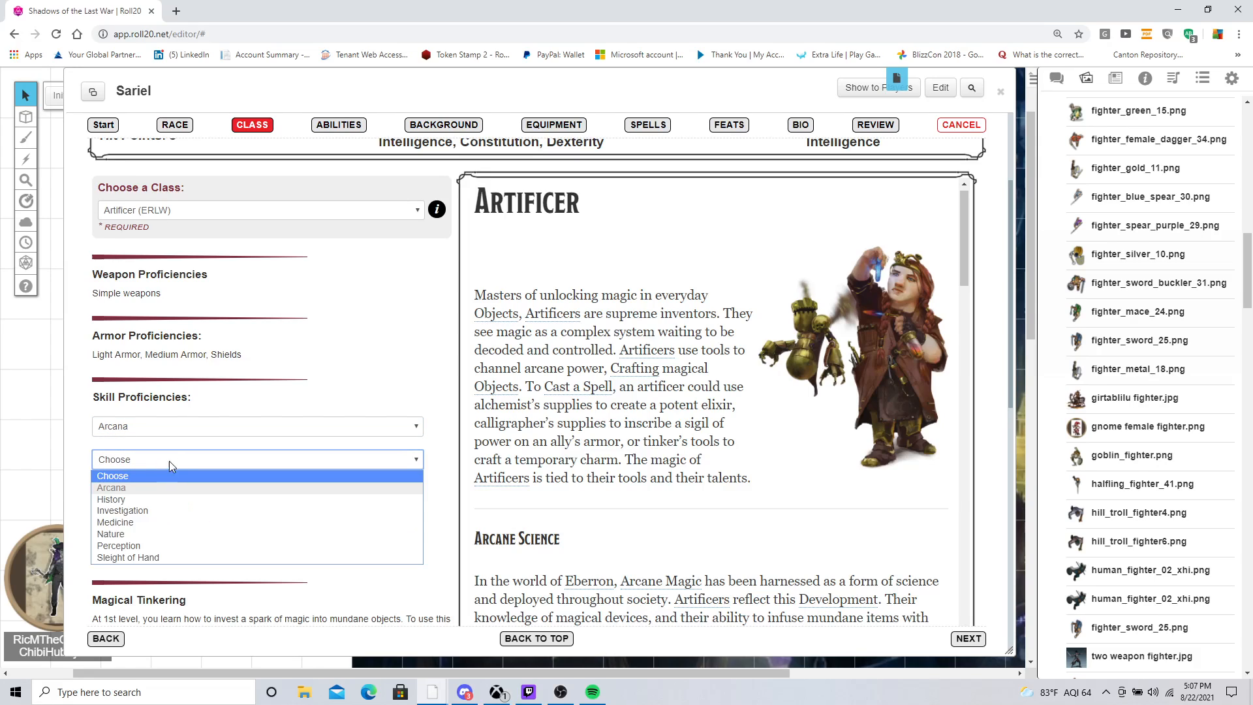
left_click(148, 499)
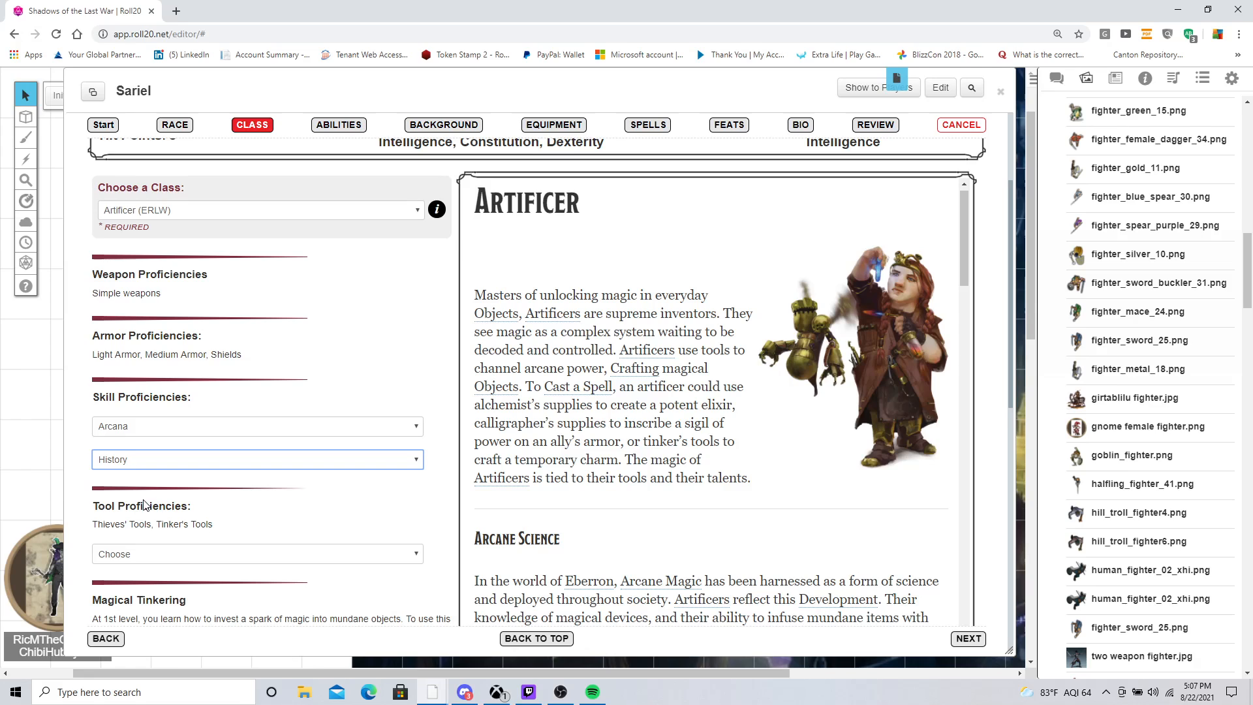
Step: Choose Calligrapher's Supplies (SRD) as the artificer's additional tool proficiency
scroll(144, 503, "down", 3)
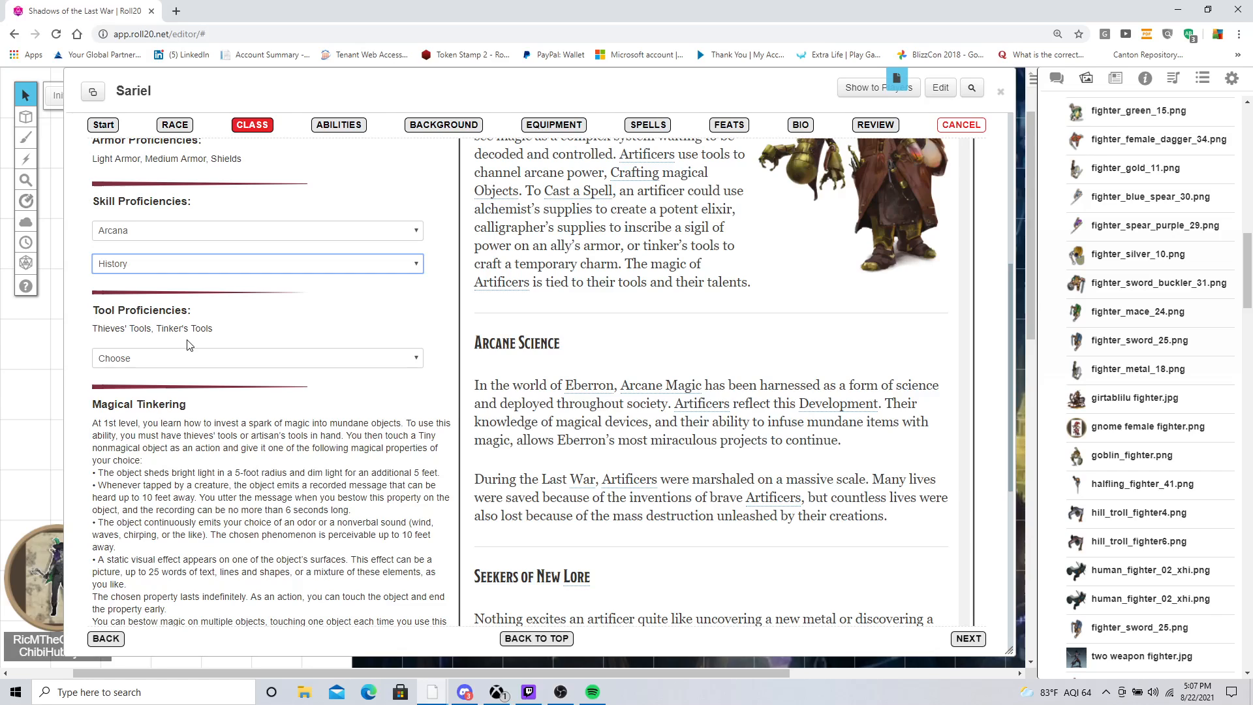
left_click(130, 360)
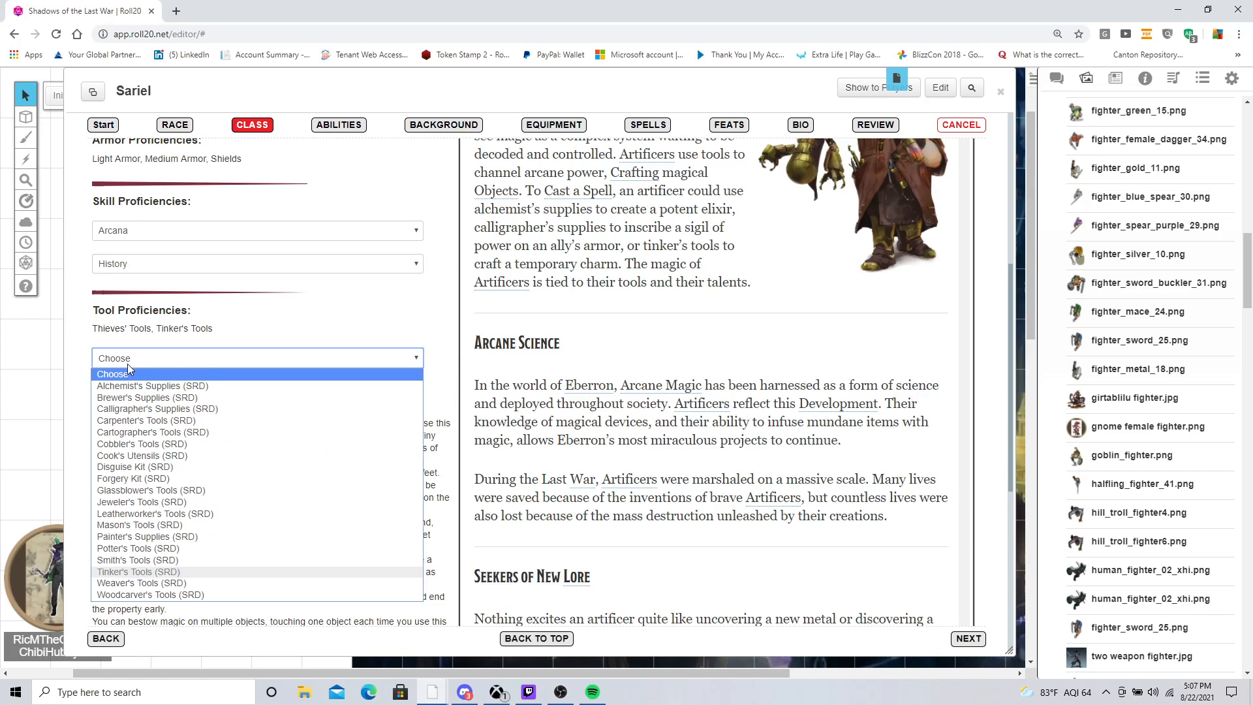
left_click(189, 408)
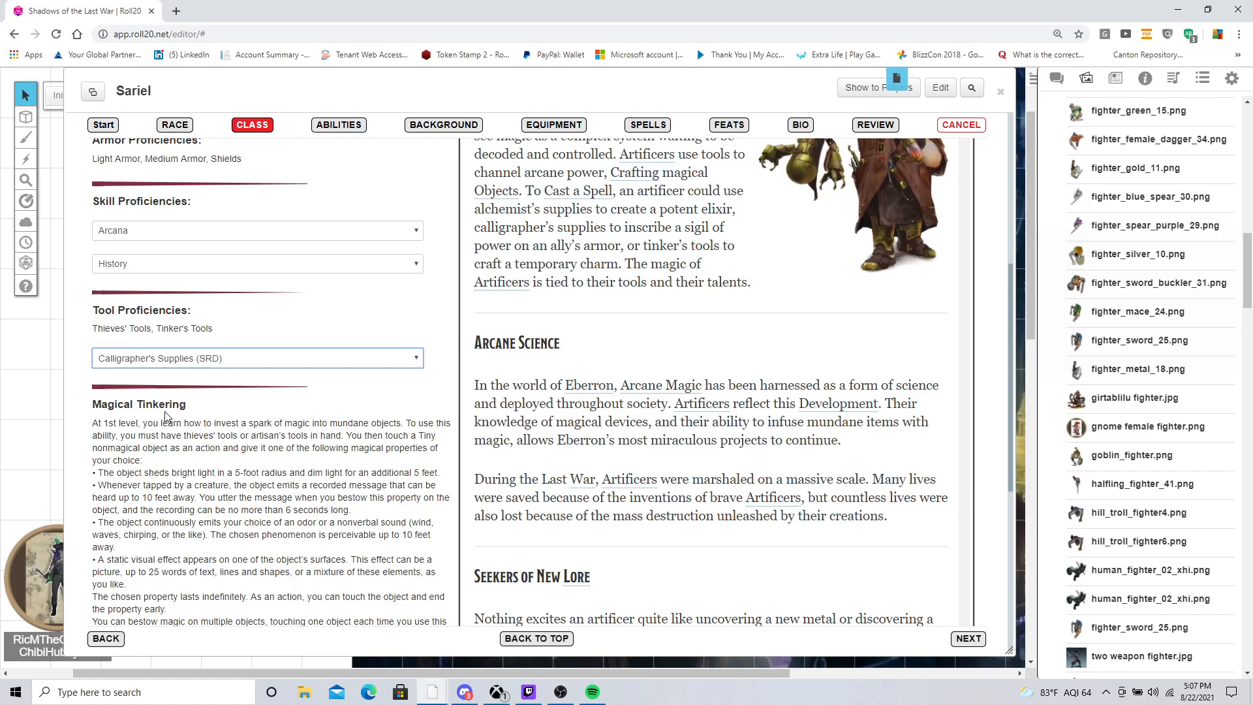
Step: Review the artificer's Magical Tinkering and Spellcasting features and the class equipment list
scroll(168, 417, "down", 2)
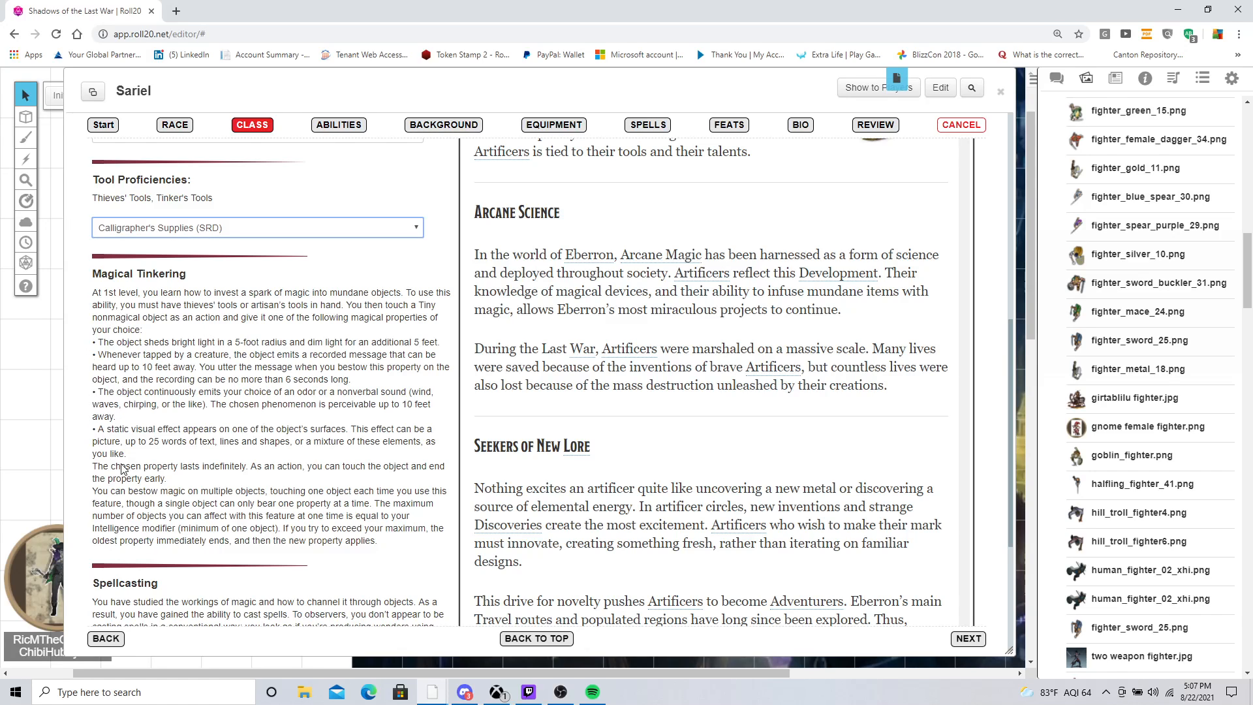
scroll(129, 563, "down", 1)
scroll(130, 563, "down", 1)
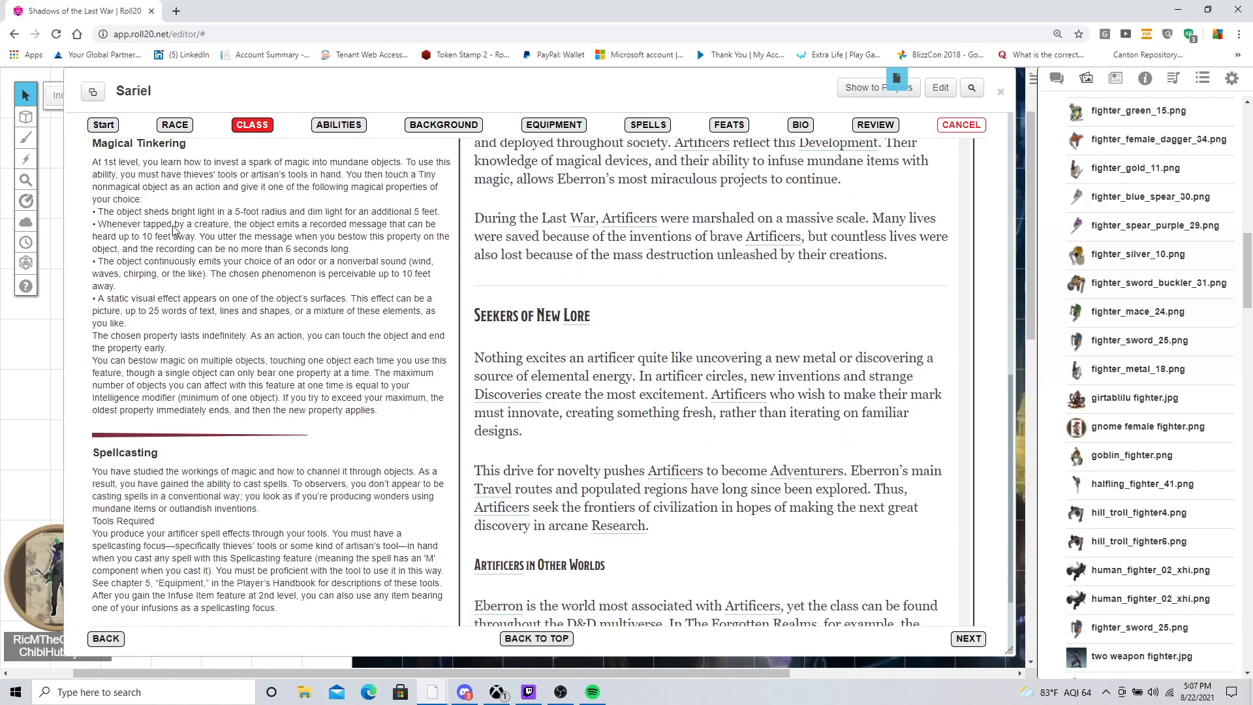
scroll(137, 466, "down", 2)
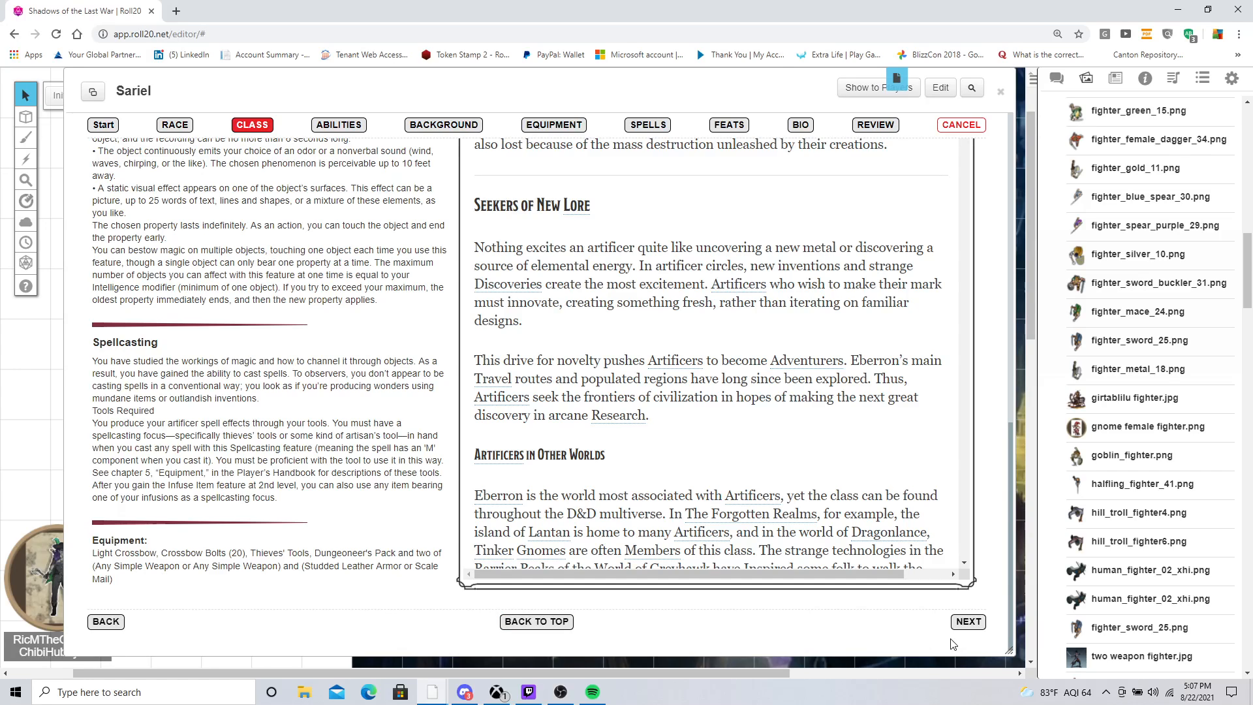
Step: Proceed to the ability scores, choose the Roll for Stats method, and roll 4d6 dropping the lowest
left_click(966, 623)
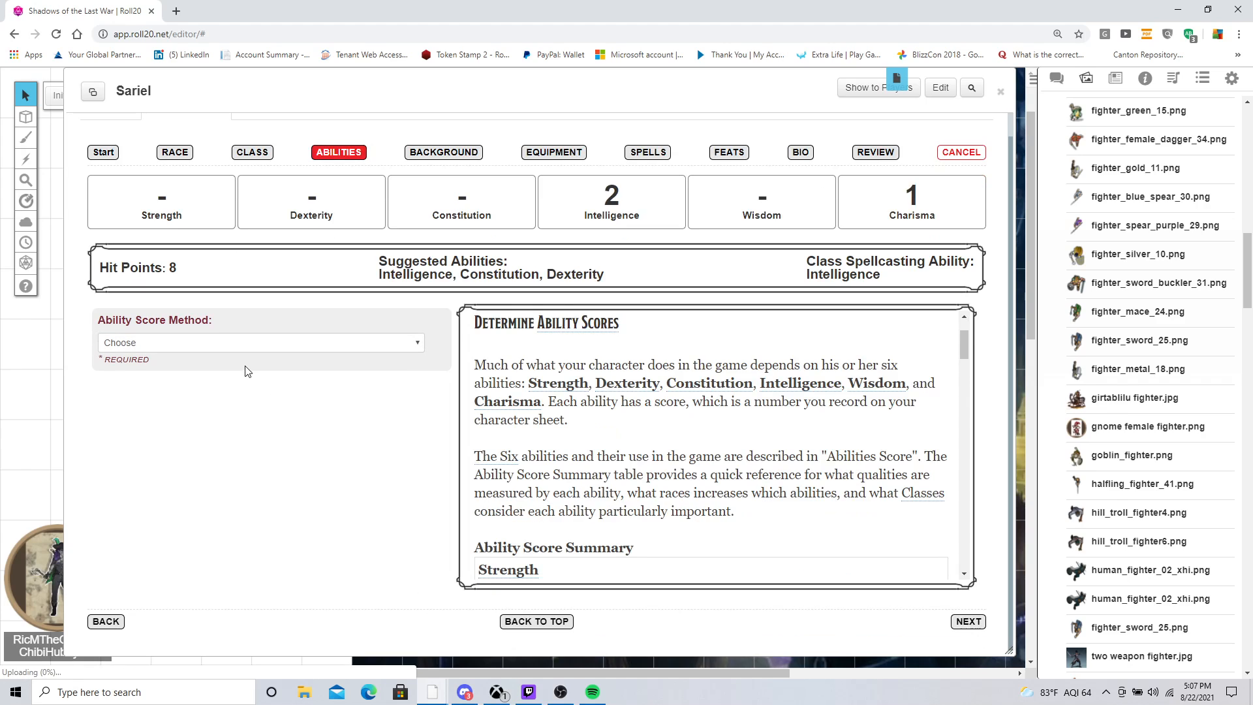
left_click(240, 352)
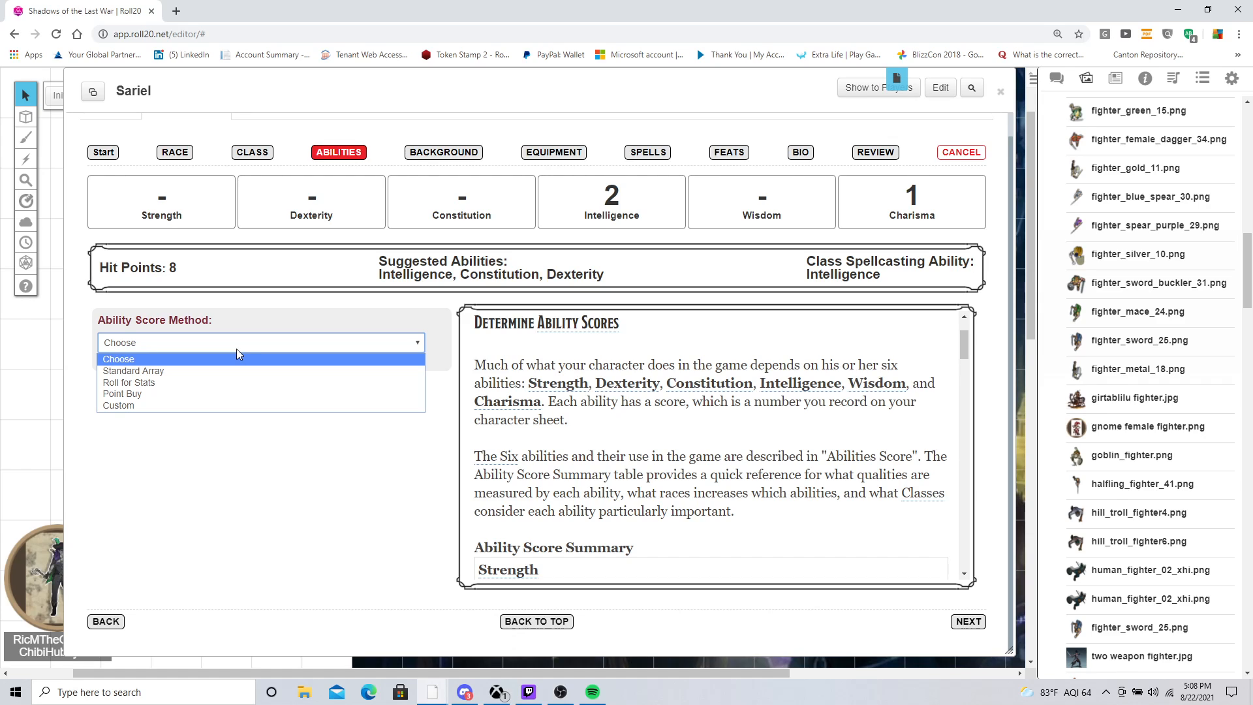
left_click(184, 384)
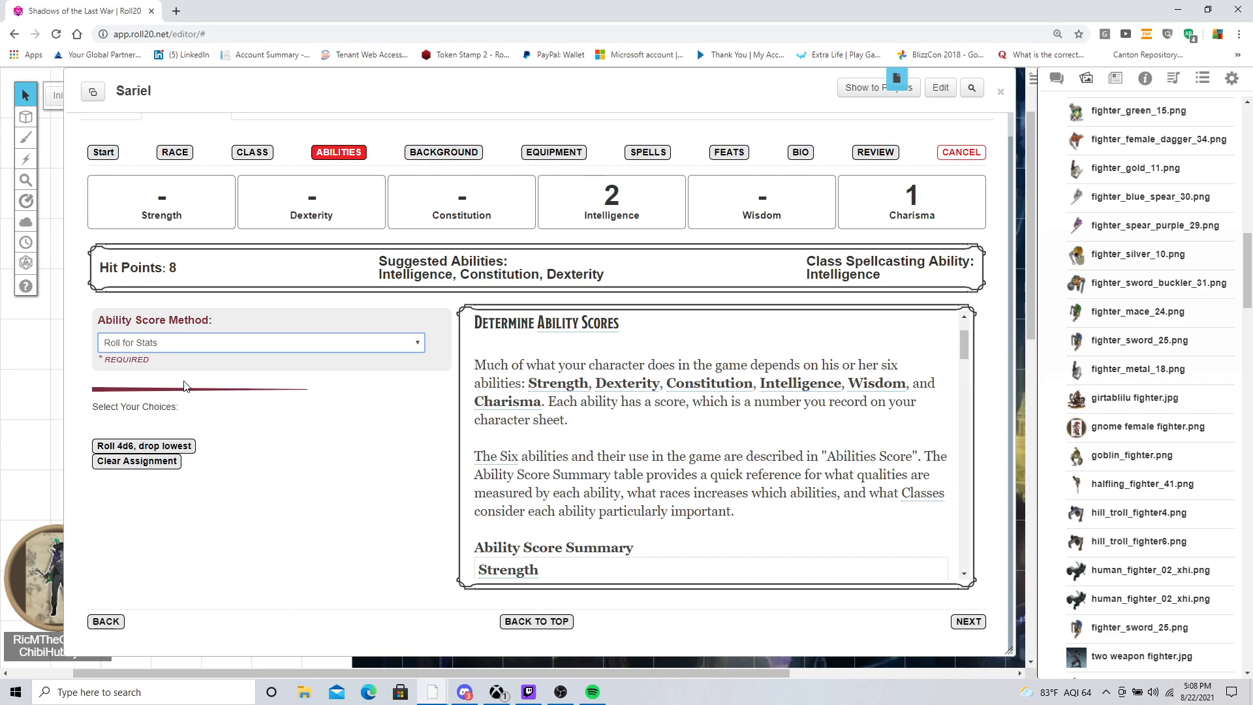
left_click(123, 451)
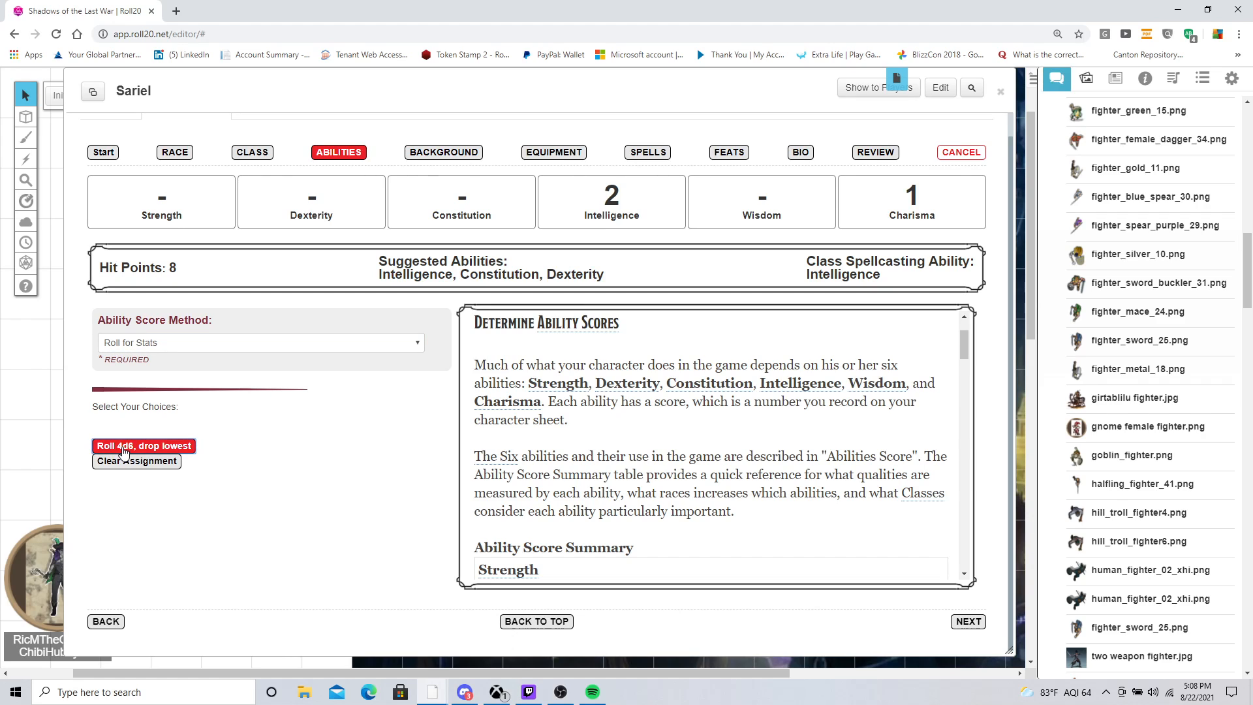
Step: Assign the rolled scores: Strength 12, Dexterity 14, Constitution 12, Intelligence 16, Wisdom 6, and Charisma 15
scroll(258, 480, "down", 3)
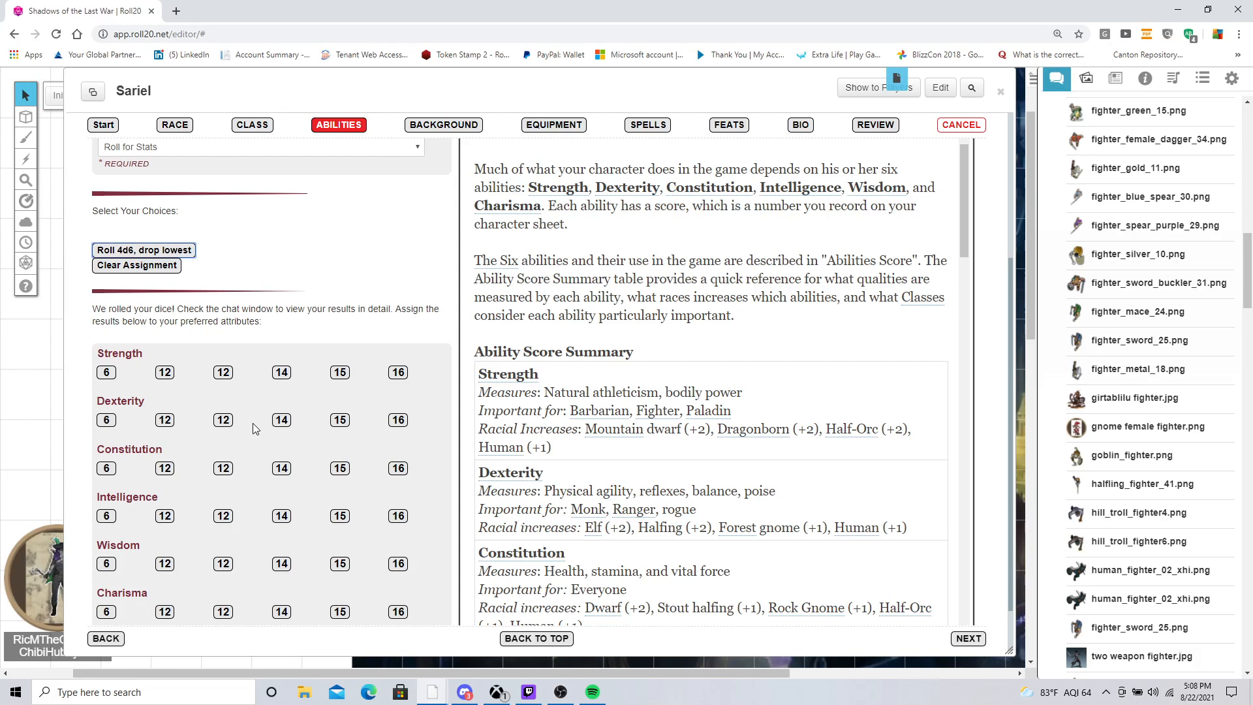
left_click(166, 374)
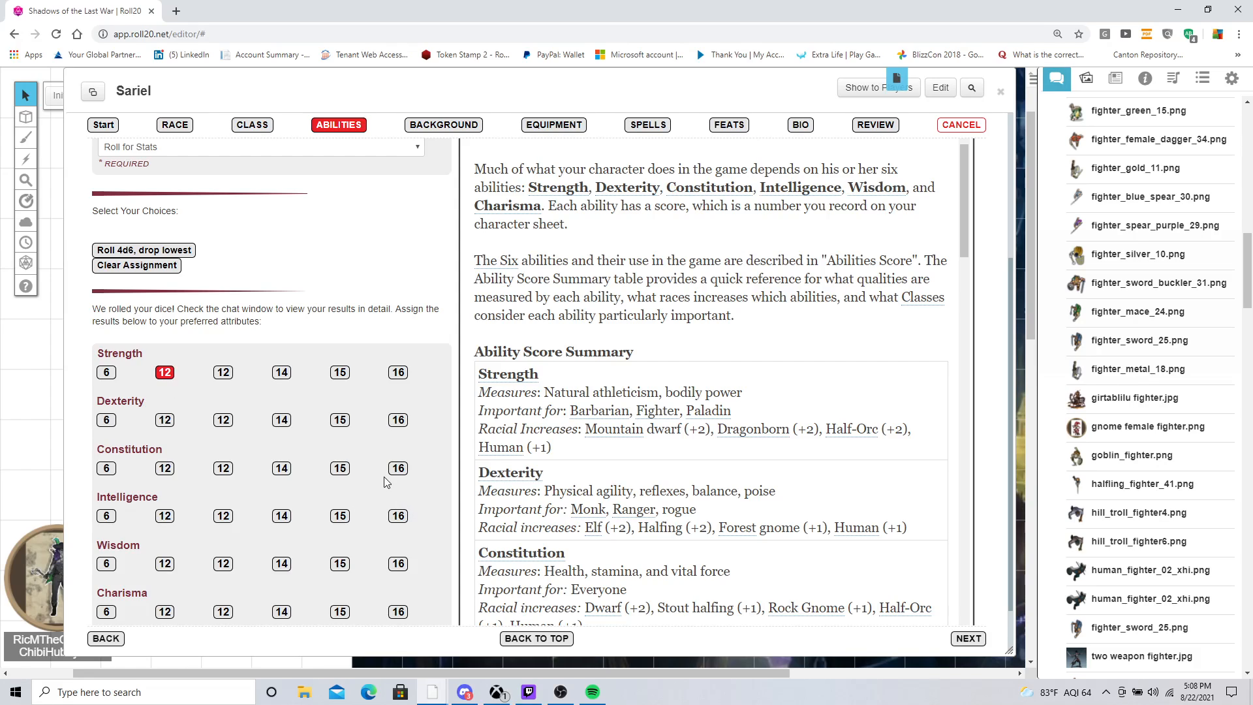
left_click(290, 428)
scroll(246, 480, "down", 1)
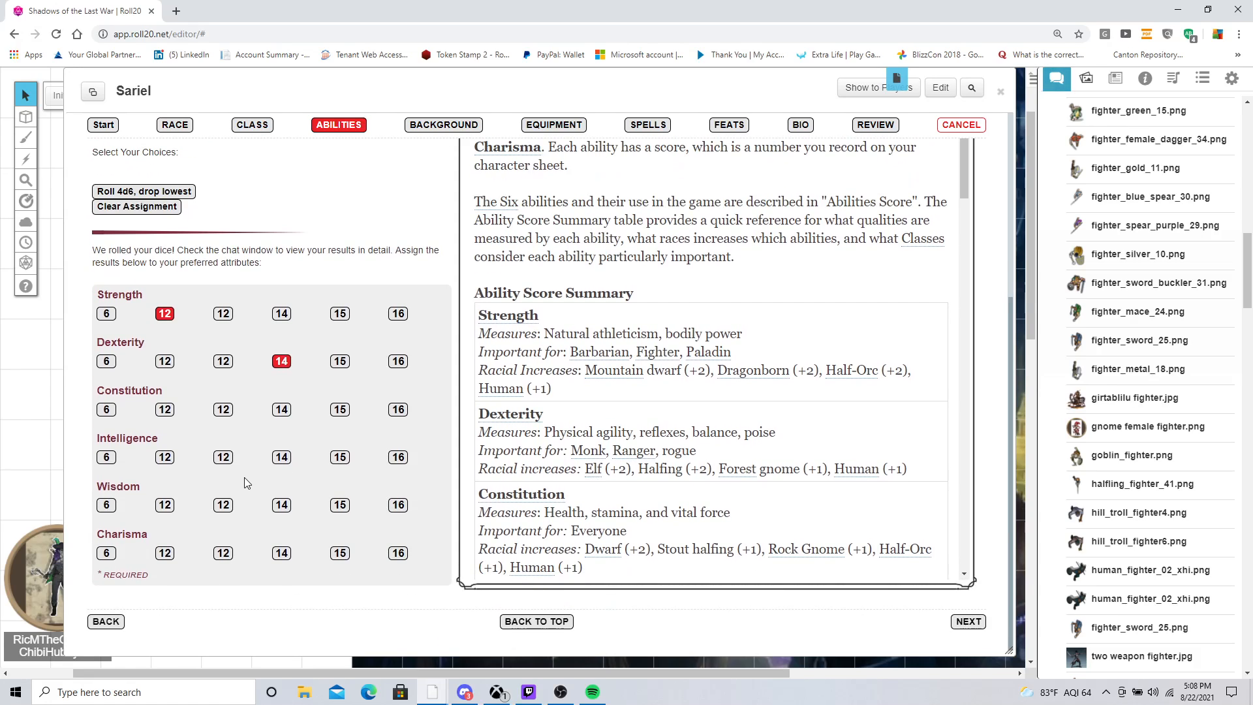
left_click(224, 409)
left_click(346, 459)
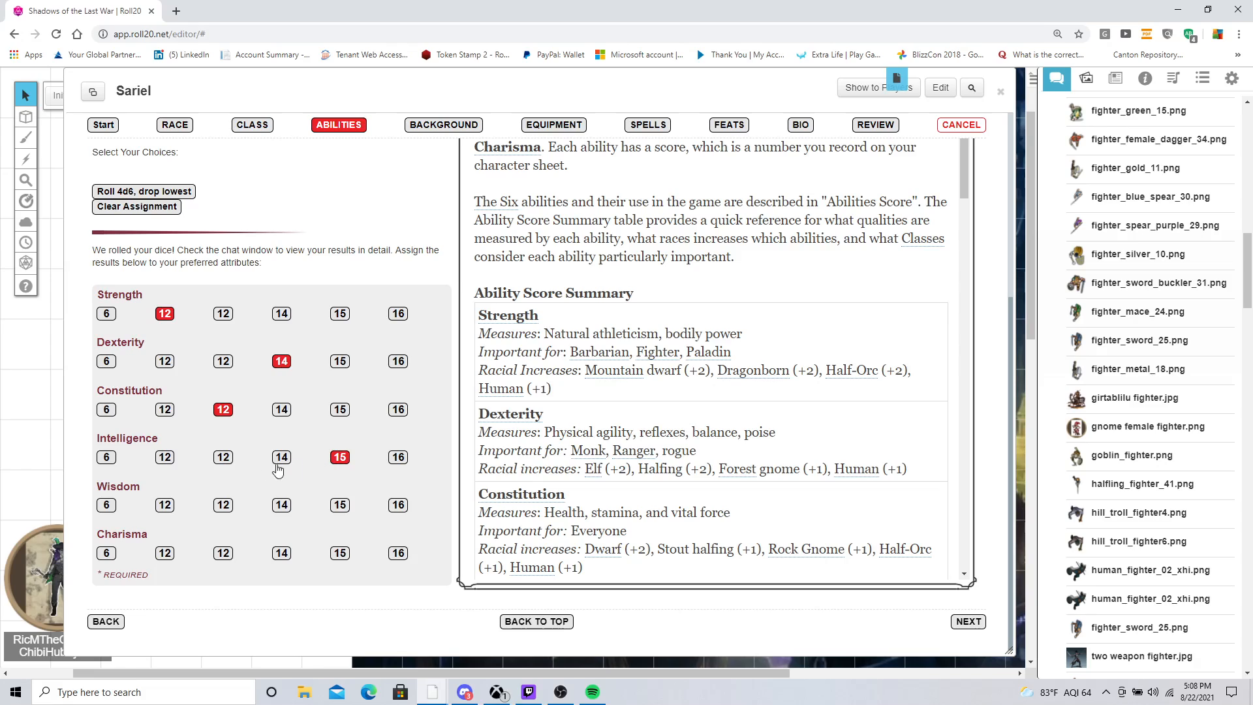
left_click(109, 508)
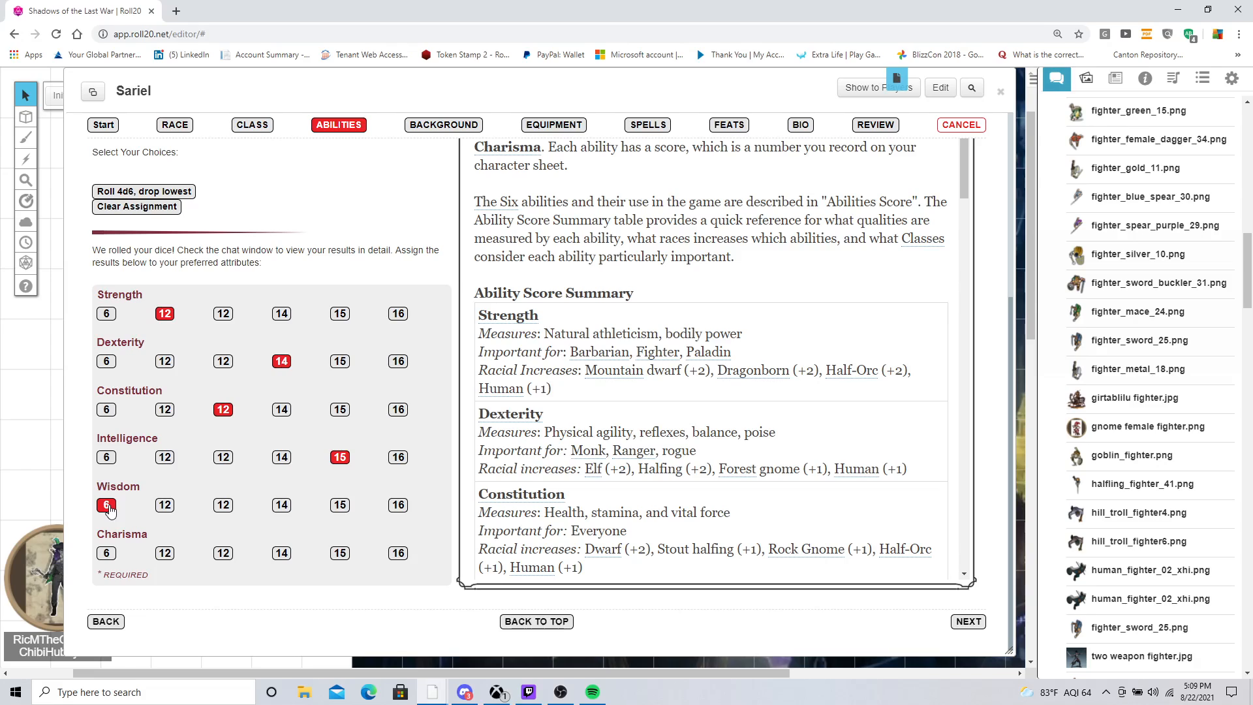
left_click(402, 561)
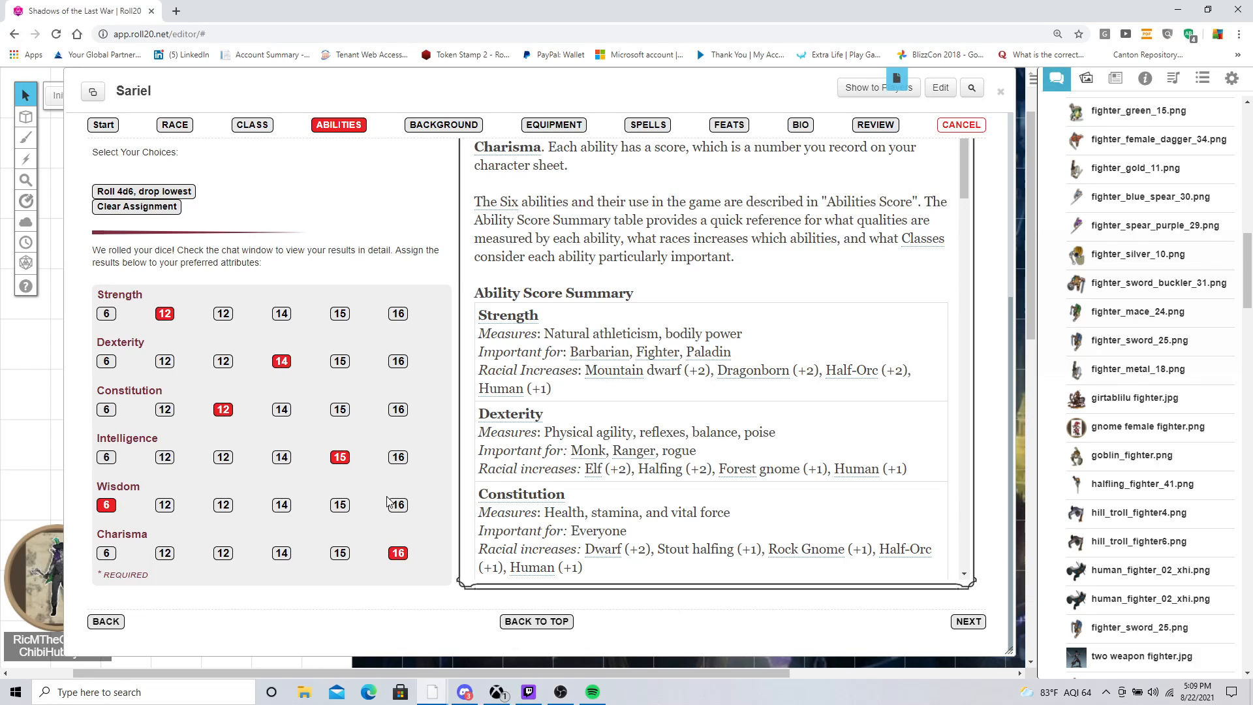
left_click(398, 458)
left_click(340, 553)
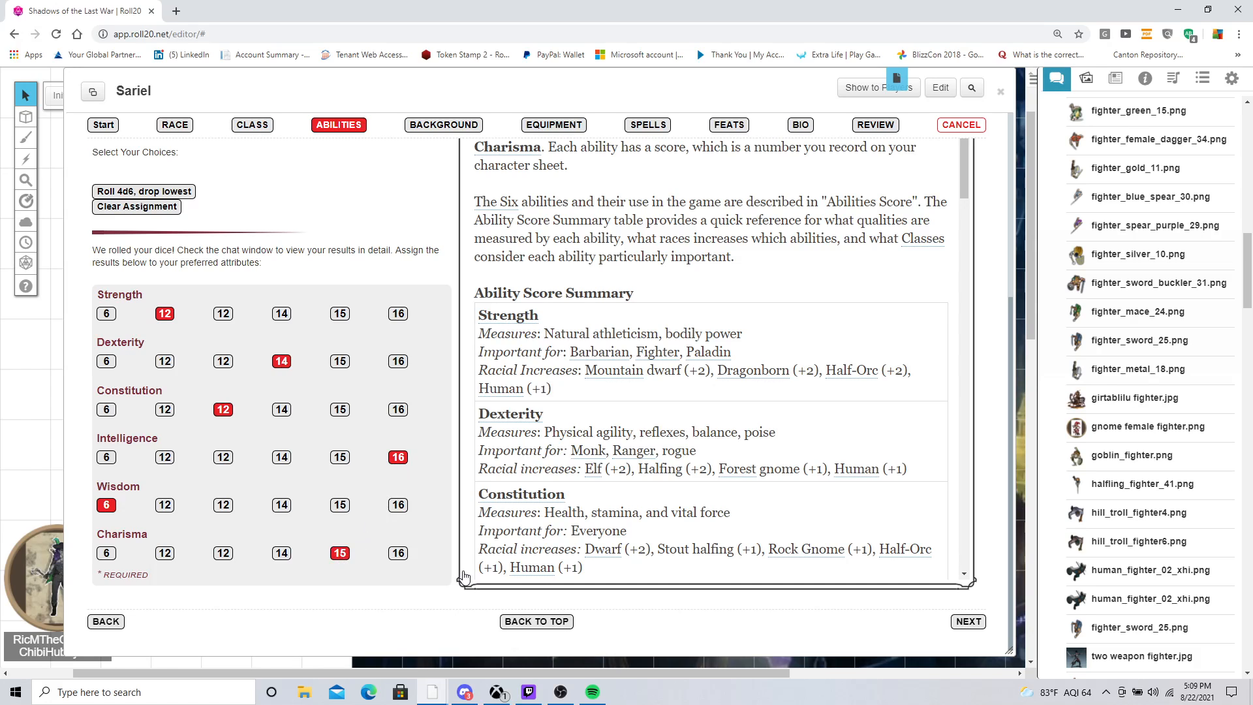
Step: Proceed to the background selection and choose House Agent (ERLW) as Sariel's background
left_click(969, 622)
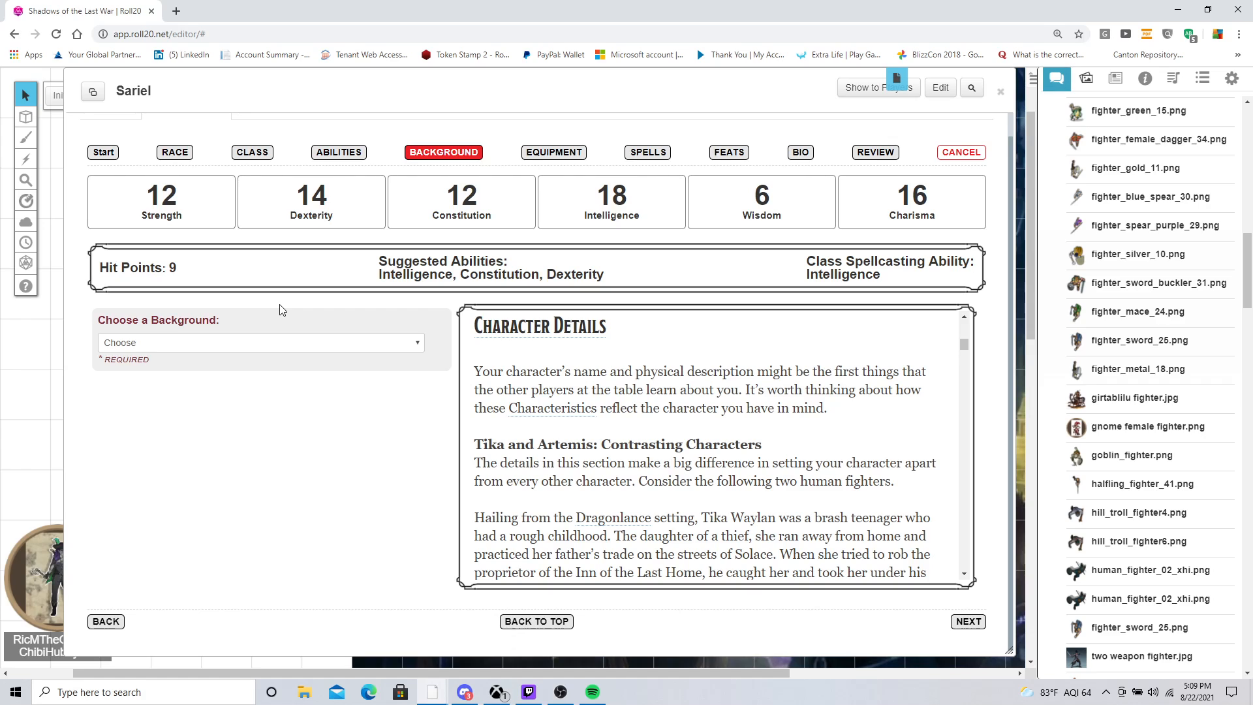
left_click(254, 344)
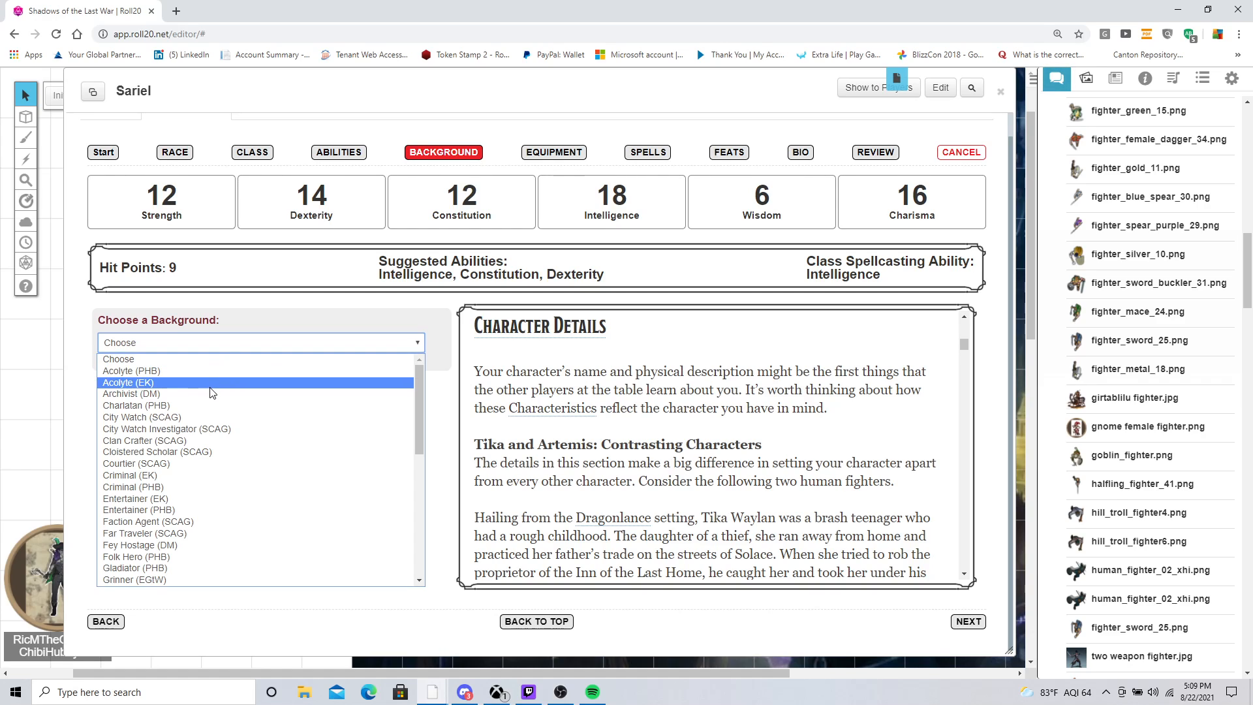
scroll(210, 391, "down", 2)
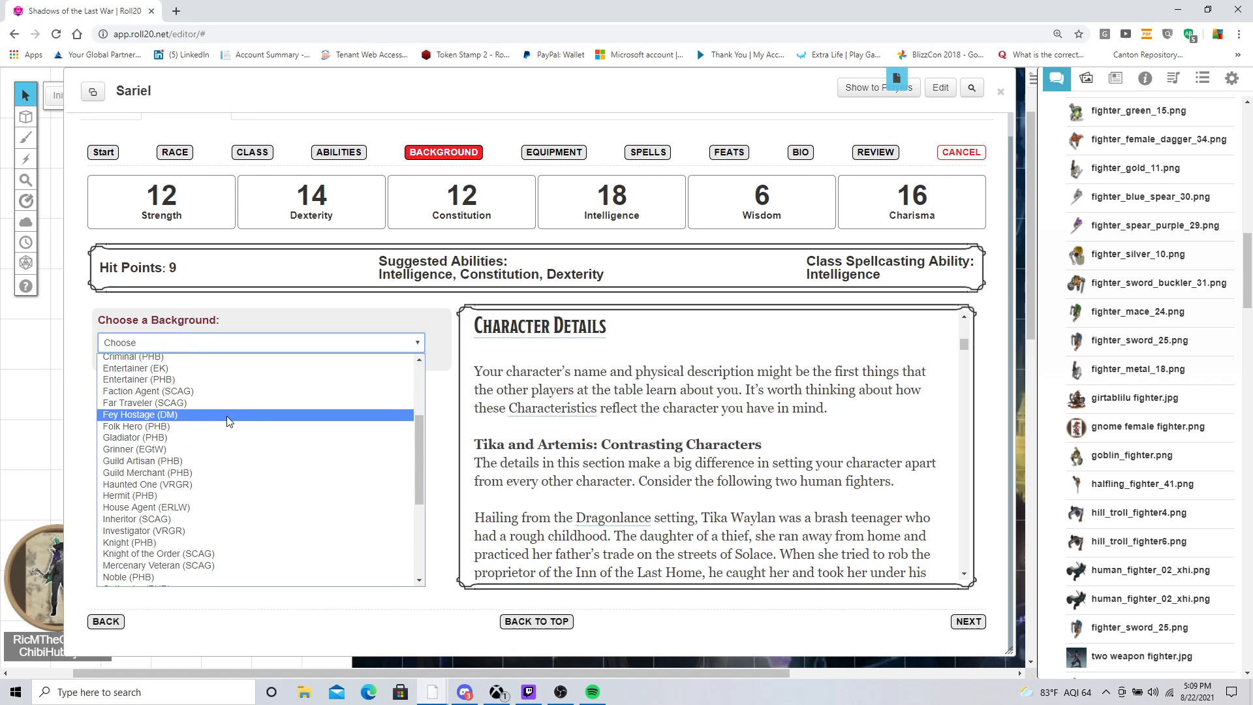
left_click(210, 512)
Step: Choose House Sivis Tools as the House Agent background's tool proficiencies
scroll(210, 515, "down", 3)
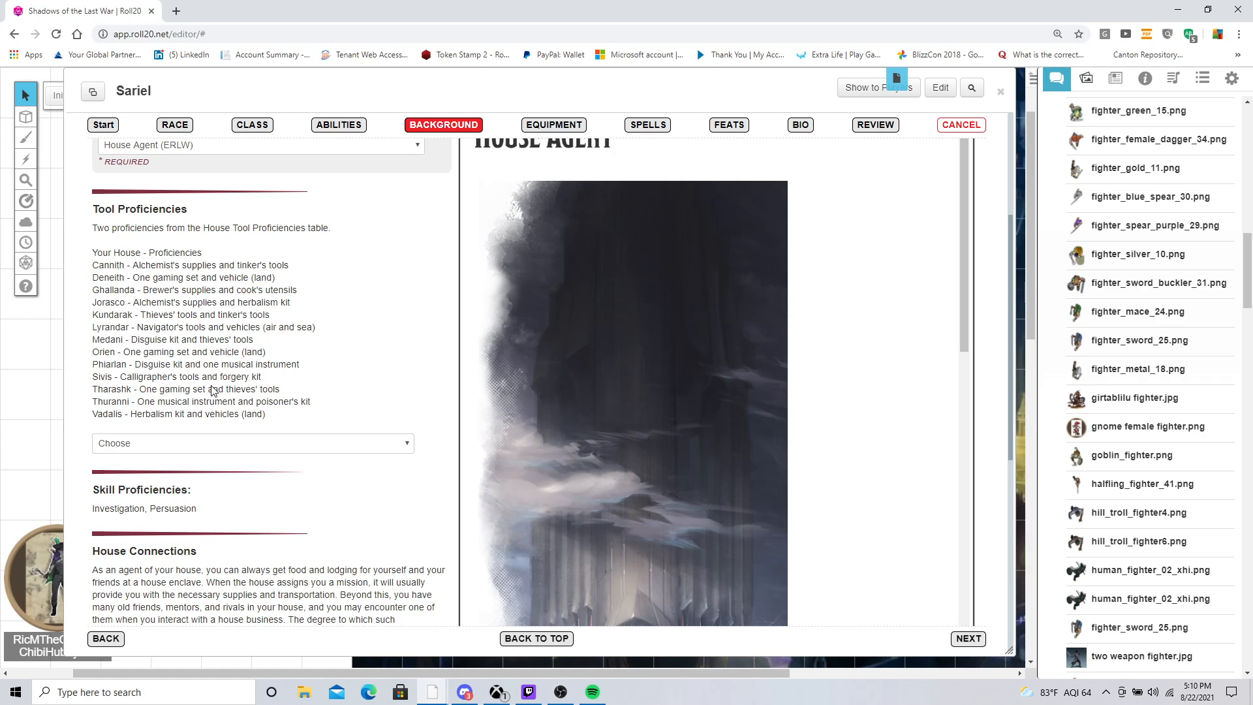
left_click(190, 446)
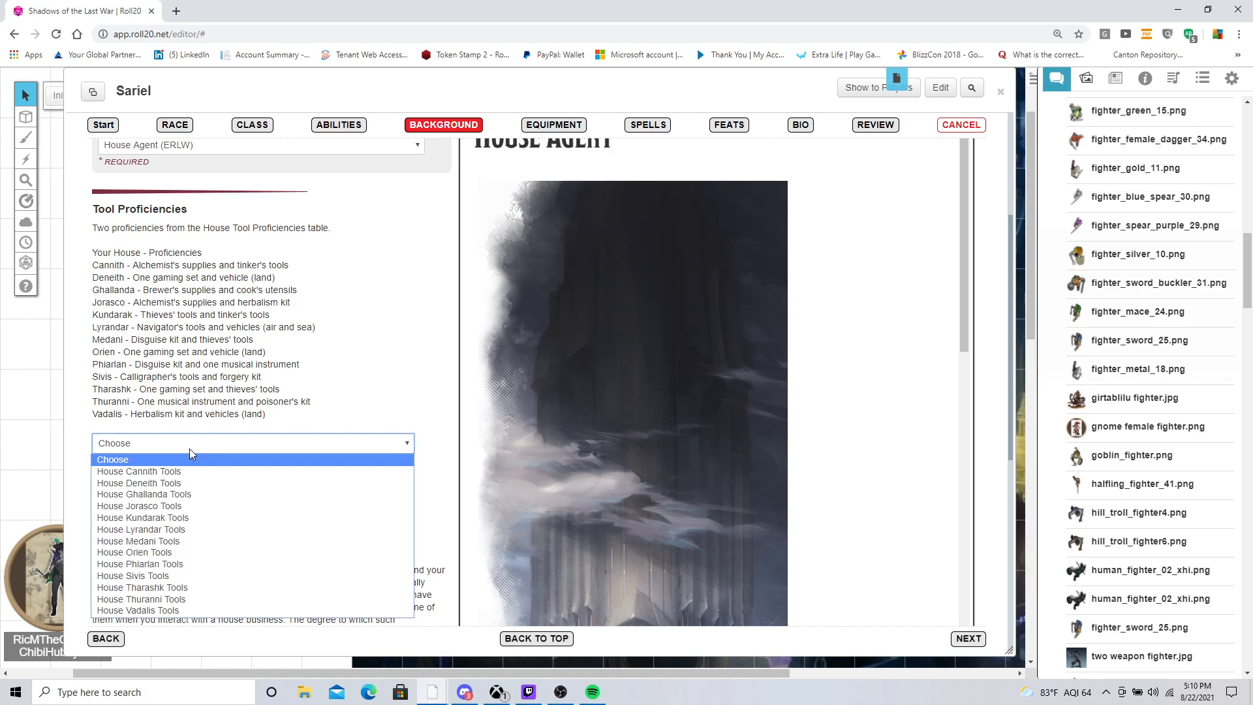
left_click(173, 576)
Step: Set the House Agent Role to Investigation in the background details
scroll(193, 512, "down", 2)
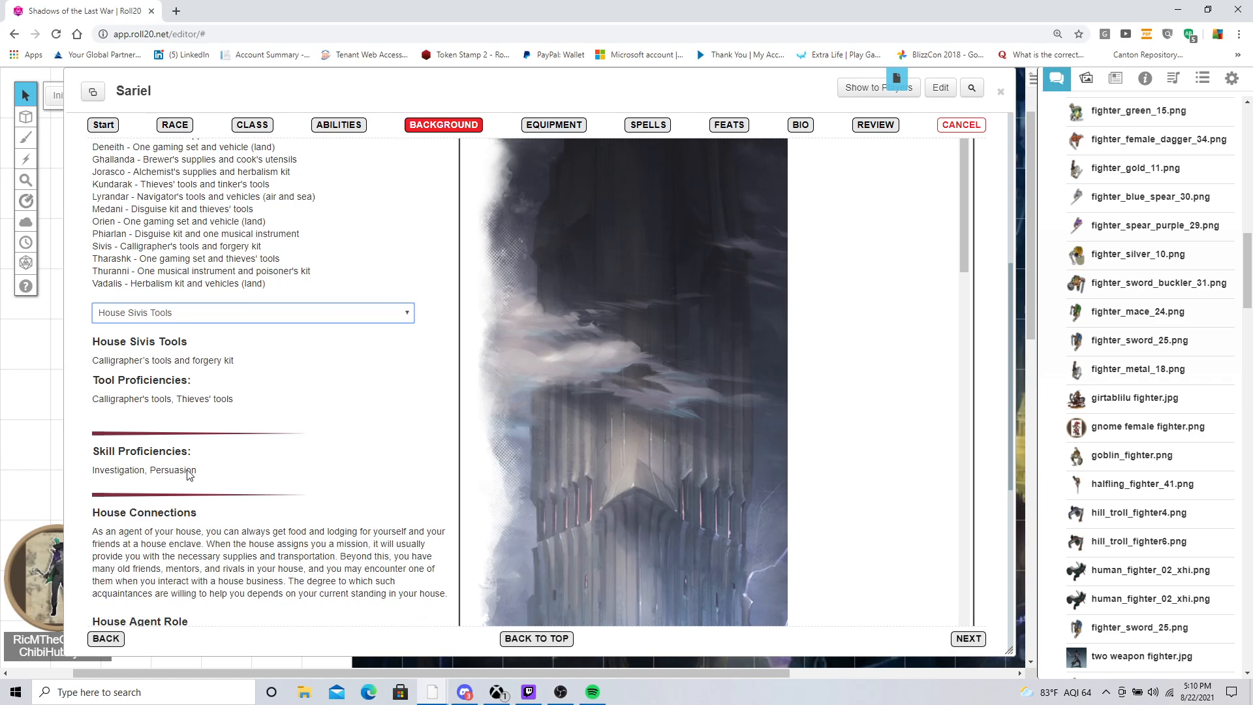
scroll(189, 474, "down", 2)
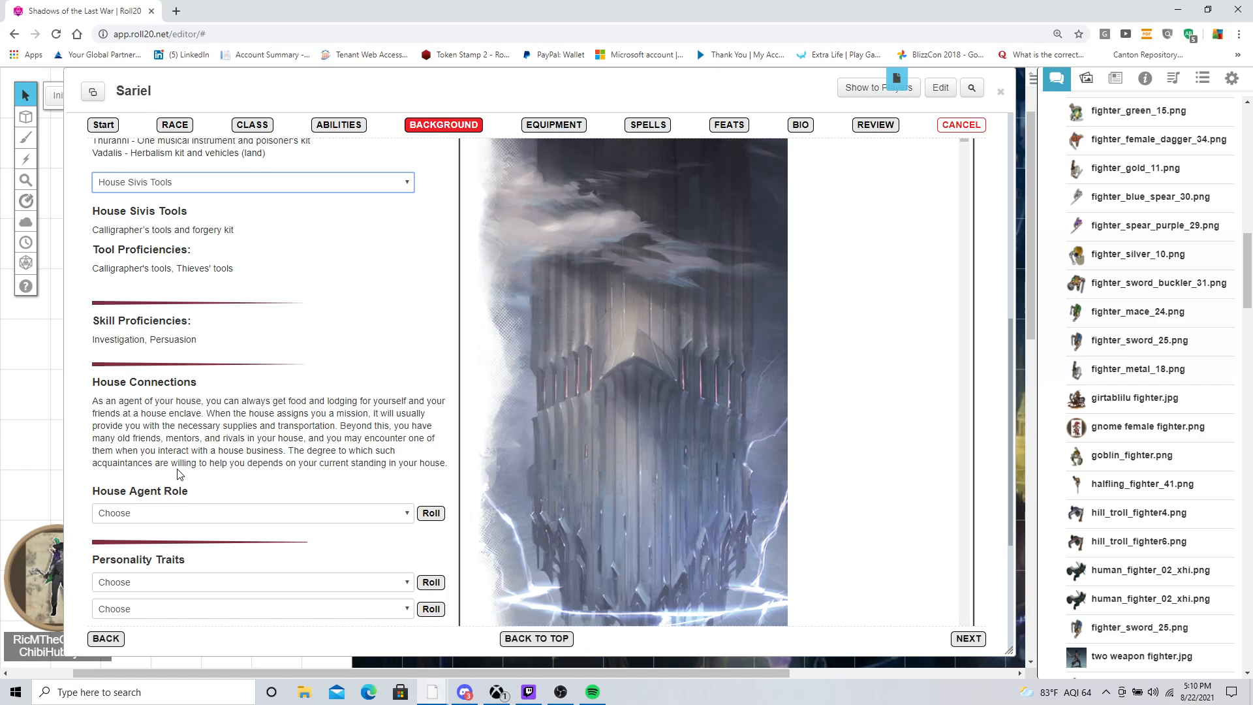
scroll(179, 474, "down", 1)
left_click(156, 452)
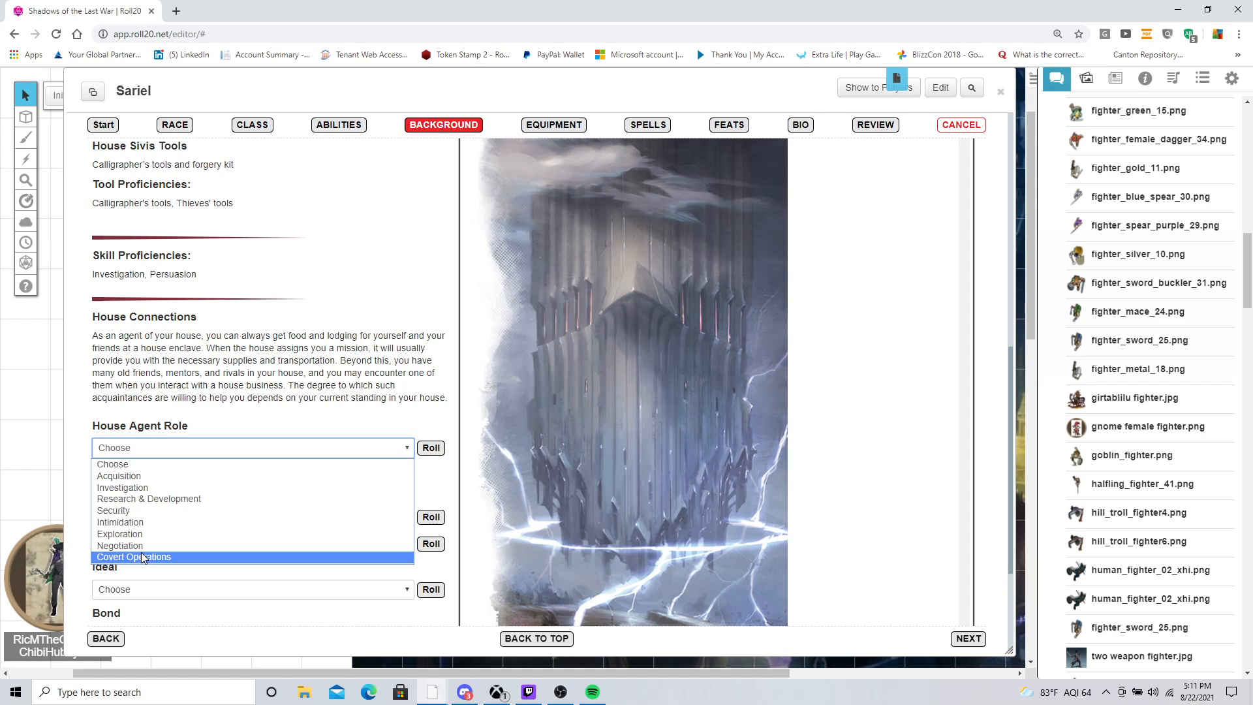
left_click(145, 489)
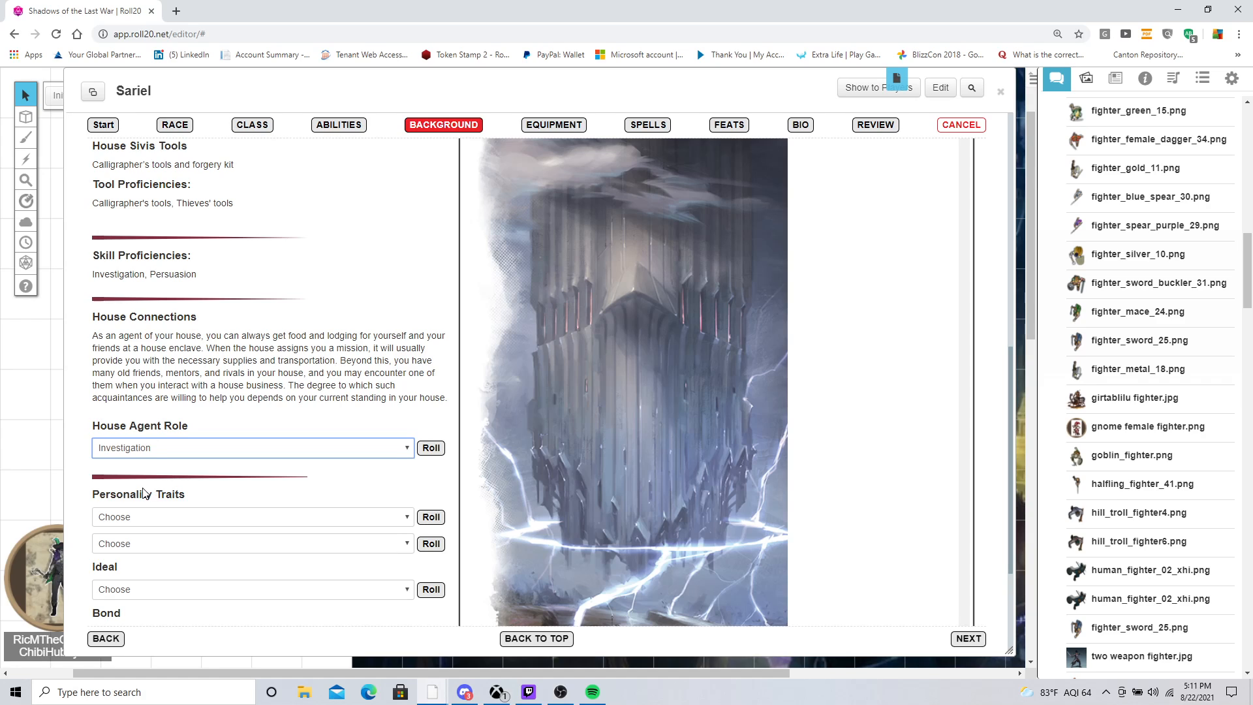
Step: Set the personality traits to "I'm enthusiastic about everything my house does" and "I'm critical of monarchies and limits on the houses"
left_click(130, 522)
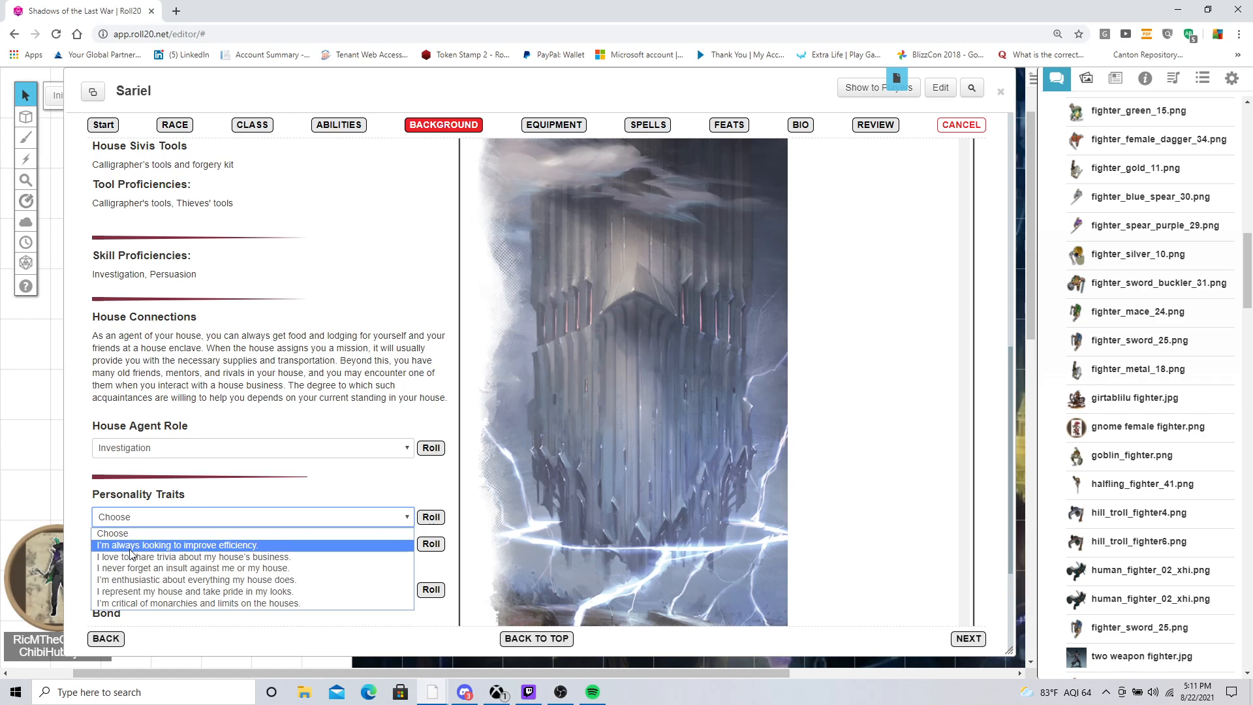
left_click(139, 581)
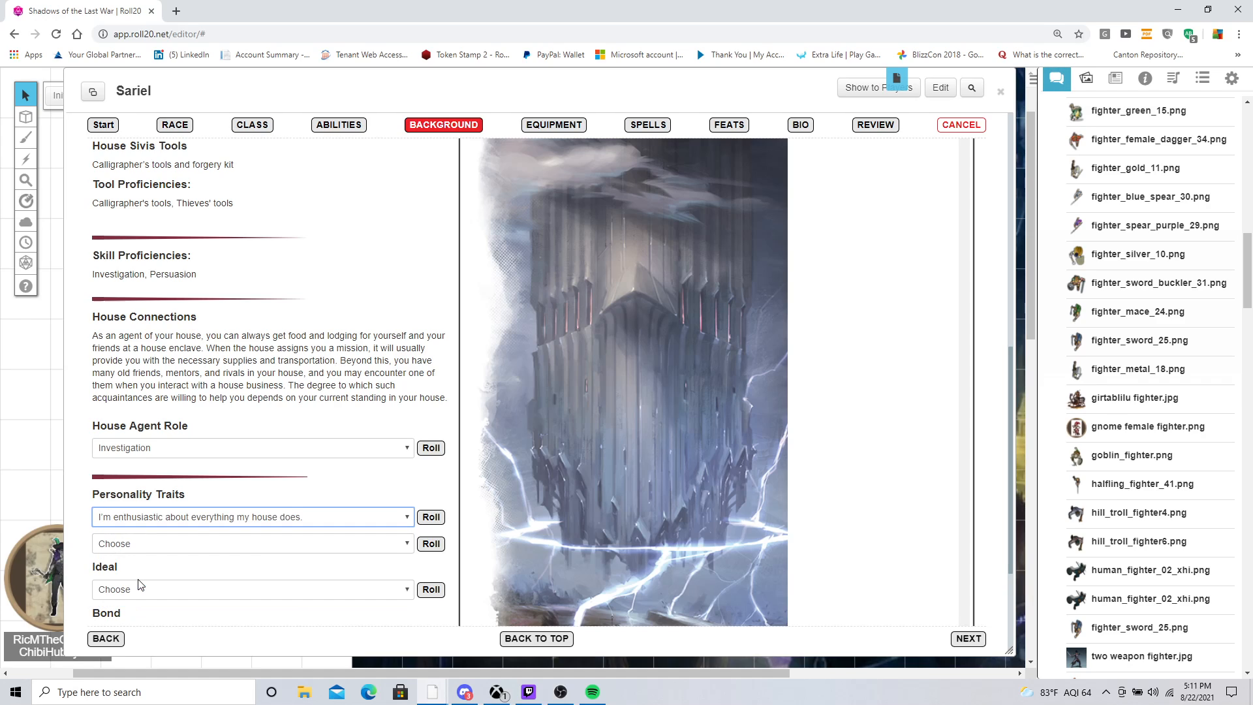
left_click(143, 545)
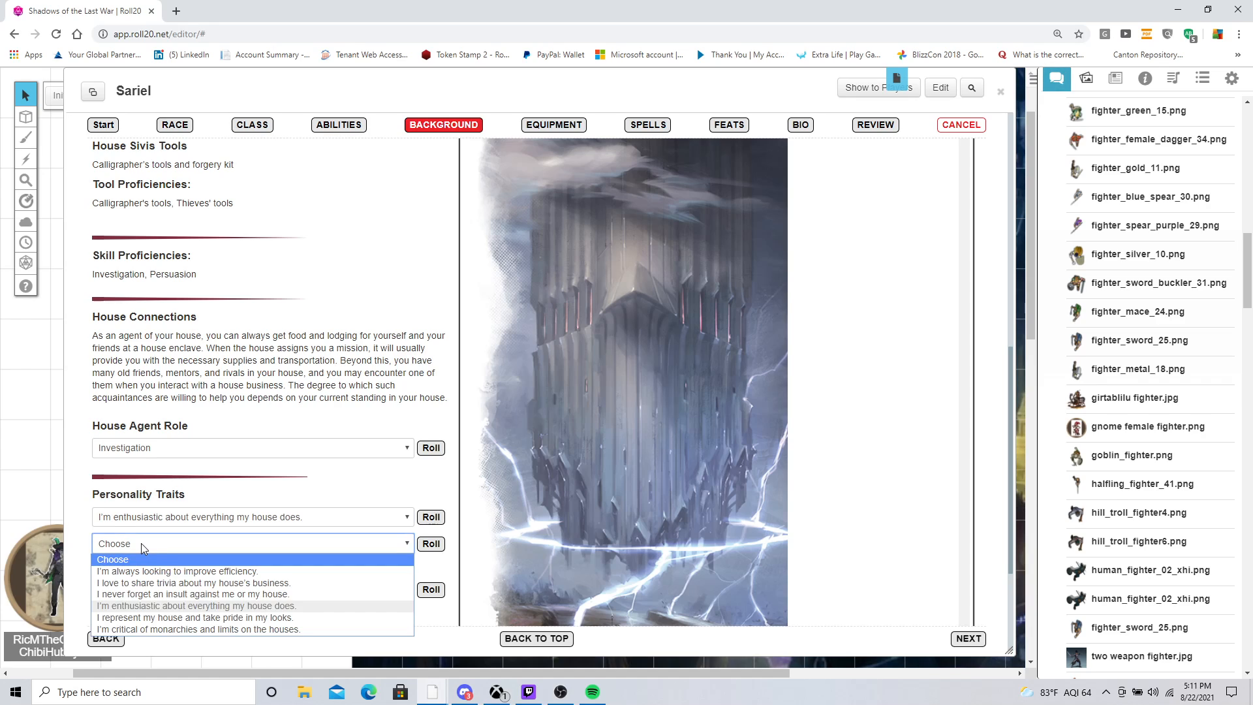
left_click(134, 629)
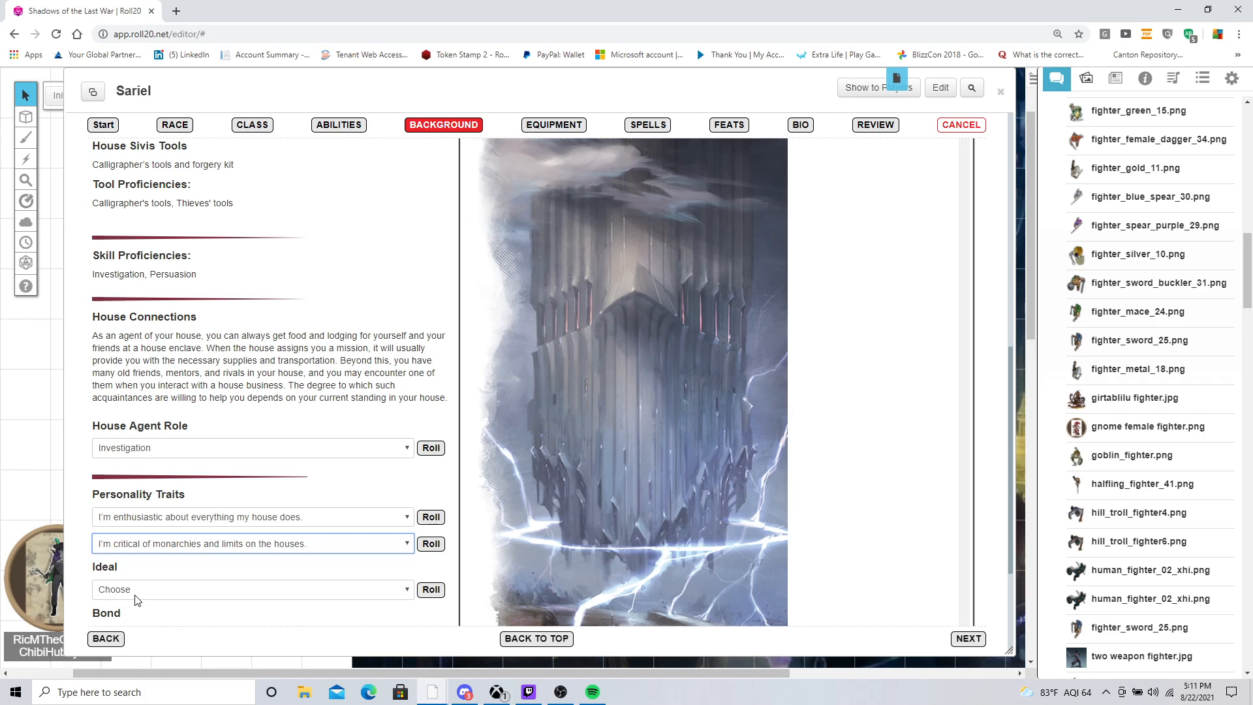
Step: Set the ideal to Comfort and the bond to "My house is my family. I would do anything for it."
left_click(136, 595)
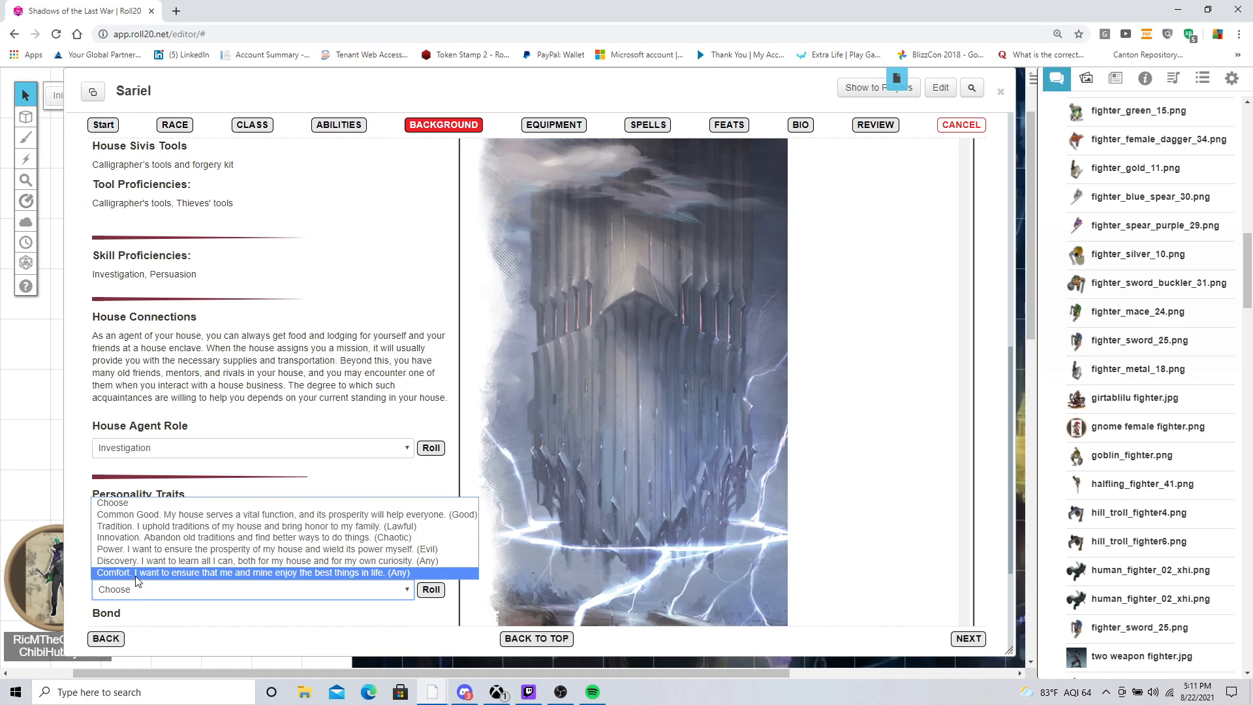
left_click(136, 574)
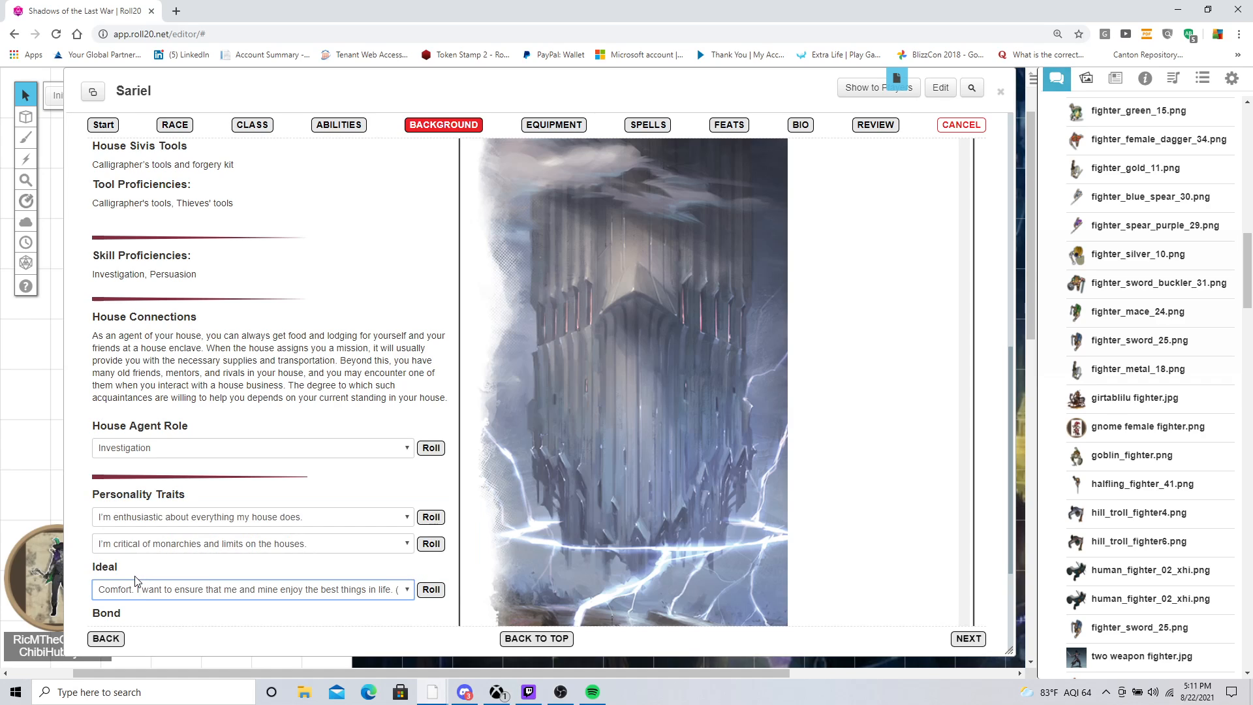
scroll(136, 581, "down", 2)
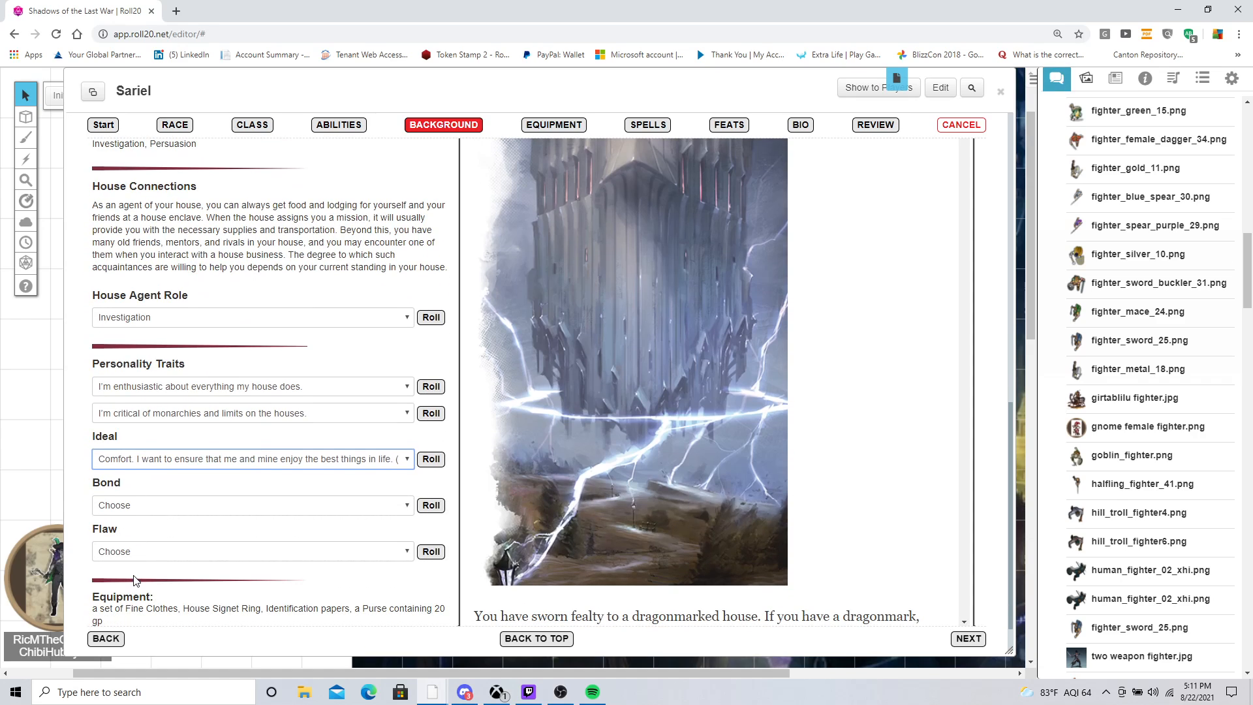
left_click(156, 511)
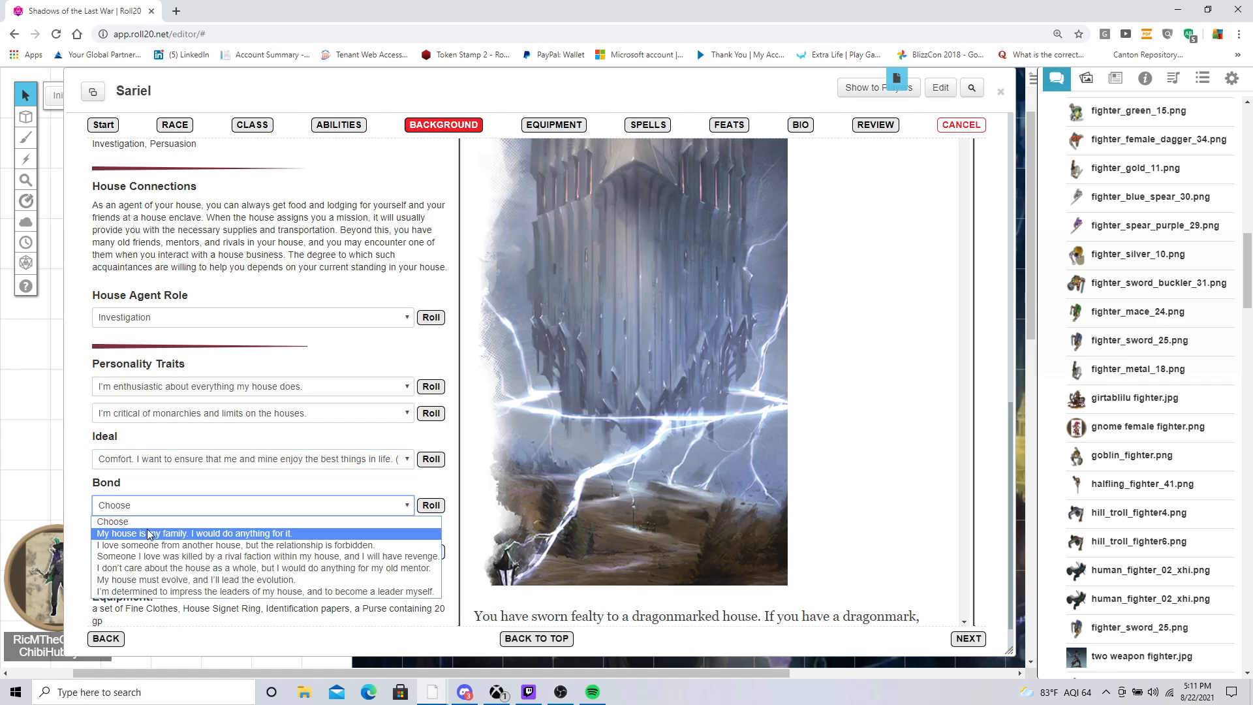
left_click(145, 533)
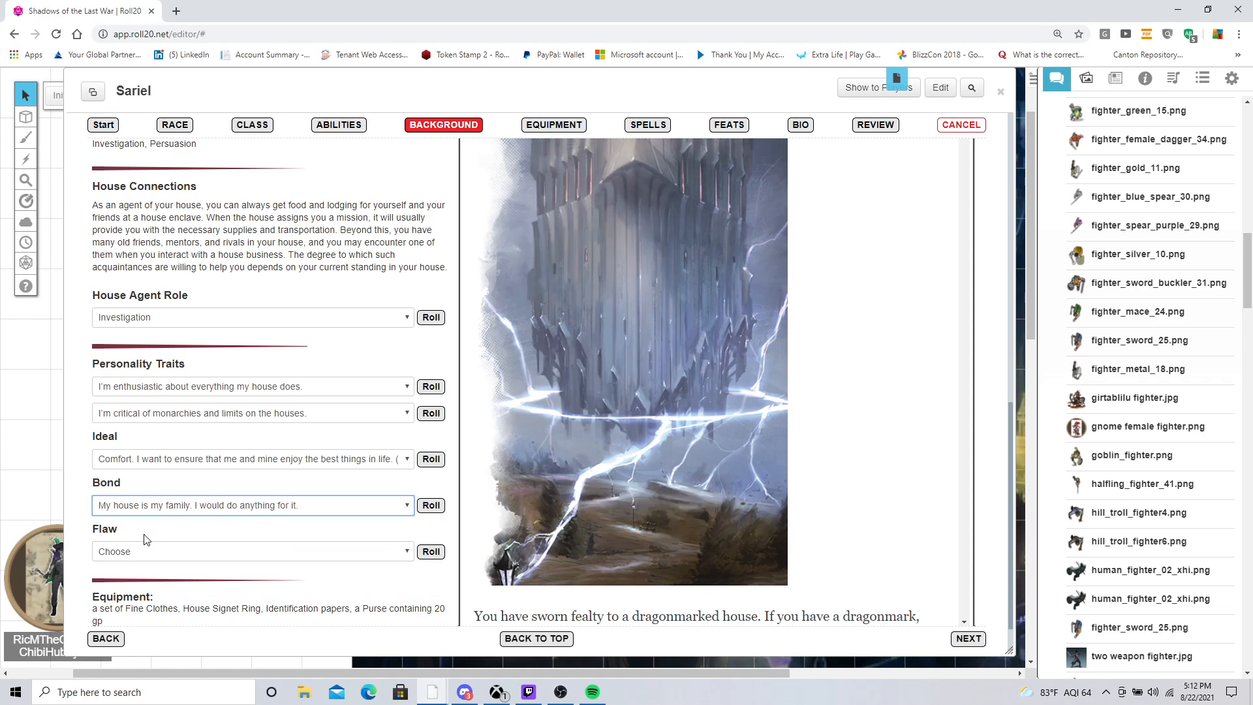
left_click(561, 691)
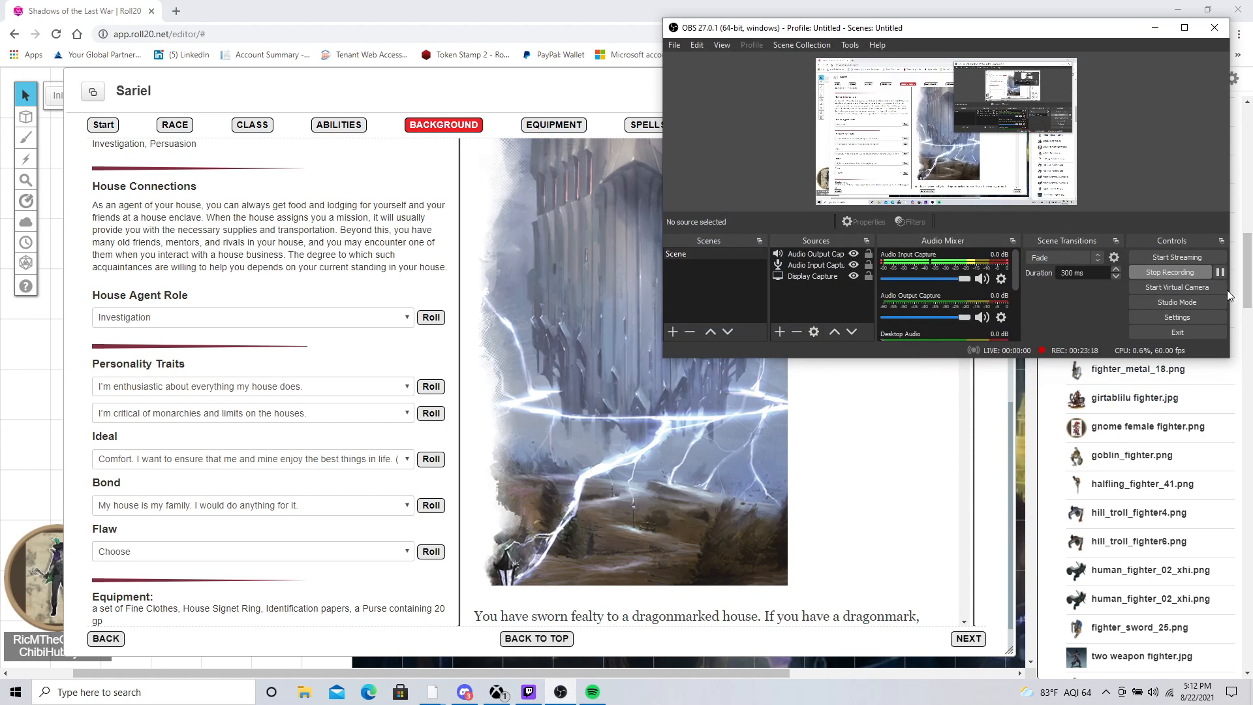
left_click(1220, 273)
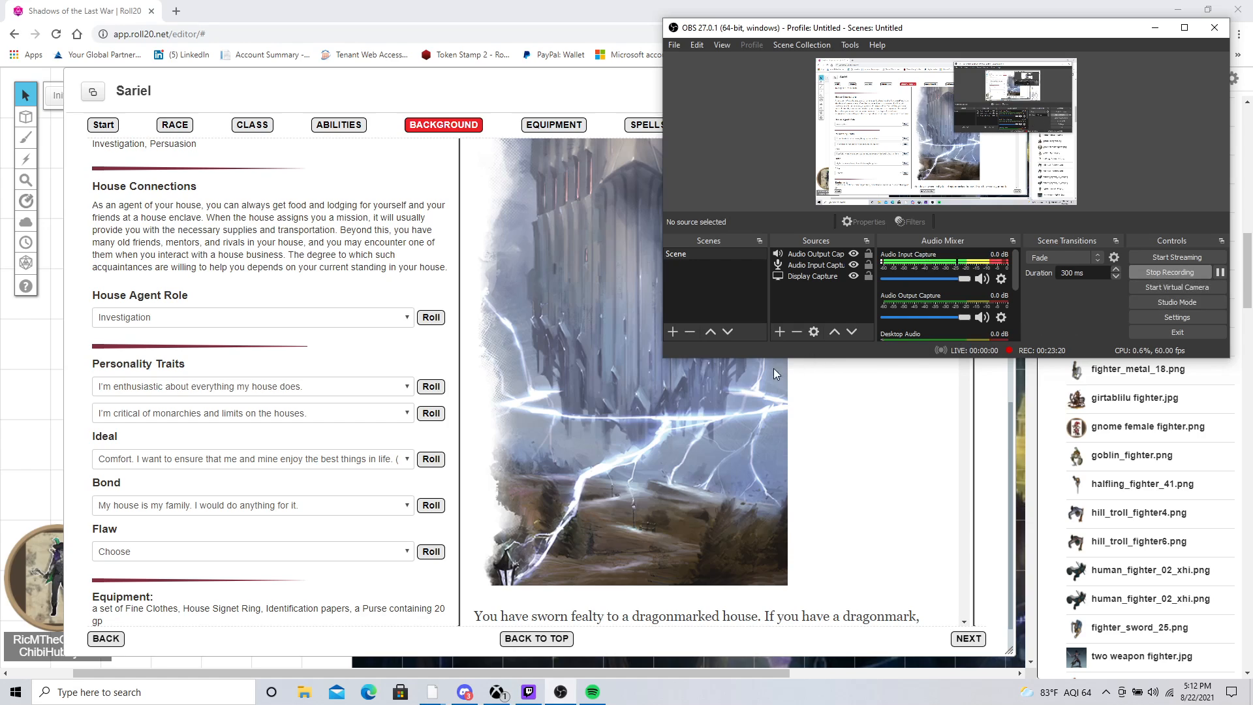
Step: Set the flaw to the one about being obsessed with conspiracy theories and worried about secret societies
left_click(319, 551)
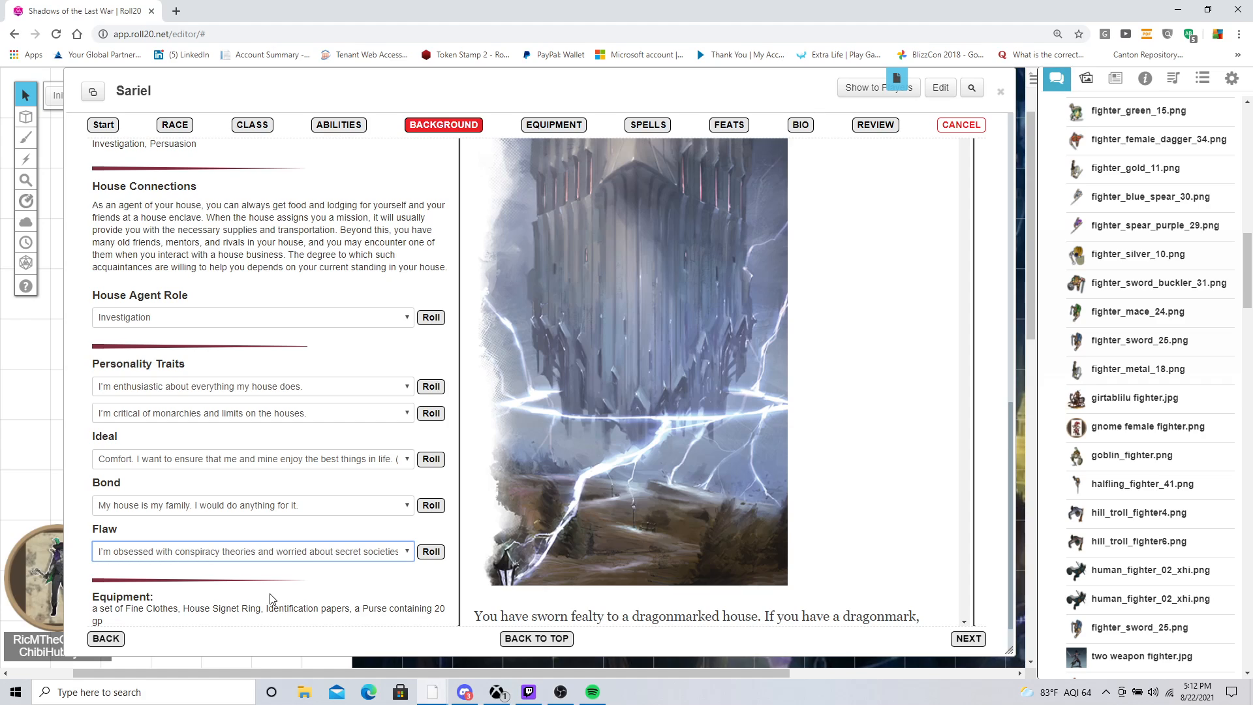
scroll(271, 598, "down", 1)
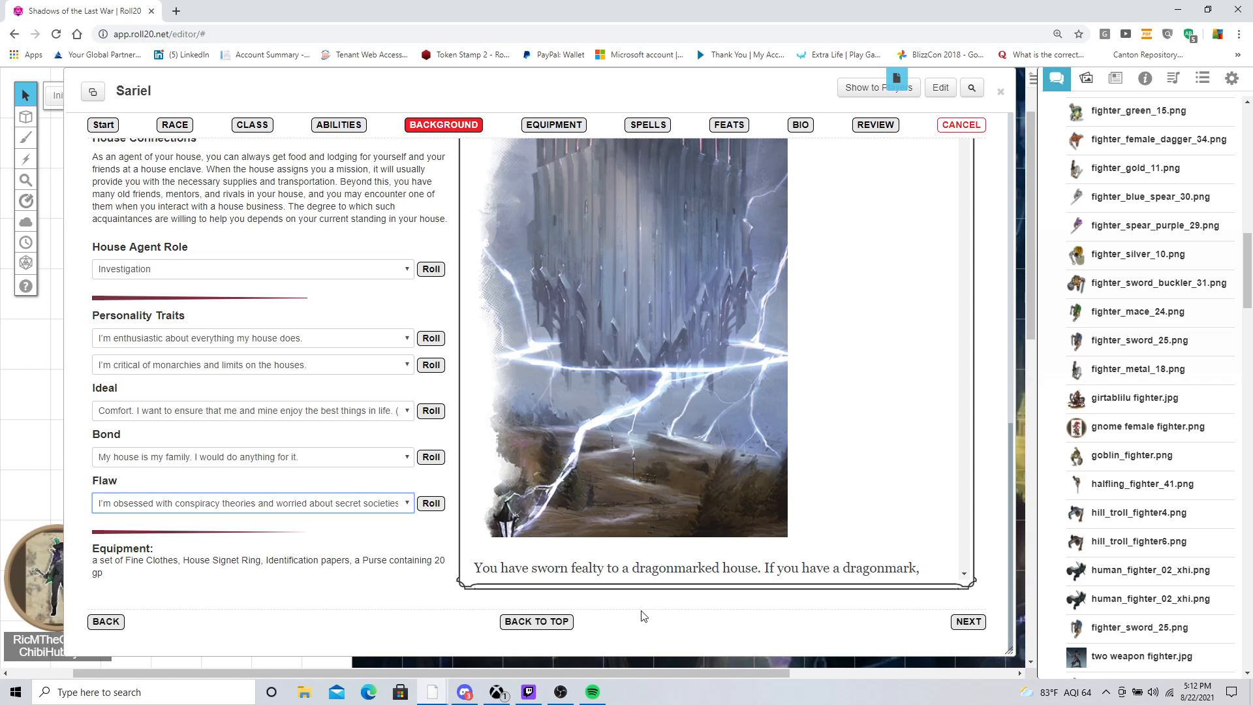
Step: Continue to the equipment stage and choose Class Equipment as the method for getting starting gear
left_click(969, 622)
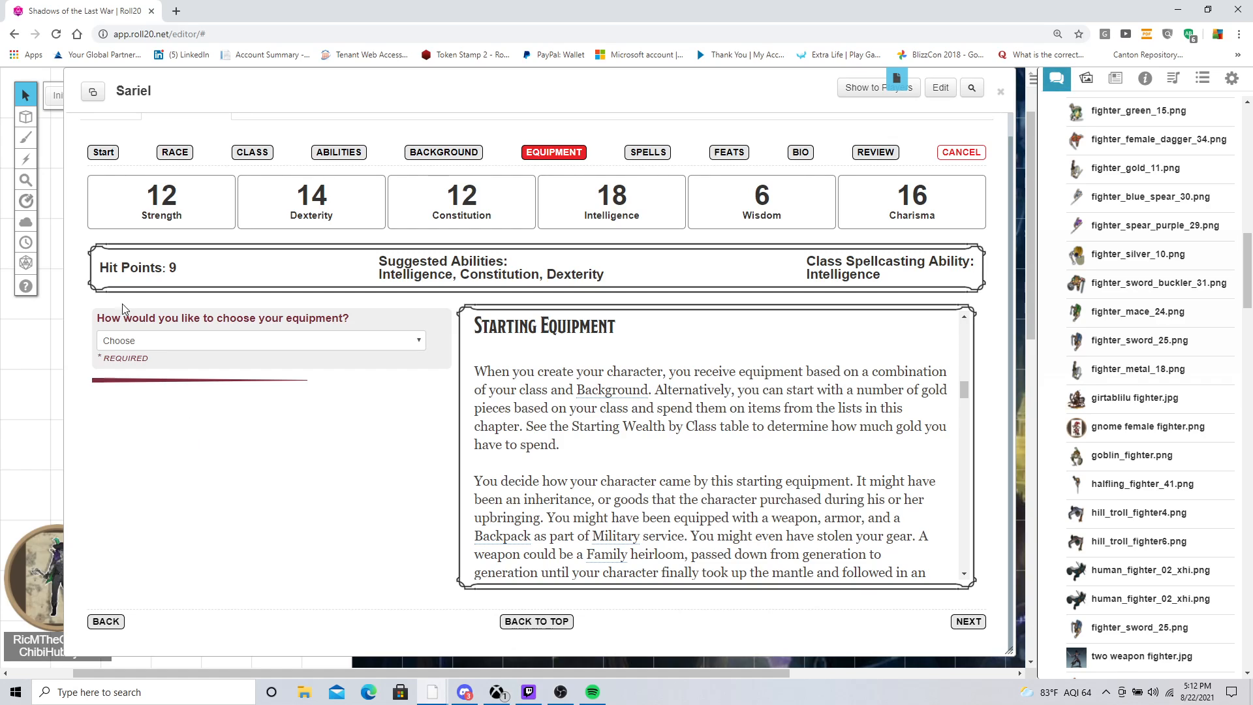
left_click(110, 342)
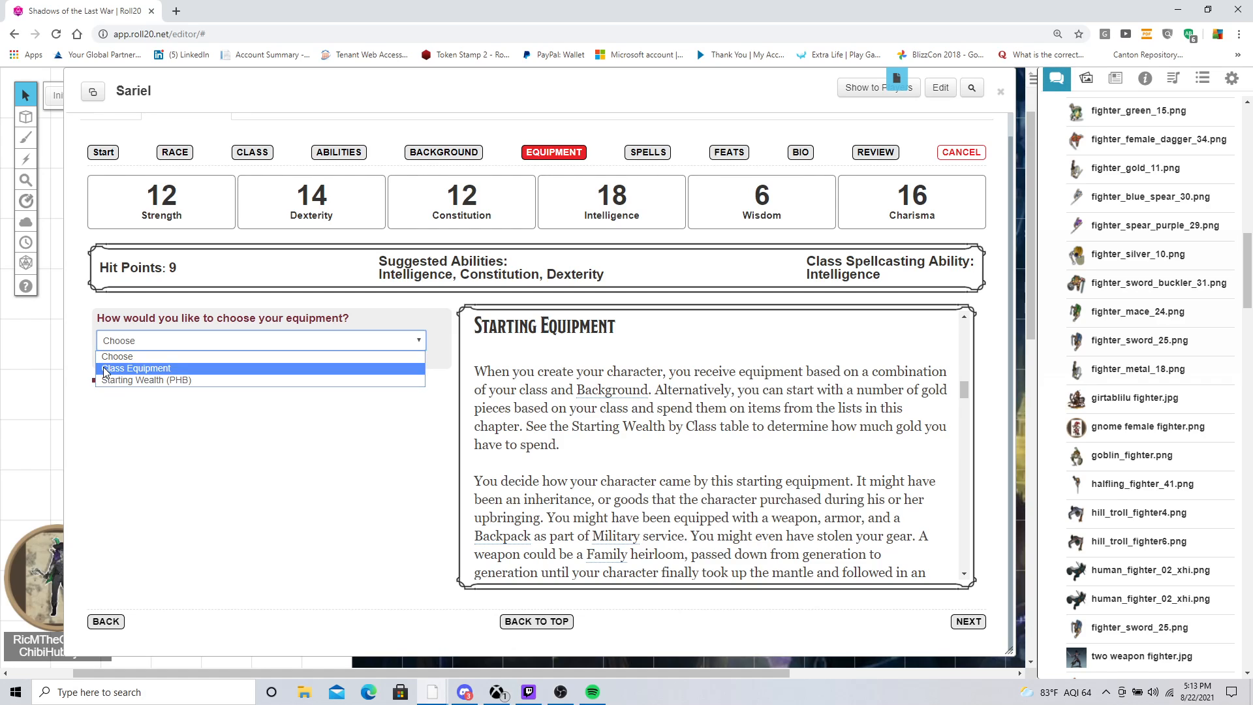
left_click(105, 368)
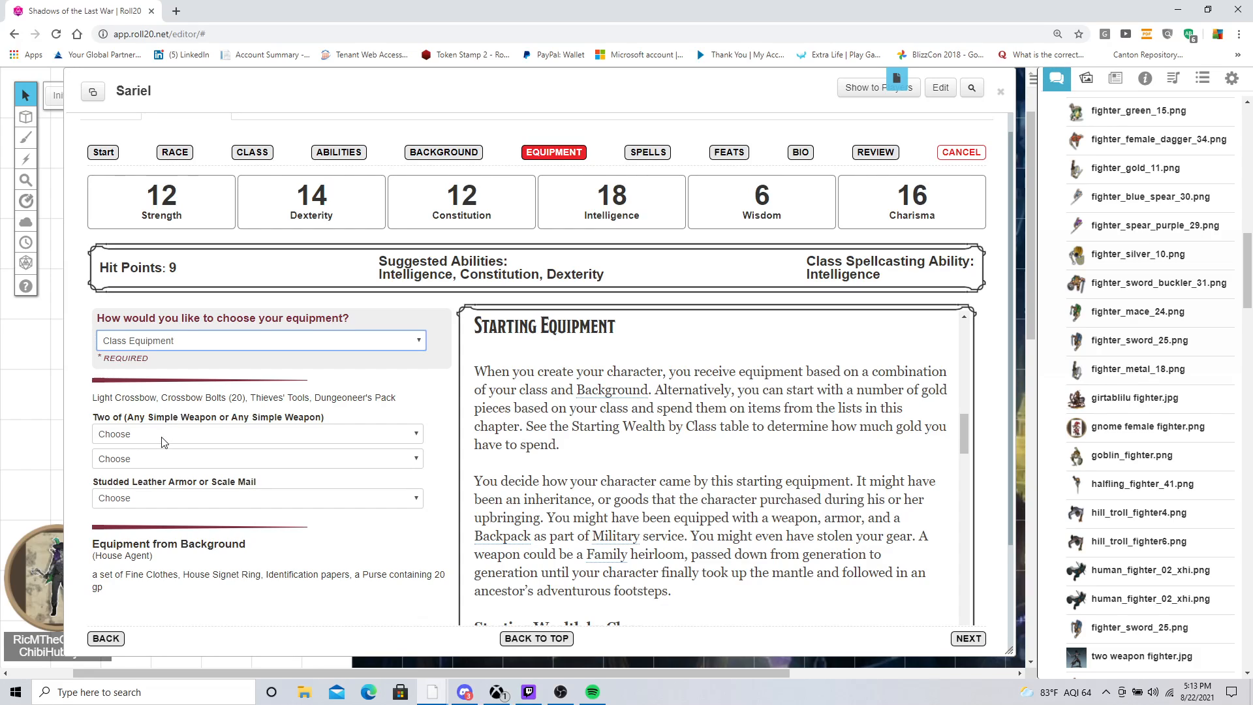
Step: Choose Light Crossbow (EK) and Handaxe (EK) as the two simple weapons and Scale Mail as the armor
left_click(163, 434)
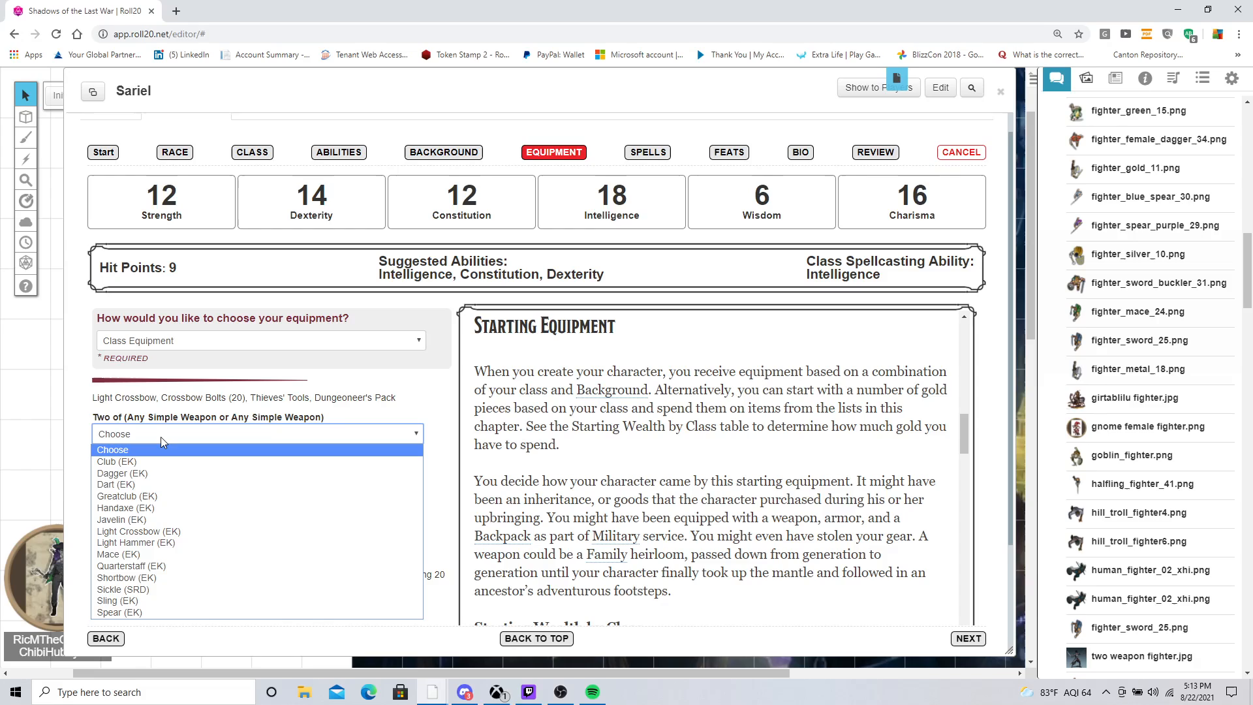
left_click(130, 530)
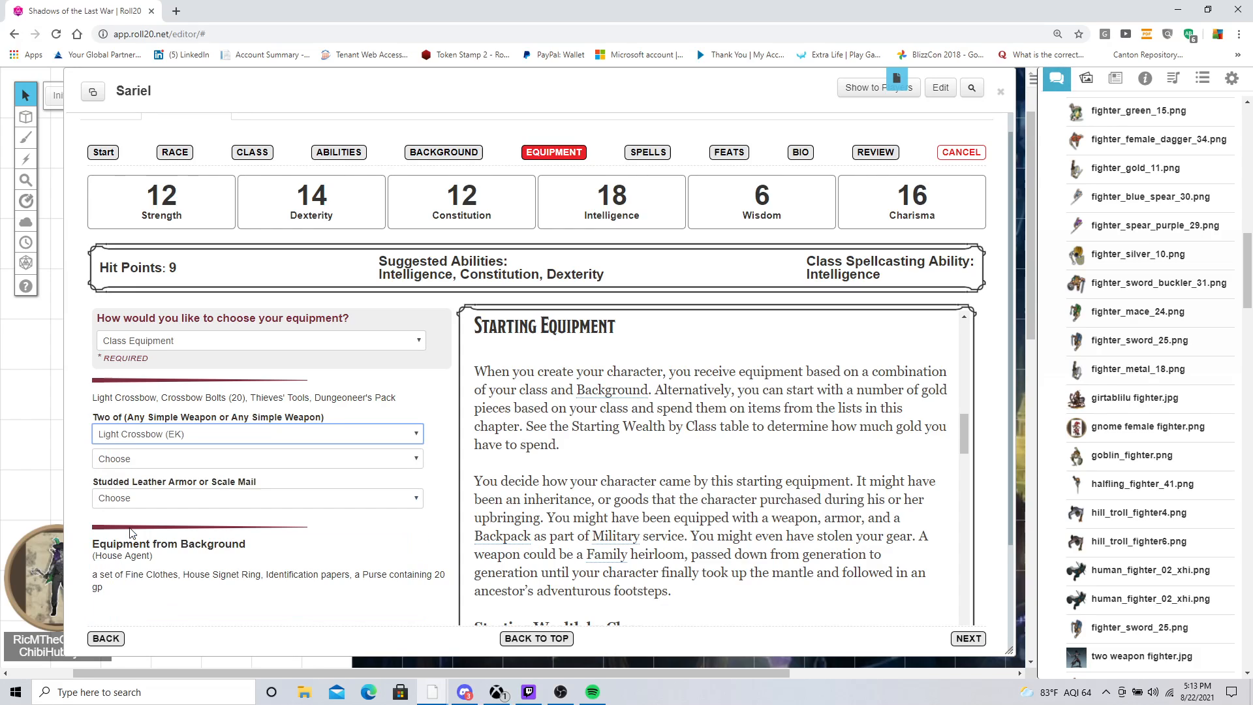
left_click(133, 459)
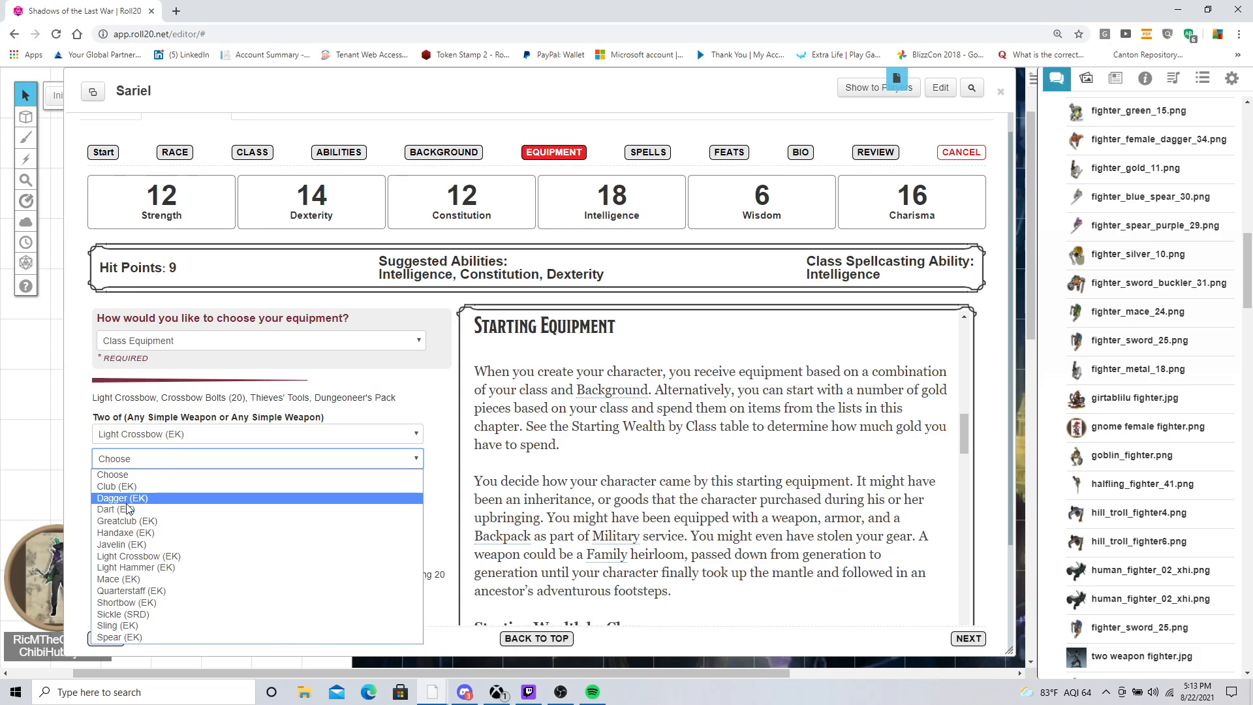
left_click(128, 533)
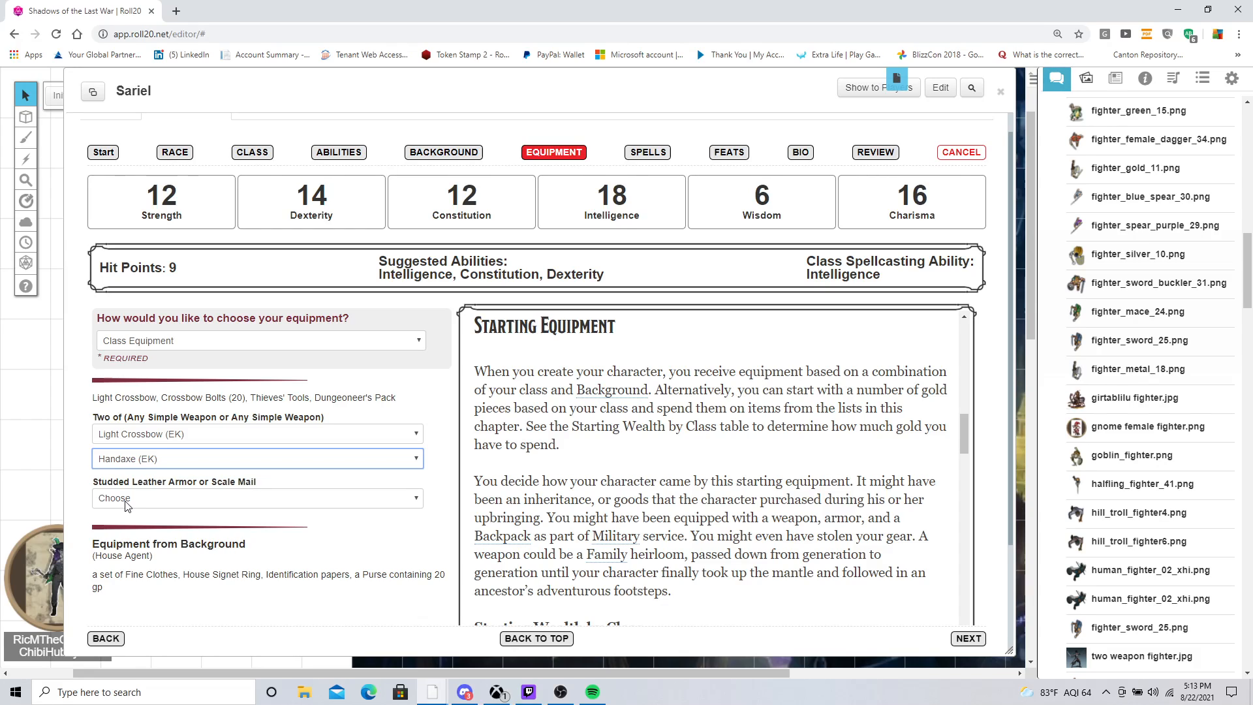
left_click(126, 500)
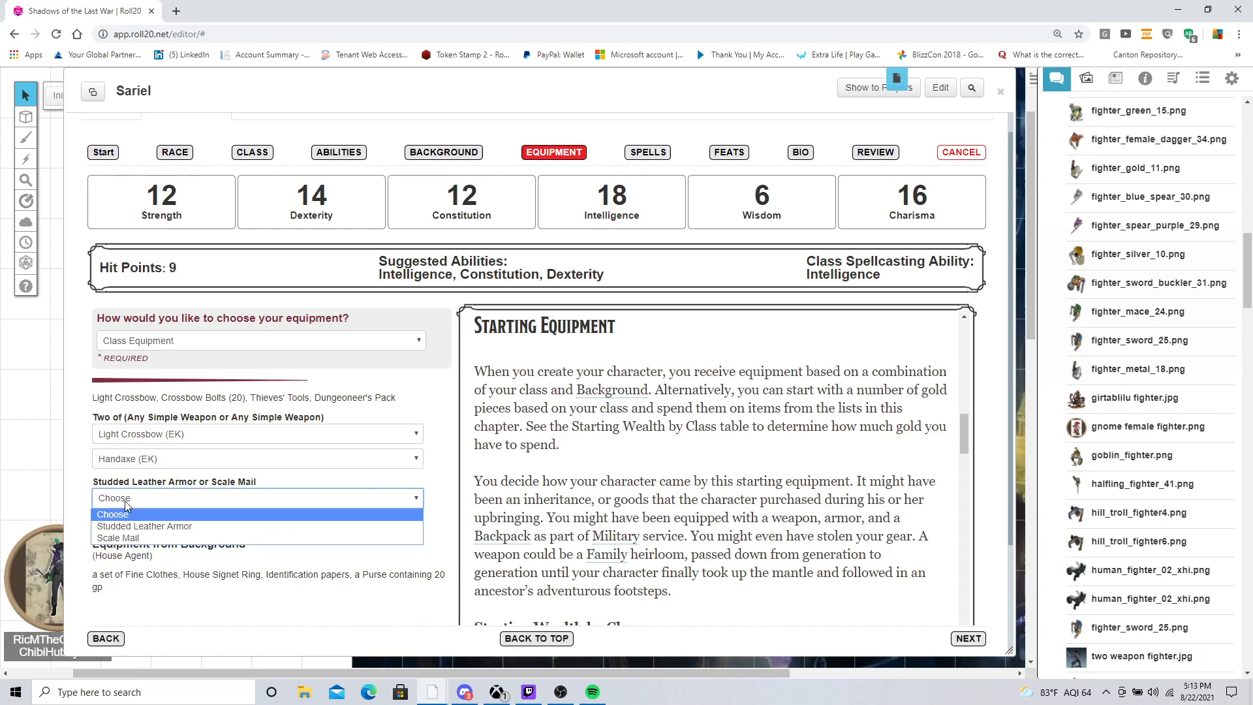
left_click(119, 538)
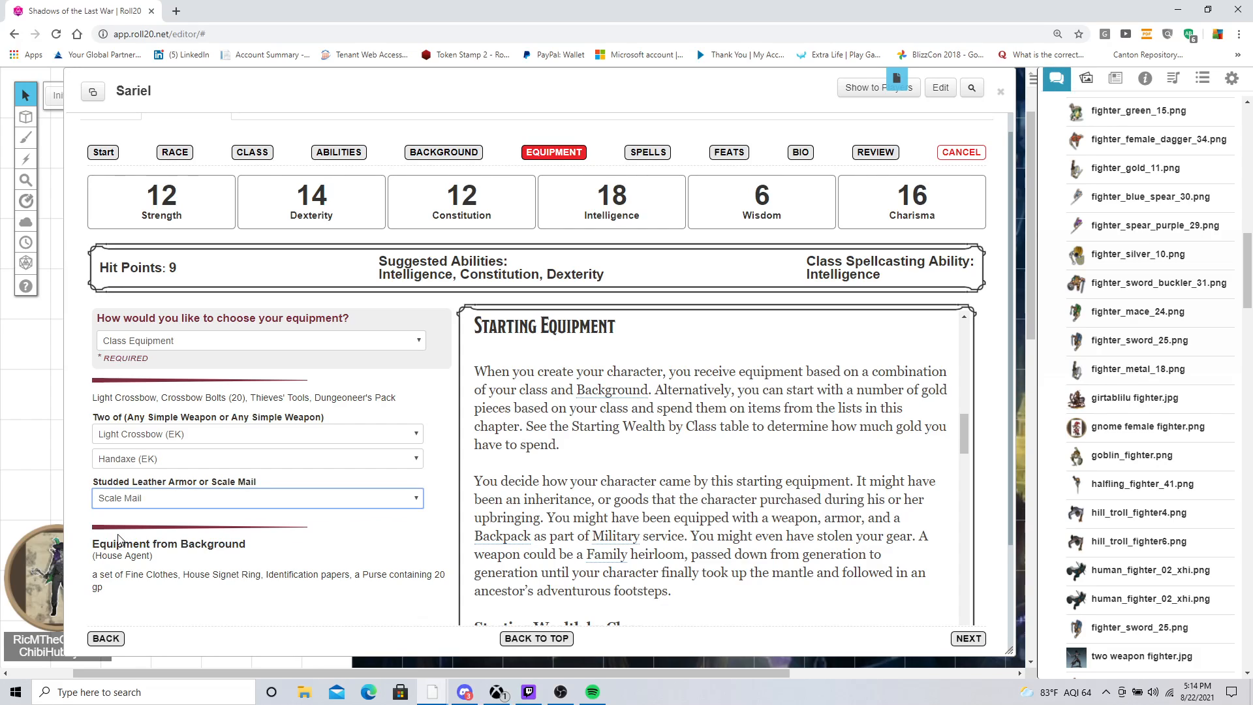
scroll(117, 536, "down", 2)
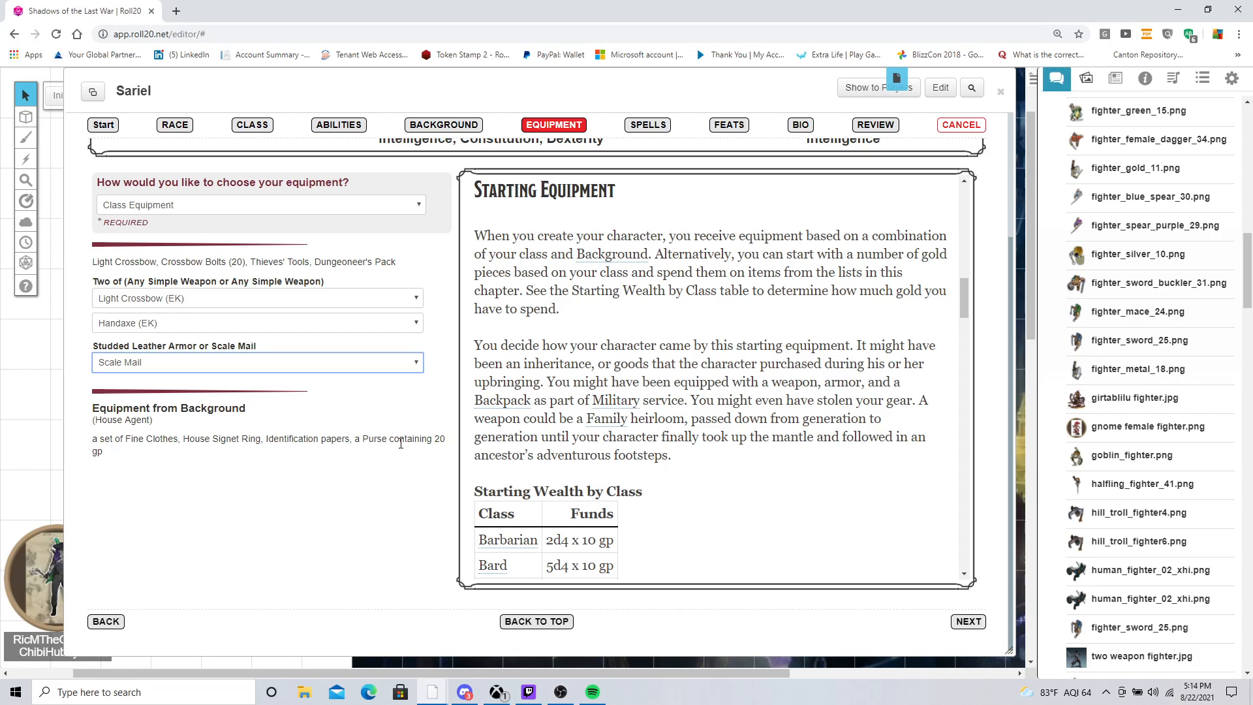
Step: Continue to the spells stage and choose Booming Blade, checking its description, and Prestidigitation as the artificer cantrips
left_click(969, 622)
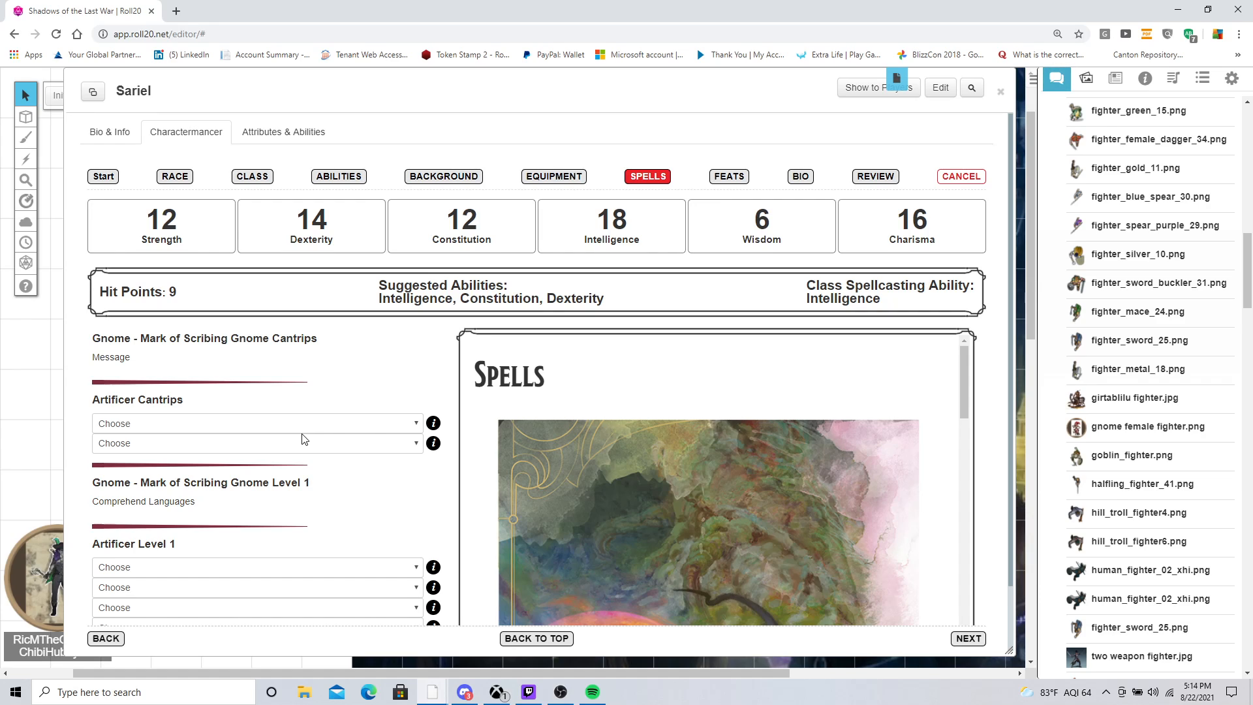
left_click(376, 428)
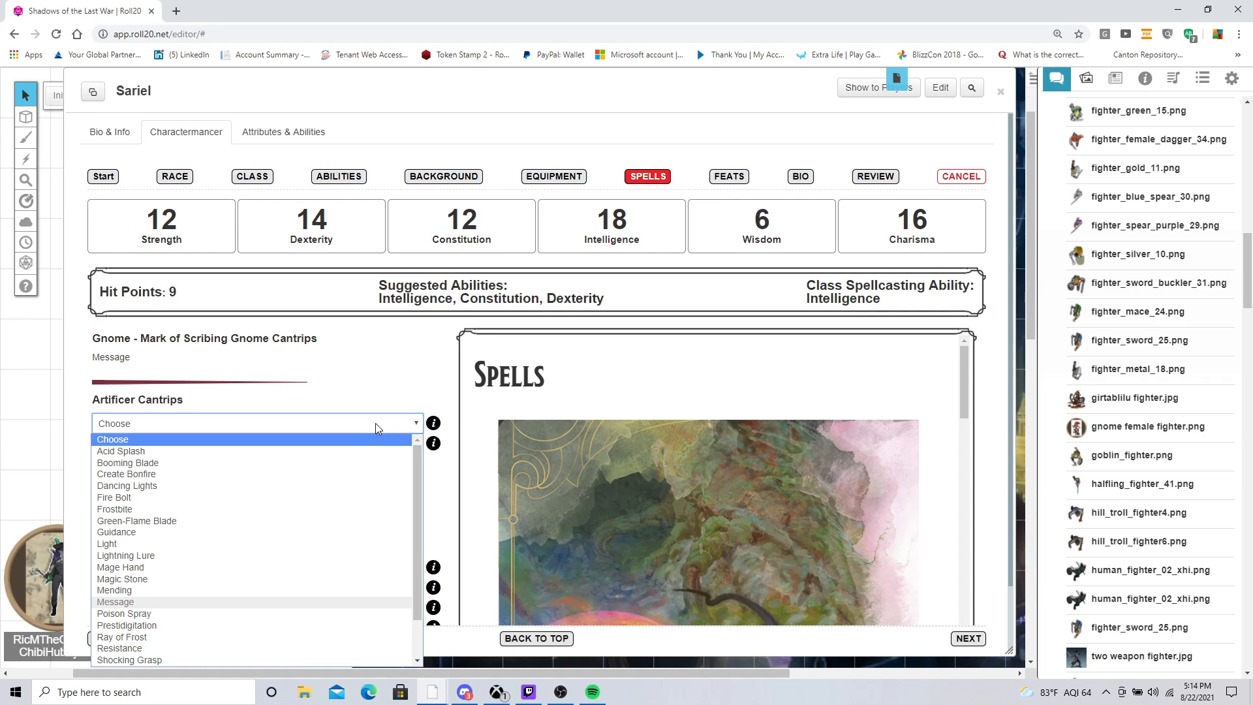
left_click(347, 462)
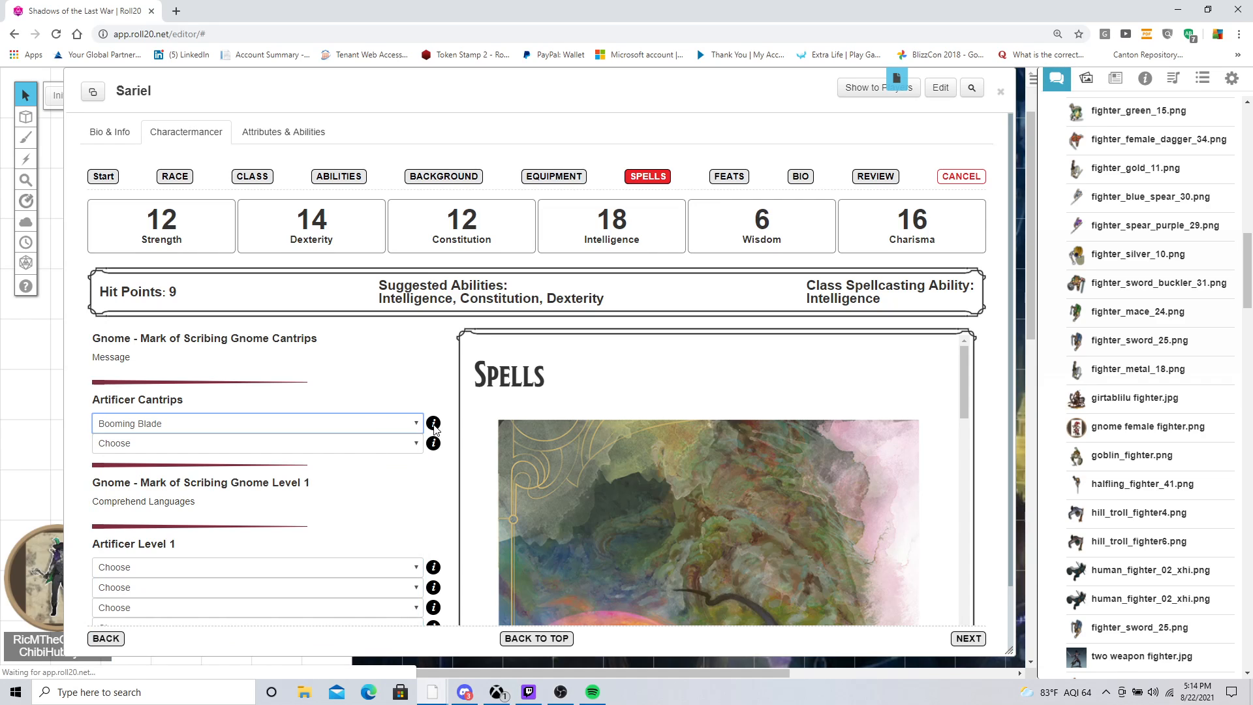
left_click(434, 424)
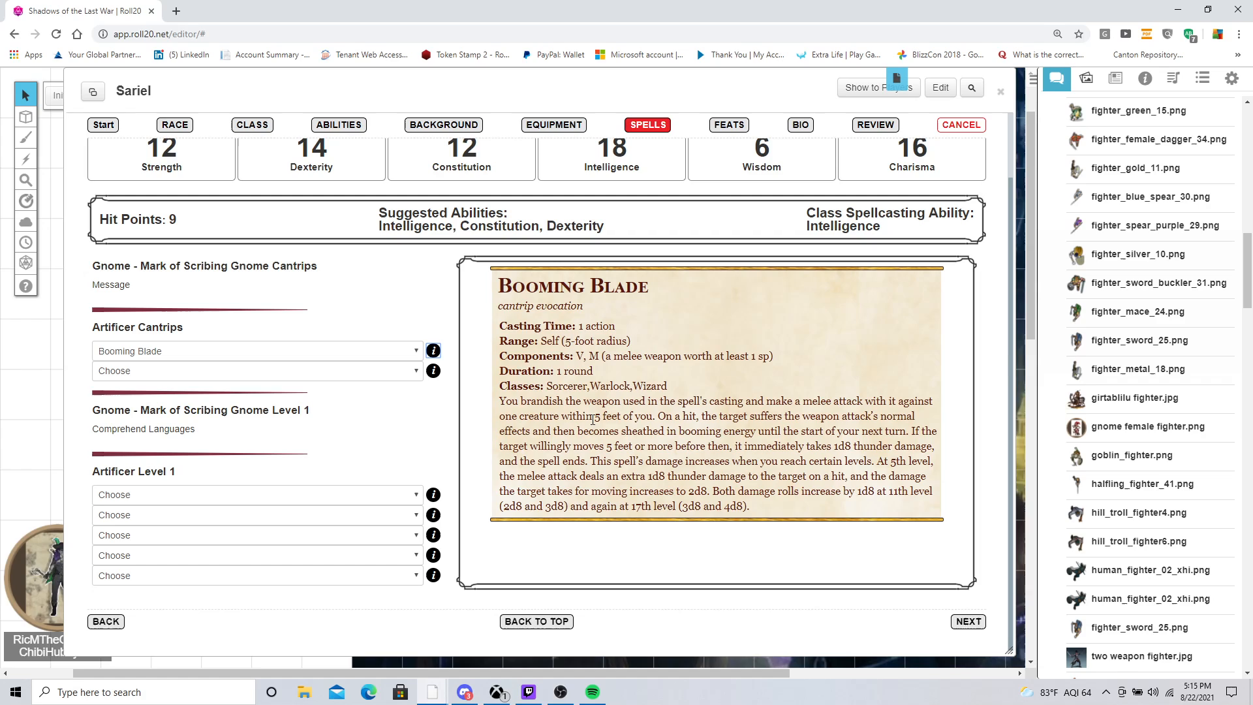
left_click(354, 374)
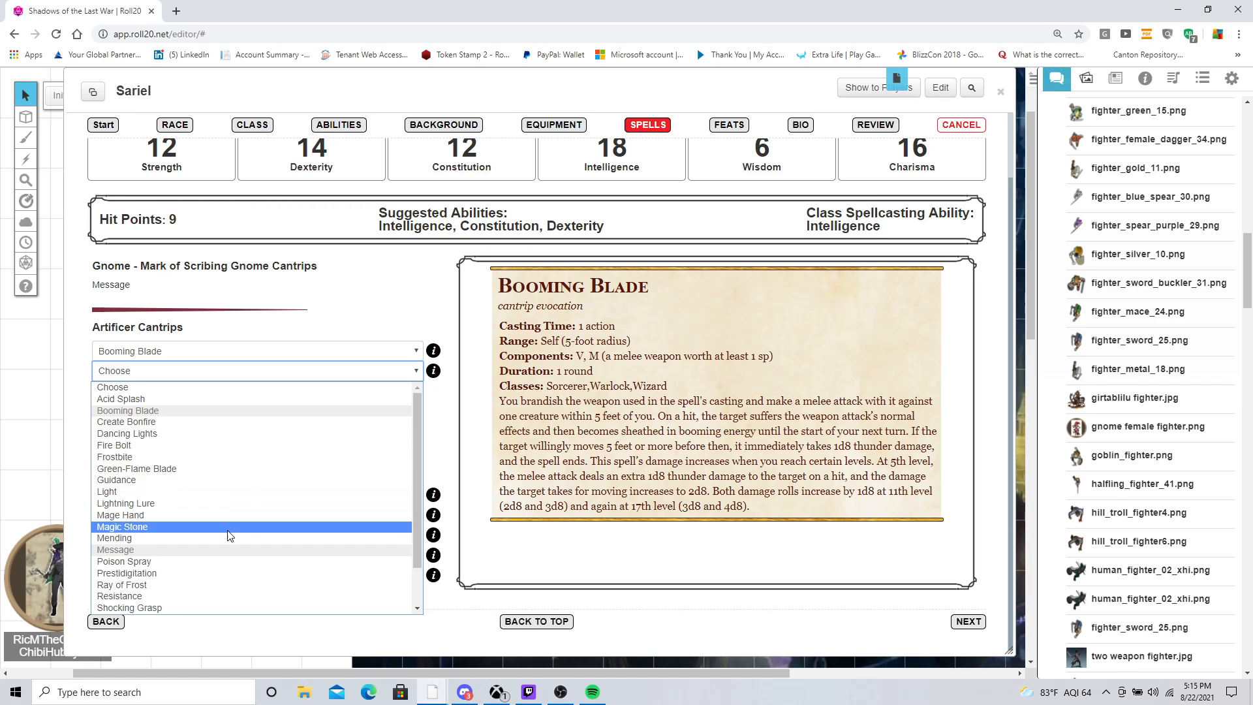
left_click(214, 578)
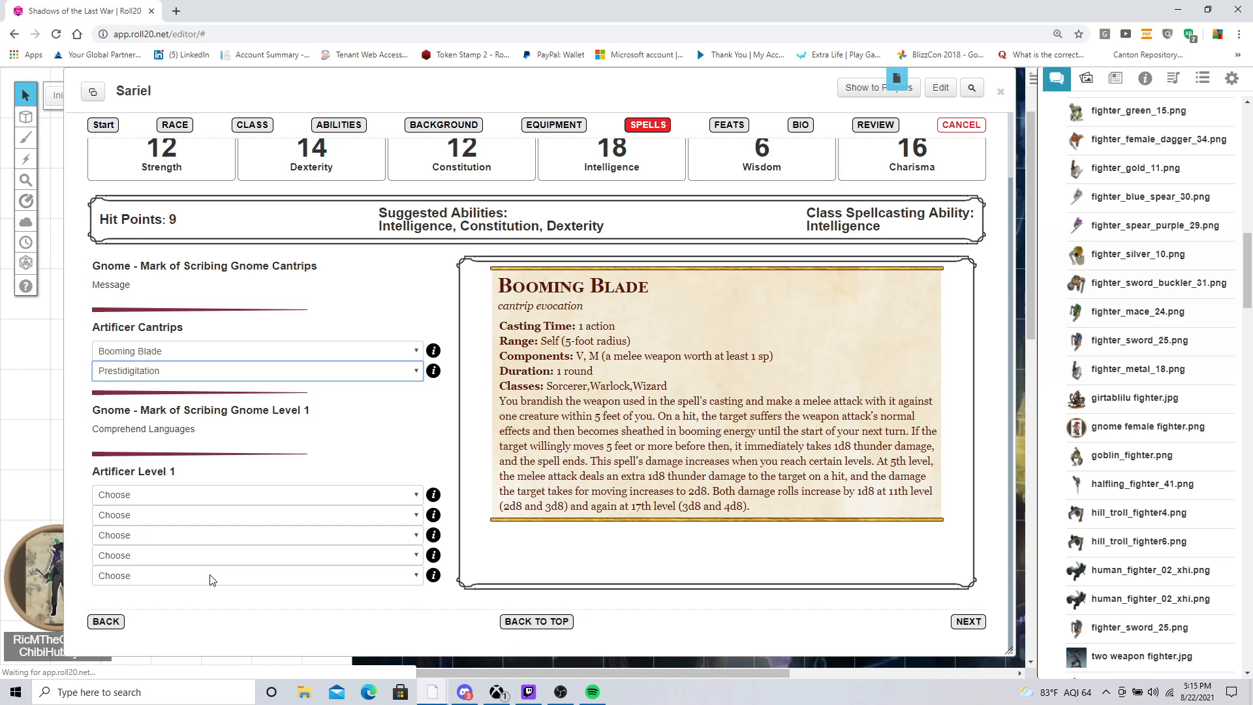
Step: Show the description of the second Artificer cantrip, Prestidigitation, and read it to the end
left_click(177, 578)
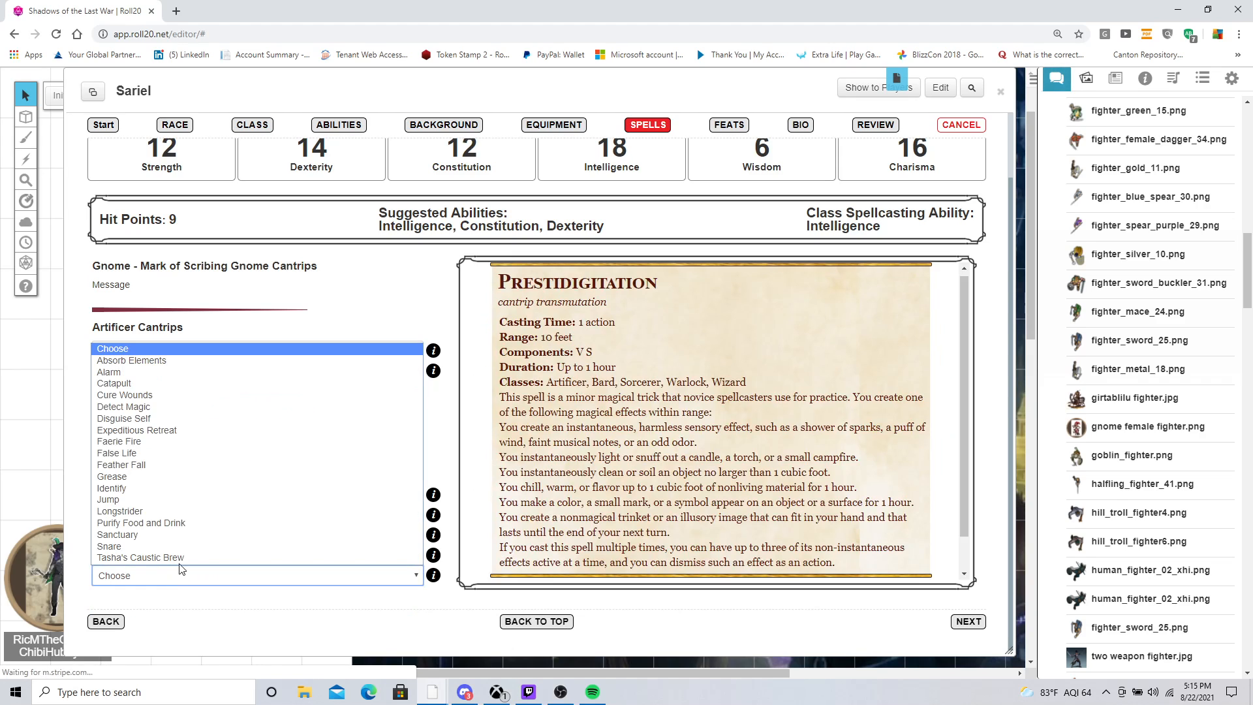
left_click(321, 321)
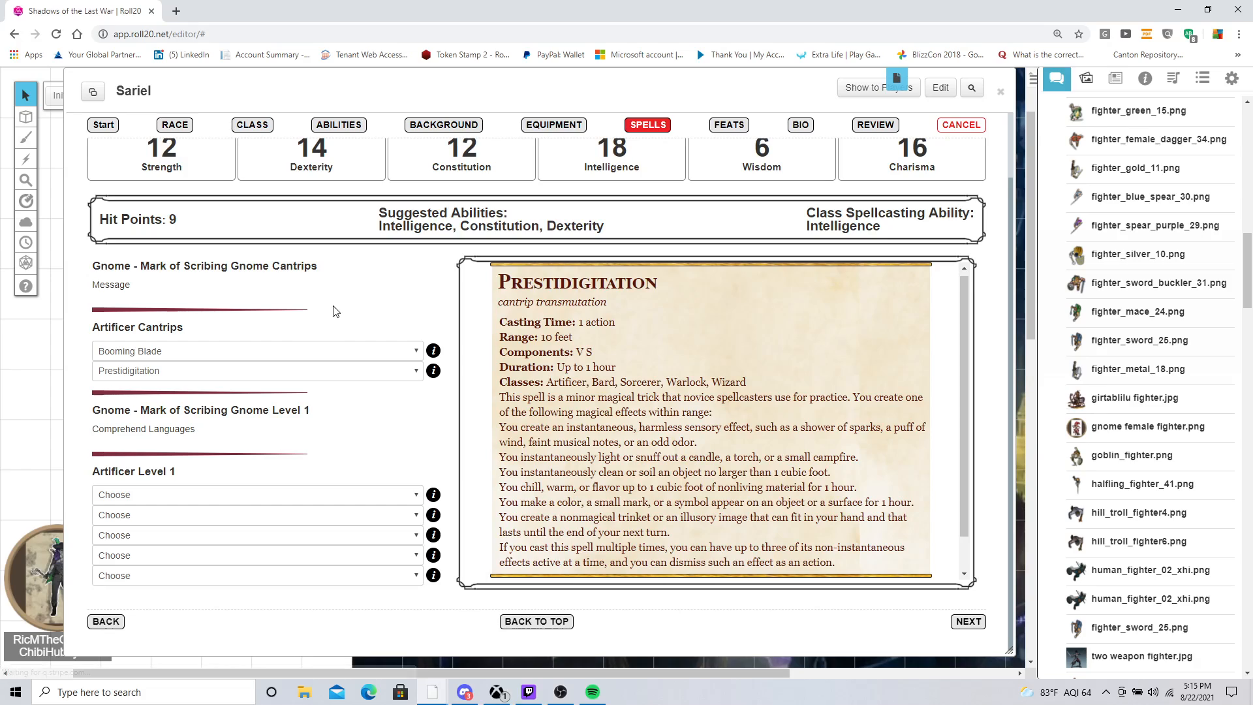
left_click(433, 374)
scroll(583, 418, "down", 1)
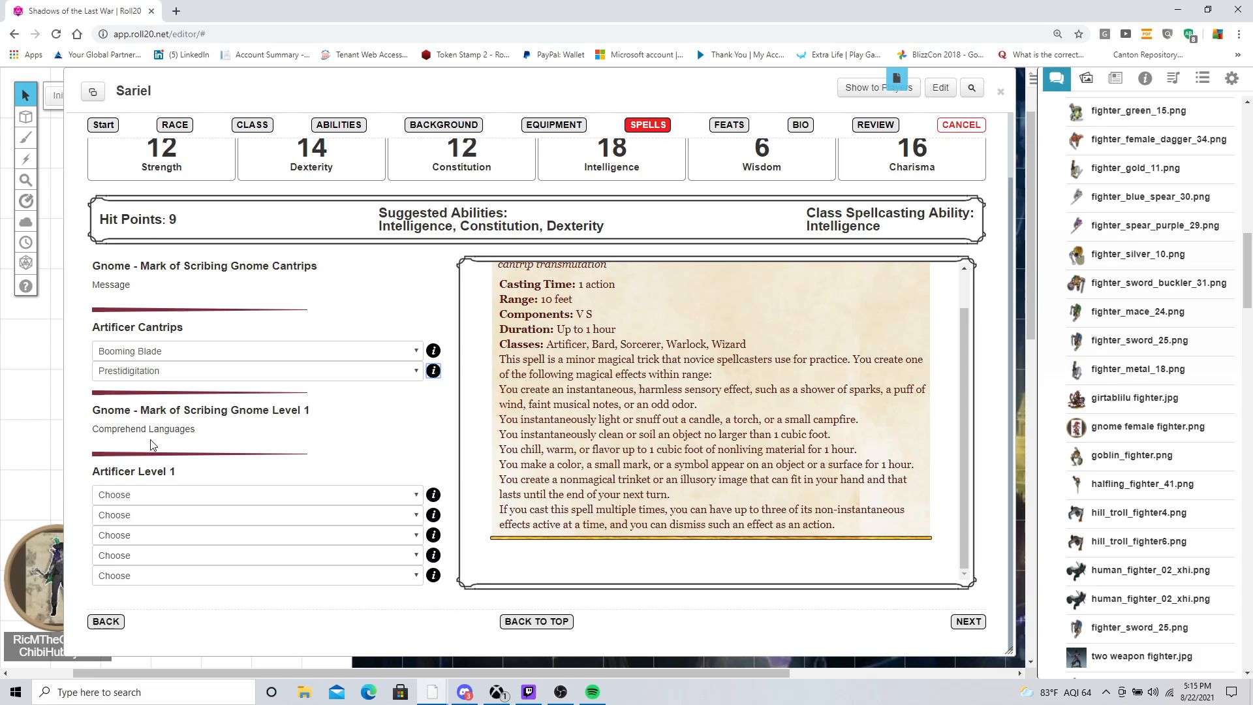
Step: Choose Tasha's Caustic Brew as the first Artificer level 1 spell and show its description
left_click(316, 494)
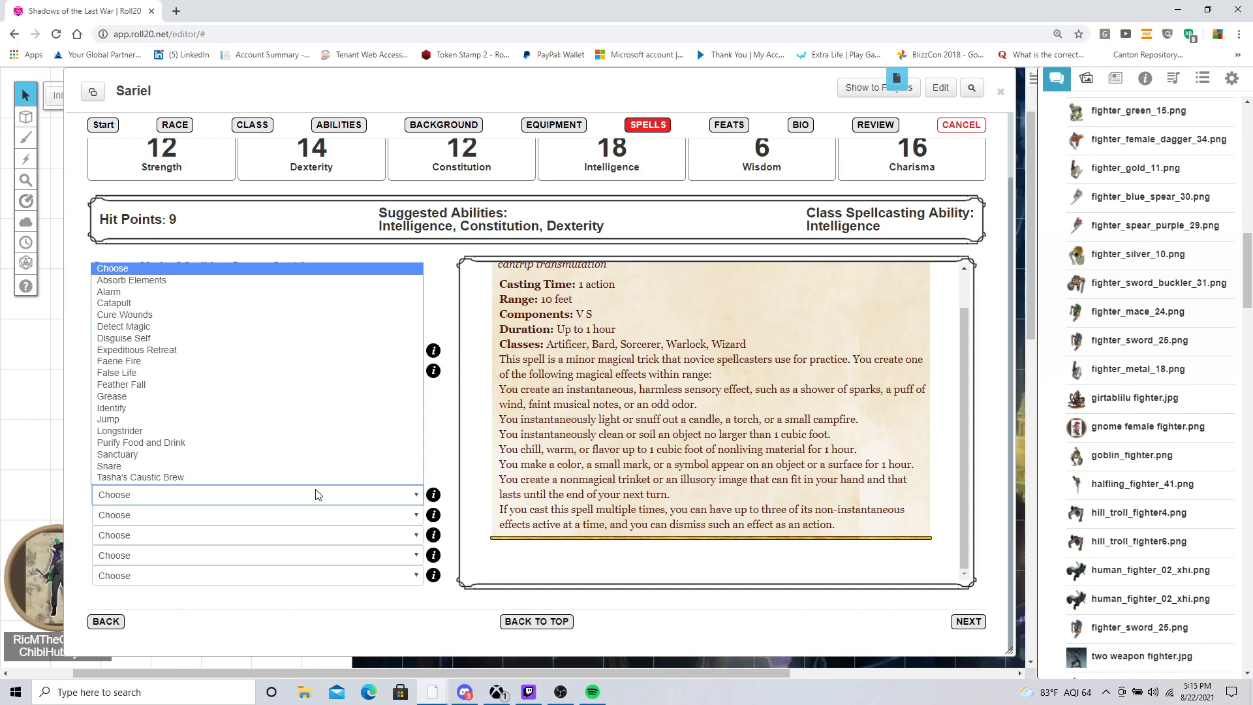
left_click(241, 477)
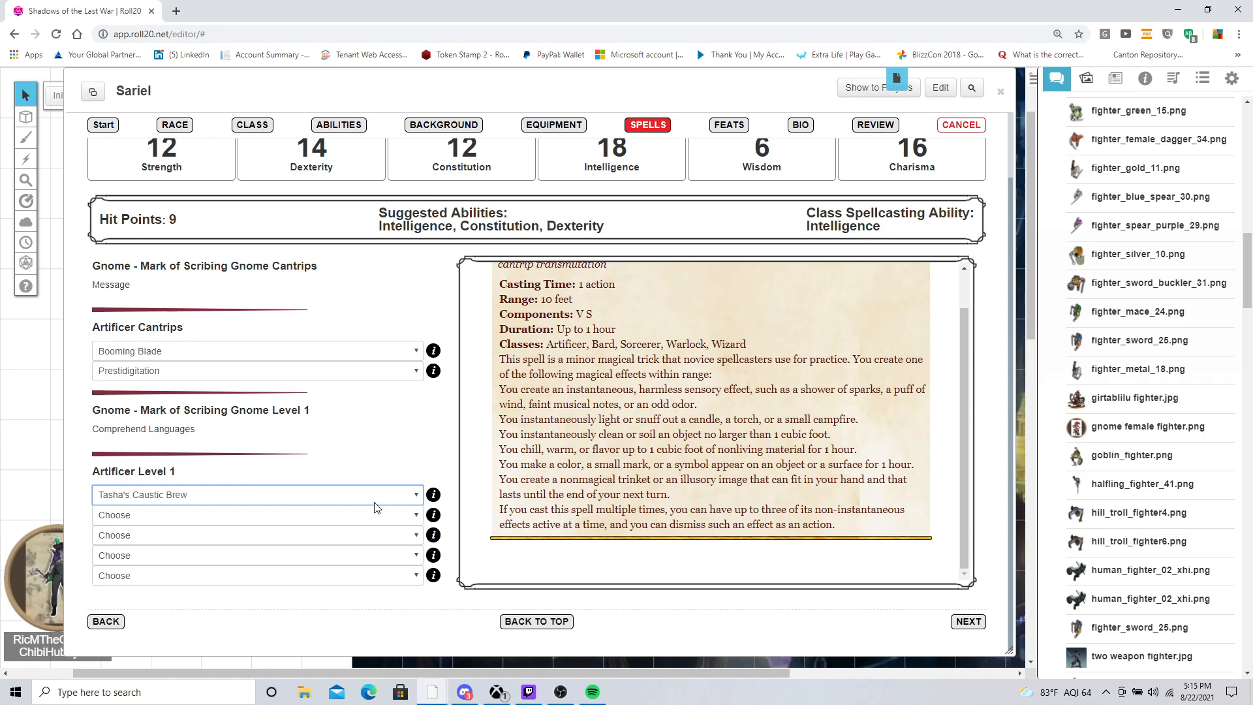
left_click(433, 495)
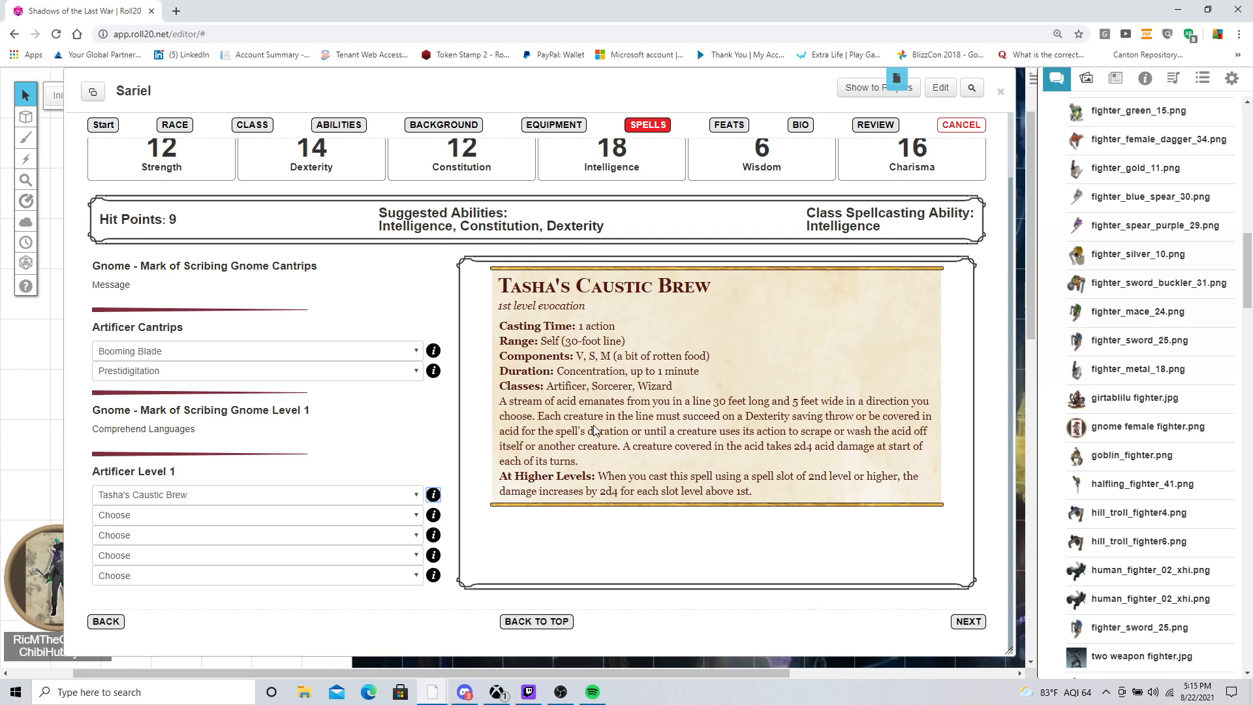
Step: Set the first Artificer level 1 spell to Sanctuary and show its description
left_click(332, 501)
left_click(331, 502)
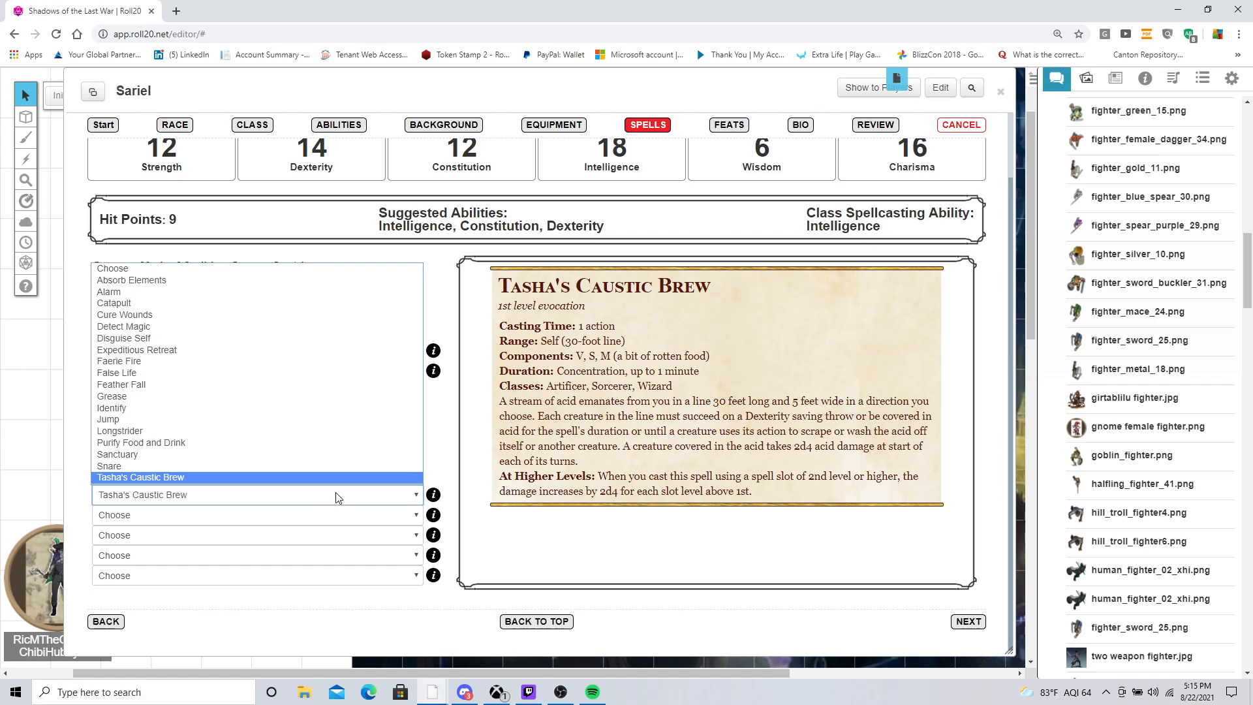
left_click(303, 452)
left_click(434, 496)
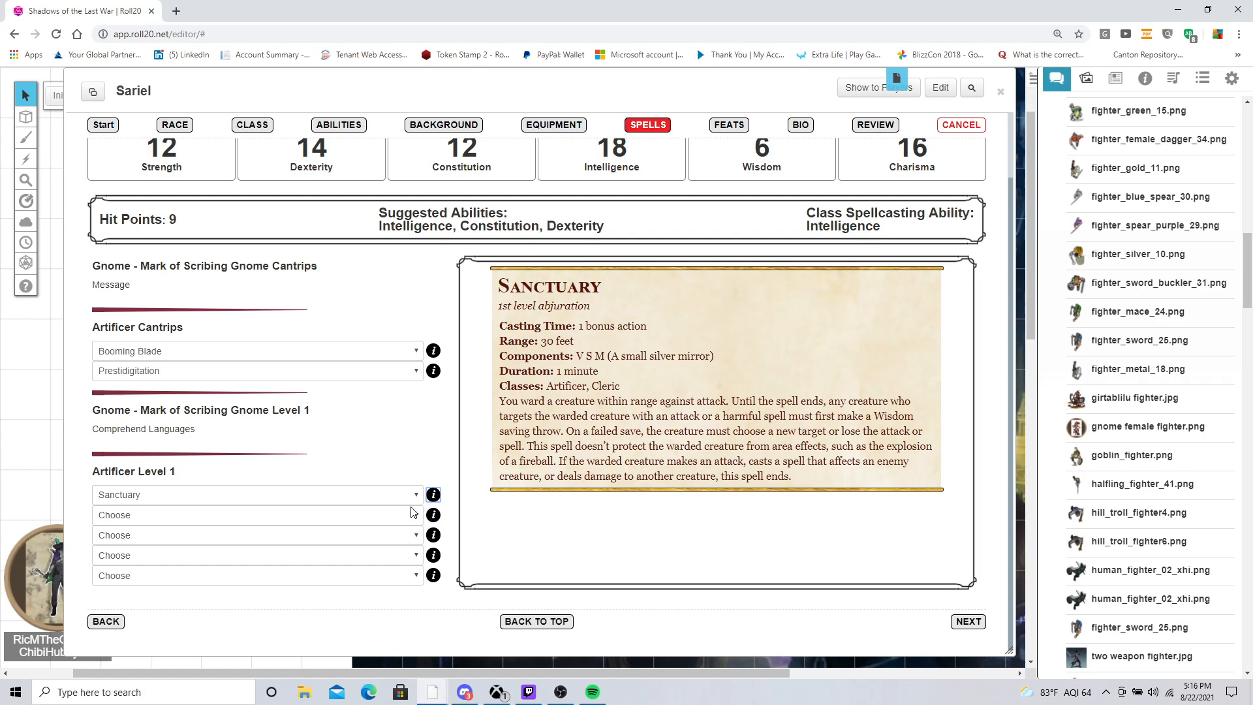
Step: Choose Identify and Catapult as the second and third Artificer level 1 spells, showing each spell's description
left_click(366, 520)
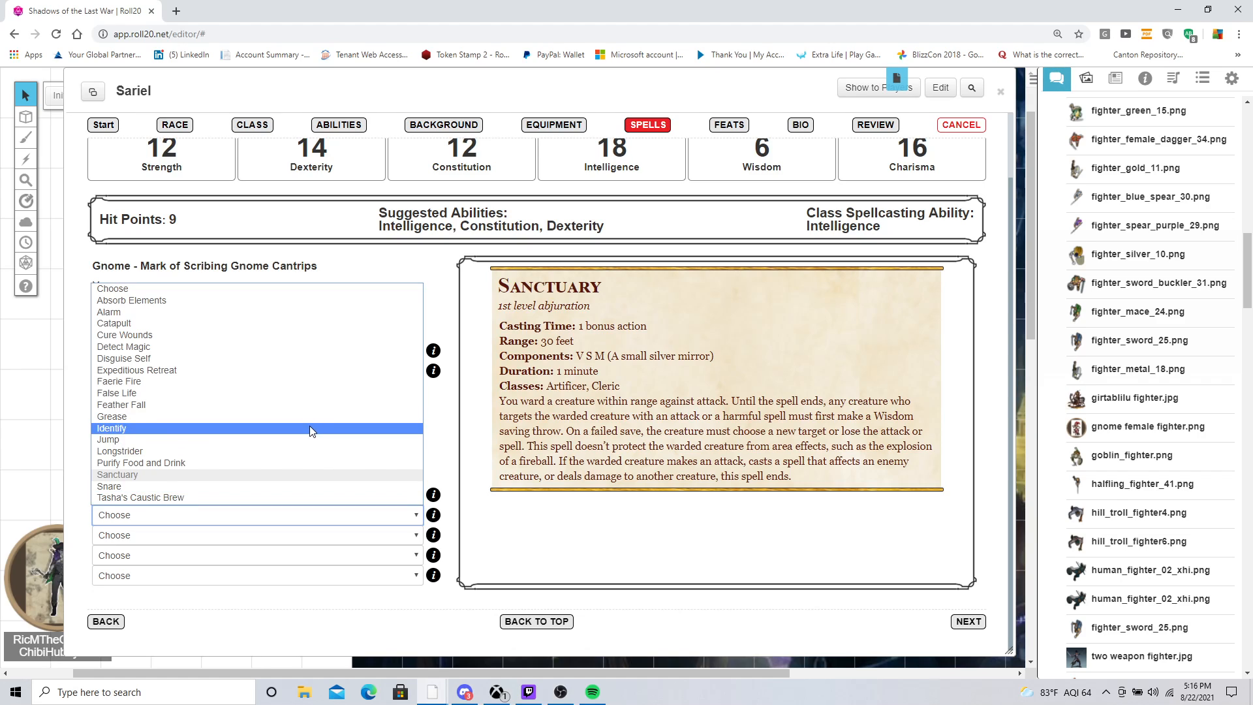
left_click(309, 427)
left_click(433, 515)
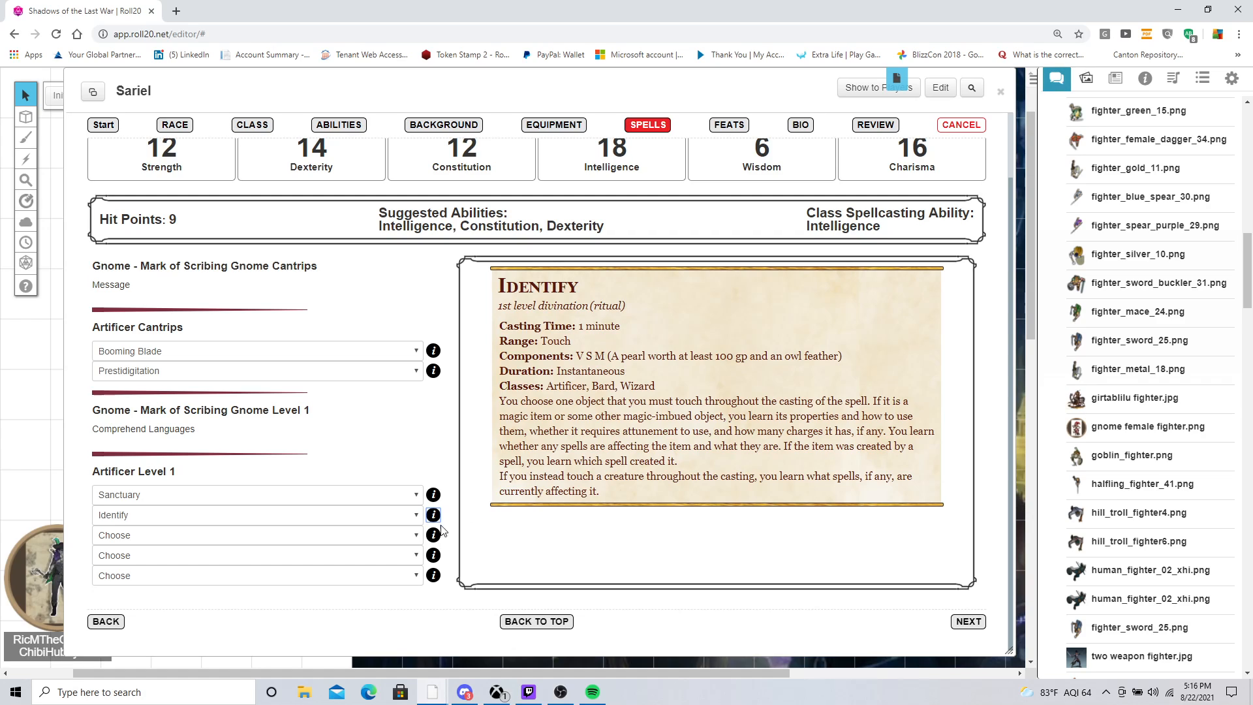
left_click(248, 537)
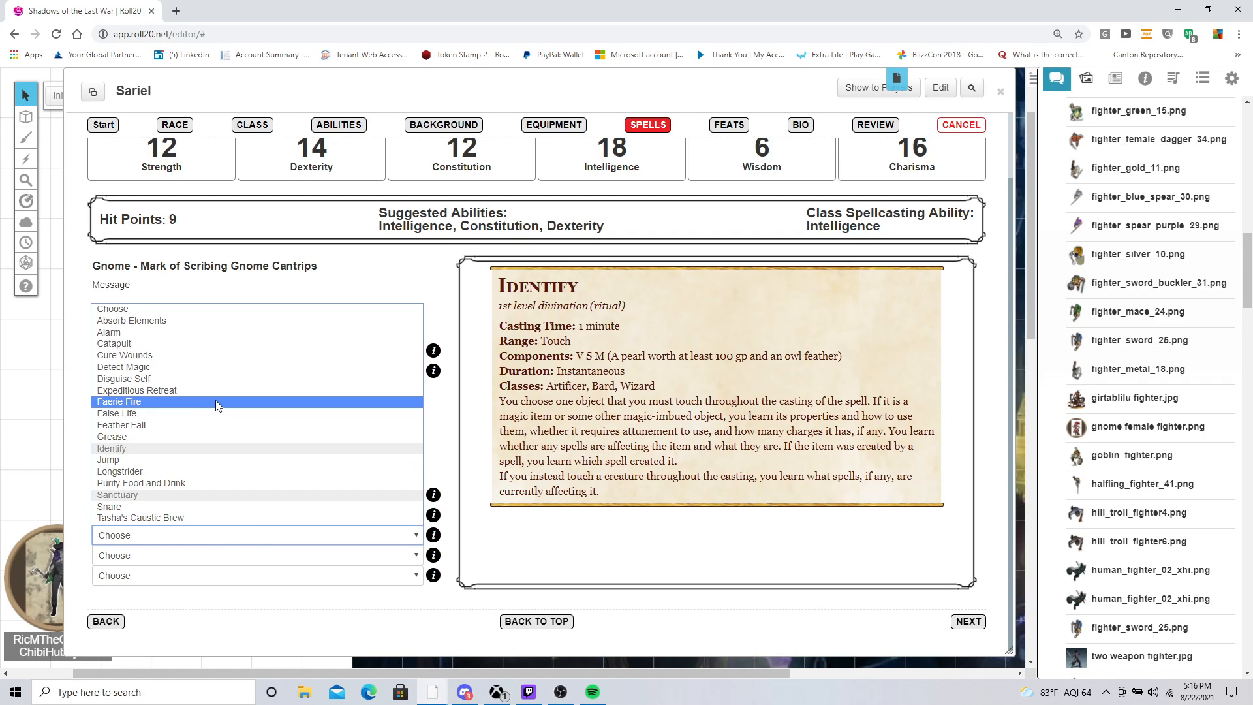
left_click(198, 346)
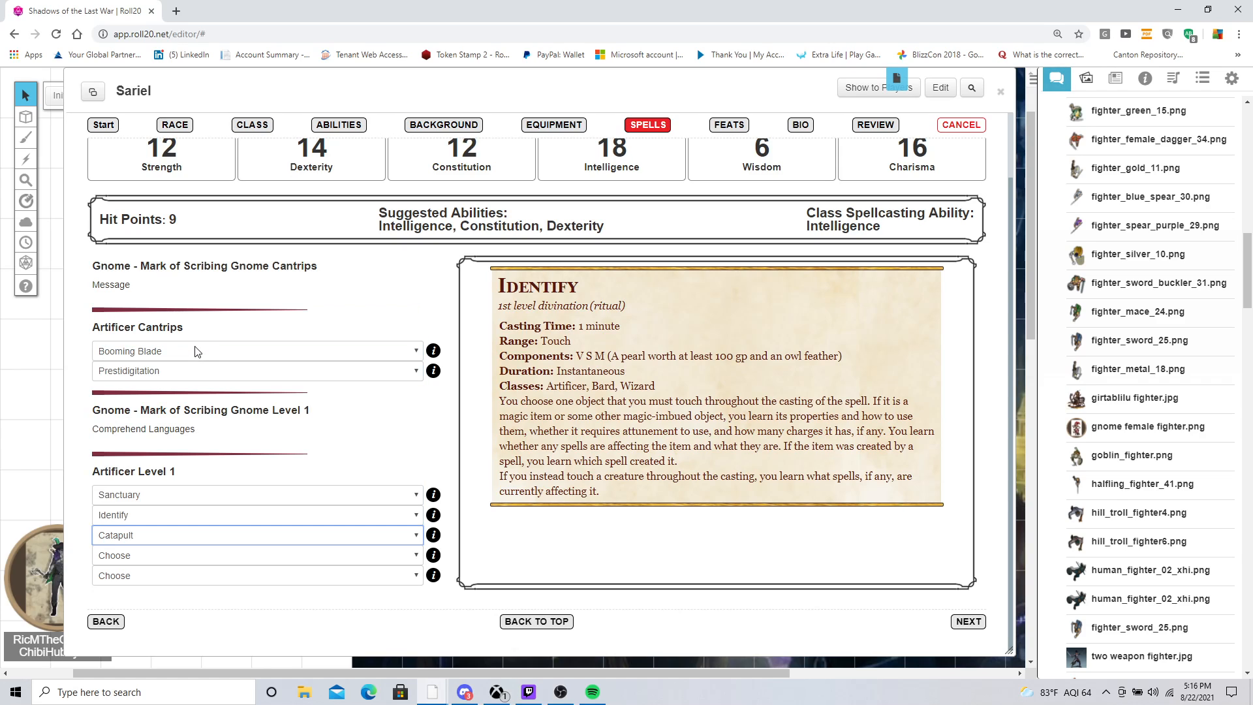
left_click(432, 534)
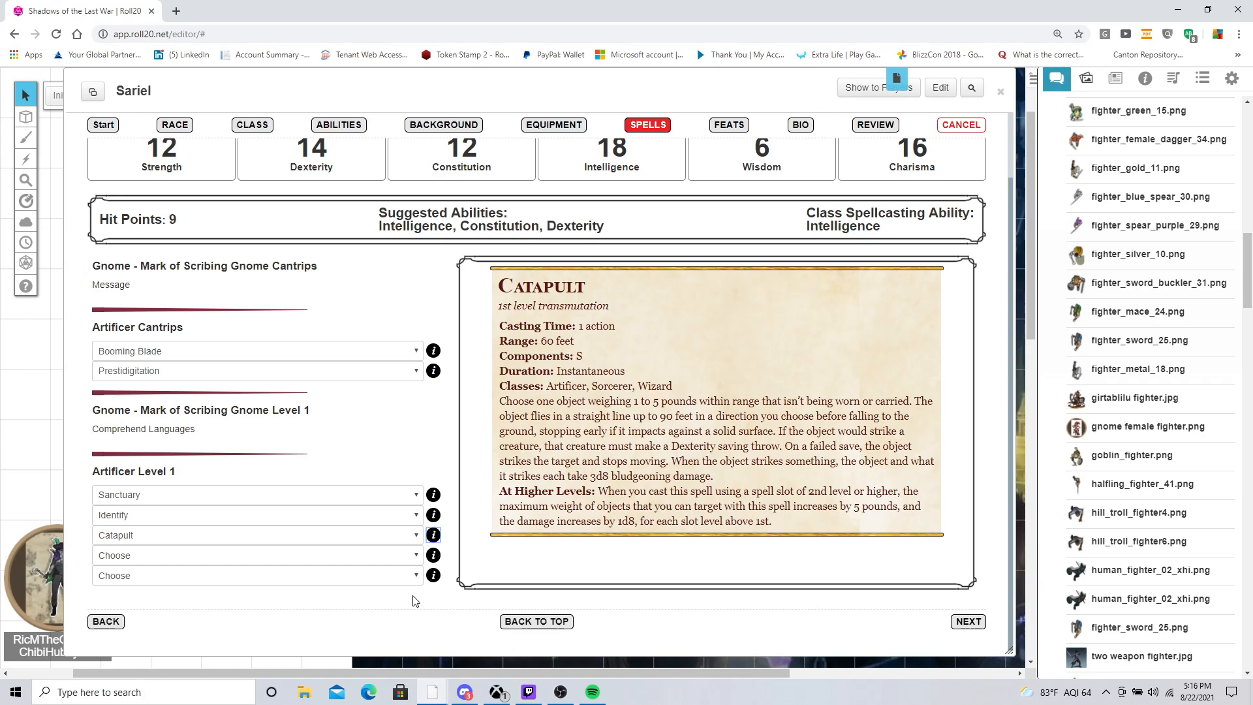
Step: Choose Absorb Elements and Cure Wounds as the fourth and fifth Artificer level 1 spells and continue to the feats
left_click(304, 559)
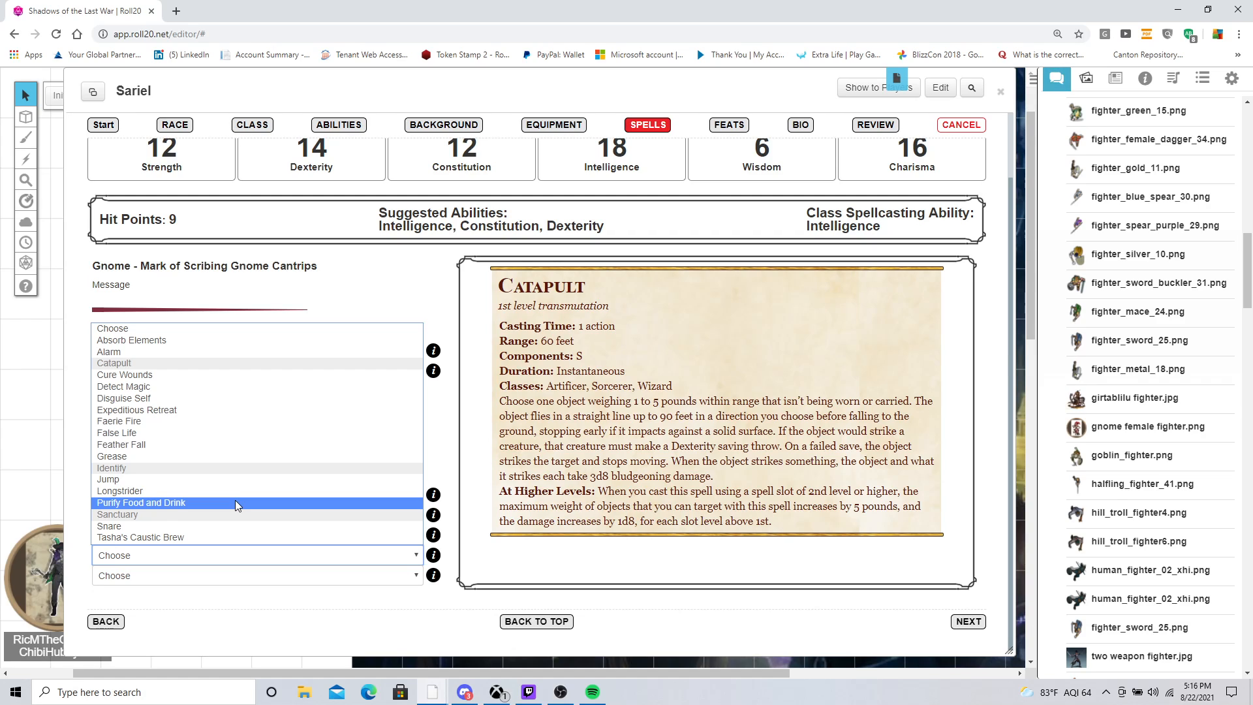
left_click(211, 340)
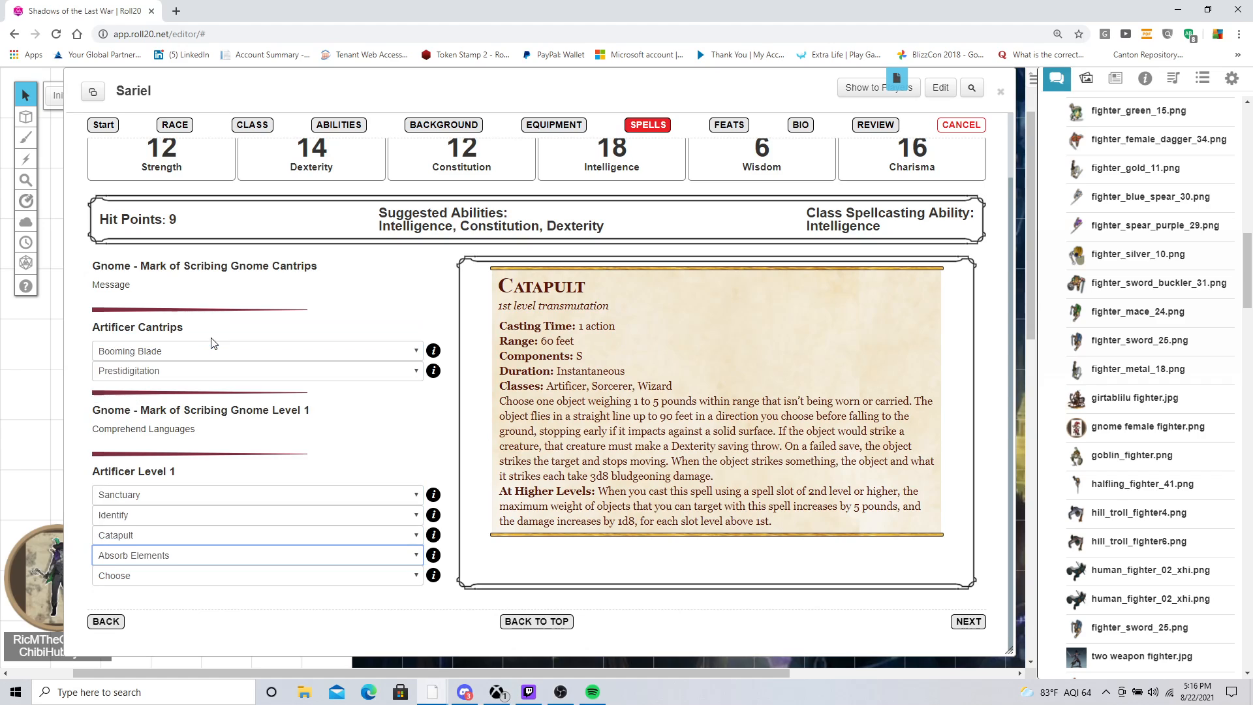
left_click(433, 554)
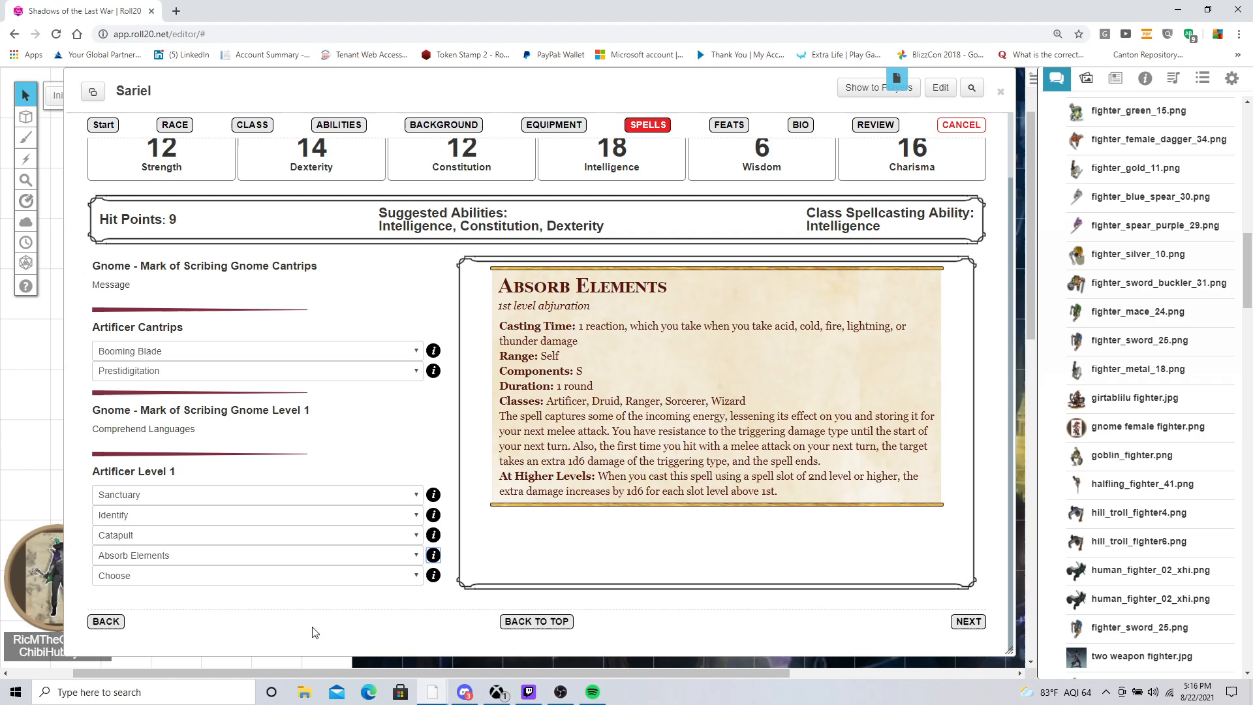
left_click(270, 577)
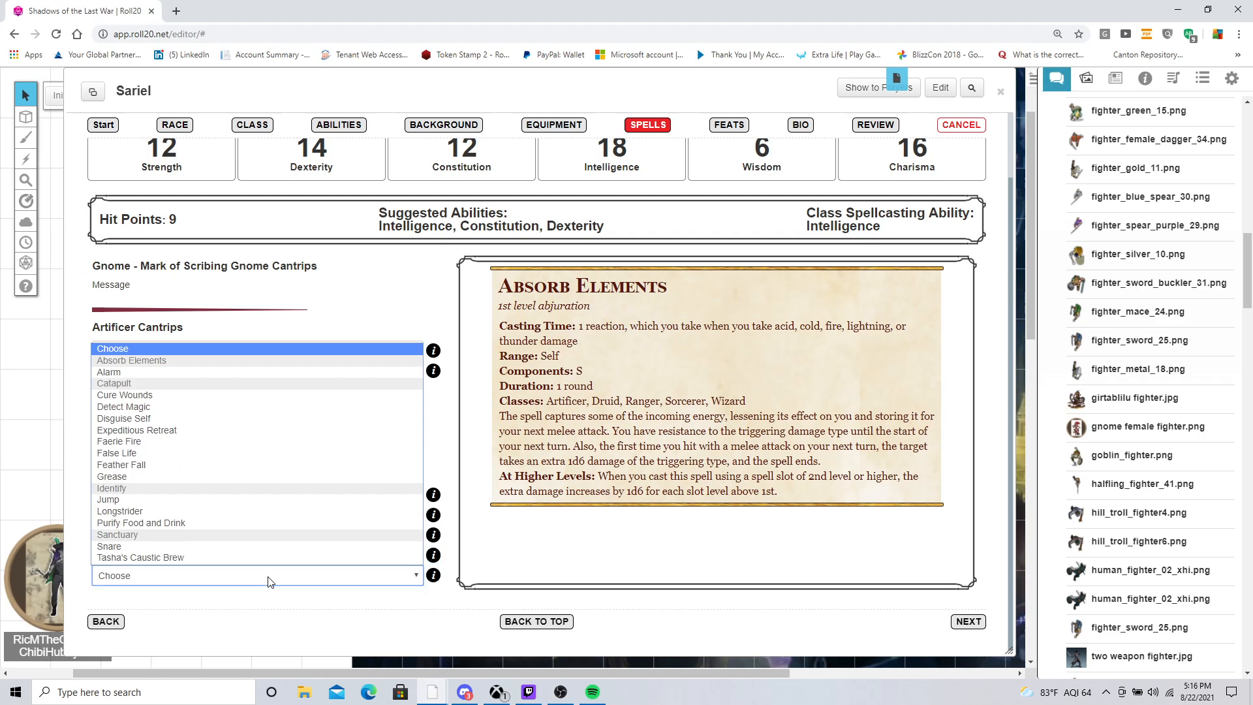
left_click(263, 395)
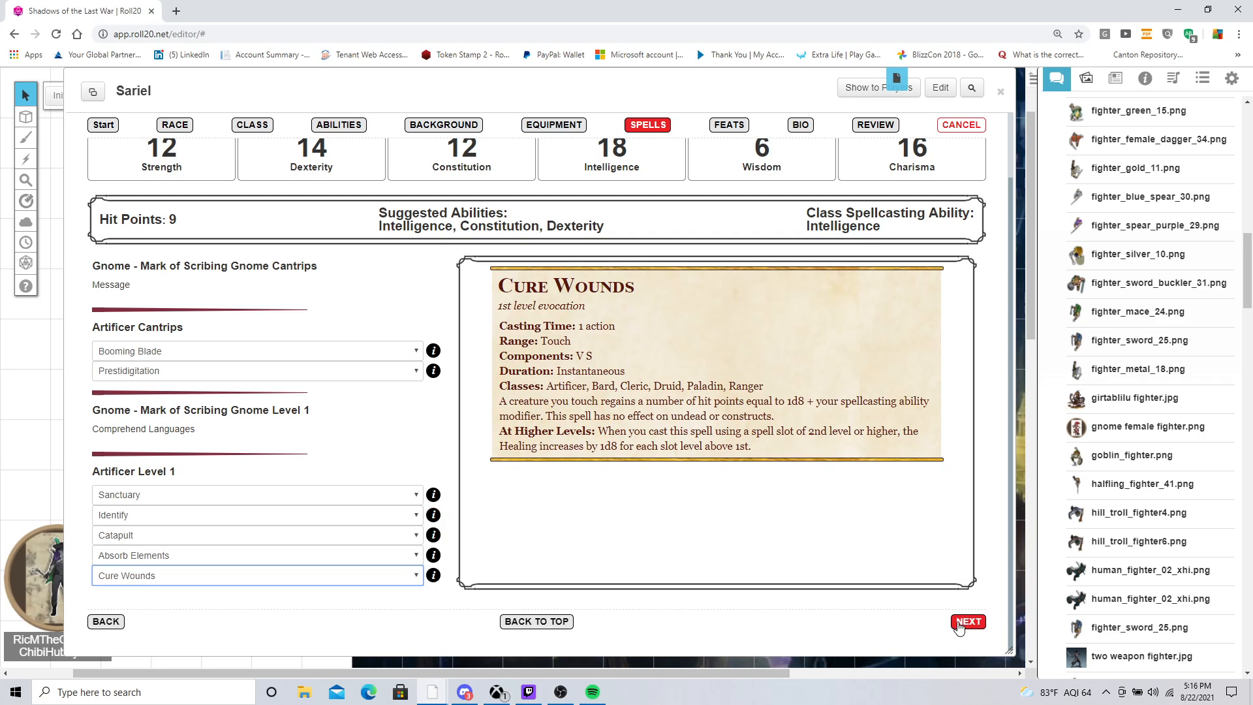
left_click(967, 621)
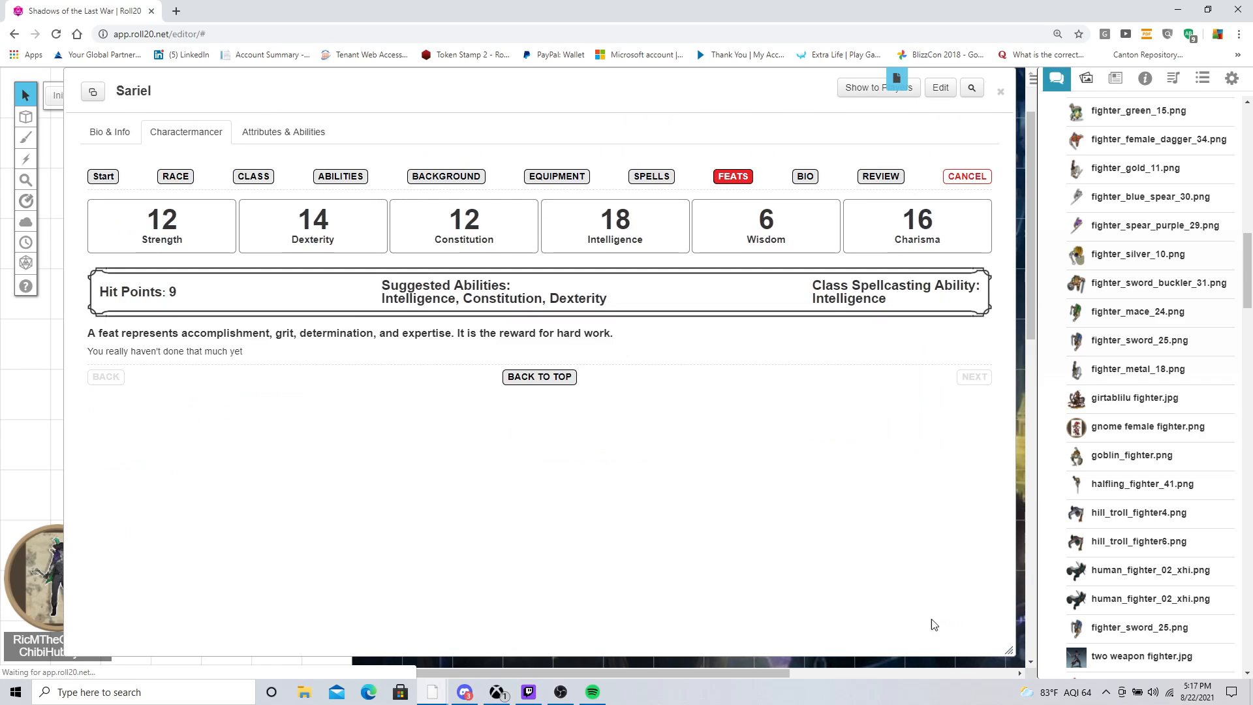
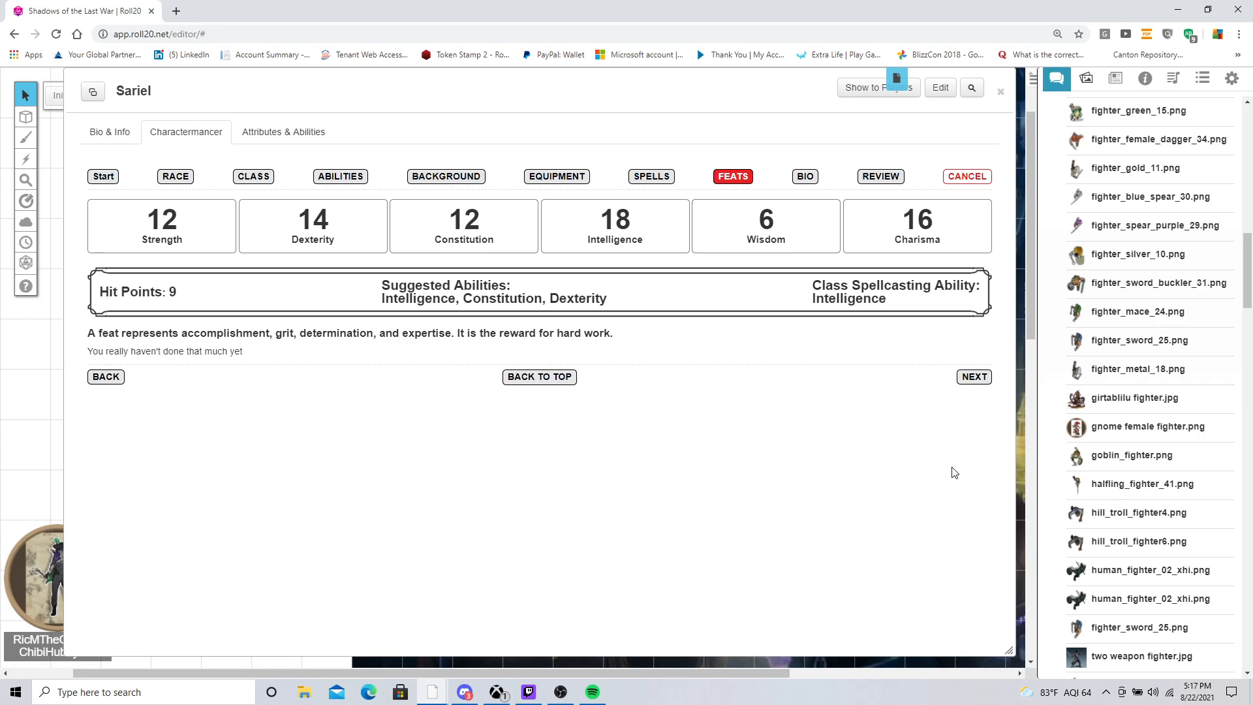
Step: Continue past the feats to the bio and fill in the character's name, age 65 and height 3'4"
left_click(971, 378)
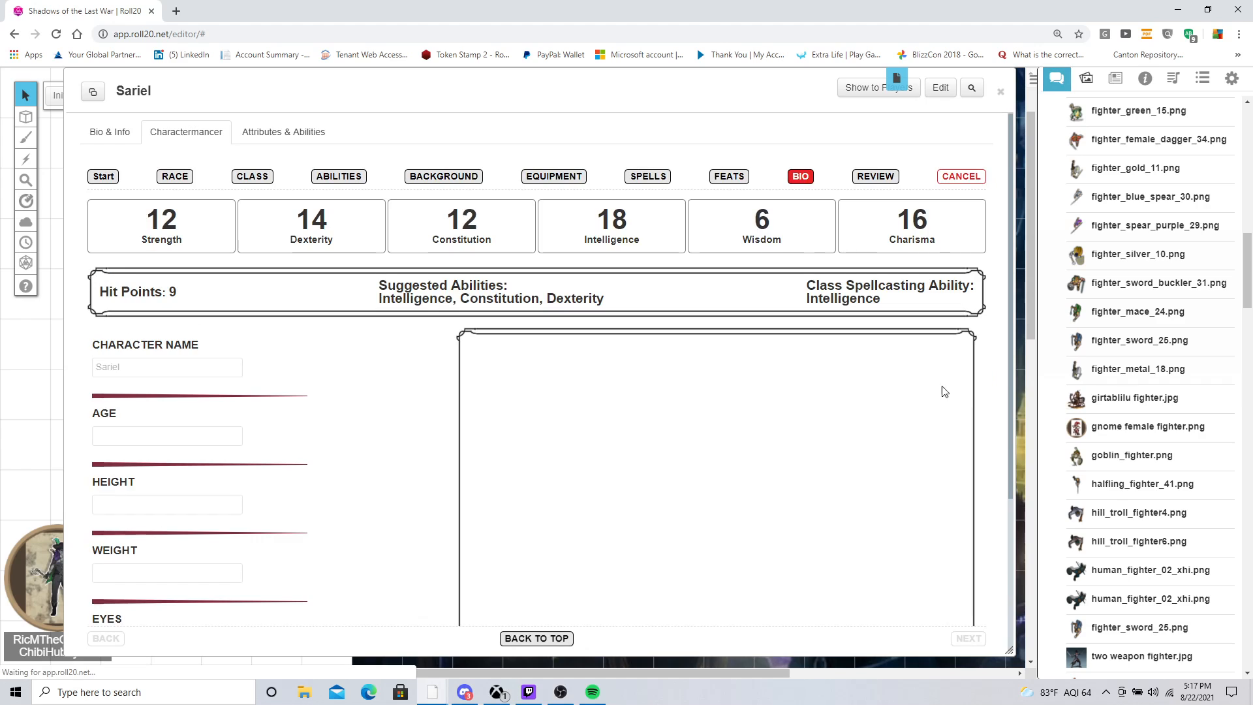
left_click(160, 370)
scroll(154, 385, "down", 3)
left_click(142, 221)
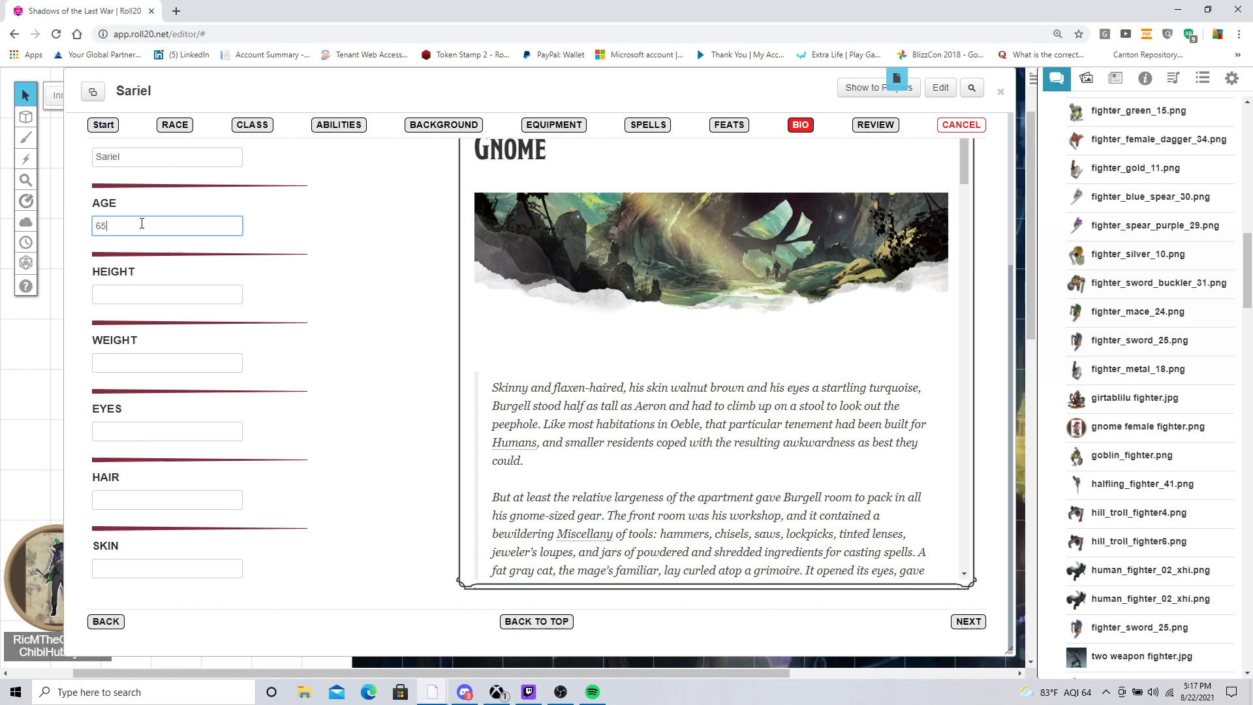
left_click(128, 299)
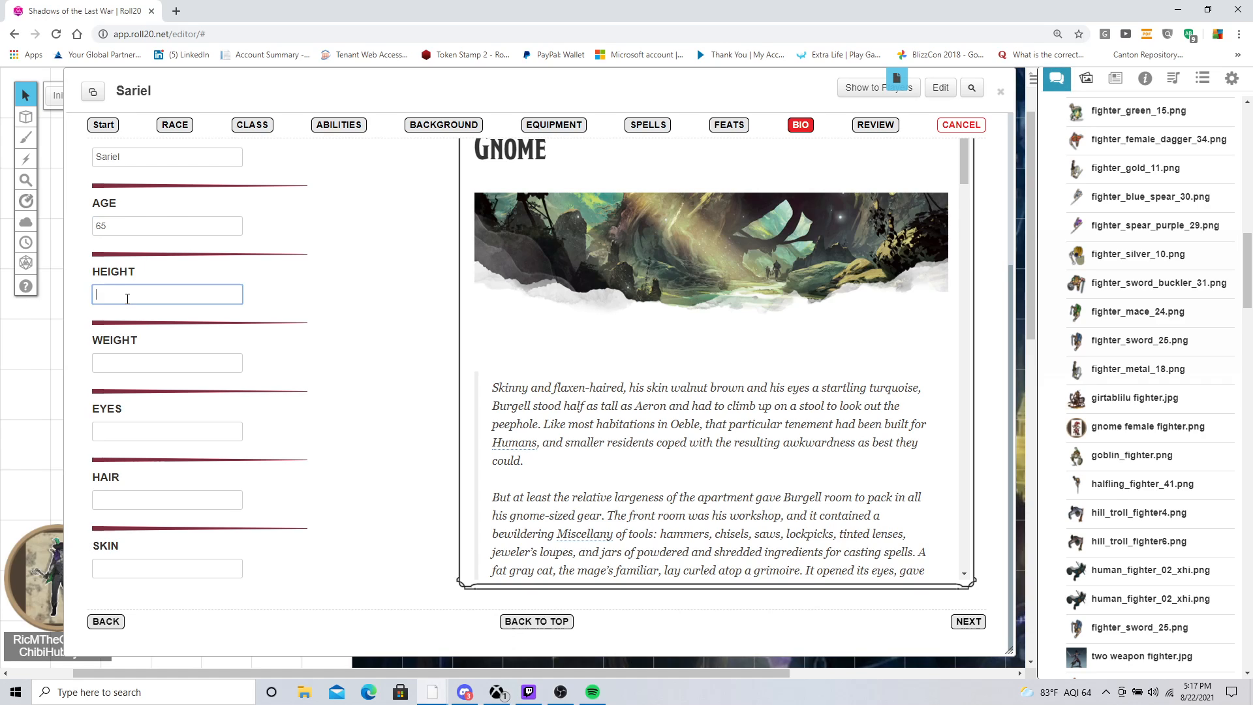
type("3'$")
type("4")
Step: Set the character's weight to 33, eyes to Blue, hair to Pink and skin to Tan
left_click(111, 359)
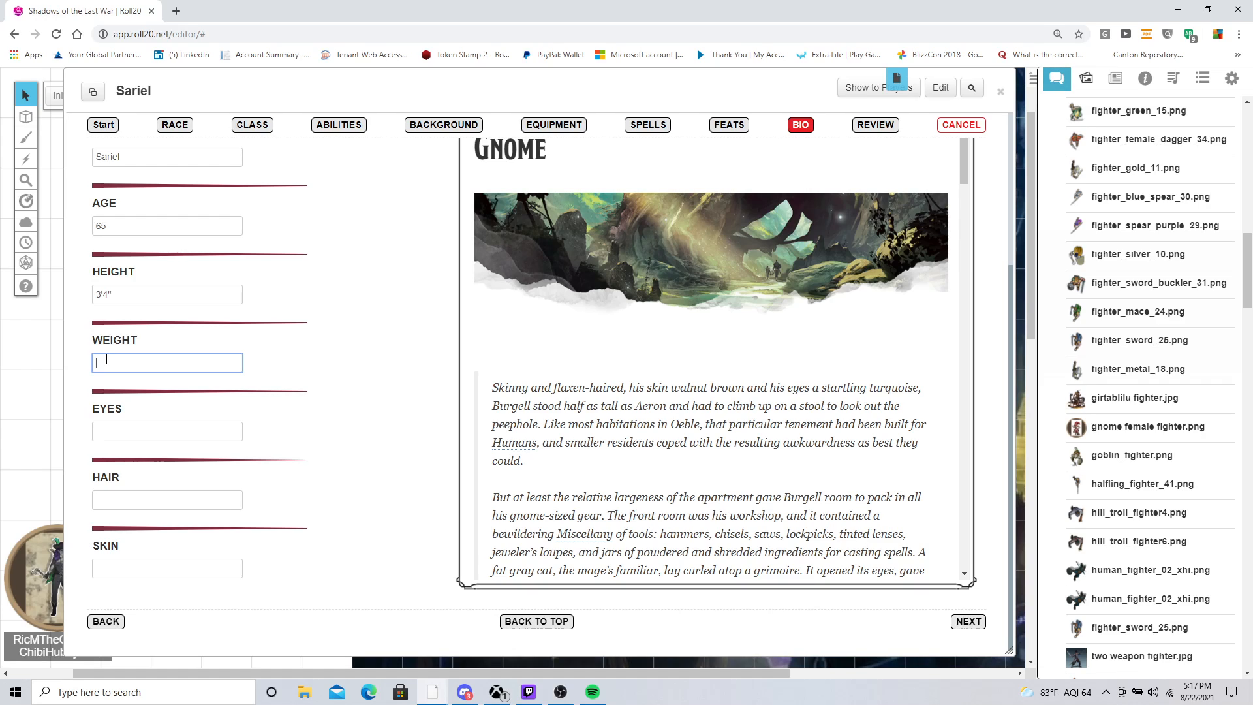
left_click(119, 431)
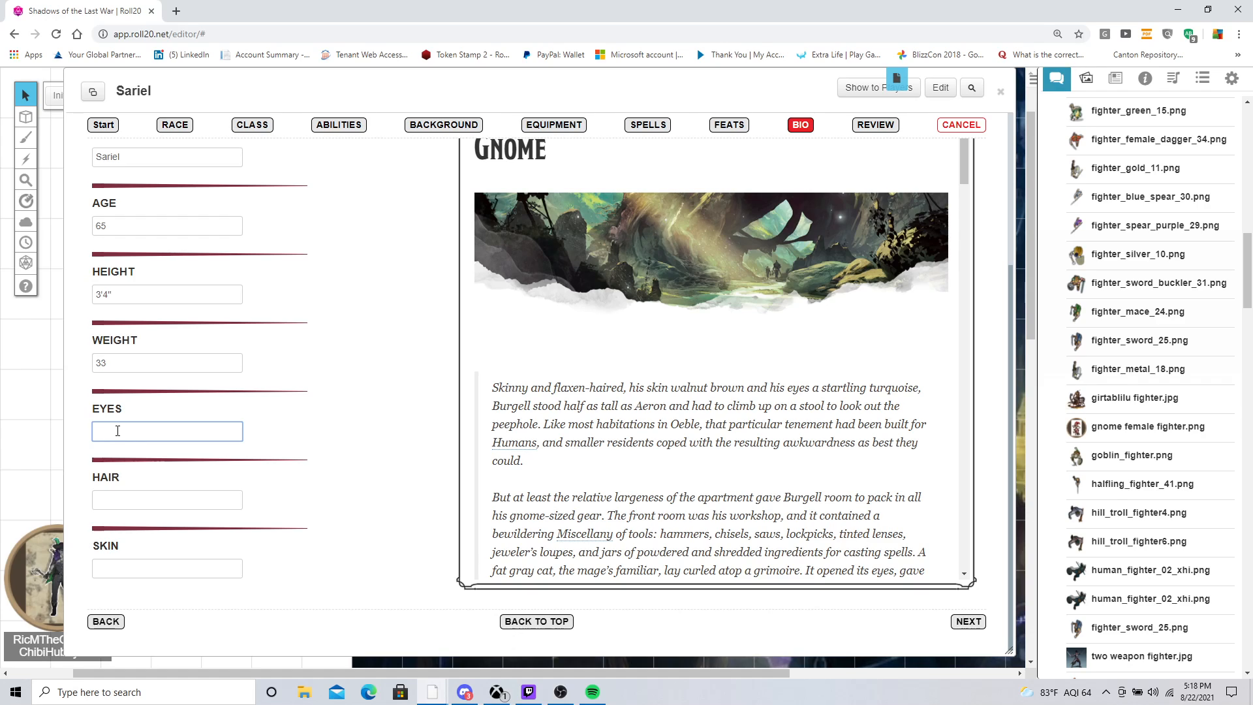
type("Blue")
left_click(113, 498)
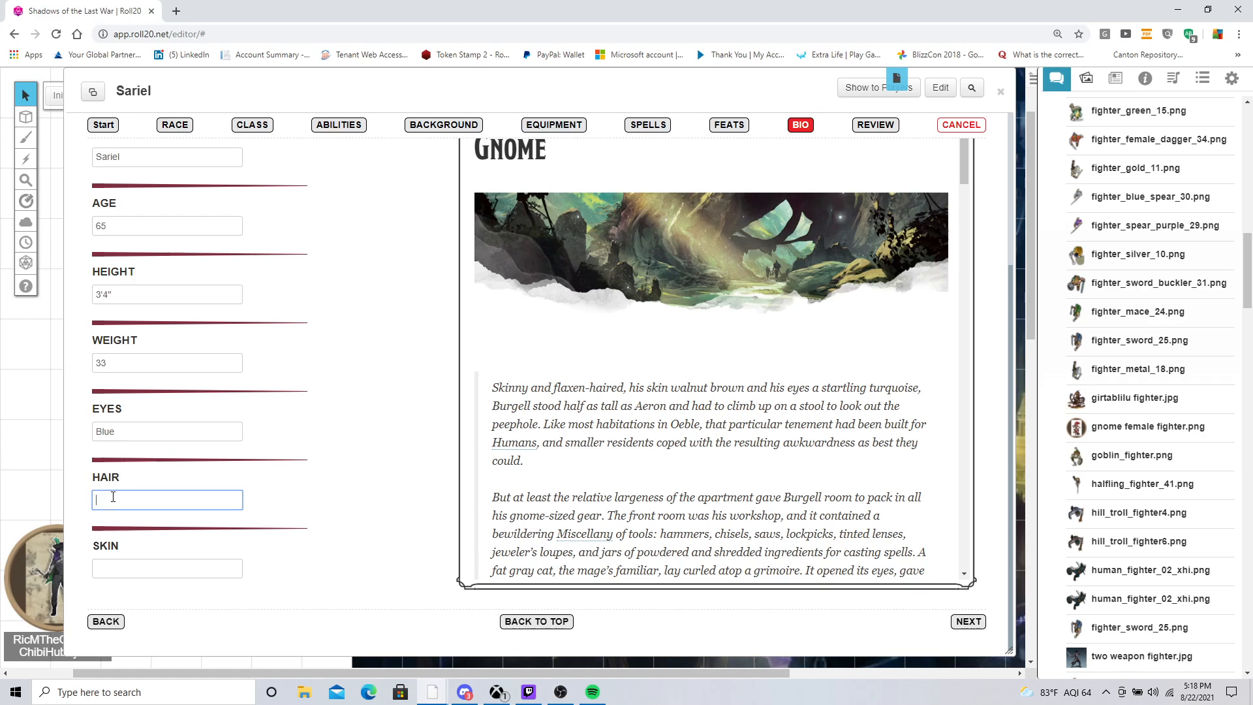
type("Pink")
left_click(128, 566)
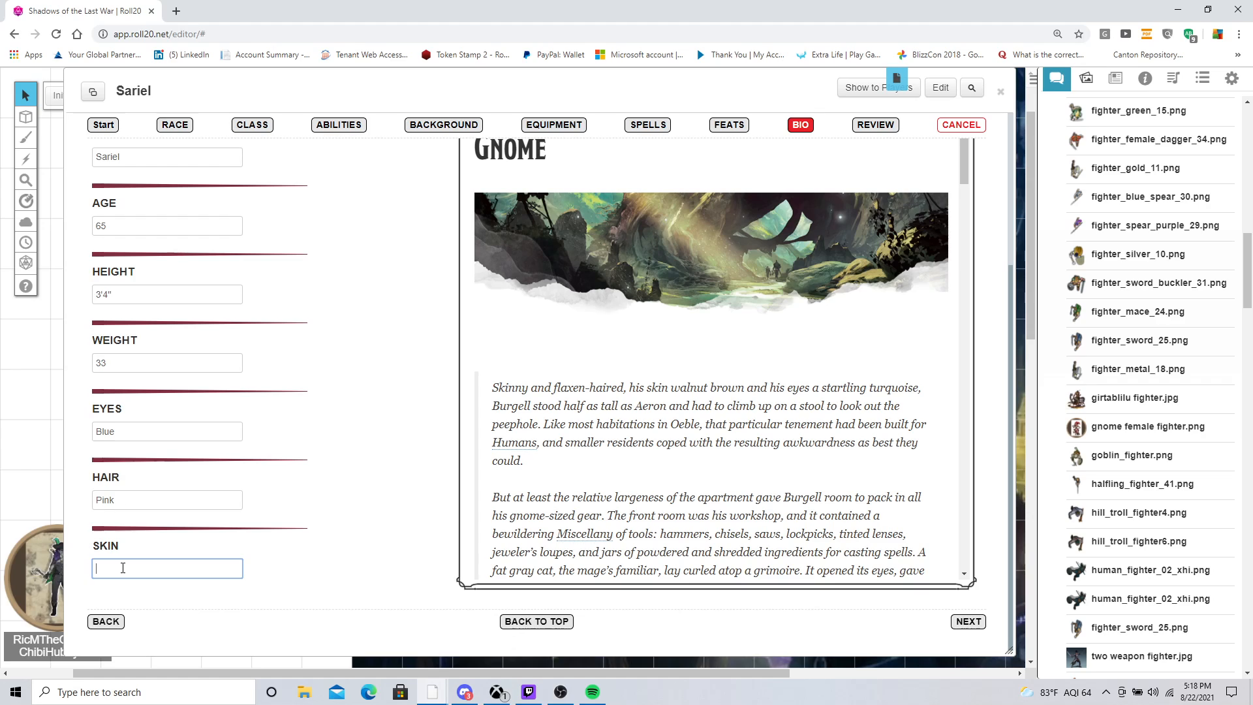
type("Tan")
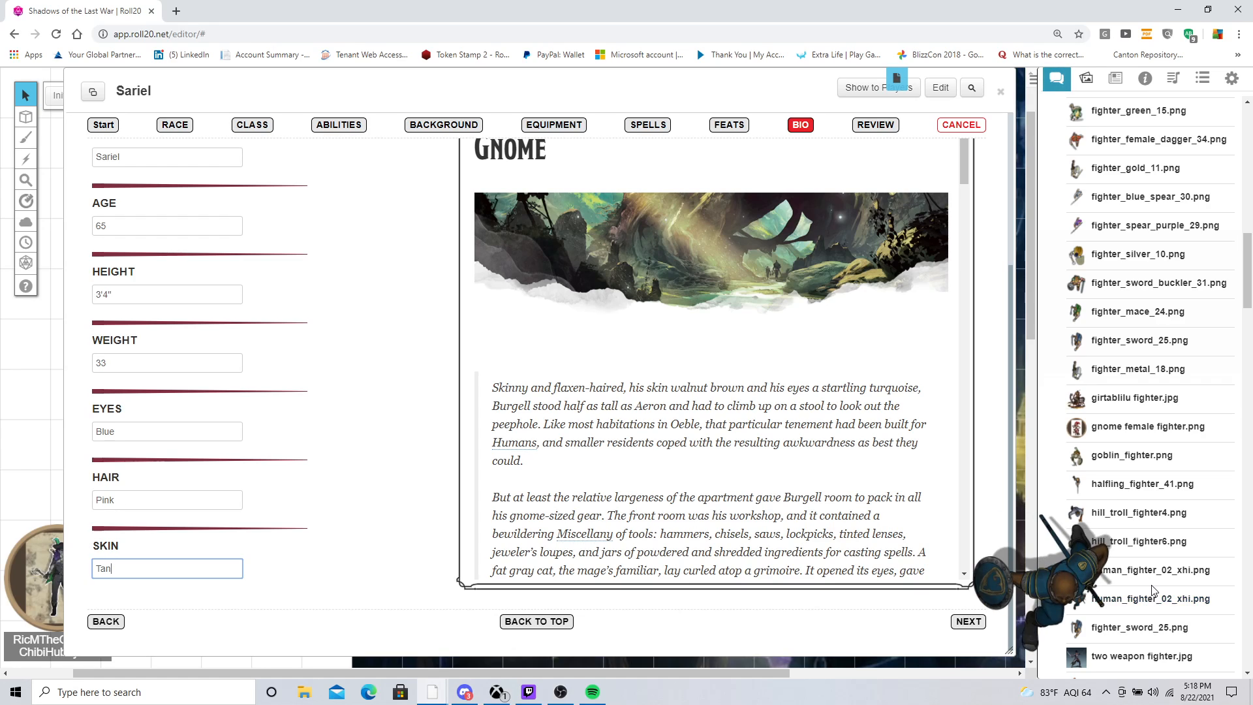
Step: Continue to the review and read through all the character's choices, from race to bio
left_click(967, 621)
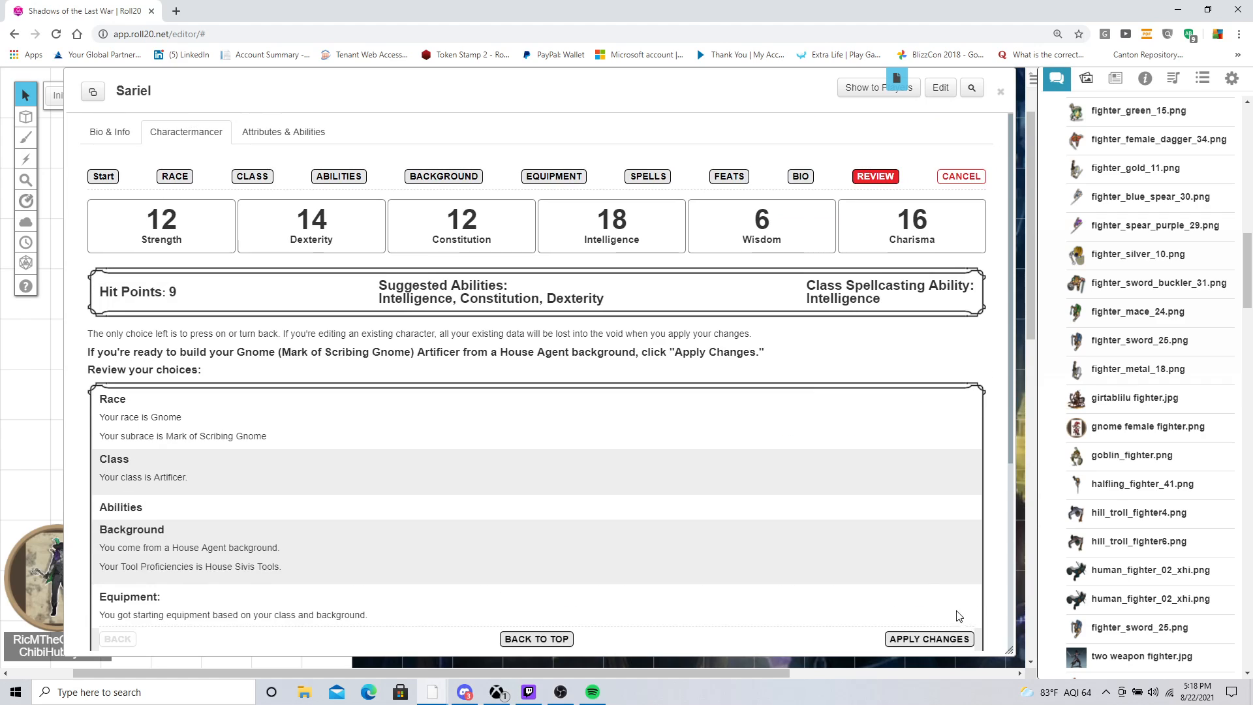
scroll(929, 543, "down", 4)
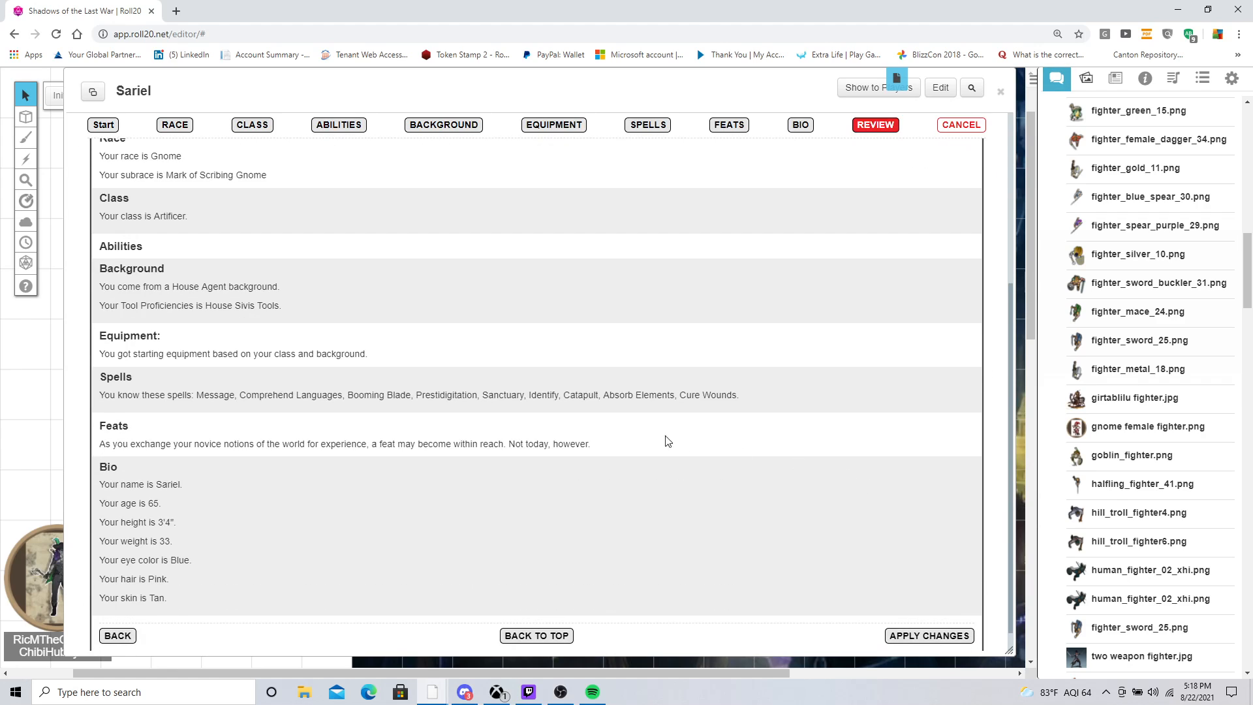
scroll(658, 436, "up", 4)
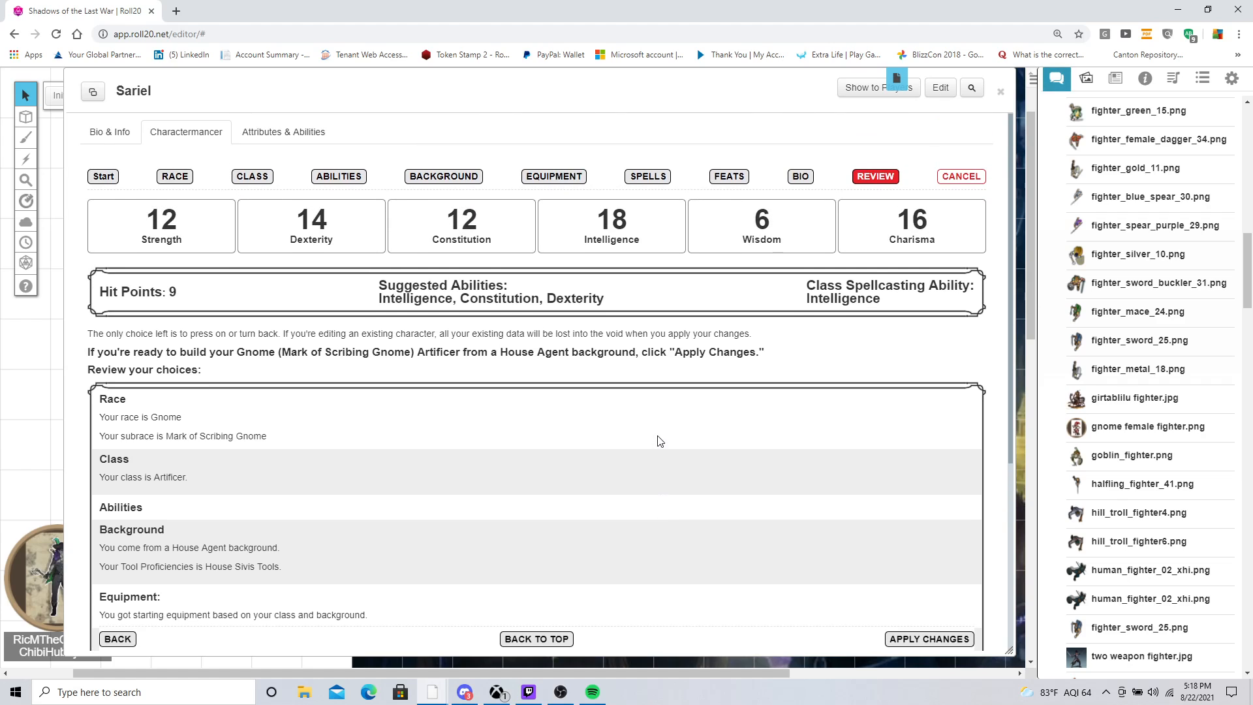
scroll(658, 440, "down", 3)
scroll(658, 436, "down", 2)
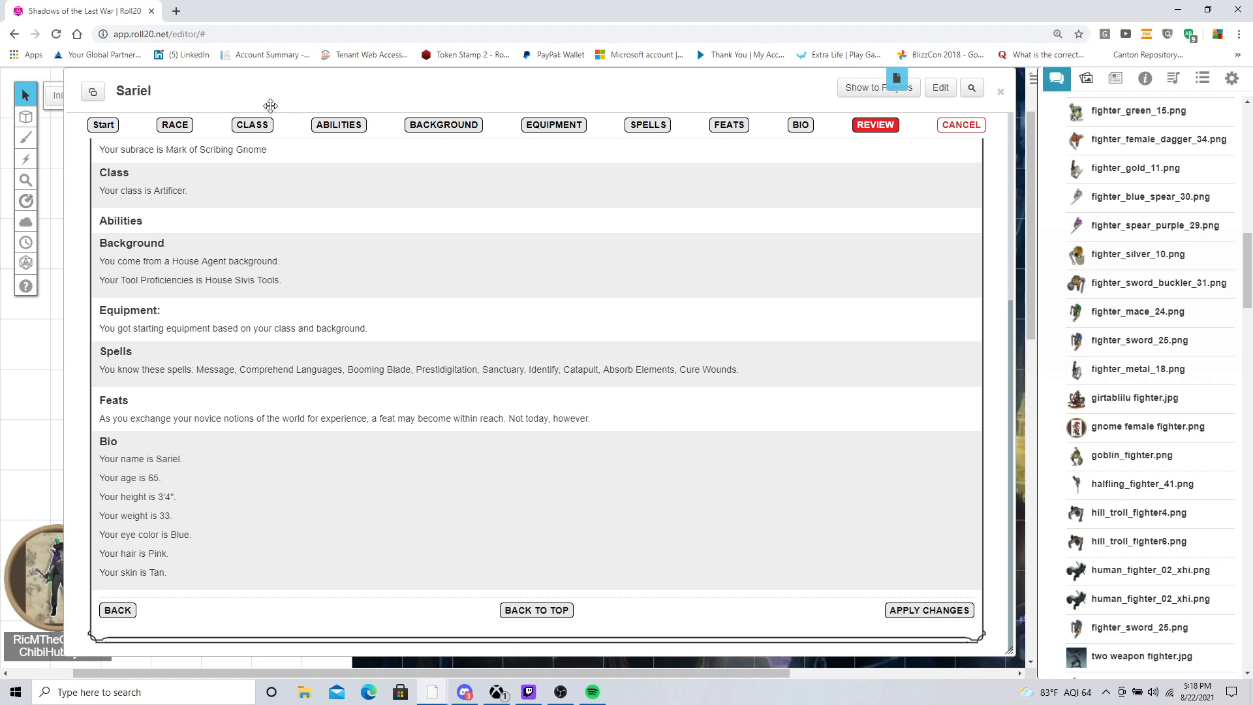
Step: Return to the class choices and check the Artificer's selected skill proficiencies
left_click(249, 126)
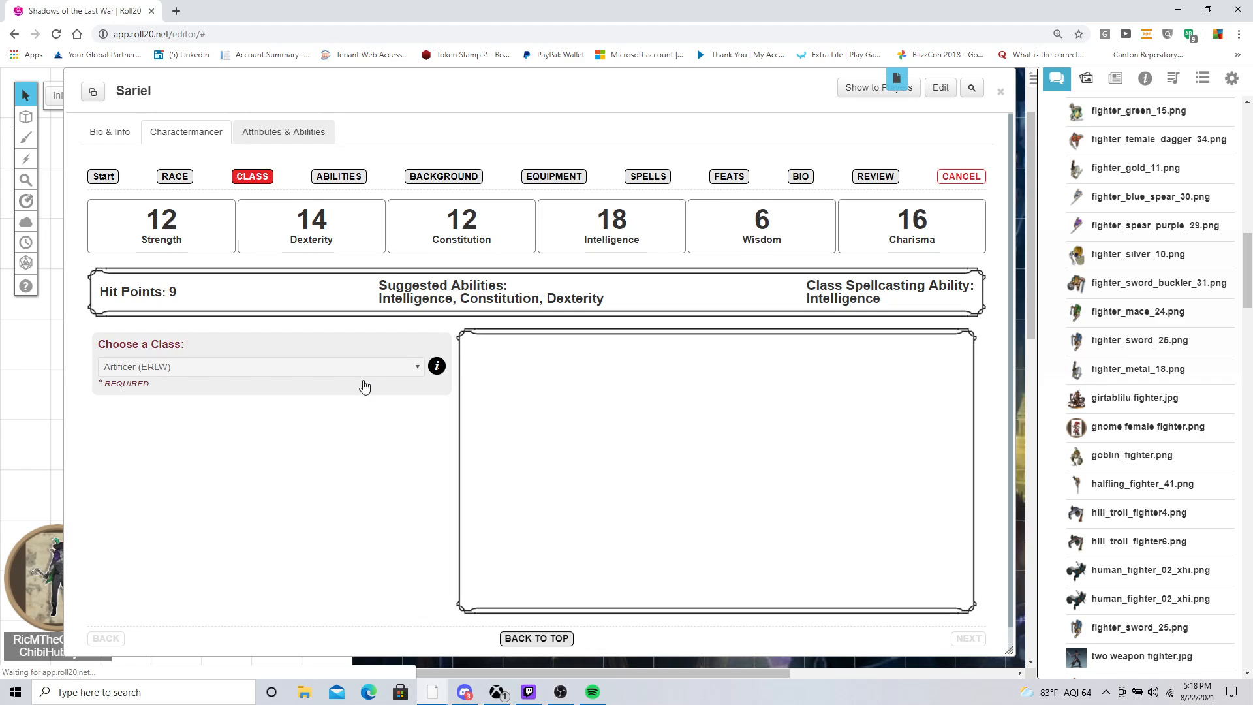
scroll(363, 386, "down", 1)
scroll(352, 379, "down", 5)
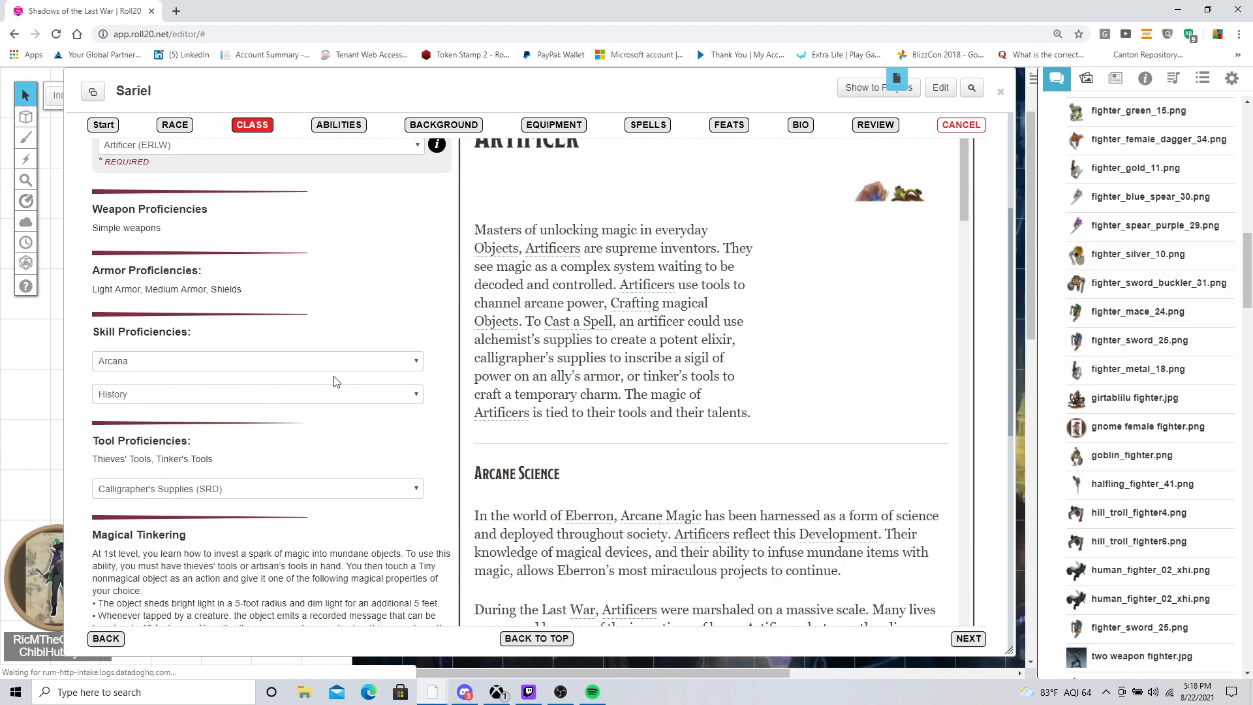
left_click(162, 332)
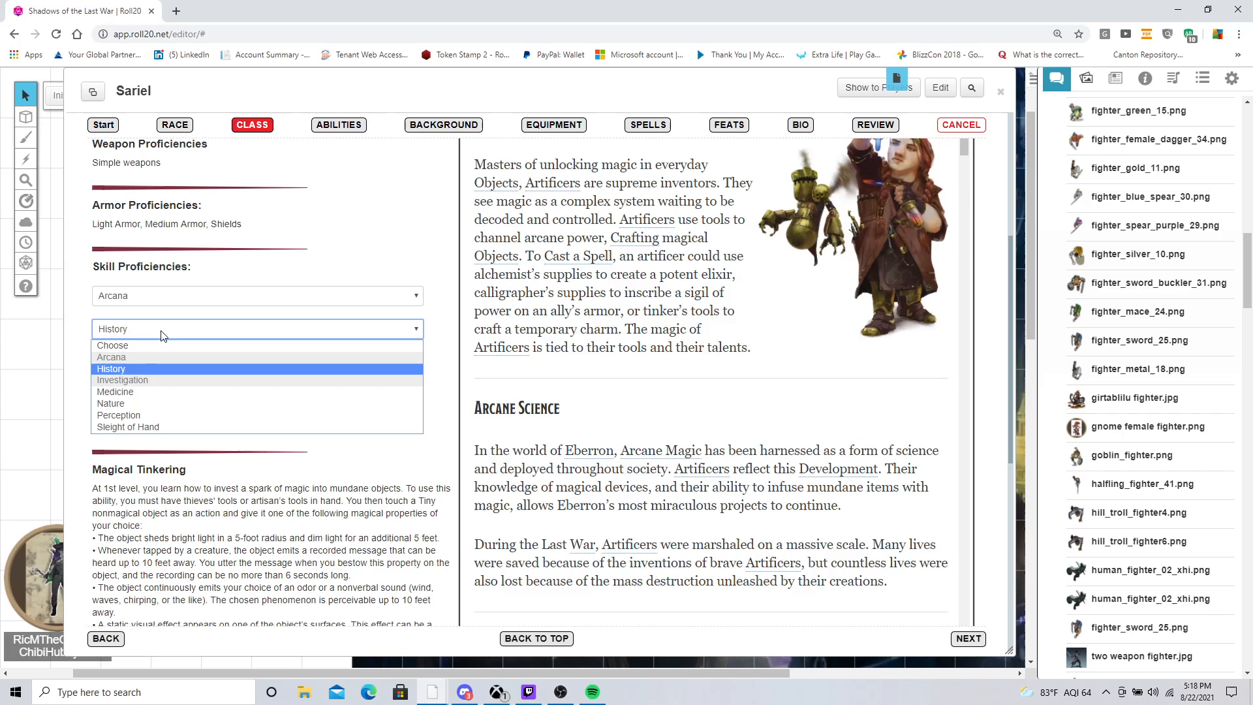
left_click(163, 333)
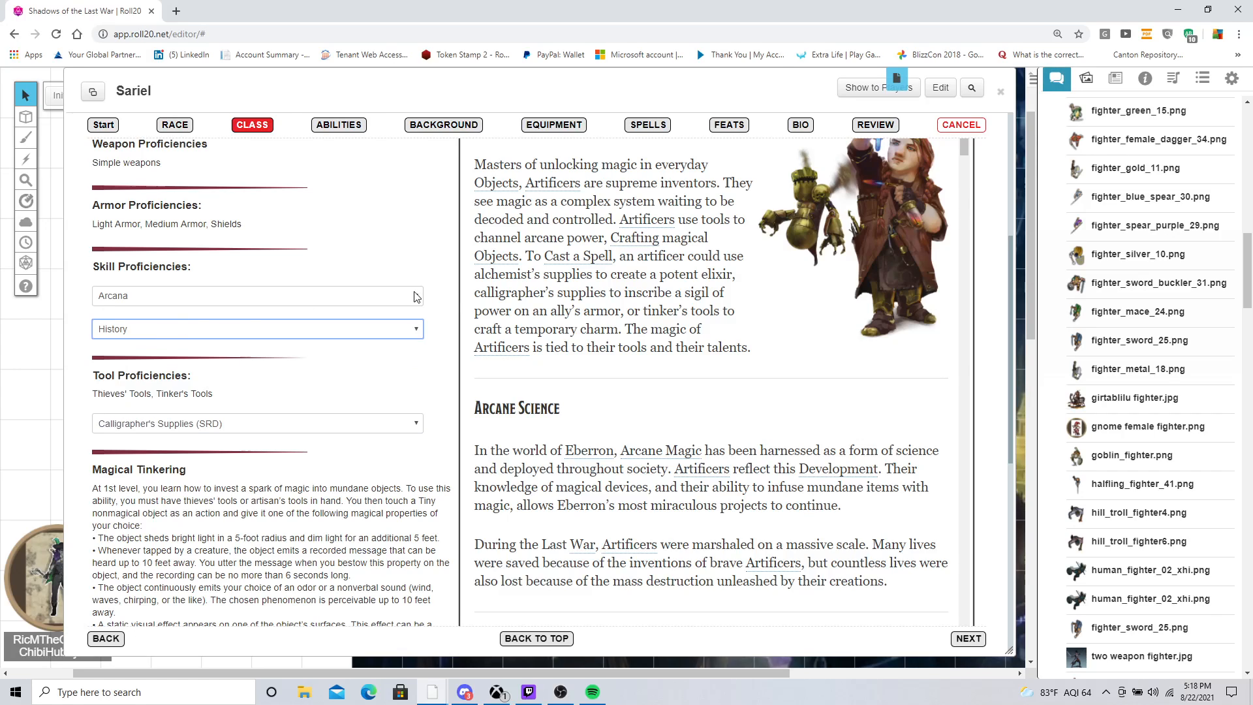
Step: Go back to the review of all choices and apply the changes to build the character
left_click(876, 126)
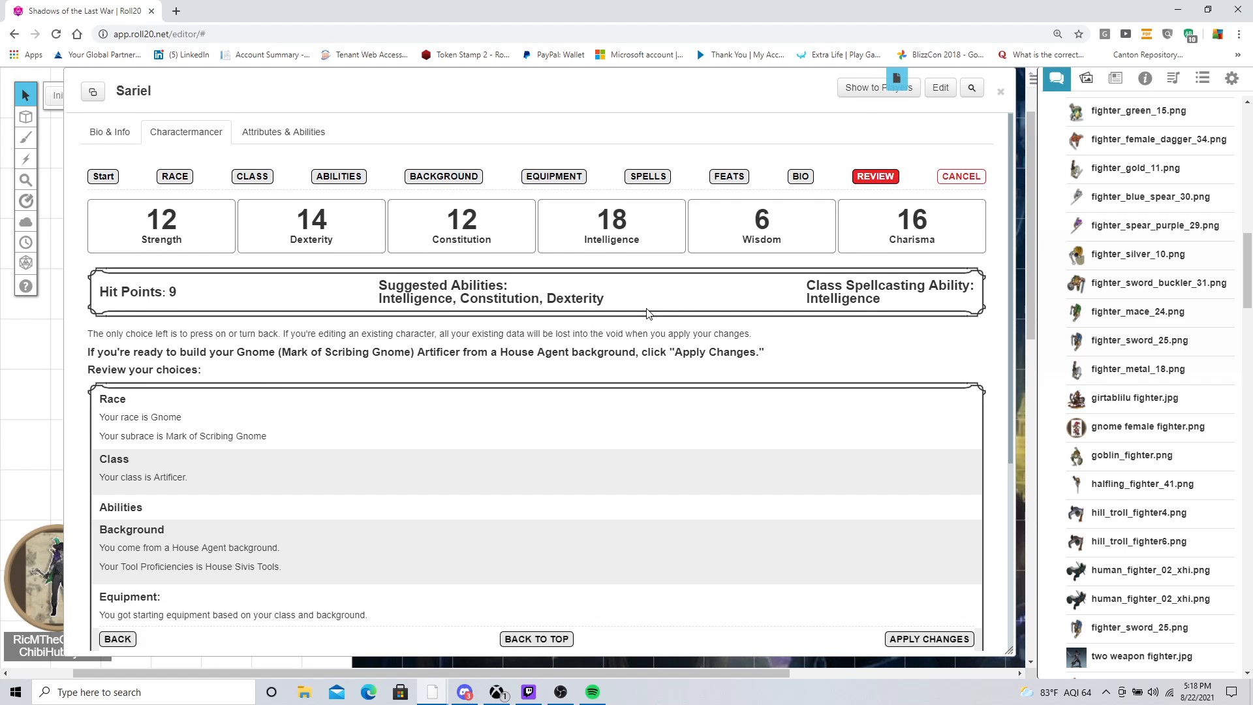
scroll(650, 313, "down", 5)
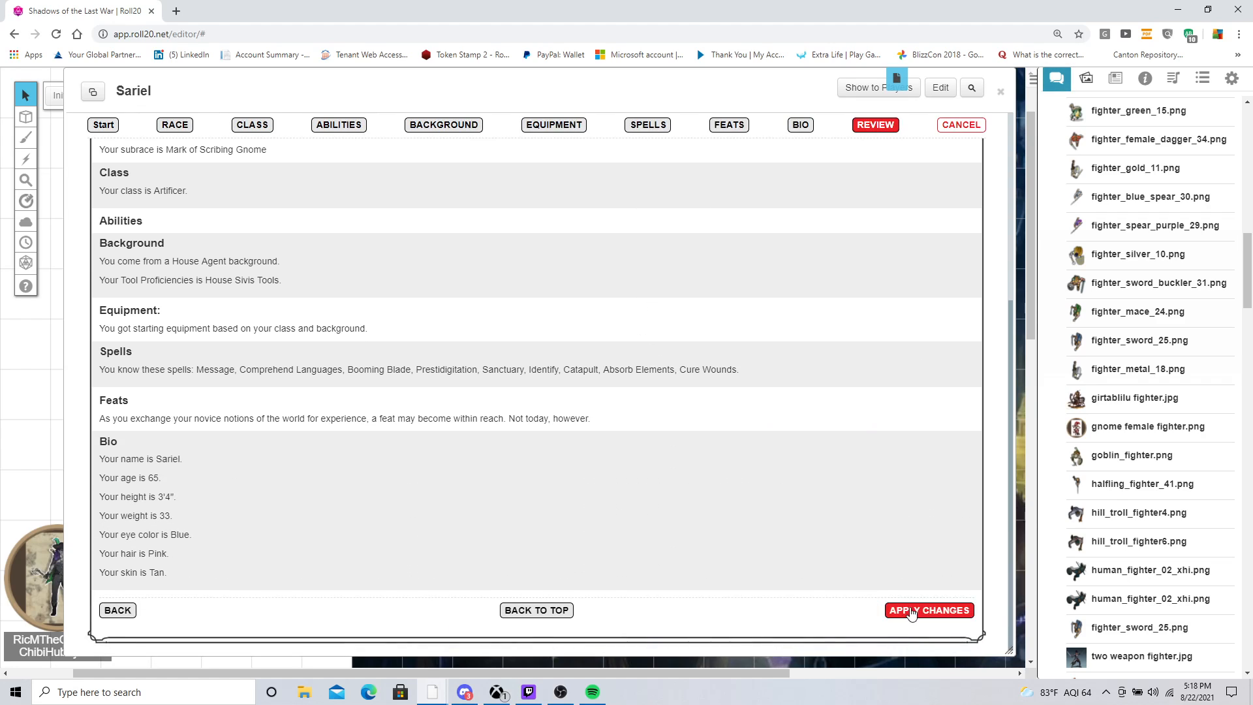
left_click(912, 611)
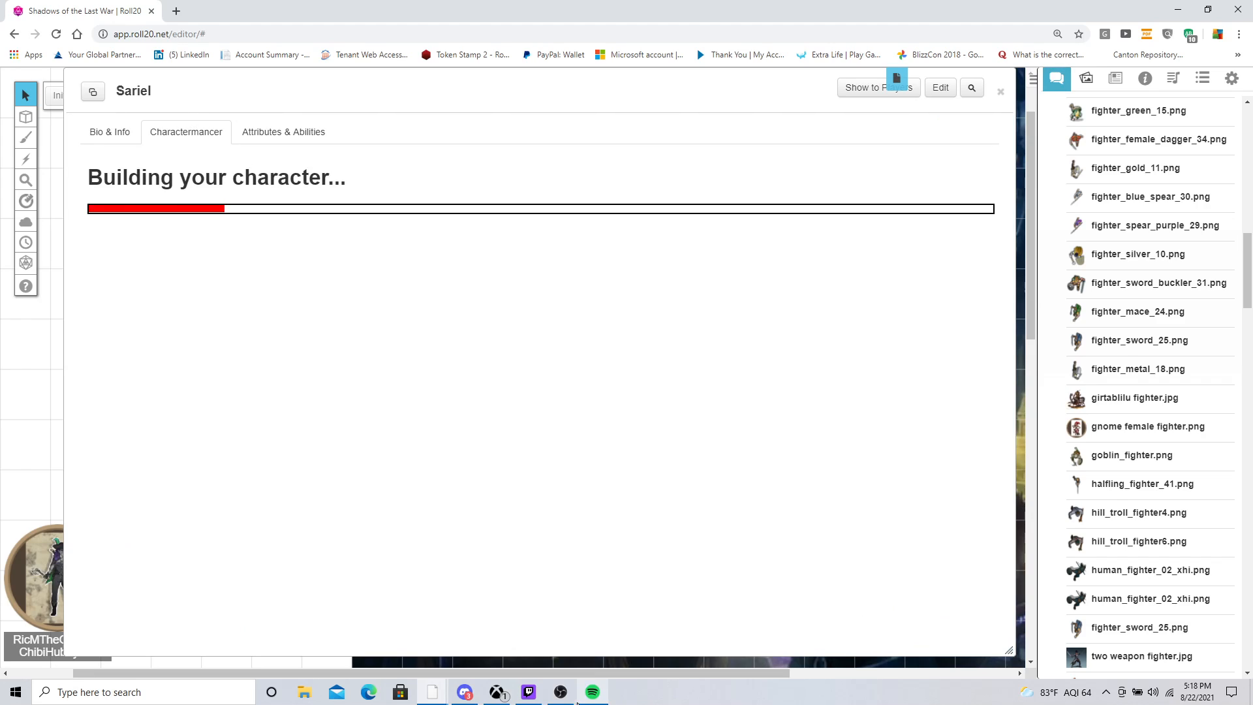
left_click(559, 694)
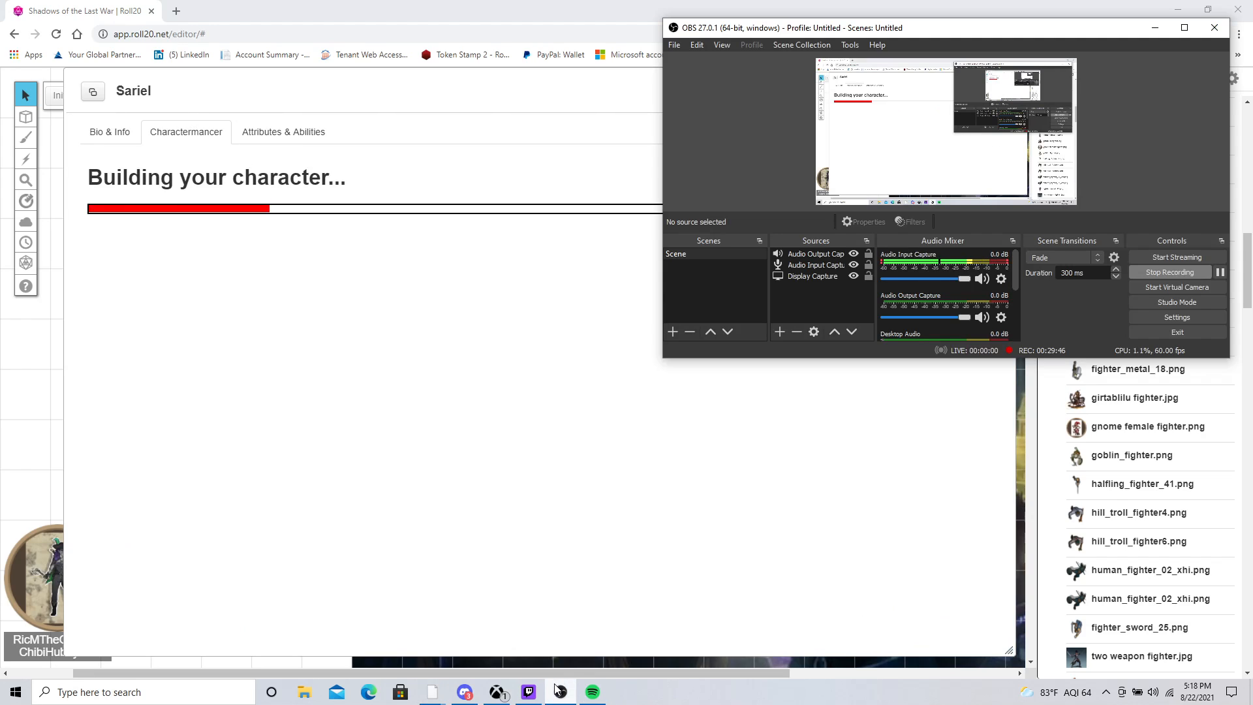
left_click(559, 691)
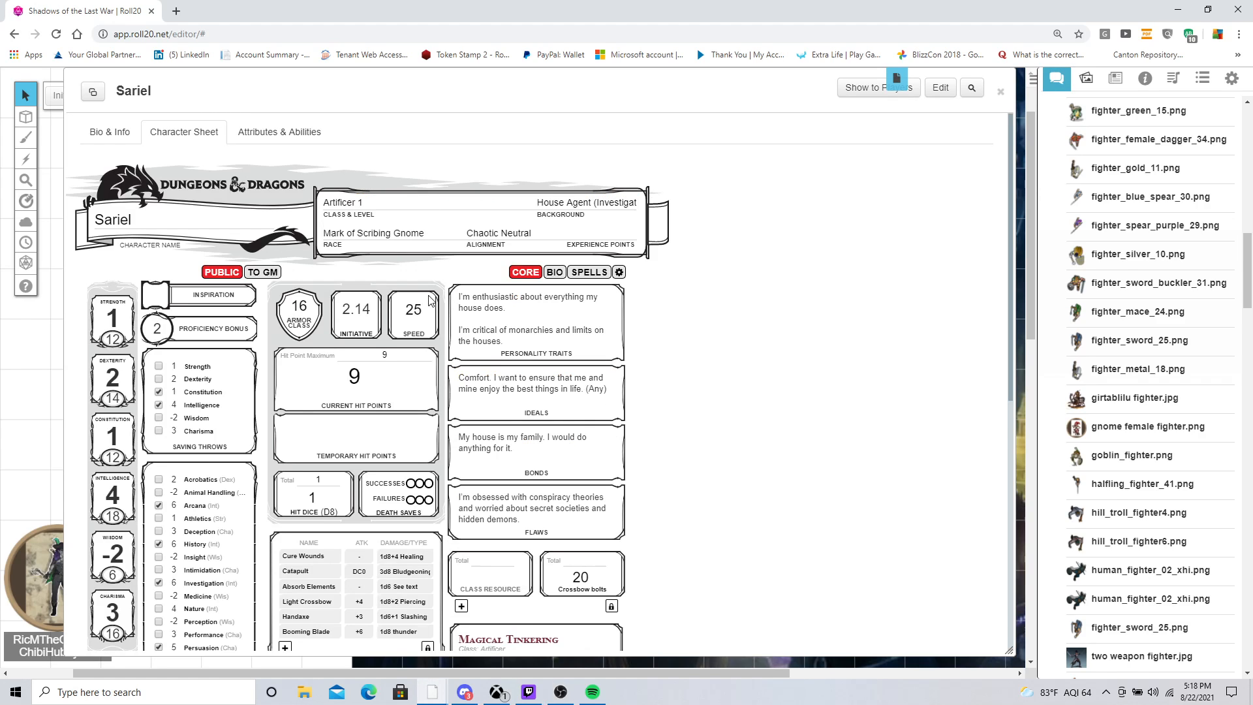
Step: Add a new attack to the character sheet's Attacks & Spellcasting with 1d6 damage plus the DEX modifier
scroll(374, 306, "down", 3)
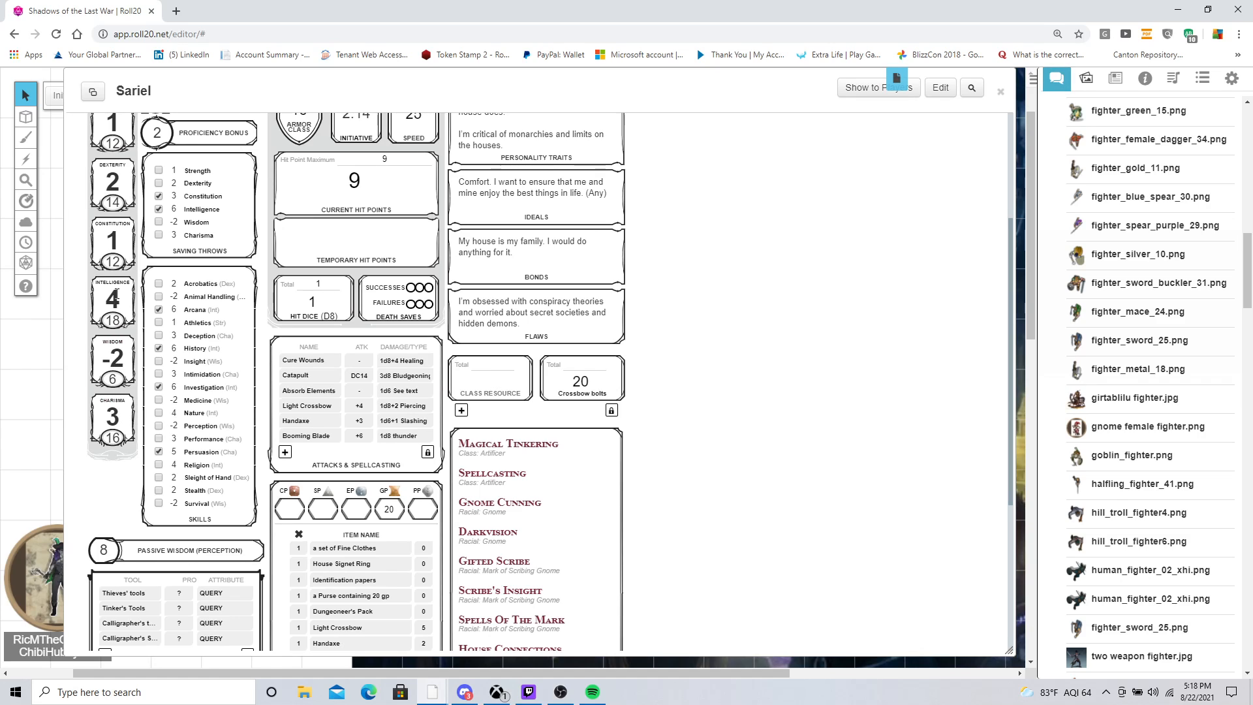
scroll(116, 295, "up", 2)
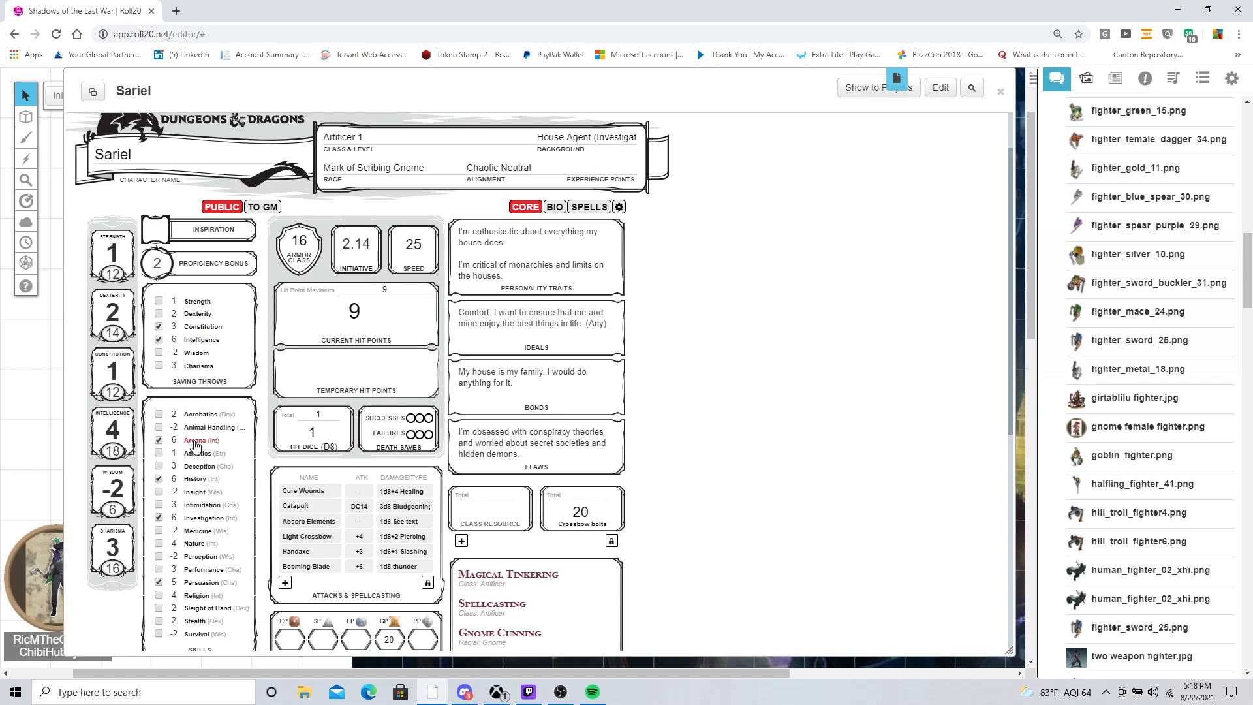
scroll(193, 446, "down", 3)
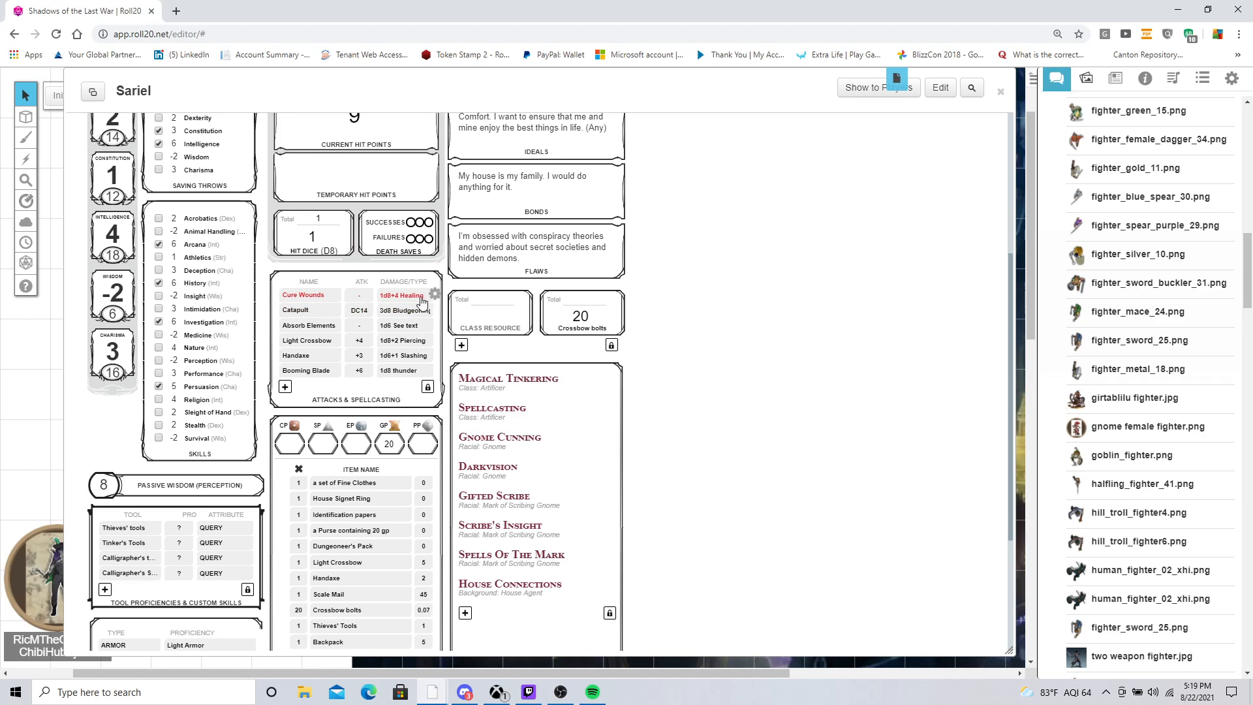
left_click(286, 387)
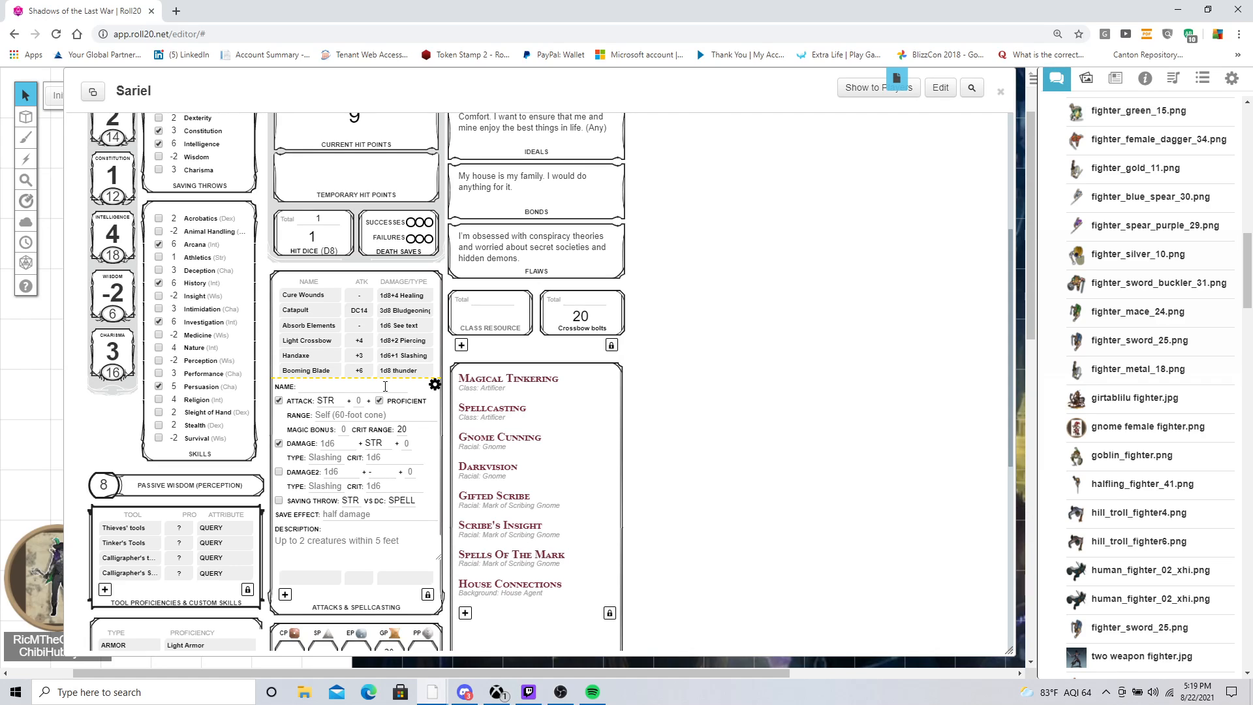
left_click(330, 401)
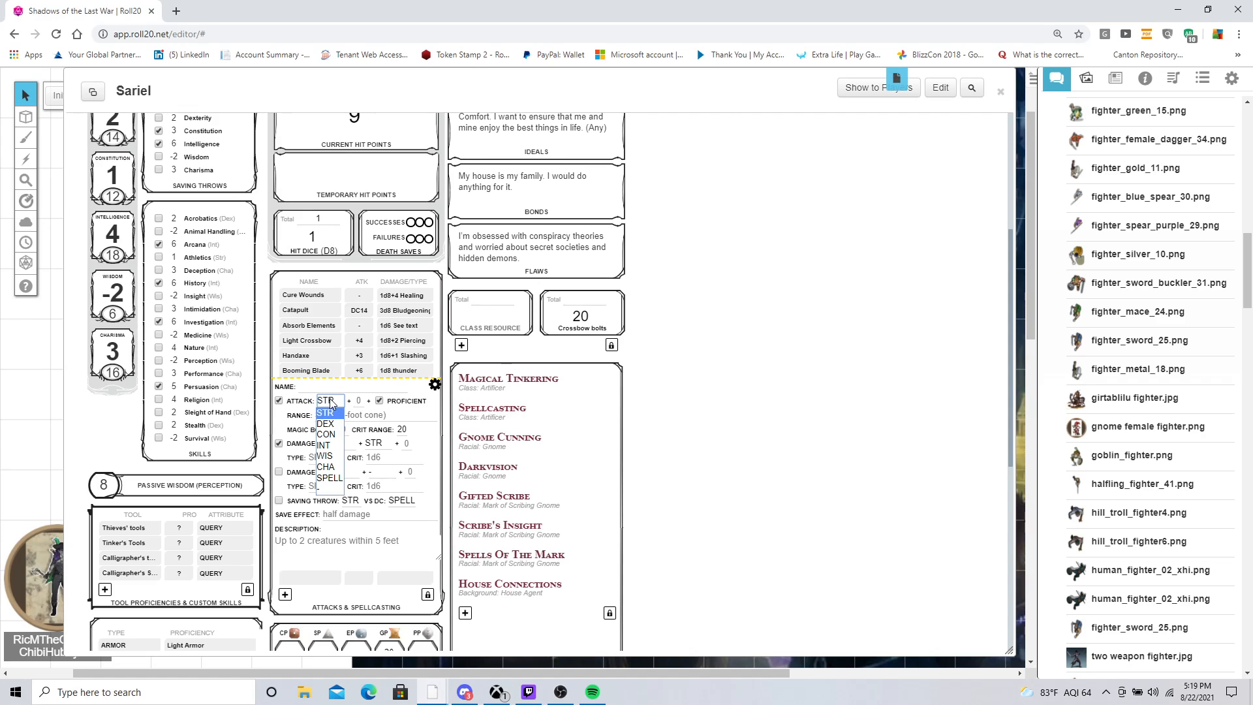
left_click(331, 401)
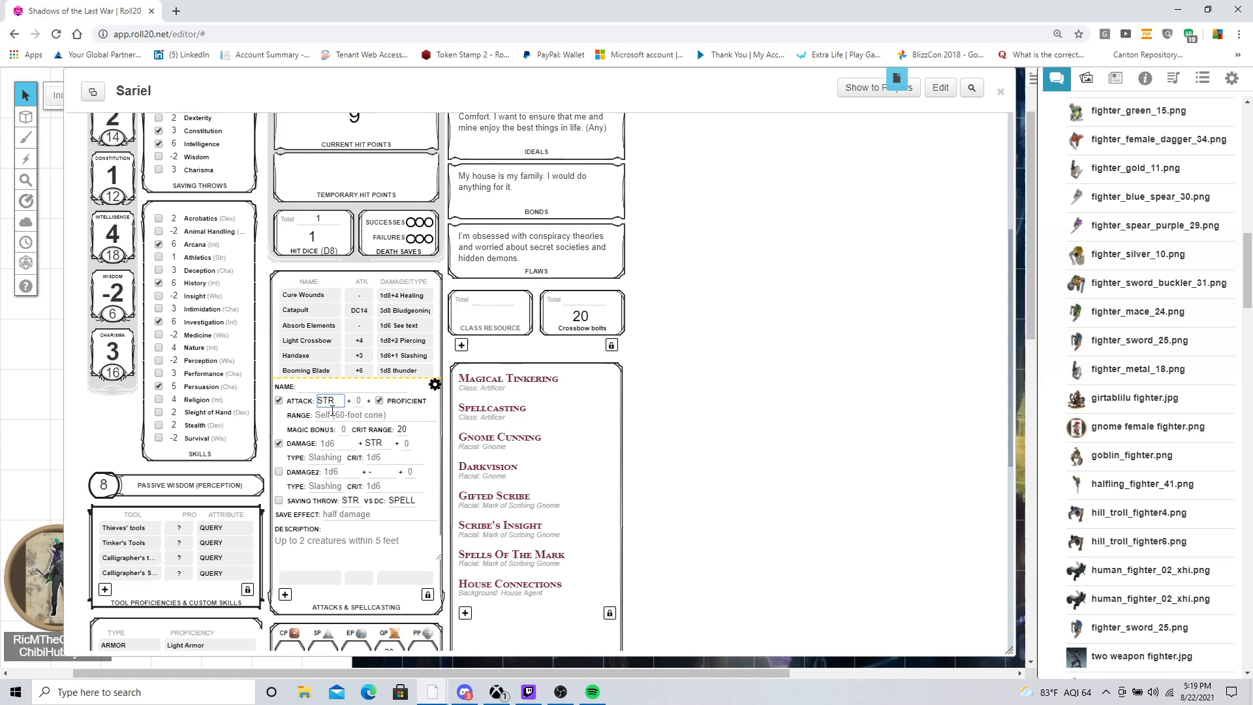
left_click(332, 413)
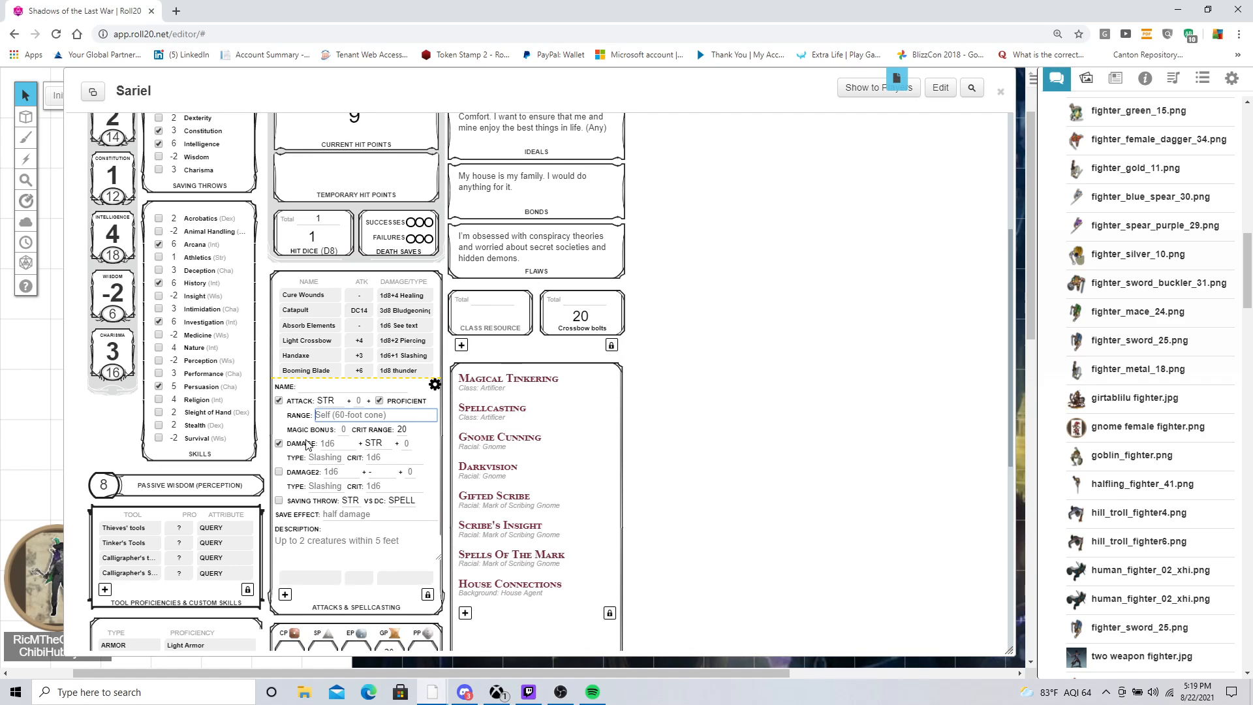
left_click(323, 443)
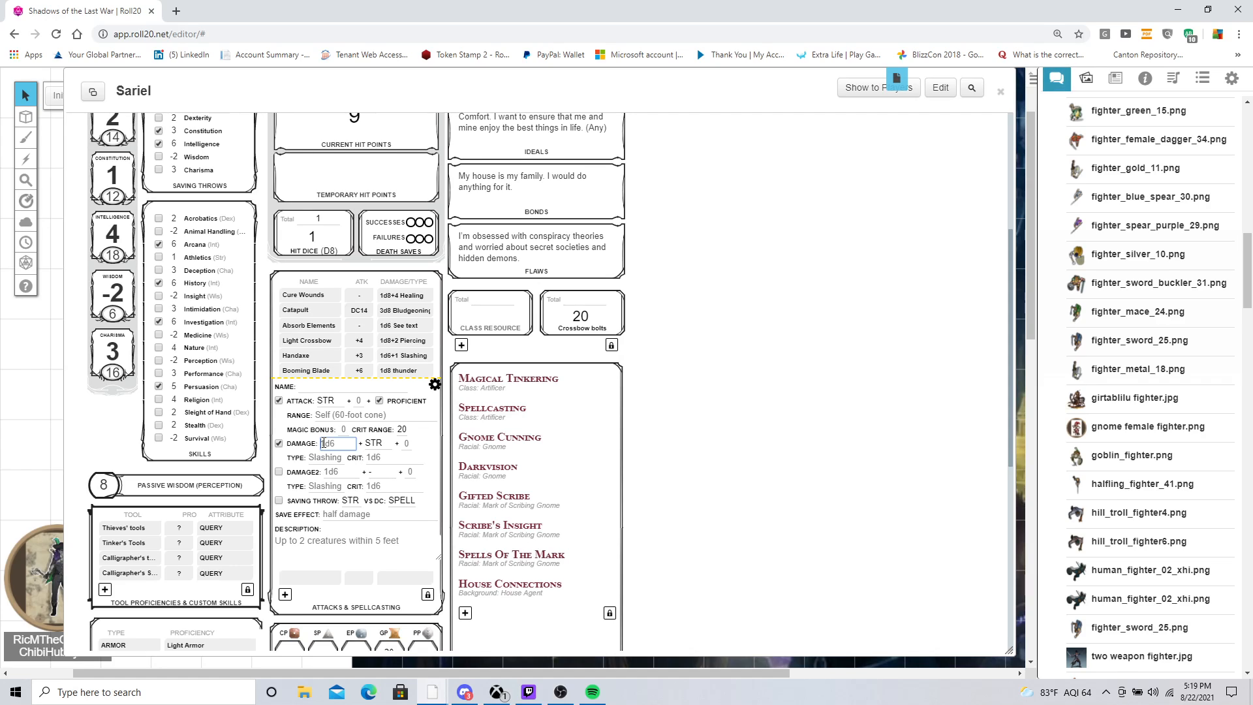
type("1d6")
left_click(374, 443)
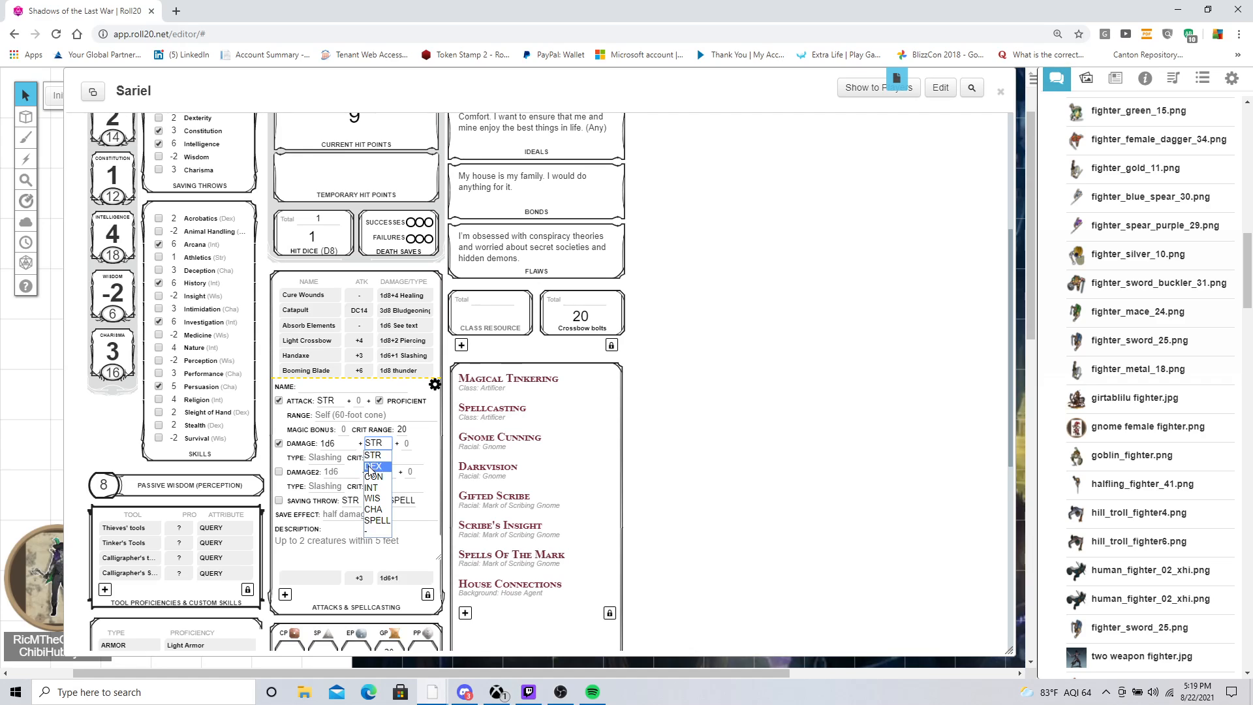
left_click(372, 467)
Step: Name the new attack "Wakazaski (sht sword)" and set its attack ability to DEX
left_click(322, 385)
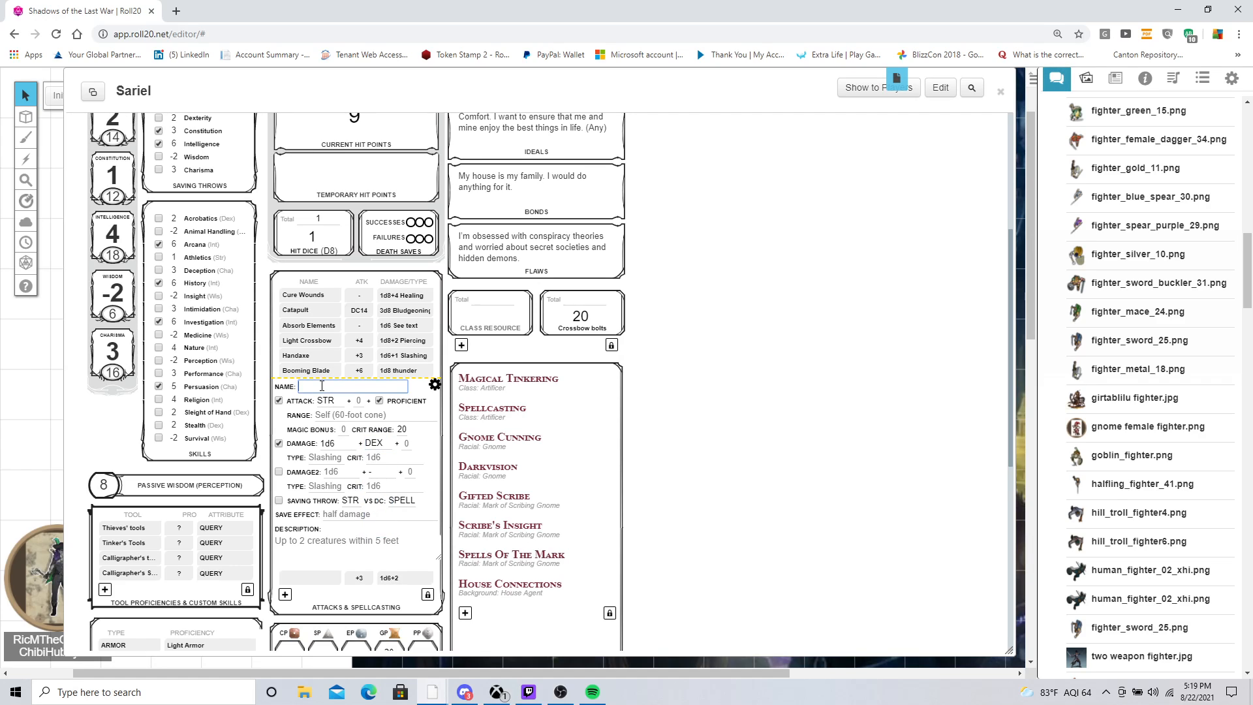
type("Wakazaski (sht sword)")
left_click(333, 401)
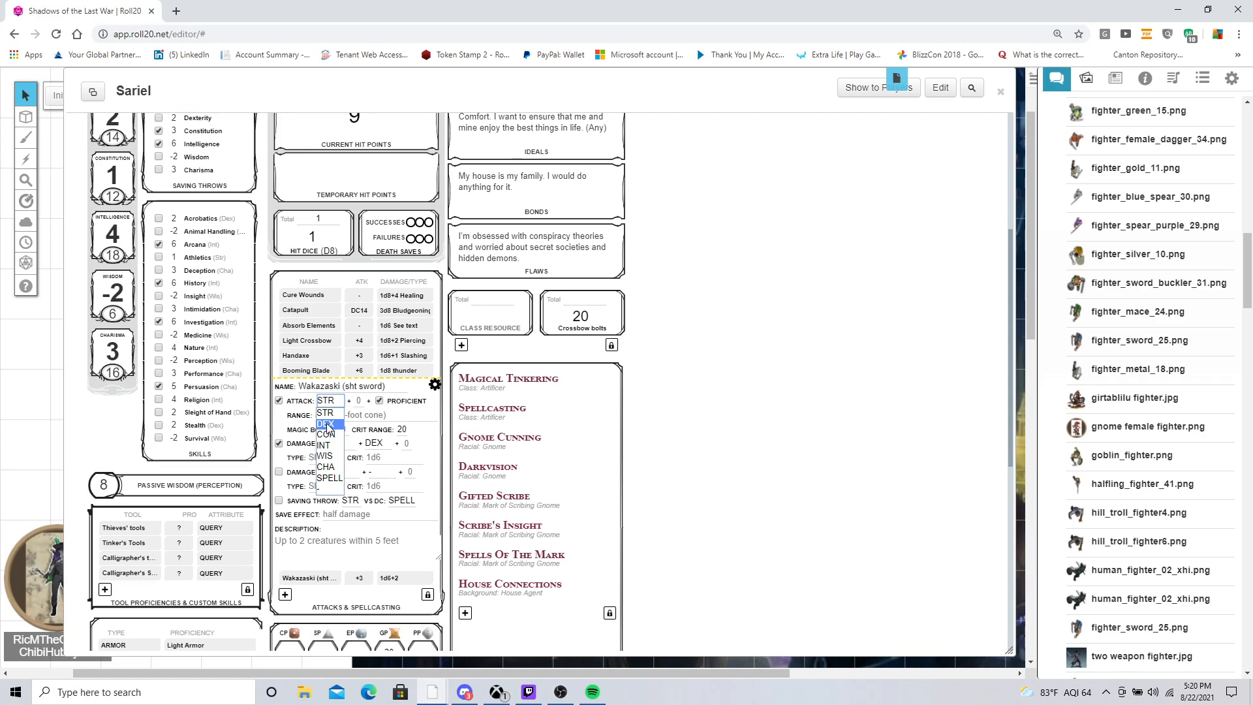
left_click(328, 425)
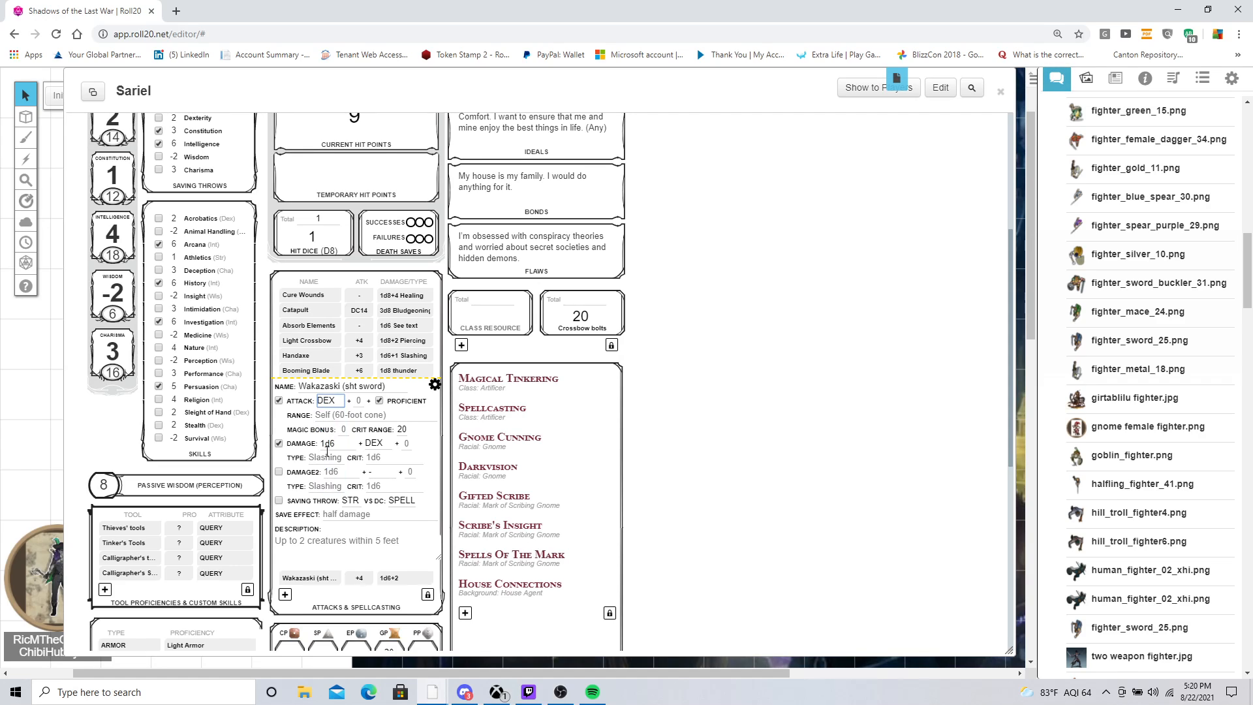
Step: Enter "Finesse, Light" as the short sword attack's description and close its settings
left_click(325, 540)
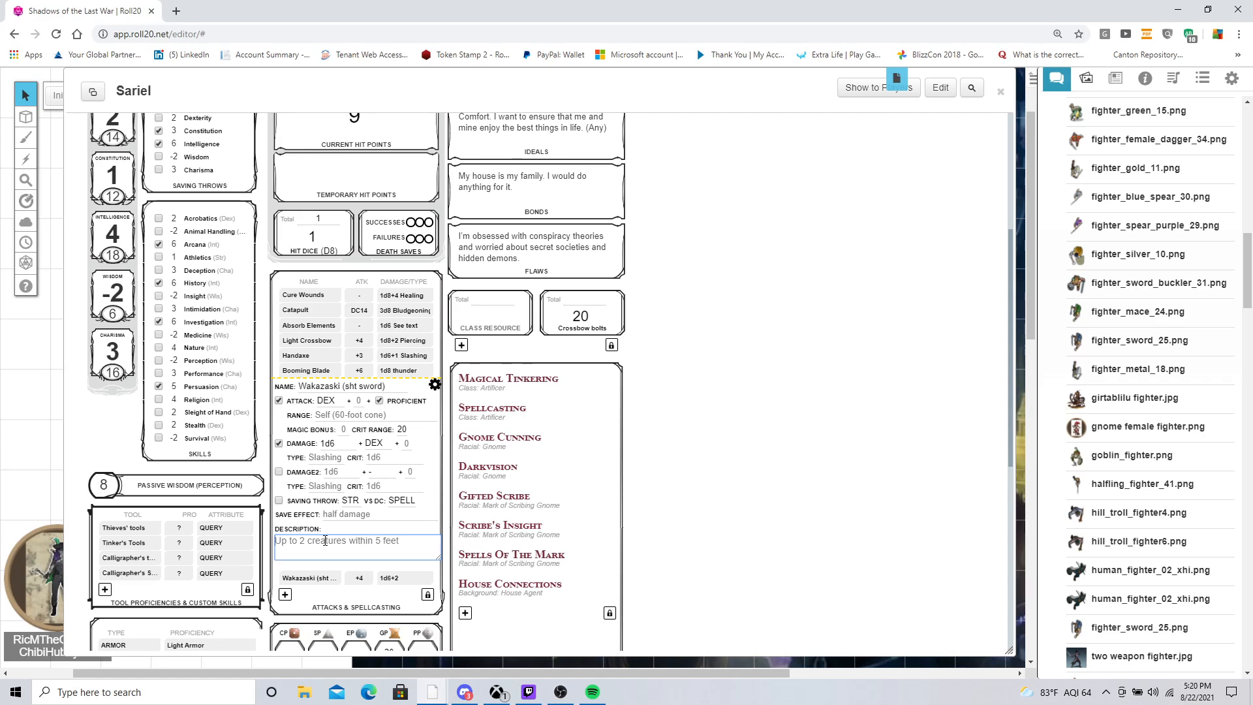
type("Agi")
key("BackSpace")
key("BackSpace")
key("BackSpace")
type("Finesse, Light")
left_click(434, 384)
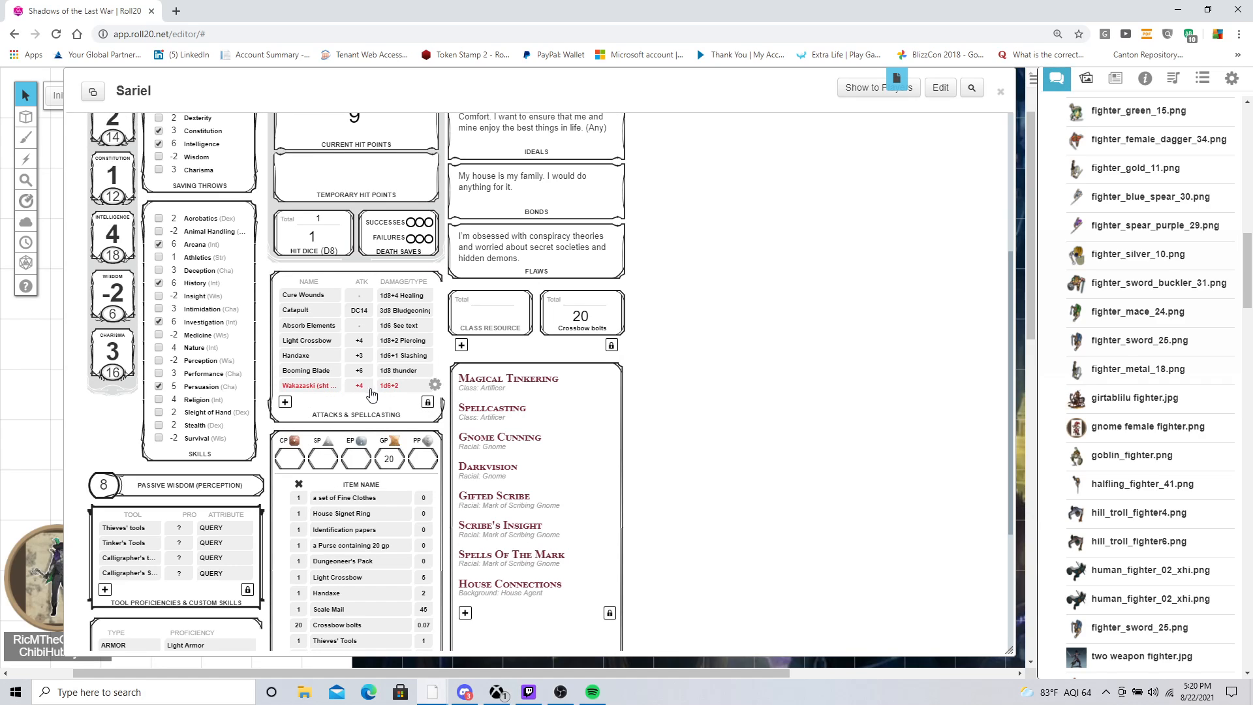
Step: Roll the Wakazaski attack as a Normal Roll, inspect the roll's breakdown in the chat and roll its damage
left_click(305, 387)
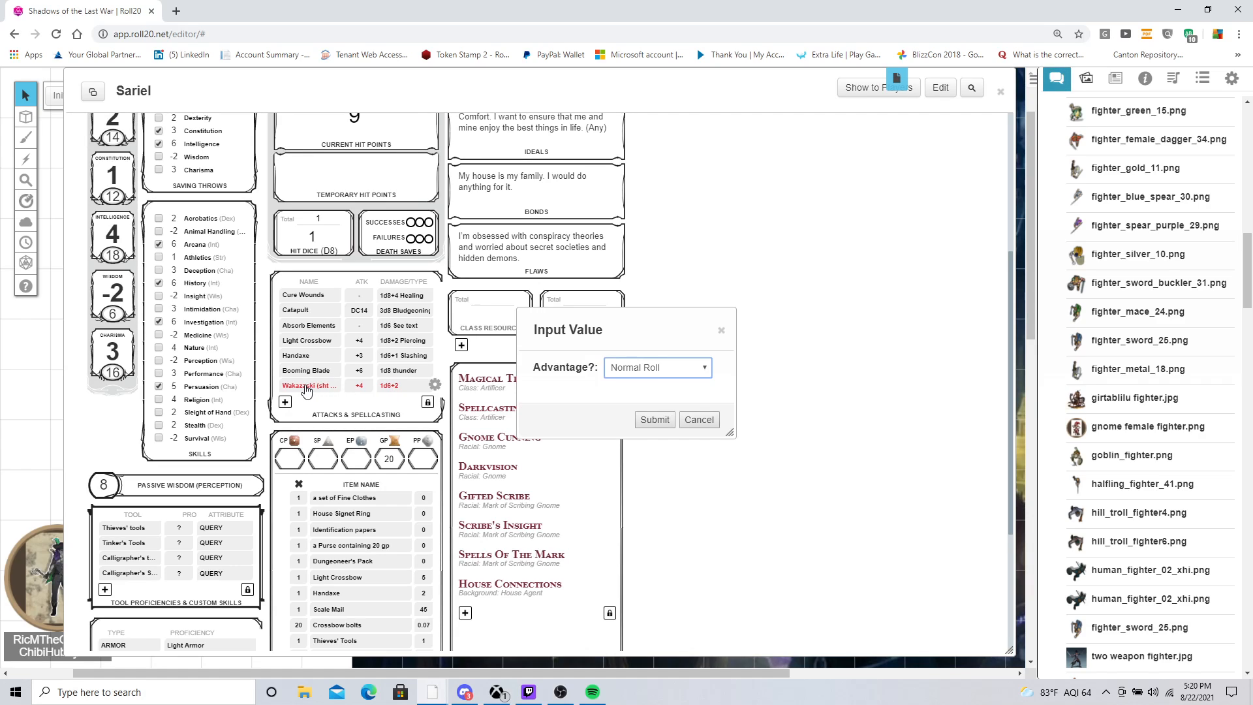
left_click(654, 420)
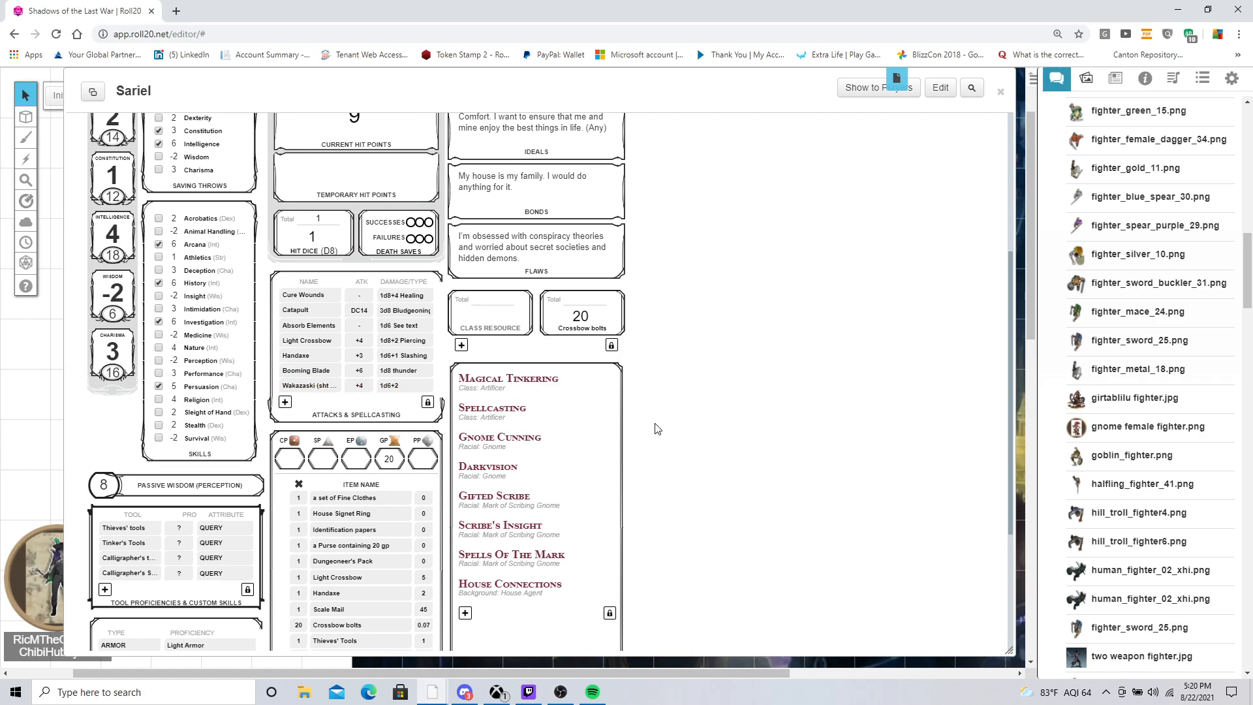
left_click(1056, 79)
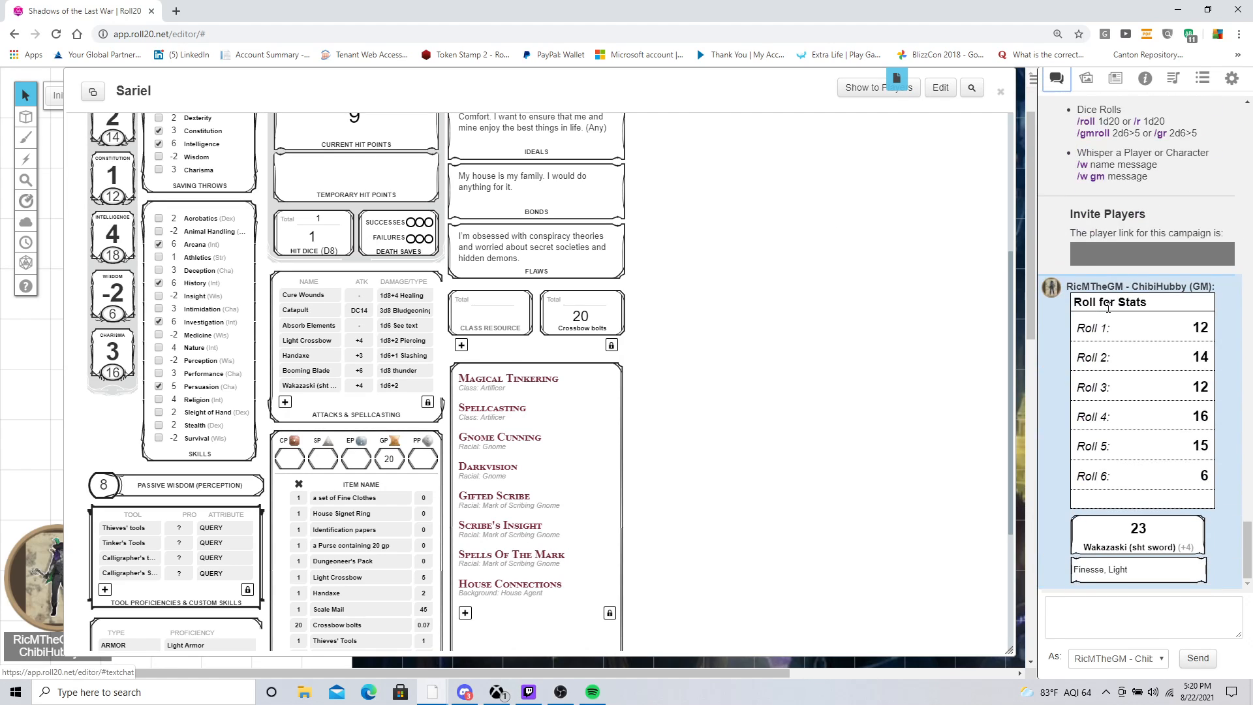
mouse_move(1139, 529)
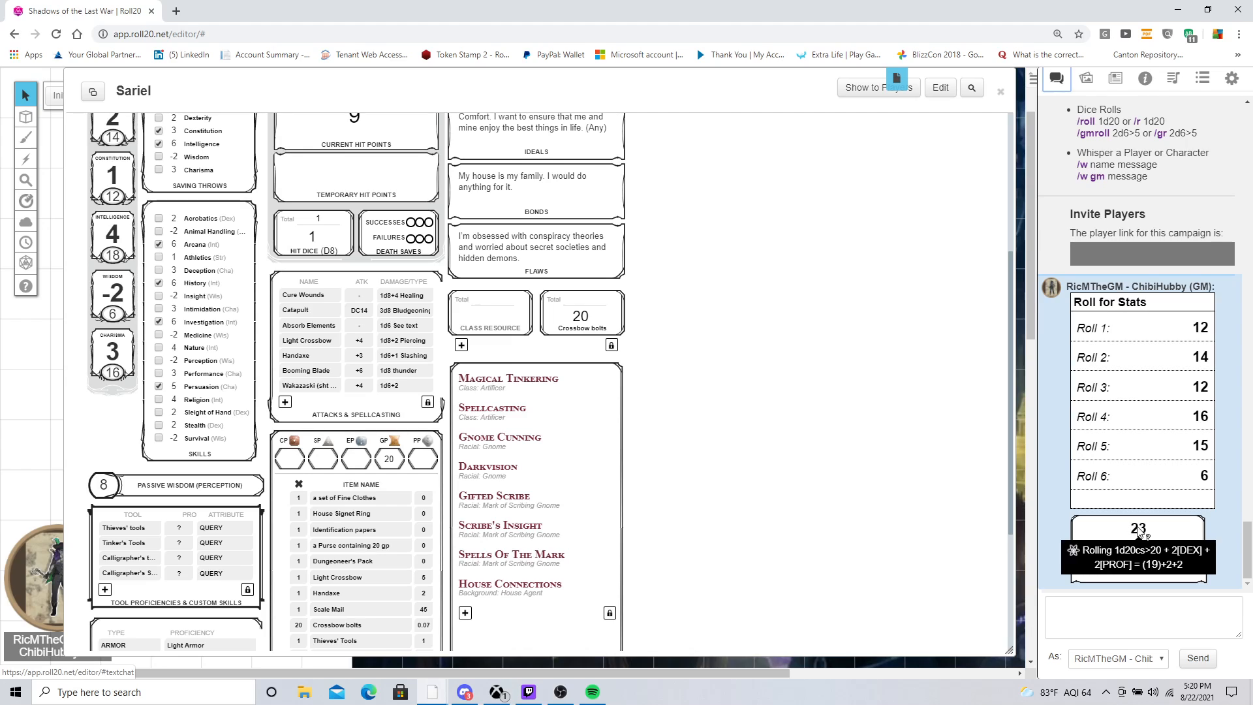
left_click(1118, 549)
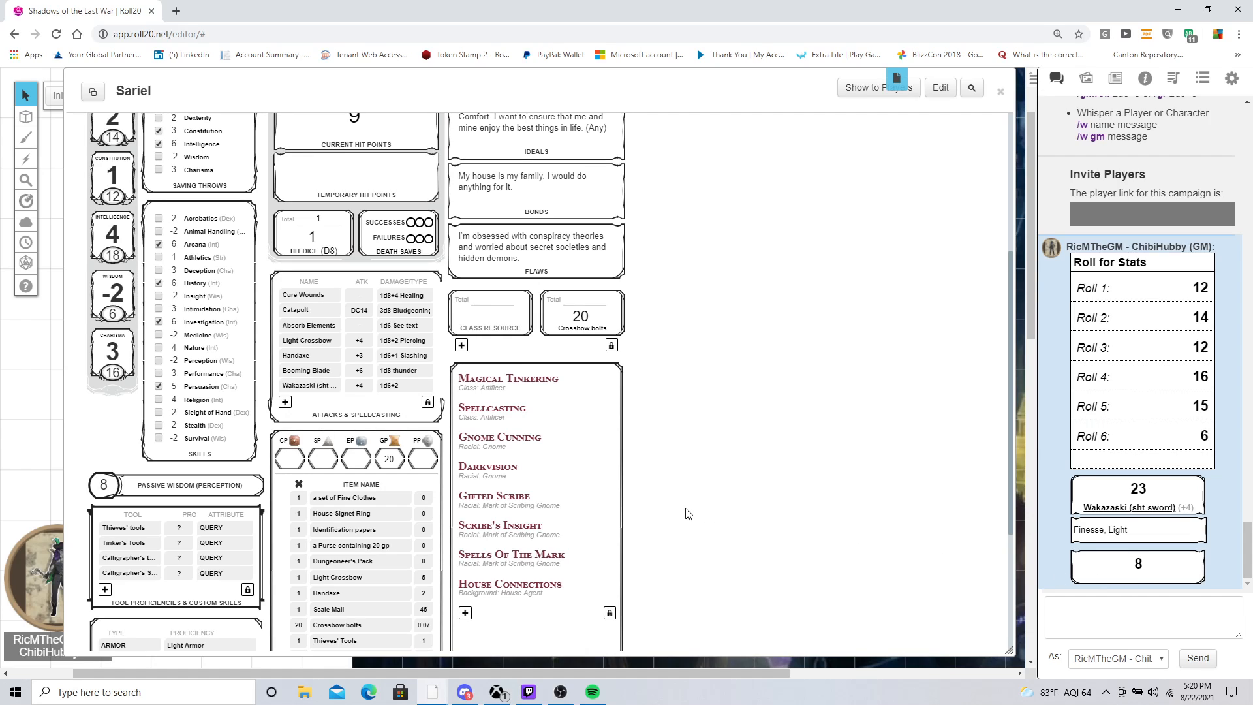
Step: Add an empty entry to Features & Traits, look over its source options and delete the entry
scroll(526, 520, "down", 1)
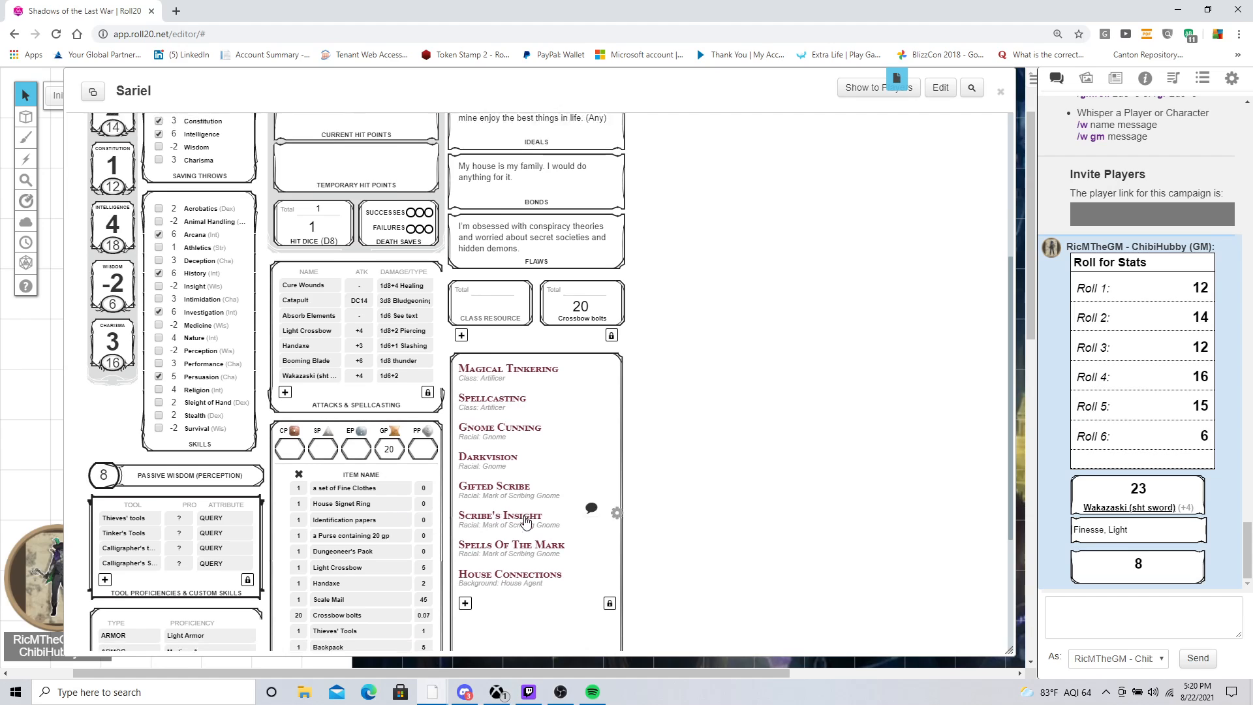
scroll(526, 520, "down", 2)
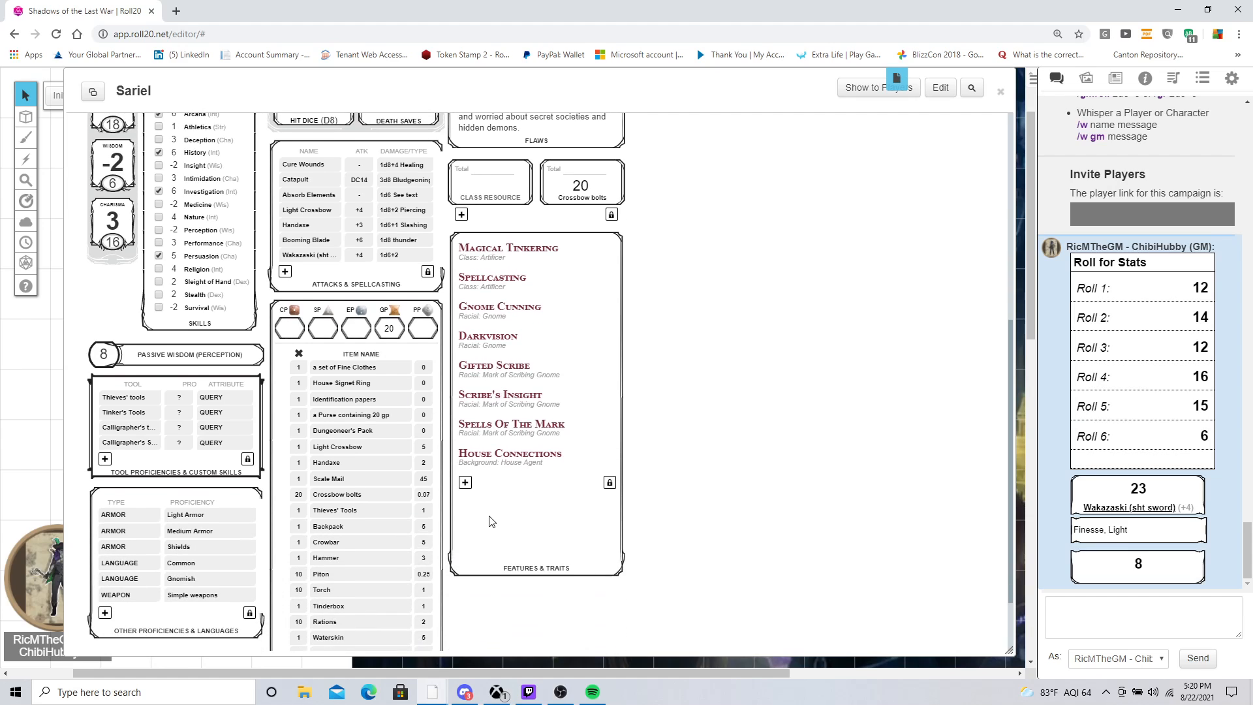
left_click(465, 483)
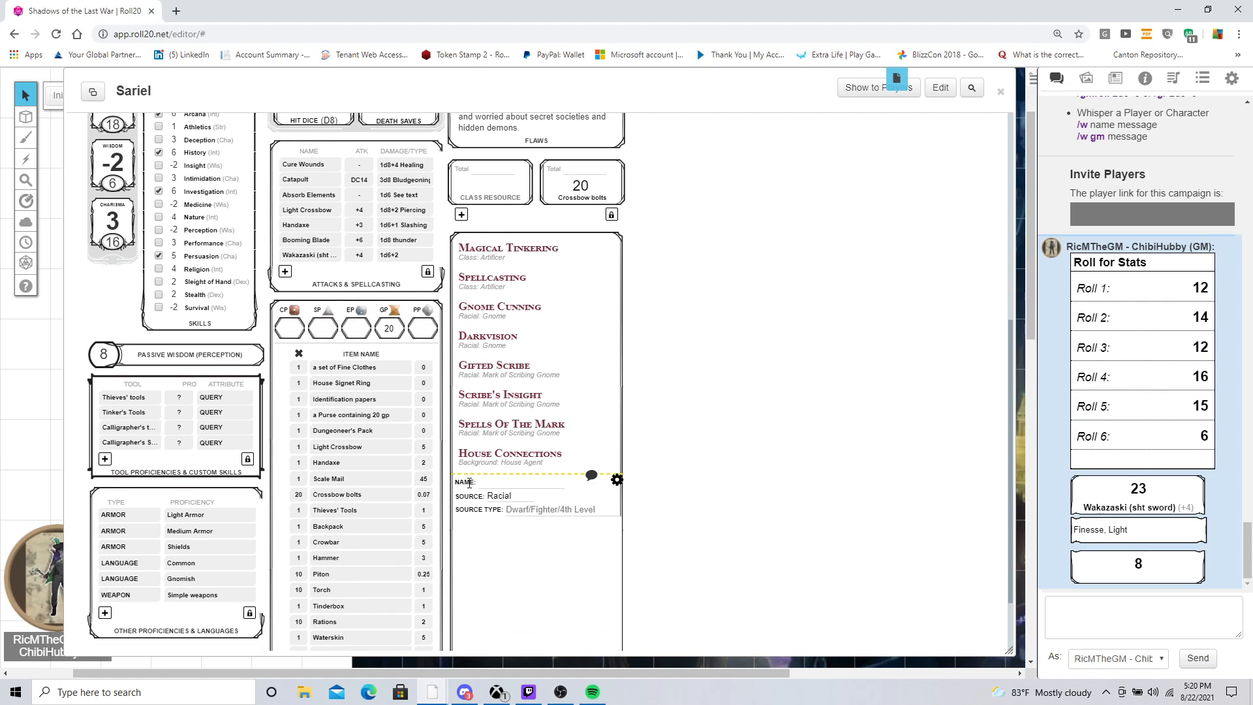
left_click(500, 495)
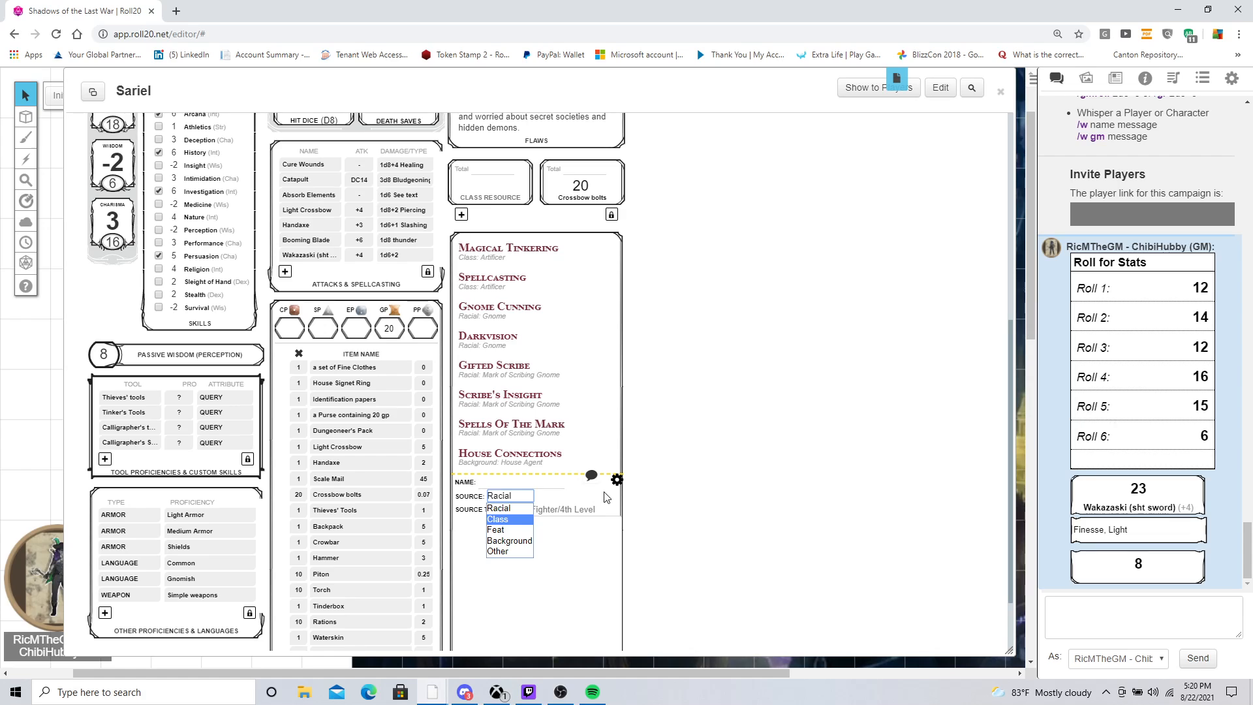
left_click(618, 481)
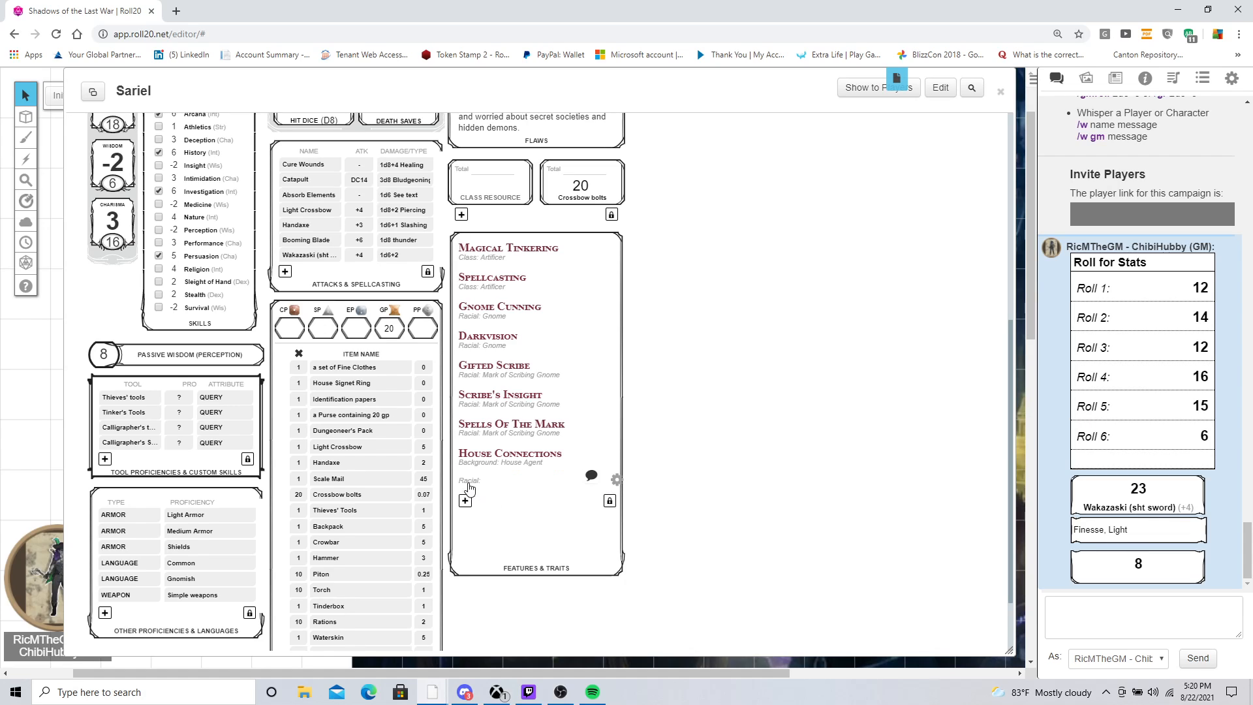
left_click(609, 500)
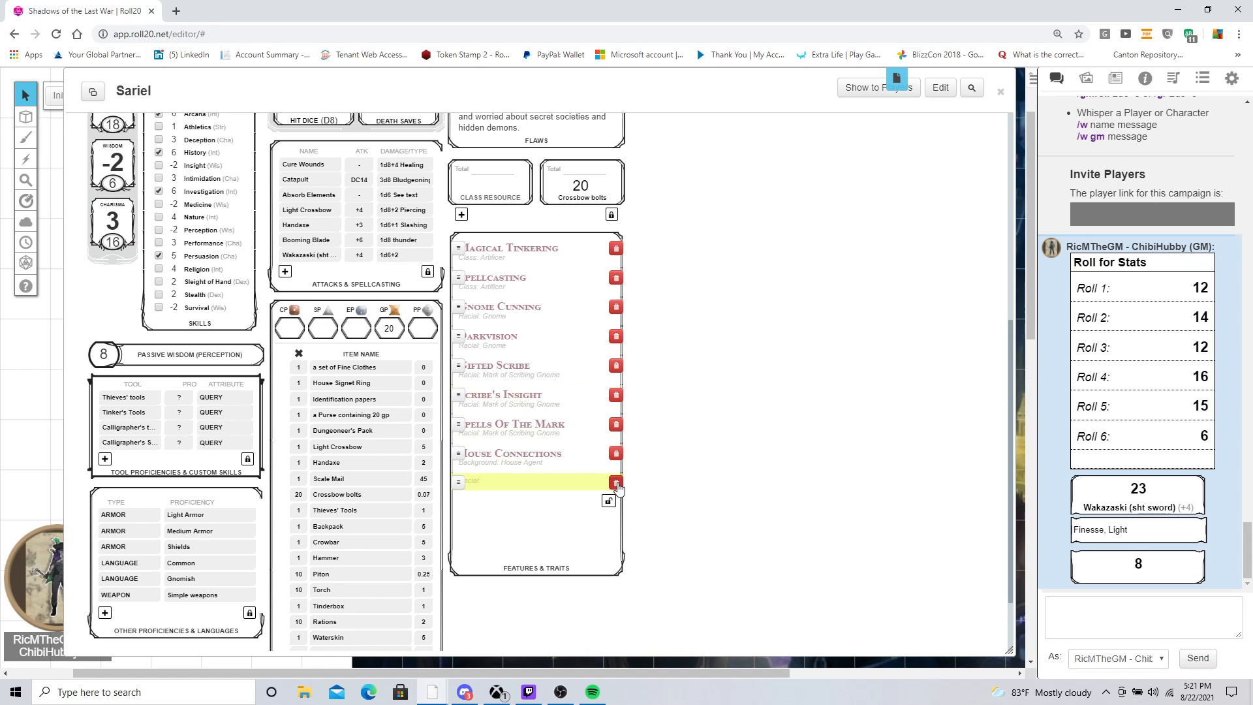
left_click(616, 483)
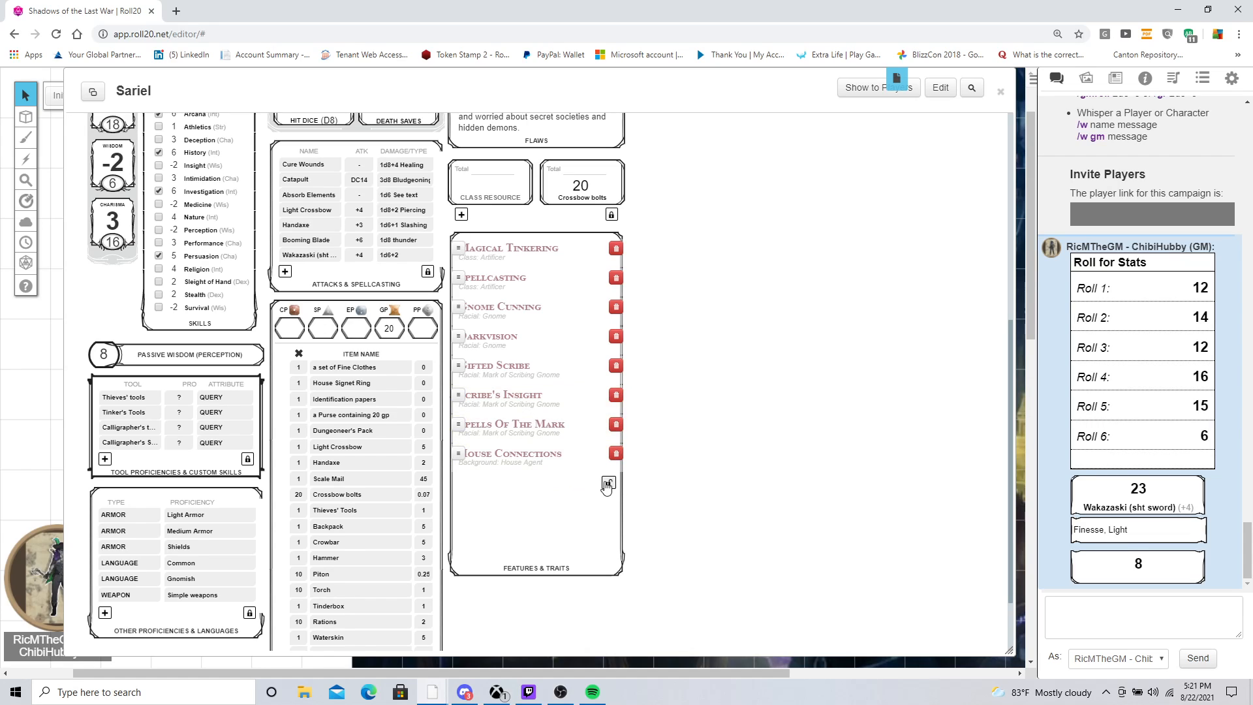
Step: Lock the Features & Traits list and look over the sheet's Bio page, including the backstory and treasure boxes
left_click(607, 484)
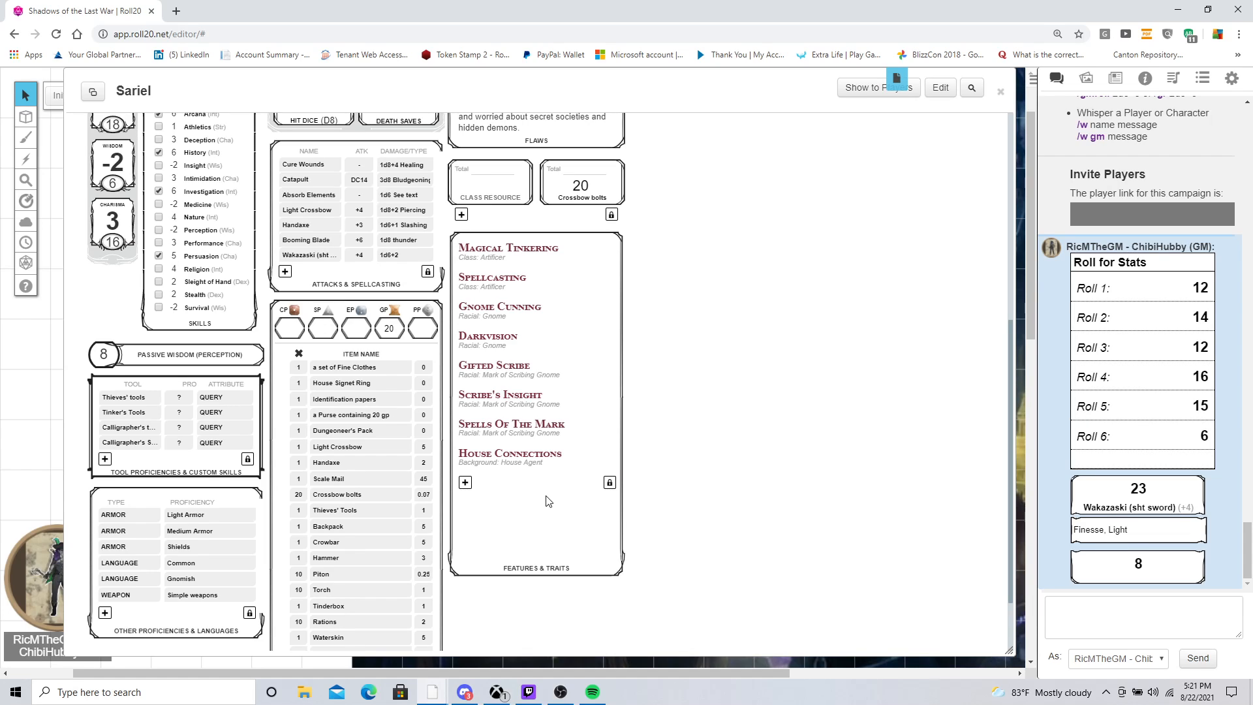
scroll(535, 501, "up", 6)
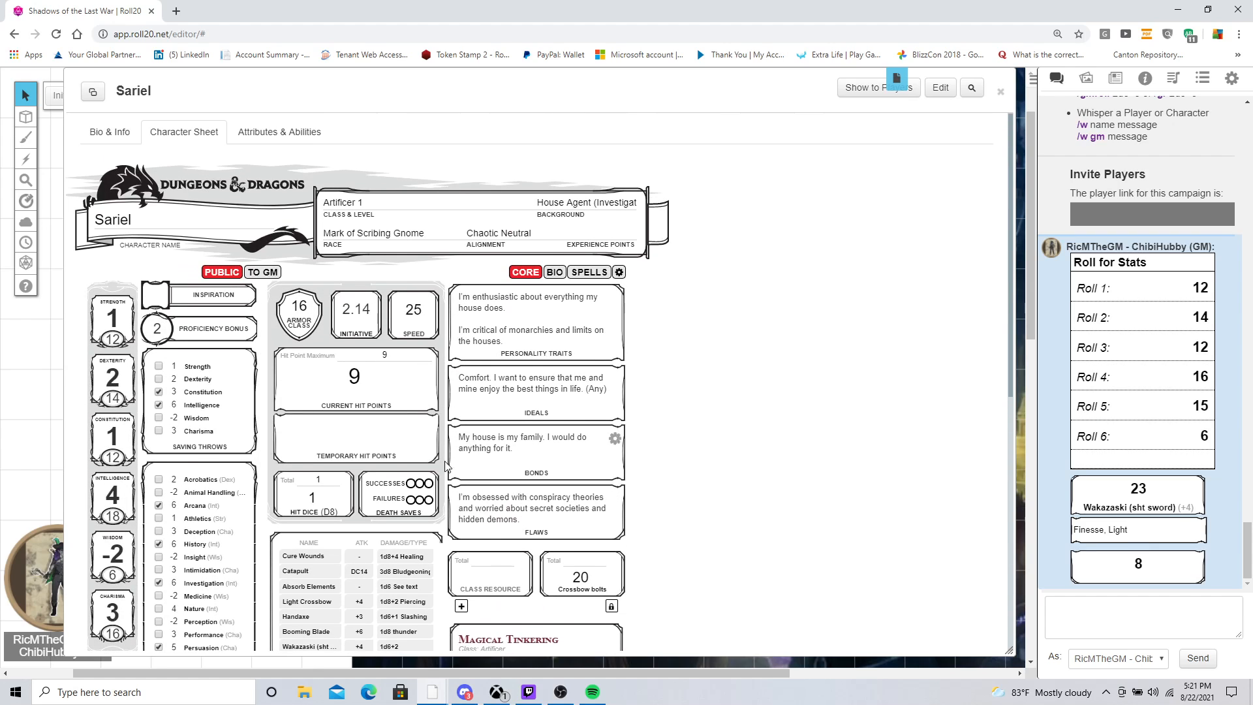
left_click(555, 272)
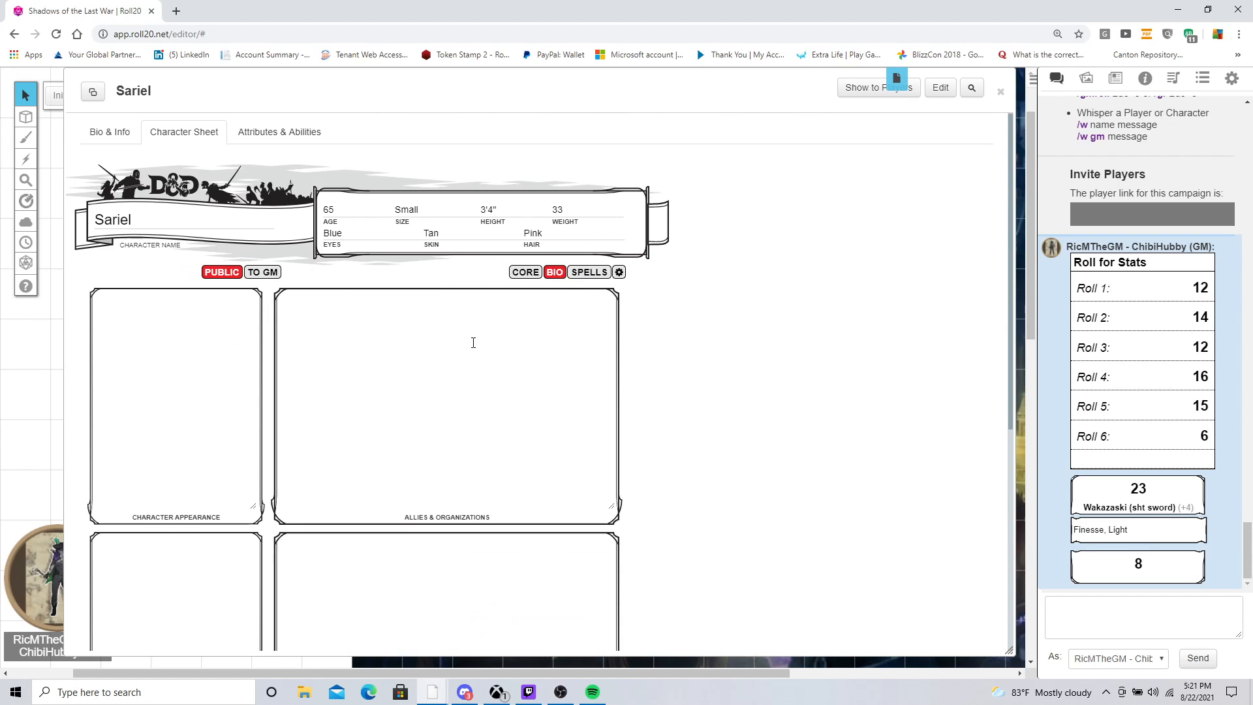
scroll(474, 342, "down", 5)
scroll(470, 341, "up", 5)
scroll(384, 440, "down", 6)
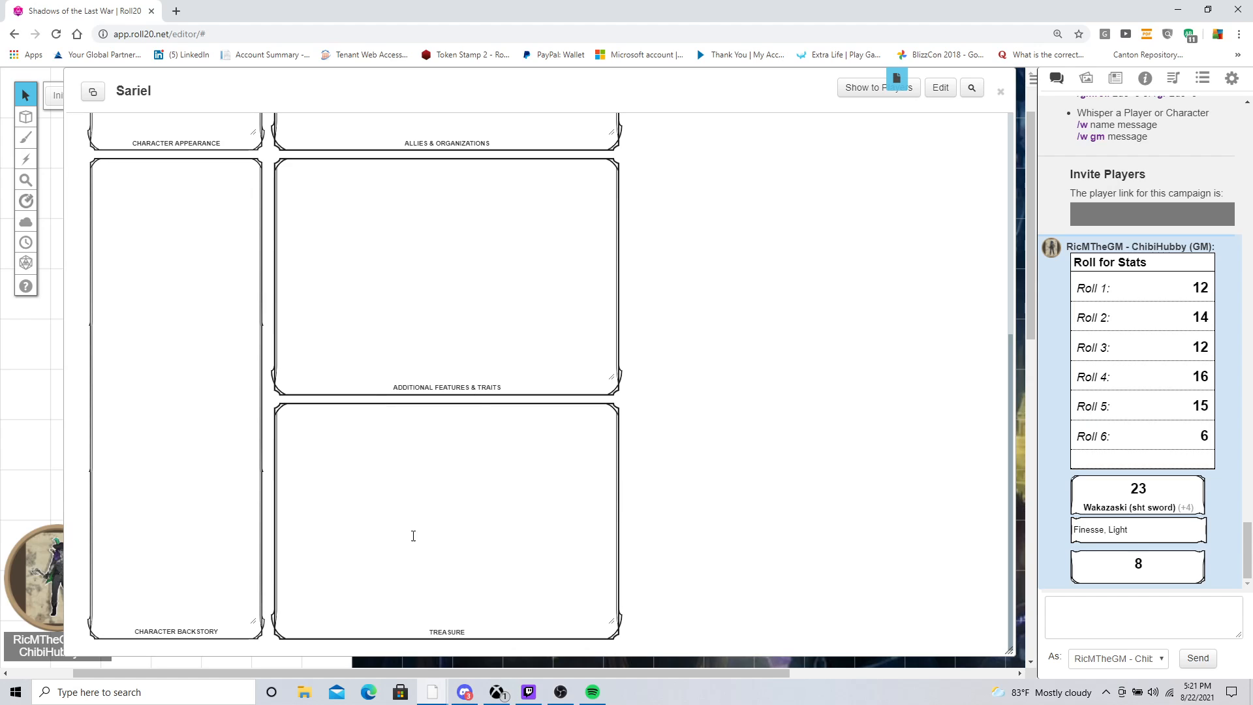
scroll(413, 536, "up", 10)
Step: Show the spells page, add a blank cantrip entry, and preview its card before reopening its settings
left_click(589, 273)
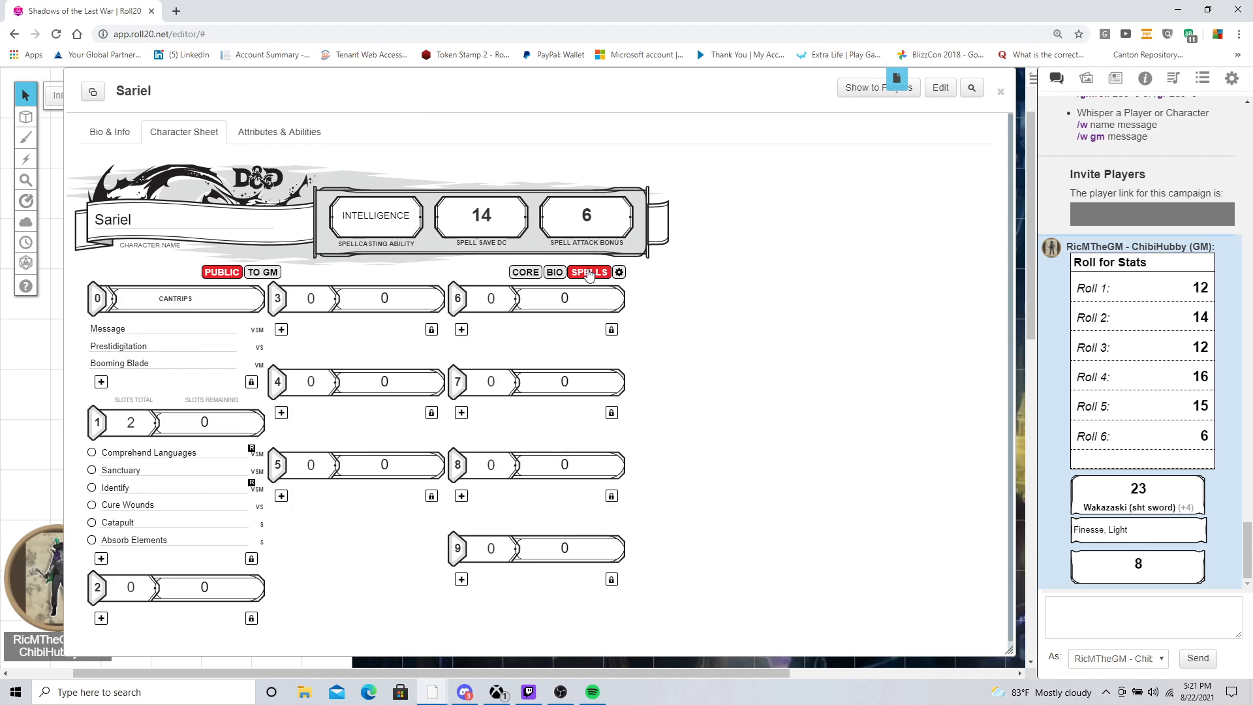
scroll(255, 357, "down", 1)
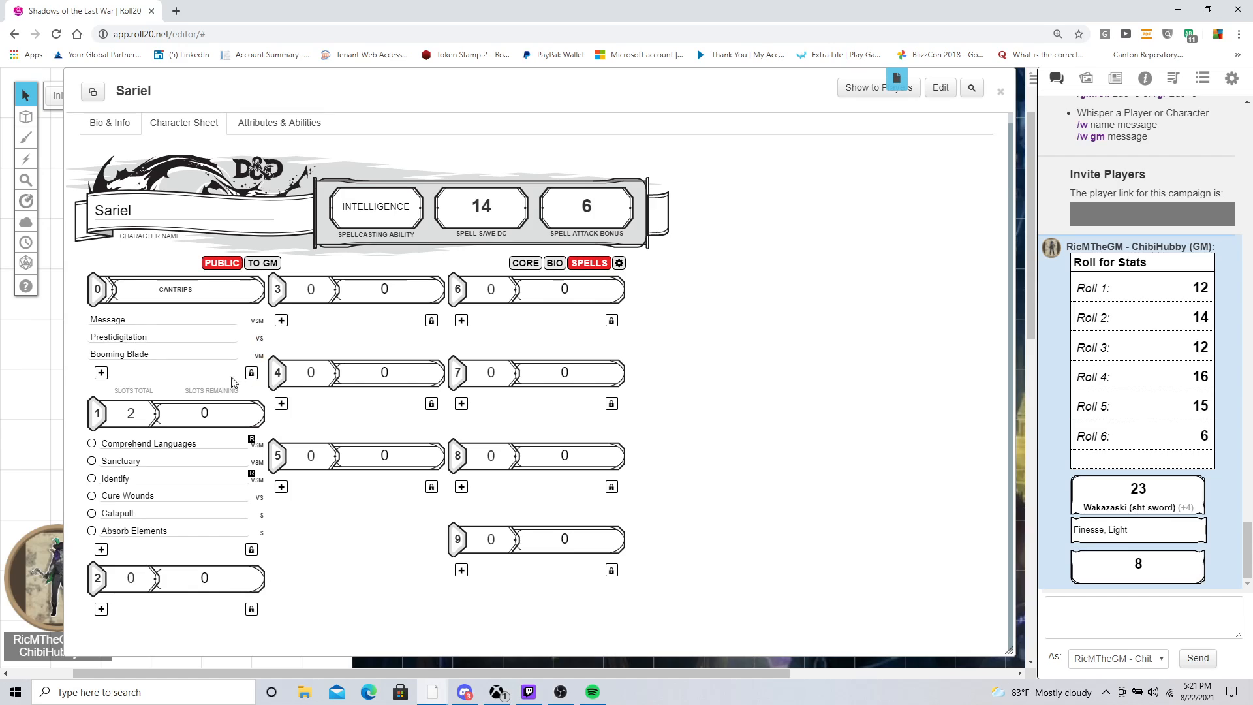
left_click(101, 373)
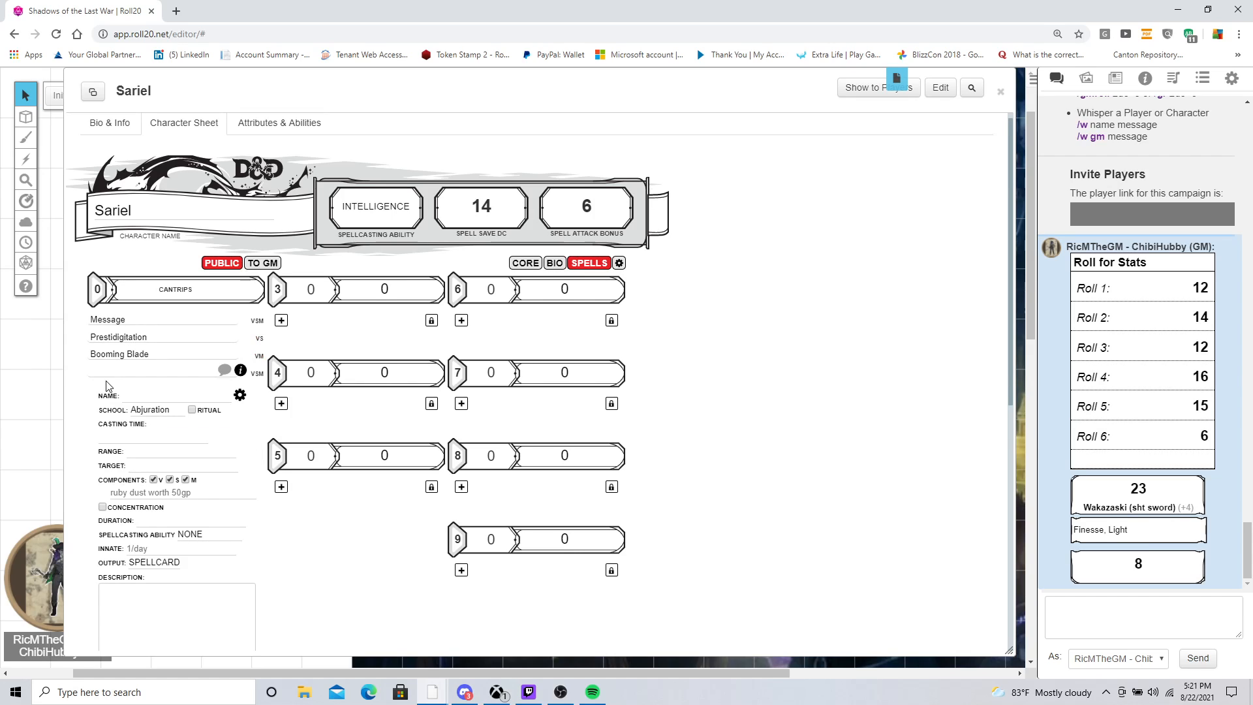
left_click(239, 395)
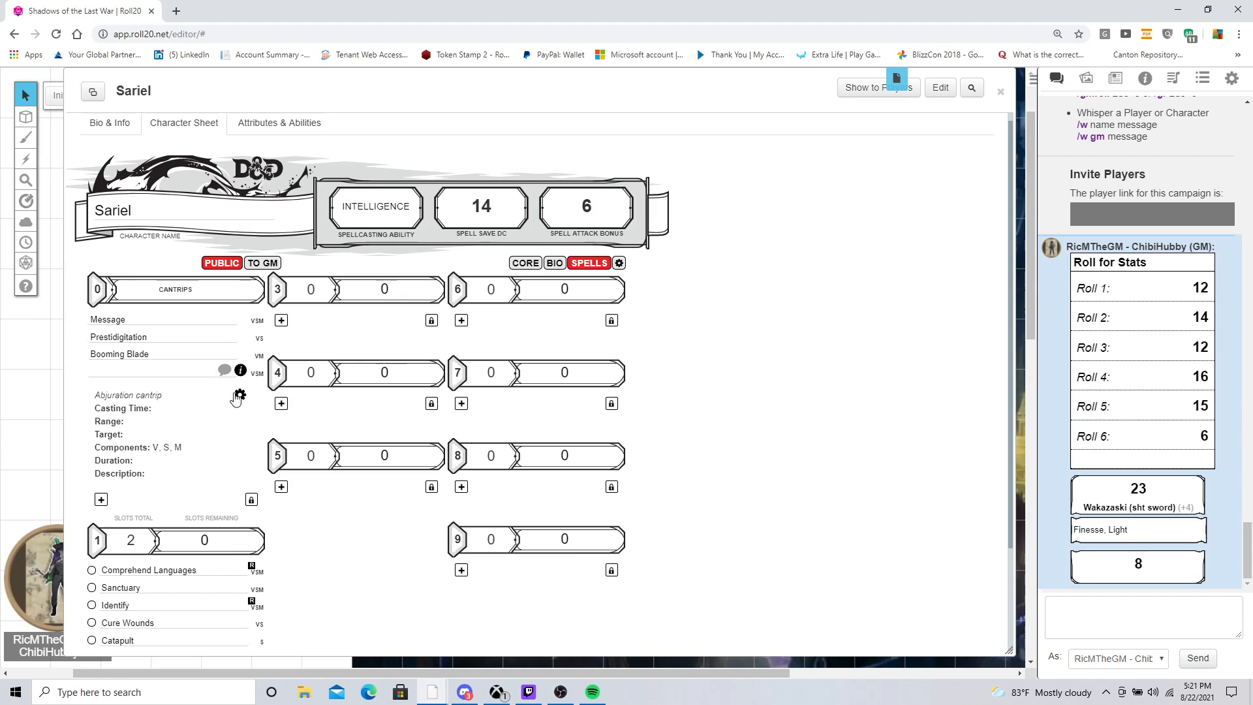
left_click(239, 396)
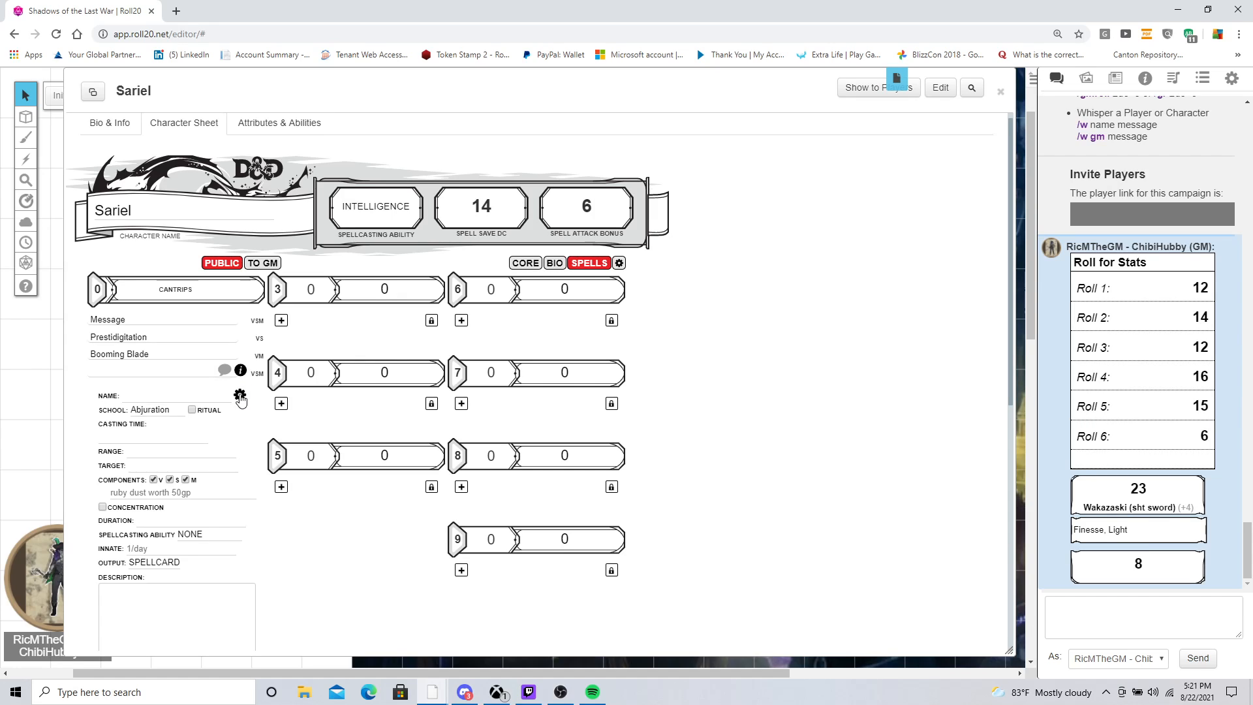
Step: Expand the Booming Blade cantrip, read its full description and collapse it again
mouse_move(241, 357)
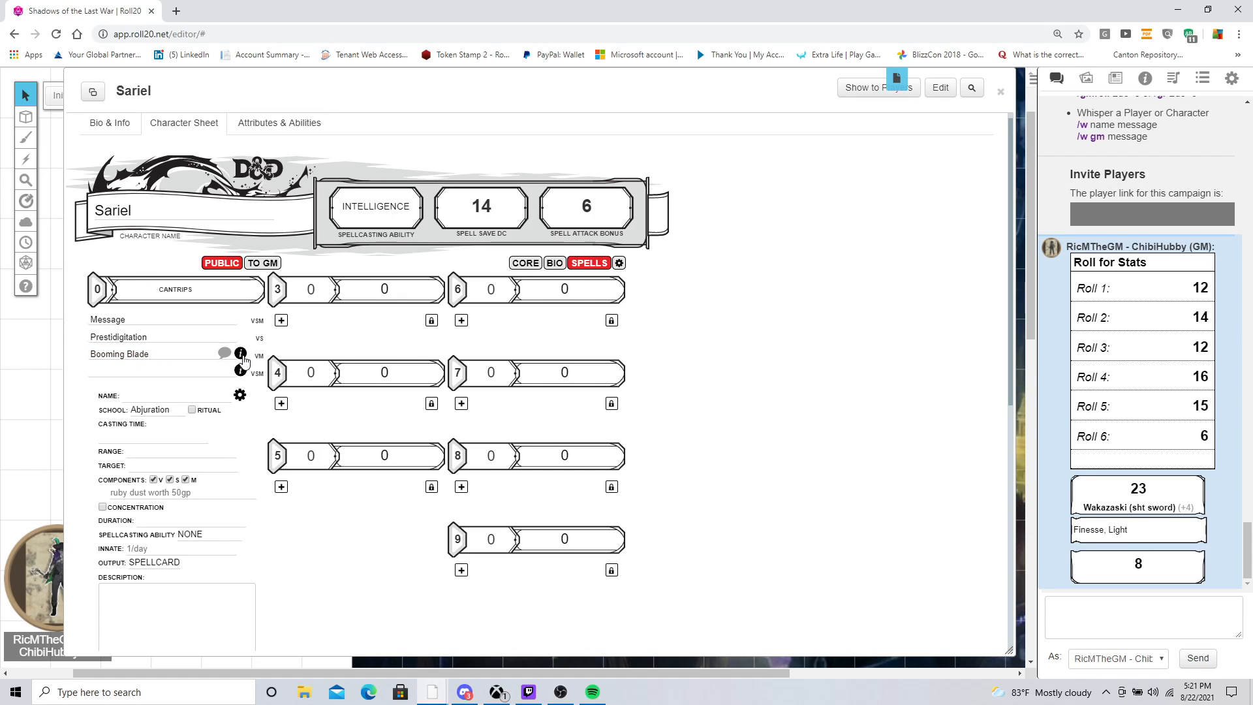
left_click(240, 354)
scroll(173, 452, "down", 2)
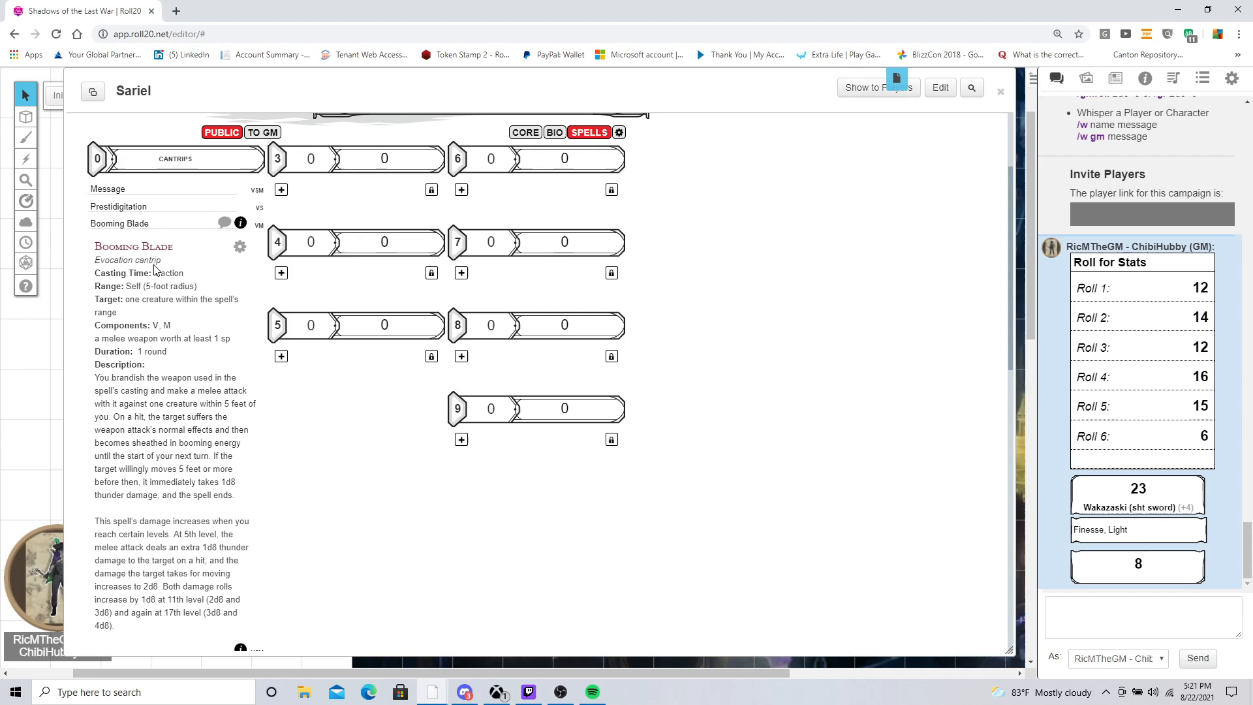
left_click(241, 223)
scroll(379, 298, "up", 2)
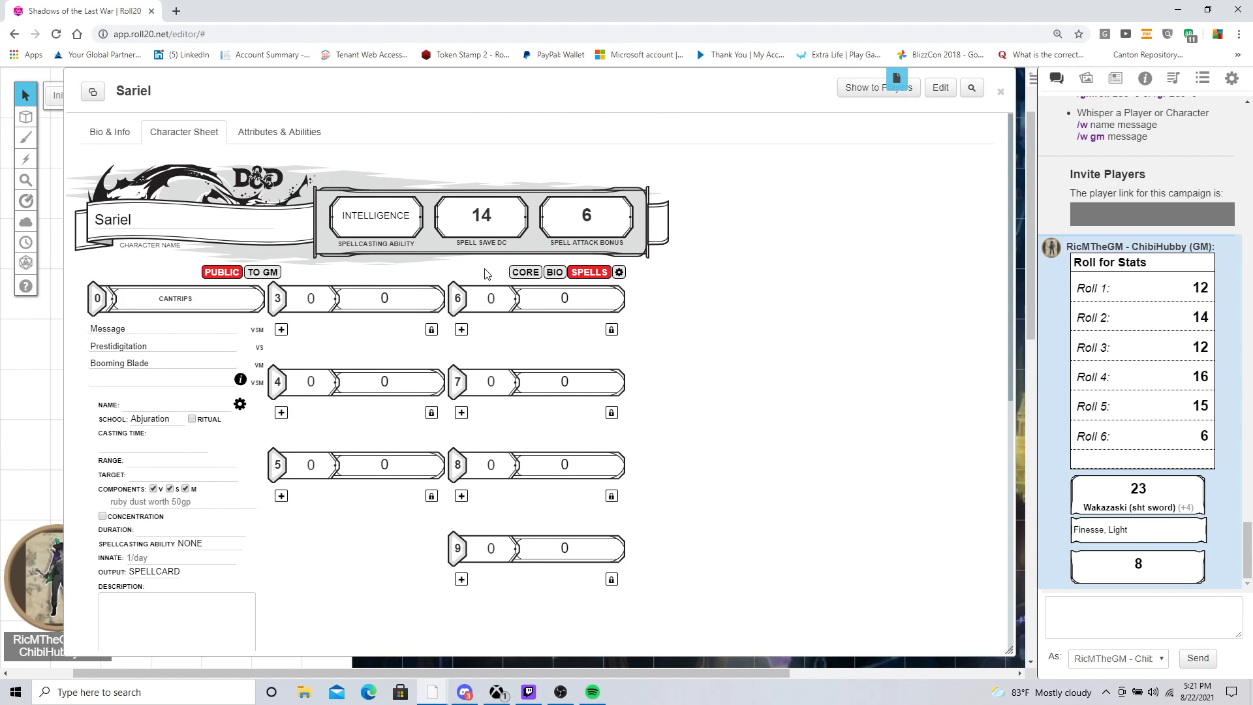
Step: Check the character's Bio & Info page, leave Roll20 and switch to the D&D Beyond site in a maximized window
left_click(112, 132)
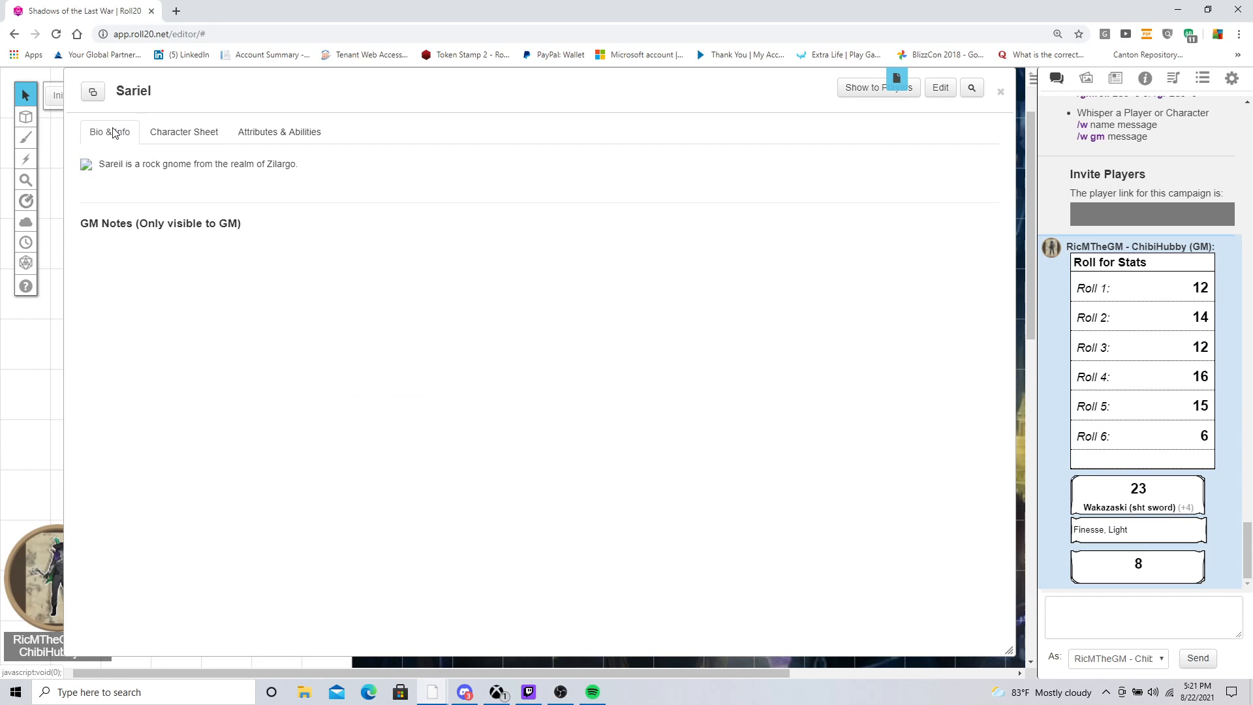
left_click(999, 95)
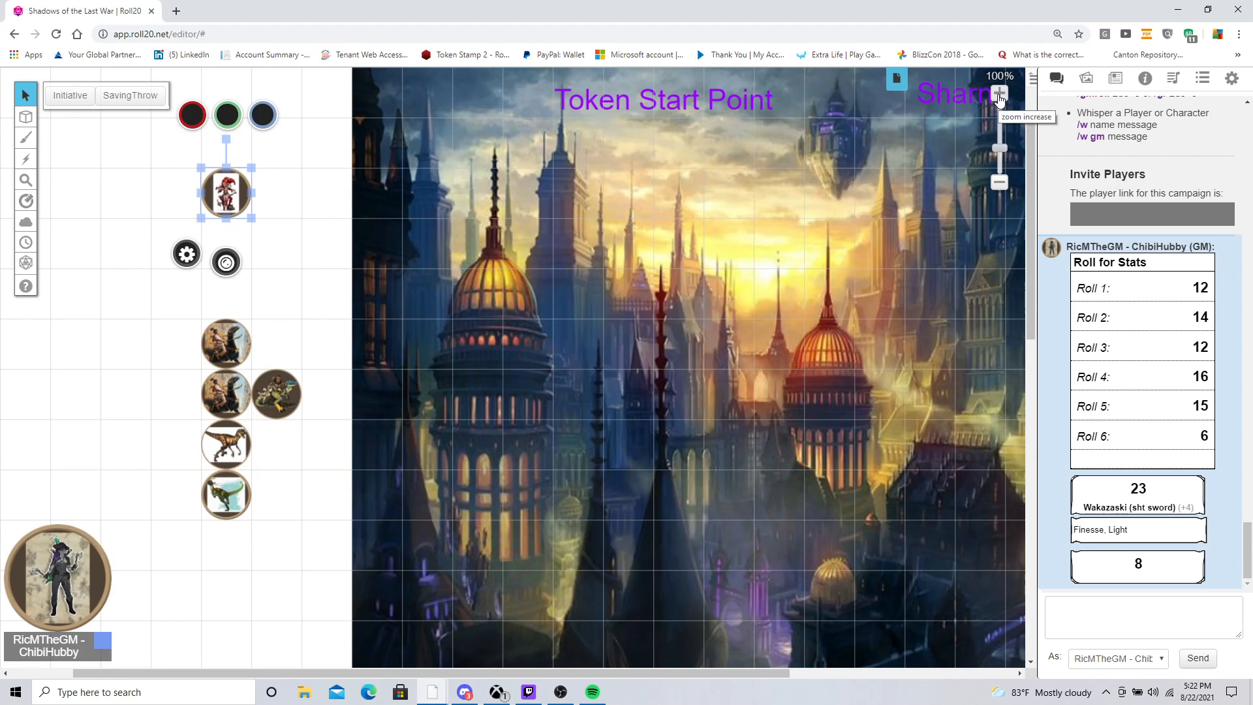
left_click(1238, 9)
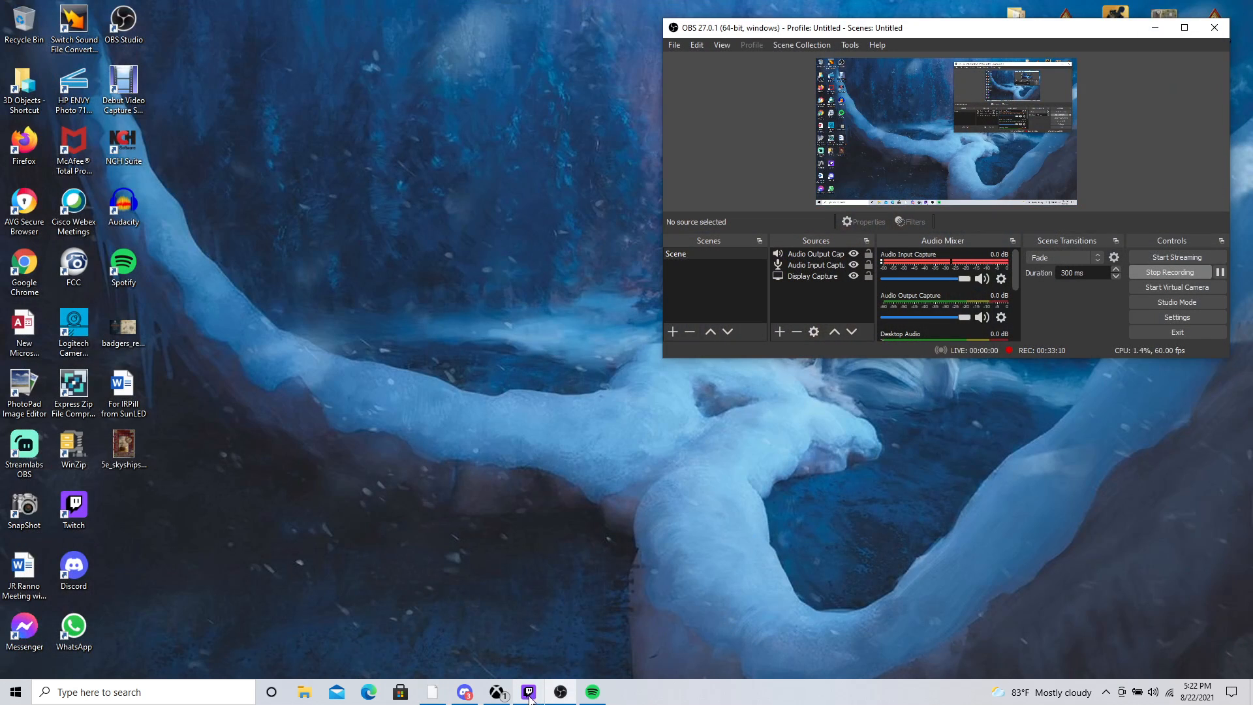
left_click(441, 696)
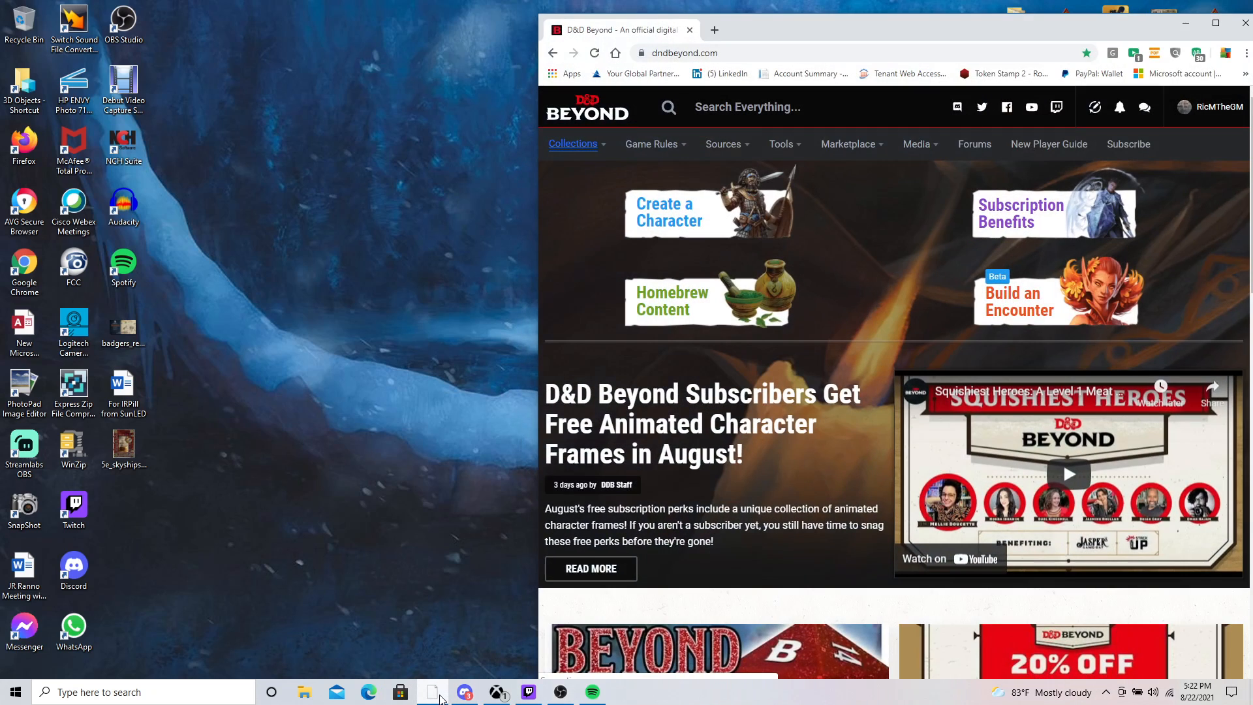
left_click(1216, 23)
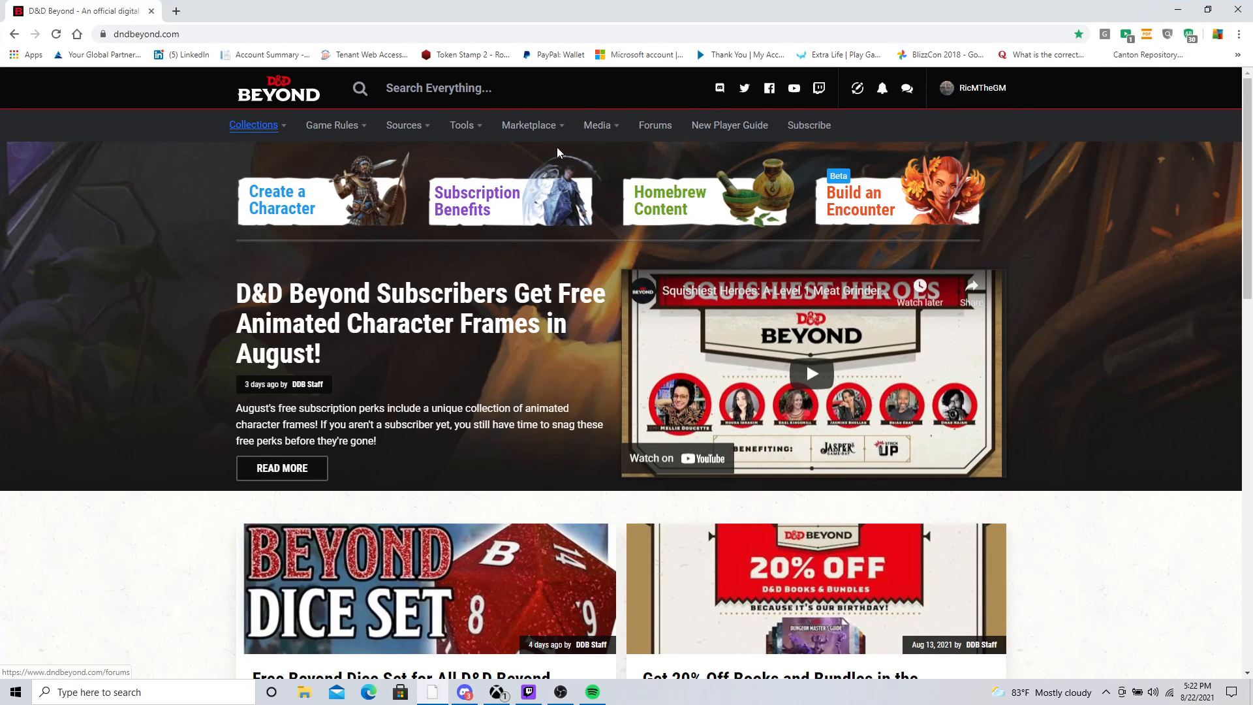
Step: Open the account's character list and start a new character with the Standard creation method
mouse_move(972, 95)
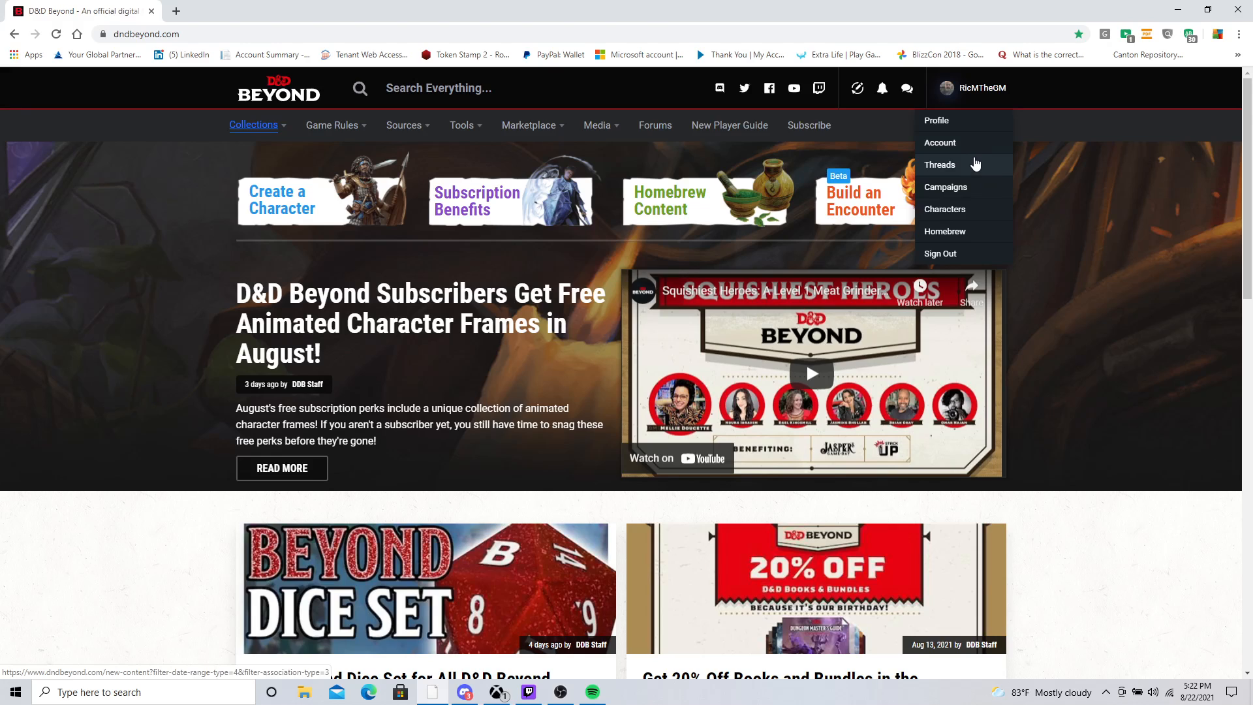
left_click(967, 149)
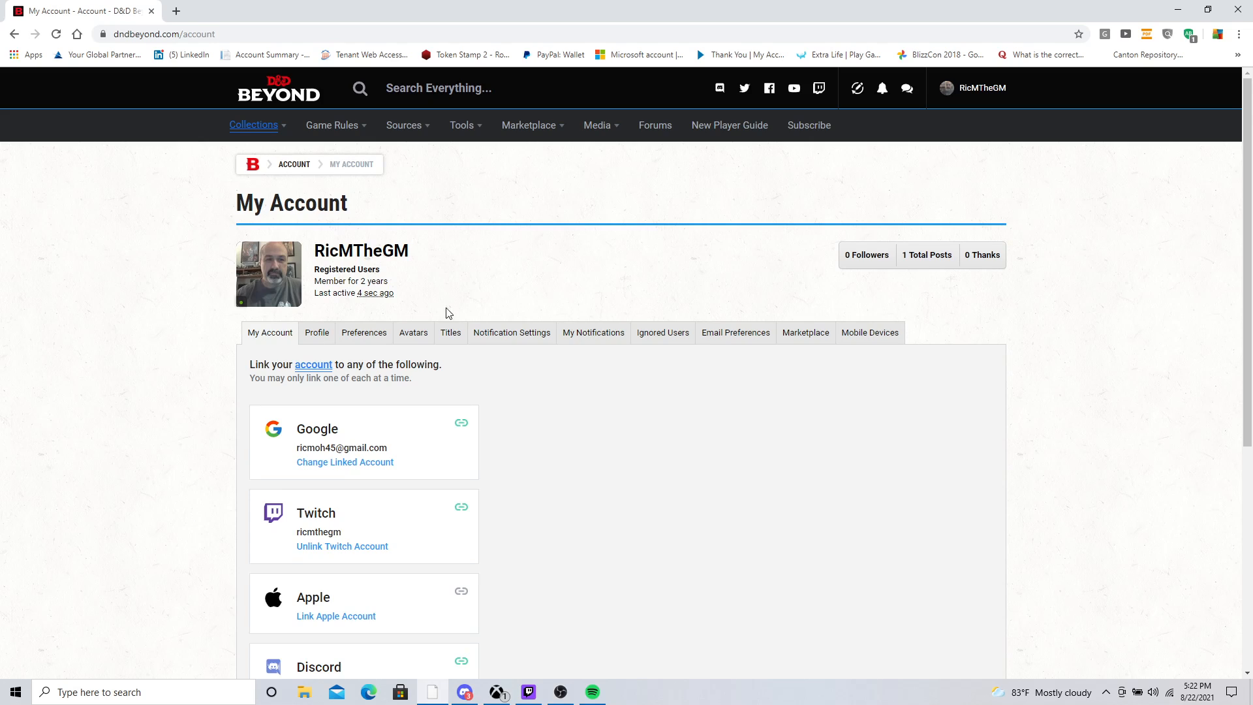
mouse_move(973, 82)
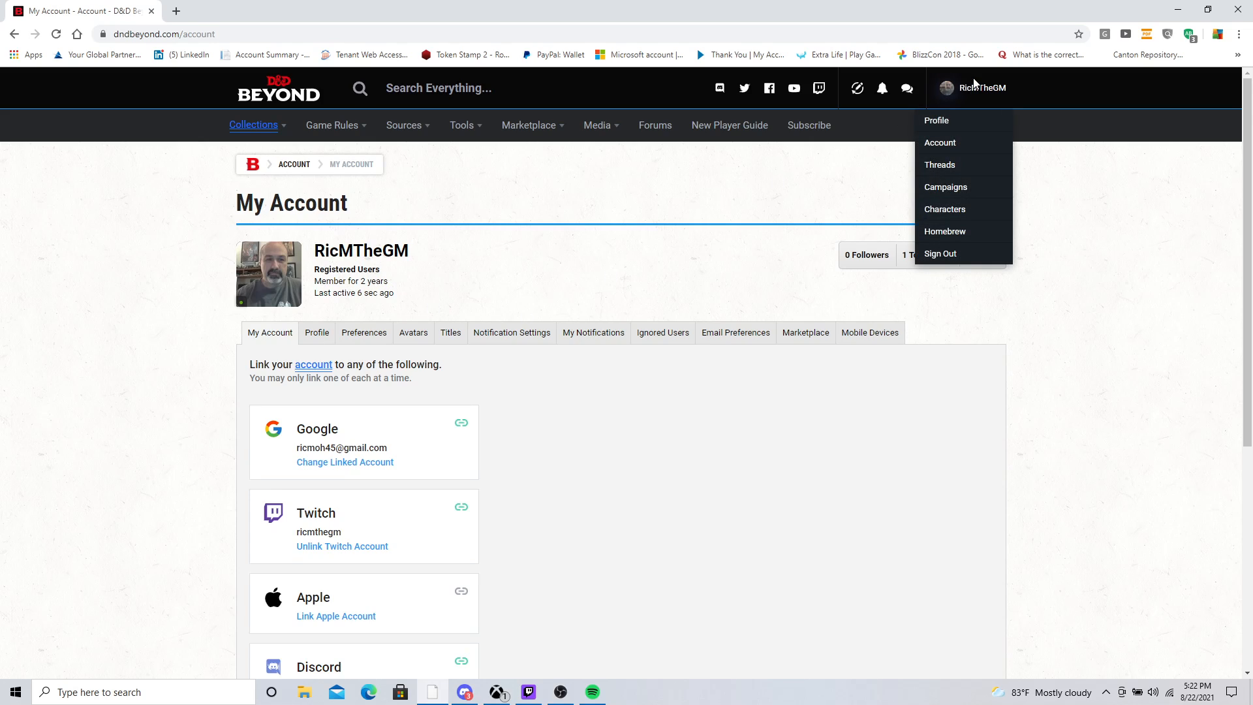
left_click(940, 212)
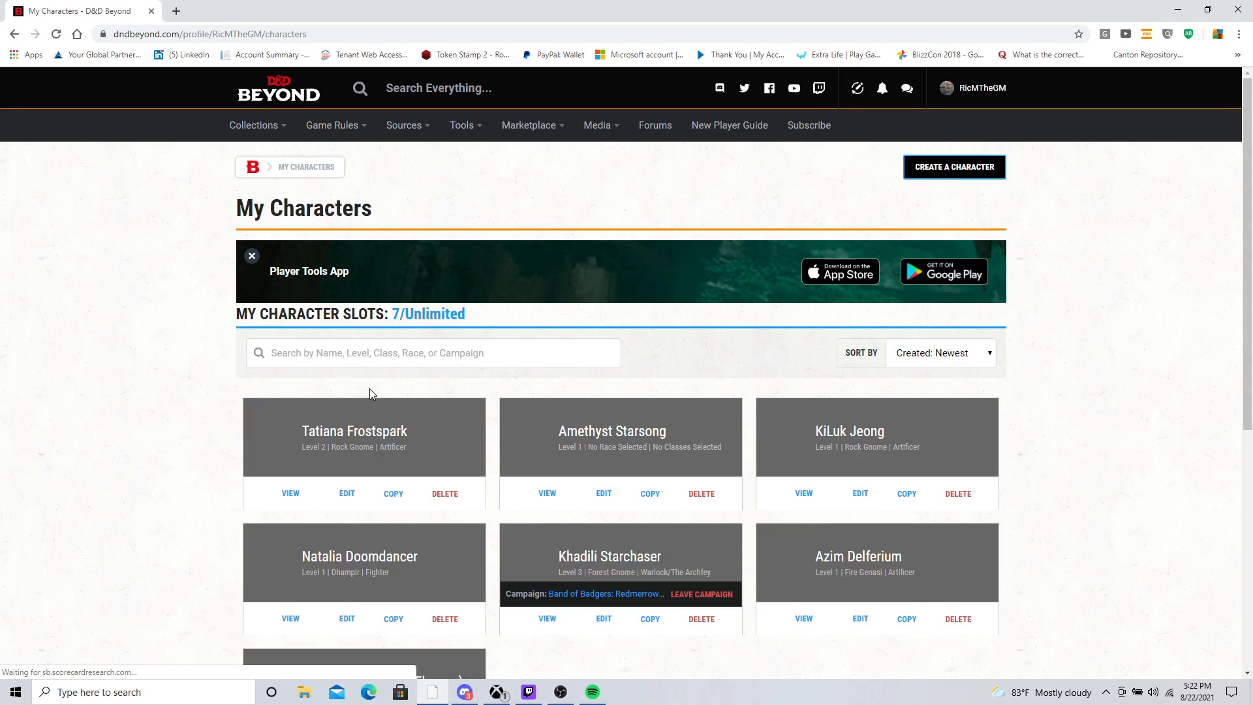
left_click(981, 166)
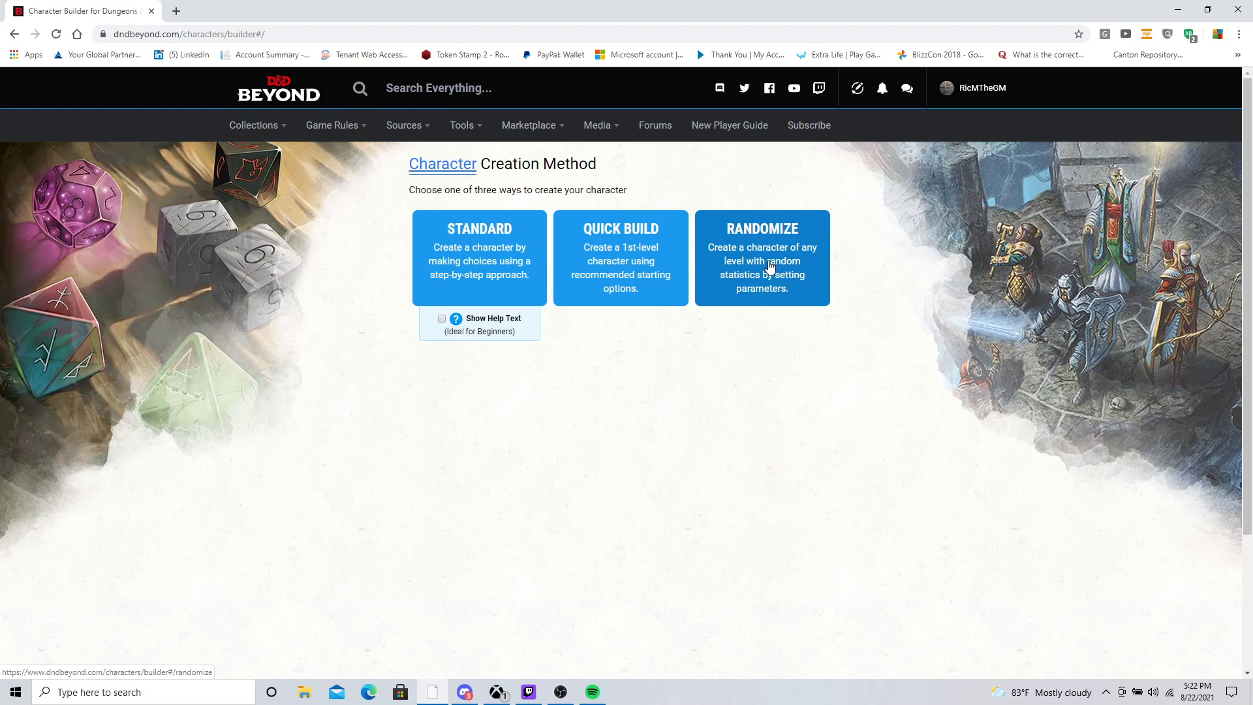
left_click(513, 254)
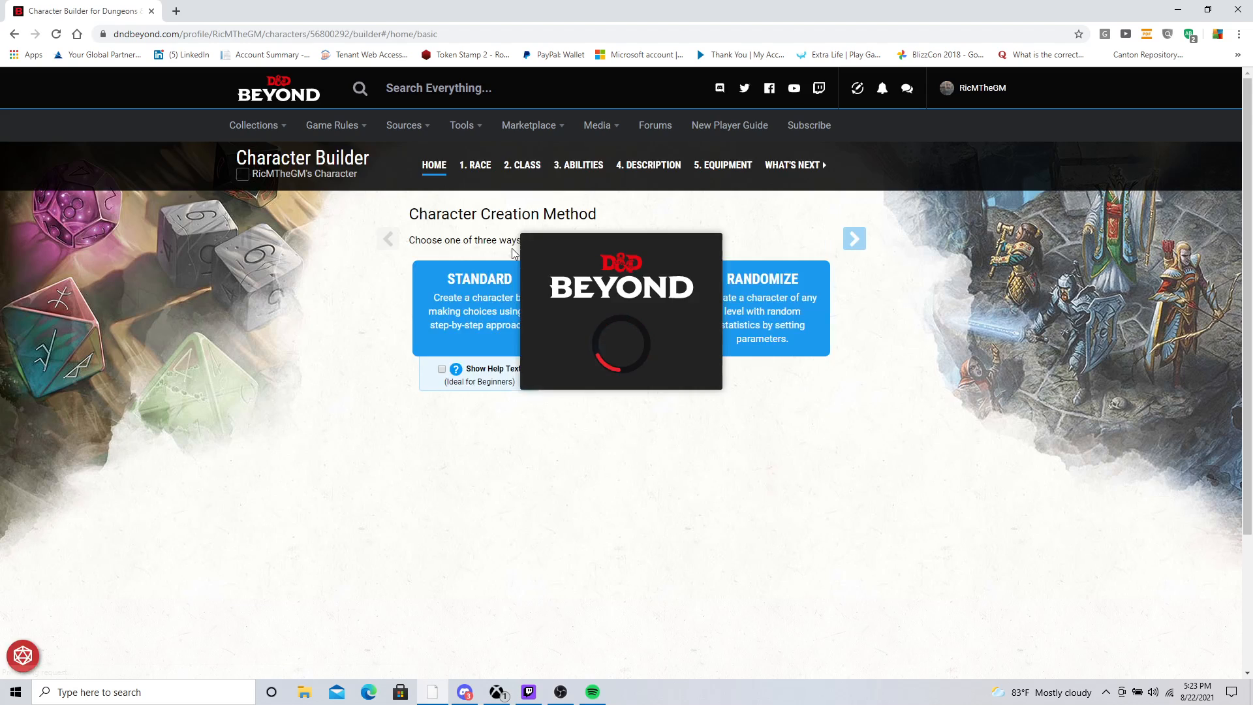
Step: Upload IMG_1241 from the Firbolg folder in Pathfinder and DnD5e Art and set it as the character's portrait
left_click(429, 228)
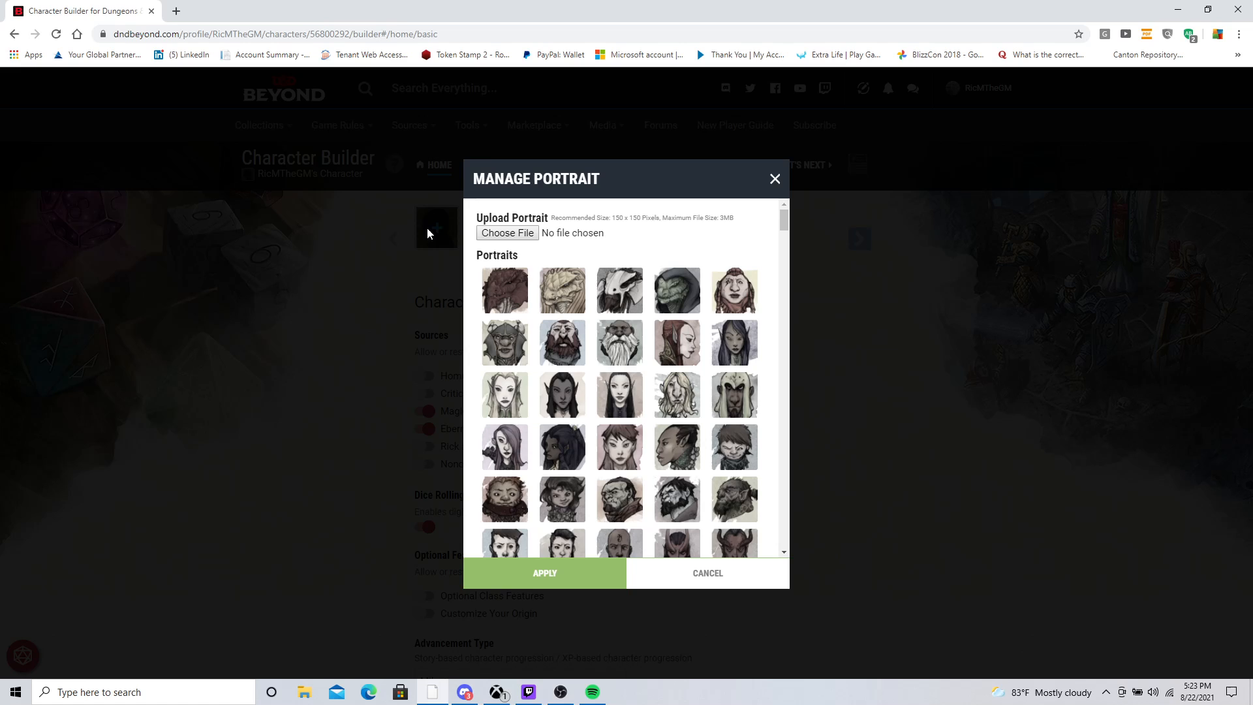
left_click(507, 233)
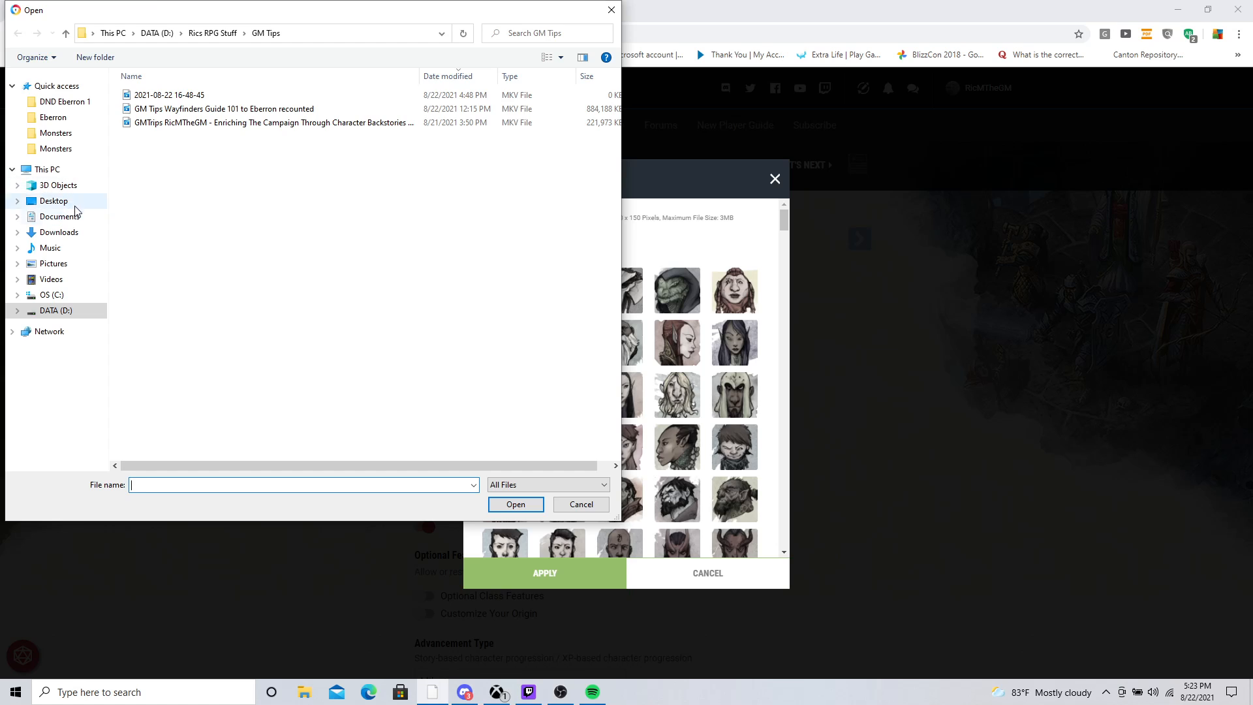
left_click(78, 264)
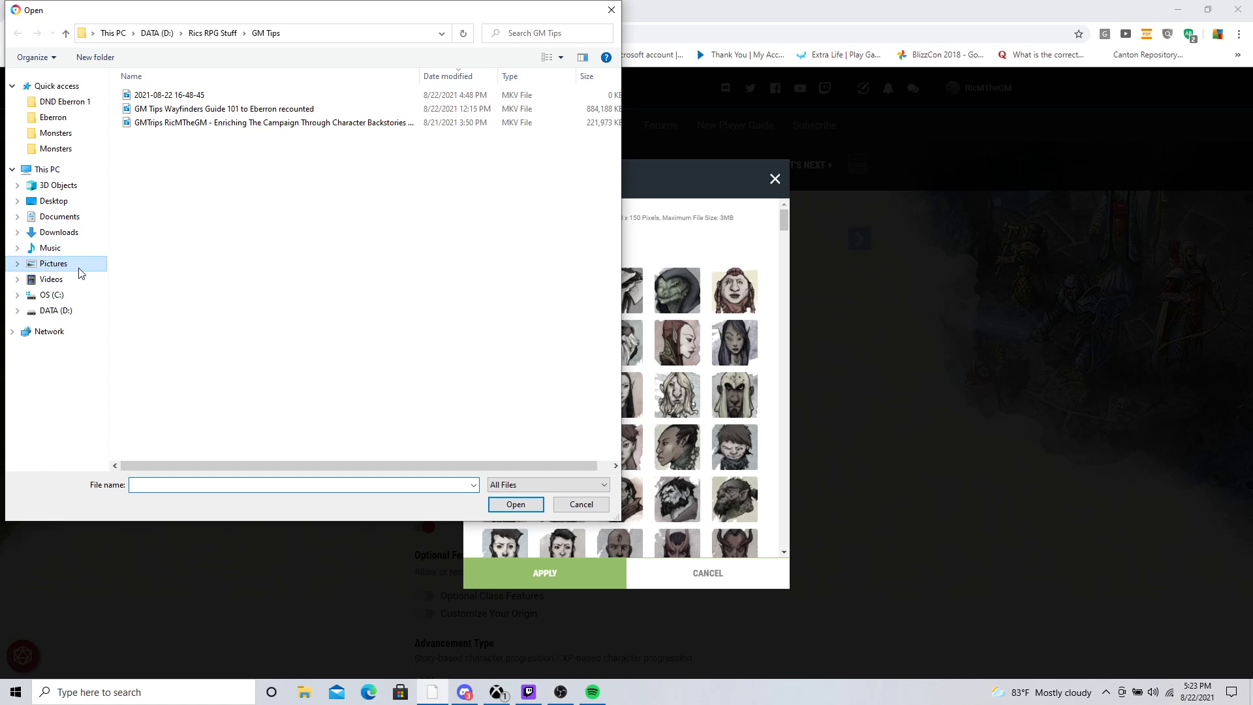
scroll(312, 291, "up", 5)
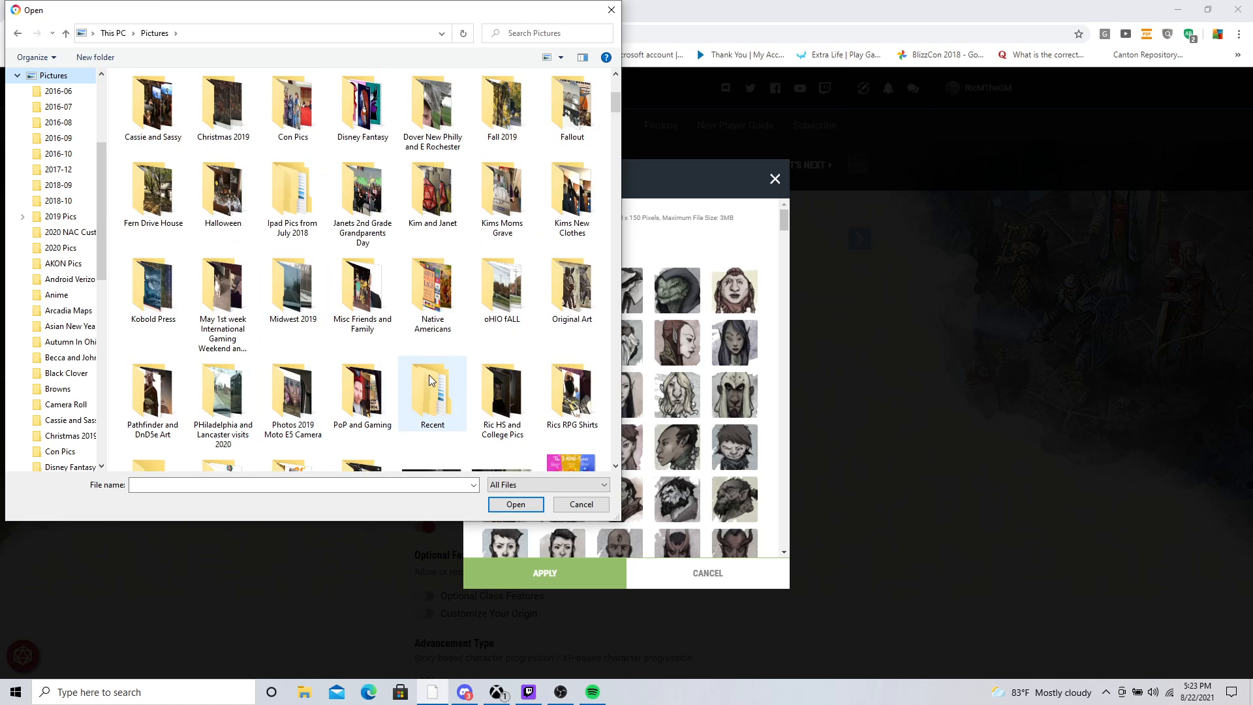
scroll(448, 373, "down", 3)
double_click(152, 130)
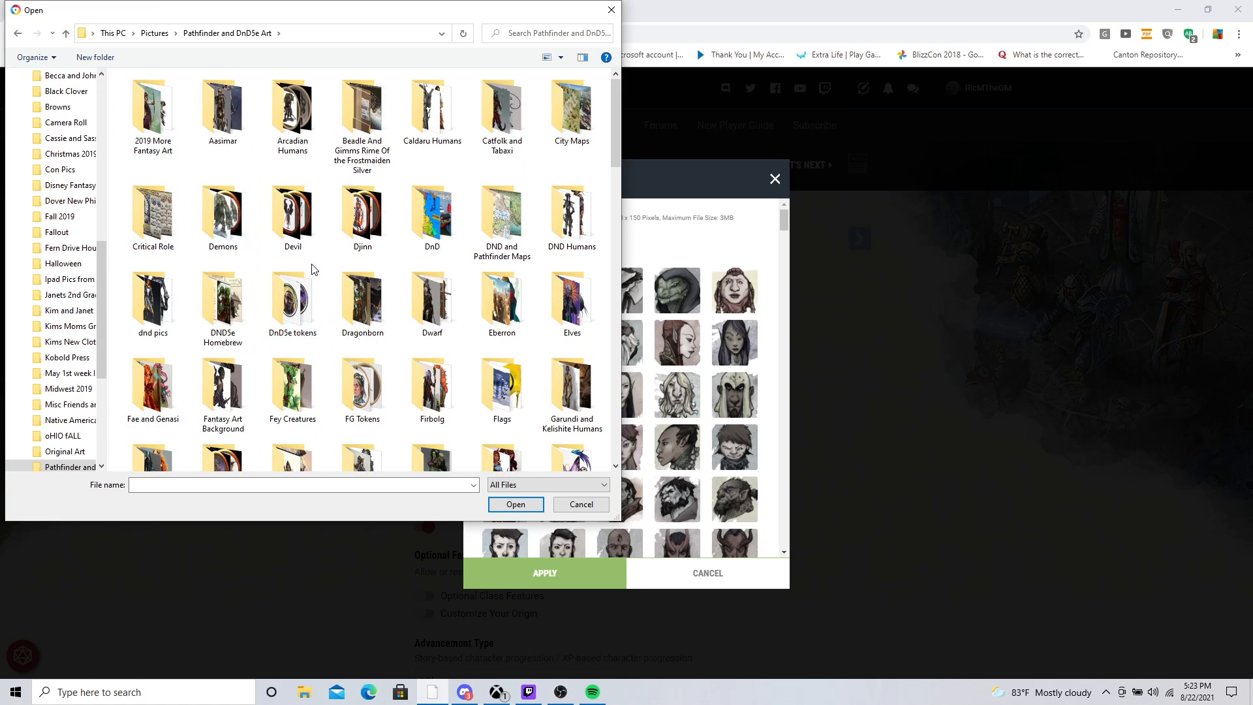
double_click(431, 381)
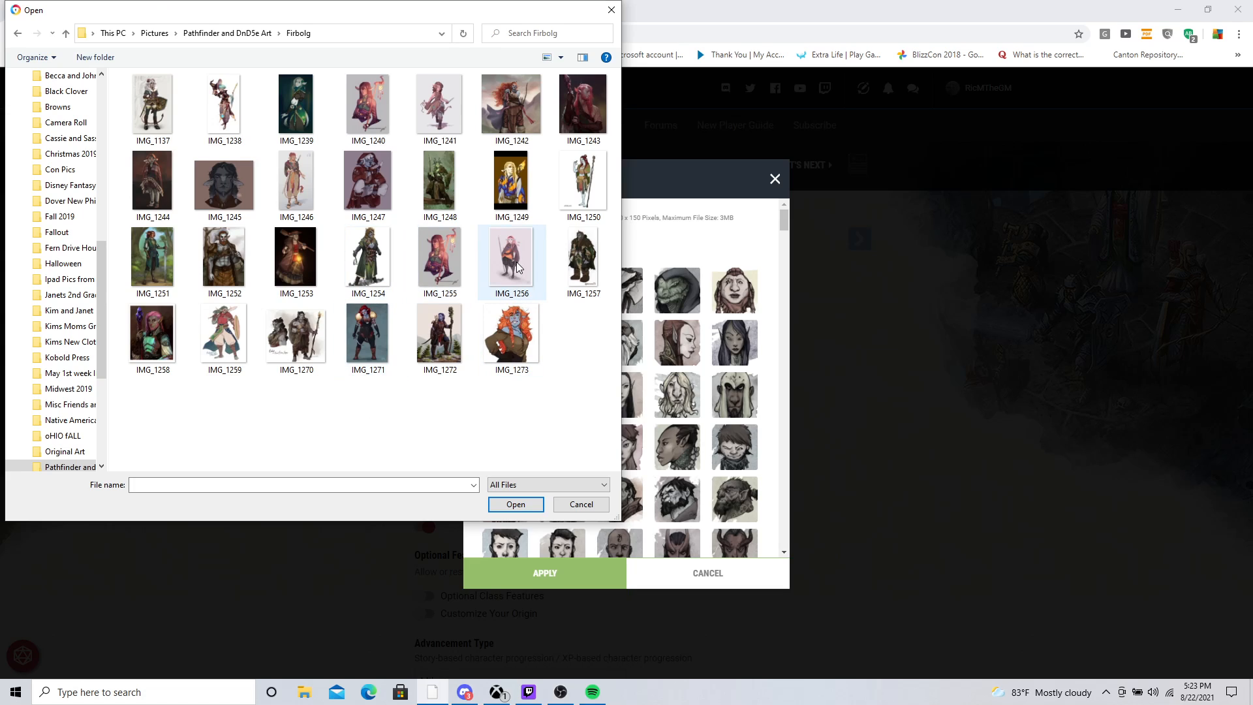
double_click(441, 111)
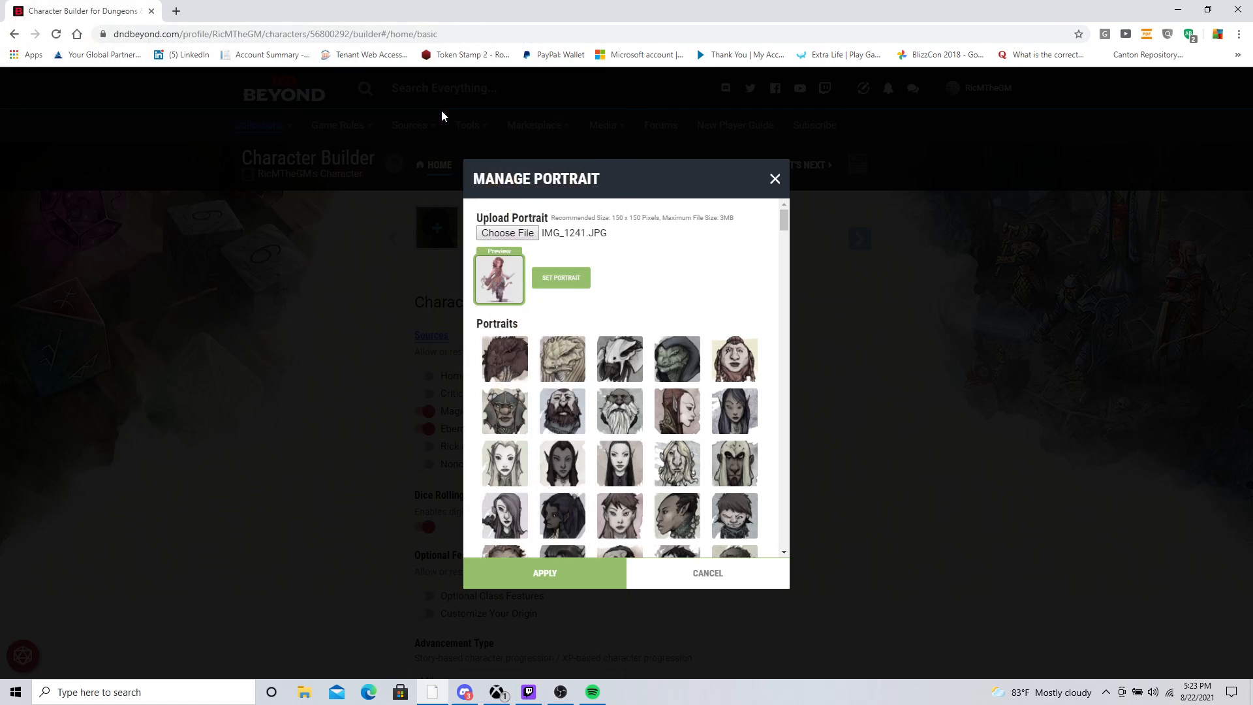
left_click(561, 278)
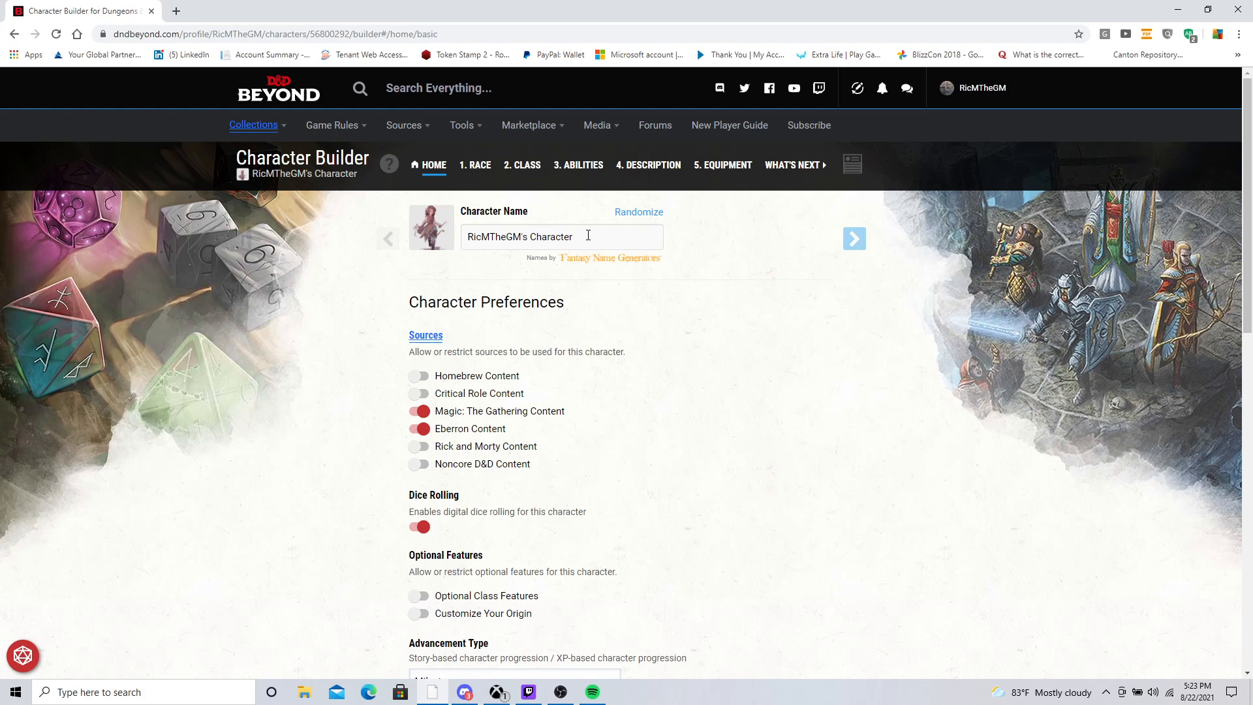
Step: Name the character "Jemma" and enable Critical Role Content among the allowed sources
left_click_drag(574, 237, 447, 233)
type("Jemma")
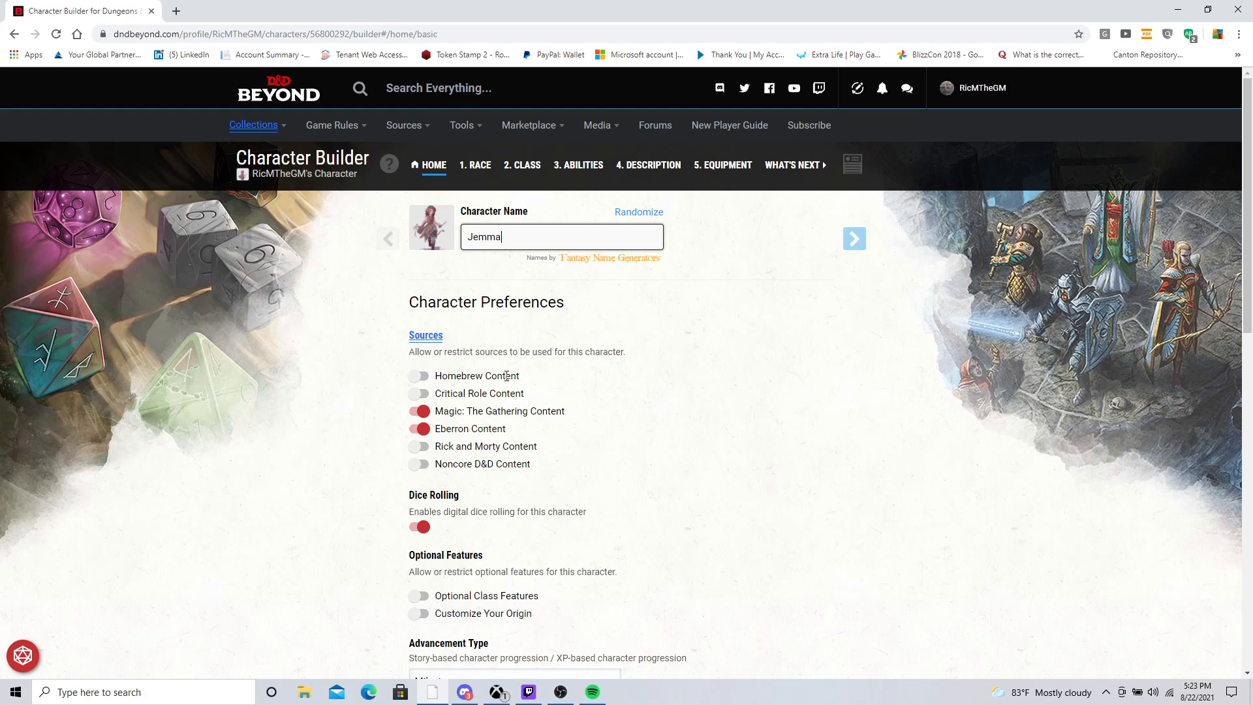
left_click(425, 395)
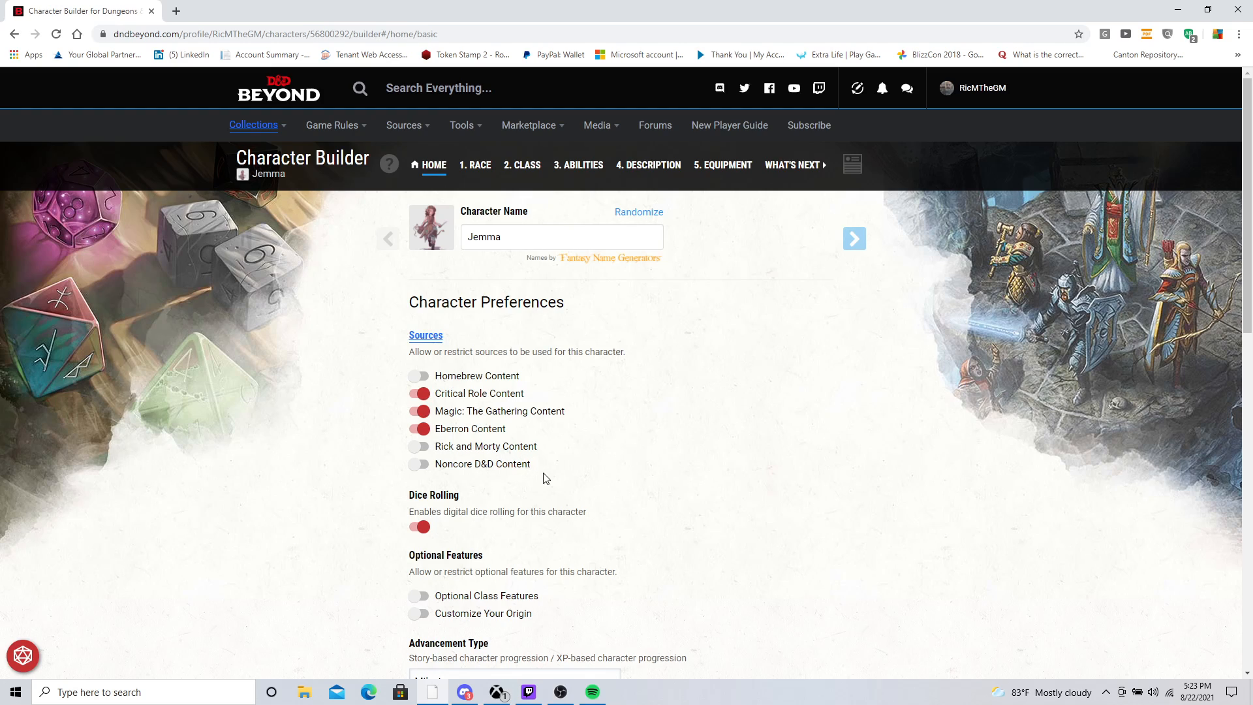
scroll(531, 458, "down", 1)
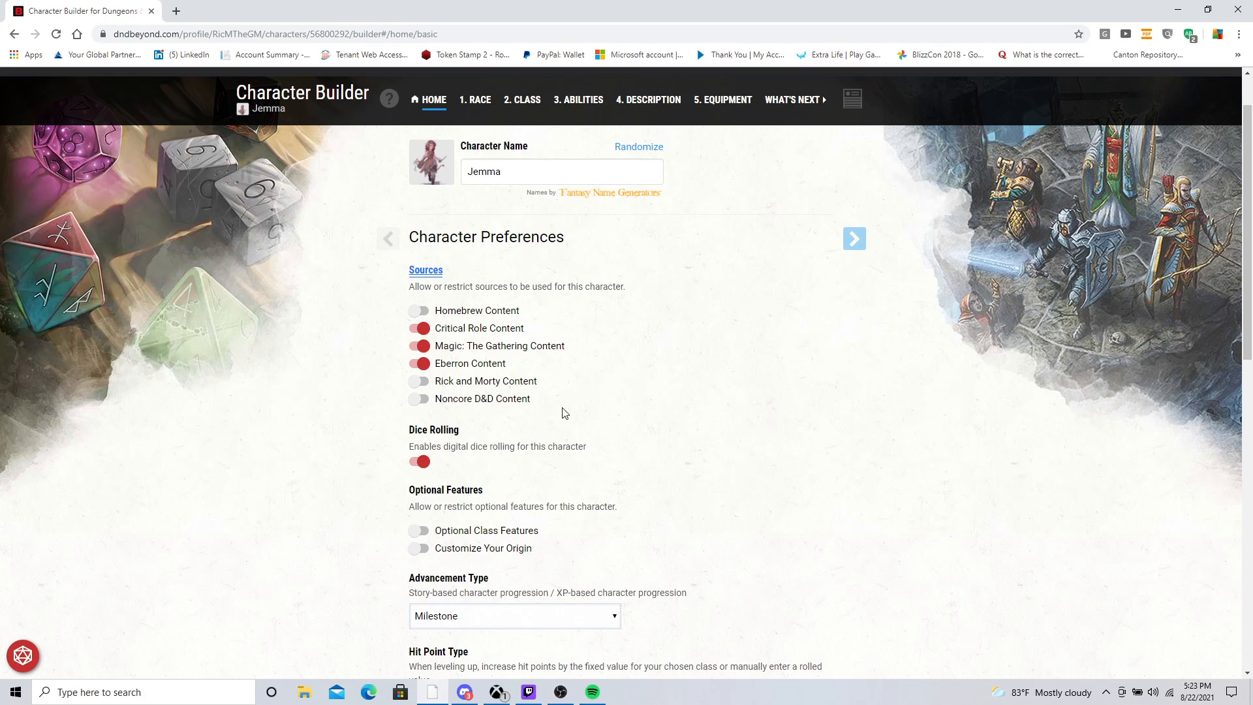
scroll(505, 450, "down", 1)
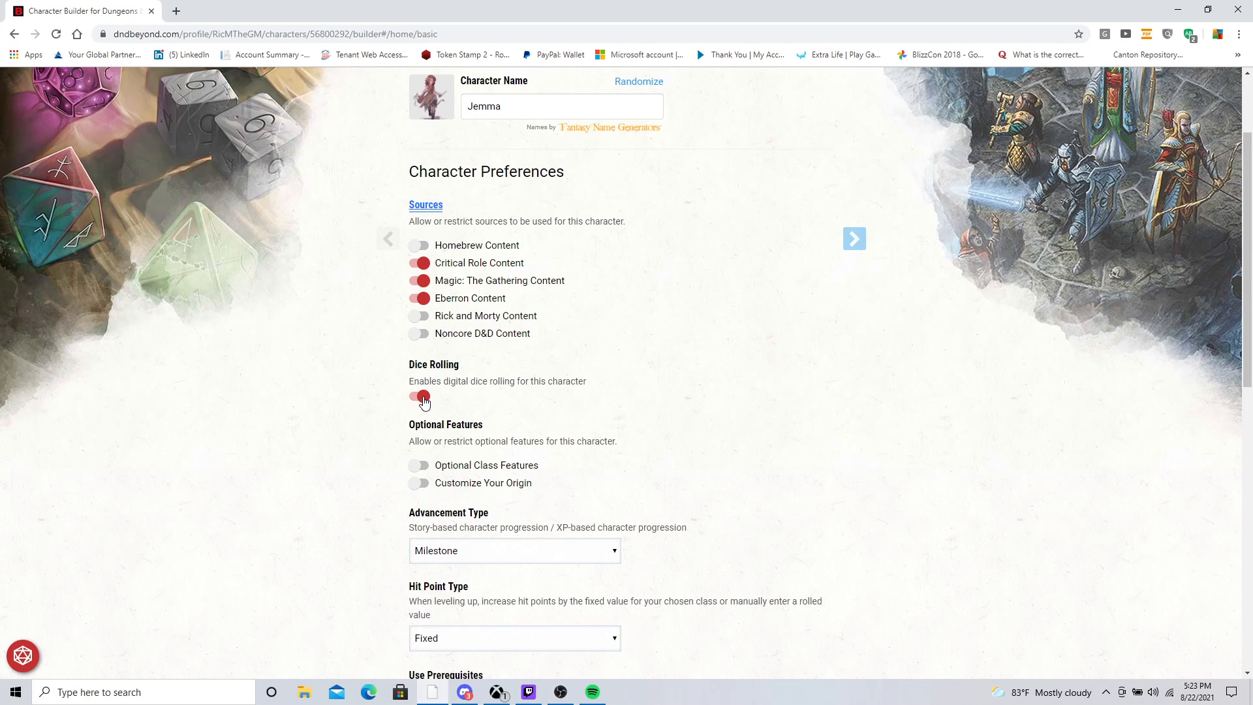
Step: Change the character's Advancement Type to XP and confirm the switch
scroll(461, 434, "down", 1)
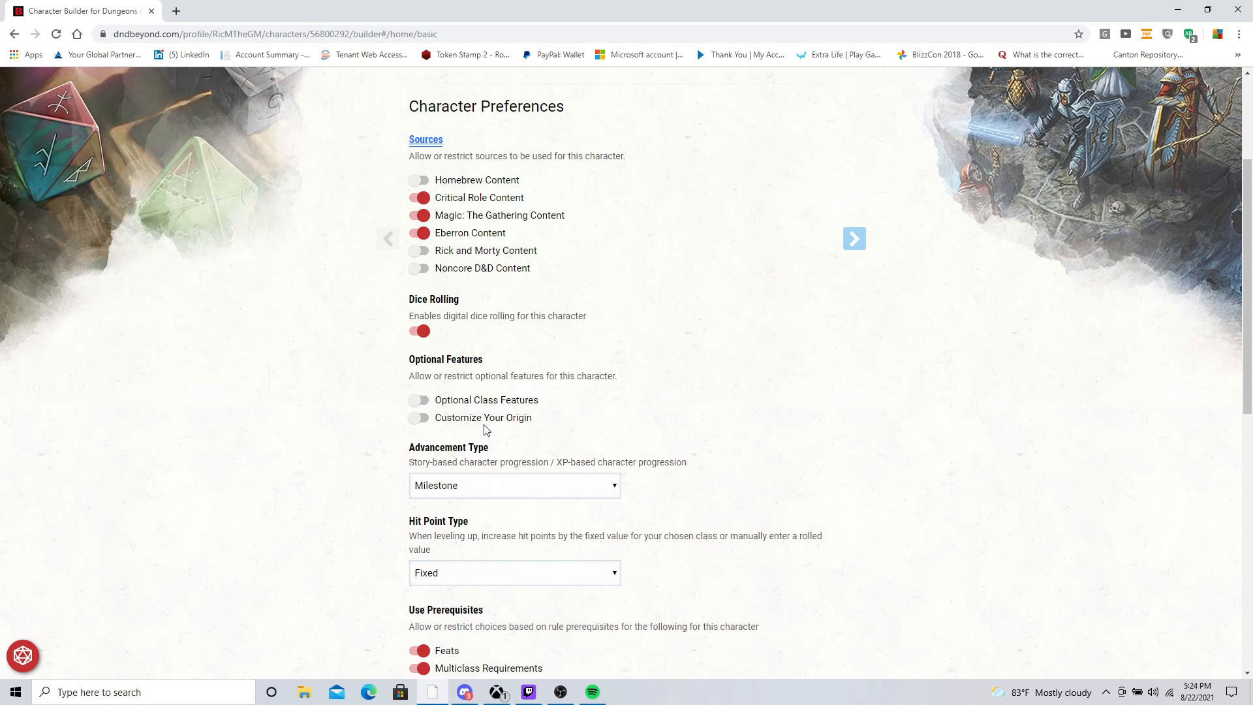
scroll(537, 455, "down", 2)
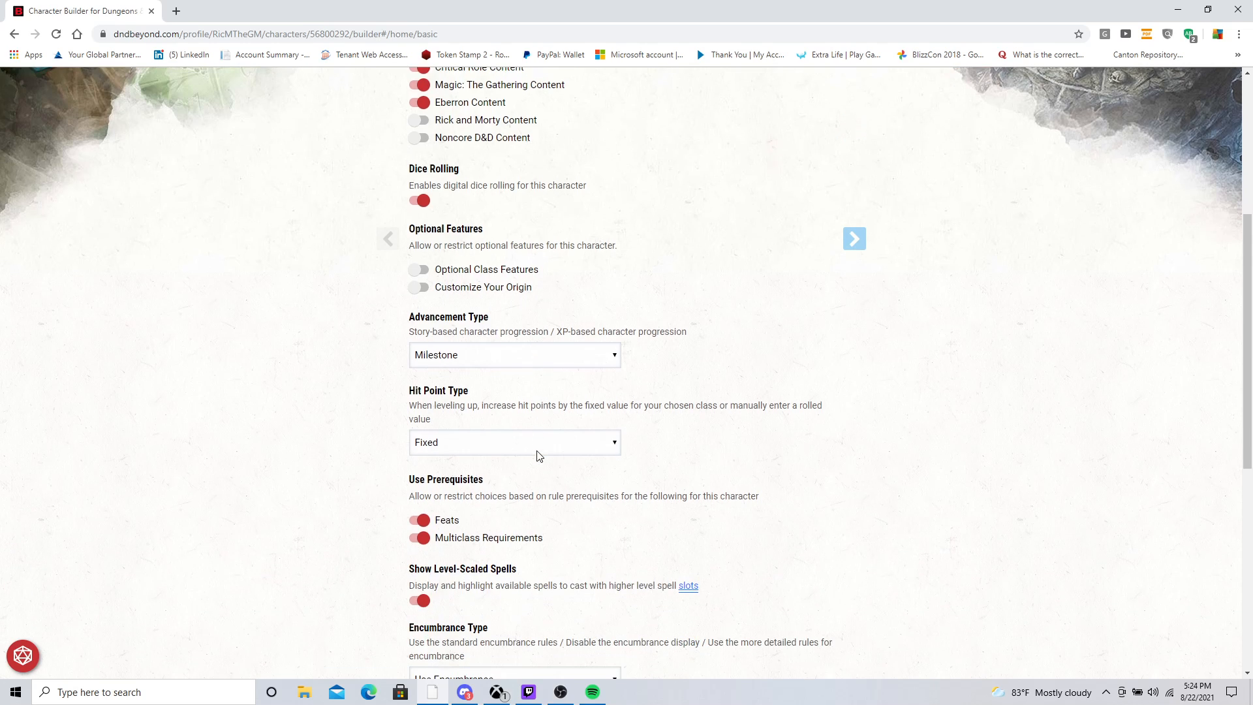
left_click(493, 355)
left_click(476, 386)
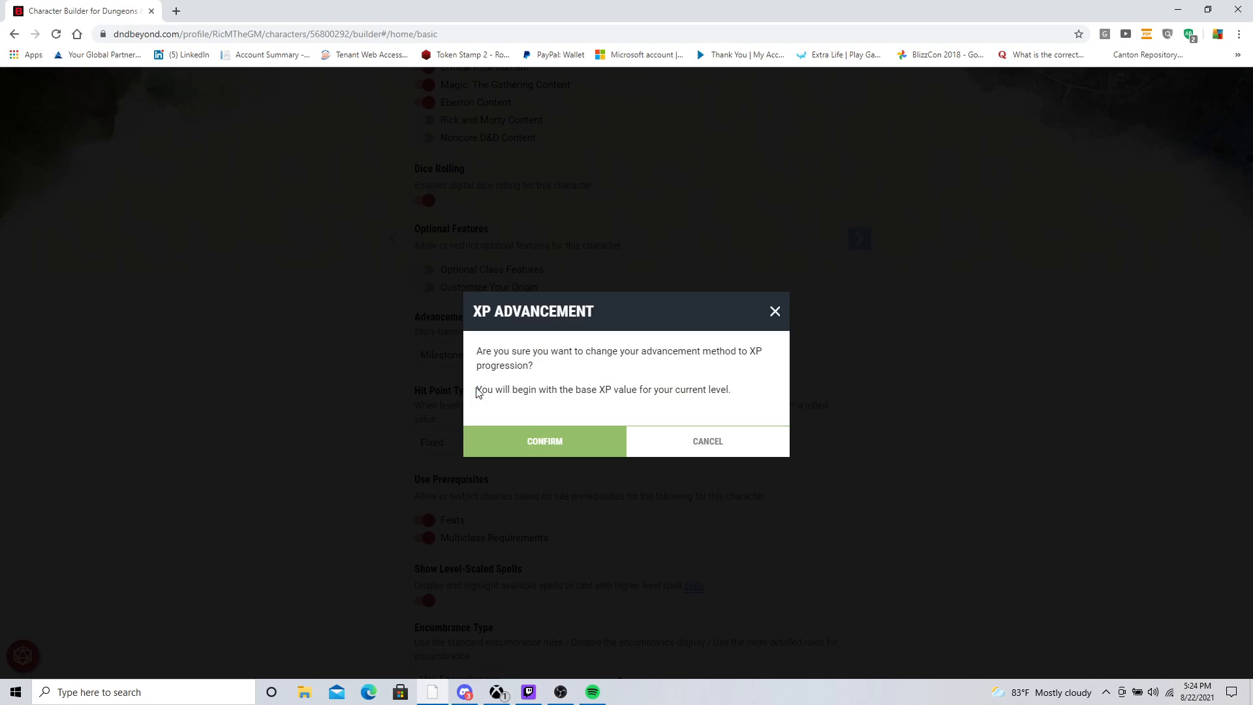
left_click(530, 448)
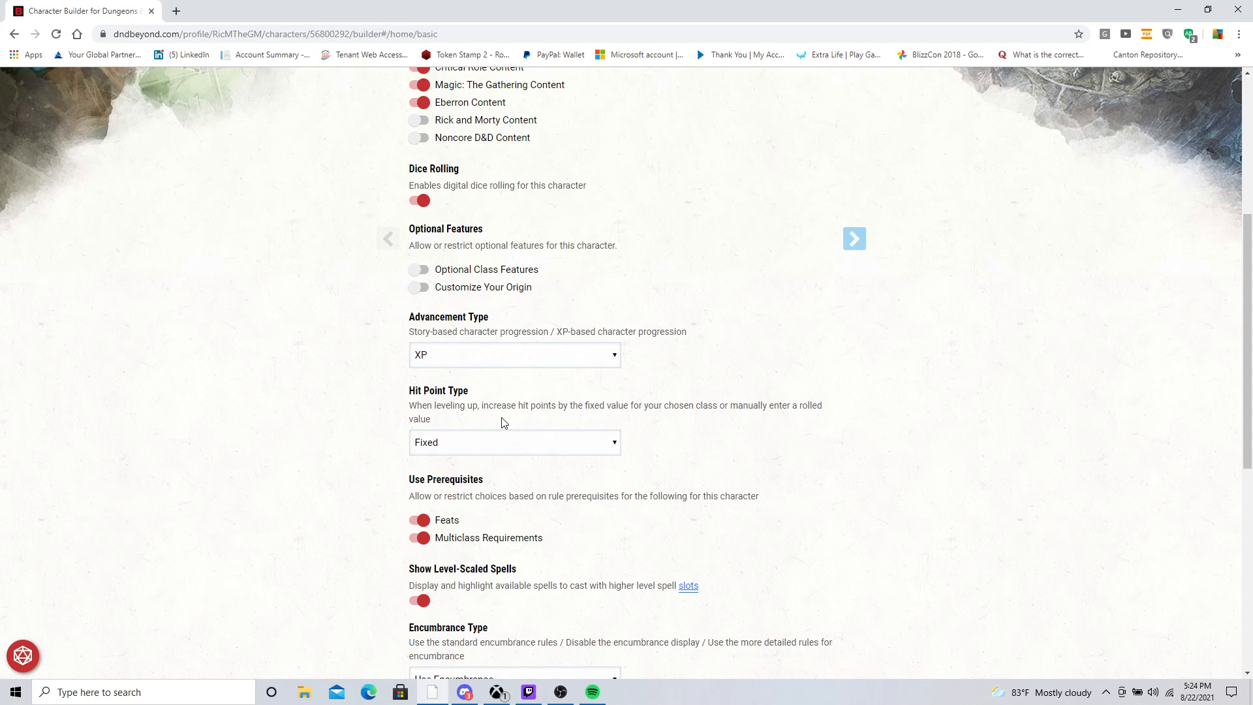
Step: Set the Hit Point Type to Manual and confirm the change
scroll(503, 423, "down", 1)
left_click(484, 385)
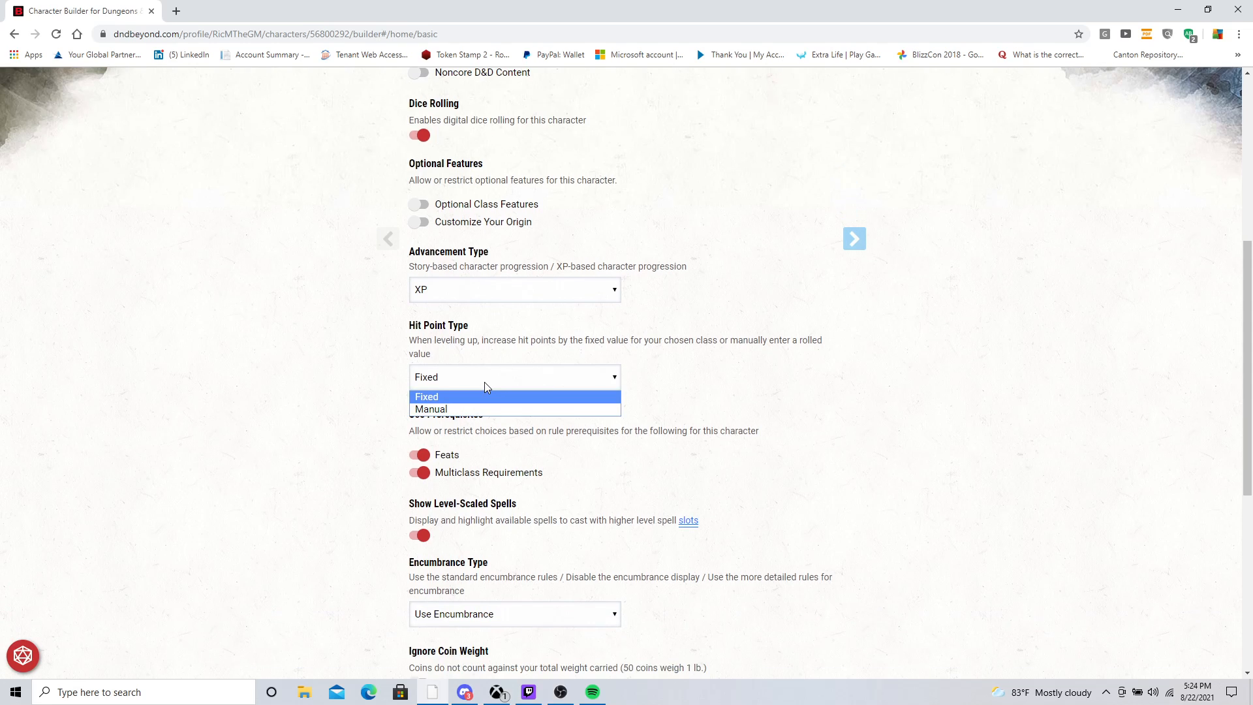
left_click(475, 408)
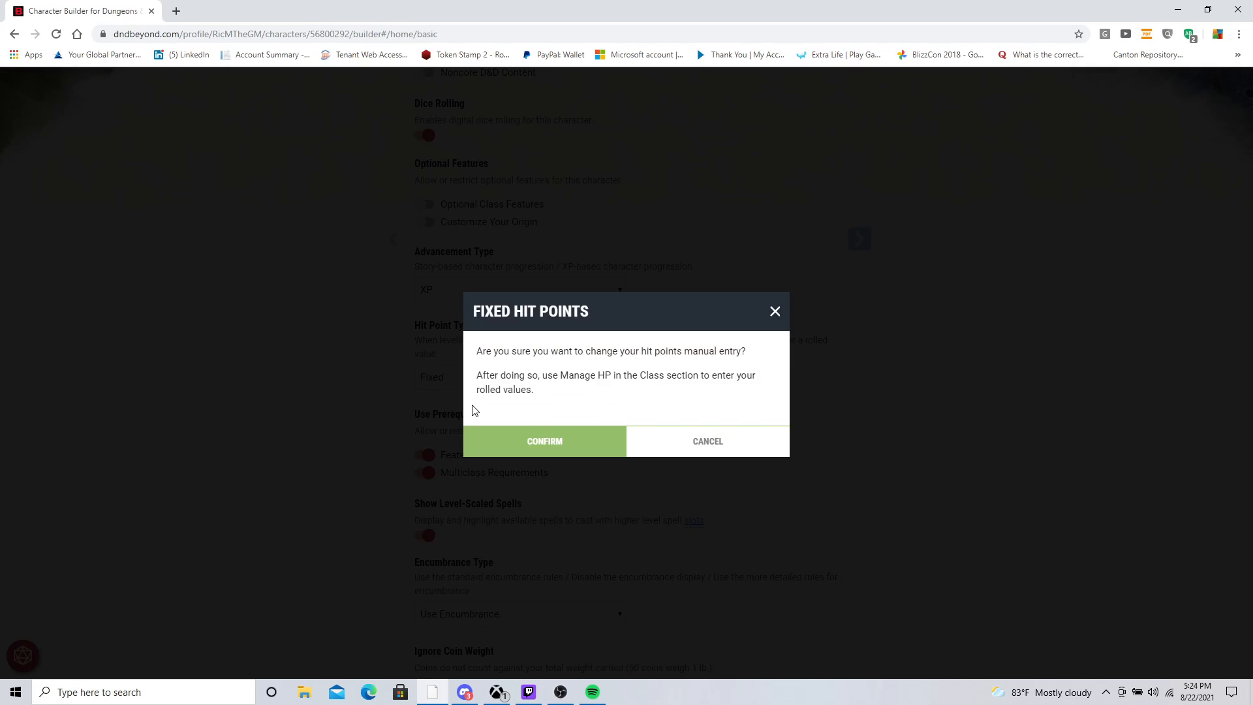
left_click(516, 441)
Step: Check the remaining character preferences and continue to the race selection
scroll(503, 425, "down", 2)
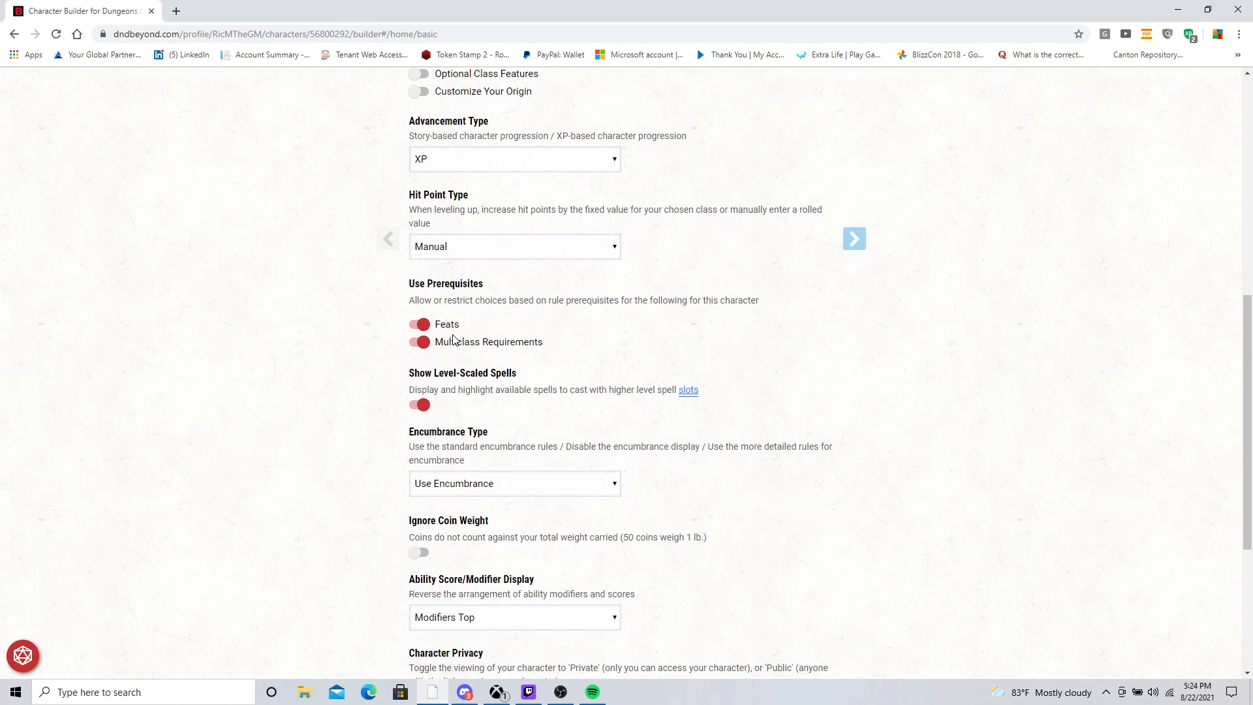
scroll(484, 467, "down", 3)
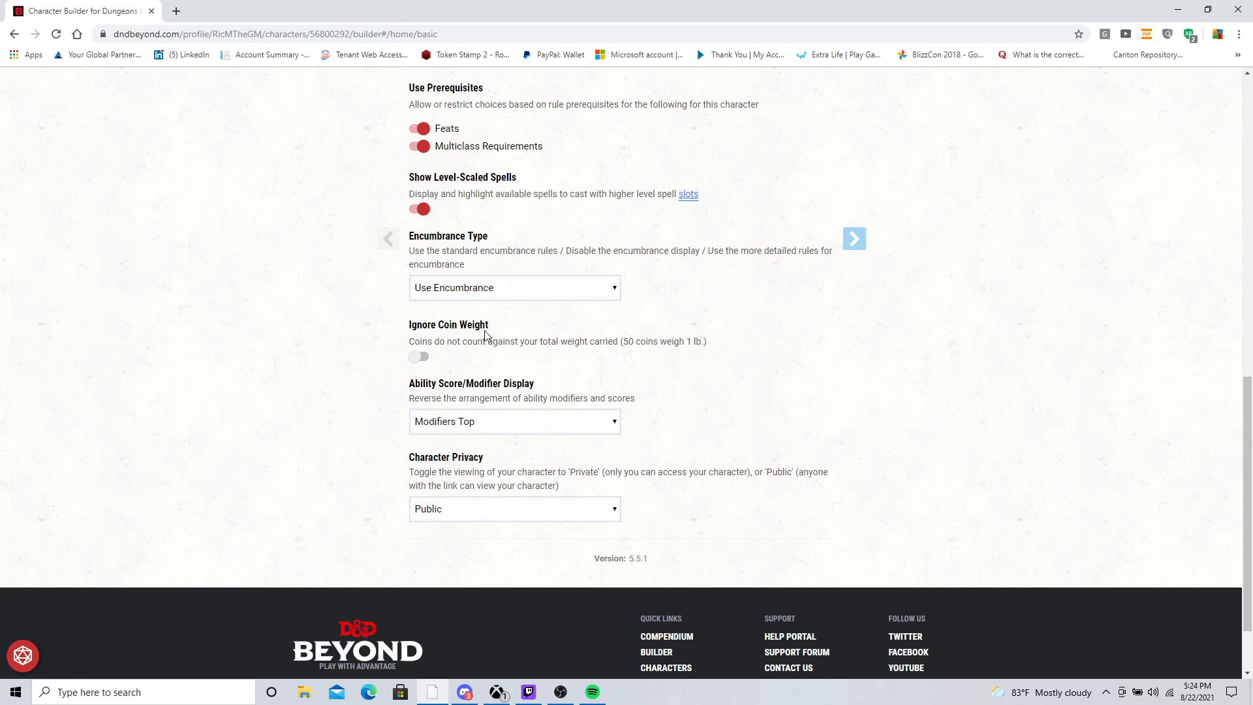
scroll(779, 441, "up", 3)
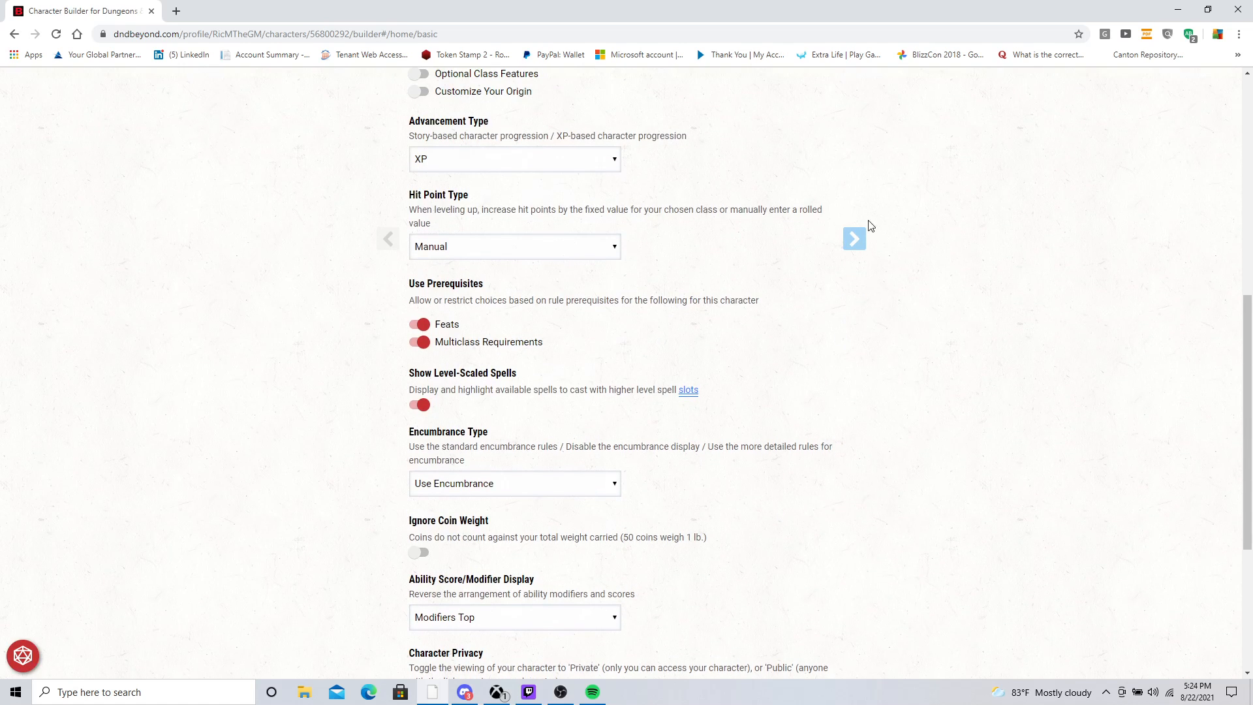
left_click(857, 239)
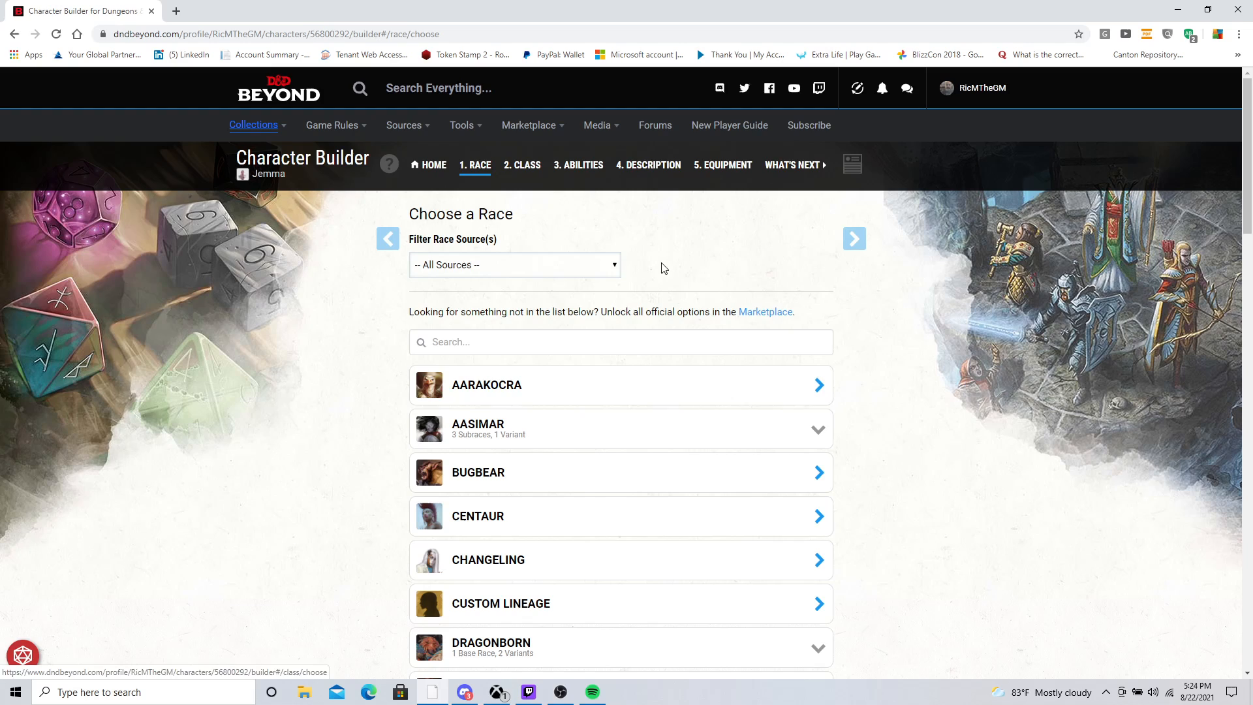
Step: Close the stray pop-up page and look through the sources available for filtering races
left_click(540, 266)
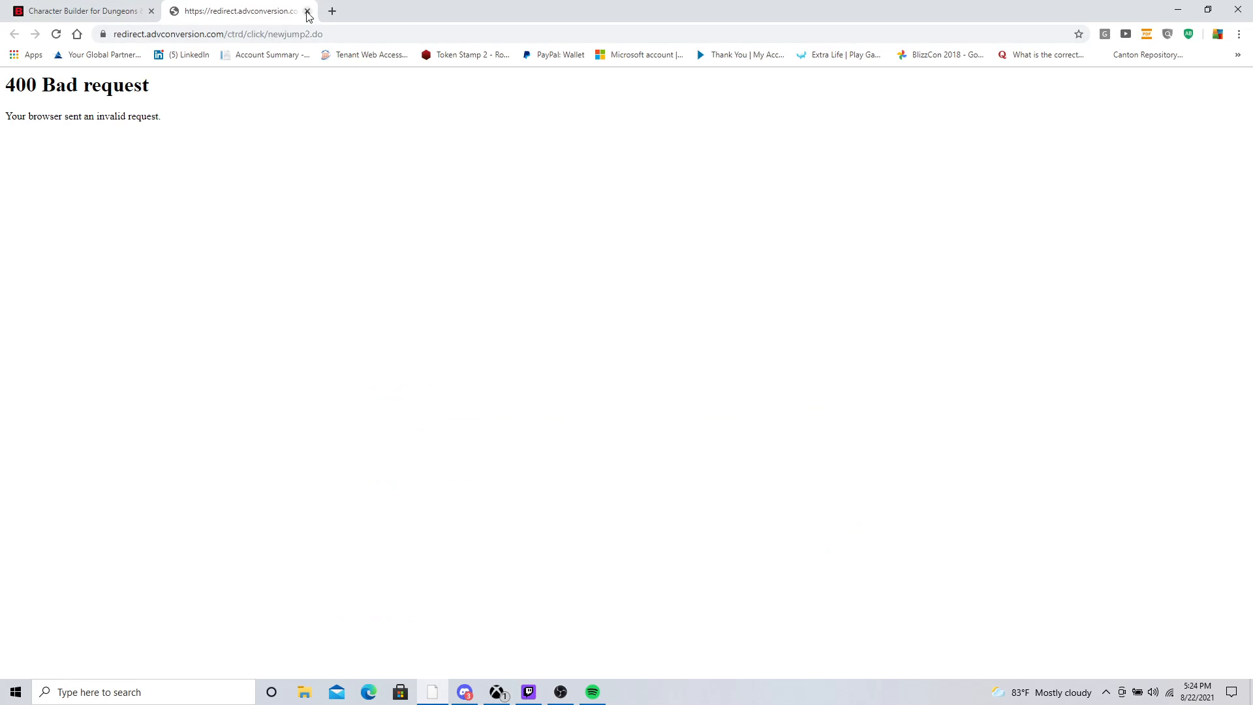
left_click(307, 12)
left_click(471, 265)
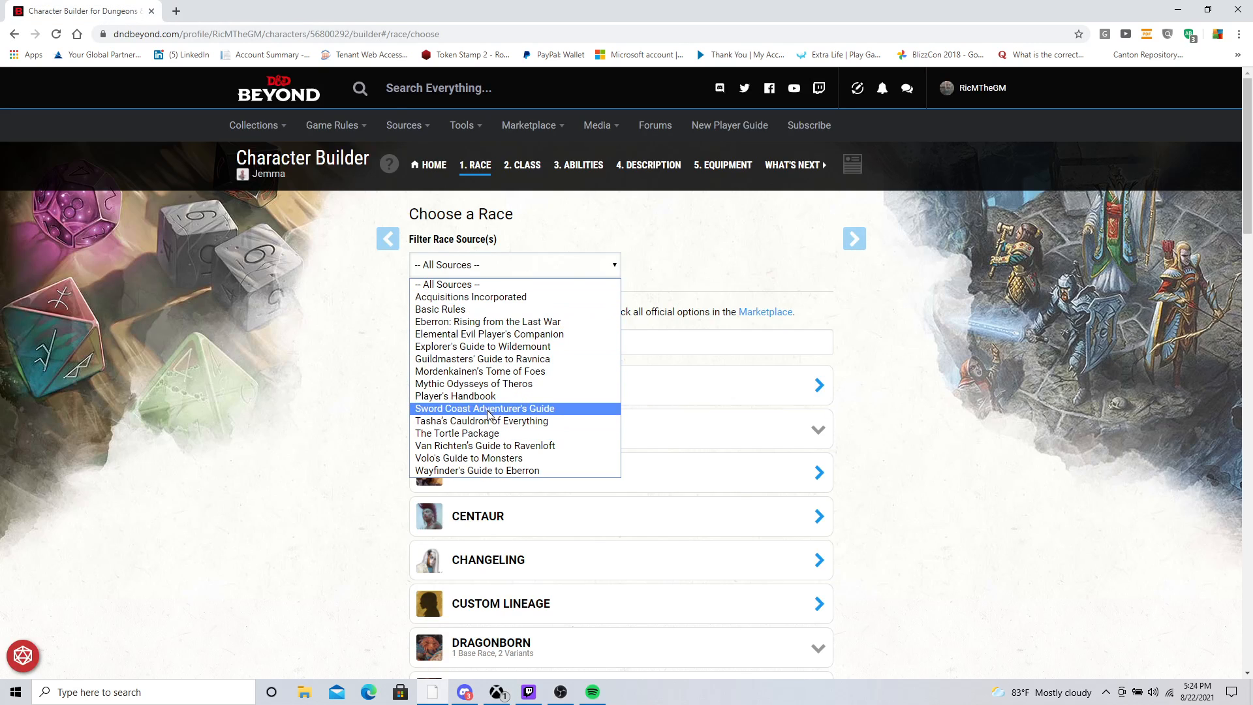
left_click(358, 450)
Step: Review the Firbolg's racial traits and choose it as the character's race
scroll(369, 434, "down", 5)
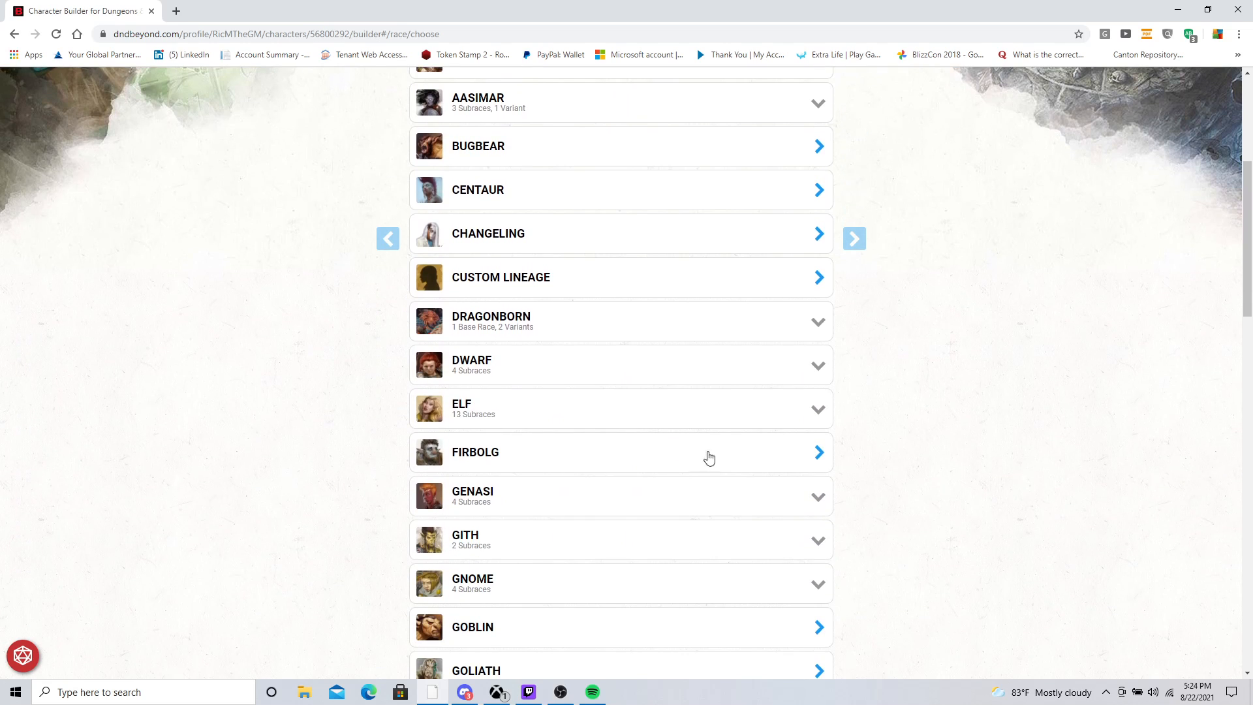
left_click(820, 452)
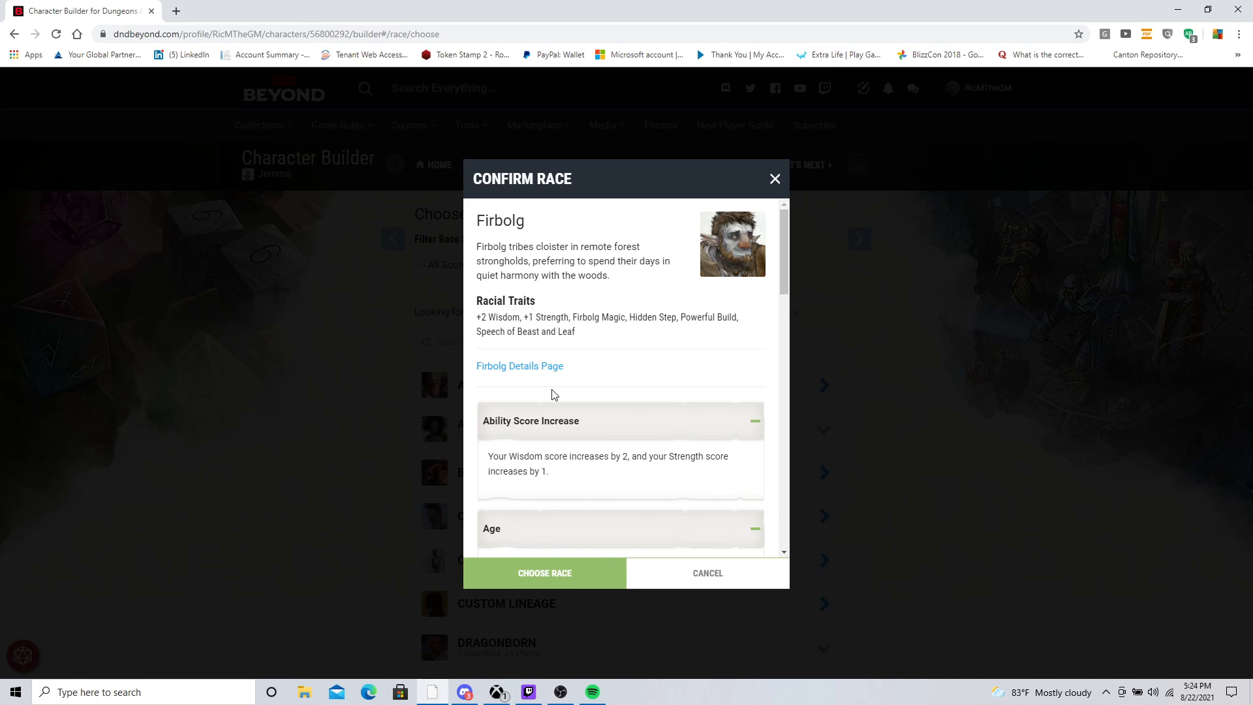
scroll(552, 395, "down", 2)
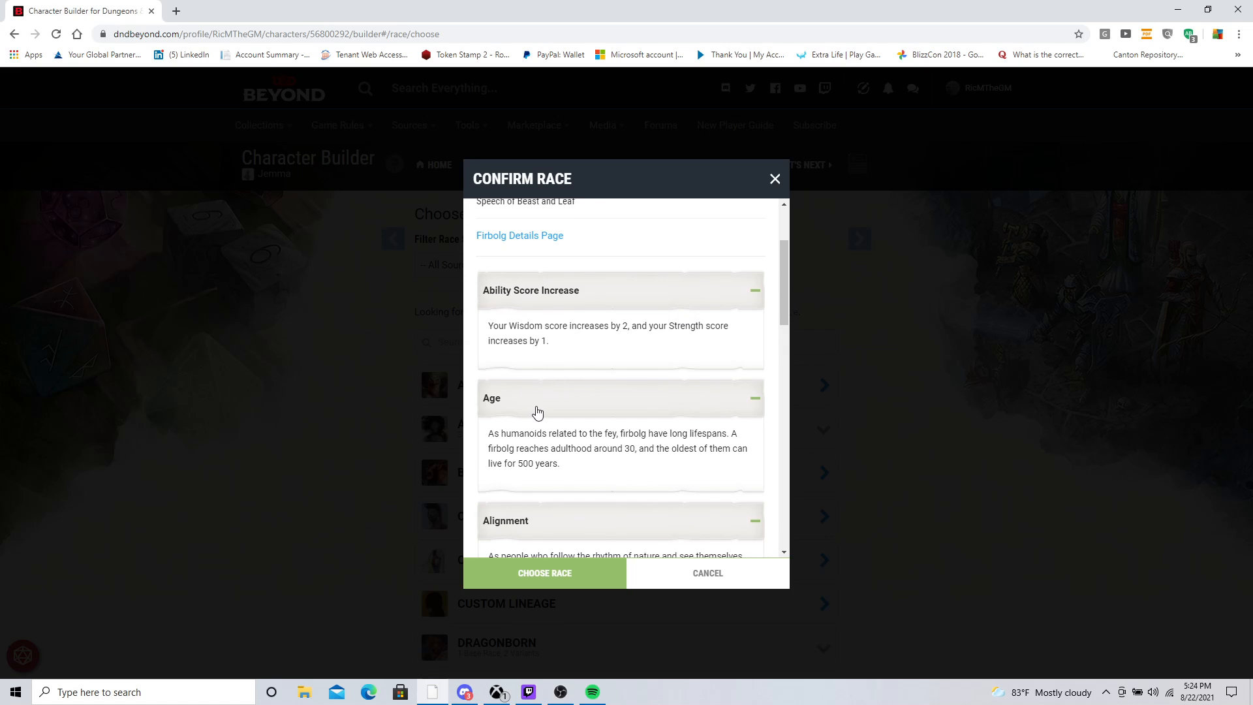
scroll(537, 411, "down", 5)
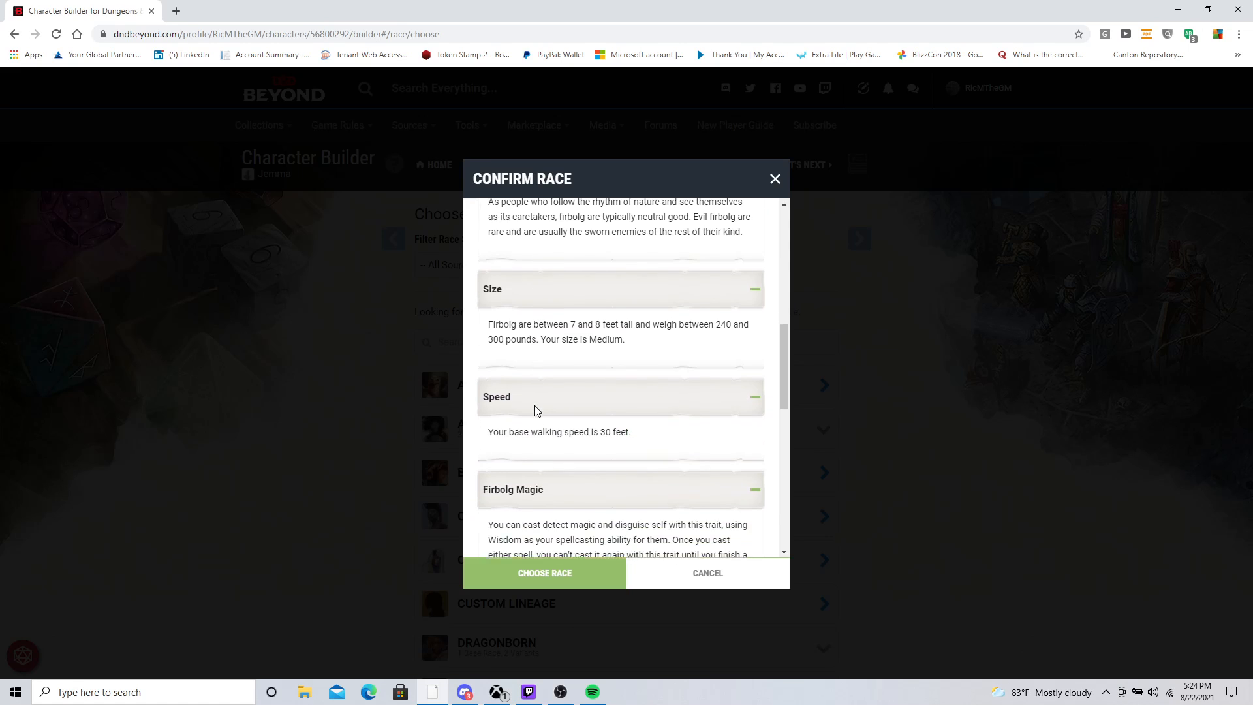
scroll(536, 411, "down", 8)
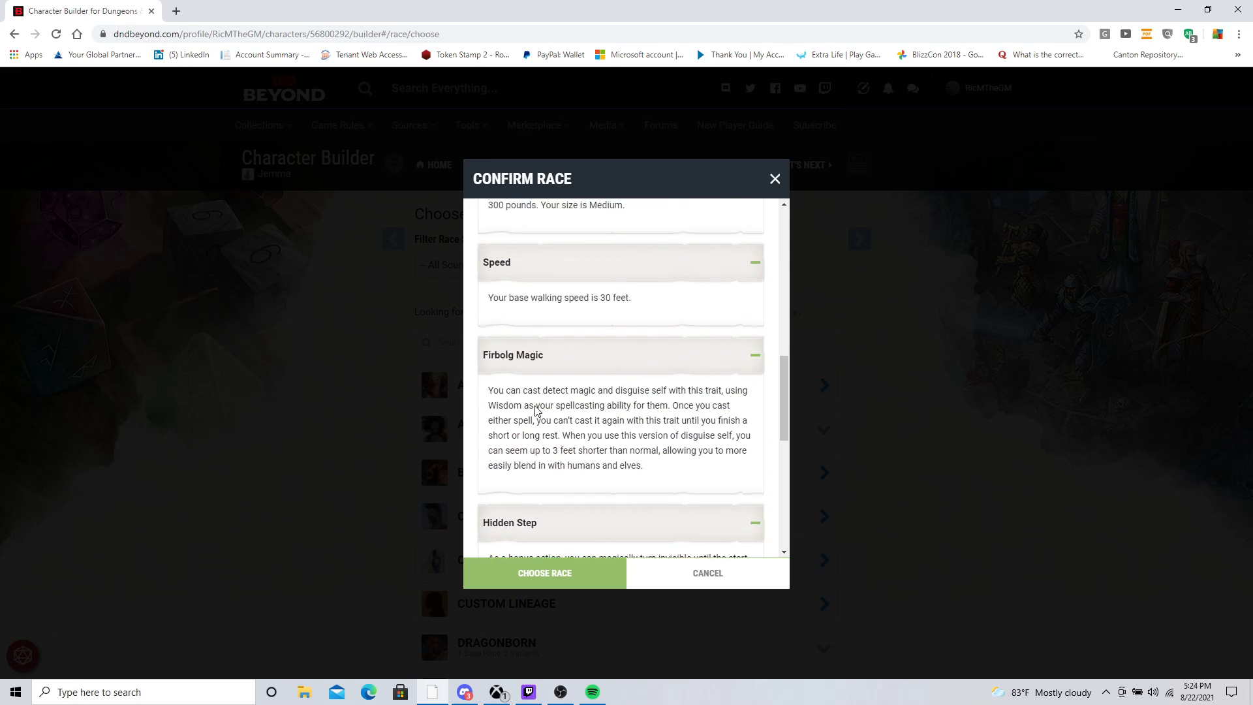
left_click(541, 580)
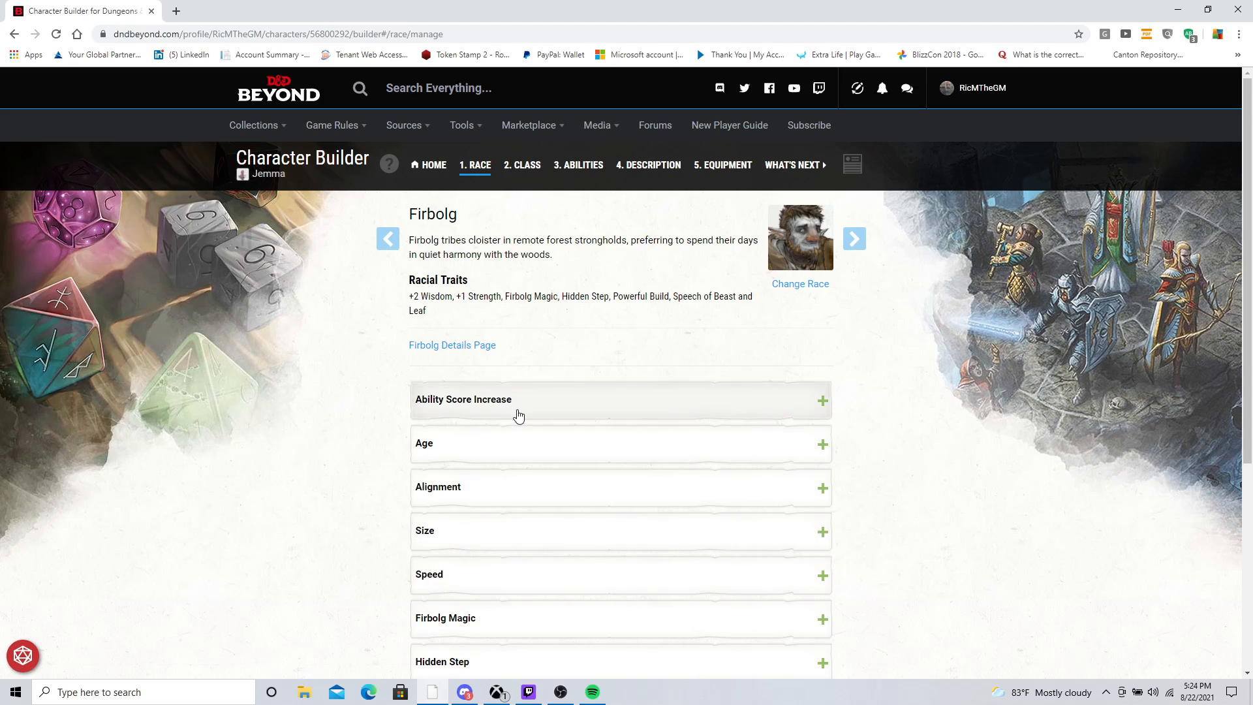
Step: Examine the chosen race's trait list, reading the Ability Score Increase and Alignment entries
scroll(607, 460, "down", 3)
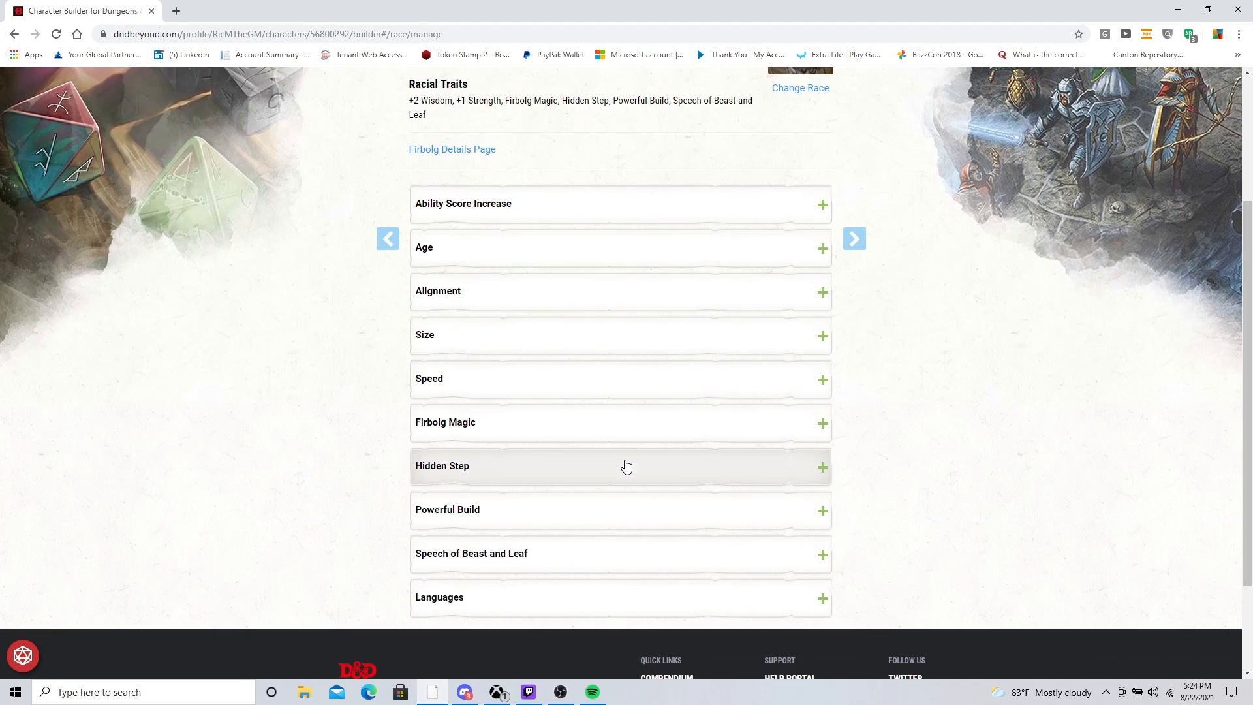
scroll(598, 455, "up", 2)
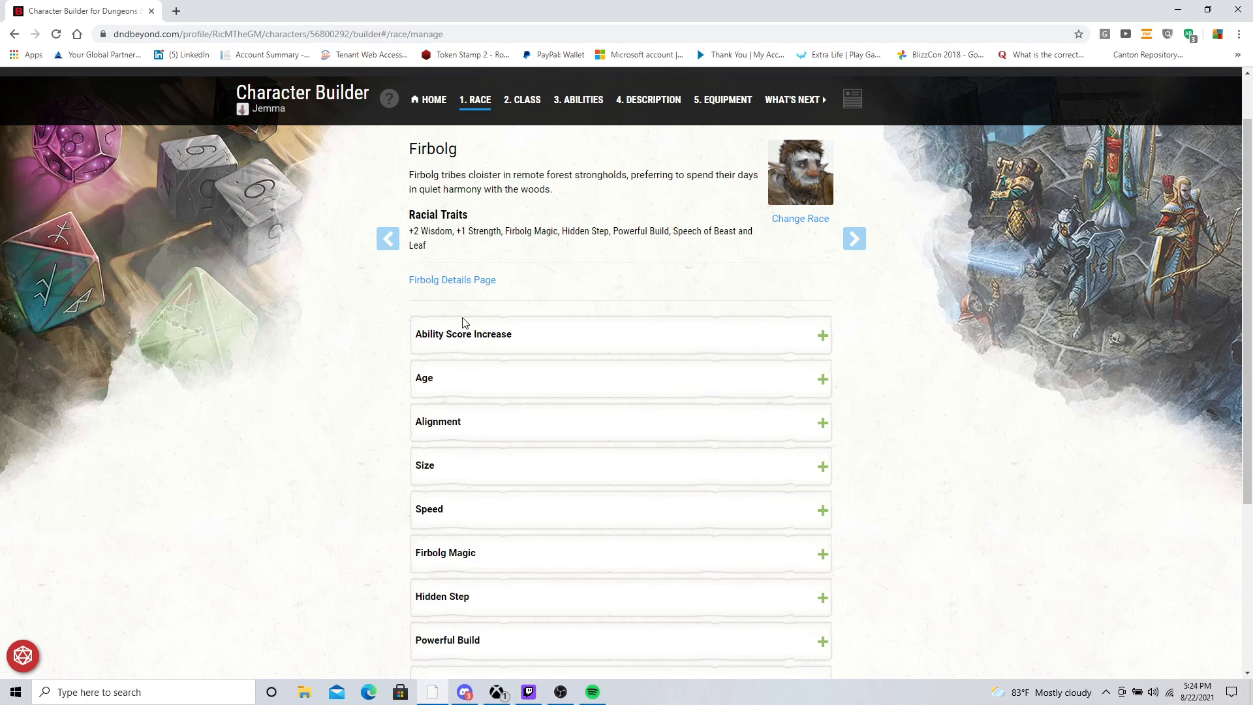
left_click(468, 338)
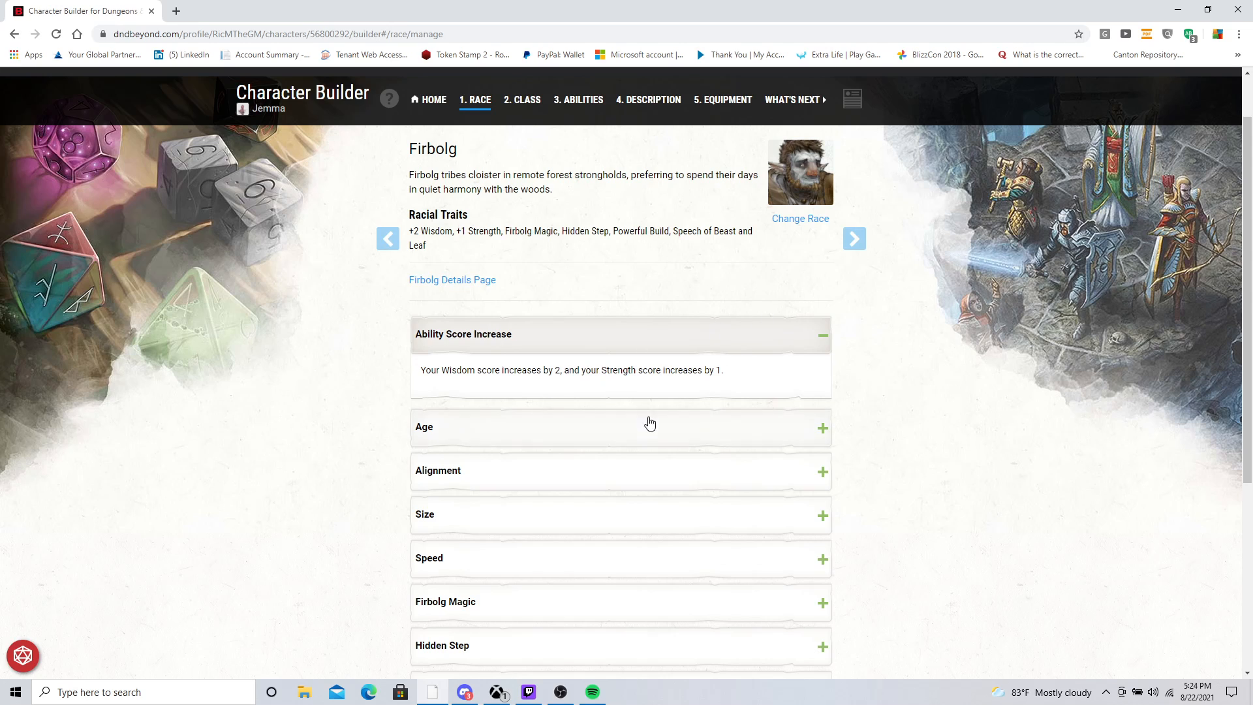
left_click(617, 466)
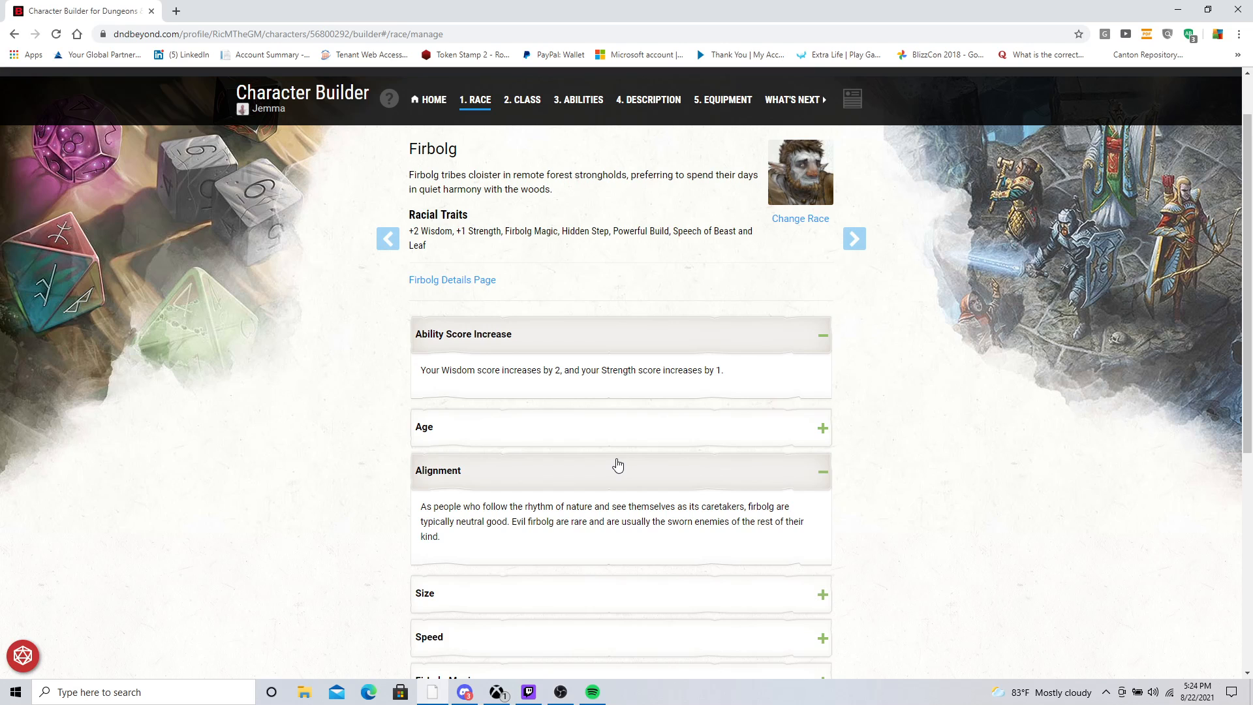
left_click(617, 466)
scroll(593, 425, "down", 5)
scroll(594, 423, "up", 4)
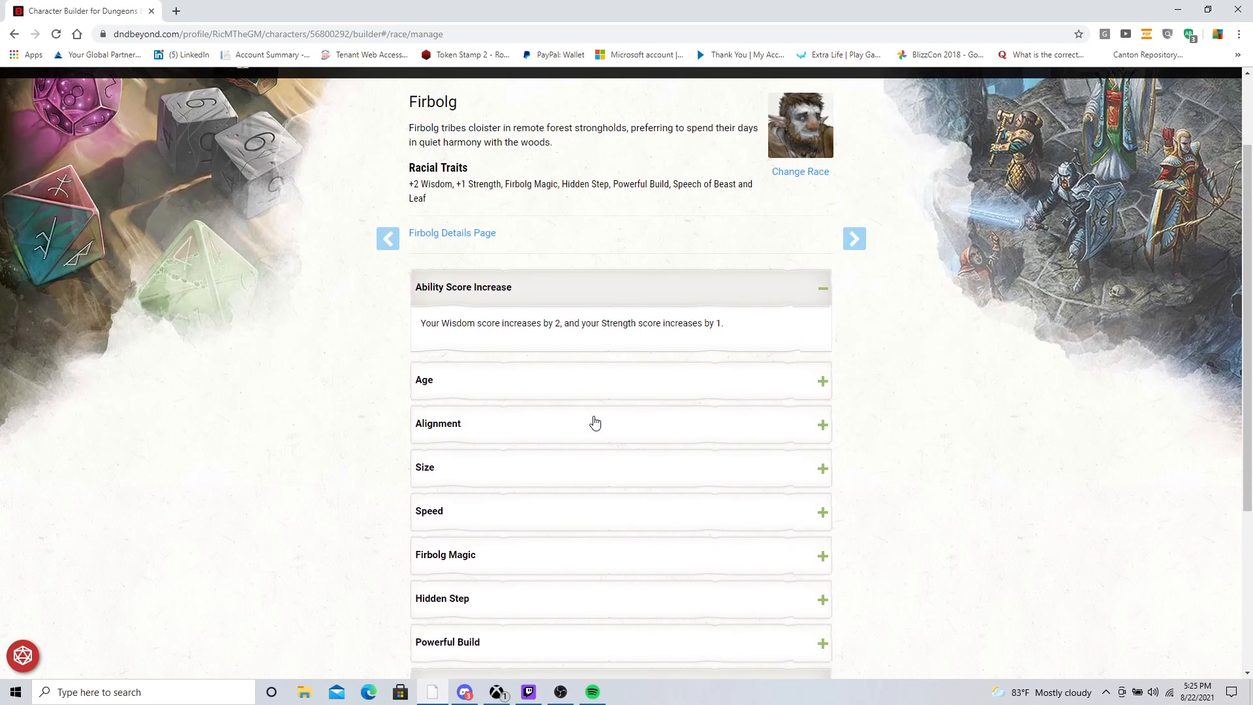
Step: Continue to the class selection, review the Druid's features and add Druid as the character's class
left_click(868, 239)
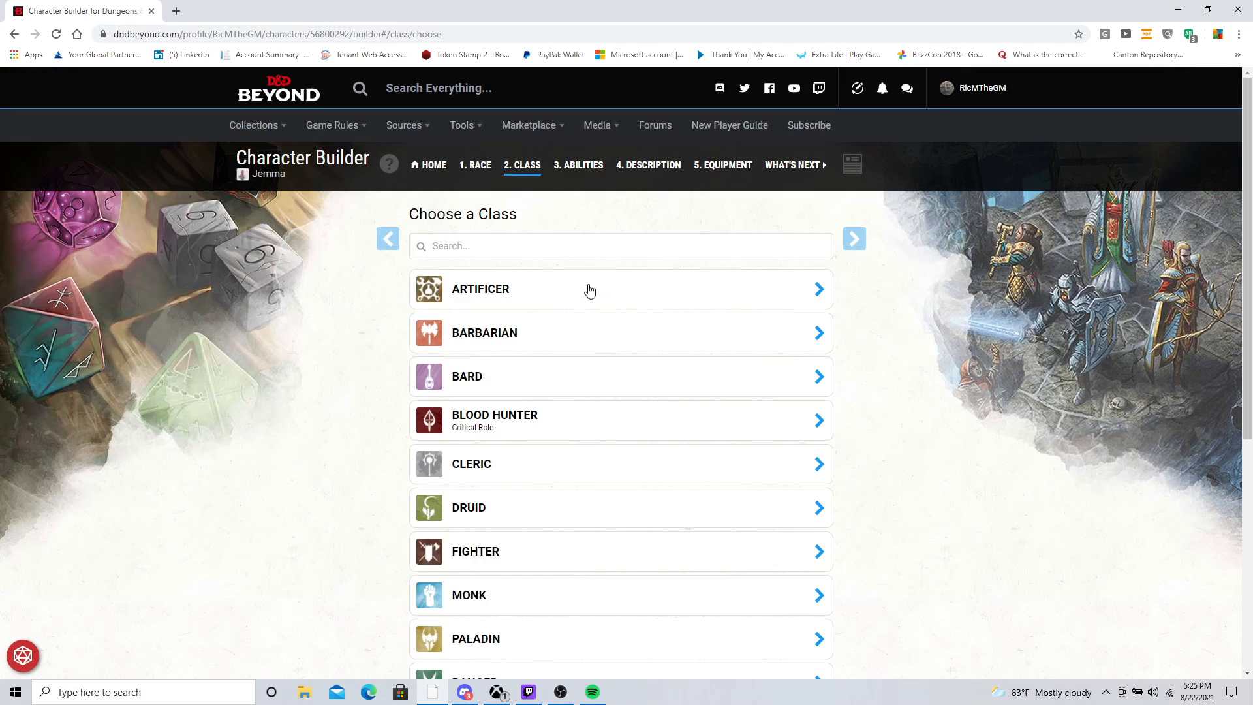
scroll(589, 290, "down", 1)
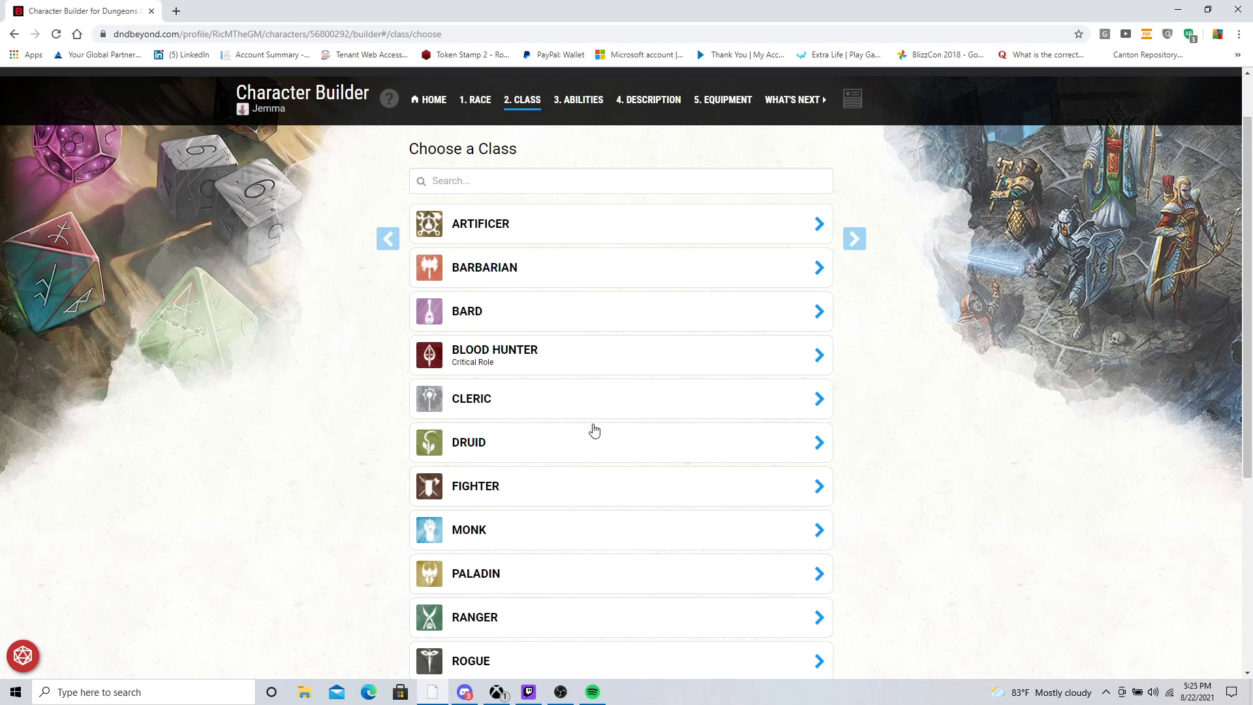
left_click(482, 448)
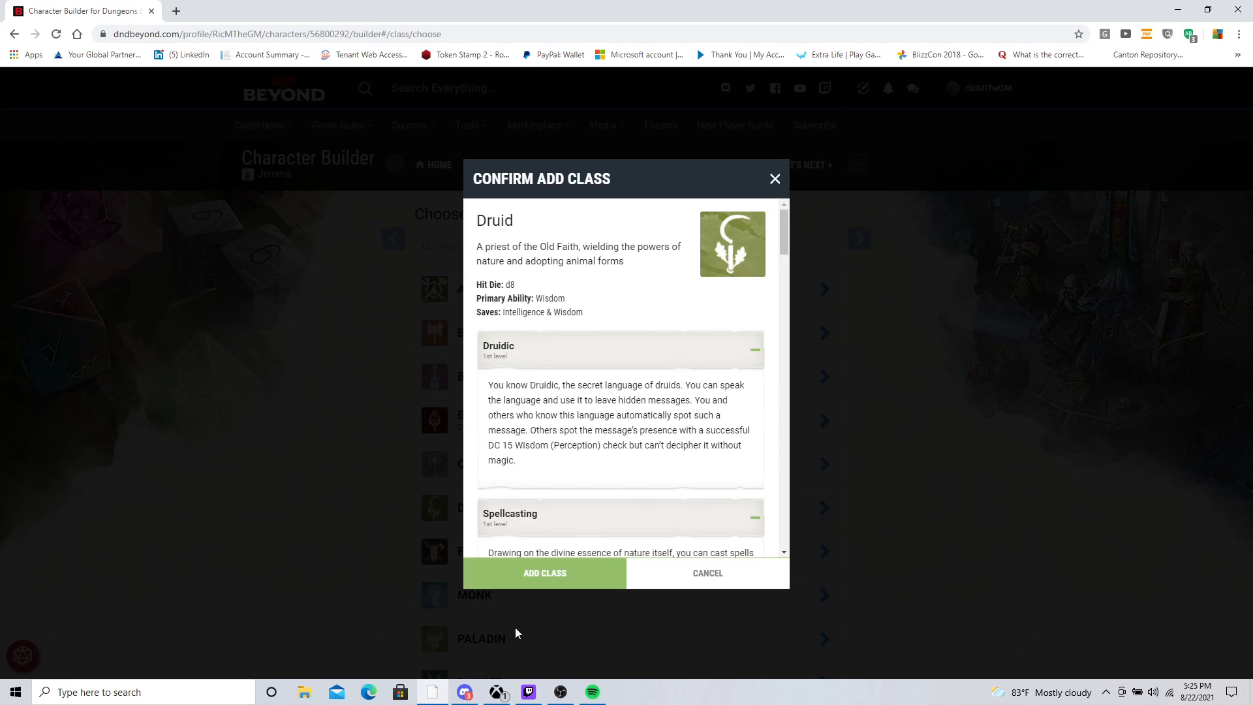
scroll(625, 481, "down", 3)
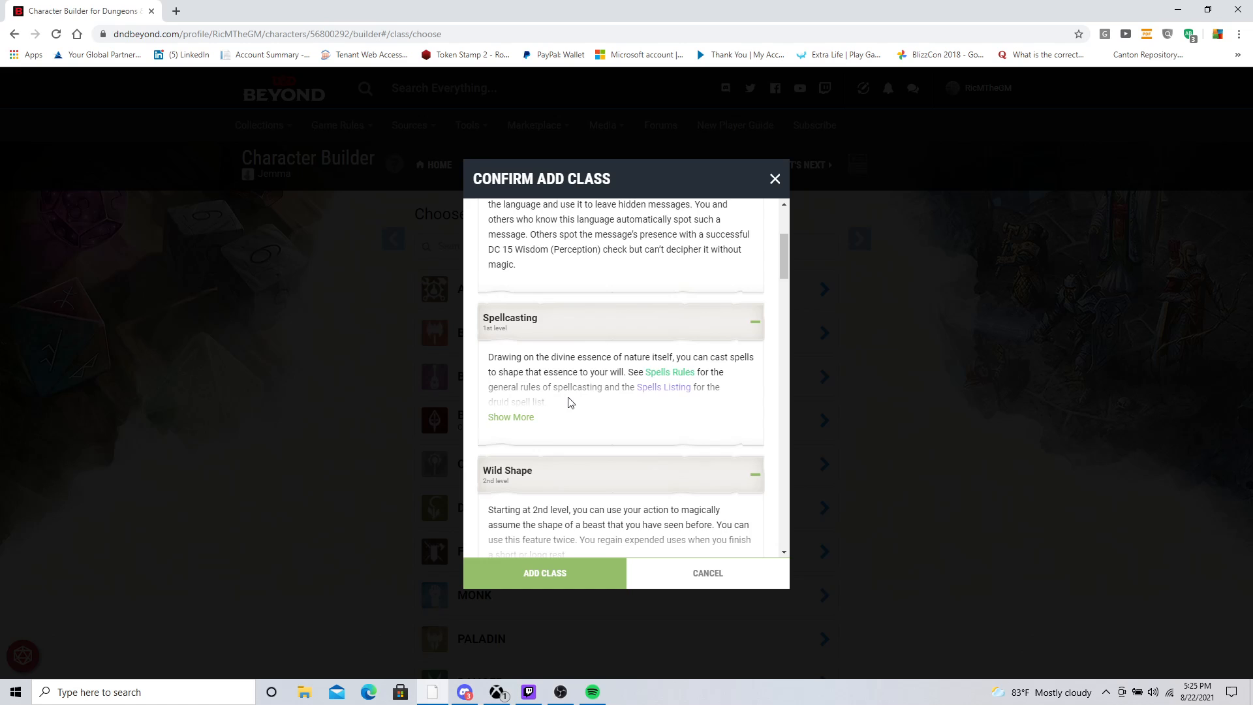
scroll(569, 404, "down", 2)
scroll(568, 400, "down", 6)
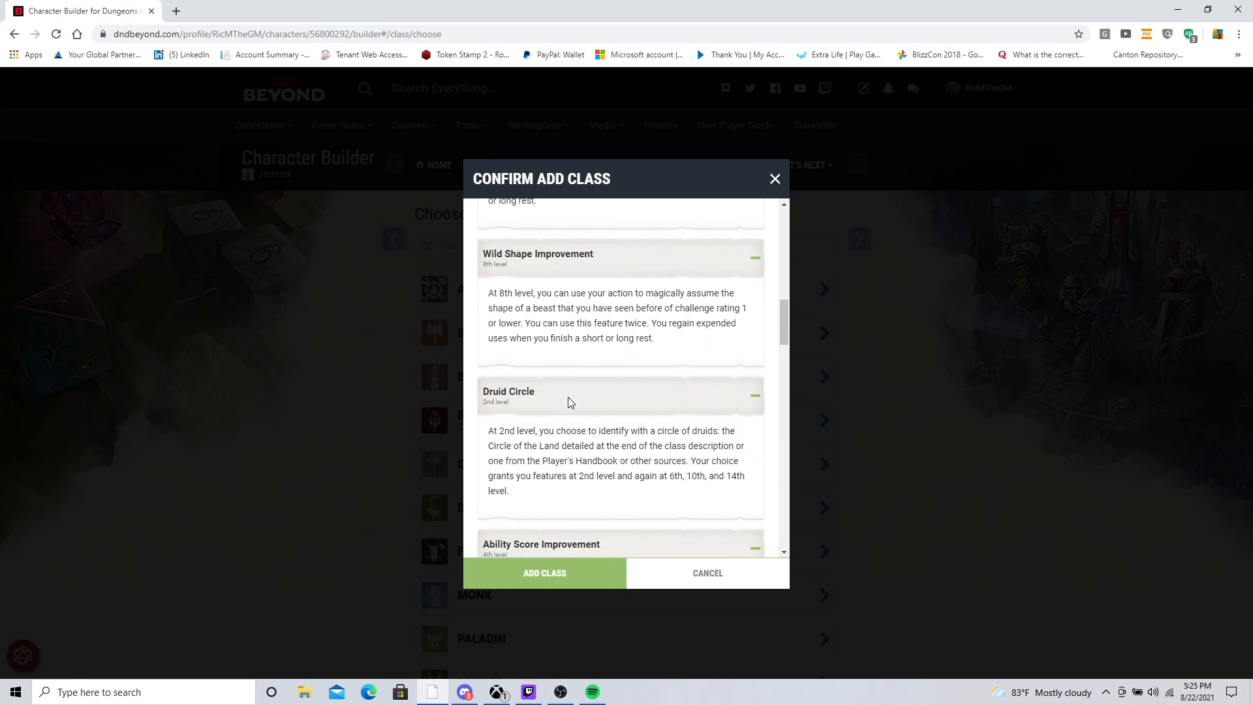
scroll(569, 403, "down", 10)
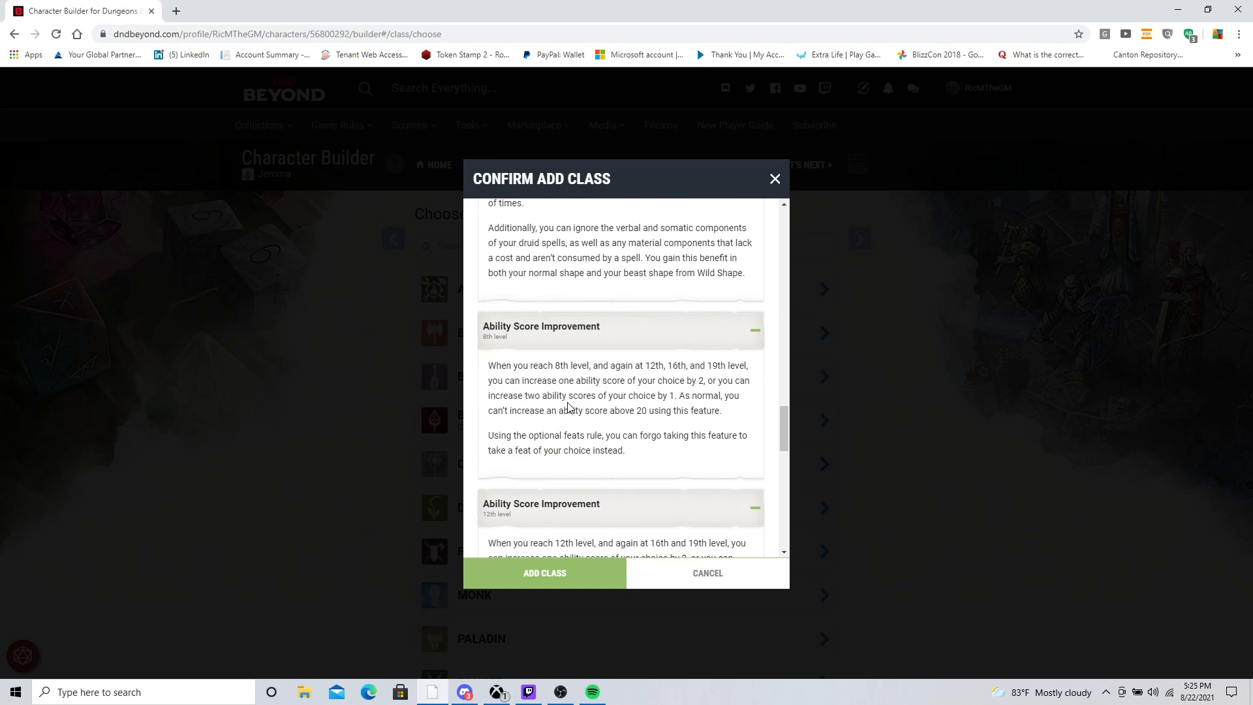
left_click(546, 576)
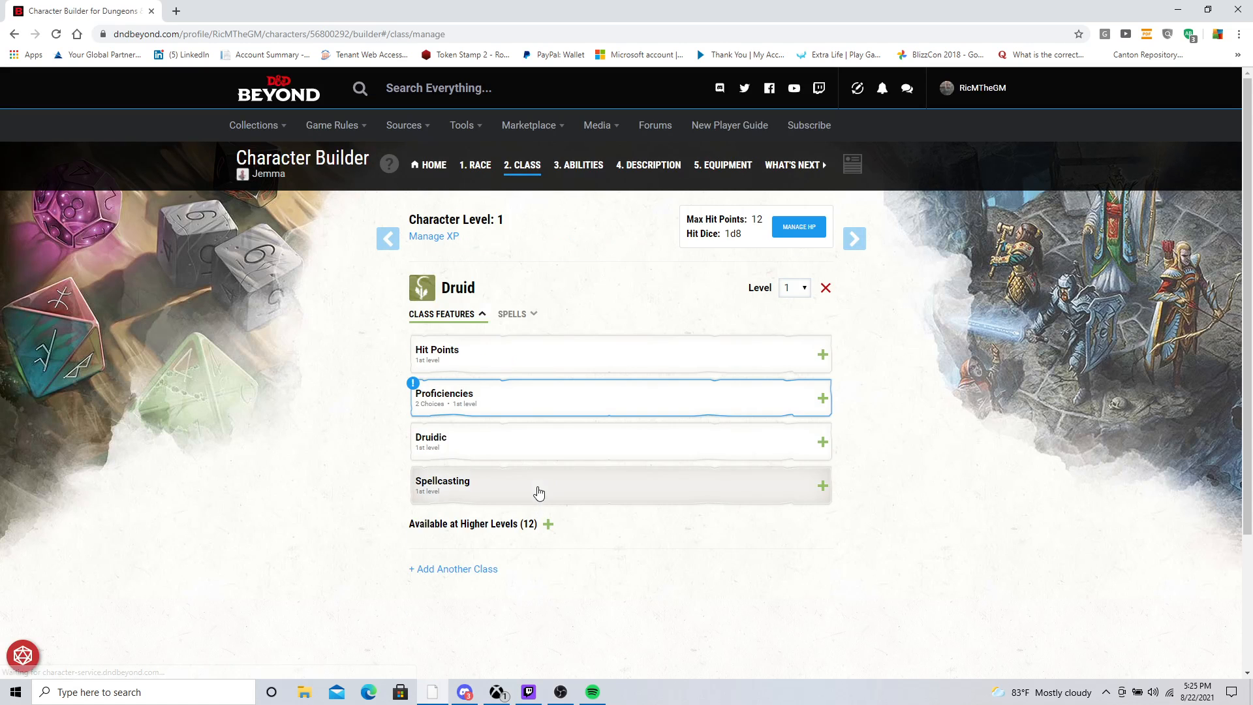
Step: Choose Nature and Survival as the two Druid skills under Proficiencies
left_click(542, 415)
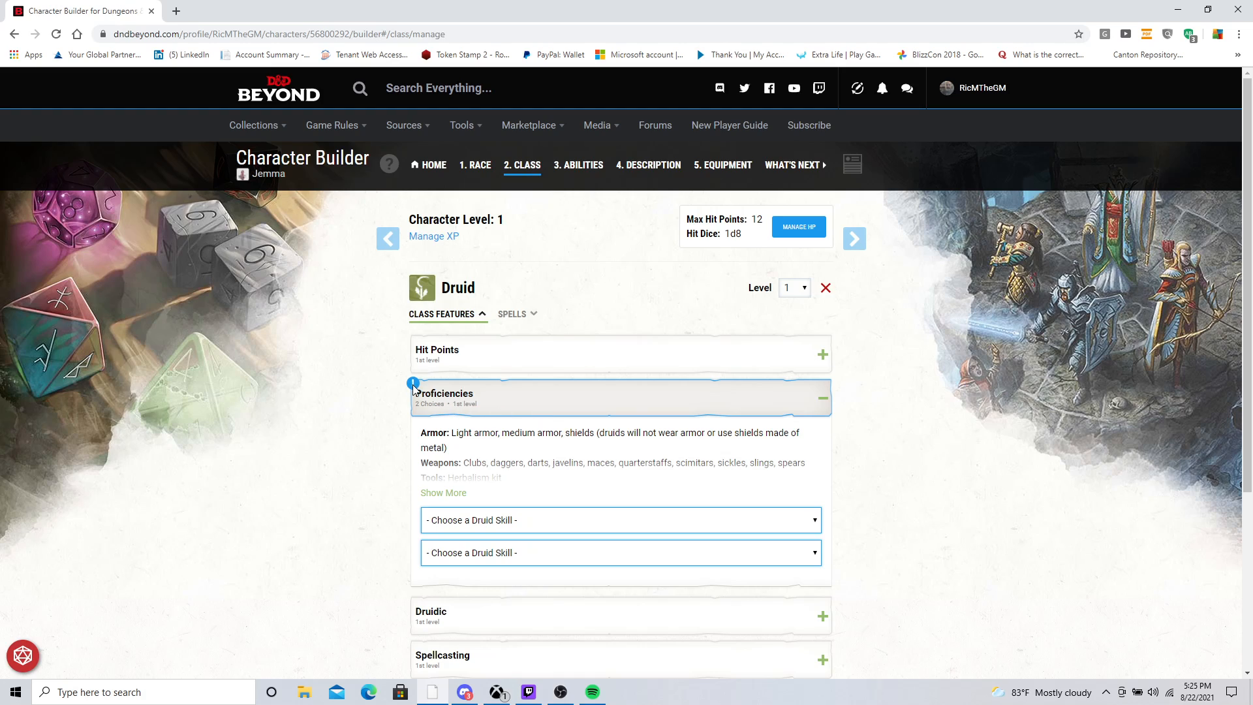
left_click(522, 521)
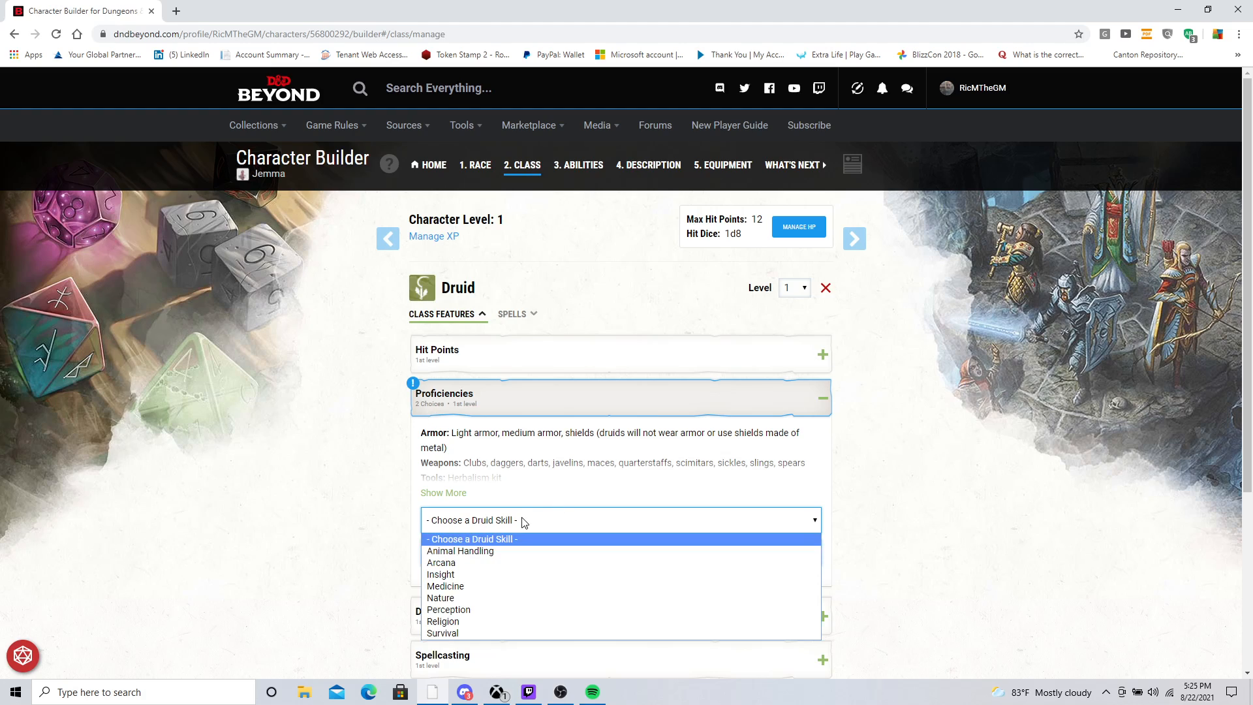
left_click(497, 597)
left_click(493, 556)
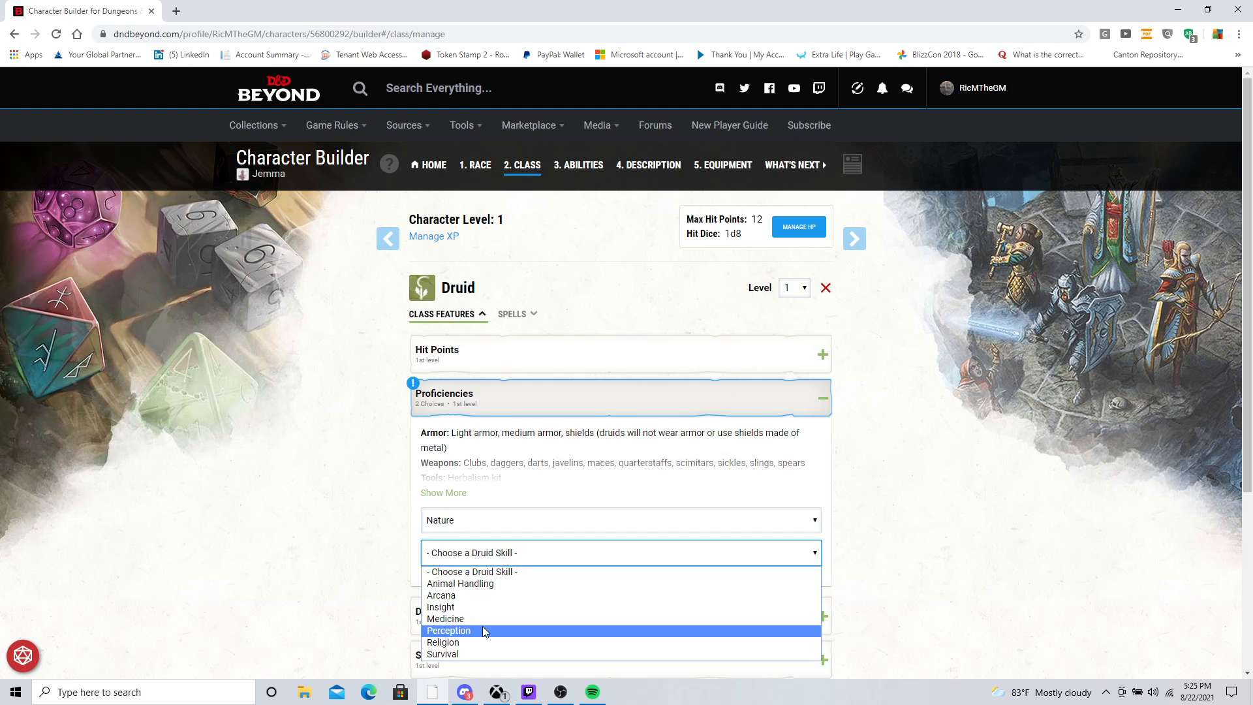
left_click(476, 654)
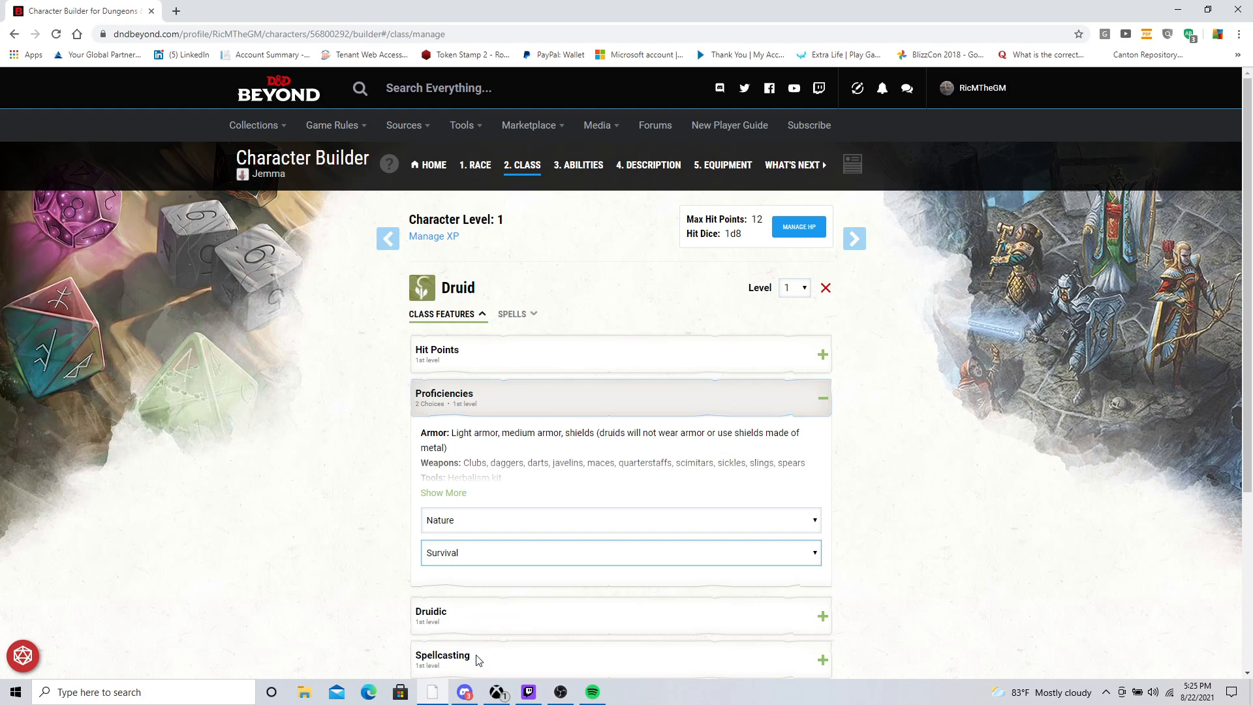
scroll(363, 589, "down", 2)
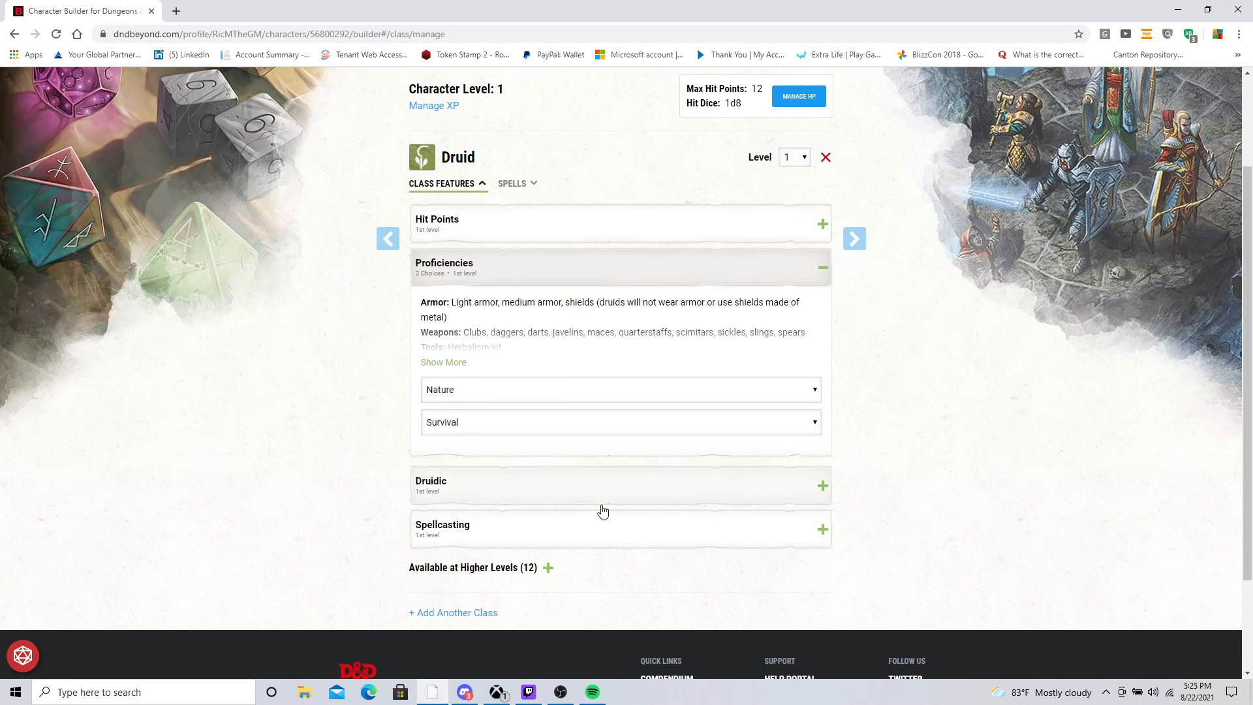
Step: Read the Druidic feature's description under the class features and continue to the ability scores
left_click(672, 491)
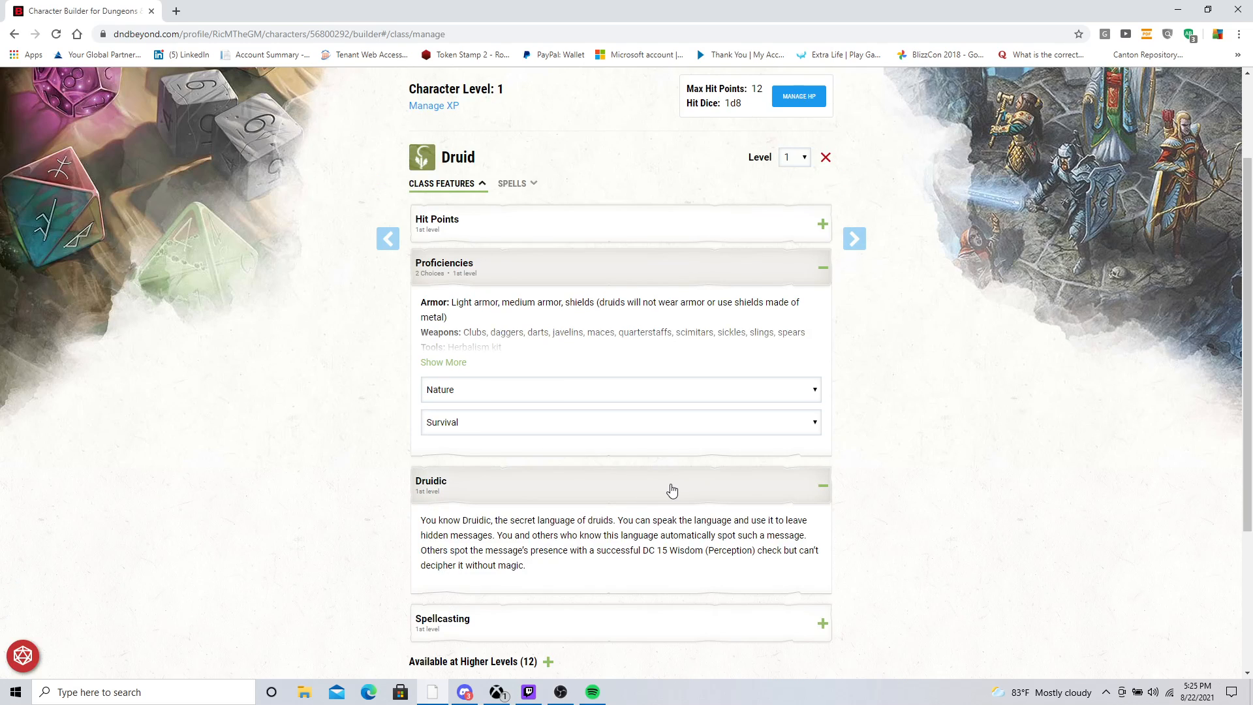
left_click(673, 491)
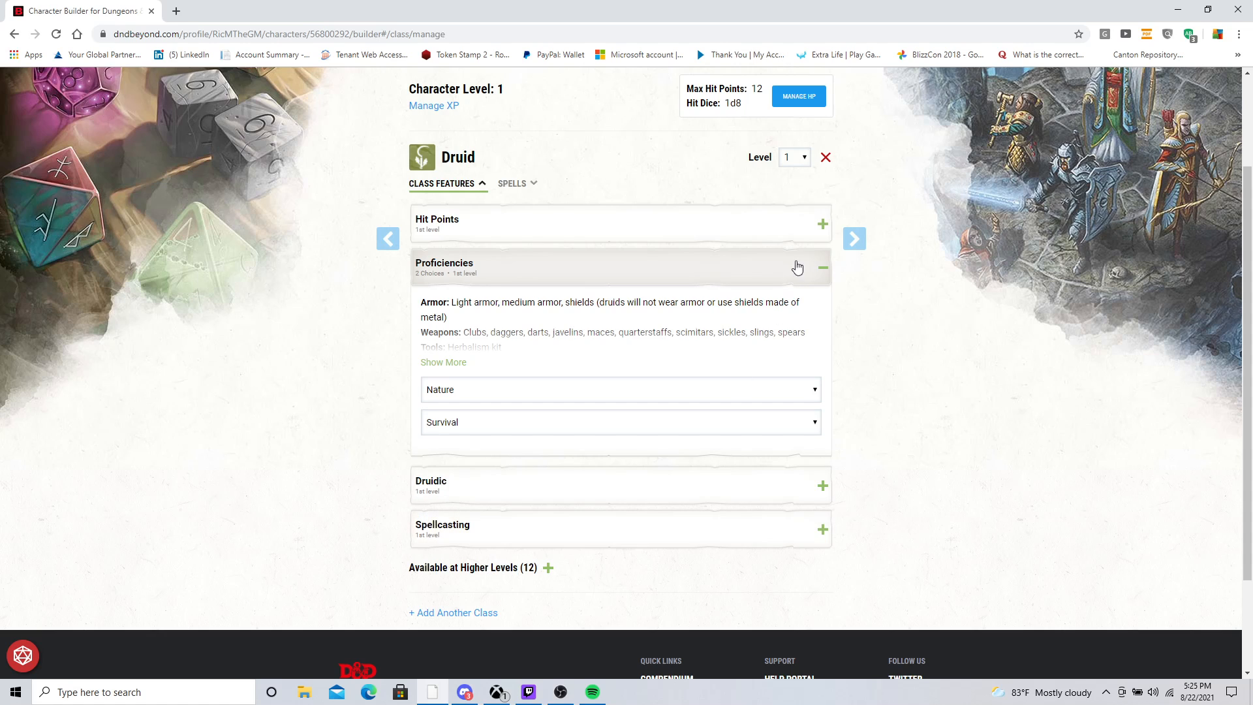
left_click(861, 242)
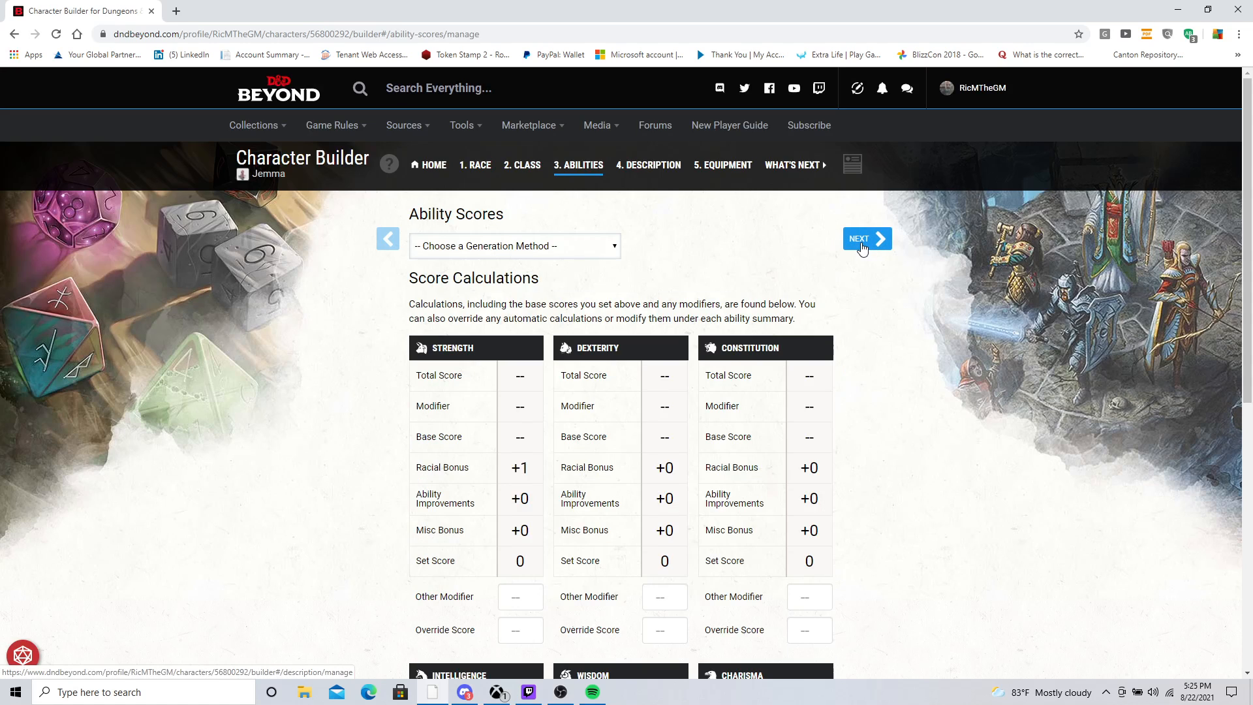
Step: Choose Manual/Rolled as the generation method for the ability scores
scroll(630, 363, "down", 2)
scroll(631, 363, "up", 2)
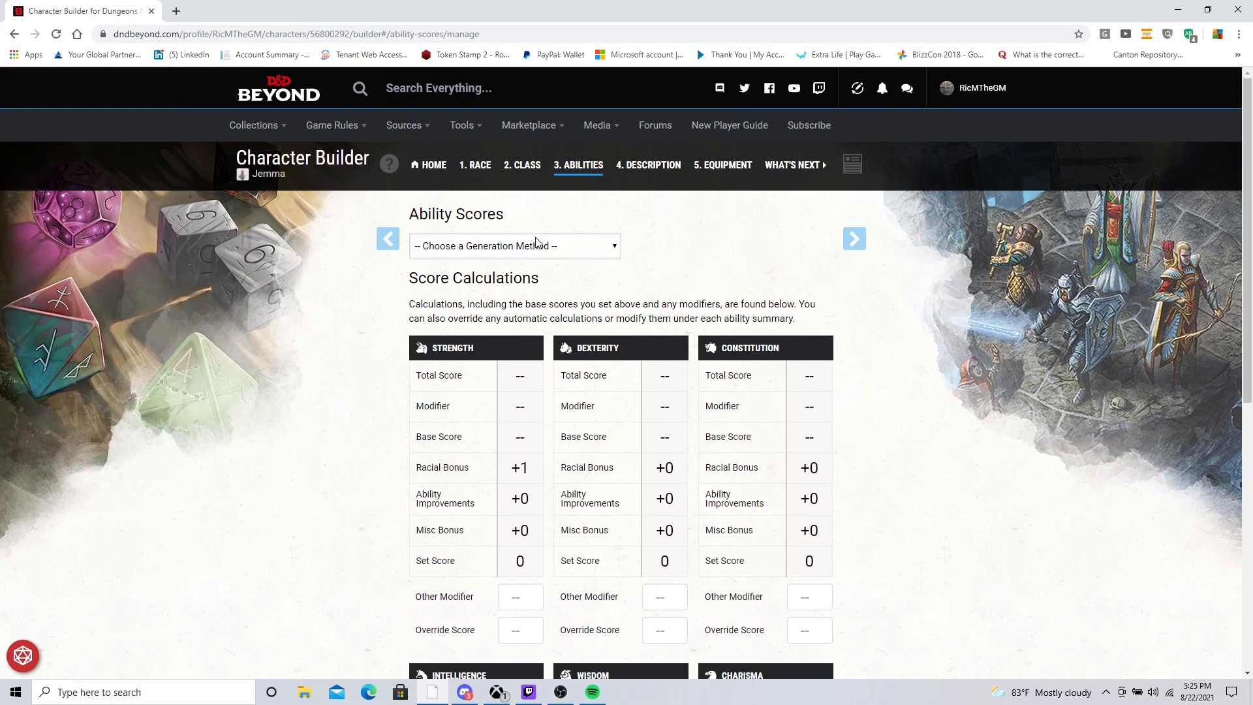
left_click(530, 246)
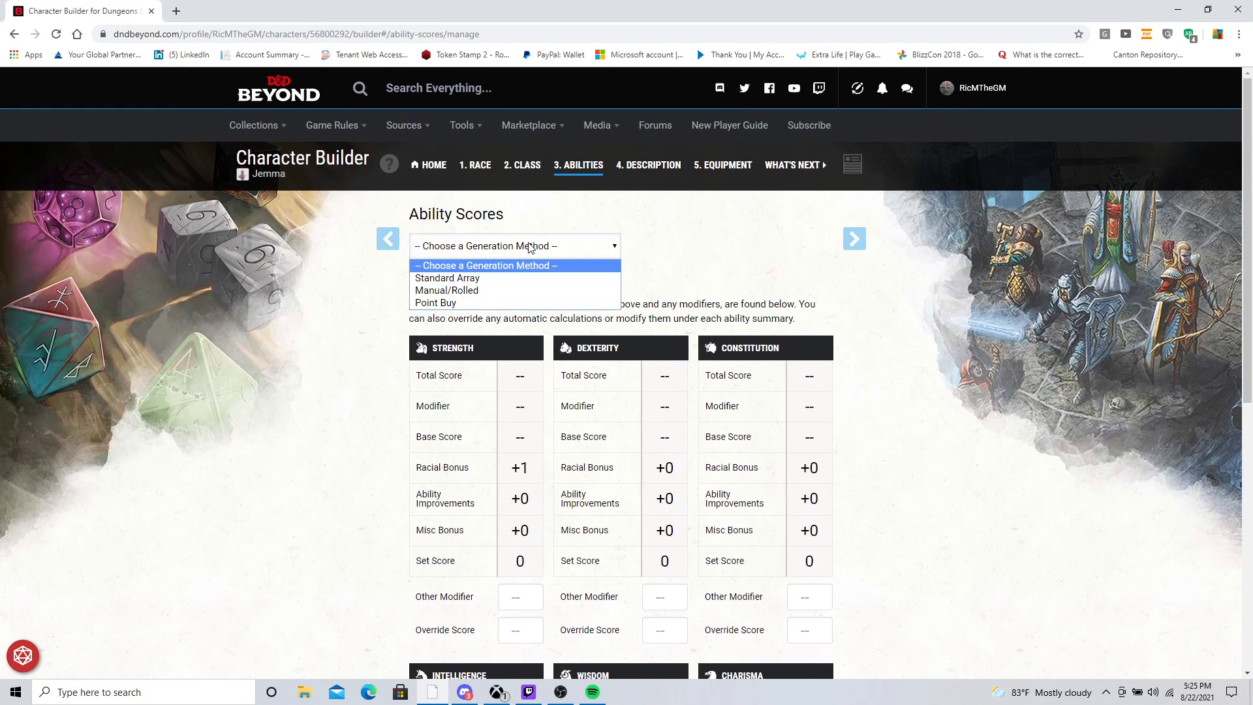
left_click(482, 291)
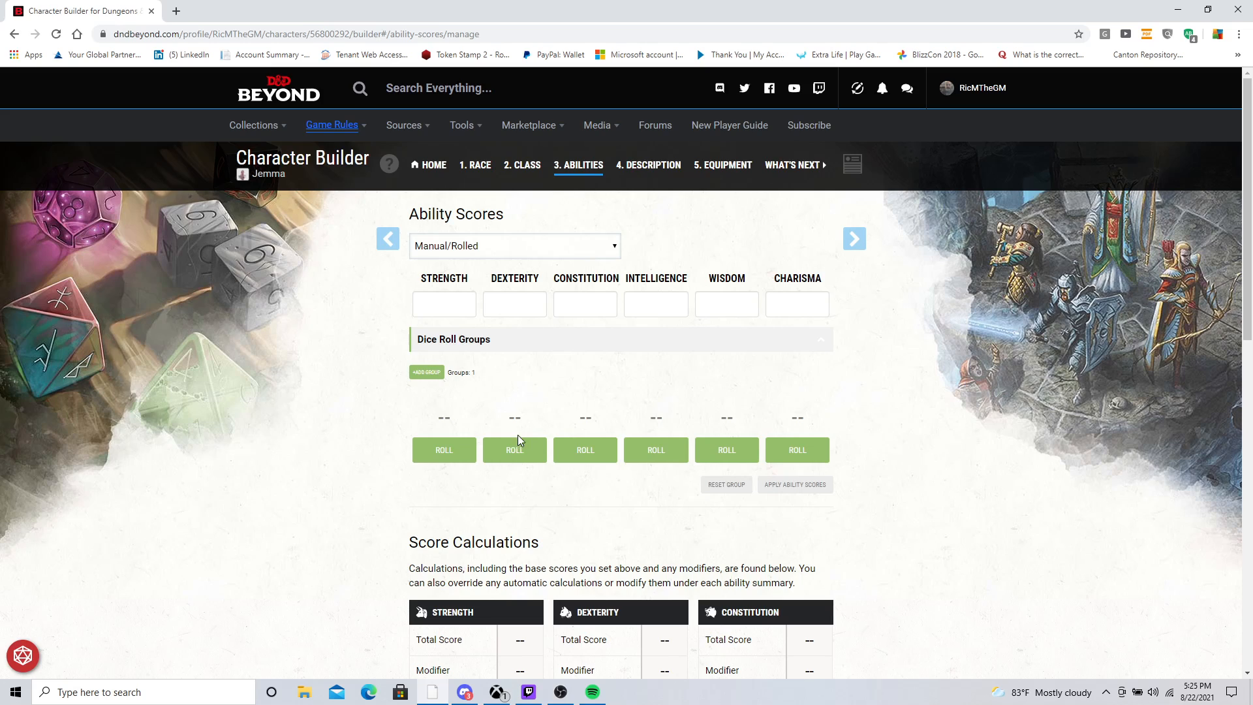
Step: Roll the dice for all six ability scores in the dice roll group
left_click(456, 450)
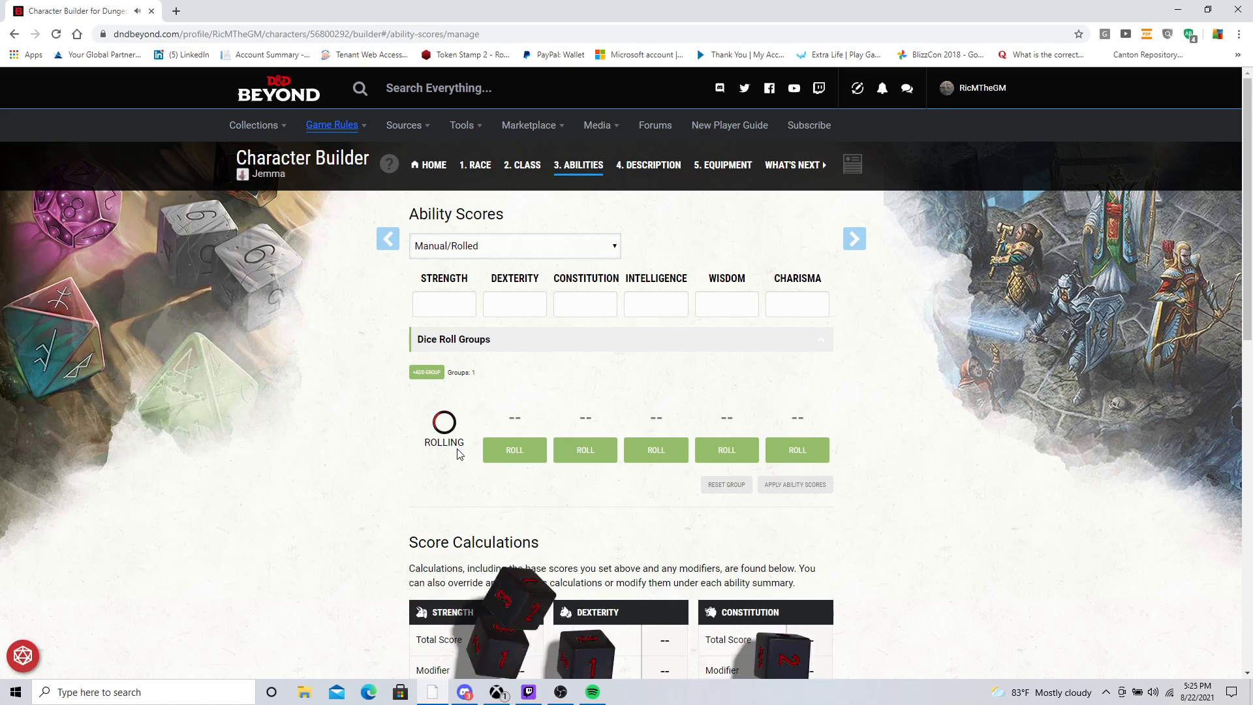
left_click(514, 450)
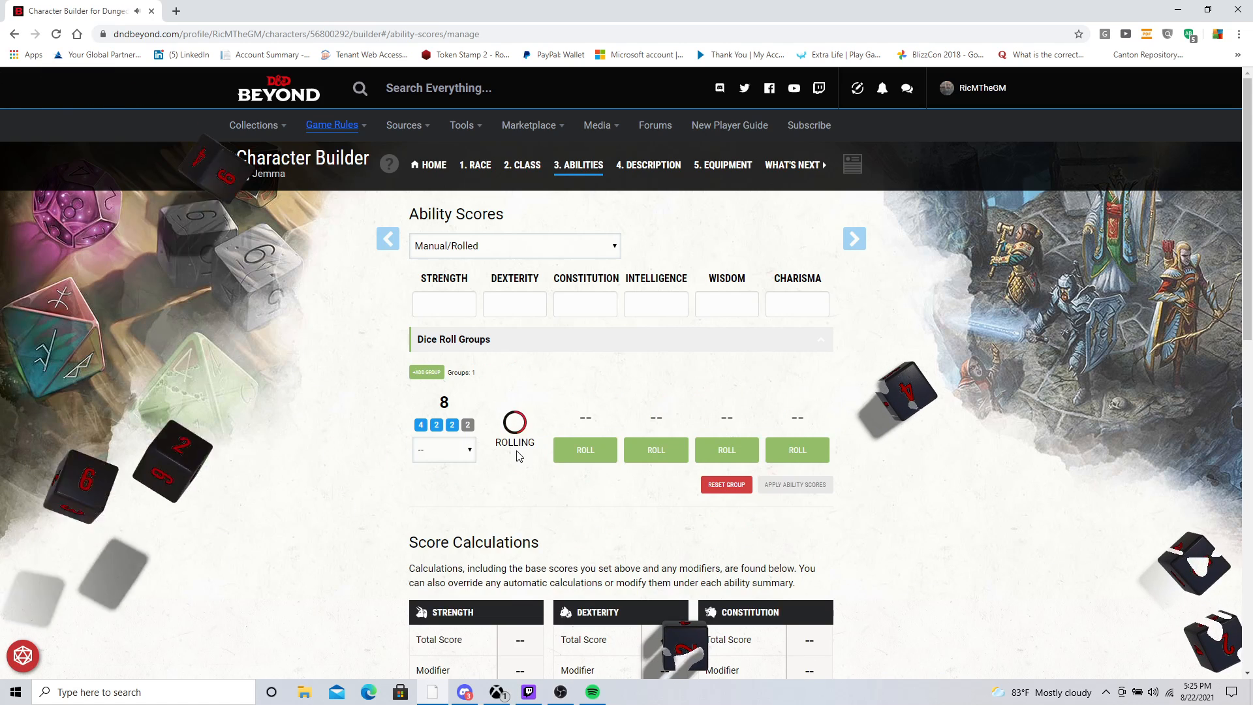
left_click(575, 450)
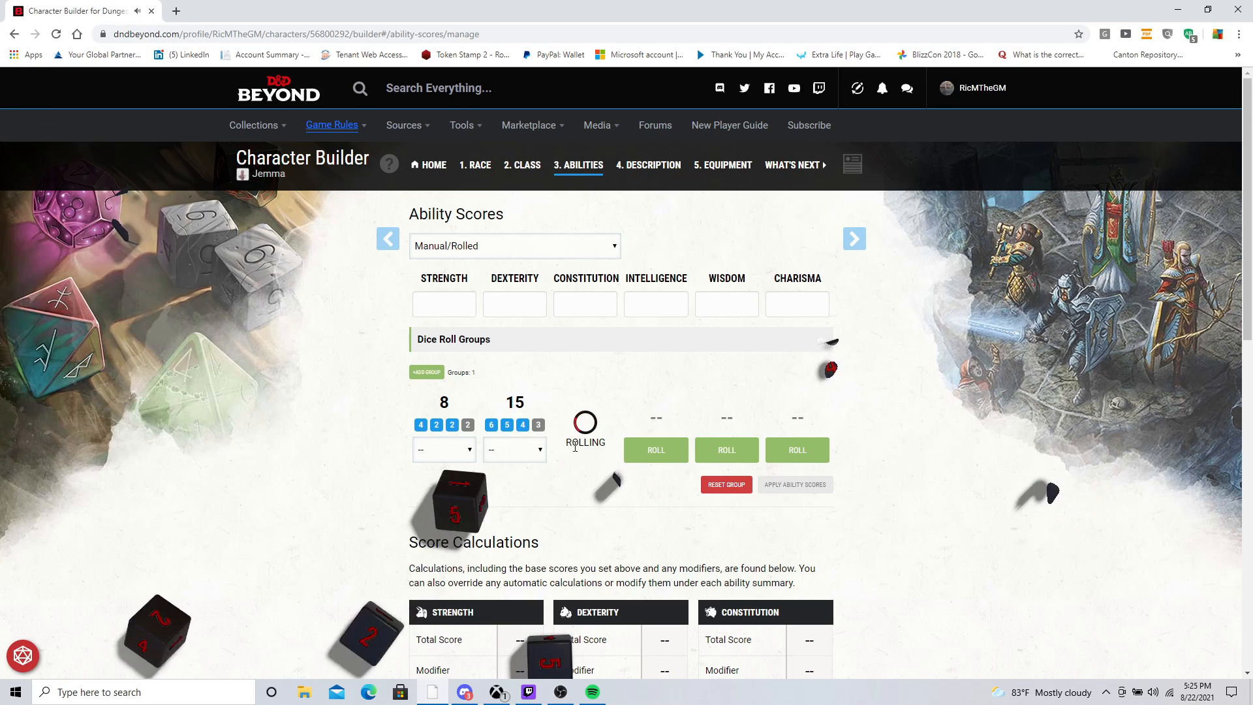
left_click(658, 449)
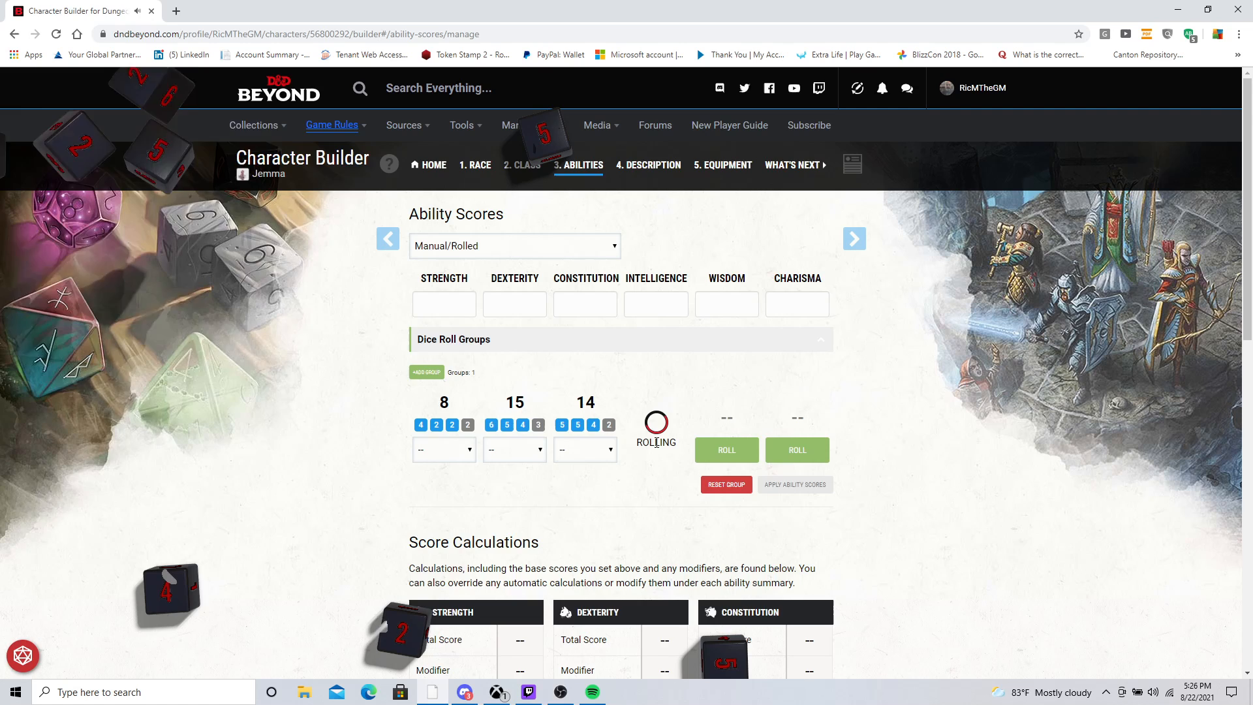
left_click(734, 449)
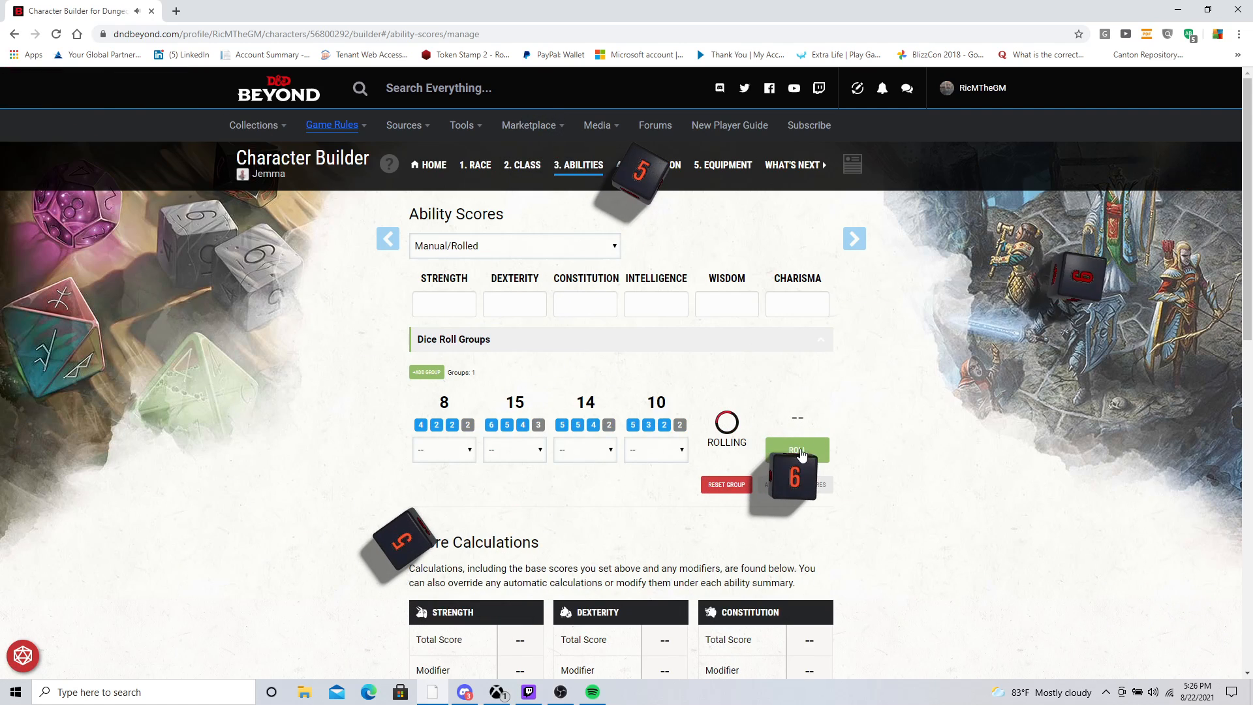
left_click(798, 450)
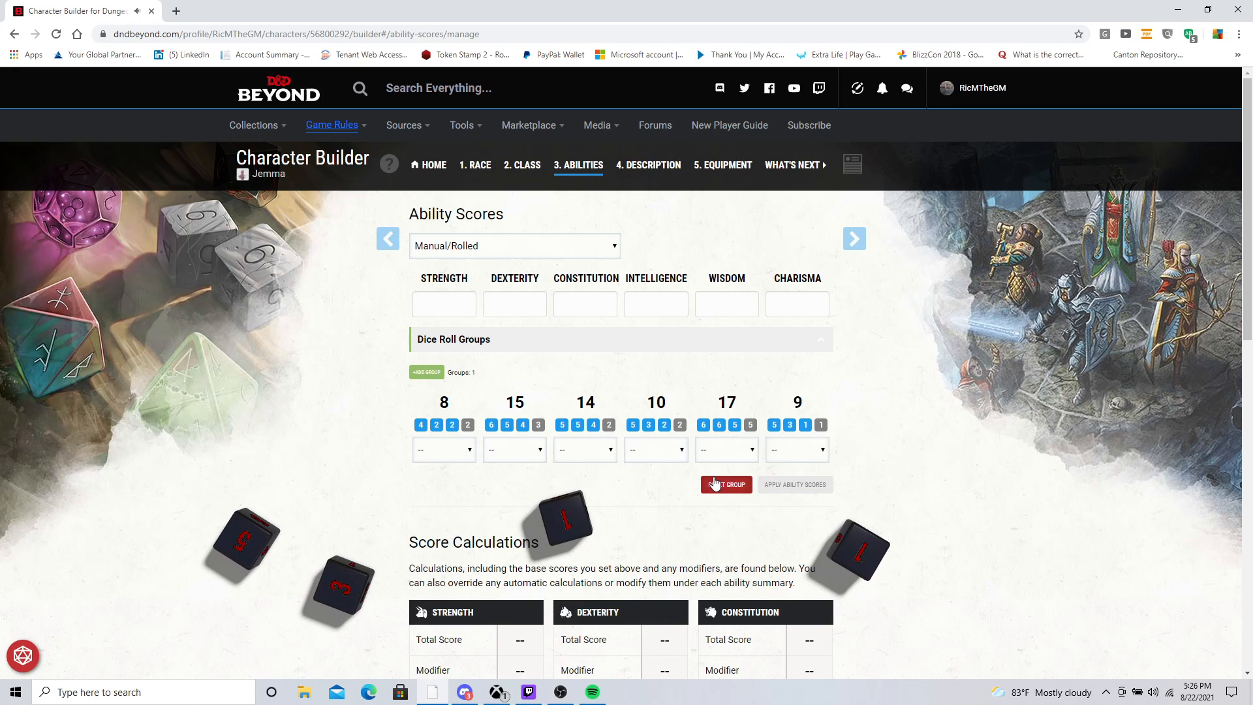
Step: Assign the rolled 17 to WIS, the 9 to CON and the 10 to STR
left_click(734, 447)
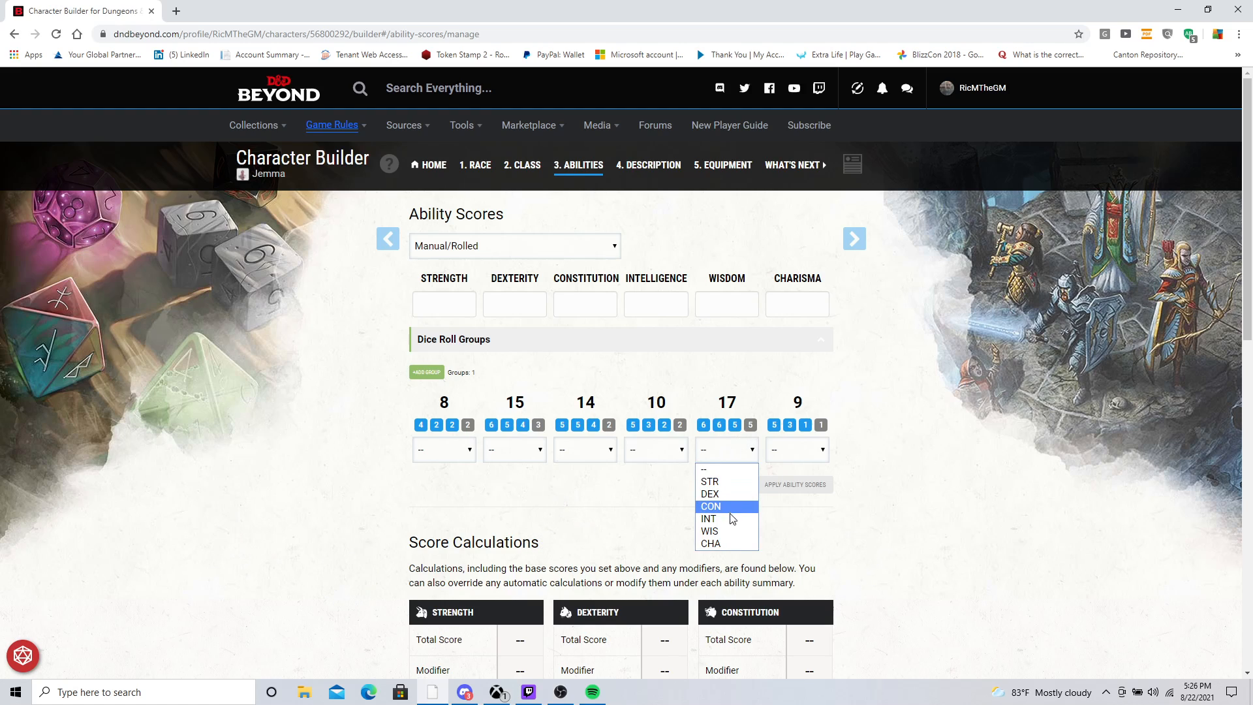
left_click(727, 530)
left_click(791, 453)
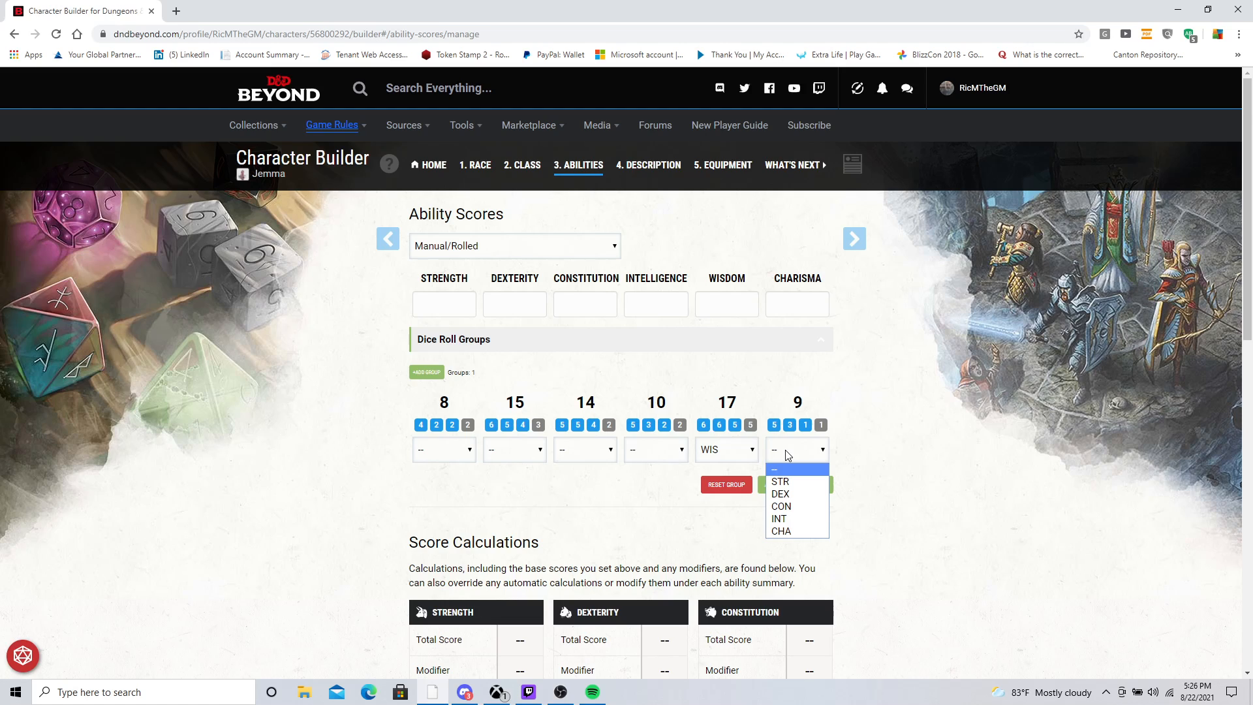
left_click(784, 509)
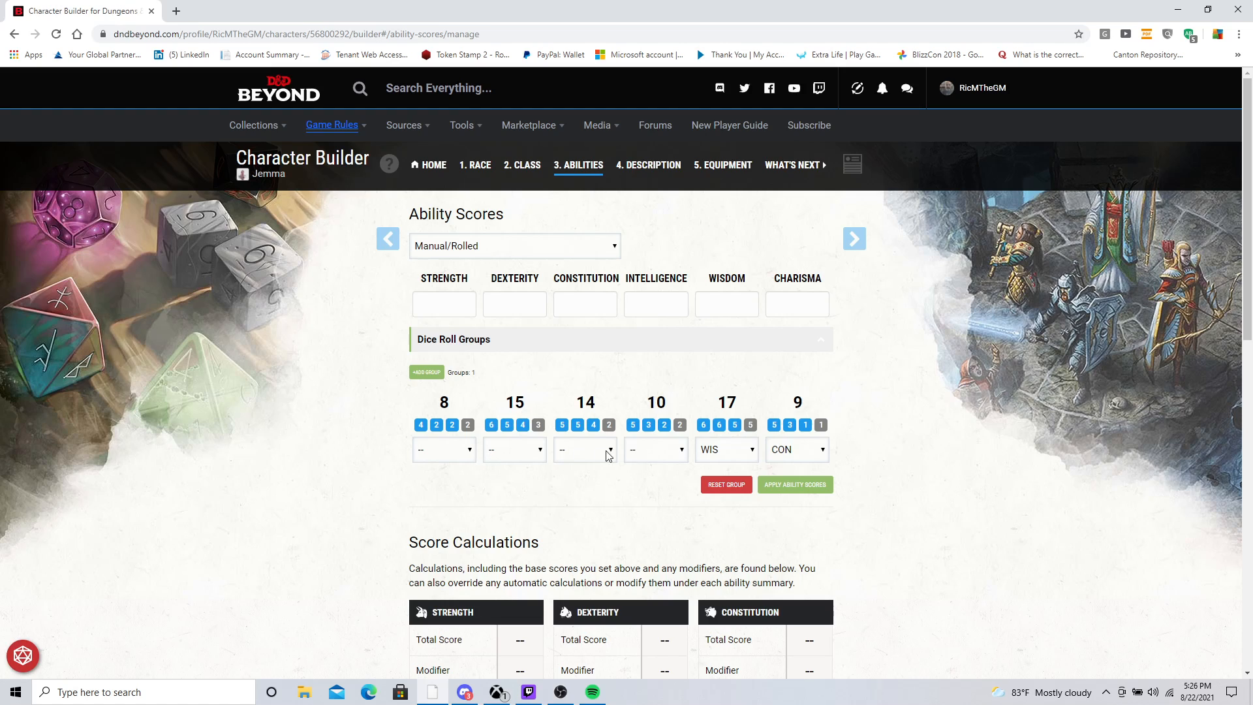
left_click(651, 450)
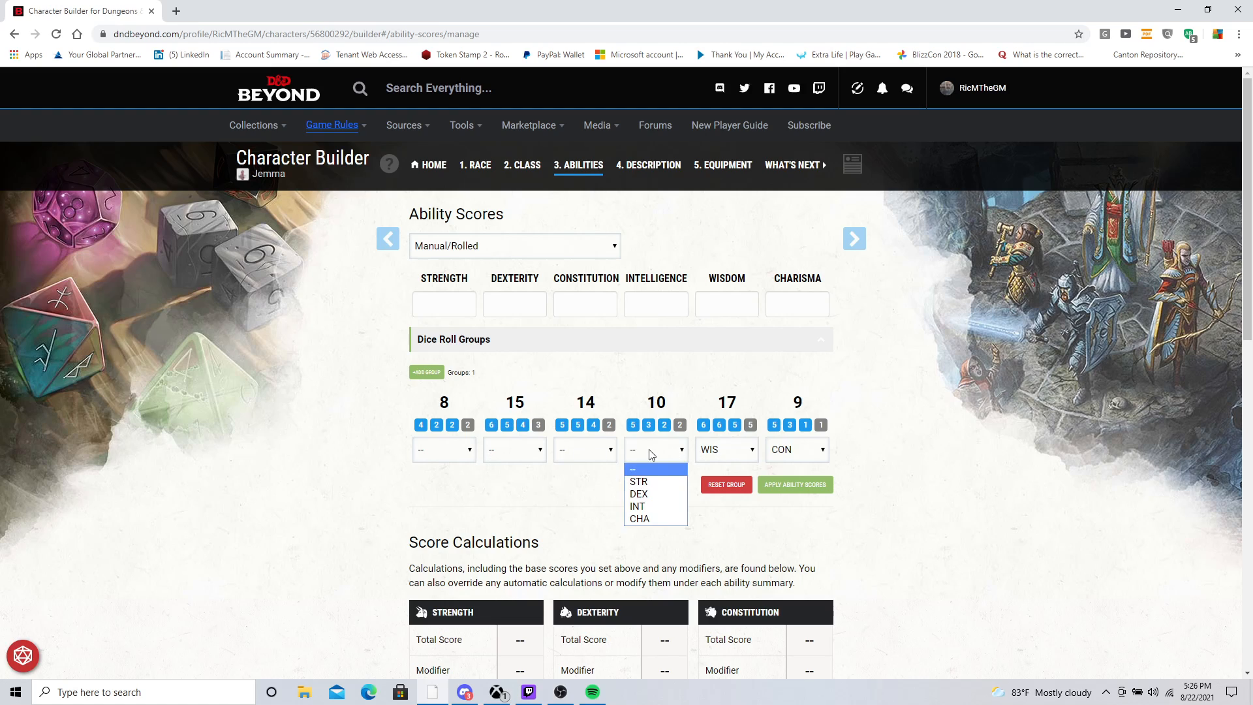
left_click(655, 481)
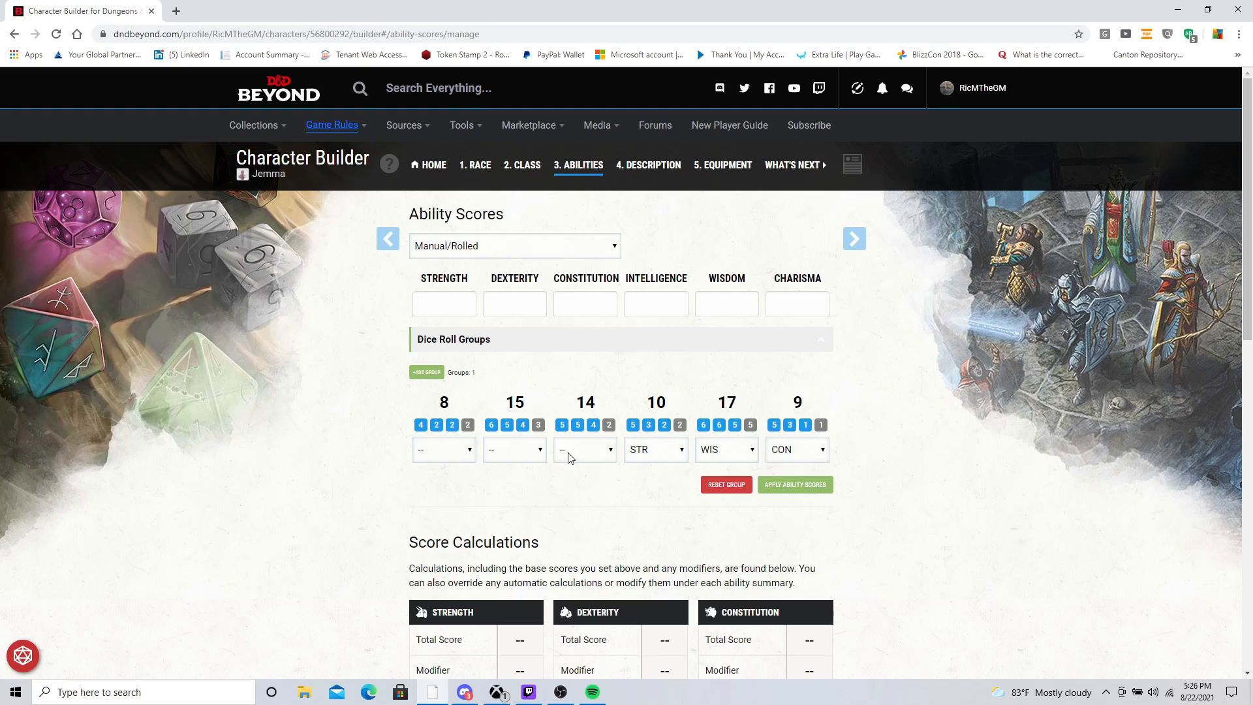
Step: Assign the rolled 14 to DEX, the 15 to CHA and the 8 to INT
left_click(568, 457)
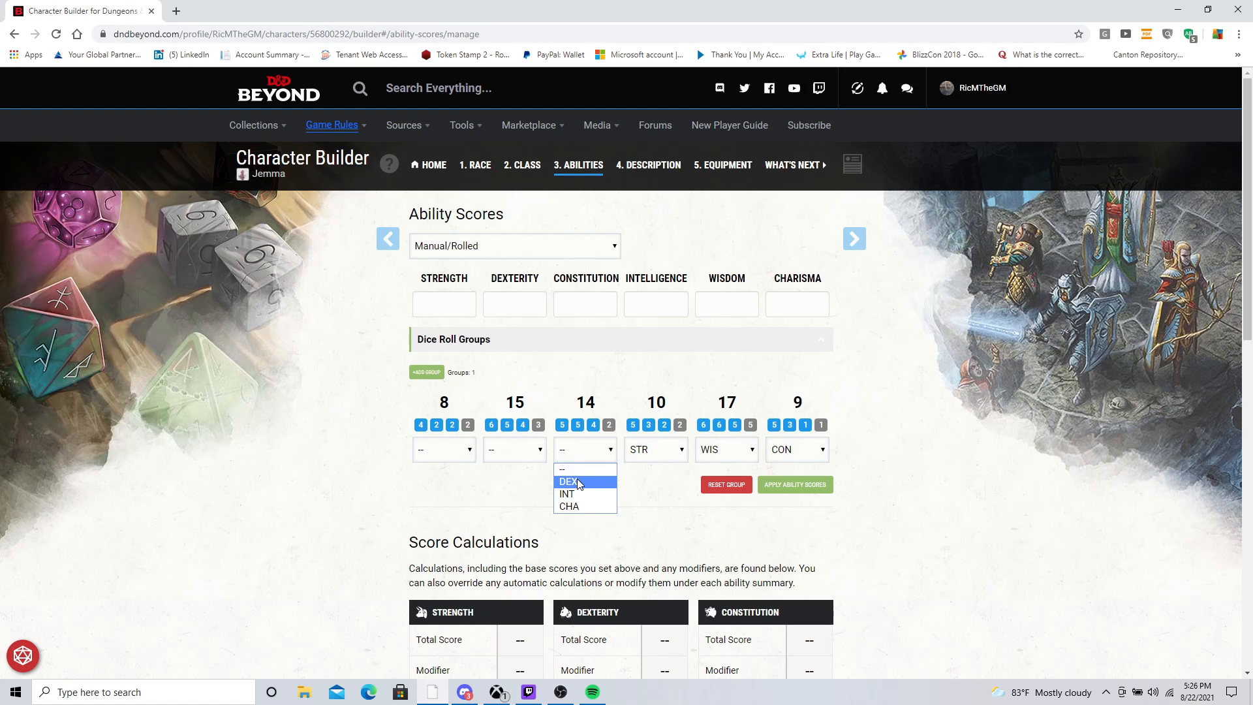
left_click(580, 481)
left_click(529, 452)
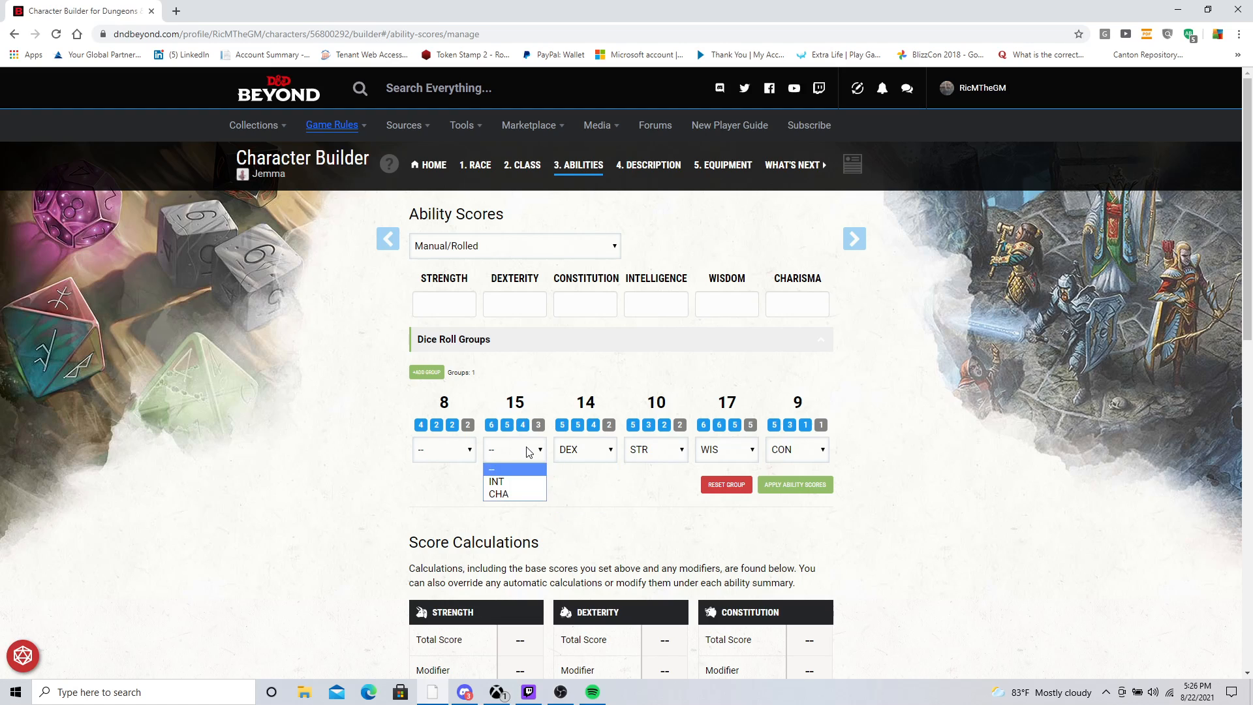
left_click(519, 490)
left_click(451, 456)
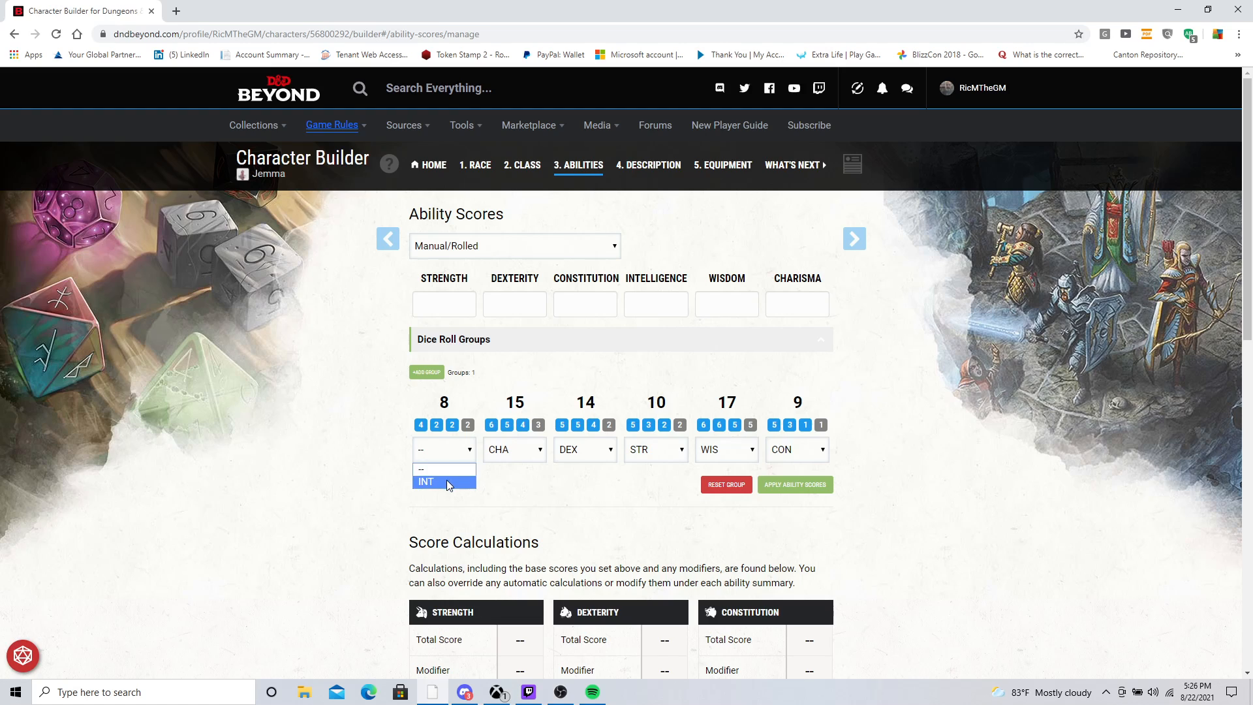
left_click(448, 483)
Step: Apply the assigned dice rolls as the character's ability scores
scroll(533, 448, "down", 4)
scroll(533, 448, "down", 7)
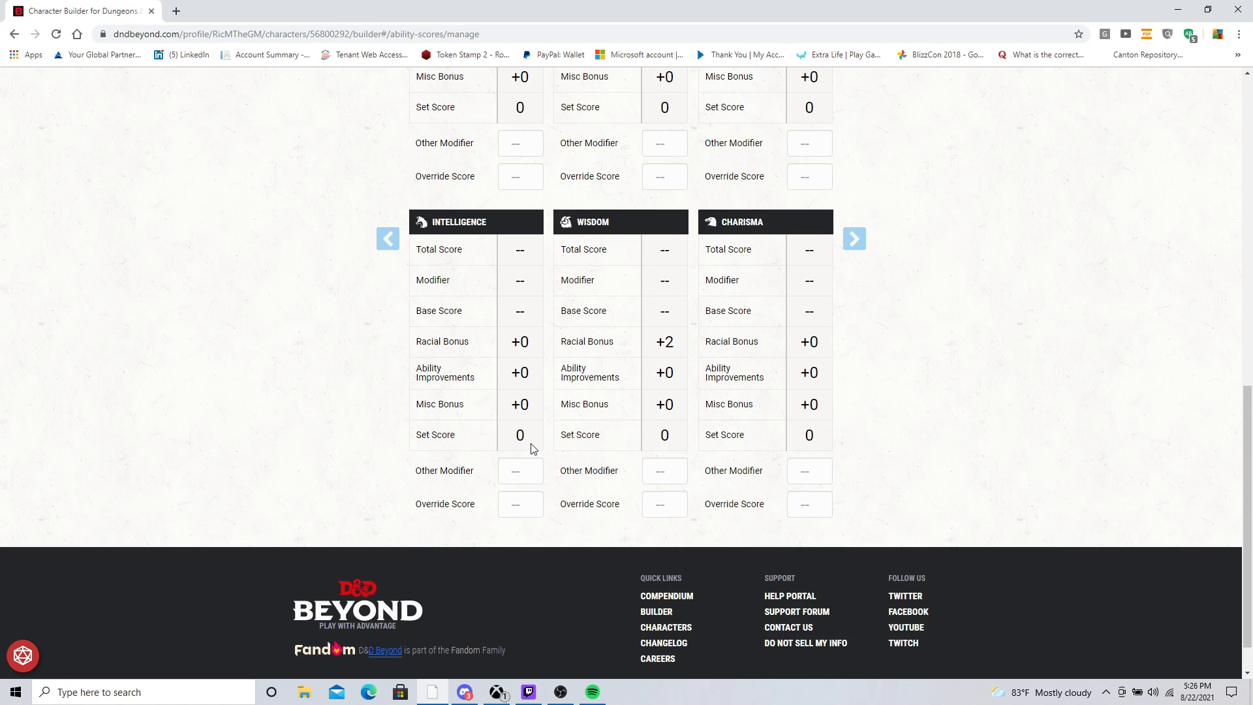
scroll(533, 448, "up", 1)
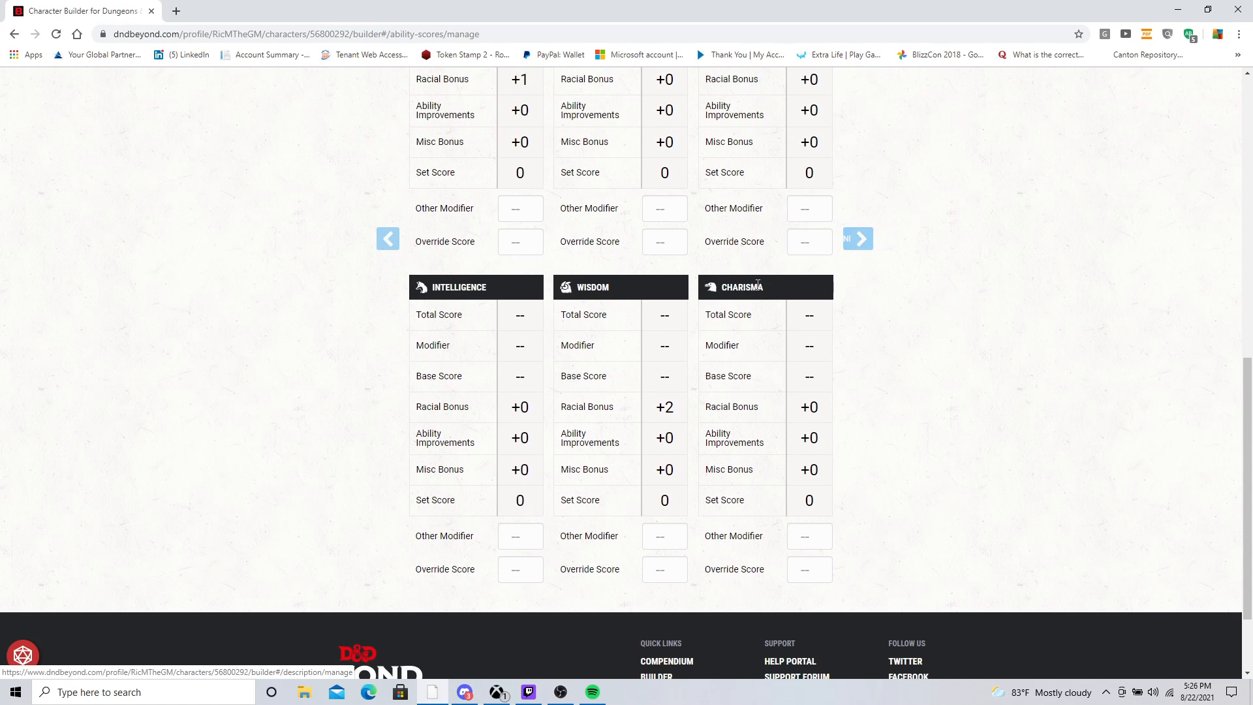
scroll(756, 286, "up", 6)
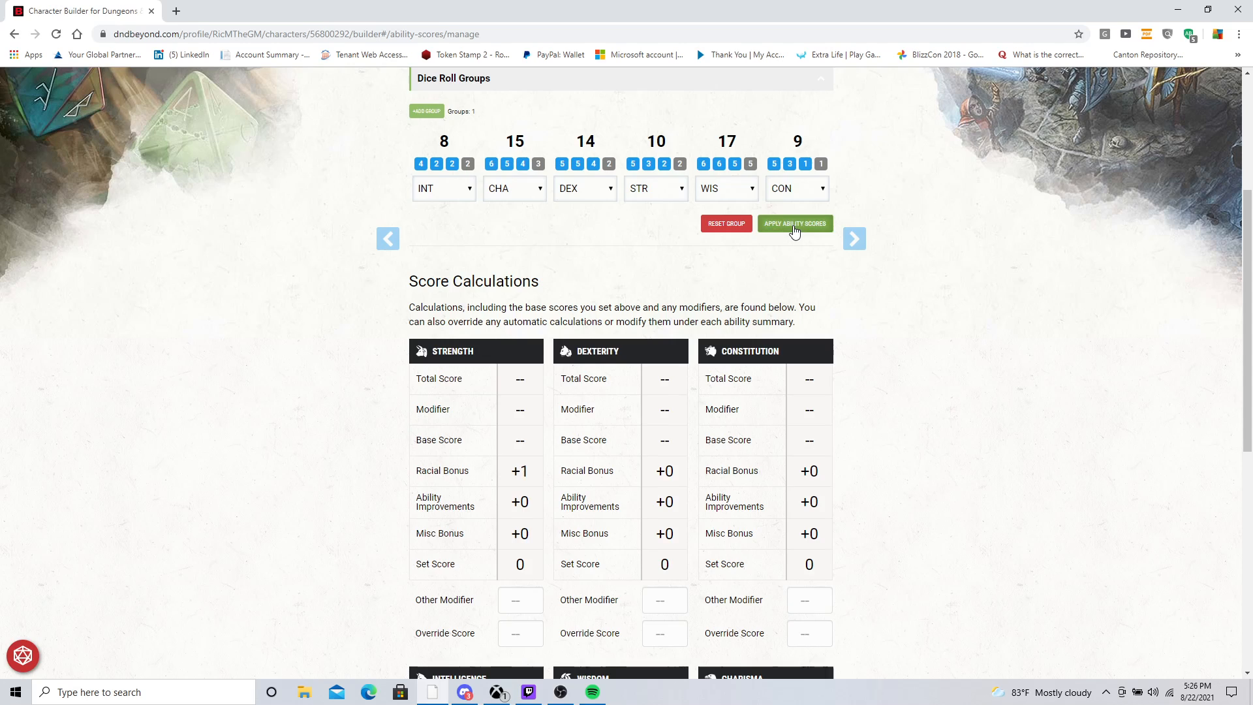
left_click(794, 229)
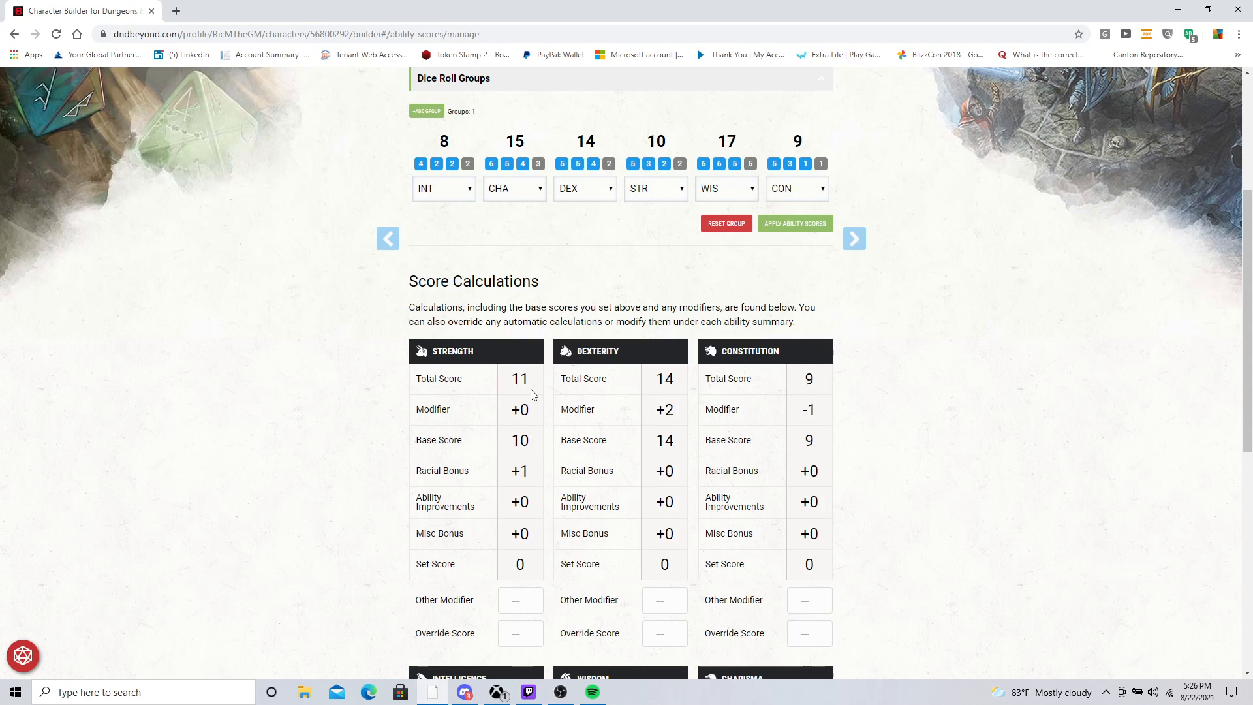
Step: Review the score calculations for all six abilities and continue to the character description
scroll(531, 394, "down", 2)
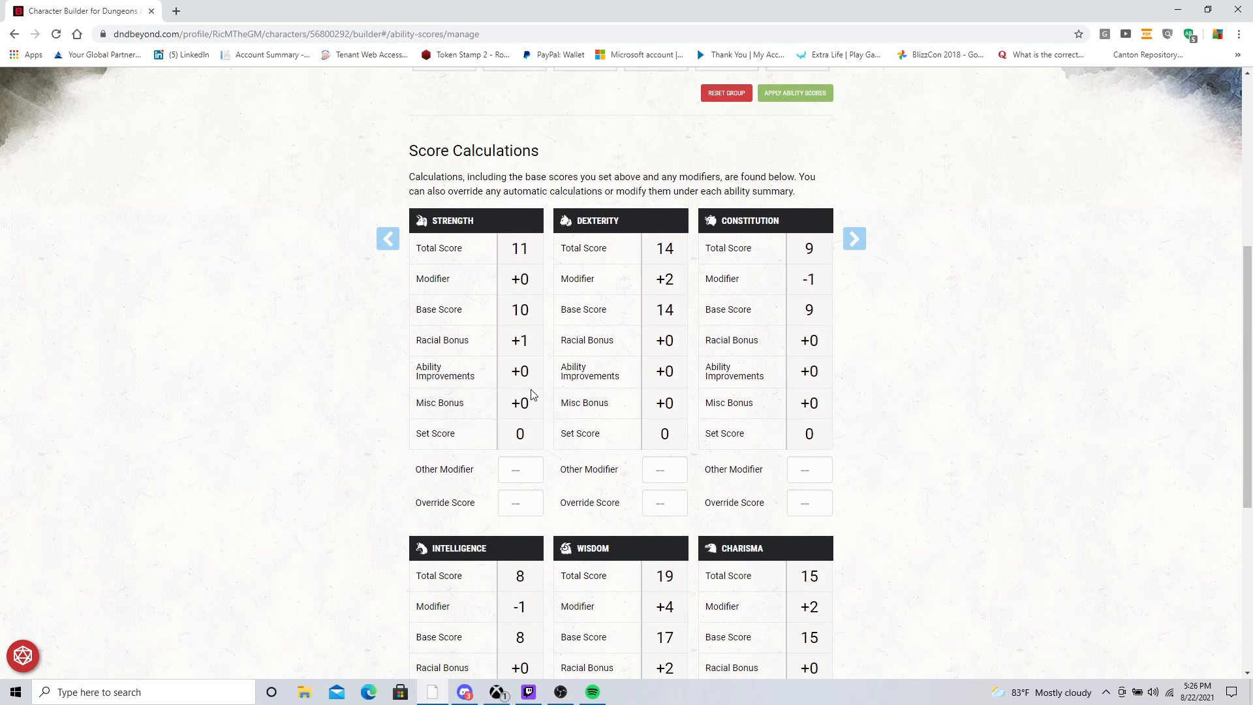
scroll(532, 393, "down", 1)
scroll(531, 393, "down", 2)
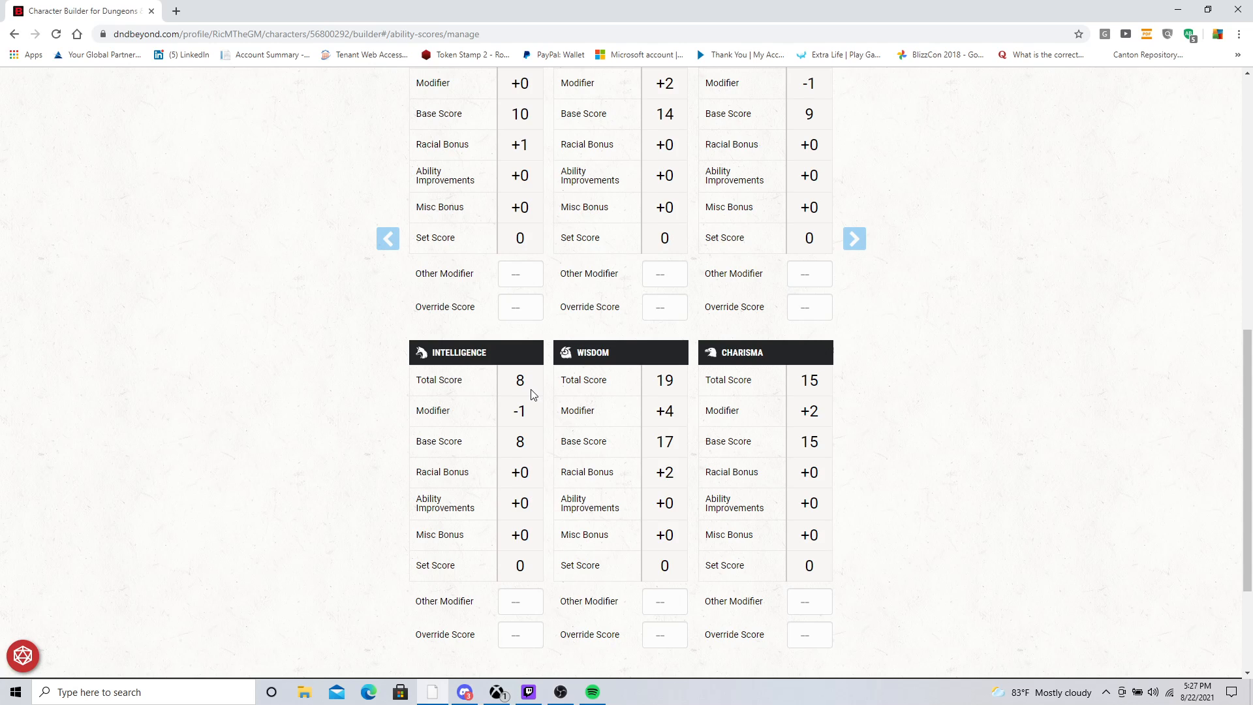
scroll(532, 394, "down", 3)
scroll(990, 196, "up", 4)
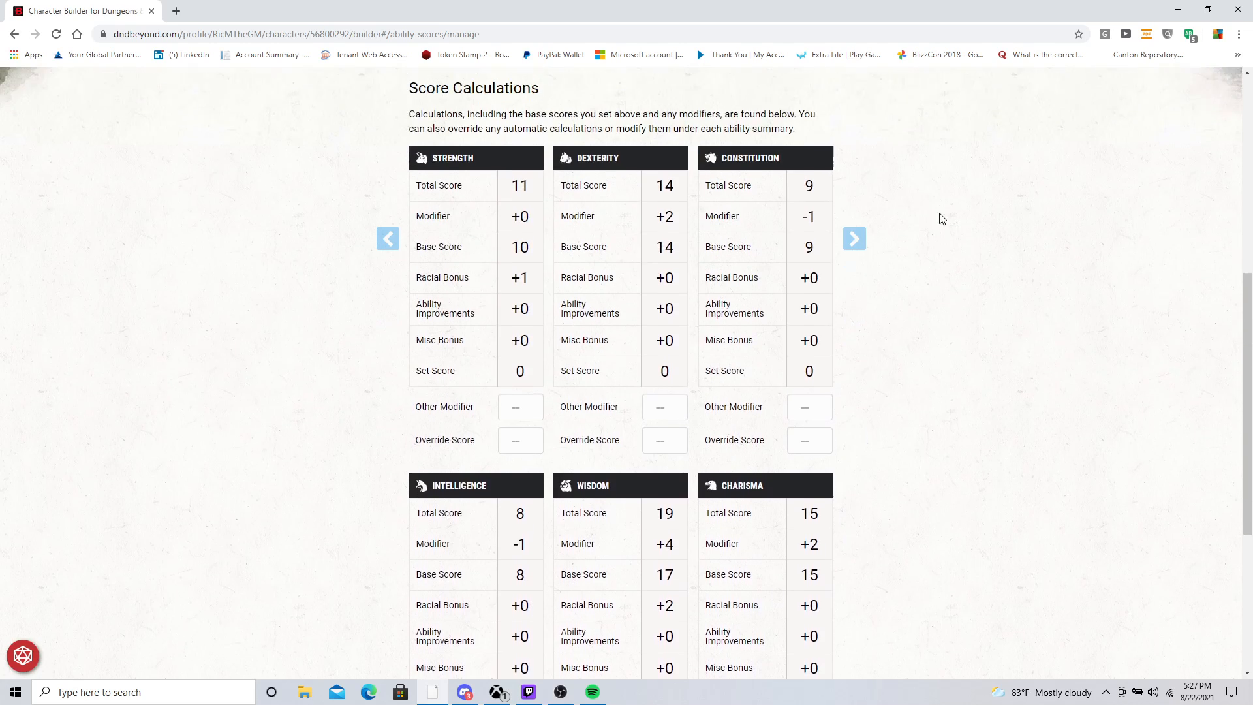
scroll(941, 218, "up", 1)
left_click(854, 238)
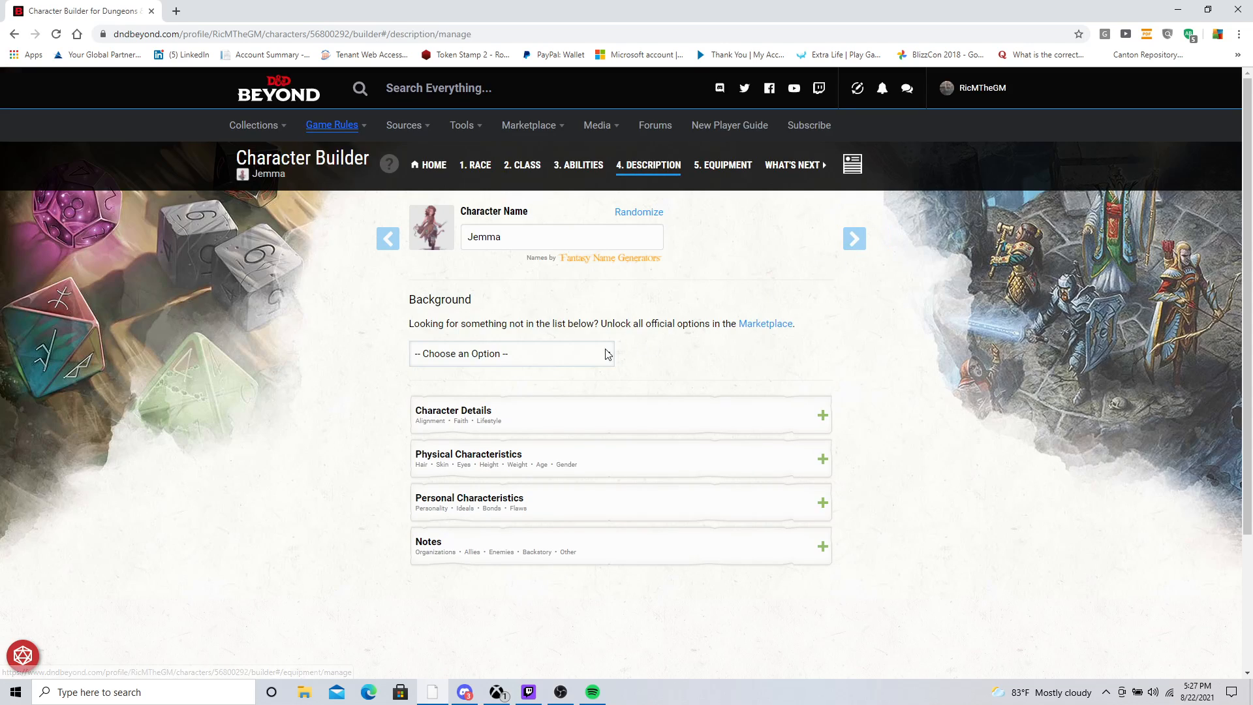
Step: Choose Inheritor as the character's background
left_click(556, 356)
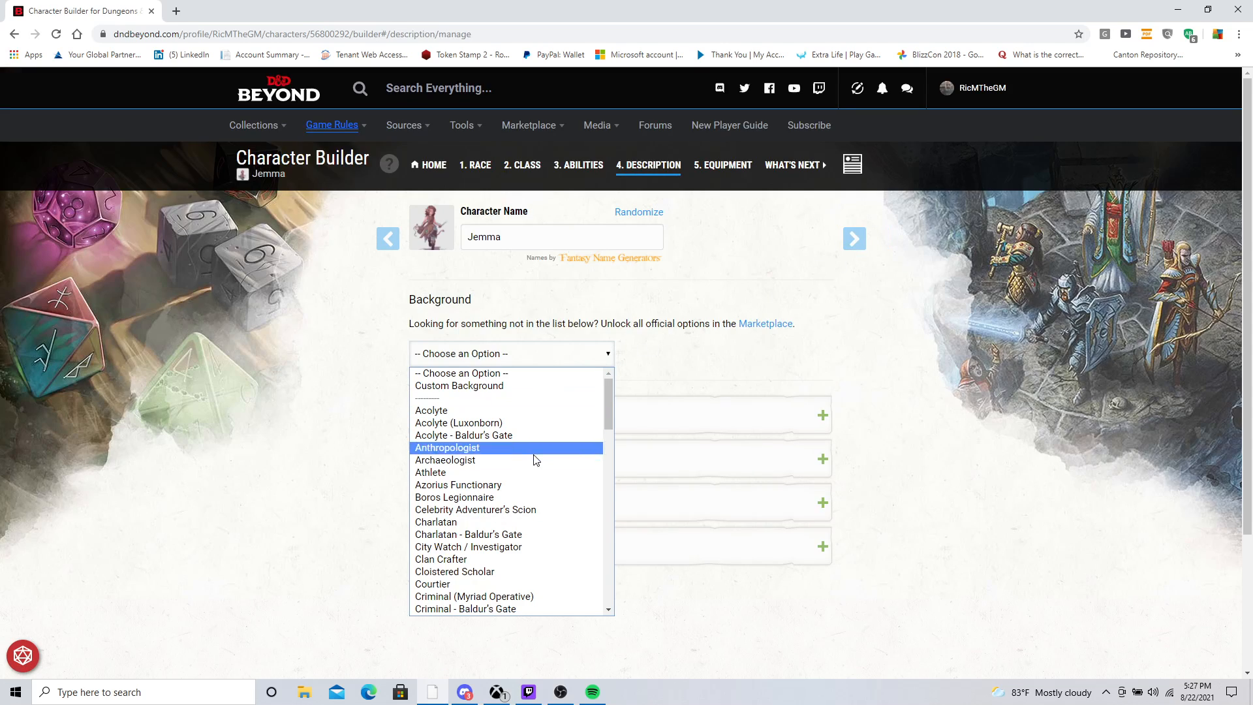
scroll(532, 484, "down", 4)
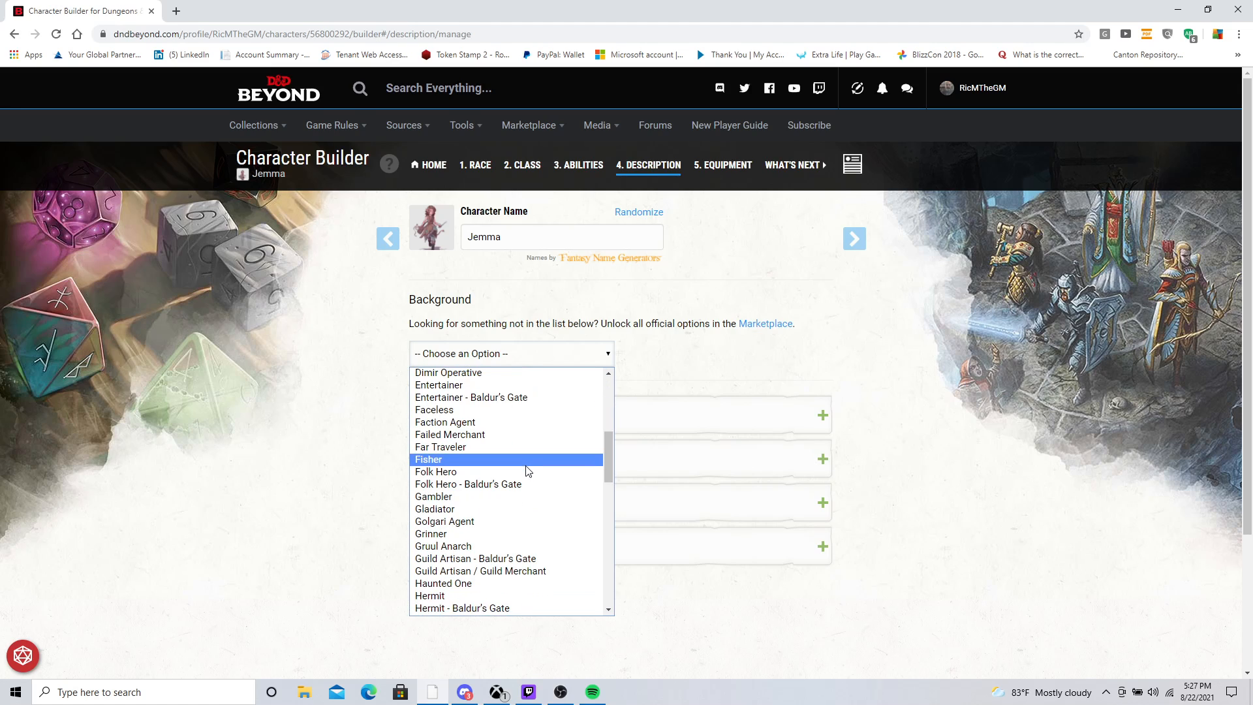
scroll(526, 446, "down", 2)
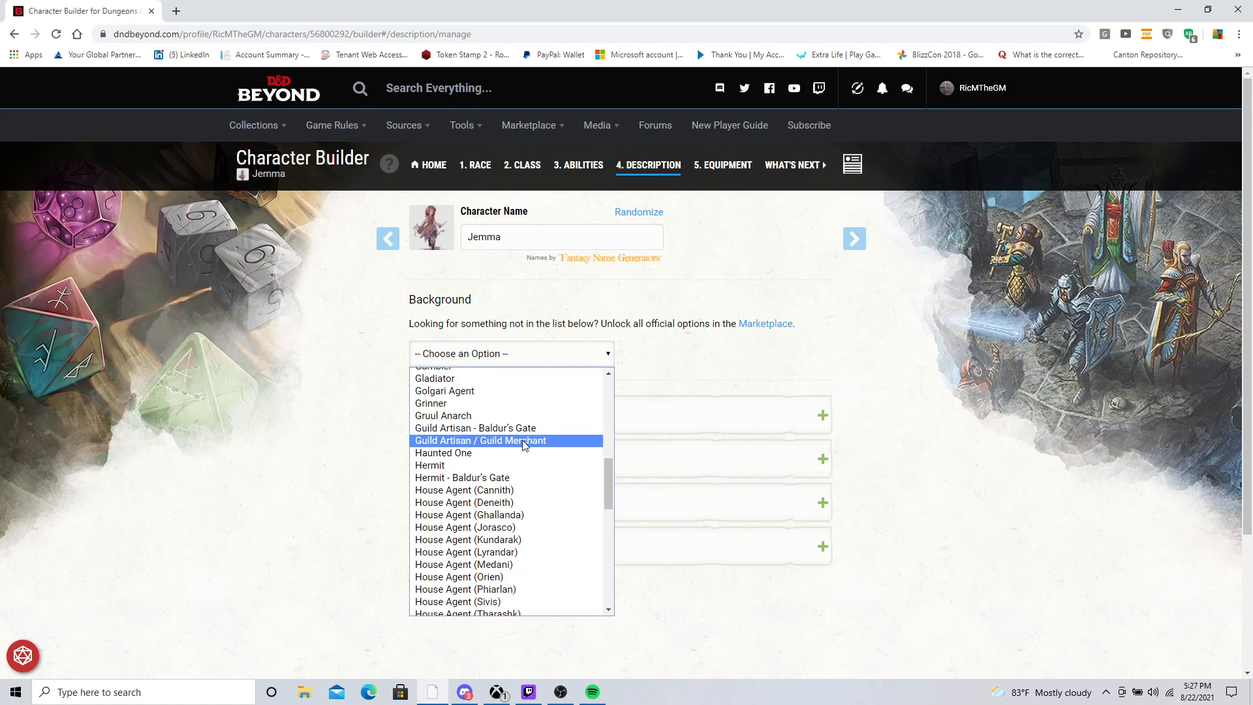
scroll(524, 443, "down", 4)
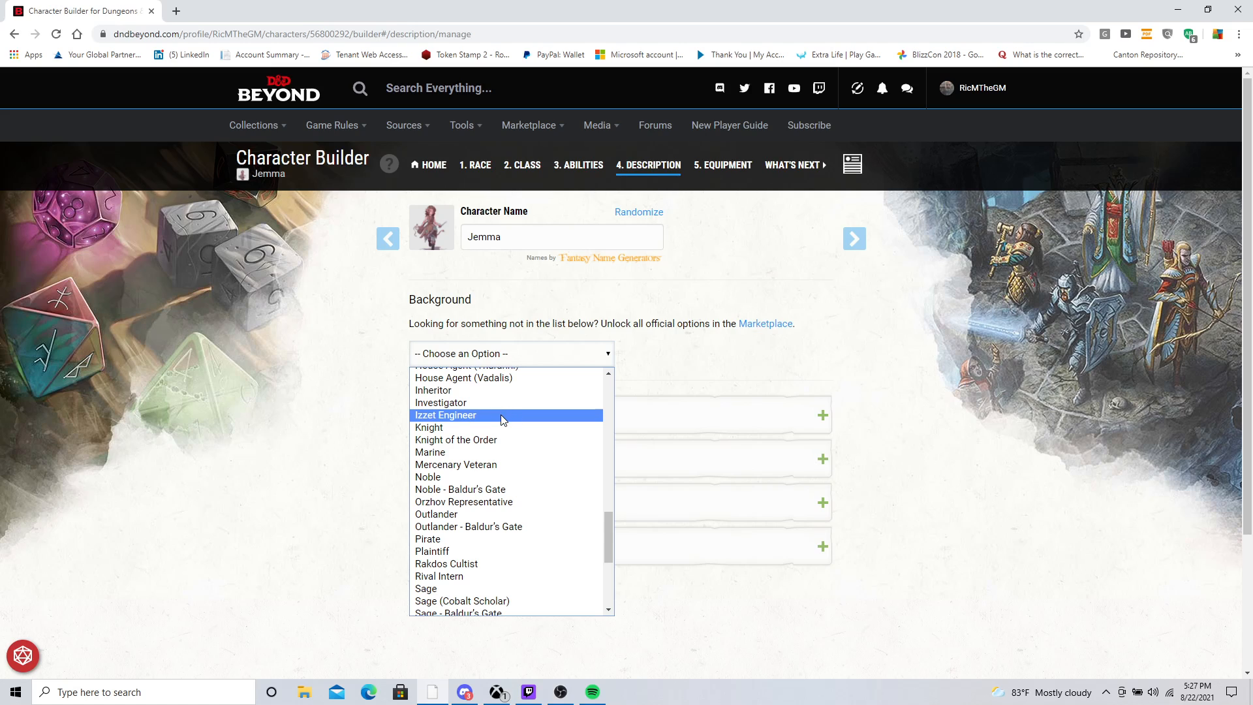
left_click(488, 390)
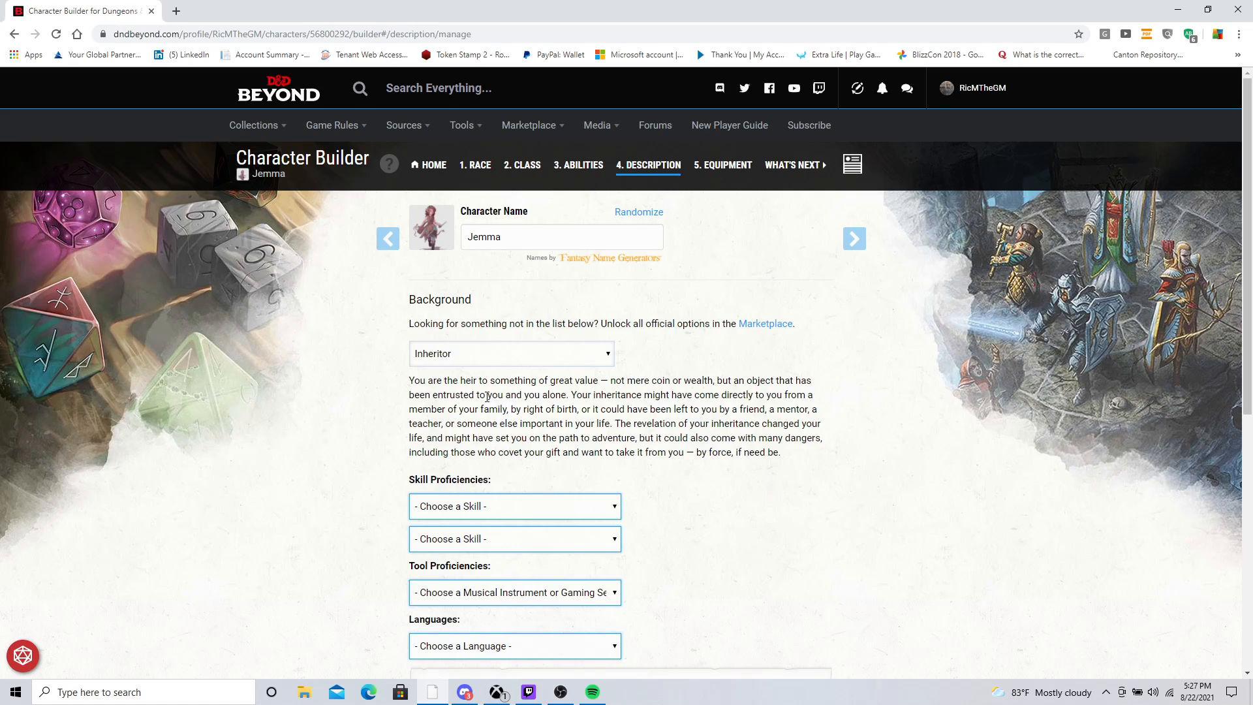
Step: Choose Athletics as the first skill proficiency of the Inheritor background
scroll(506, 434, "down", 2)
left_click(481, 381)
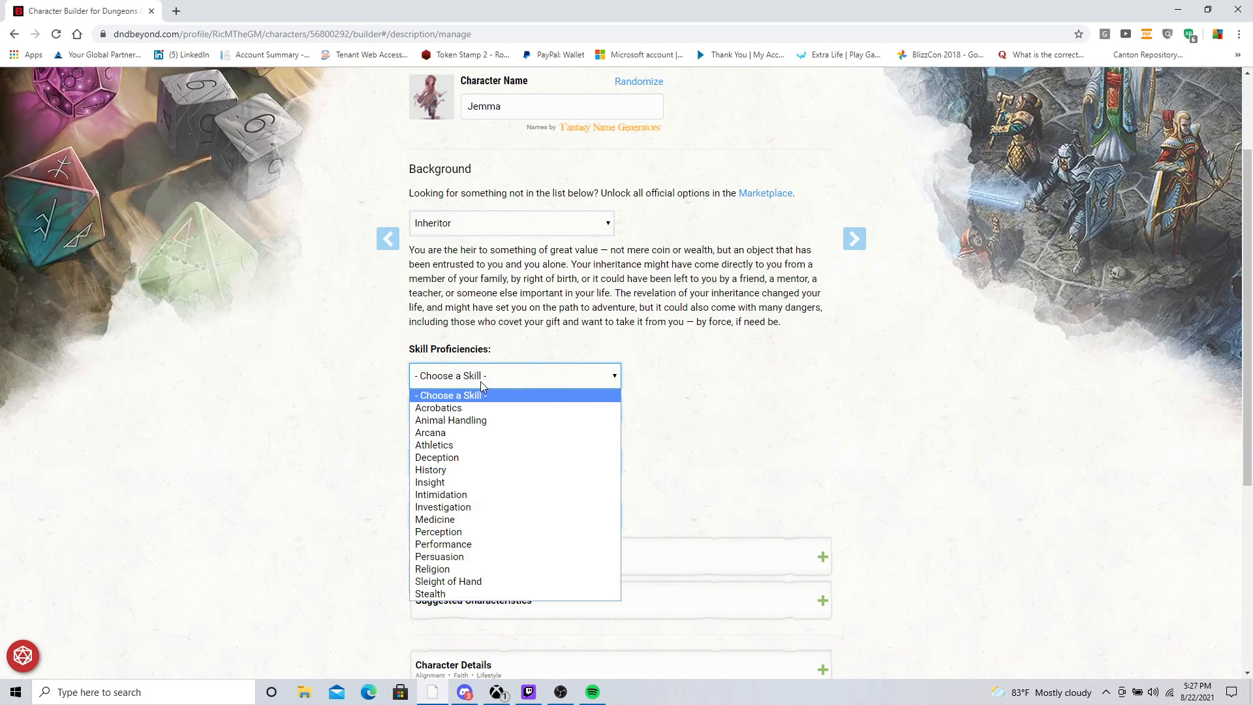
left_click(460, 445)
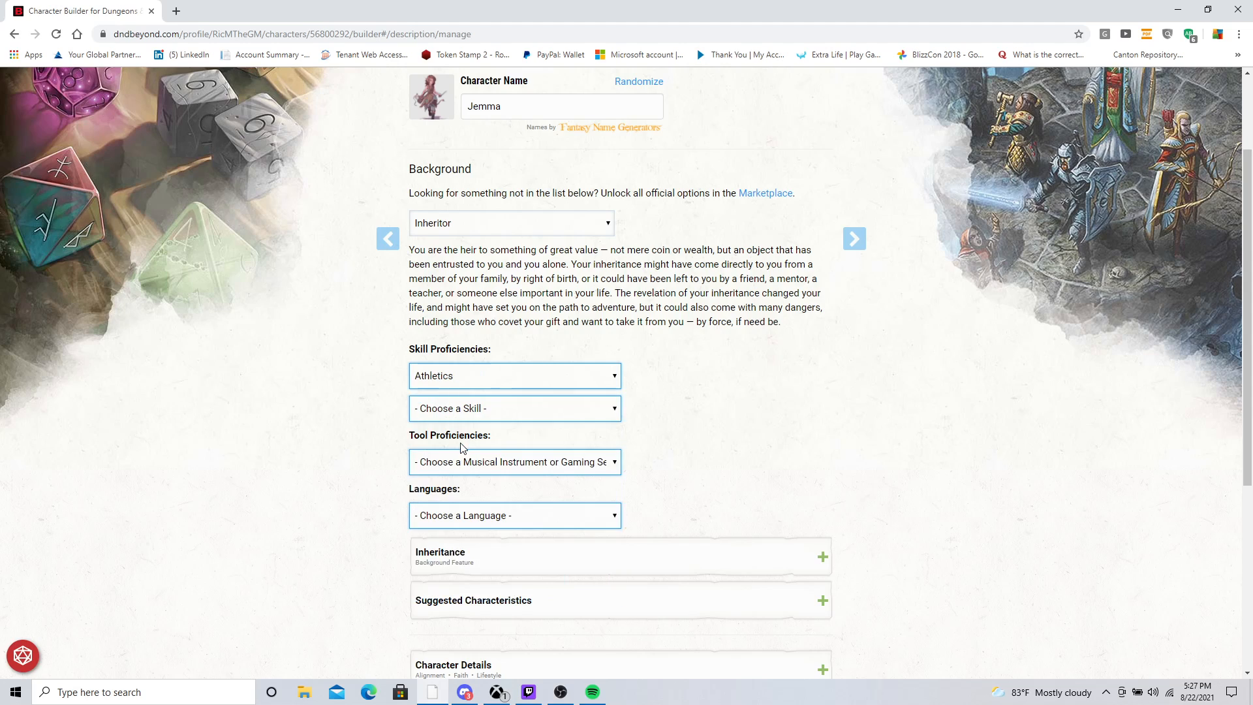
Step: Complete the Inheritor background choices with the Religion skill, Lute tool proficiency and Halfling language
left_click(464, 411)
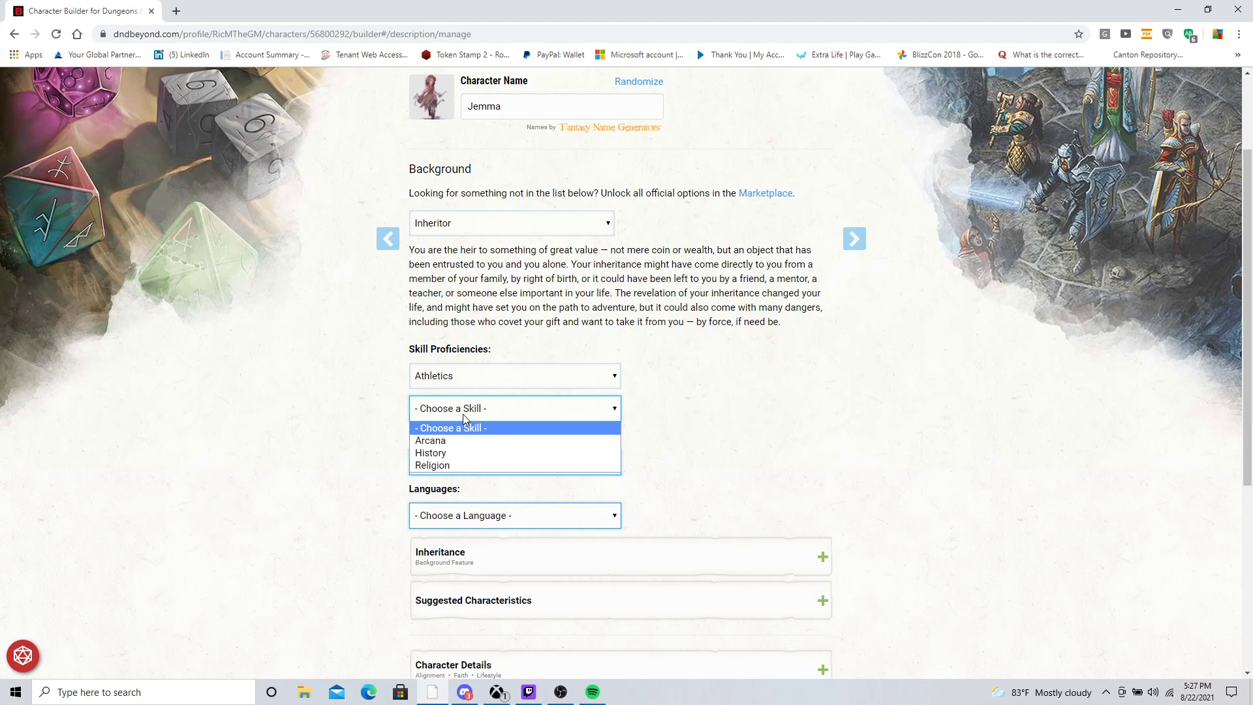
left_click(449, 465)
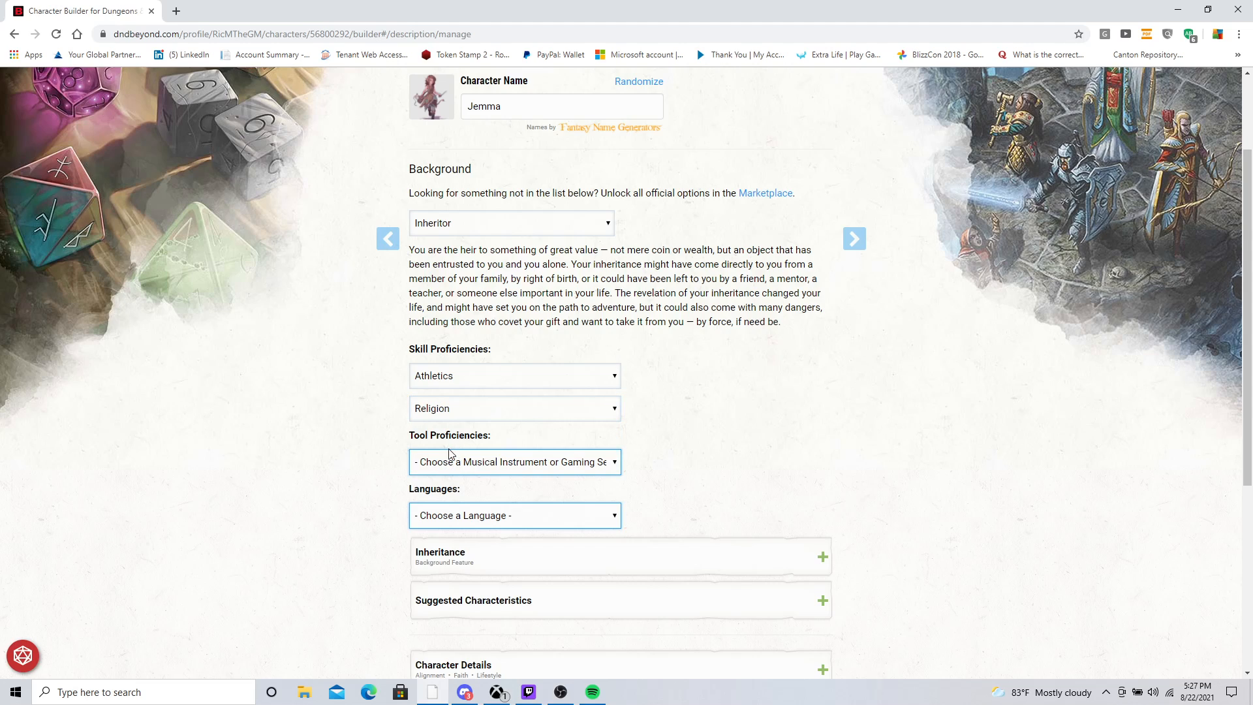
left_click(460, 463)
scroll(457, 417, "down", 1)
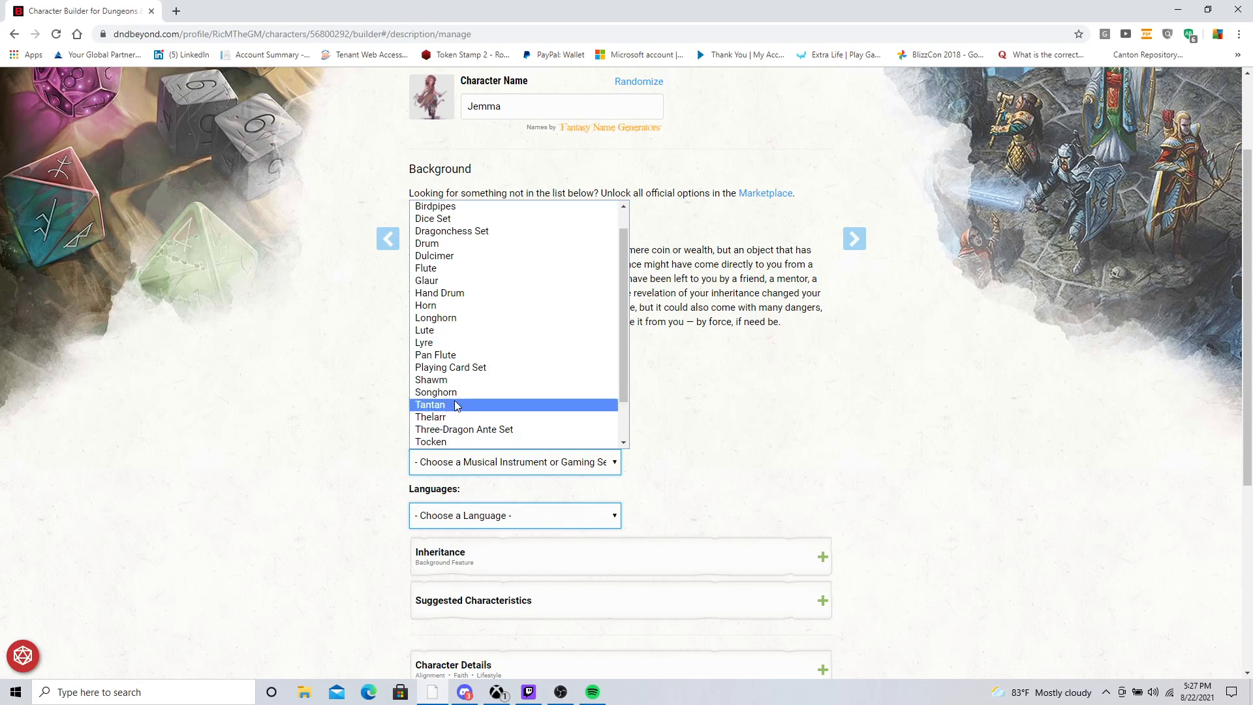
left_click(455, 335)
left_click(478, 515)
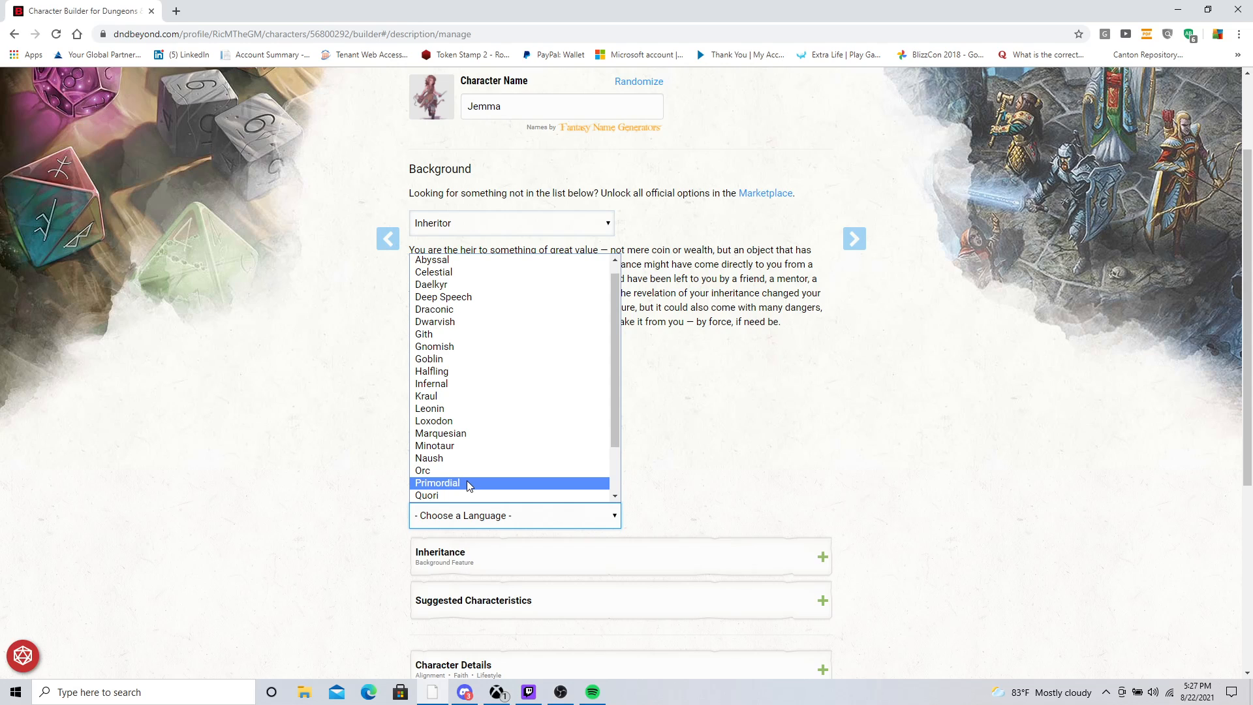
left_click(460, 370)
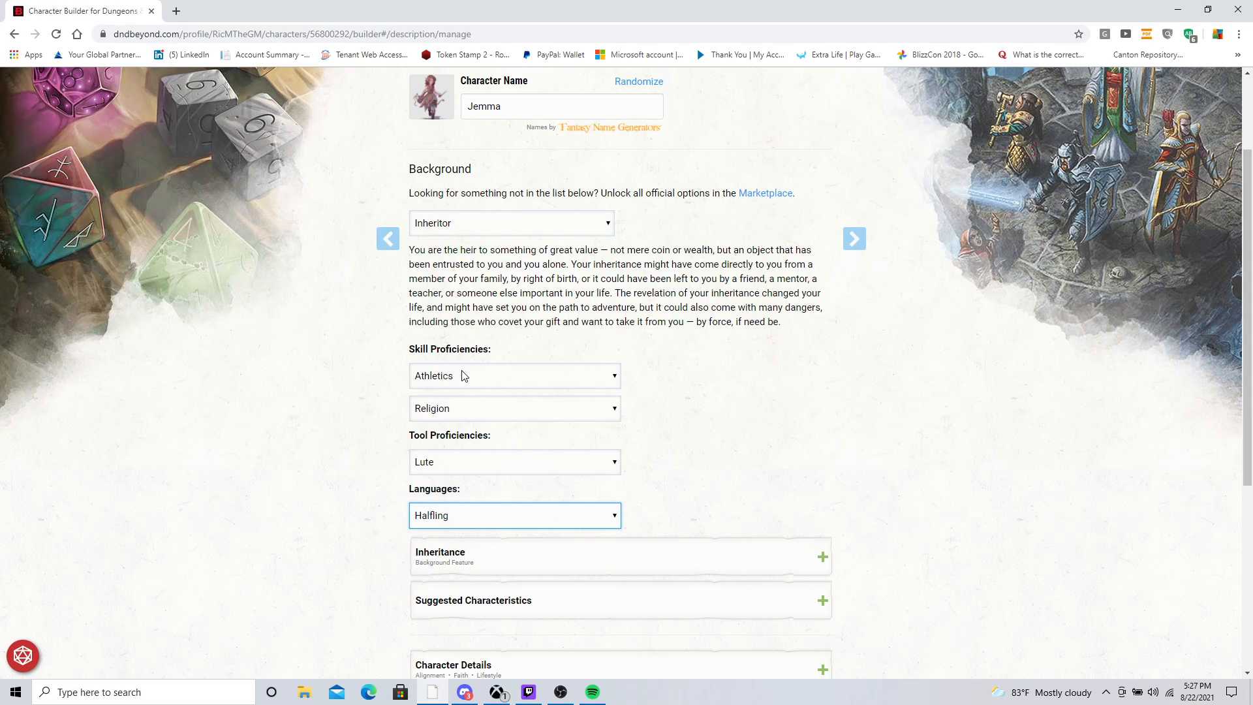
Step: Enter Pink as the hair and Pale as the skin in the character's physical characteristics
scroll(358, 456, "down", 3)
scroll(360, 456, "up", 1)
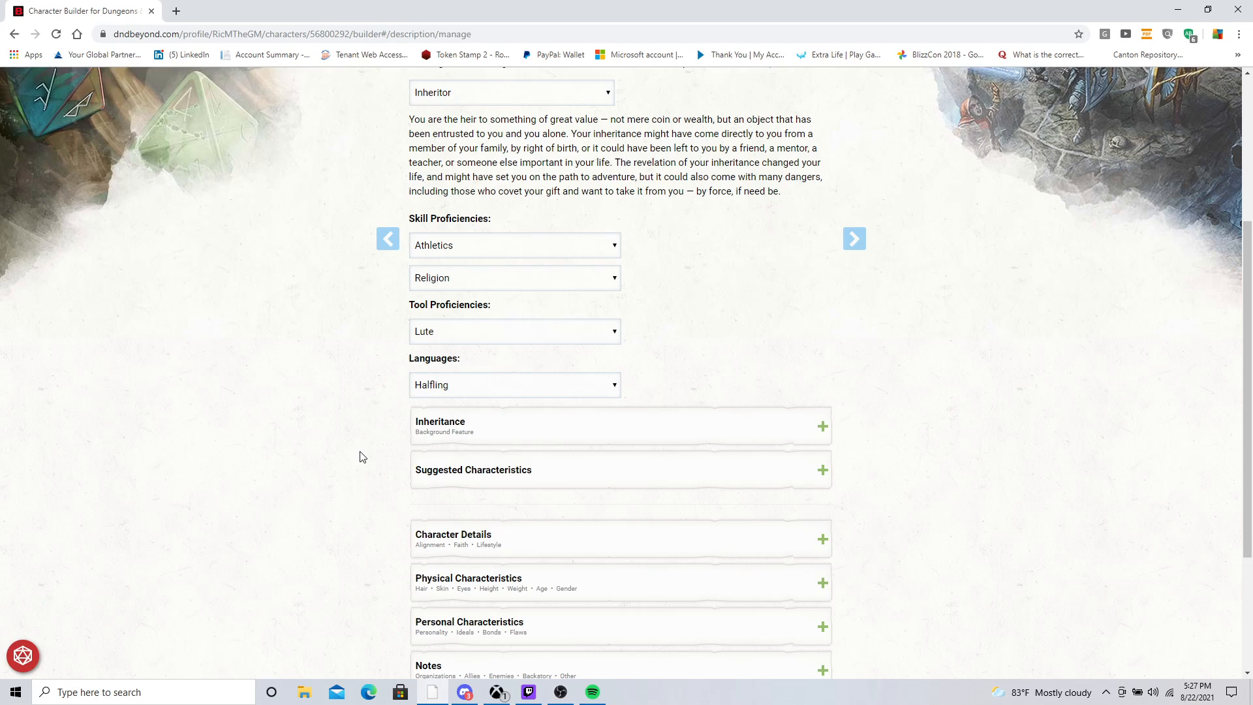
scroll(359, 453, "down", 1)
scroll(750, 493, "up", 1)
scroll(705, 515, "down", 2)
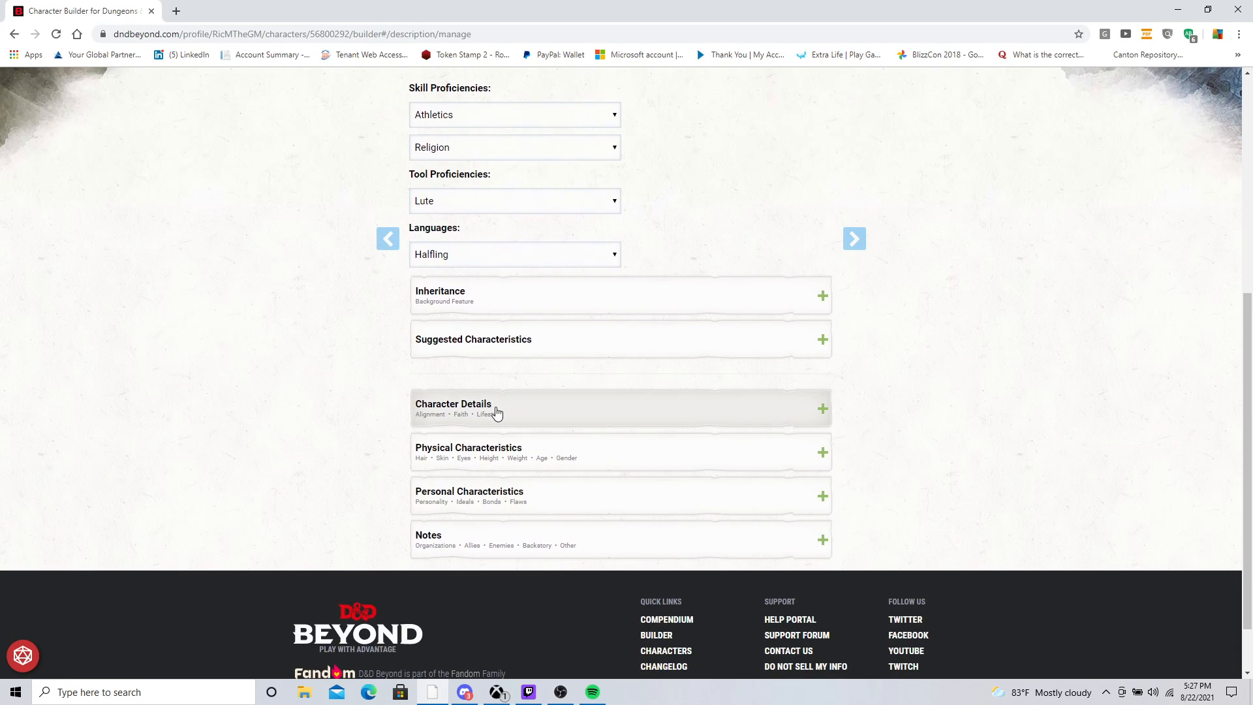
left_click(499, 455)
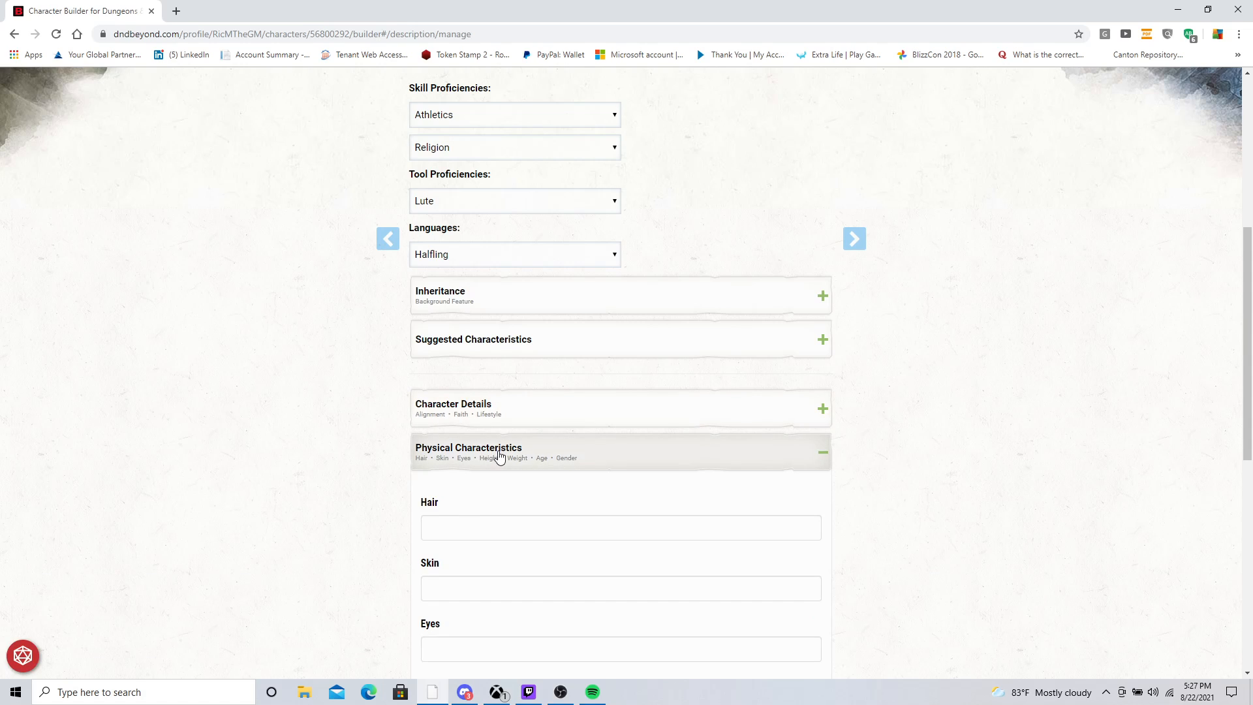
left_click(476, 530)
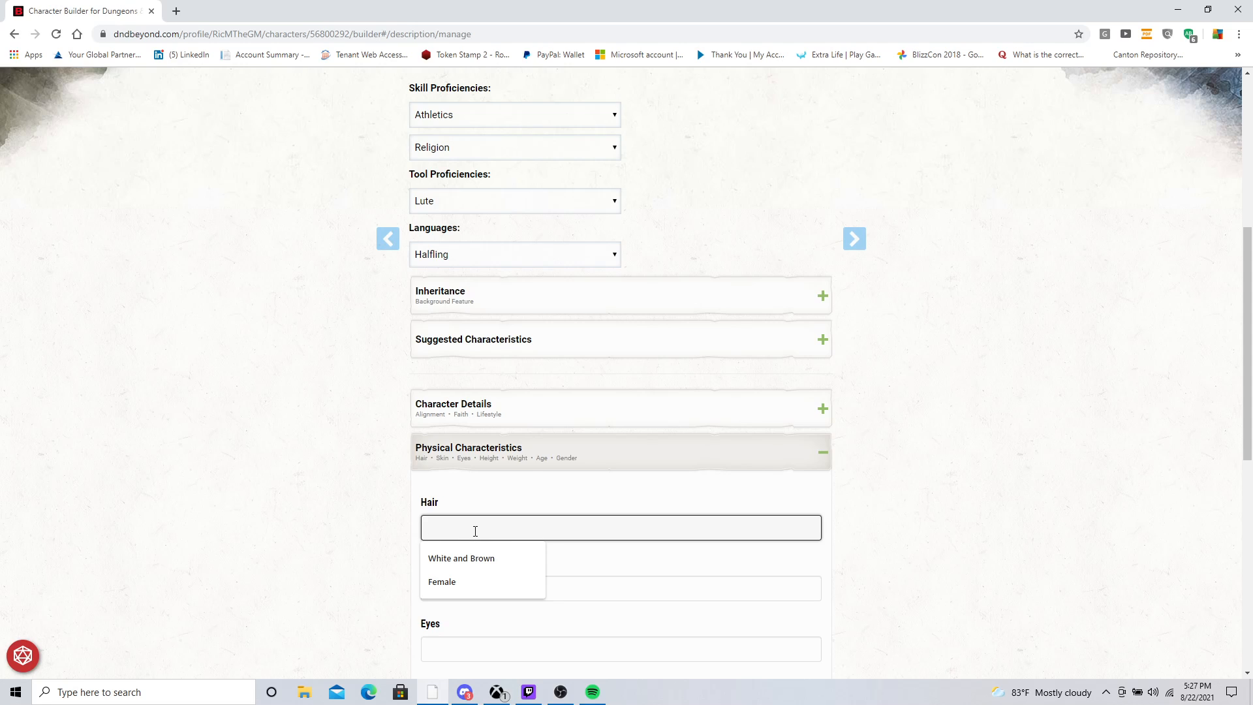
type("B")
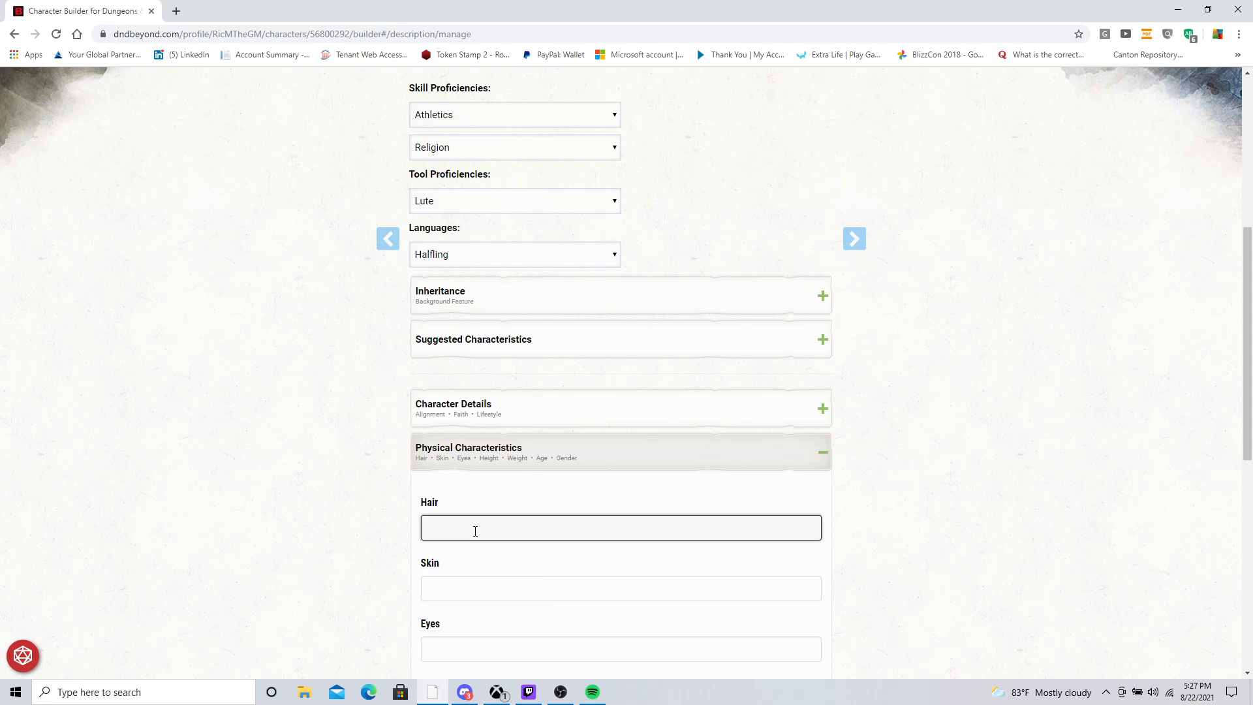
key("Tab")
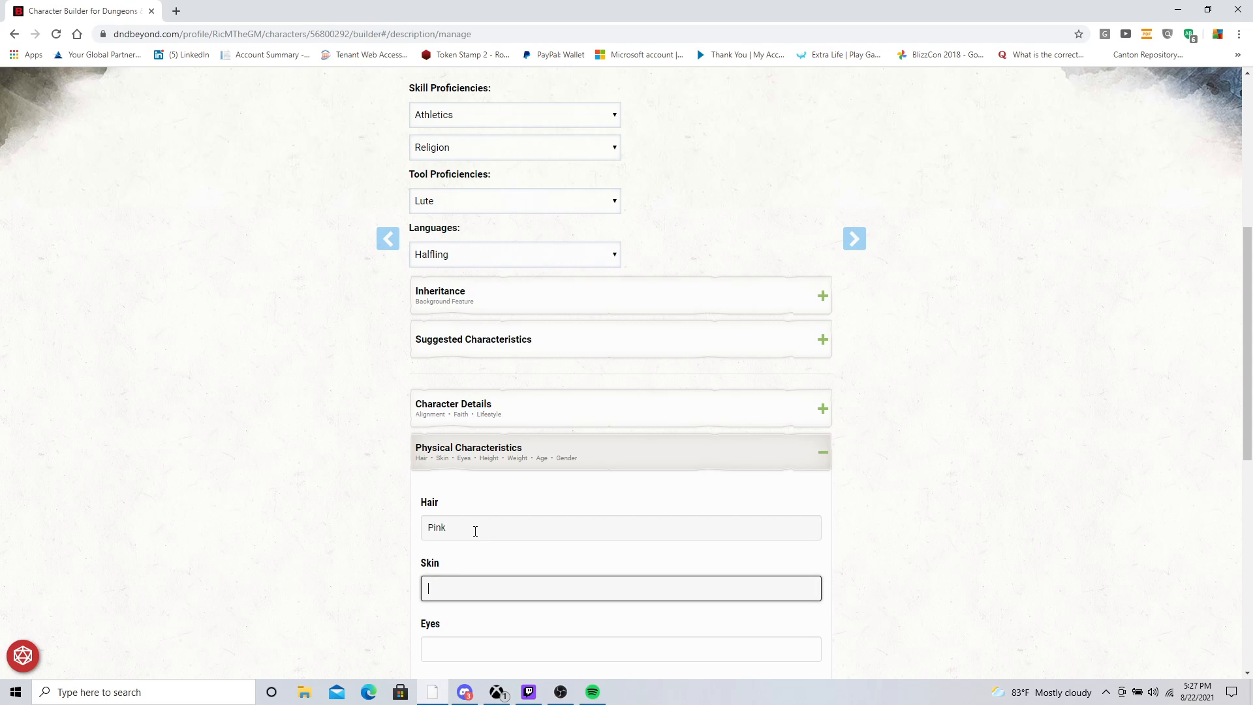
type("Pl")
key("BackSpace")
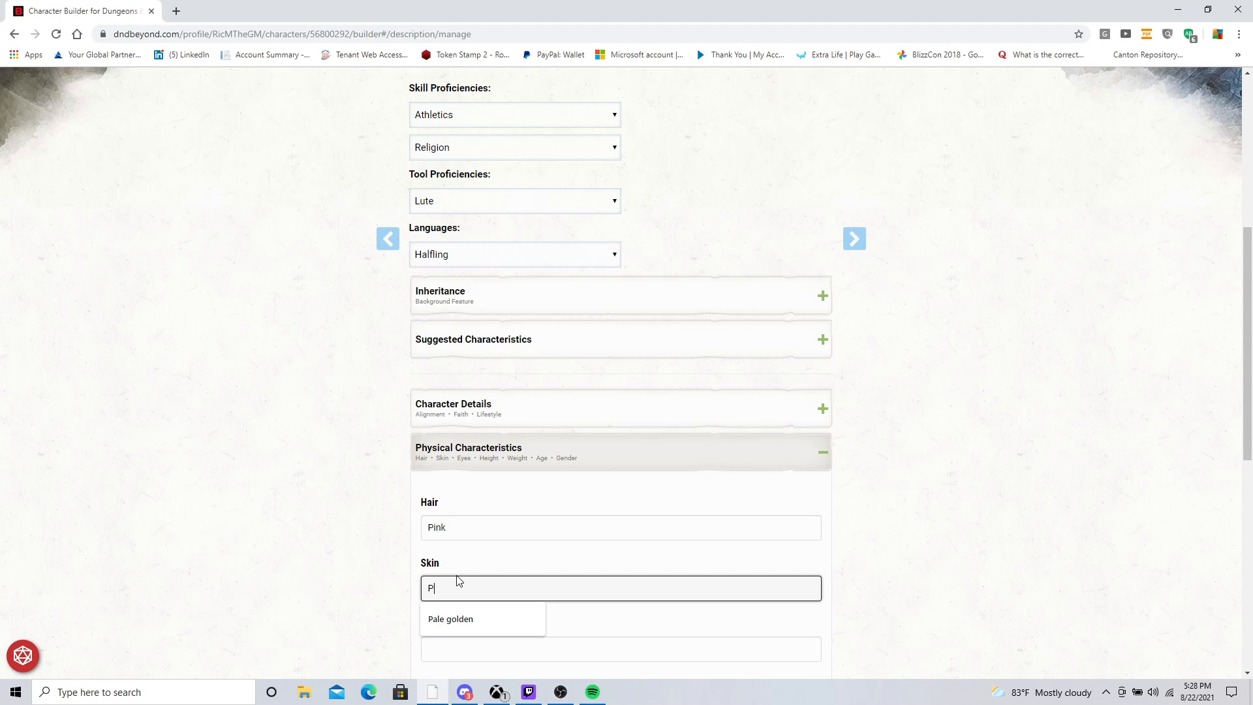
type("ale")
left_click(396, 594)
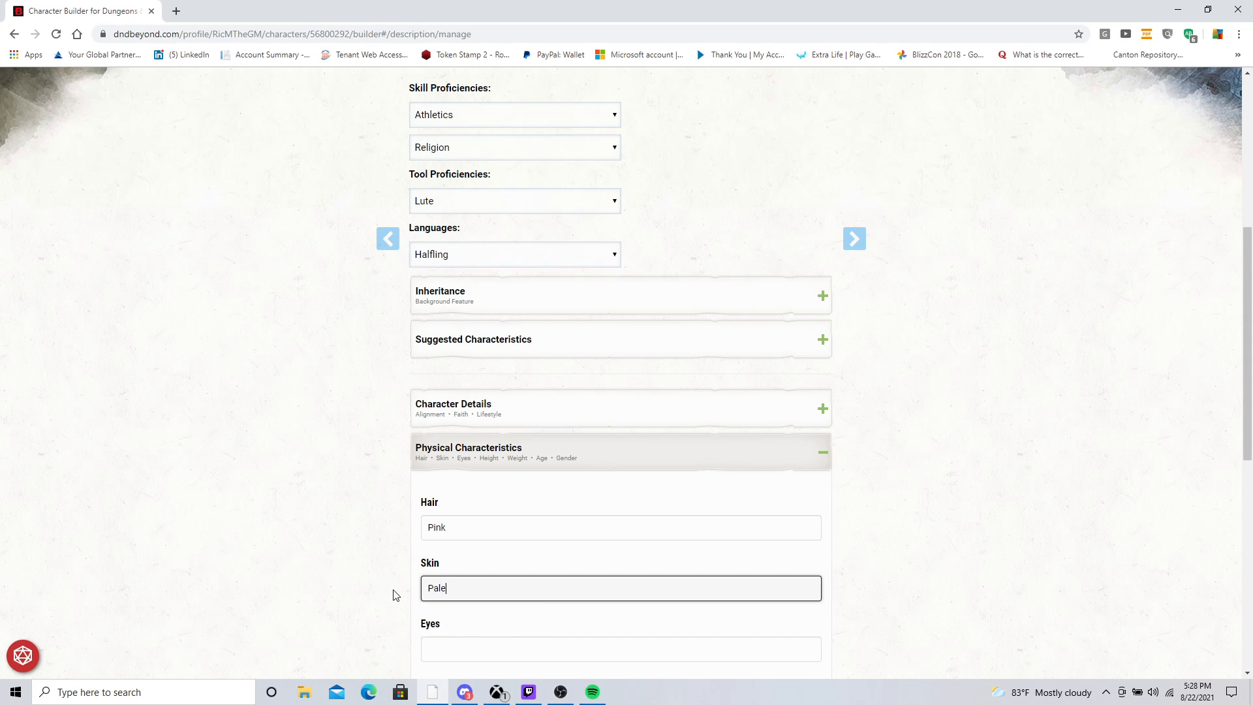
Step: Set the character's eyes to Blue and the height to 6'1"
scroll(460, 568, "down", 2)
left_click(464, 520)
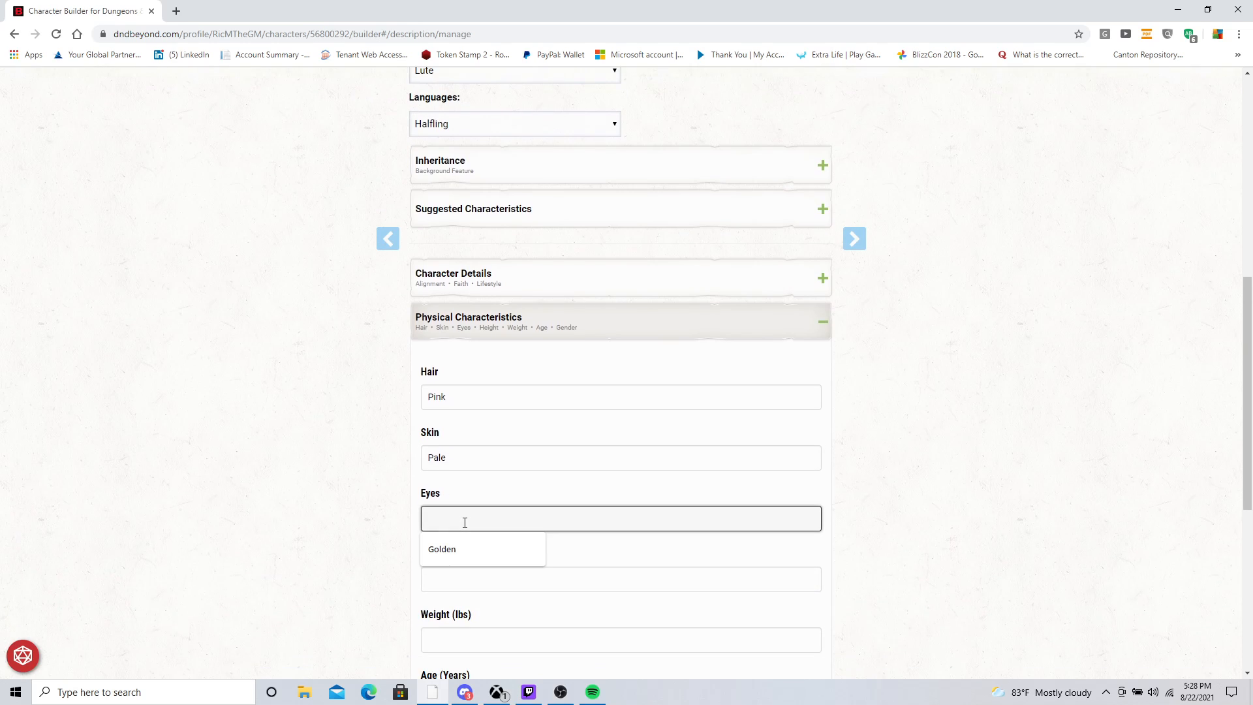
type("Blue")
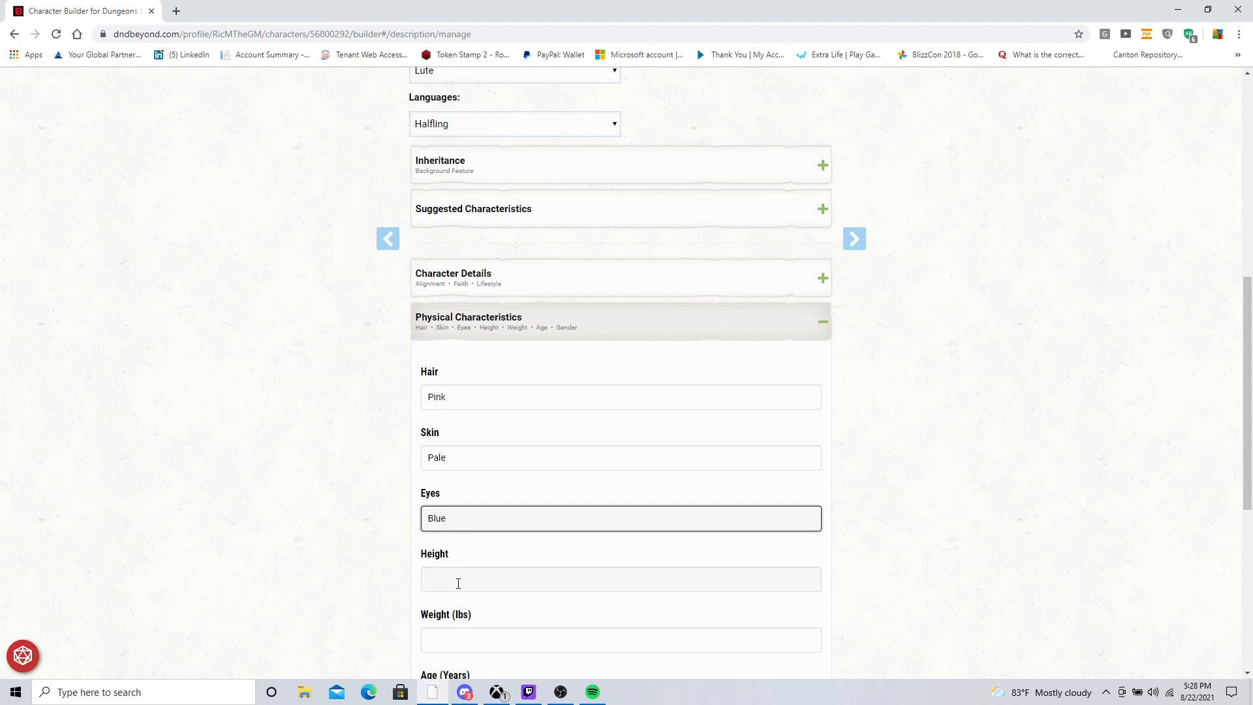
left_click(458, 583)
type("6'1\"")
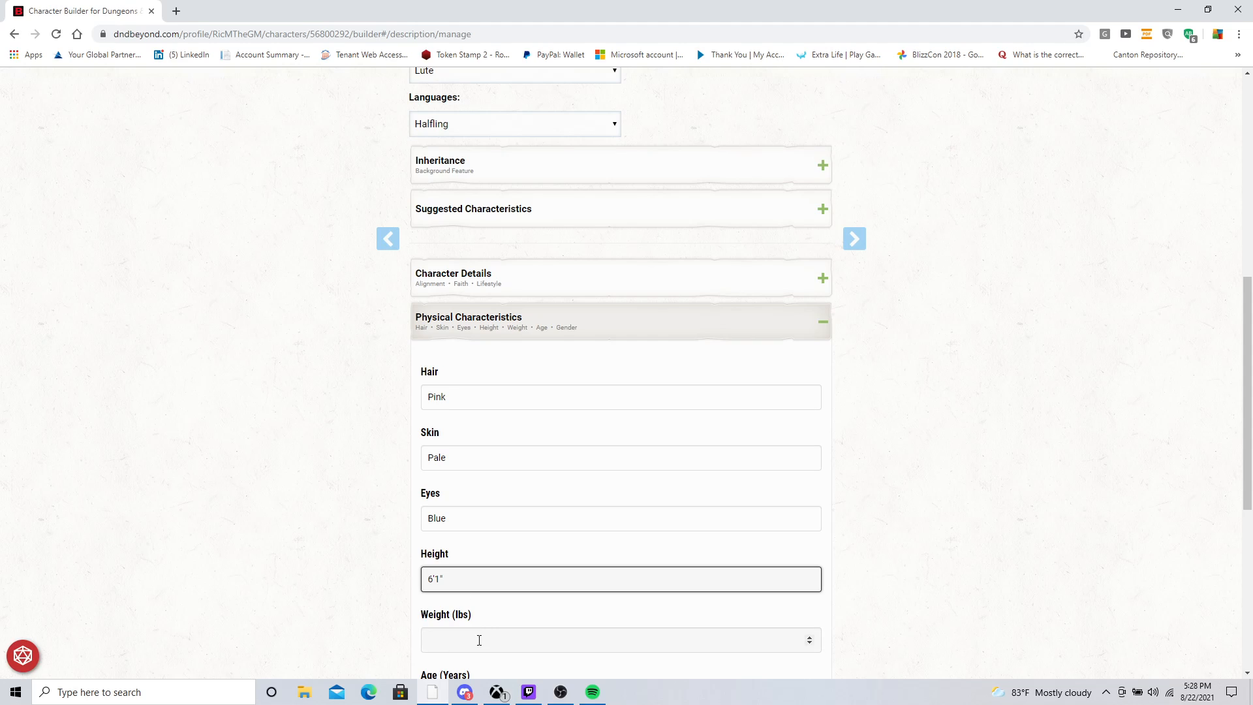
Step: Set the character's weight to 152 lbs and the age to 21 years
left_click(478, 641)
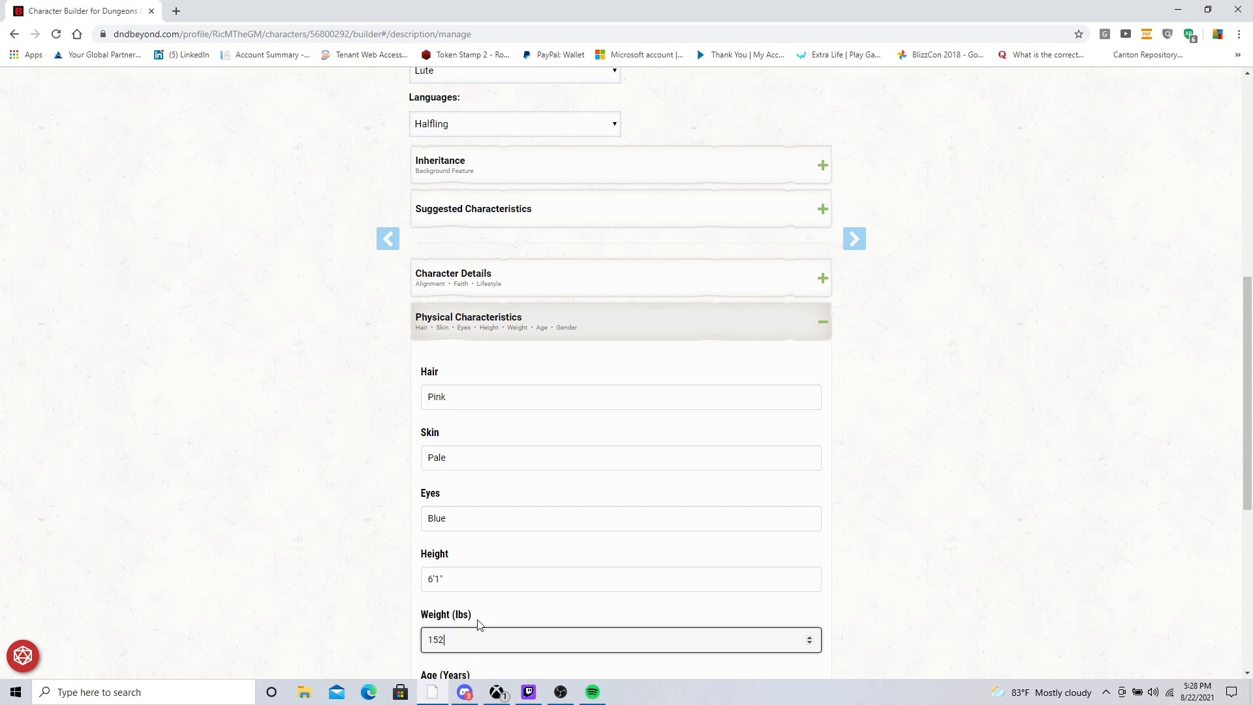
scroll(480, 625, "down", 2)
left_click(547, 565)
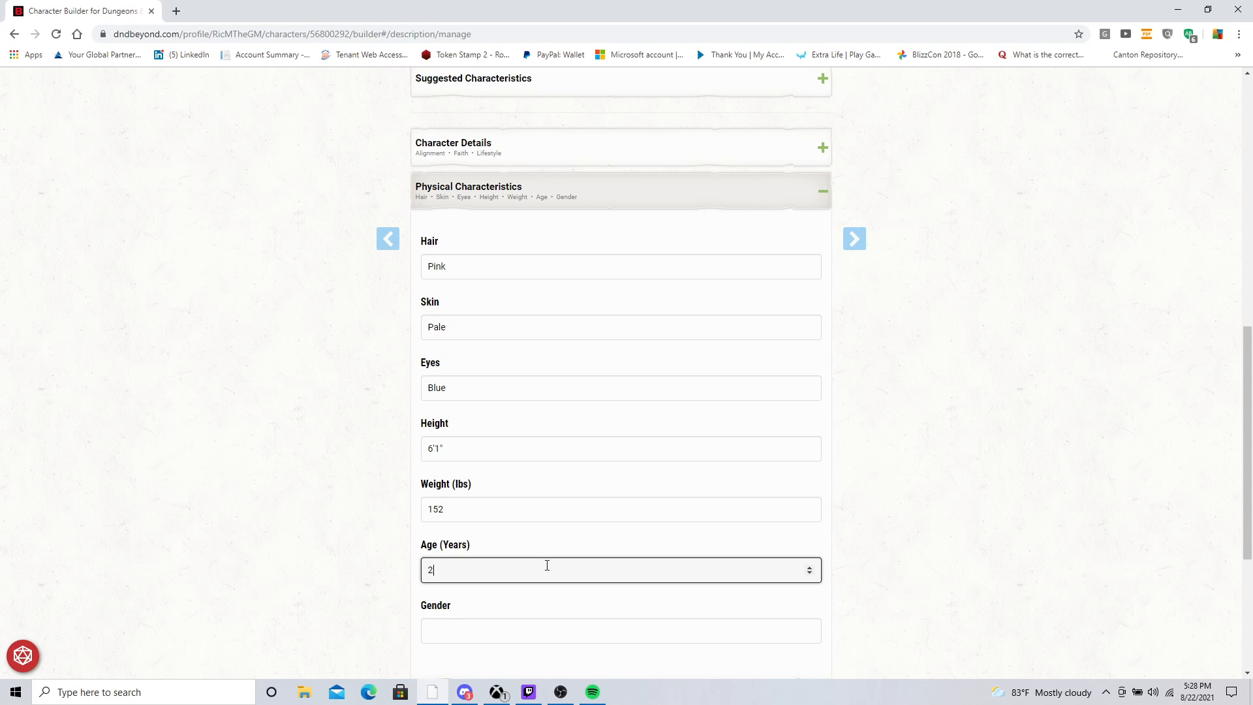
Step: Enter Female as the character's gender
left_click(475, 624)
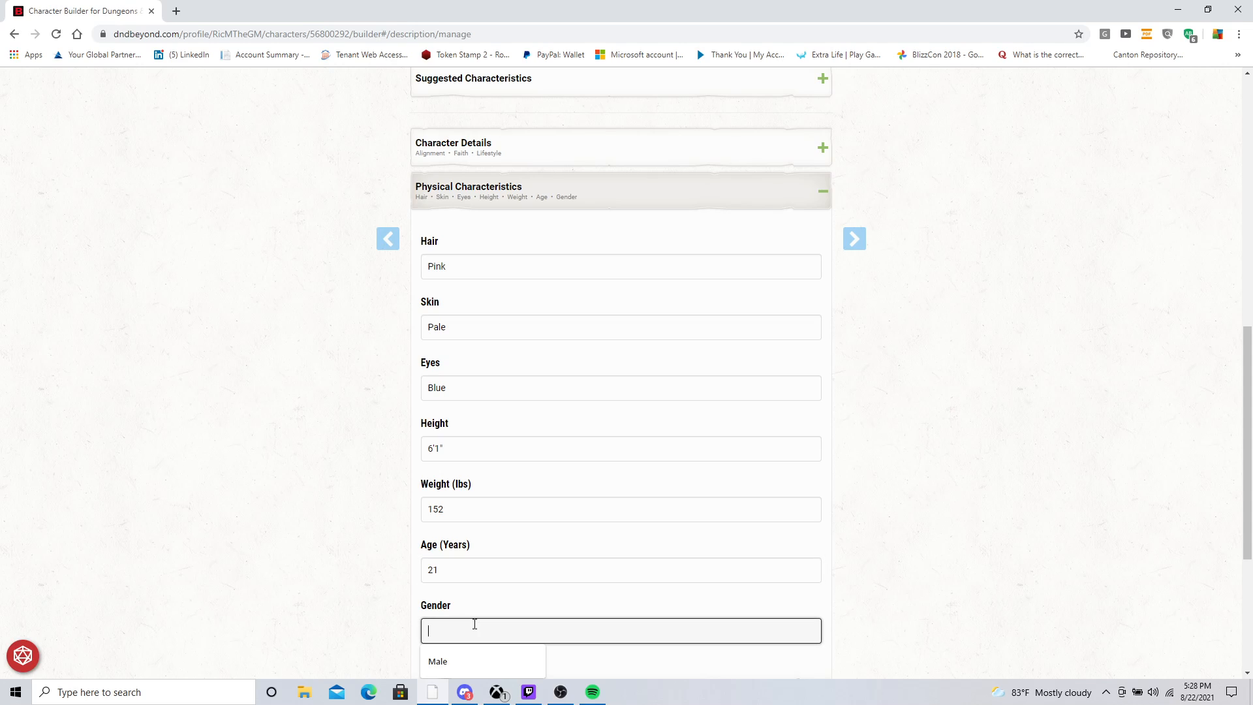
type("Femalw")
key("BackSpace")
type("e")
Step: Add a randomly chosen personality trait from the suggestions to the personal characteristics
scroll(474, 625, "down", 3)
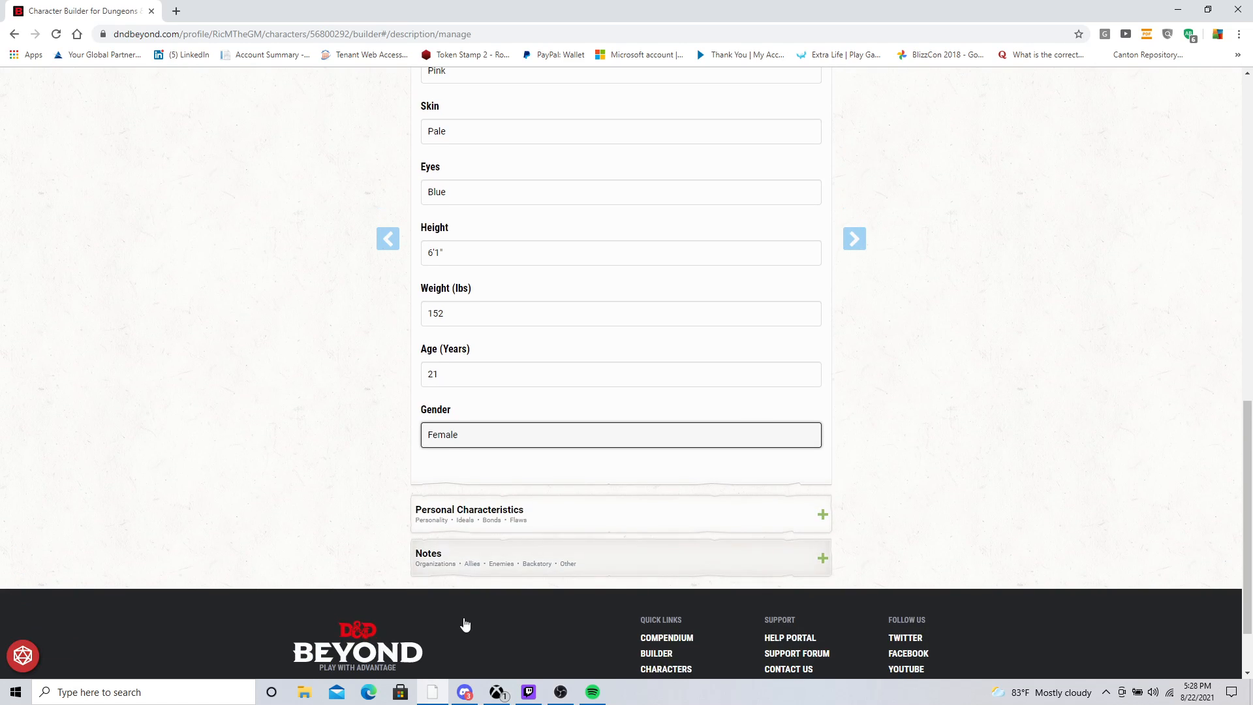
left_click(630, 535)
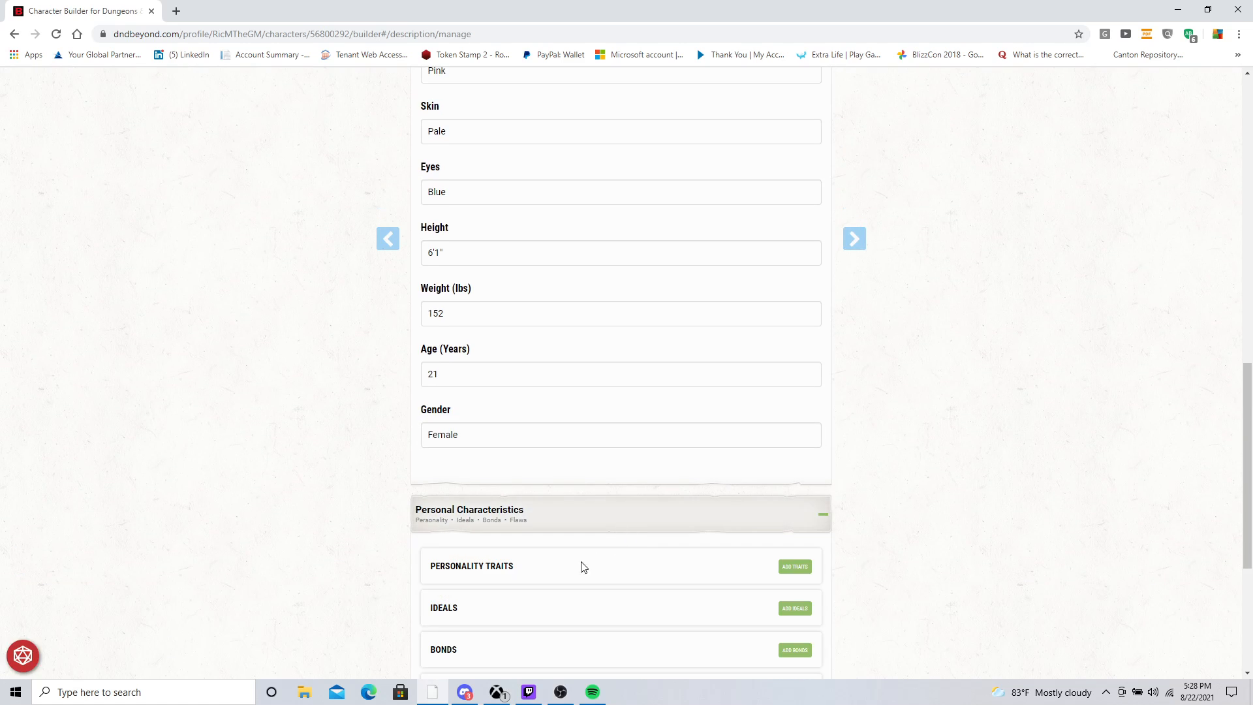
left_click(792, 567)
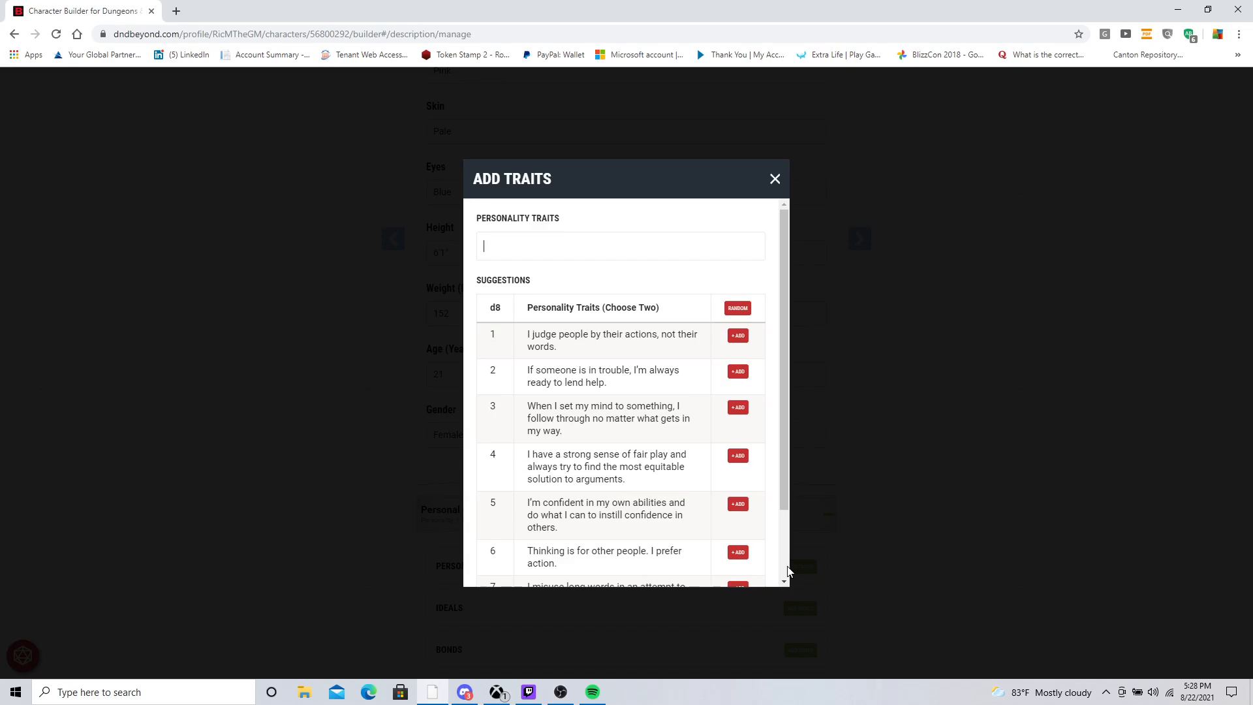
left_click(738, 308)
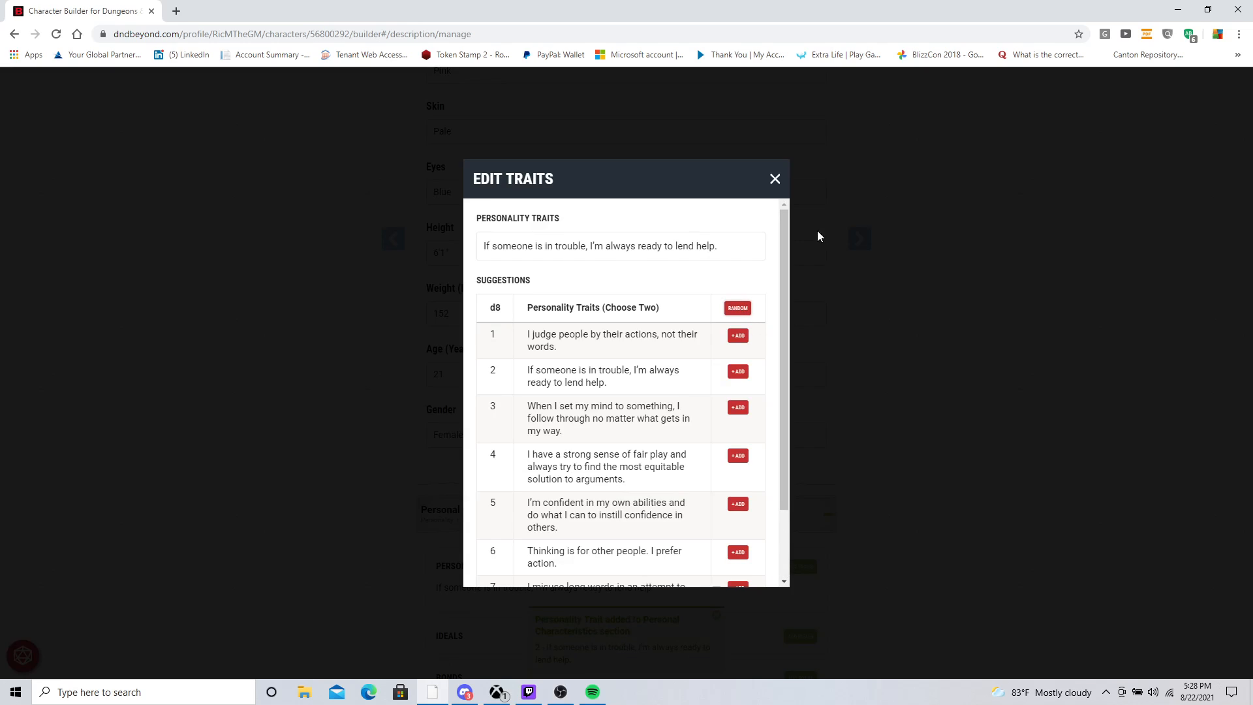
left_click(775, 180)
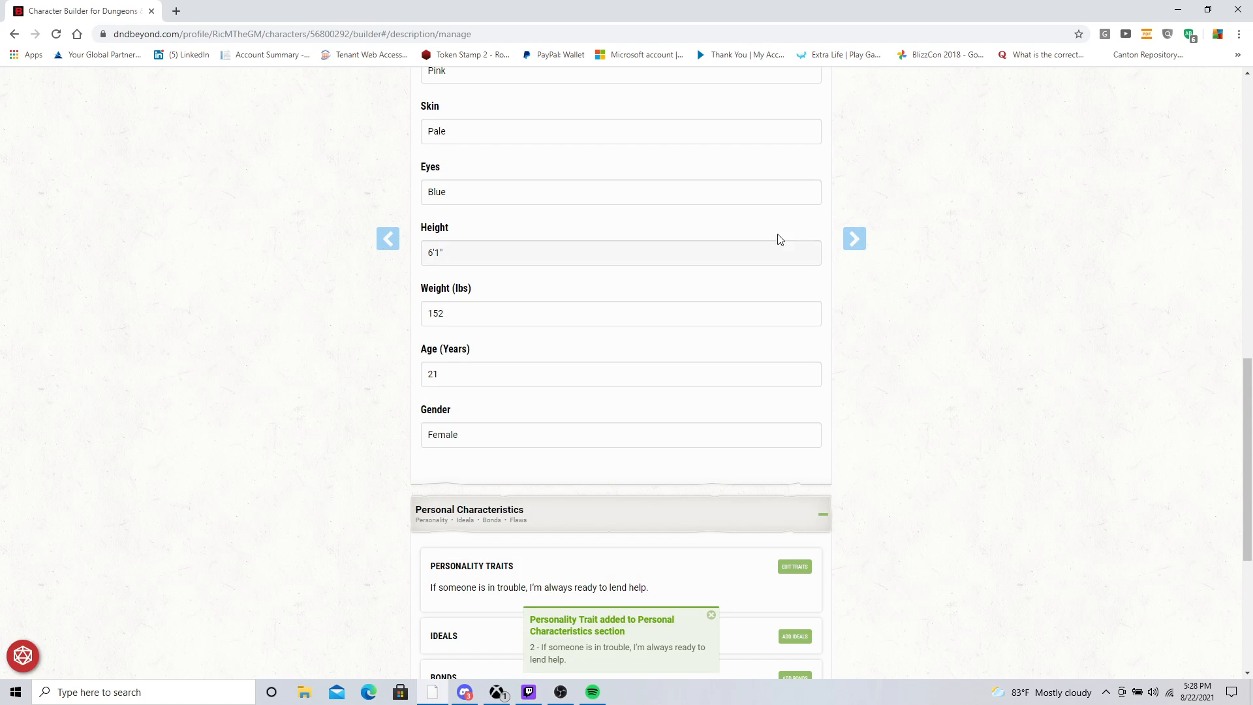
Step: Add a randomly chosen ideal from the suggestions to the personal characteristics
scroll(797, 646, "down", 3)
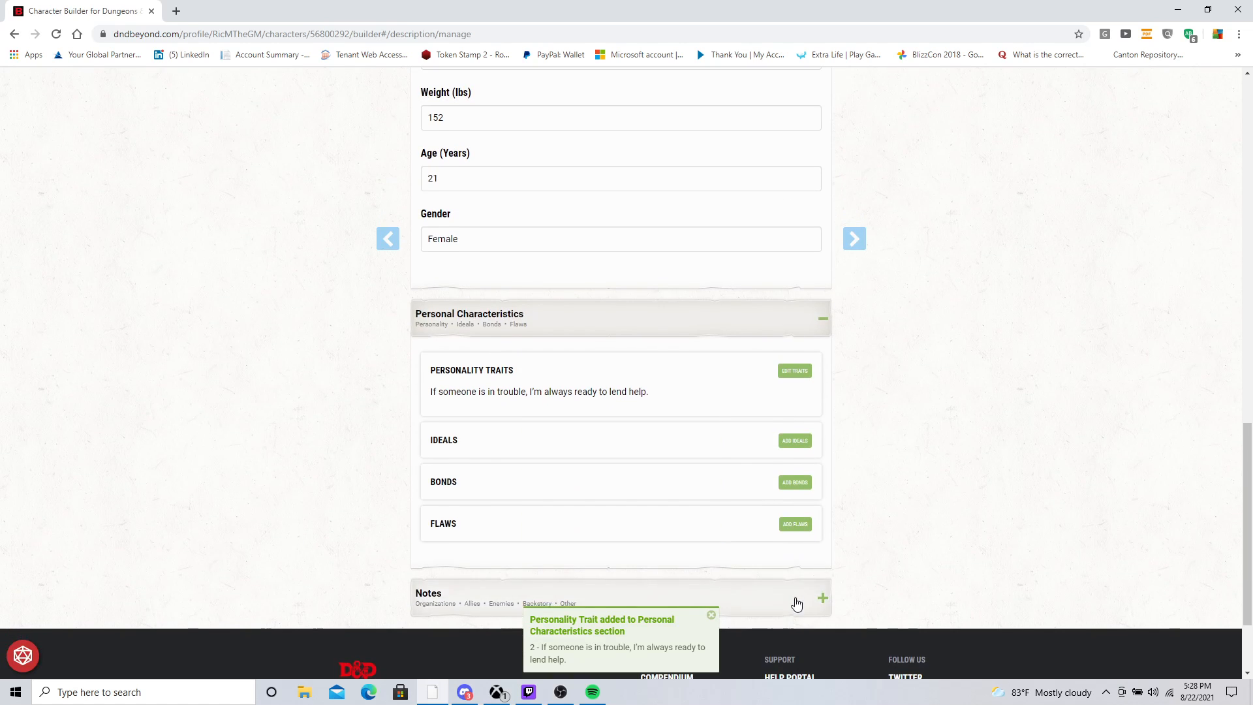
left_click(790, 440)
left_click(748, 310)
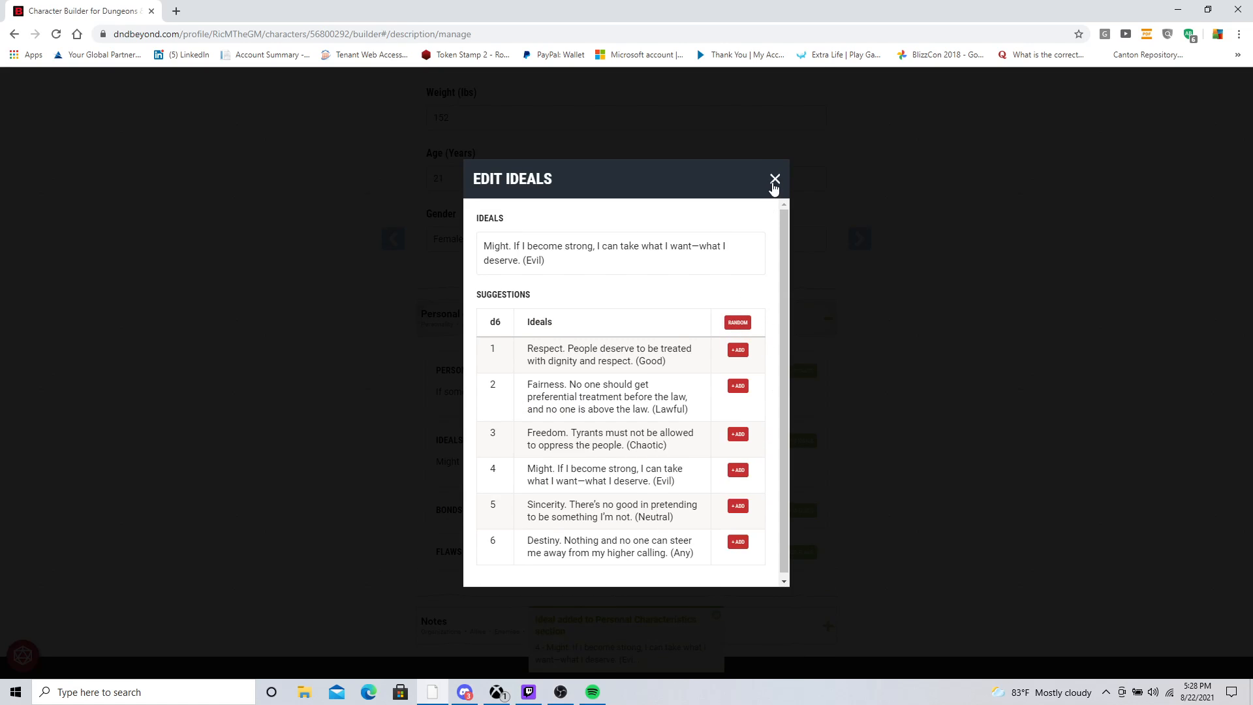
left_click(775, 179)
Step: Add a randomly chosen bond and a randomly chosen flaw from the suggestions to the personal characteristics
left_click(791, 510)
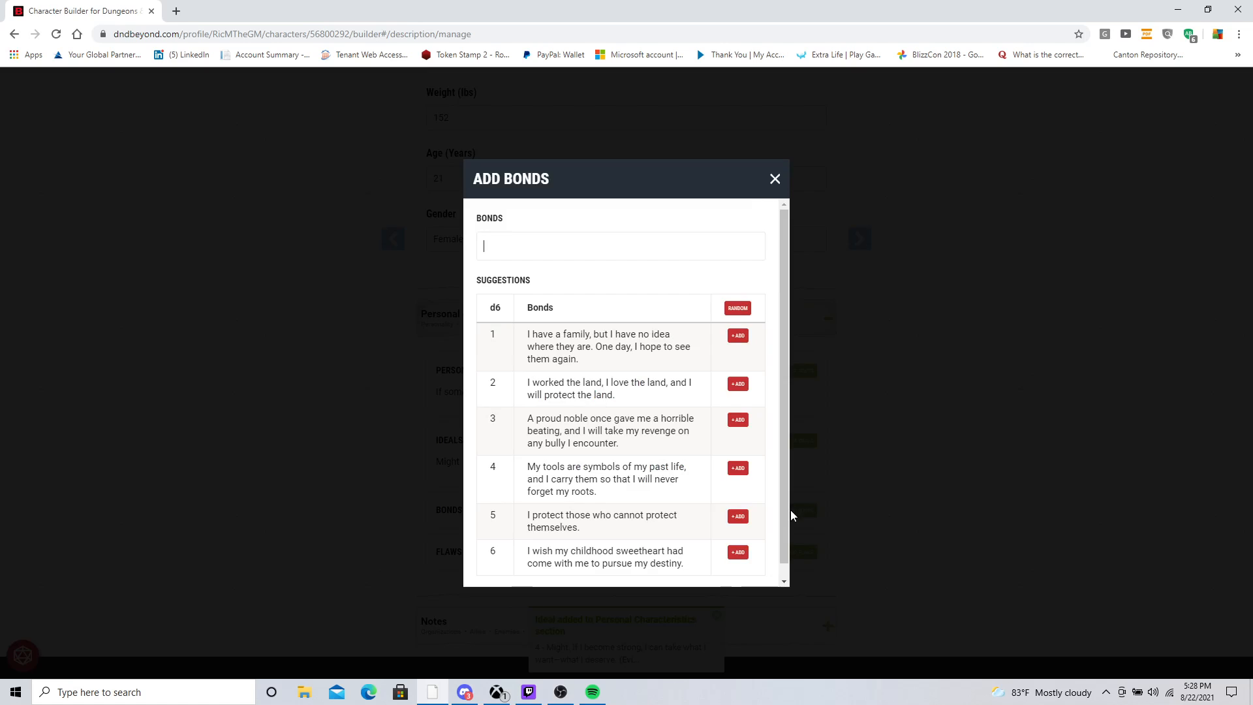
left_click(745, 316)
left_click(774, 181)
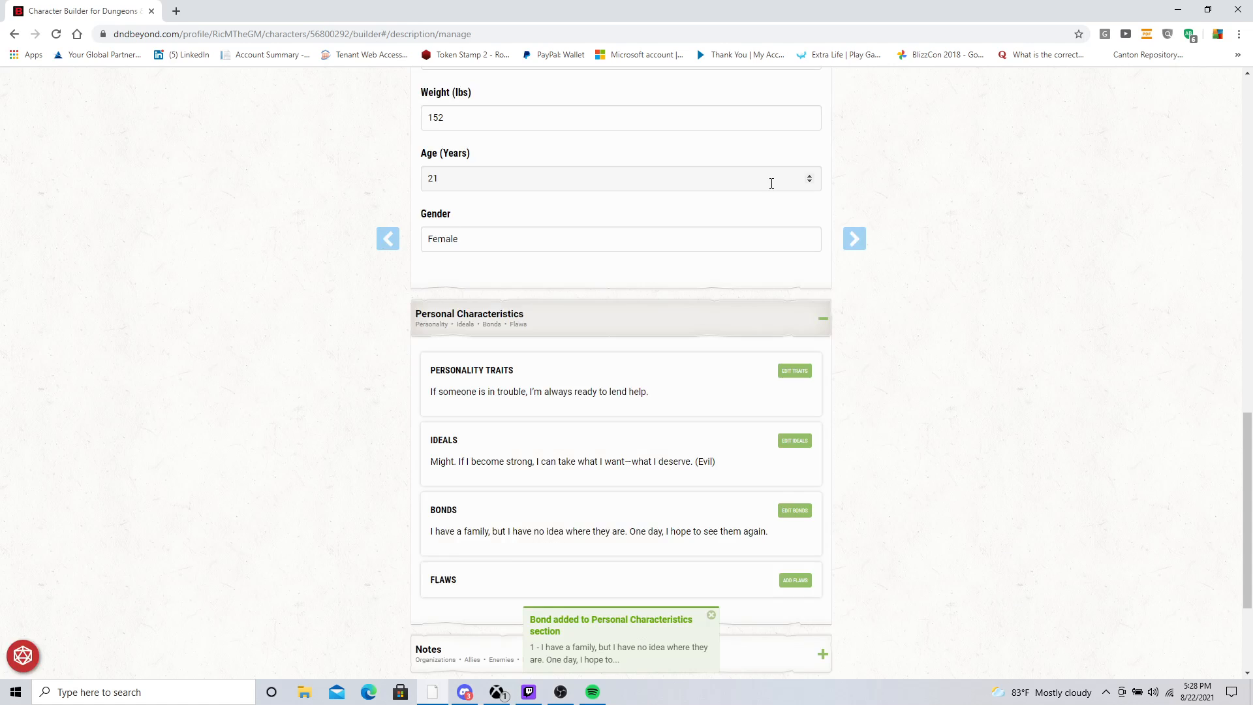
left_click(783, 586)
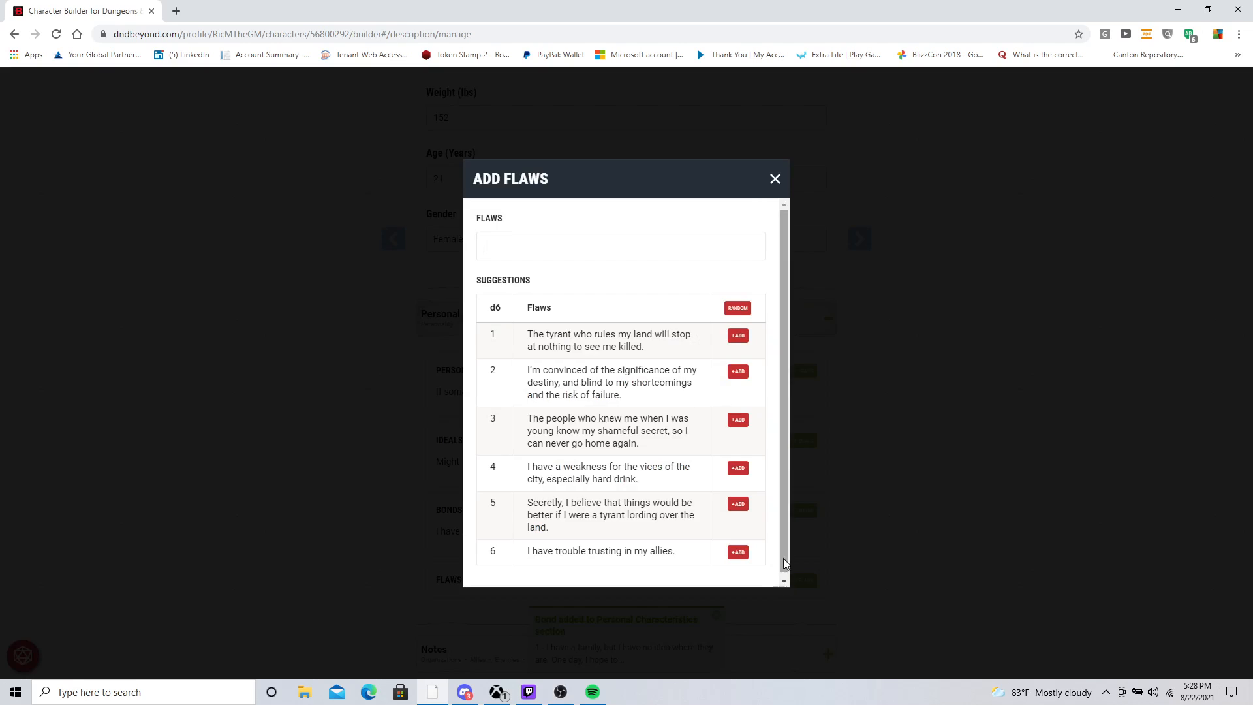
left_click(739, 311)
left_click(774, 180)
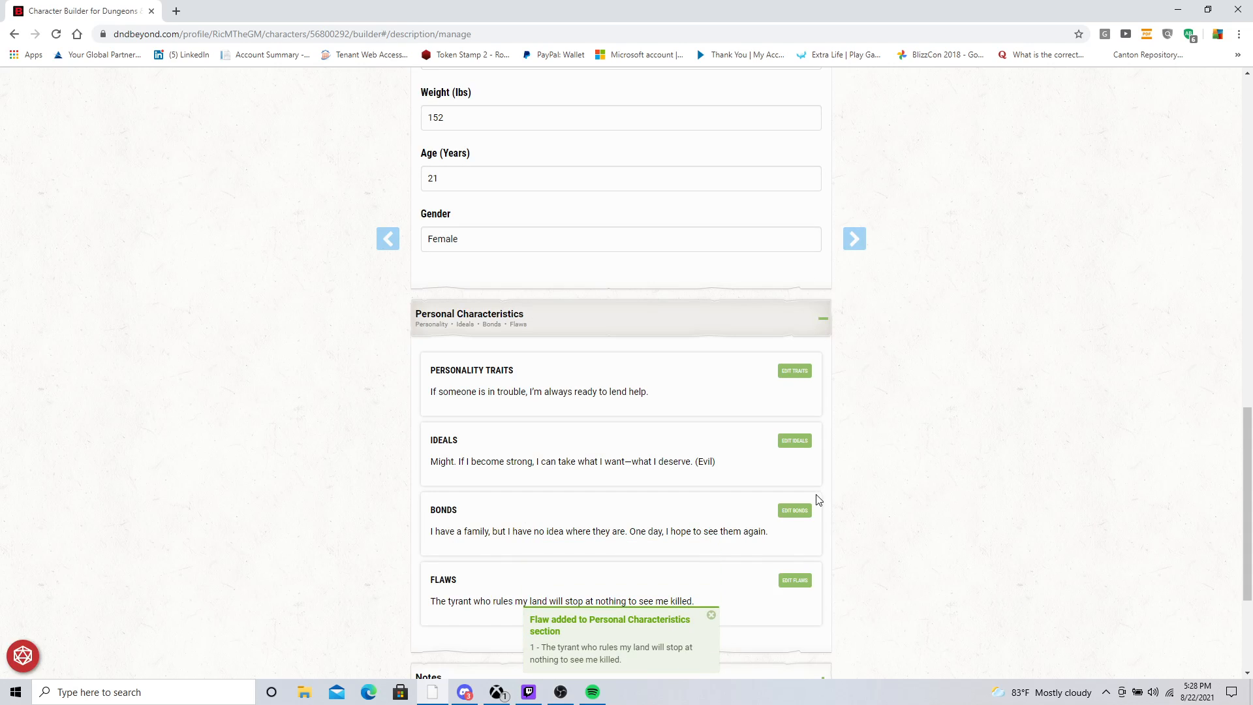
Step: Add the suggested Fairness (Lawful) ideal to the character's ideals
scroll(616, 421, "down", 1)
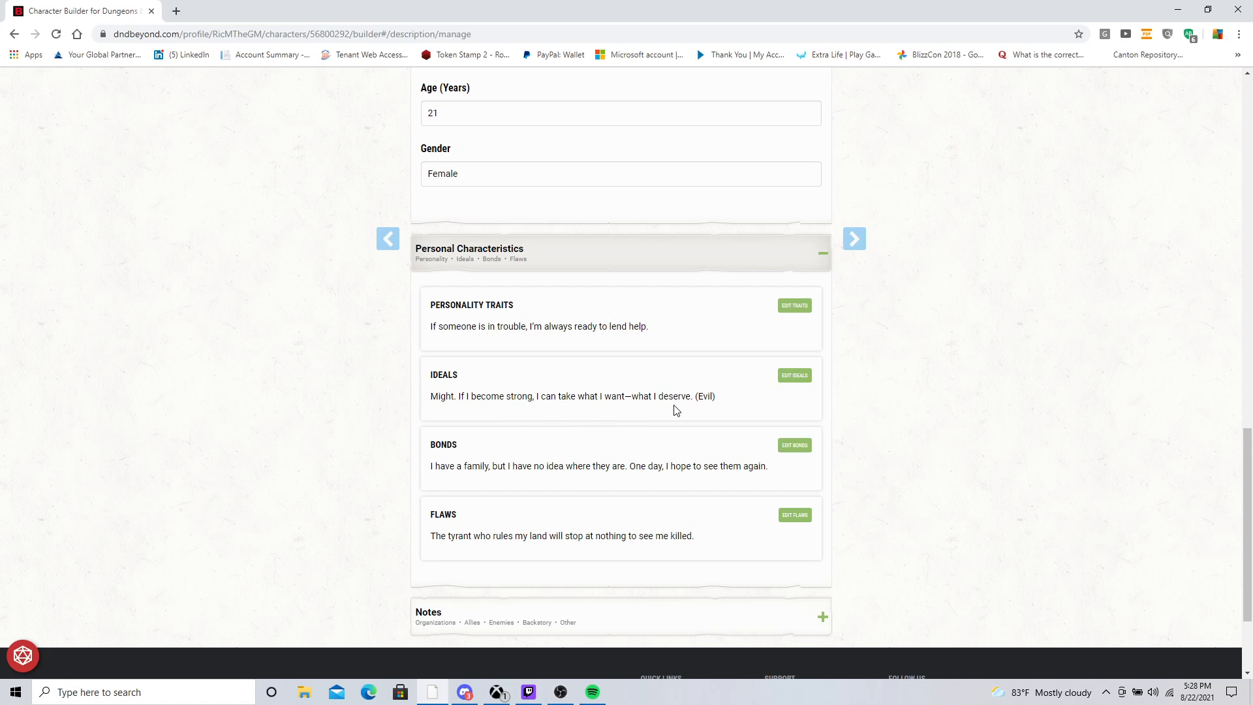
left_click(795, 375)
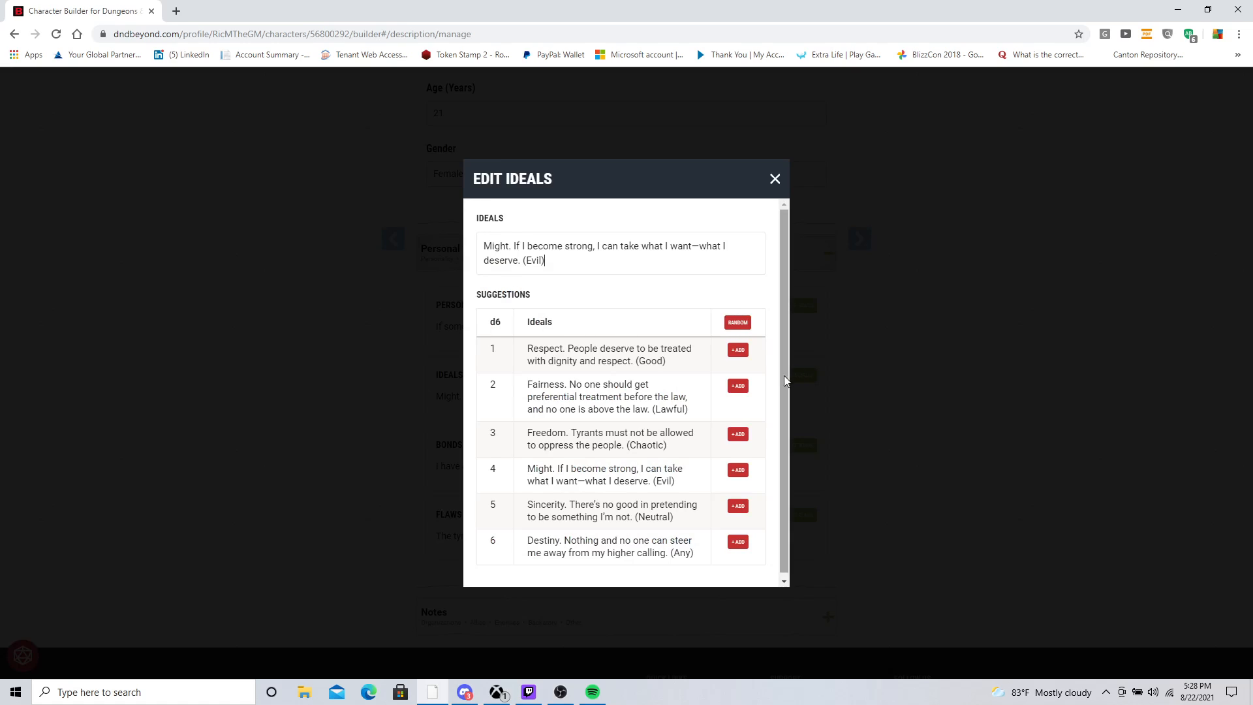
left_click(738, 386)
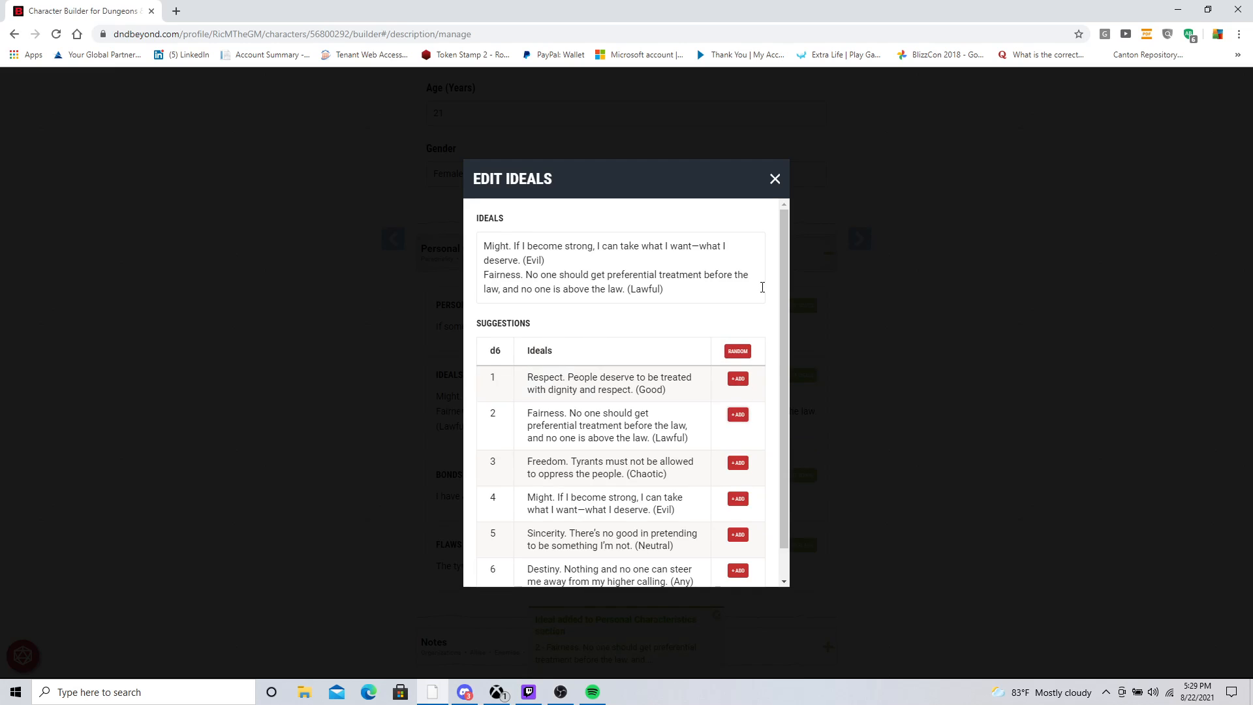
left_click(775, 178)
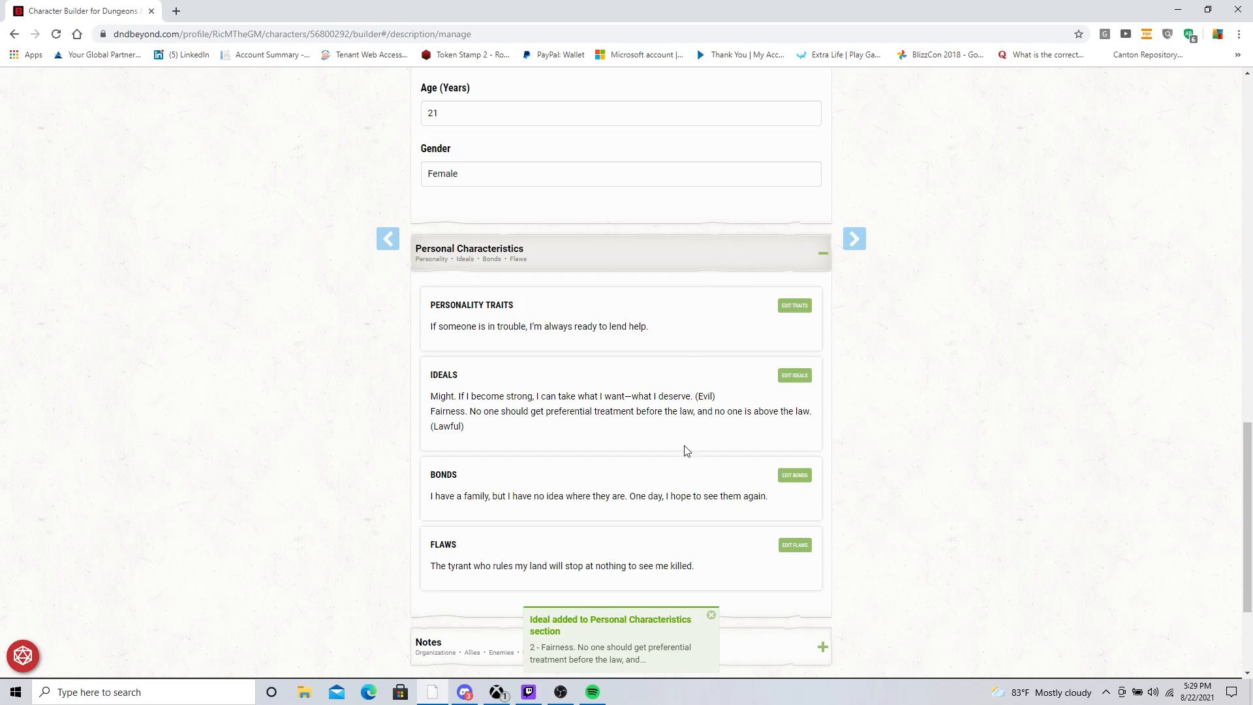
Step: Delete the Might (Evil) ideal from the character's ideals, keeping only the Fairness (Lawful) one
left_click(805, 376)
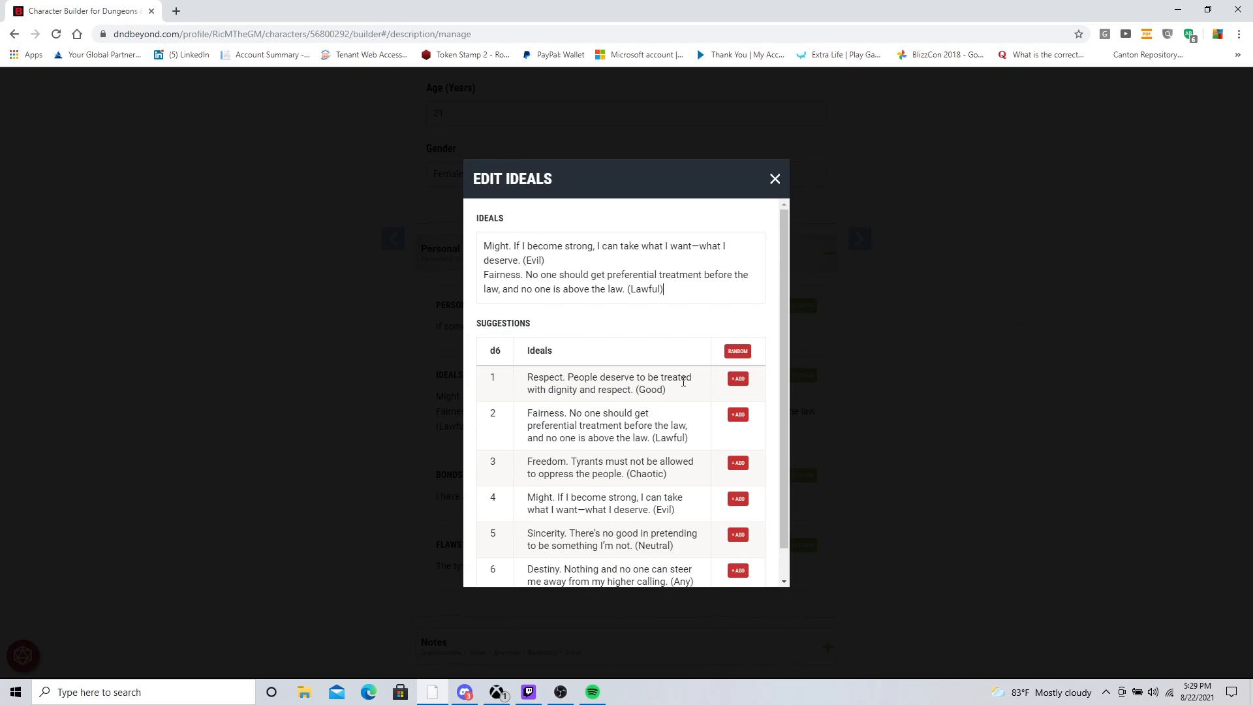
scroll(683, 382, "down", 1)
scroll(684, 381, "up", 1)
left_click_drag(559, 258, 482, 248)
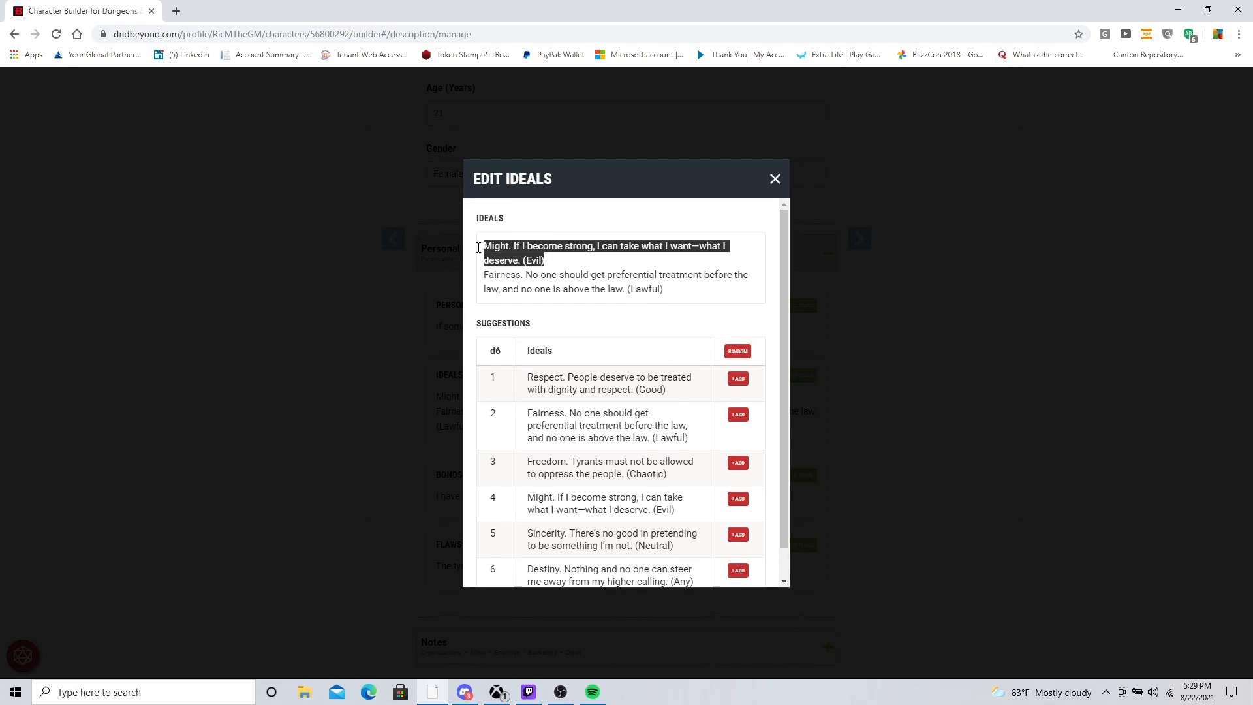
key("BackSpace")
key("Delete")
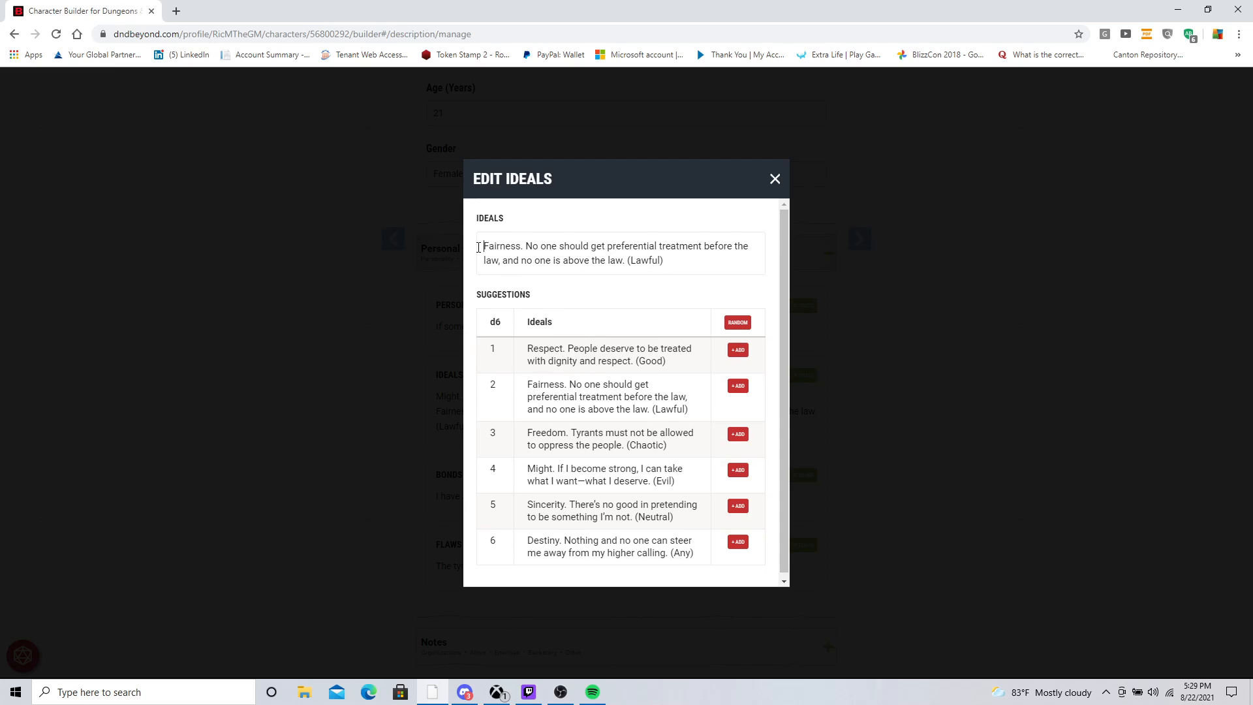
left_click(775, 179)
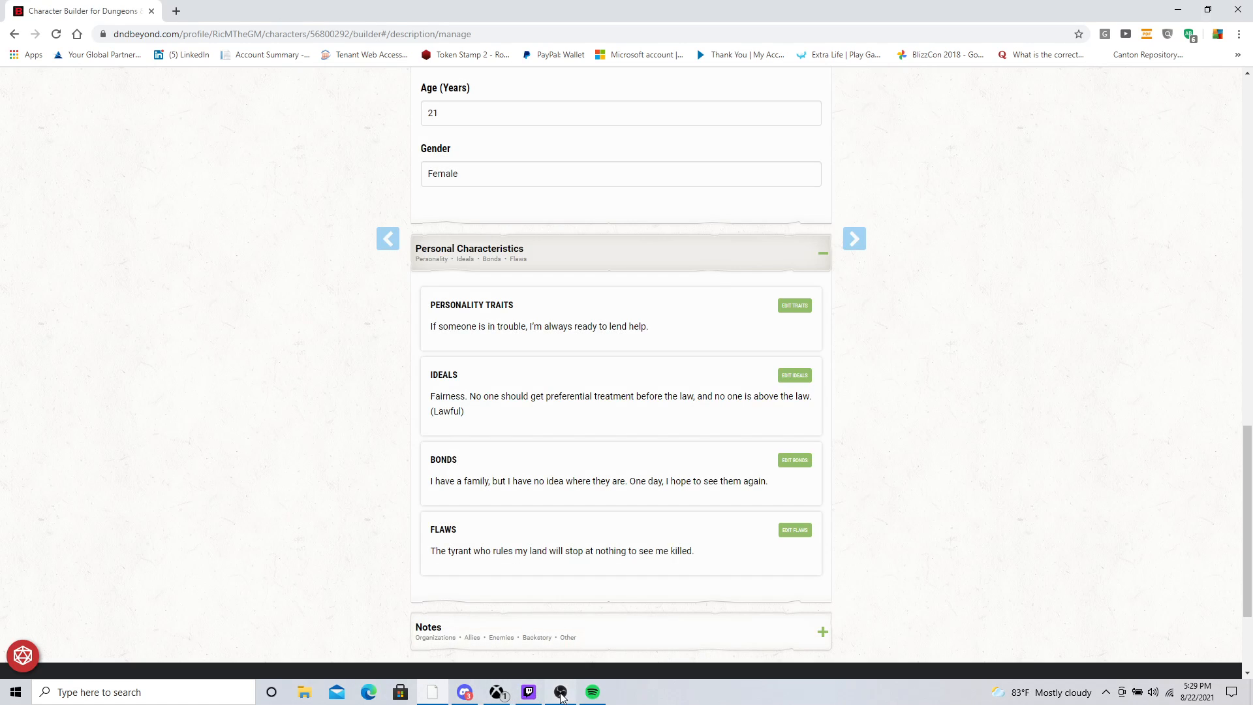
left_click(560, 693)
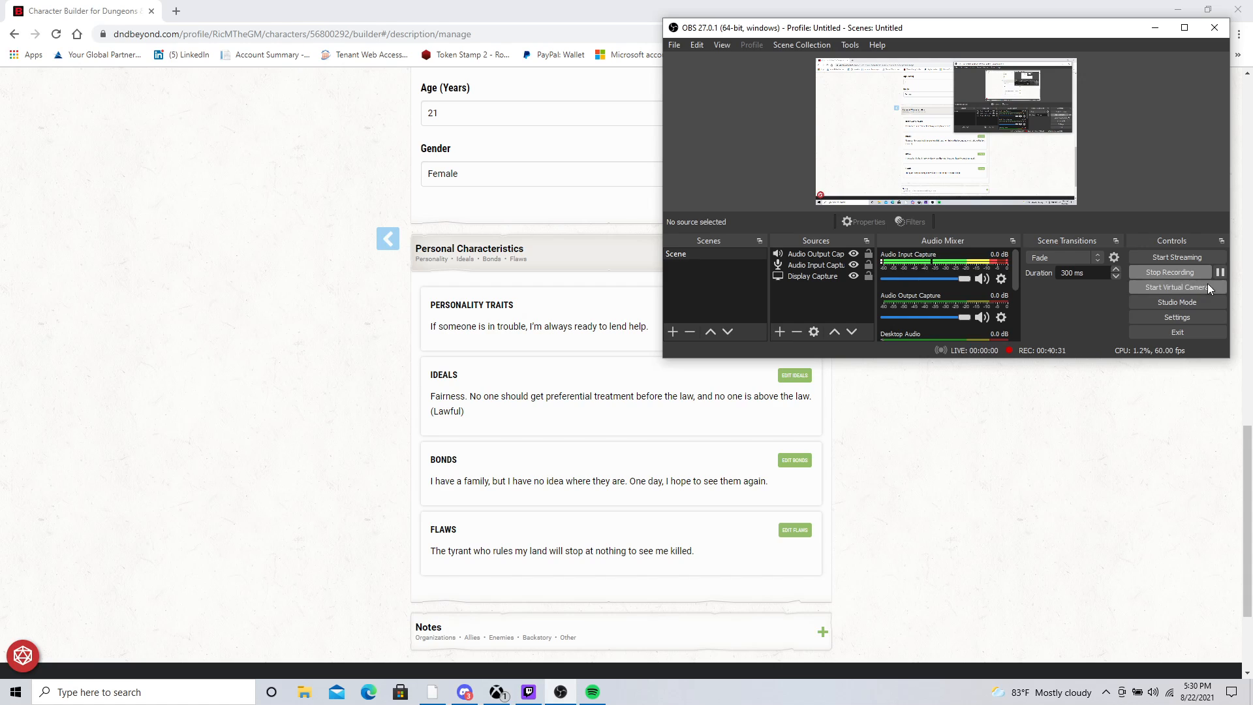
Step: Expand the character's Notes section and look over its note categories
scroll(937, 471, "down", 1)
scroll(940, 470, "down", 2)
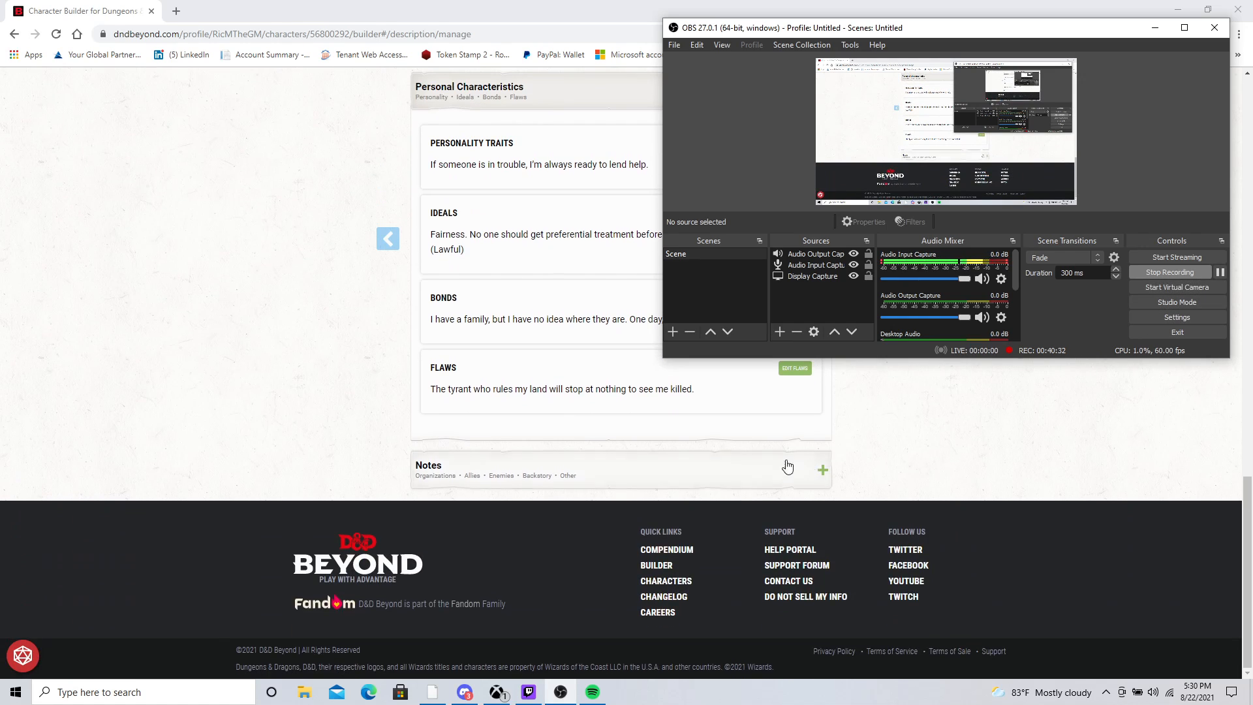
left_click(820, 470)
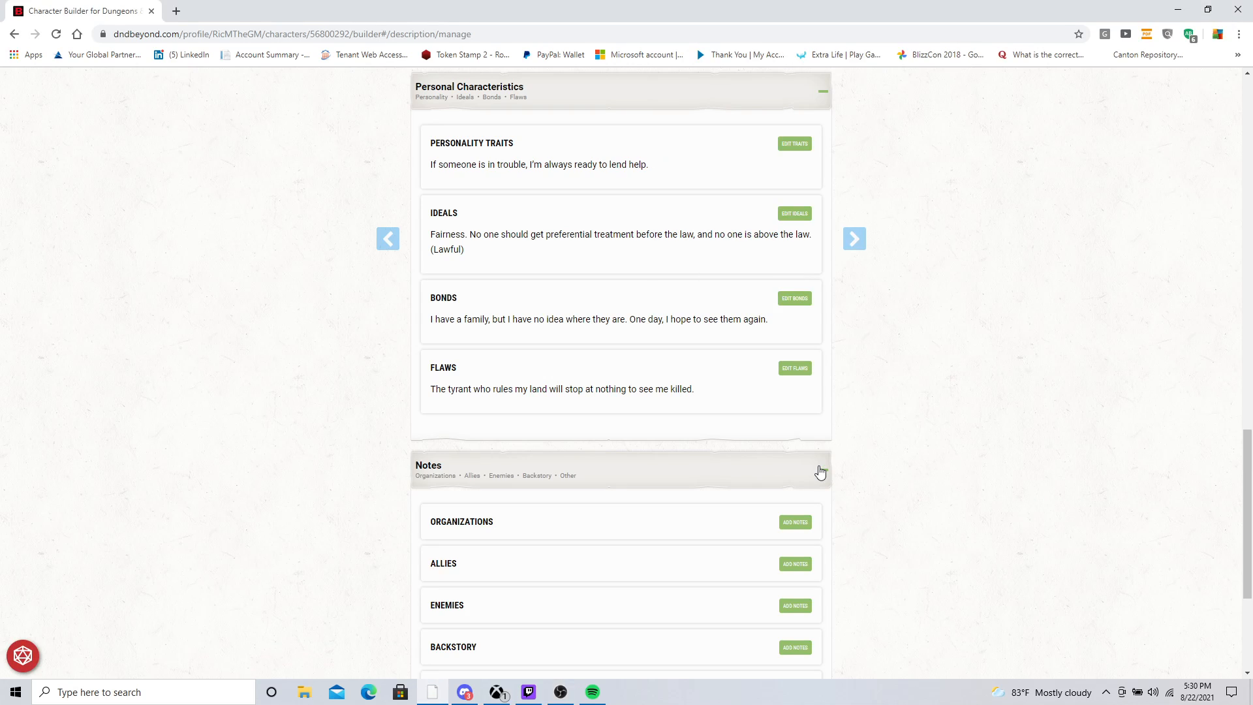
scroll(668, 525, "down", 2)
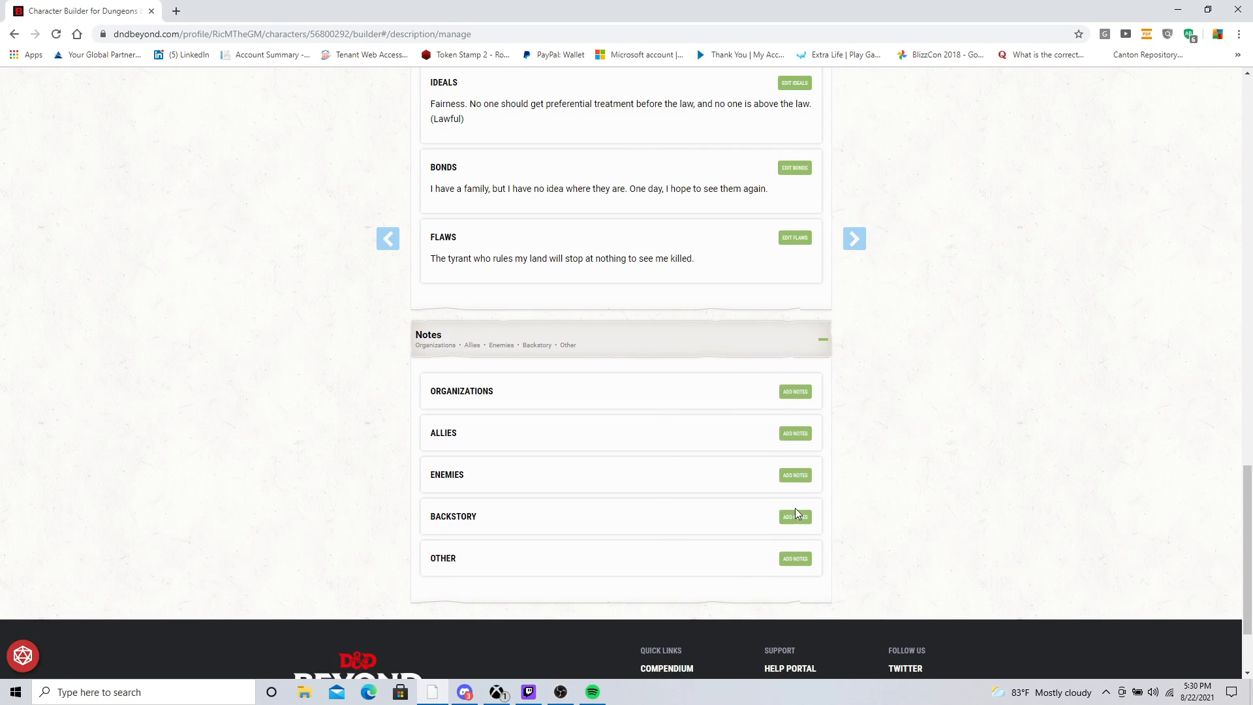
scroll(833, 518, "up", 4)
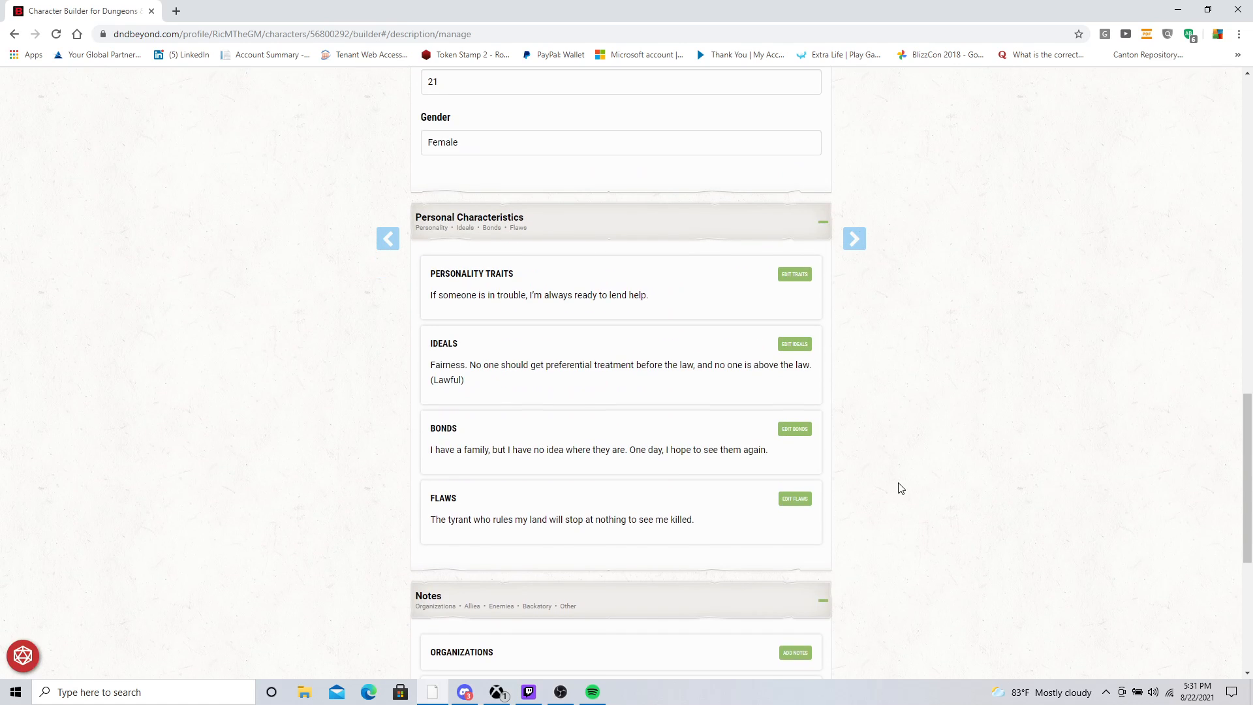
Step: Go on to the equipment stage, choose gold as starting equipment, and add a randomized Druid starting gold amount
left_click(862, 243)
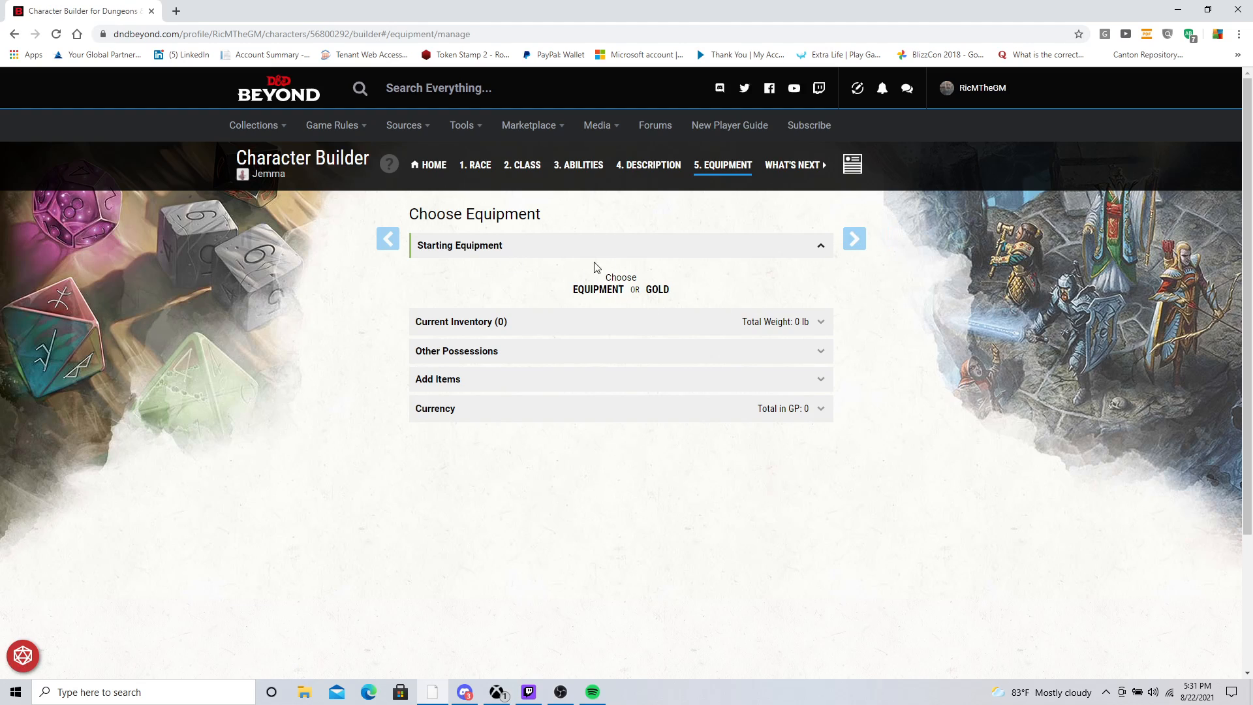
left_click(657, 292)
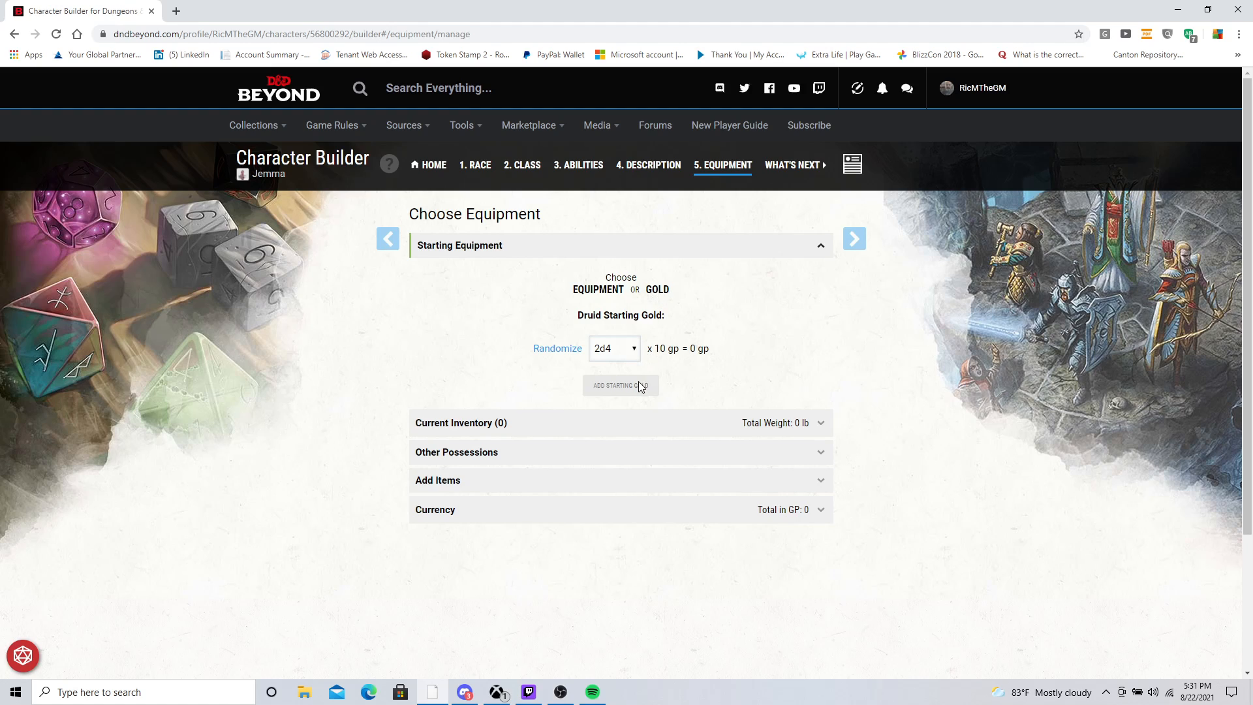
left_click(559, 353)
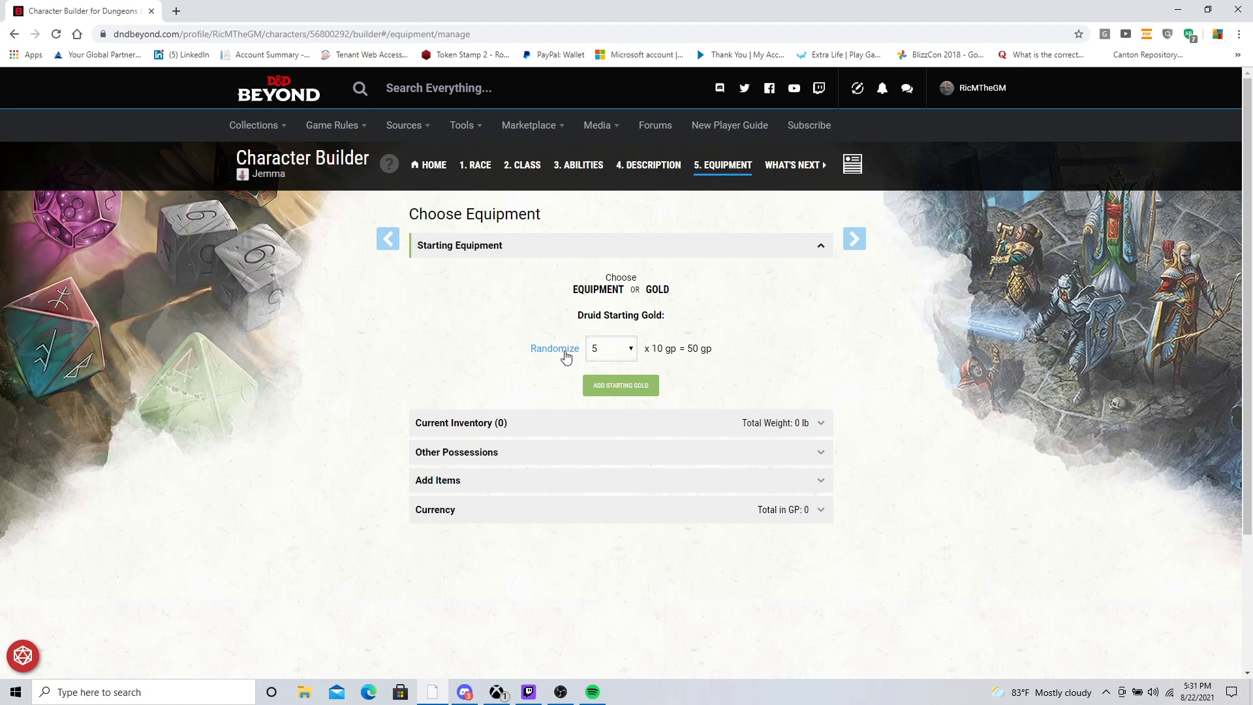
left_click(605, 385)
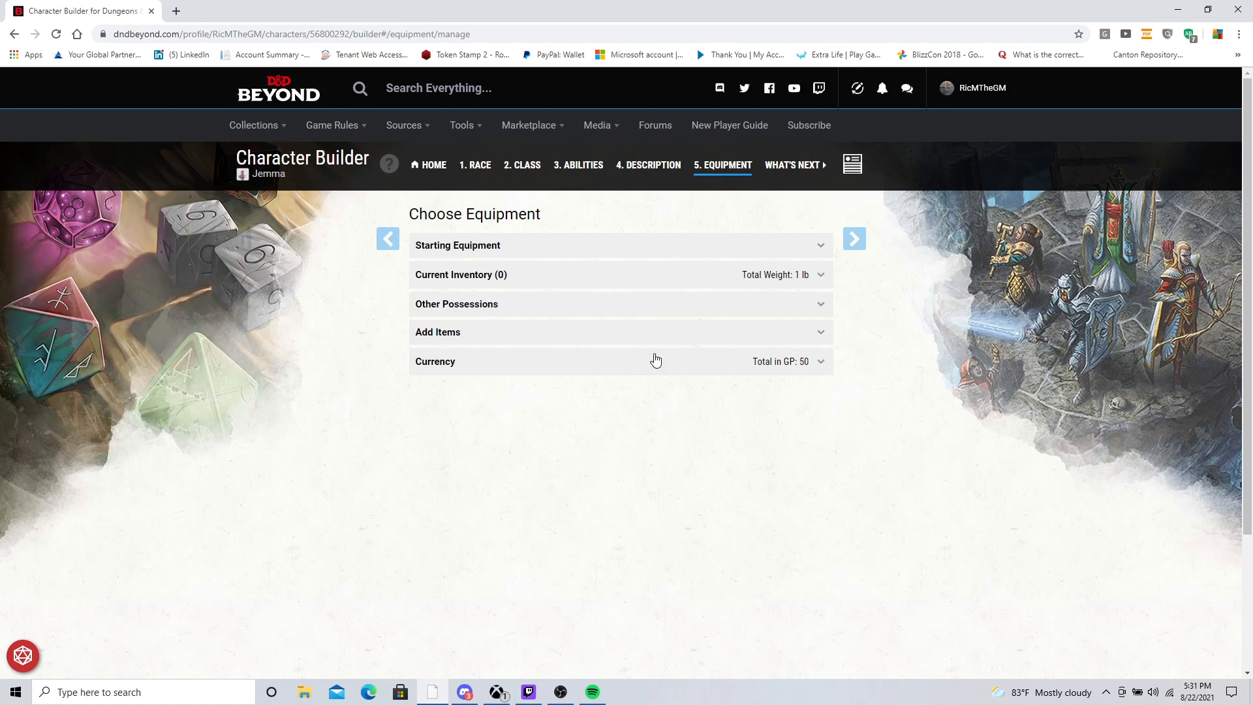
Step: Finish the builder and open Jemma's digital character sheet to review it
left_click(863, 246)
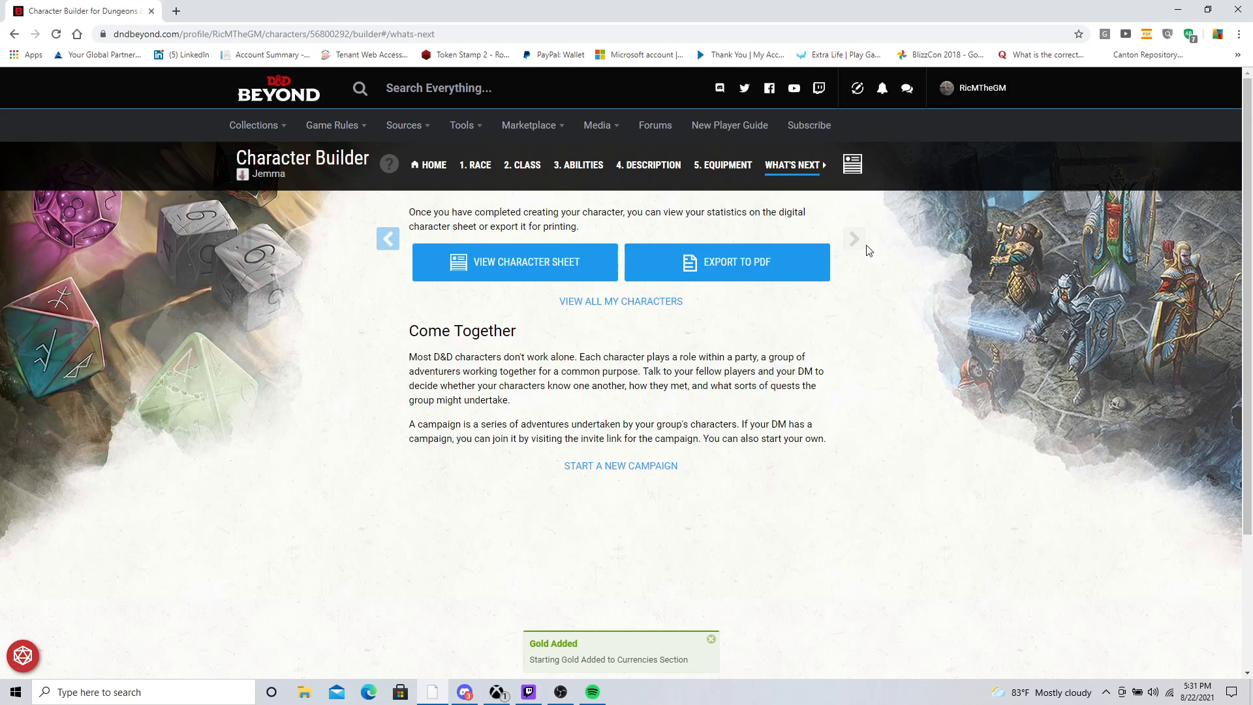
left_click(570, 267)
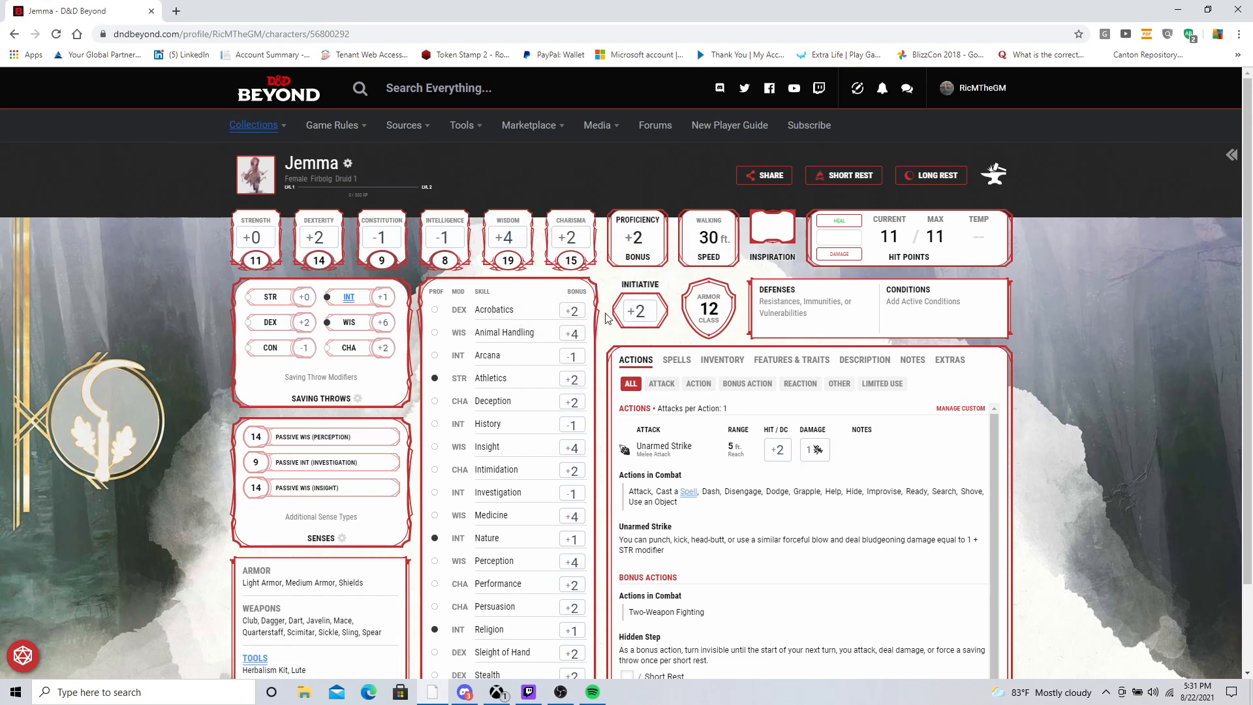
scroll(605, 318, "down", 2)
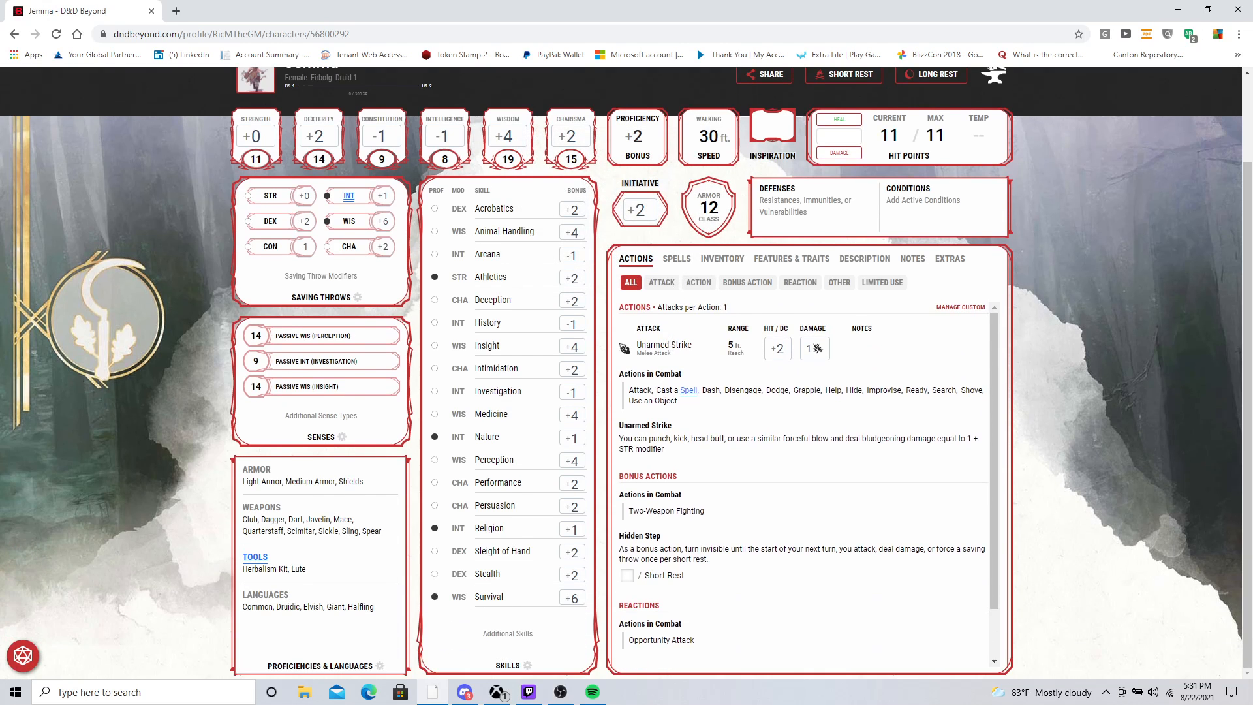
scroll(669, 341, "up", 2)
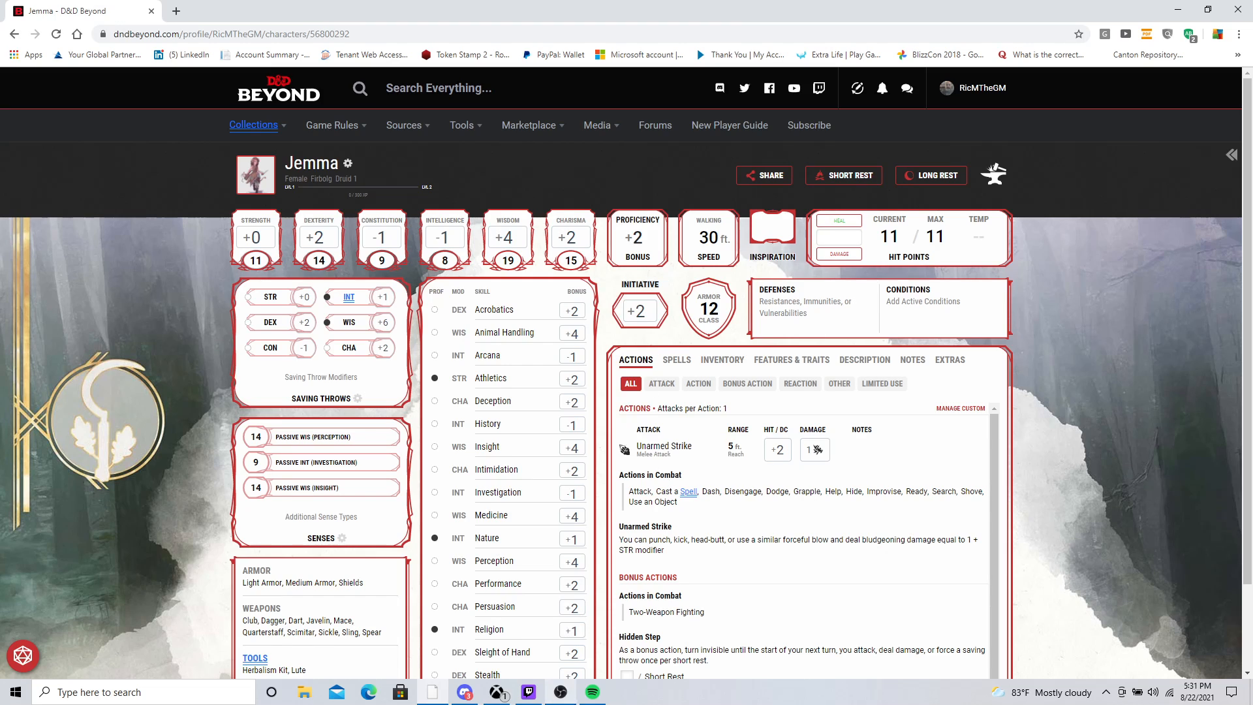
left_click(565, 693)
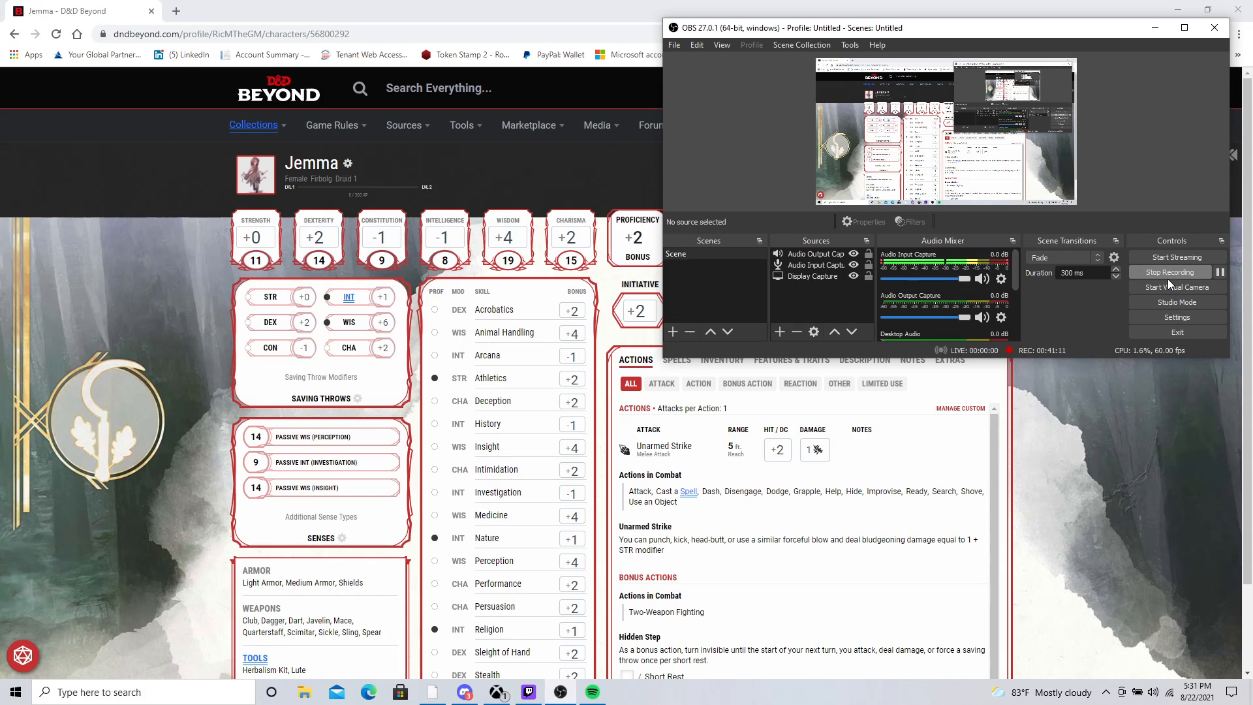